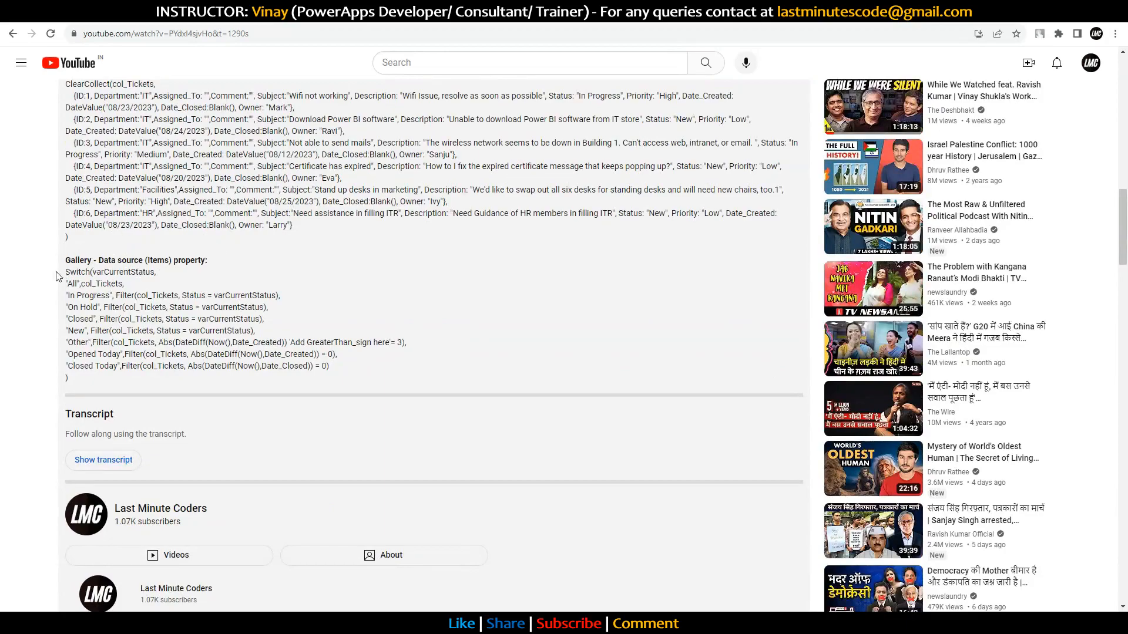
Step: Highlight the gallery's Switch formula and its All and In Progress branches in the video description
{"action": "left_click_drag", "start_coordinate": [68, 272], "coordinate": [91, 379]}
{"action": "left_click", "coordinate": [293, 328]}
{"action": "left_click_drag", "start_coordinate": [68, 283], "coordinate": [146, 278]}
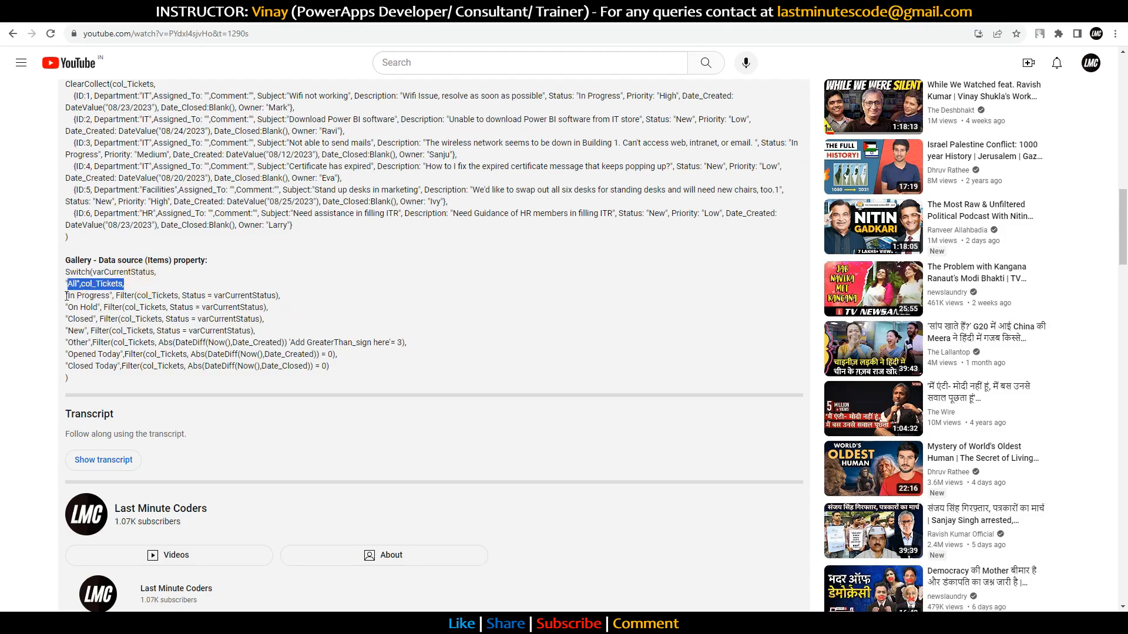
{"action": "left_click_drag", "start_coordinate": [68, 296], "coordinate": [115, 294]}
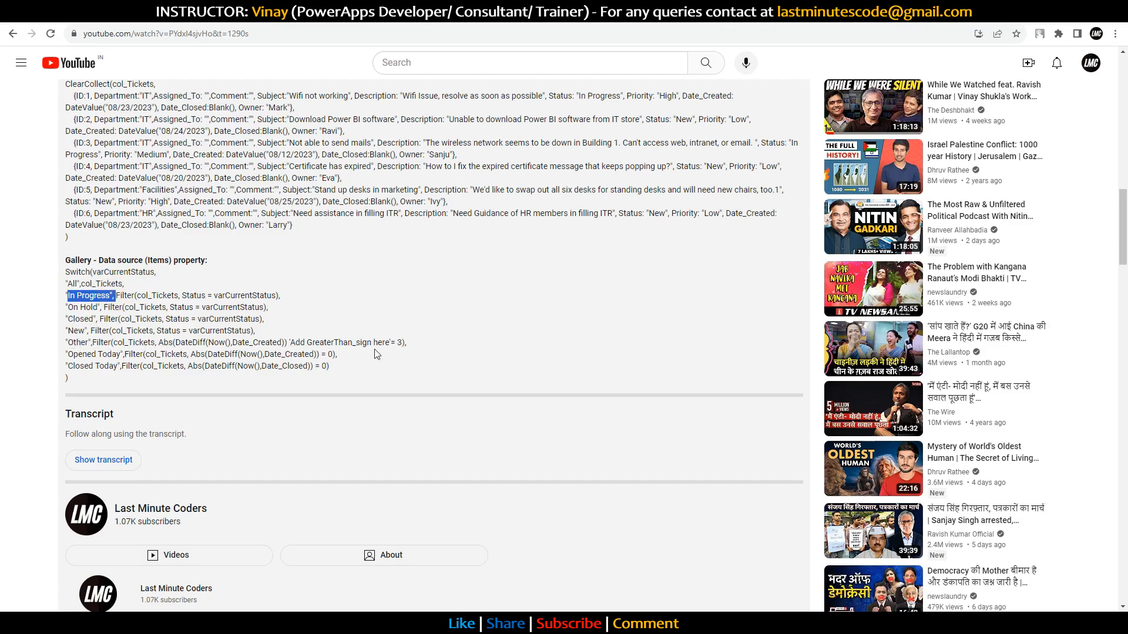
{"action": "scroll", "coordinate": [376, 328], "scroll_direction": "up", "scroll_amount": 5}
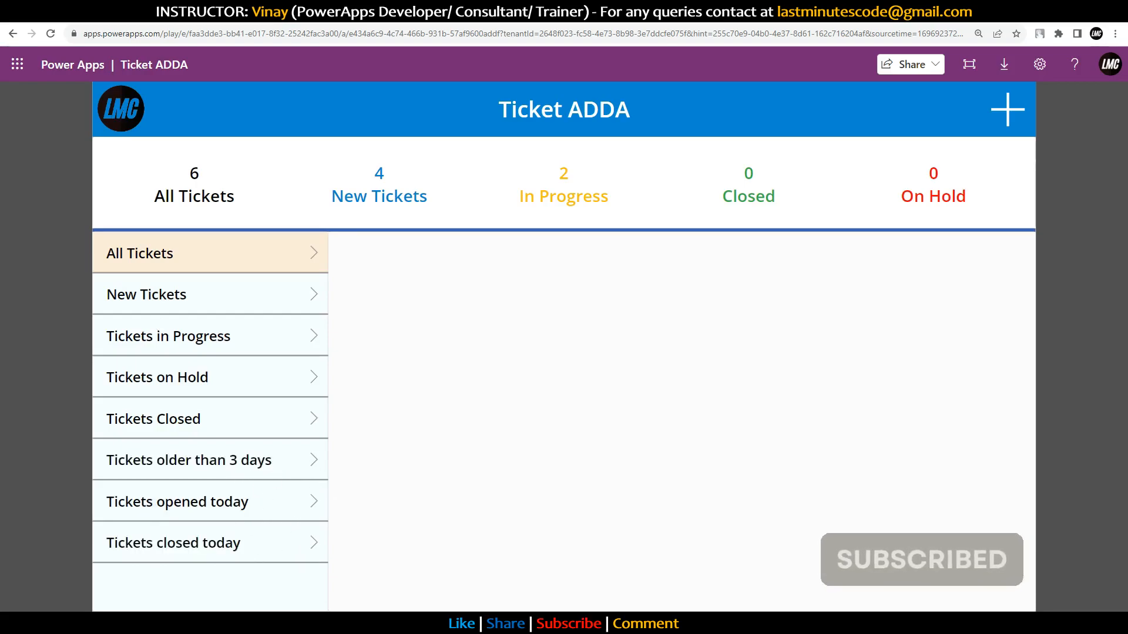
Step: Return to the YouTube description and highlight the whole gallery Switch formula
{"action": "key", "text": "ctrl+Tab"}
{"action": "scroll", "coordinate": [257, 324], "scroll_direction": "down", "scroll_amount": 5}
{"action": "left_click_drag", "start_coordinate": [68, 438], "coordinate": [63, 326]}
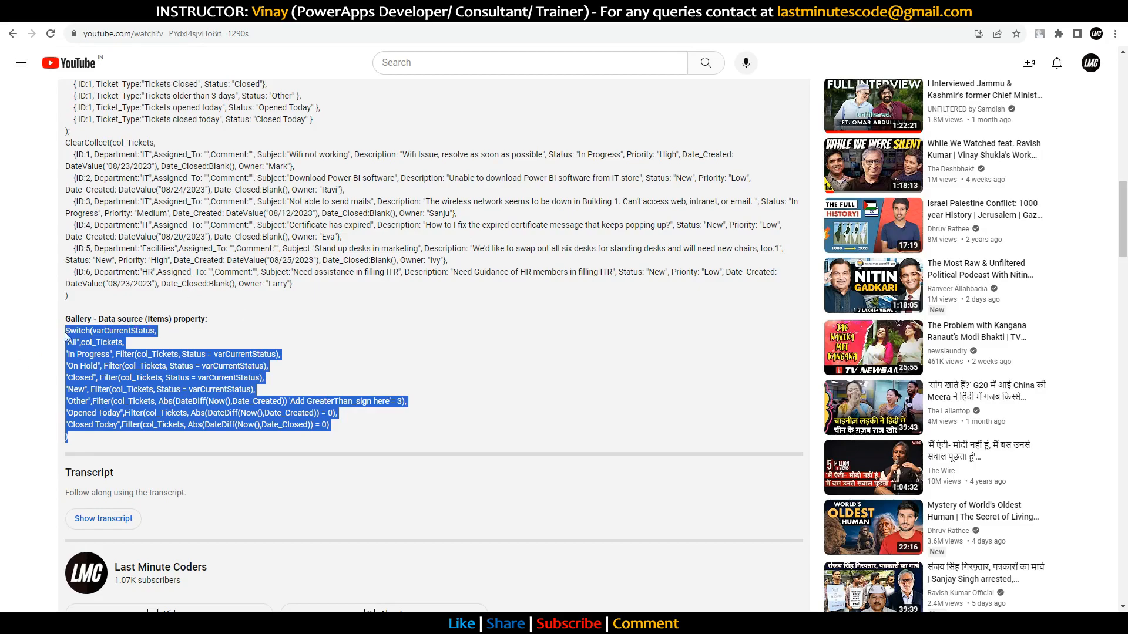
Step: In Ticket ADDA, list tickets older than 3 days, opened today and closed today, then reload
{"action": "left_click", "coordinate": [658, 12]}
{"action": "left_click", "coordinate": [188, 462]}
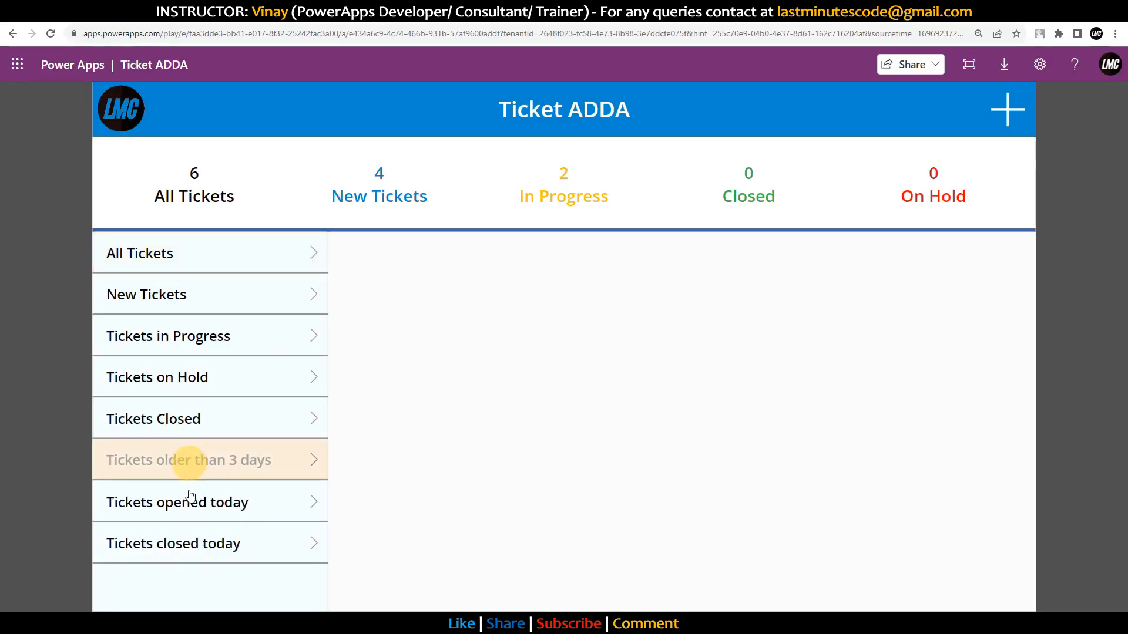
{"action": "scroll", "coordinate": [497, 375], "scroll_direction": "down", "scroll_amount": 3}
{"action": "left_click", "coordinate": [241, 502]}
{"action": "left_click", "coordinate": [222, 541]}
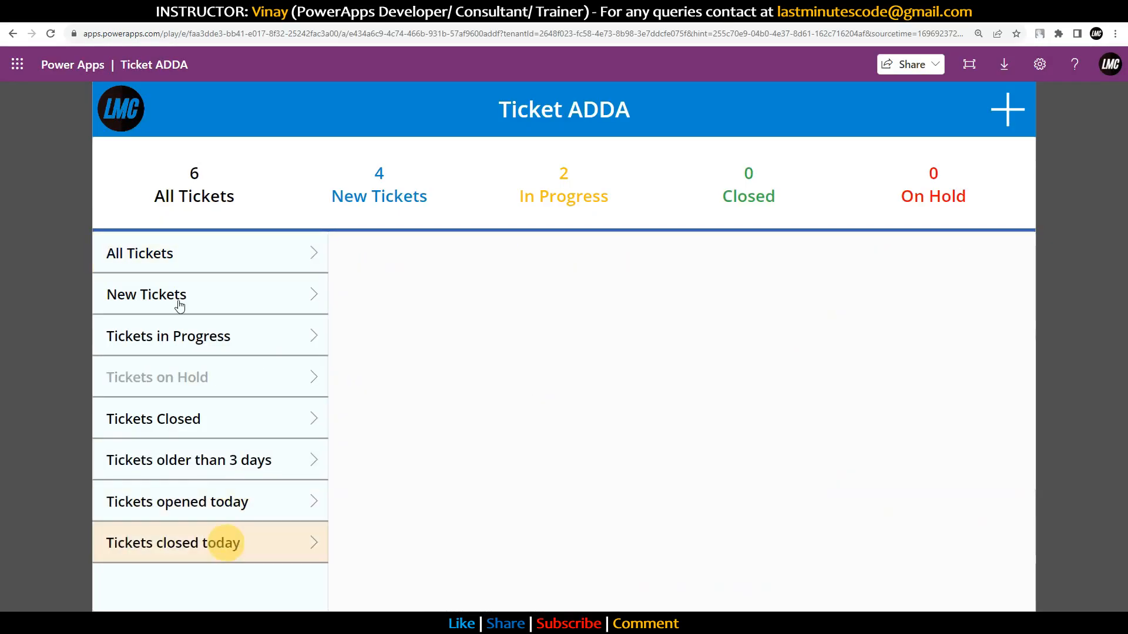
{"action": "left_click", "coordinate": [50, 34]}
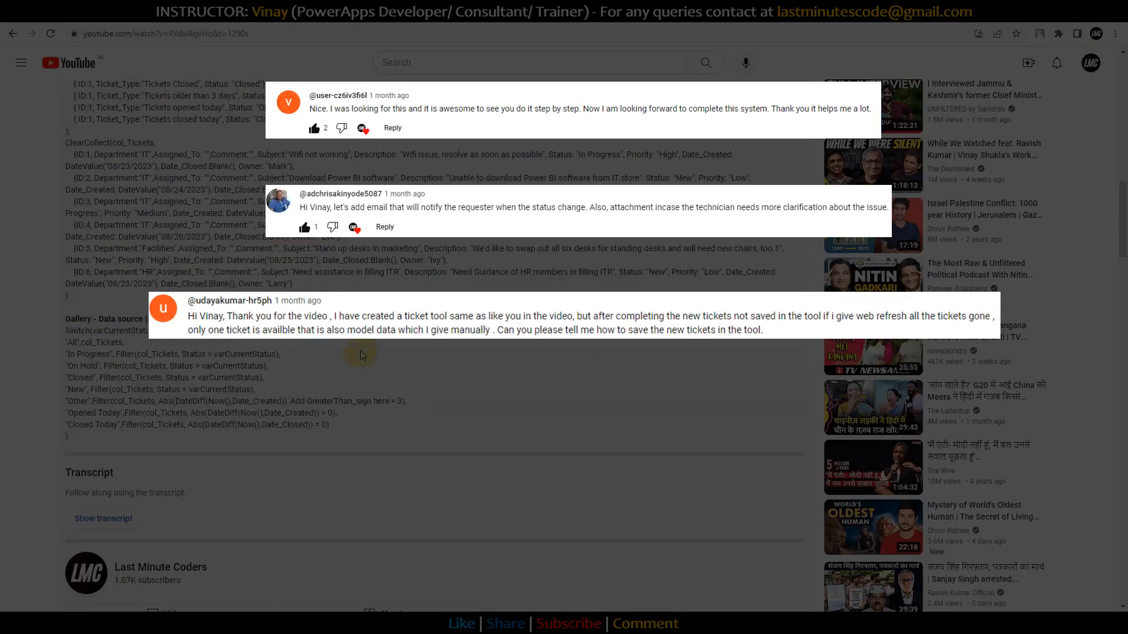
Step: In Ticket ADDA, filter to New Tickets, then back to All Tickets, and browse the list
{"action": "scroll", "coordinate": [363, 353], "scroll_direction": "up", "scroll_amount": 10}
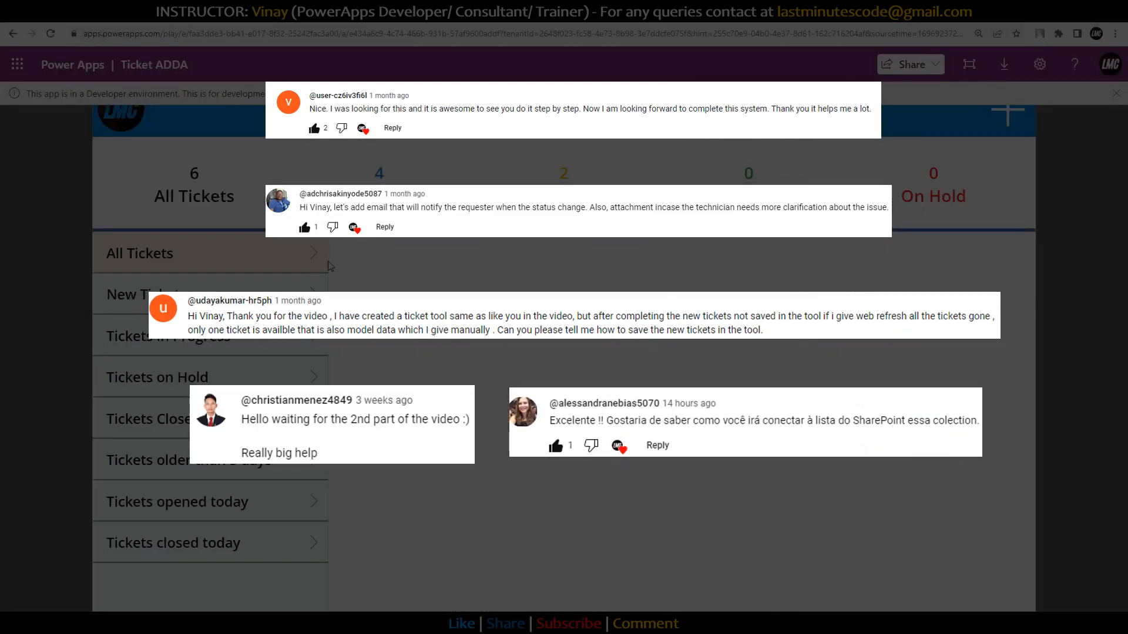
{"action": "left_click", "coordinate": [127, 295]}
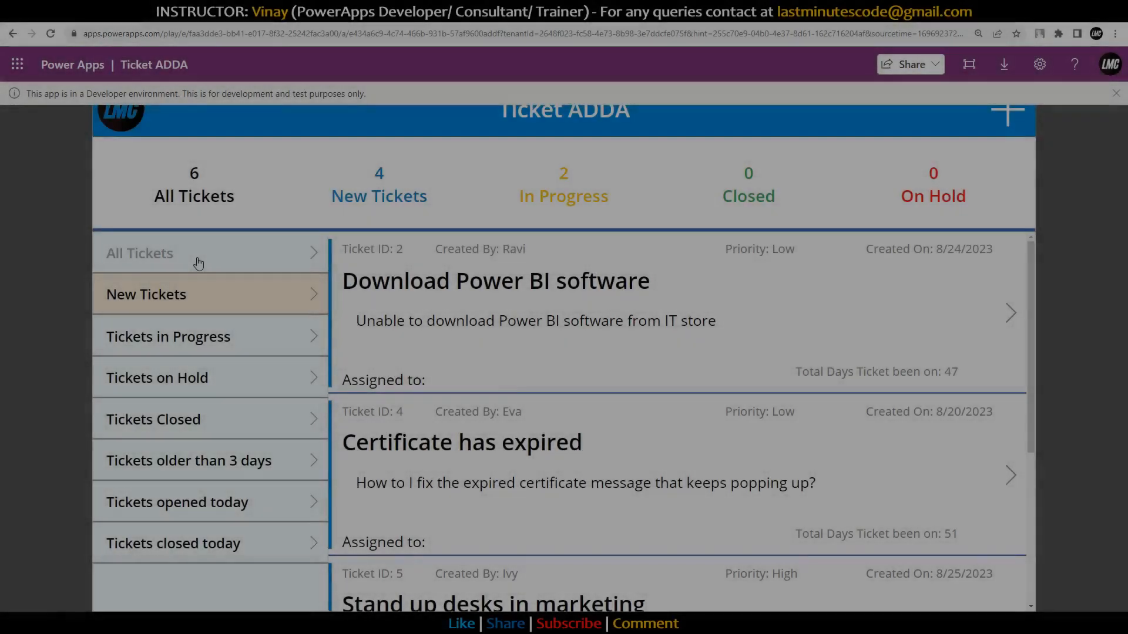
{"action": "left_click", "coordinate": [199, 263]}
{"action": "scroll", "coordinate": [494, 353], "scroll_direction": "down", "scroll_amount": 5}
{"action": "scroll", "coordinate": [502, 417], "scroll_direction": "up", "scroll_amount": 5}
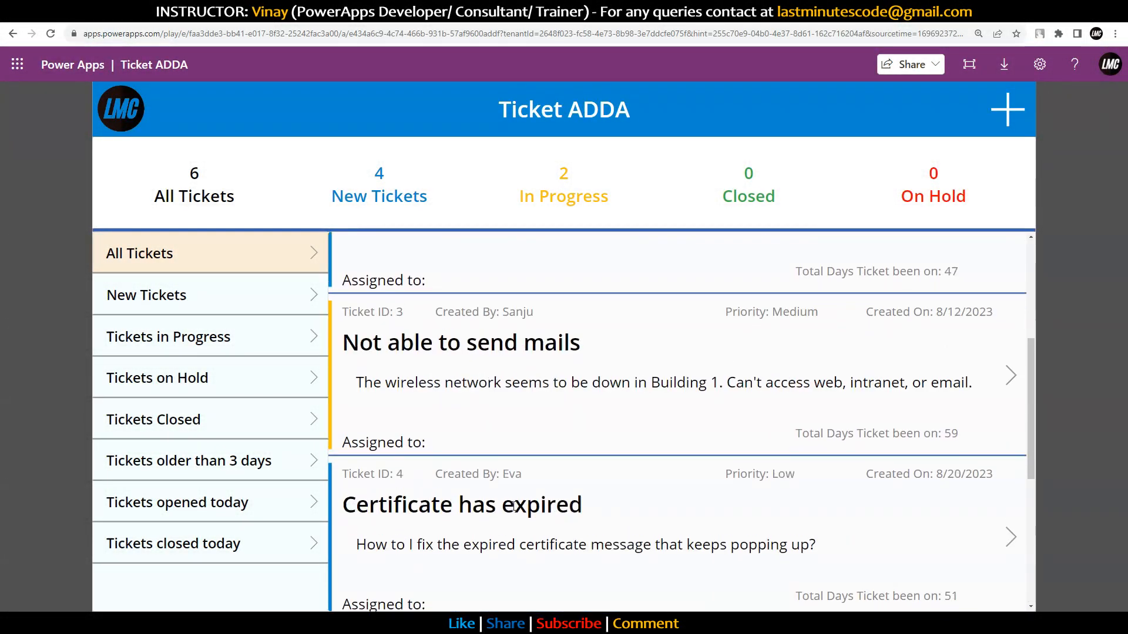
Step: Create a test ticket with subject 'sadasd' and description 'asdasd', then reload the app
{"action": "scroll", "coordinate": [534, 456], "scroll_direction": "down", "scroll_amount": 5}
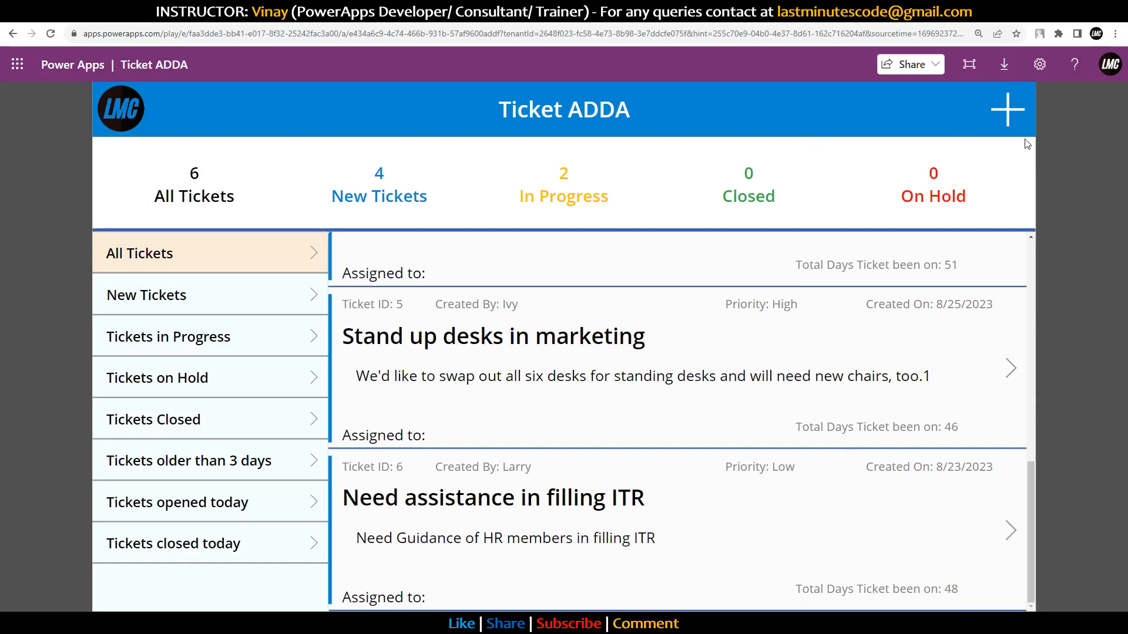
{"action": "left_click", "coordinate": [1007, 109]}
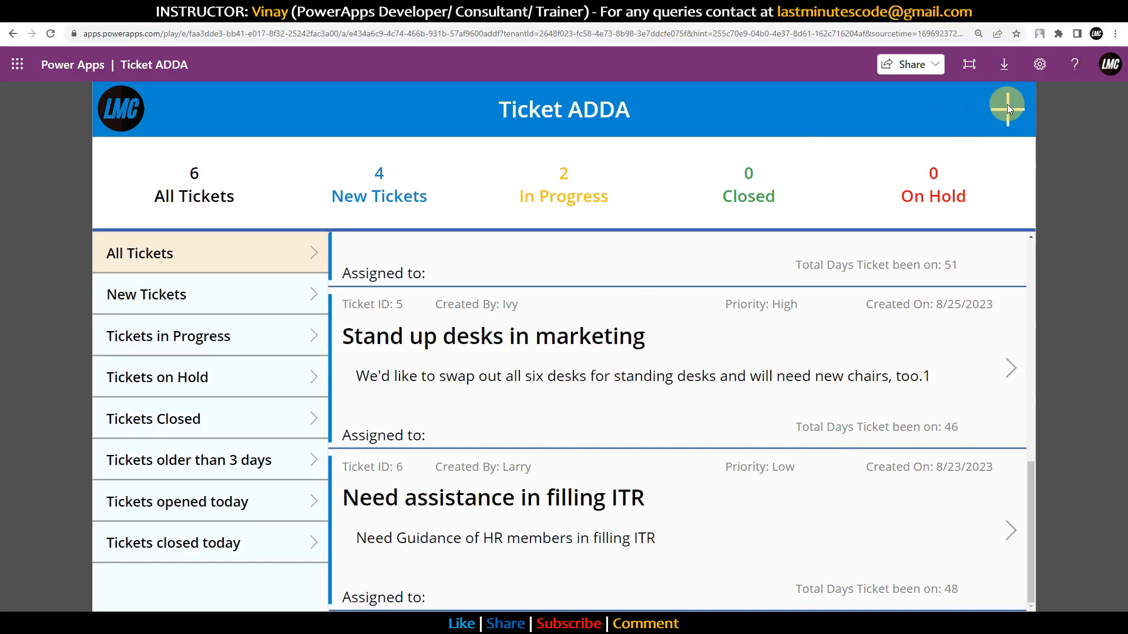
{"action": "left_click", "coordinate": [669, 309]}
{"action": "type", "text": "sadasd"}
{"action": "left_click", "coordinate": [687, 443]}
{"action": "type", "text": "asdasd"}
{"action": "left_click", "coordinate": [600, 590]}
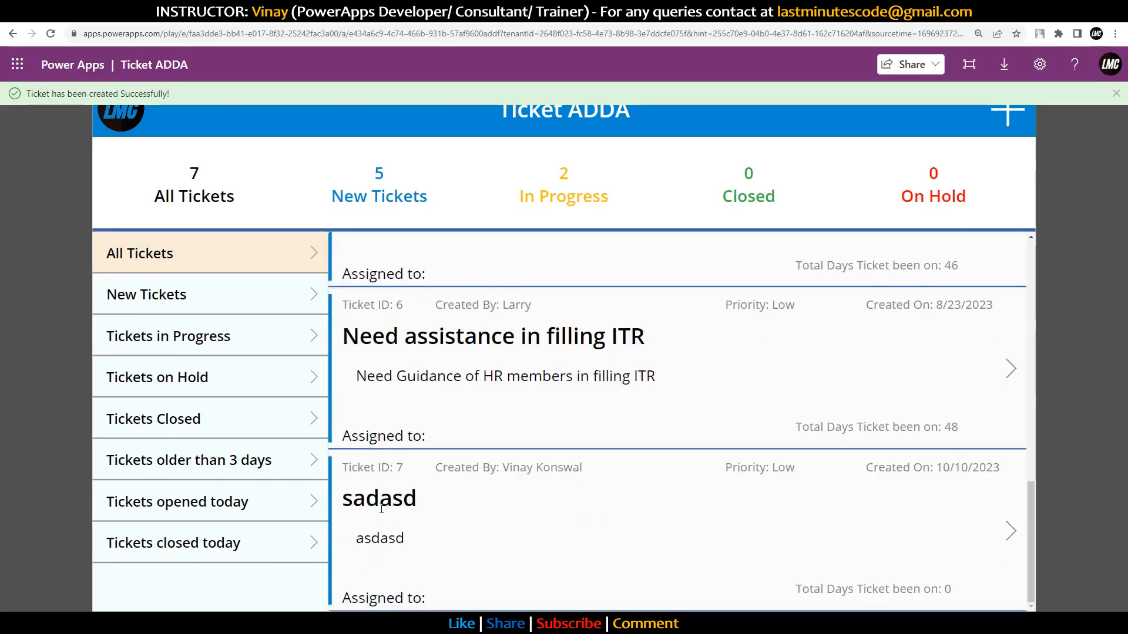
{"action": "left_click", "coordinate": [353, 496]}
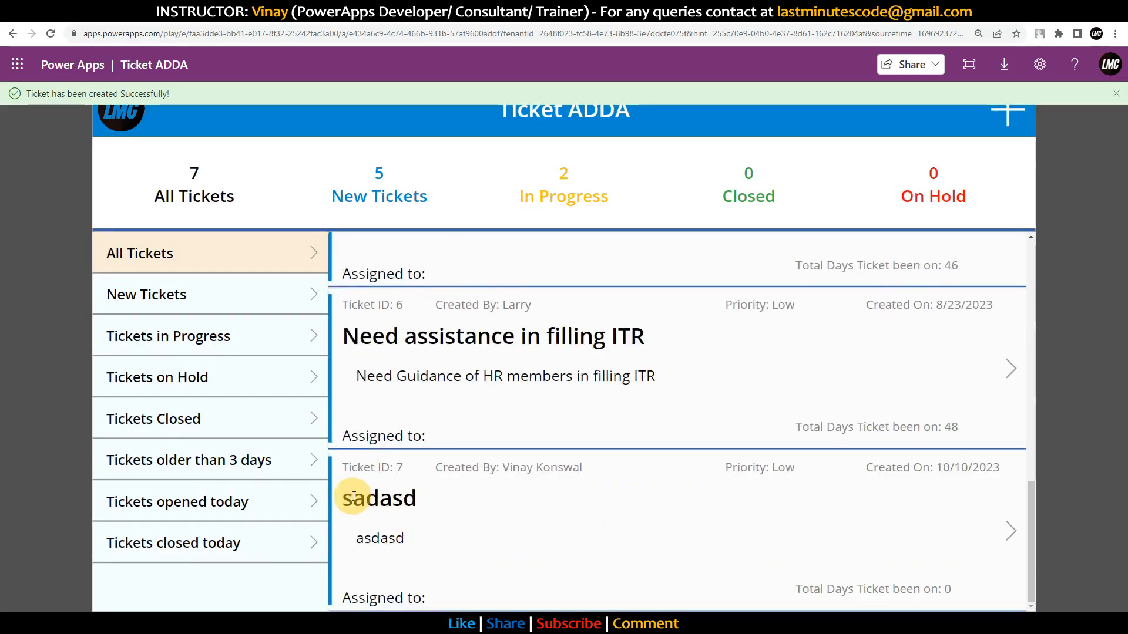
{"action": "left_click", "coordinate": [50, 34]}
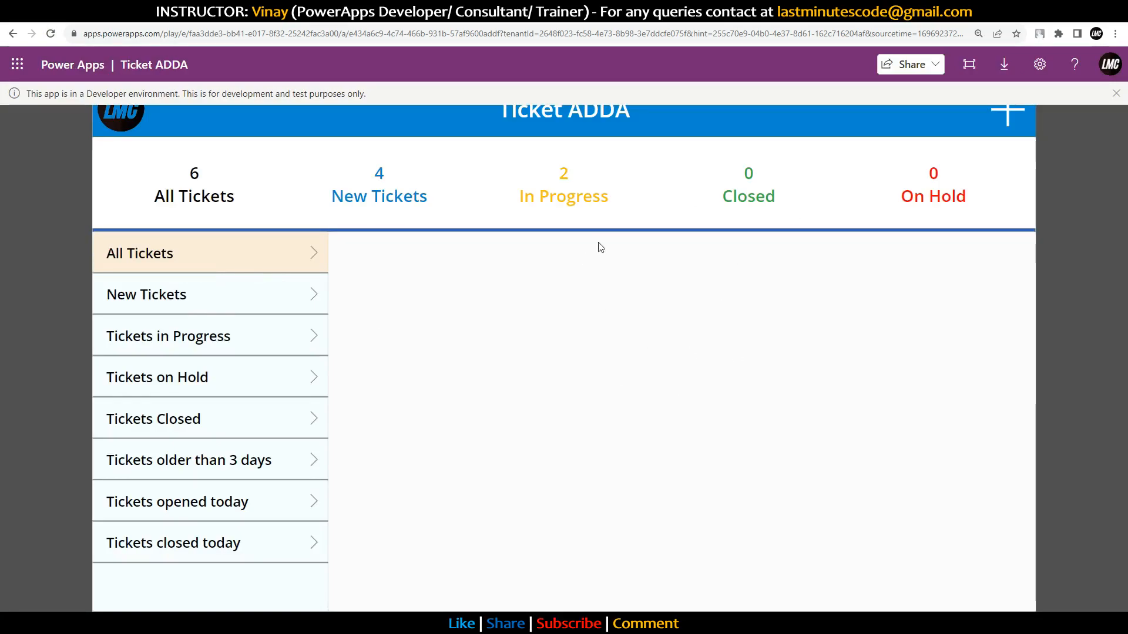
Step: Filter Ticket ADDA to New Tickets and scroll through the four listed tickets
{"action": "left_click", "coordinate": [209, 296]}
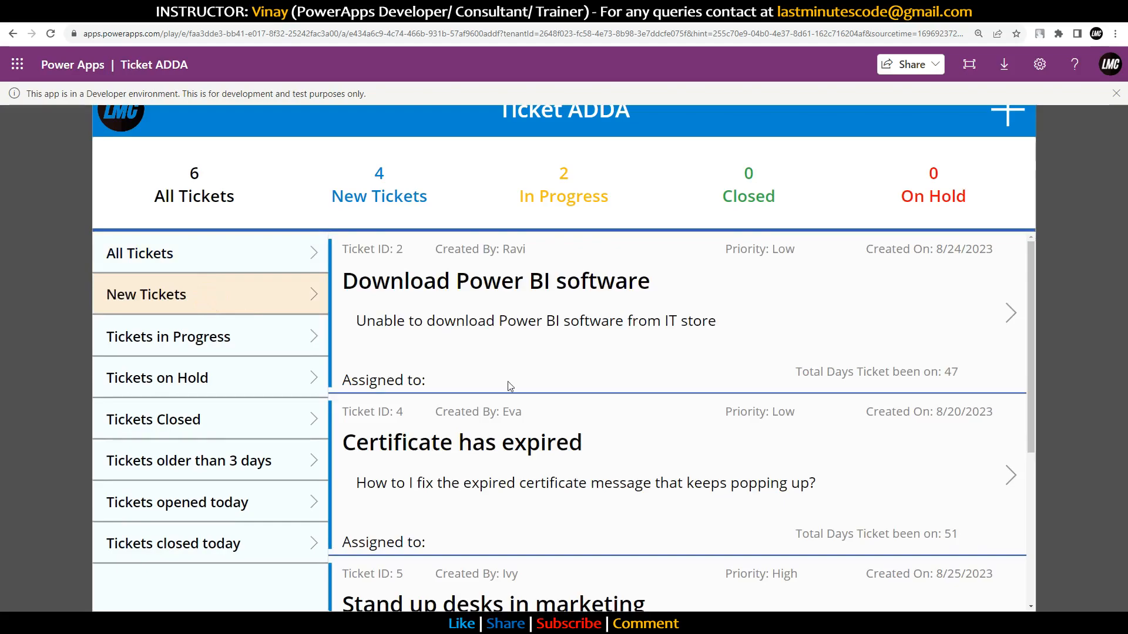
{"action": "scroll", "coordinate": [519, 398], "scroll_direction": "down", "scroll_amount": 5}
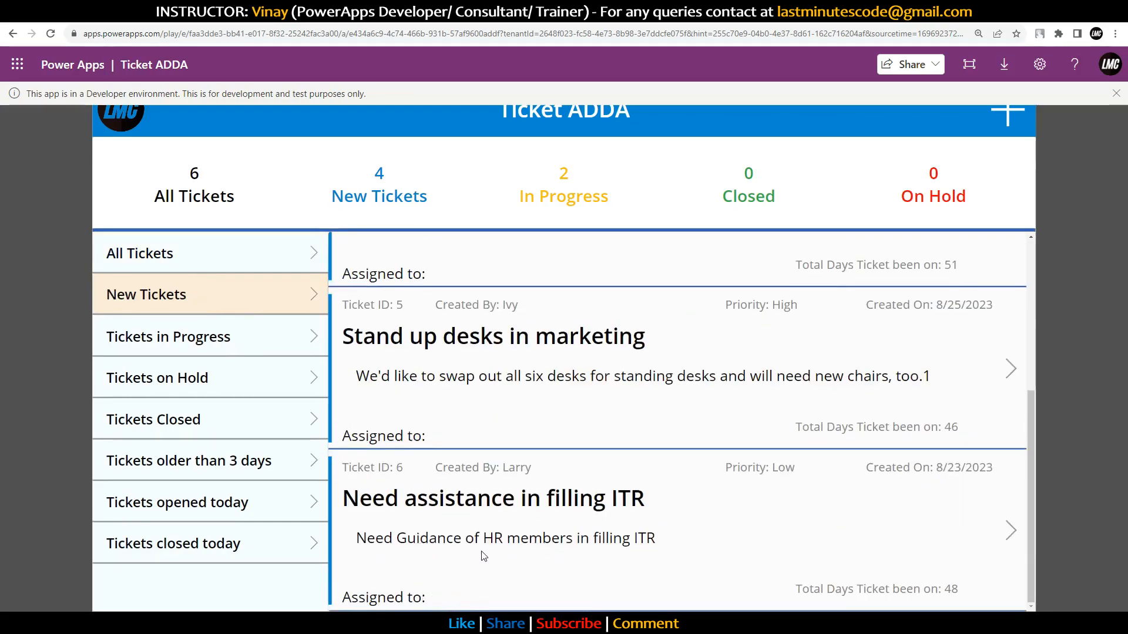
{"action": "scroll", "coordinate": [517, 552], "scroll_direction": "up", "scroll_amount": 3}
{"action": "scroll", "coordinate": [517, 552], "scroll_direction": "down", "scroll_amount": 3}
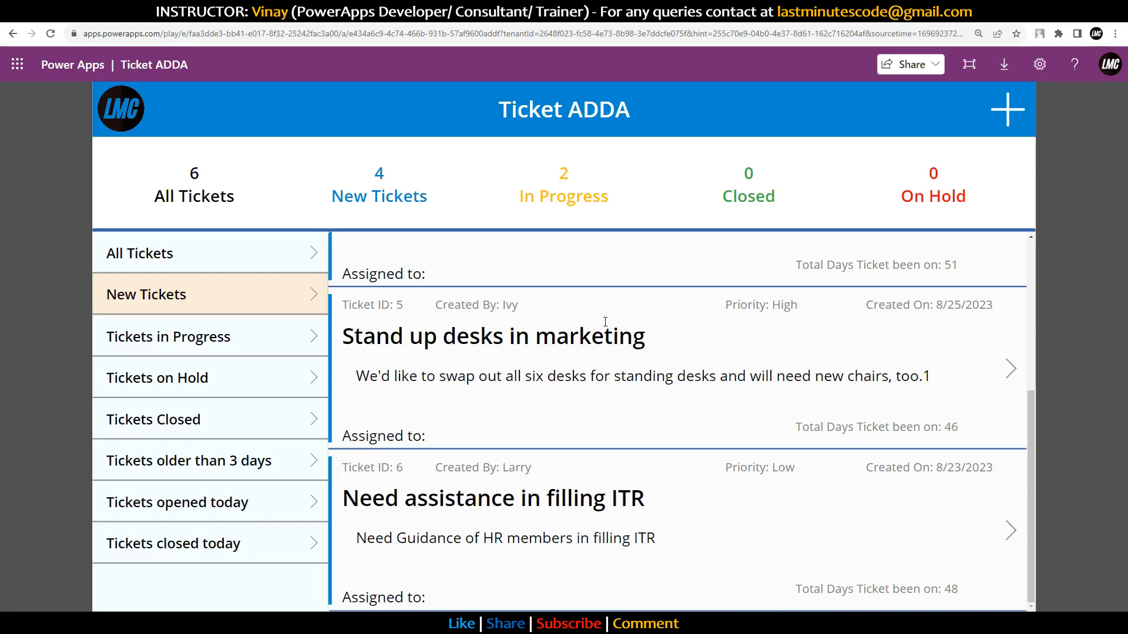
{"action": "scroll", "coordinate": [612, 321], "scroll_direction": "up", "scroll_amount": 4}
{"action": "scroll", "coordinate": [617, 344], "scroll_direction": "down", "scroll_amount": 4}
Step: On the YouTube page, highlight the ClearCollect(col_Tickets) sample-ticket code
{"action": "left_click", "coordinate": [205, 16]}
{"action": "scroll", "coordinate": [346, 438], "scroll_direction": "down", "scroll_amount": 15}
{"action": "left_click_drag", "start_coordinate": [69, 270], "coordinate": [62, 145]}
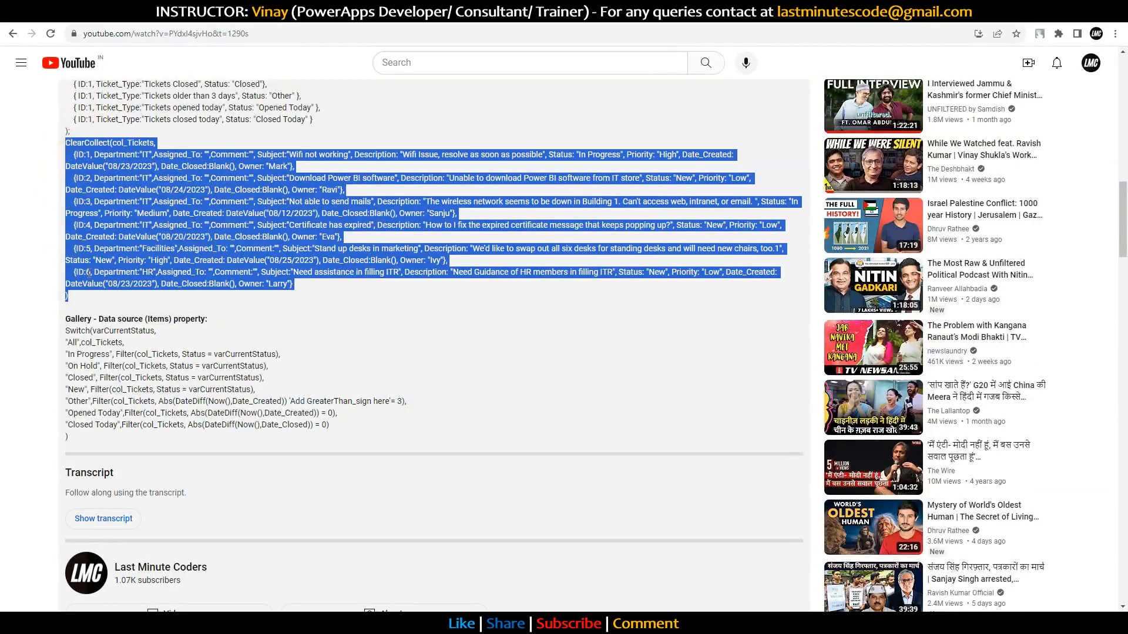
Step: Highlight the six {ID:1…} sample ticket records in the ClearCollect code
{"action": "left_click", "coordinate": [81, 297]}
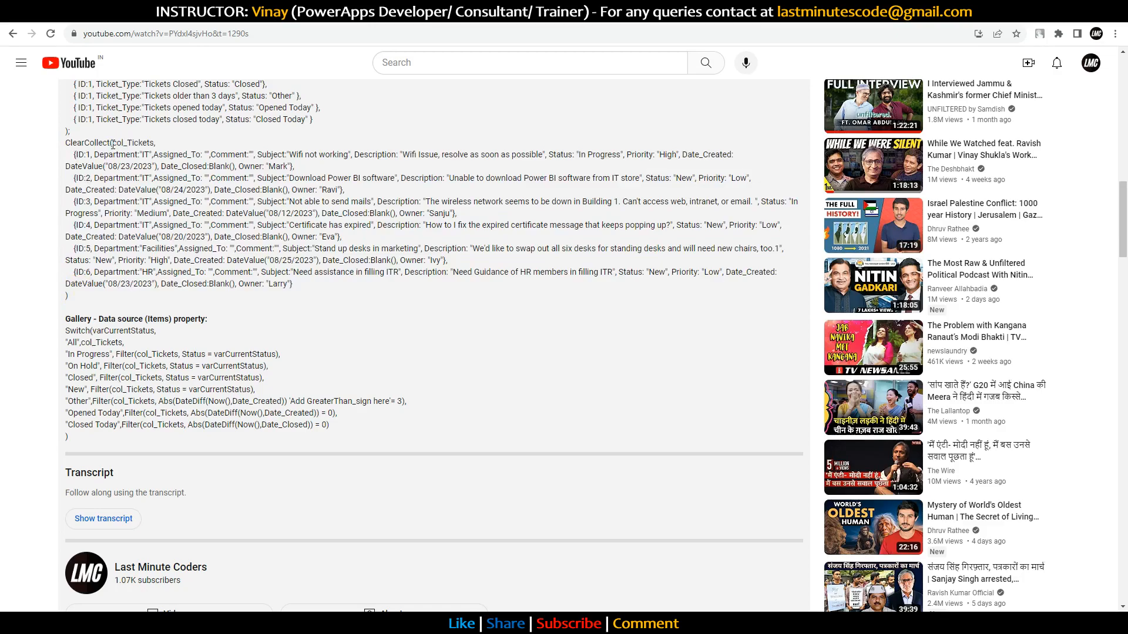
{"action": "left_click_drag", "start_coordinate": [75, 175], "coordinate": [68, 297]}
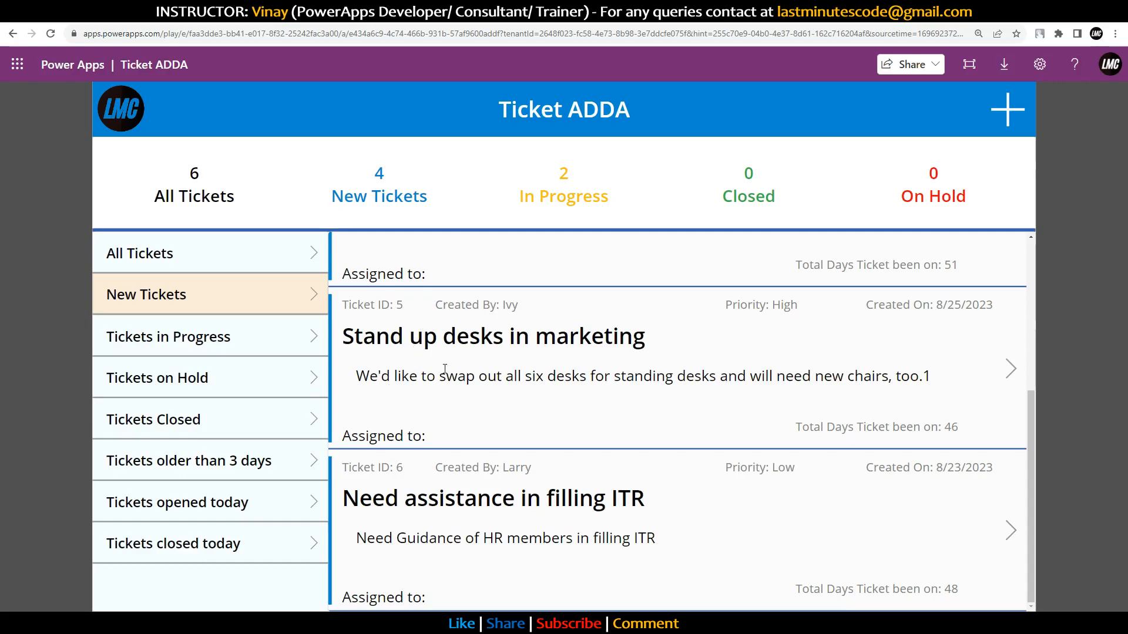
Step: Set the Download Power BI software ticket's status to On Hold and save it
{"action": "scroll", "coordinate": [445, 369], "scroll_direction": "up", "scroll_amount": 3}
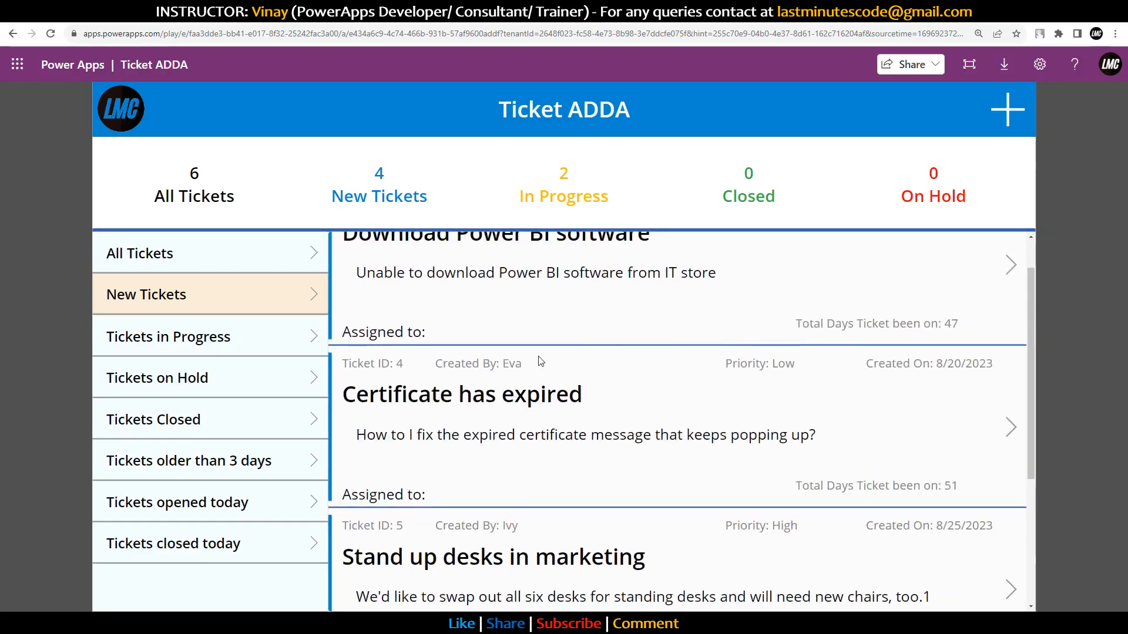
{"action": "scroll", "coordinate": [713, 309], "scroll_direction": "up", "scroll_amount": 1}
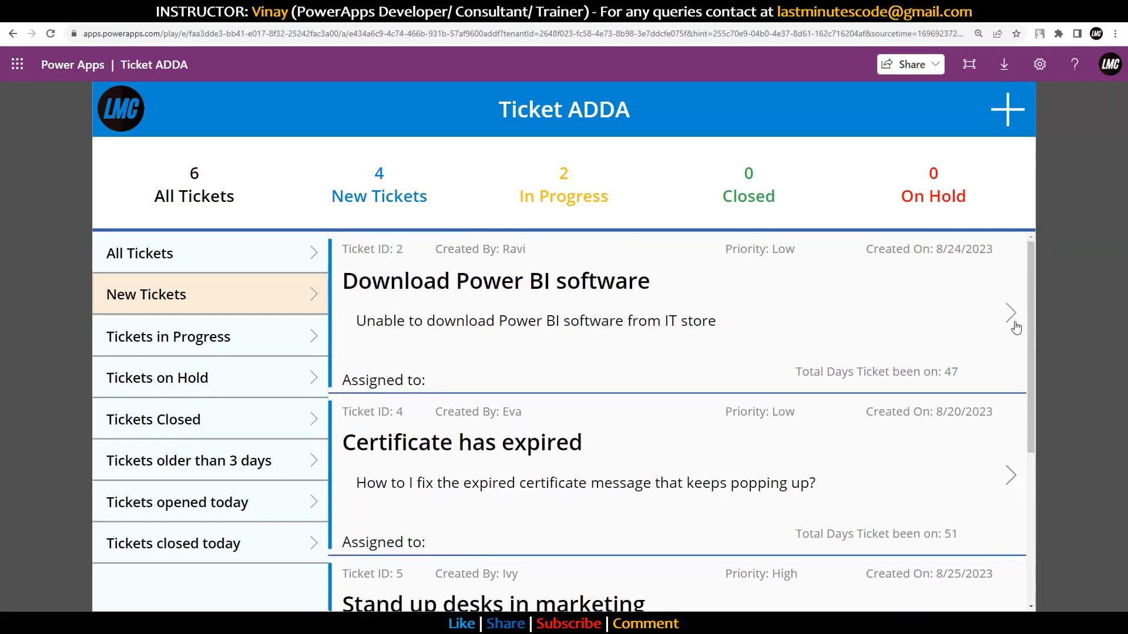
{"action": "left_click", "coordinate": [1011, 313]}
{"action": "left_click", "coordinate": [532, 420]}
{"action": "left_click", "coordinate": [536, 477]}
{"action": "left_click", "coordinate": [668, 593]}
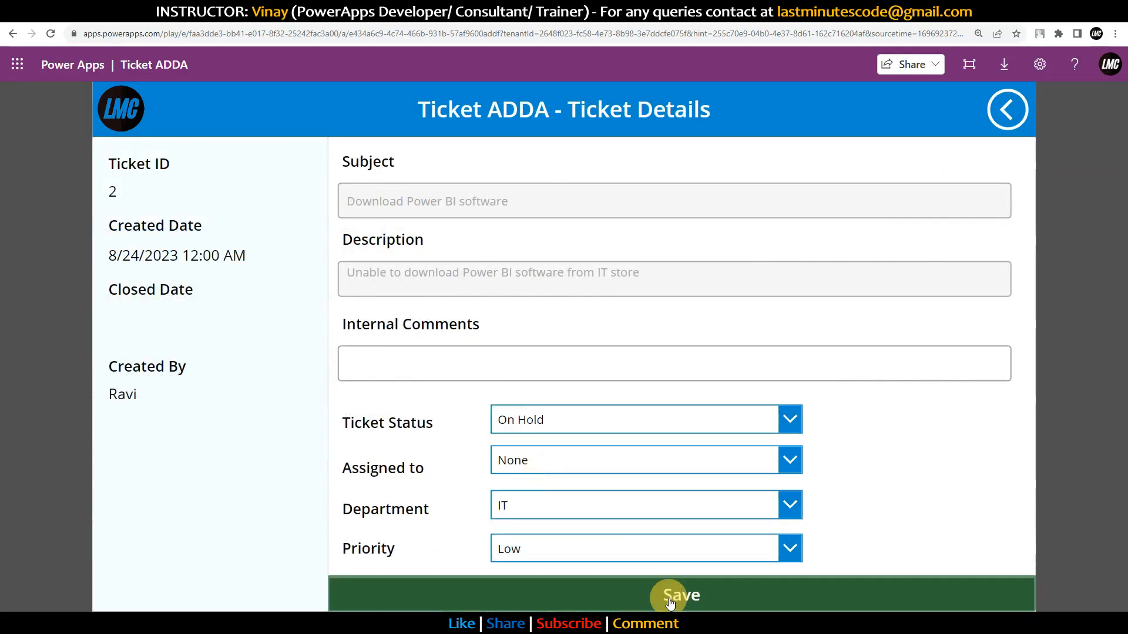
{"action": "left_click", "coordinate": [754, 599]}
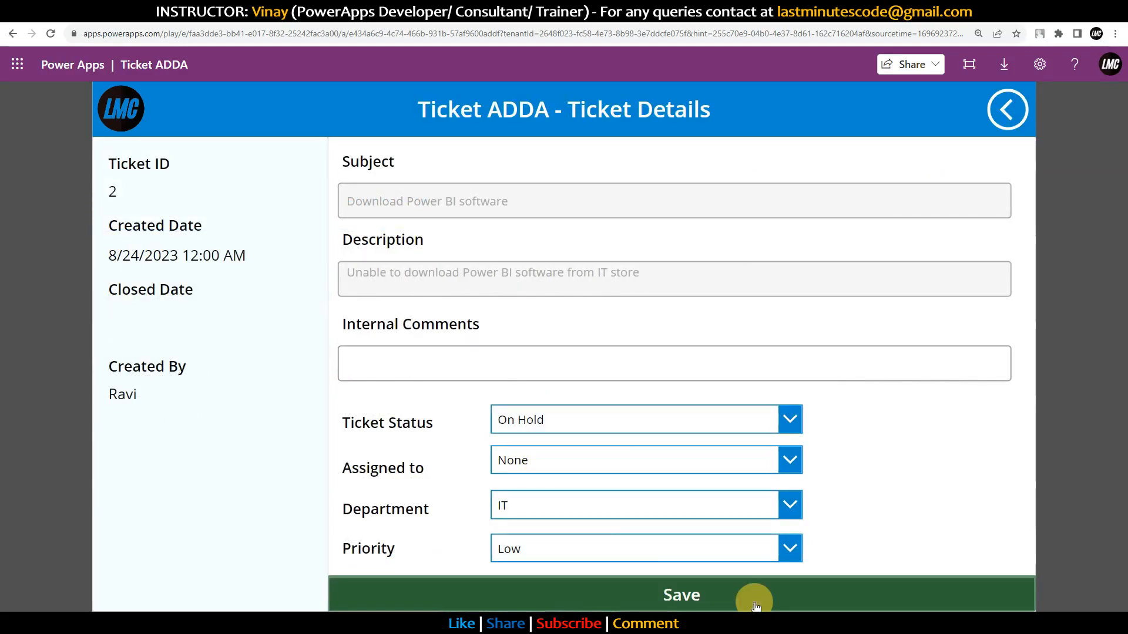
{"action": "left_click", "coordinate": [1012, 111]}
Step: Reopen ticket 2, pick On Hold again, save, and return to the ticket list
{"action": "left_click", "coordinate": [1010, 315]}
{"action": "left_click", "coordinate": [635, 420]}
{"action": "left_click", "coordinate": [582, 485]}
{"action": "left_click", "coordinate": [605, 584]}
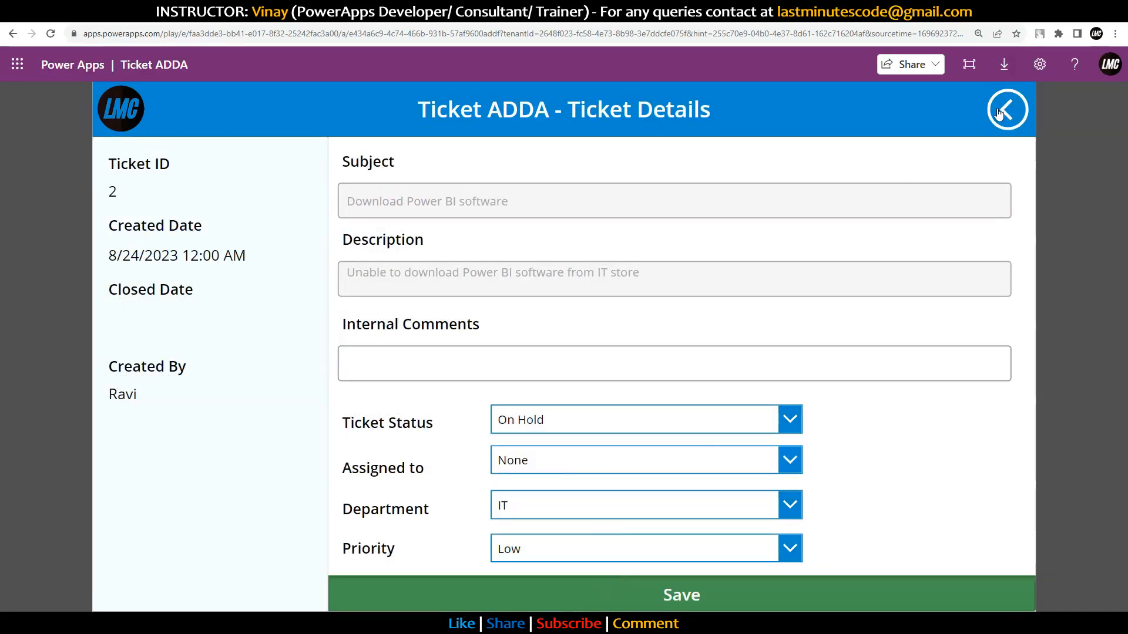
{"action": "left_click", "coordinate": [1007, 109]}
Step: Reload the app, list All Tickets, and move to the YouTube tutorial page
{"action": "left_click", "coordinate": [50, 32]}
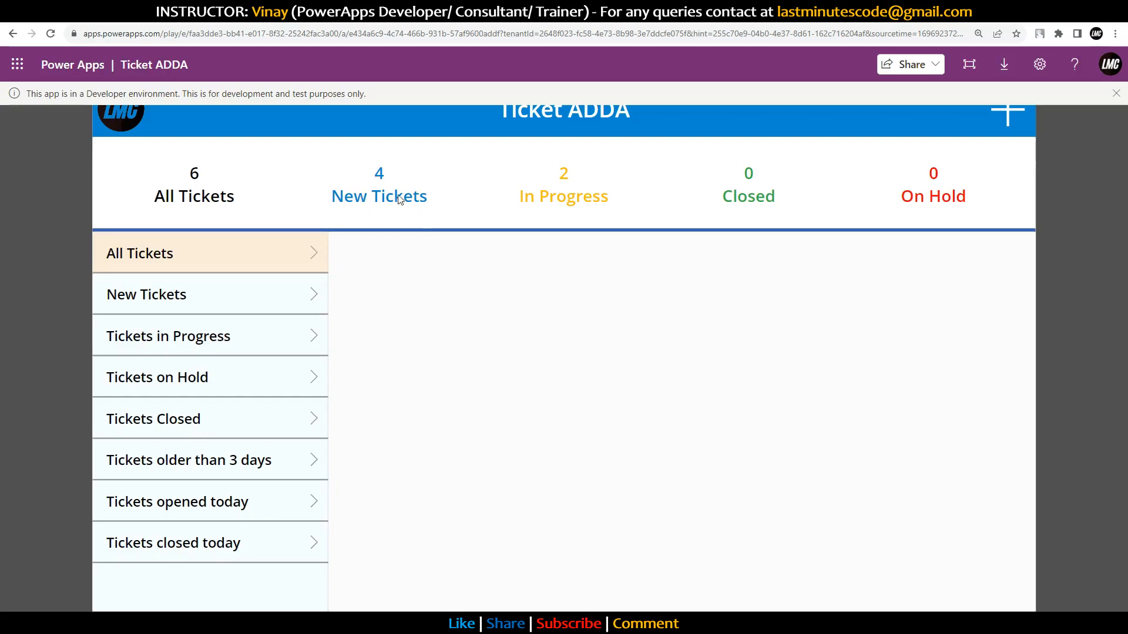
{"action": "left_click", "coordinate": [318, 254]}
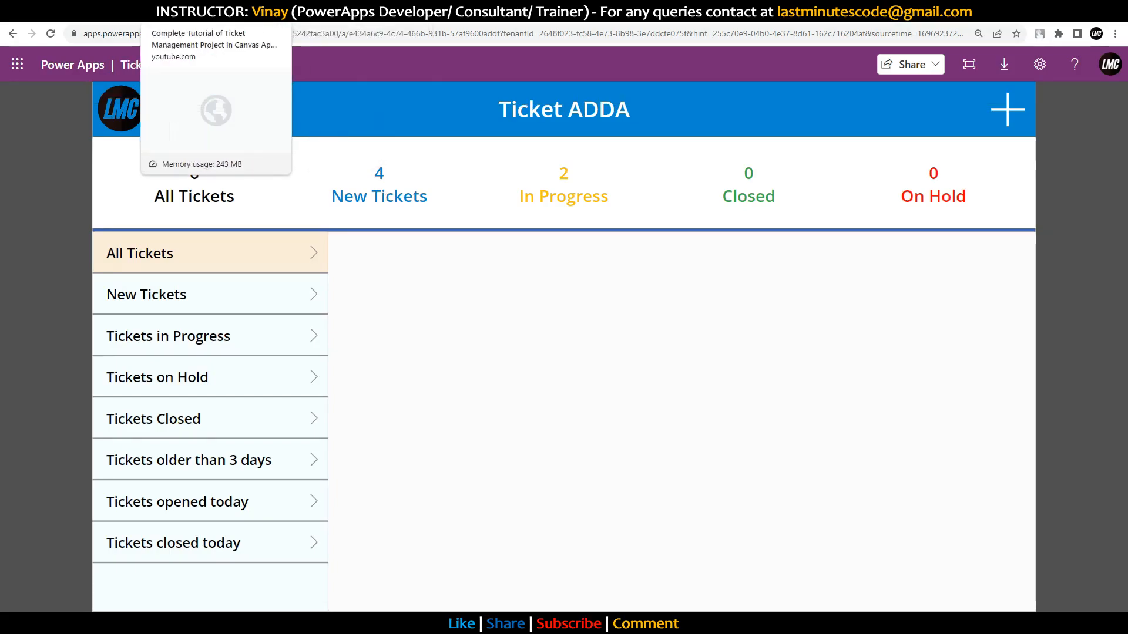
{"action": "left_click", "coordinate": [200, 11]}
Step: Read the OnStart and gallery Items code in the description, highlighting the email-on-status-change request
{"action": "scroll", "coordinate": [376, 207], "scroll_direction": "down", "scroll_amount": 13}
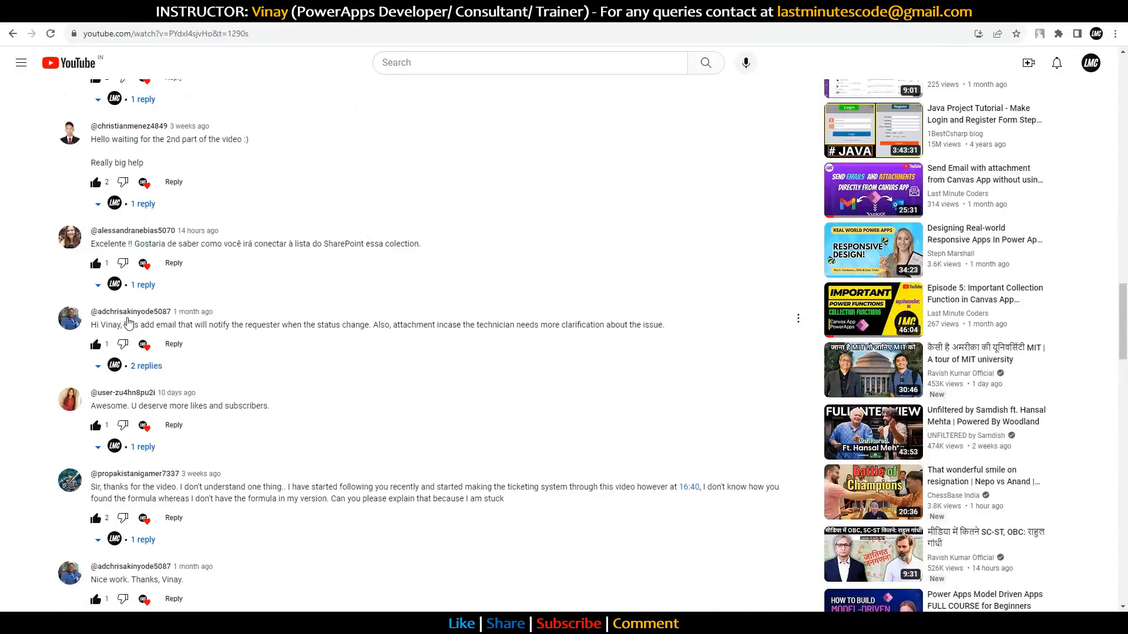
{"action": "left_click_drag", "start_coordinate": [126, 325], "coordinate": [307, 328]}
{"action": "scroll", "coordinate": [347, 336], "scroll_direction": "down", "scroll_amount": 11}
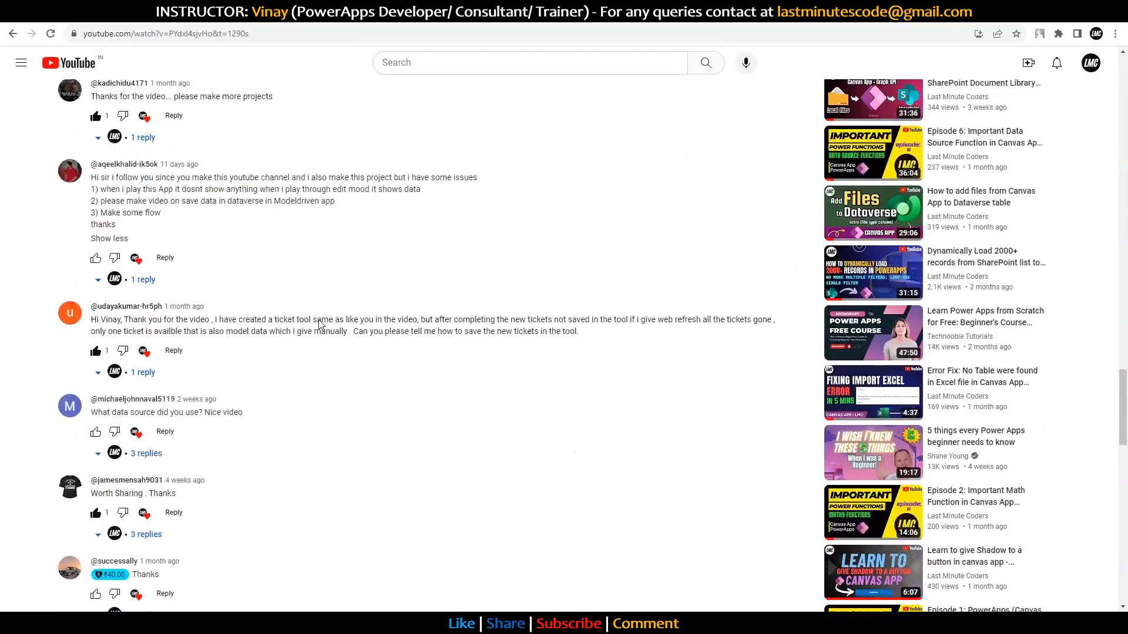
{"action": "scroll", "coordinate": [300, 316], "scroll_direction": "down", "scroll_amount": 3}
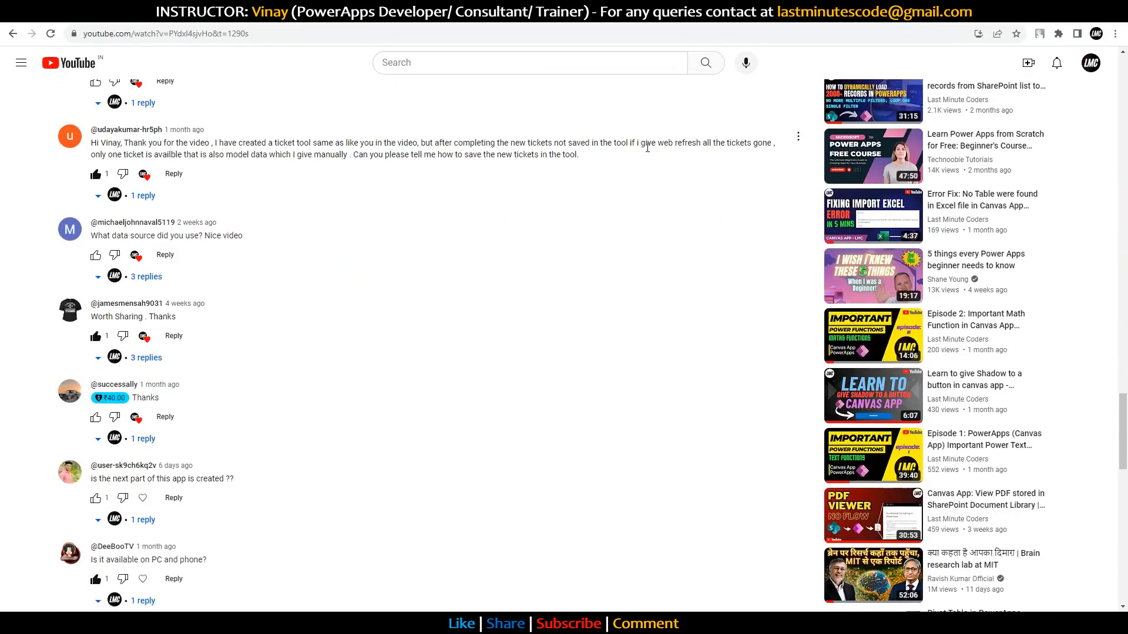
{"action": "scroll", "coordinate": [467, 241], "scroll_direction": "down", "scroll_amount": 5}
{"action": "scroll", "coordinate": [464, 243], "scroll_direction": "up", "scroll_amount": 15}
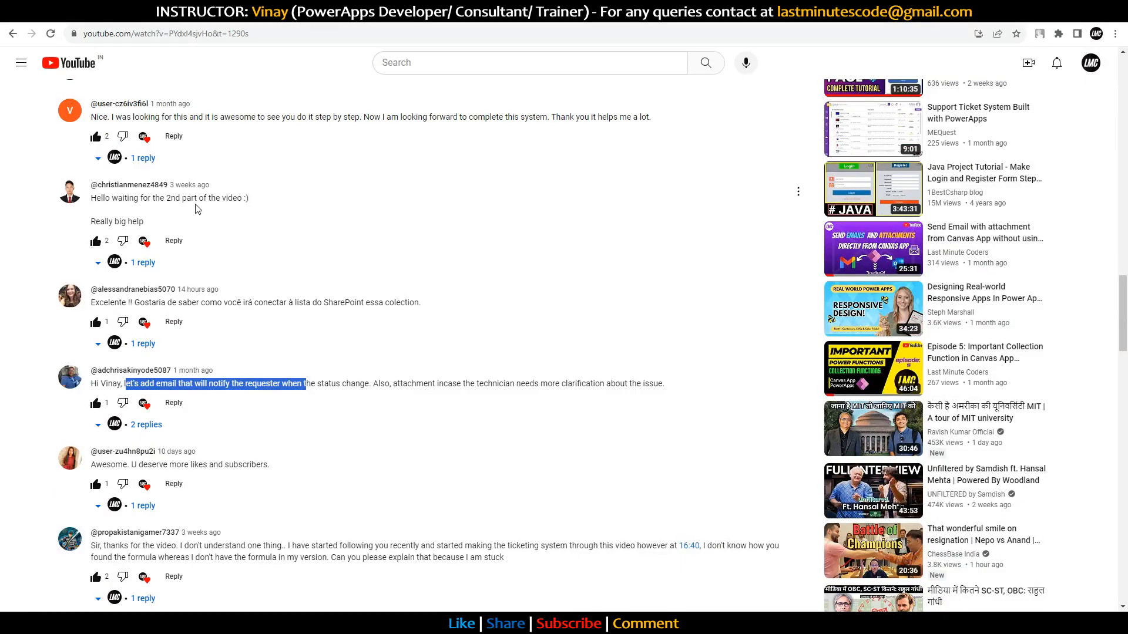
{"action": "scroll", "coordinate": [261, 243], "scroll_direction": "up", "scroll_amount": 7}
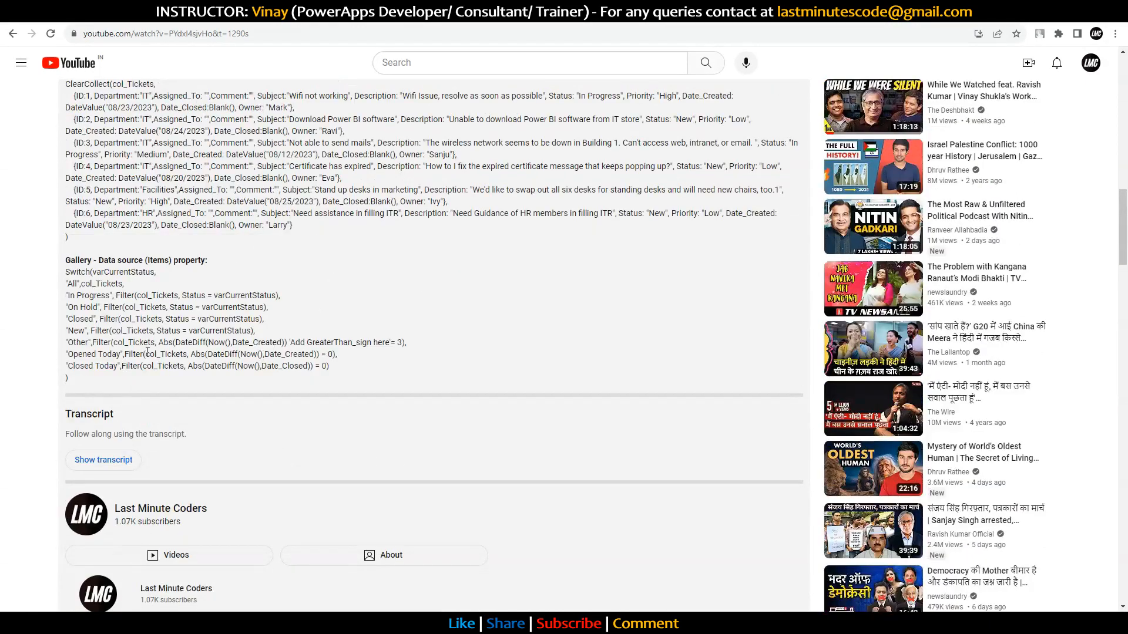
{"action": "scroll", "coordinate": [358, 264], "scroll_direction": "up", "scroll_amount": 3}
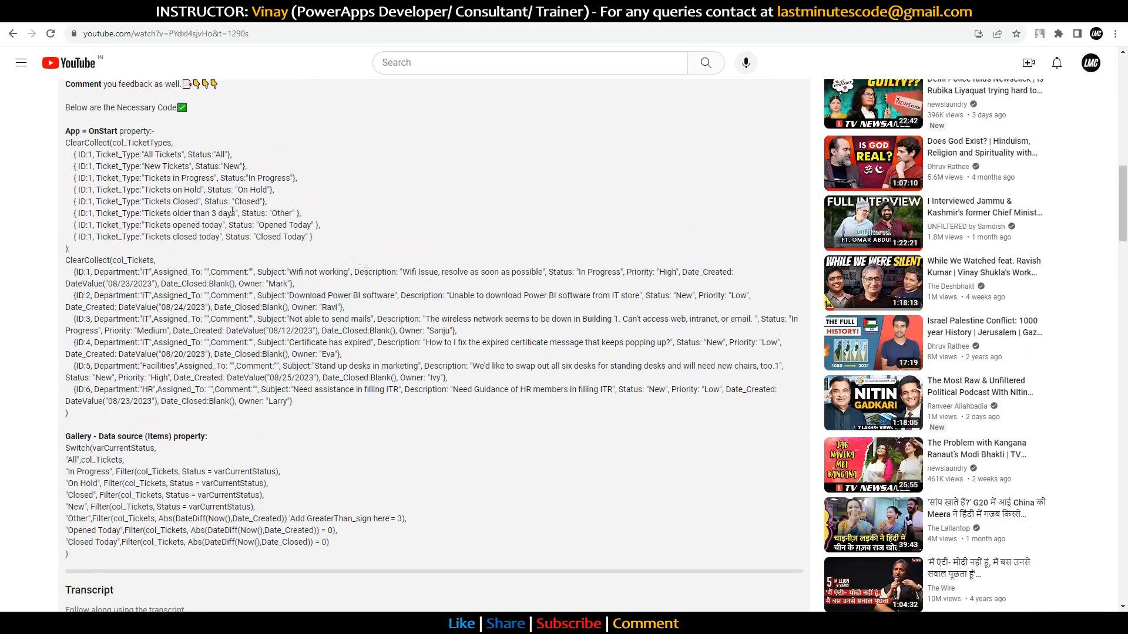
{"action": "scroll", "coordinate": [219, 285], "scroll_direction": "up", "scroll_amount": 6}
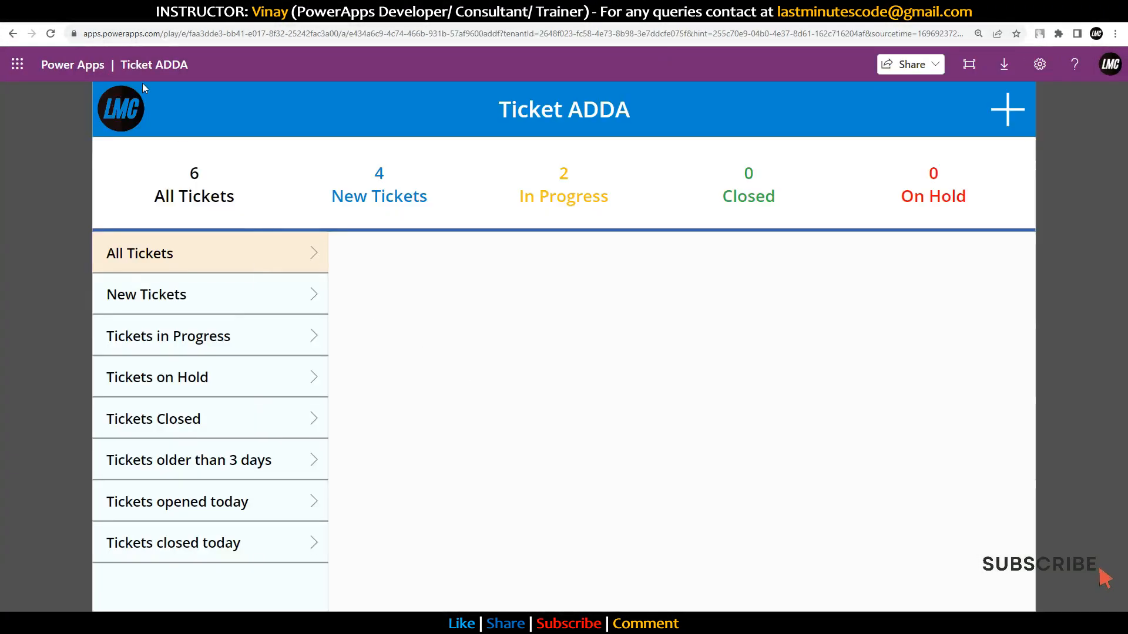
Step: In the editor, inspect the ticket gallery's Items formula and its varCurrentStatus variable
{"action": "left_click", "coordinate": [51, 34]}
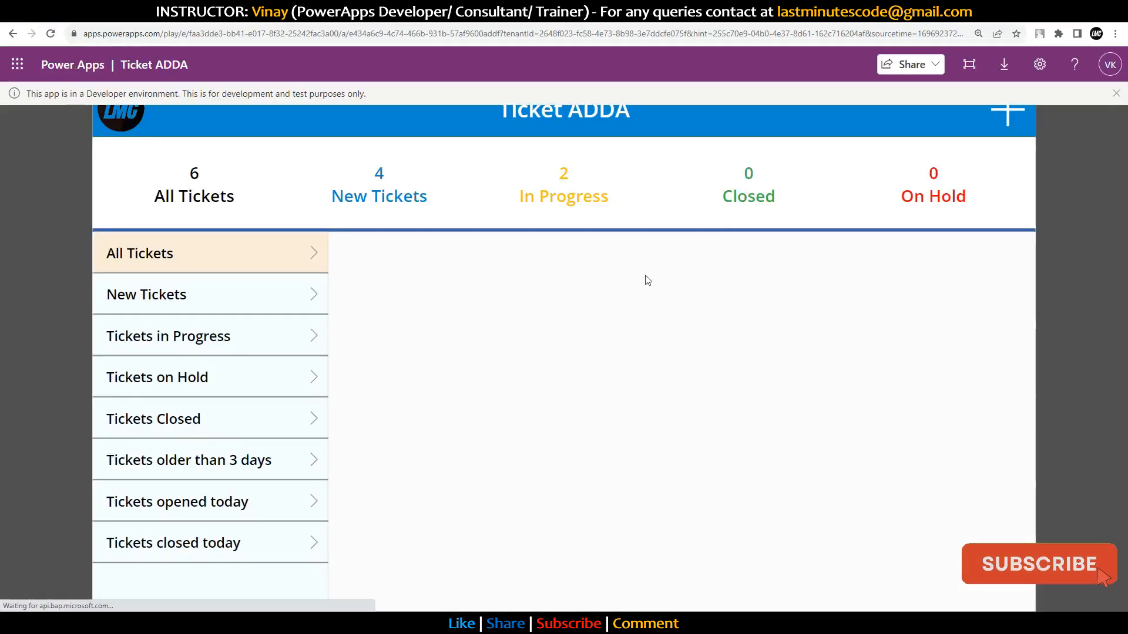
{"action": "left_click", "coordinate": [347, 21]}
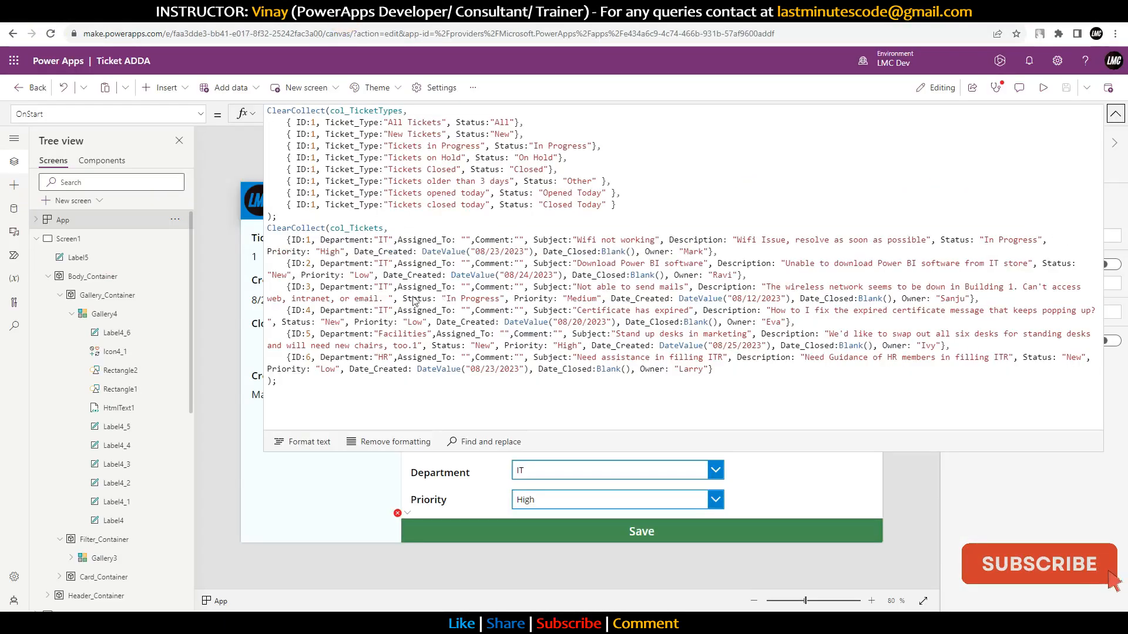
{"action": "left_click", "coordinate": [1114, 115]}
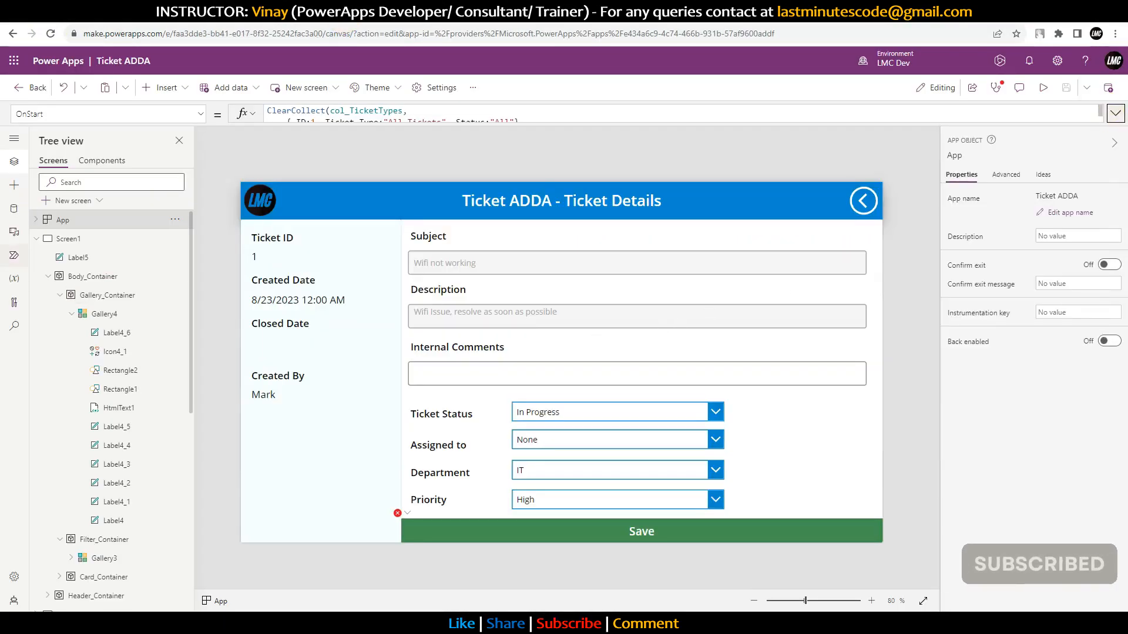
{"action": "left_click", "coordinate": [66, 238]}
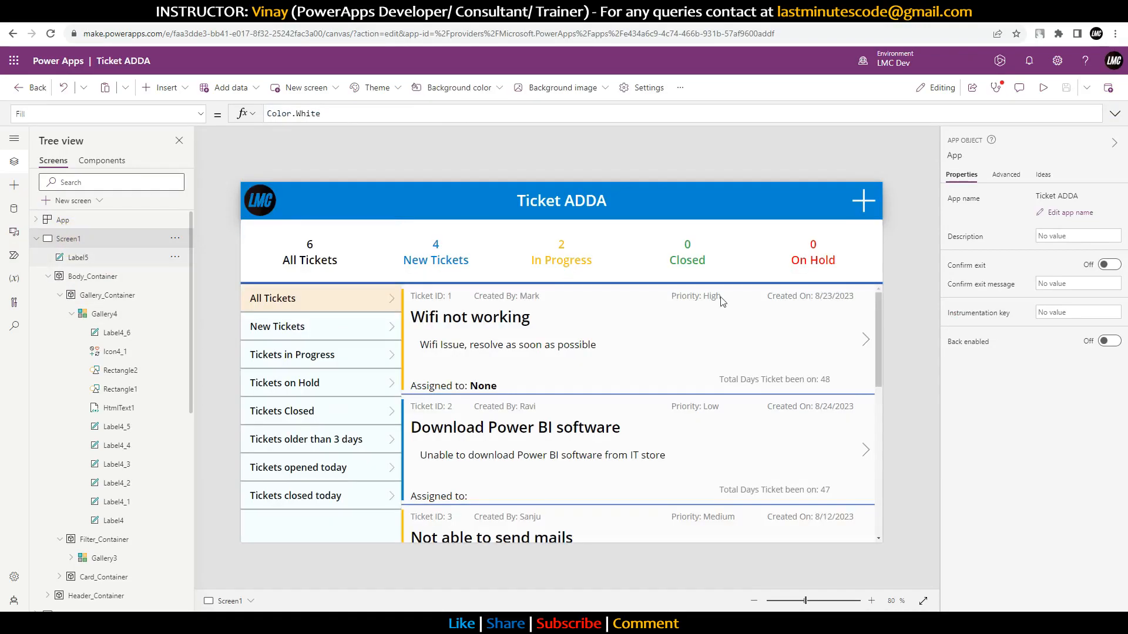
{"action": "left_click", "coordinate": [675, 374]}
{"action": "left_click", "coordinate": [676, 431]}
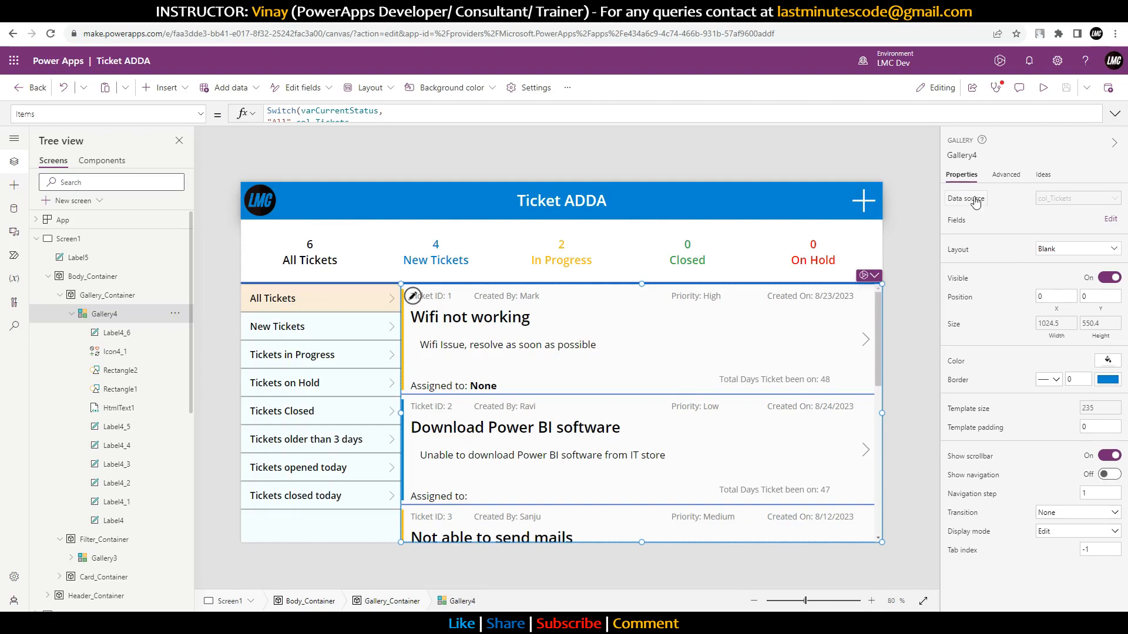
{"action": "left_click", "coordinate": [1114, 114]}
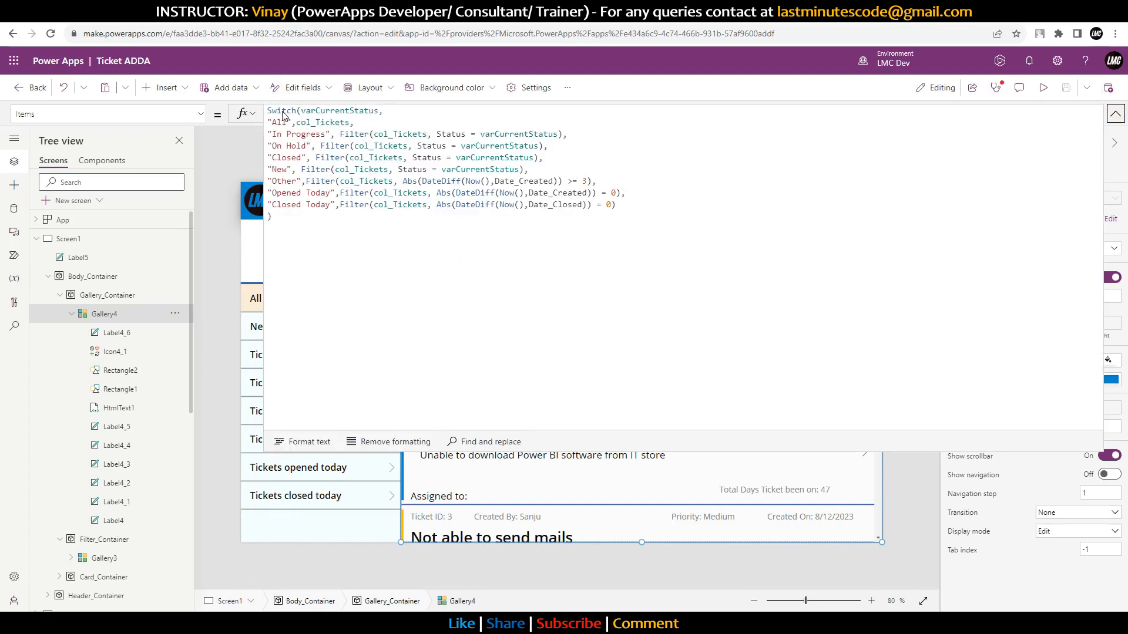
{"action": "double_click", "coordinate": [318, 112]}
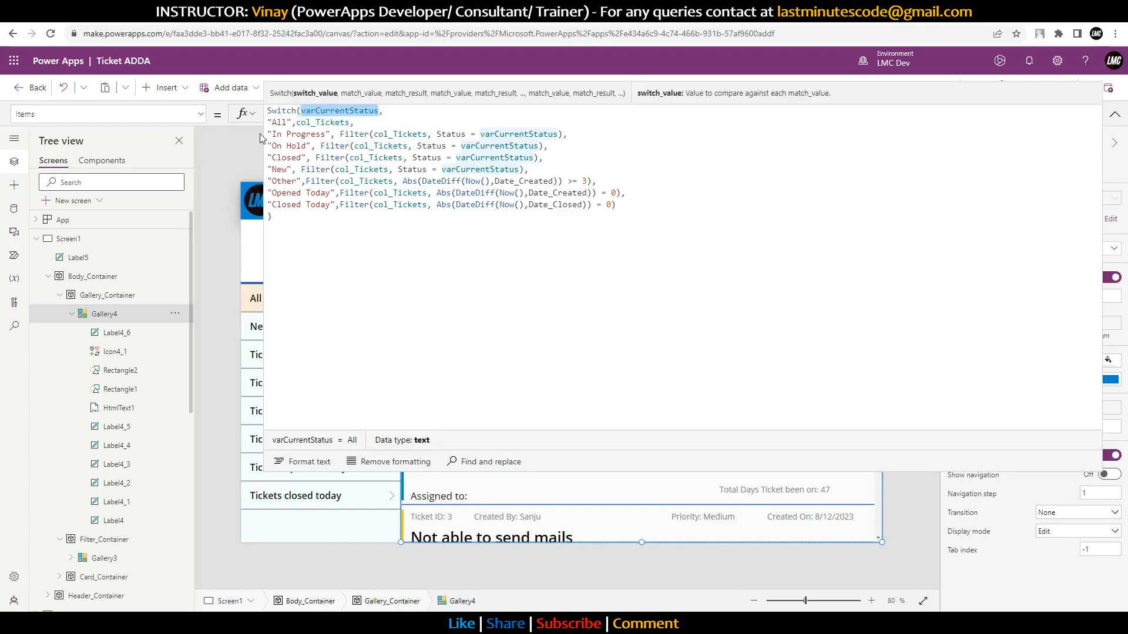
{"action": "double_click", "coordinate": [329, 111]}
Step: Append Set(varCurrentStatus,"All"); to the end of the App's OnStart formula
{"action": "left_click", "coordinate": [88, 220]}
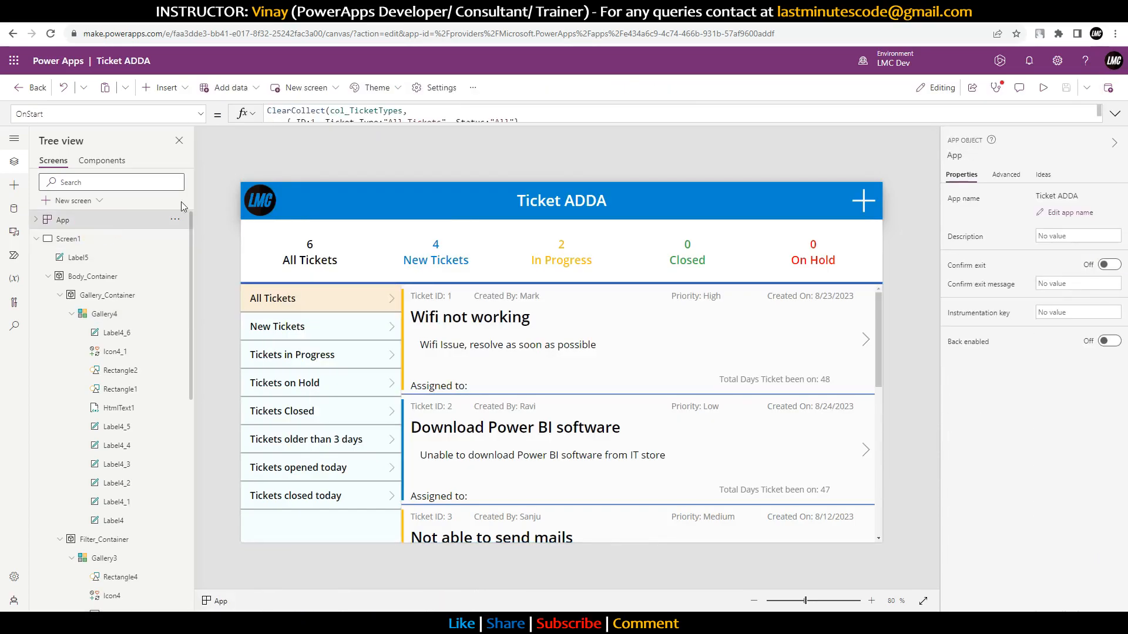
{"action": "left_click", "coordinate": [1116, 113]}
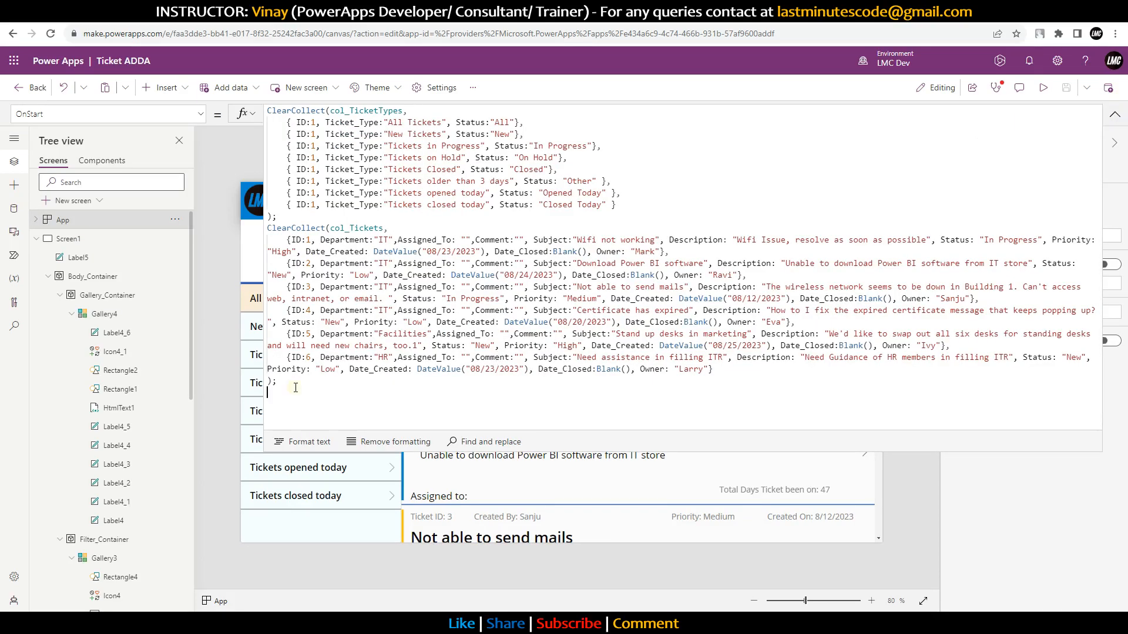
{"action": "key", "text": "Return"}
{"action": "key", "text": "ctrl+v"}
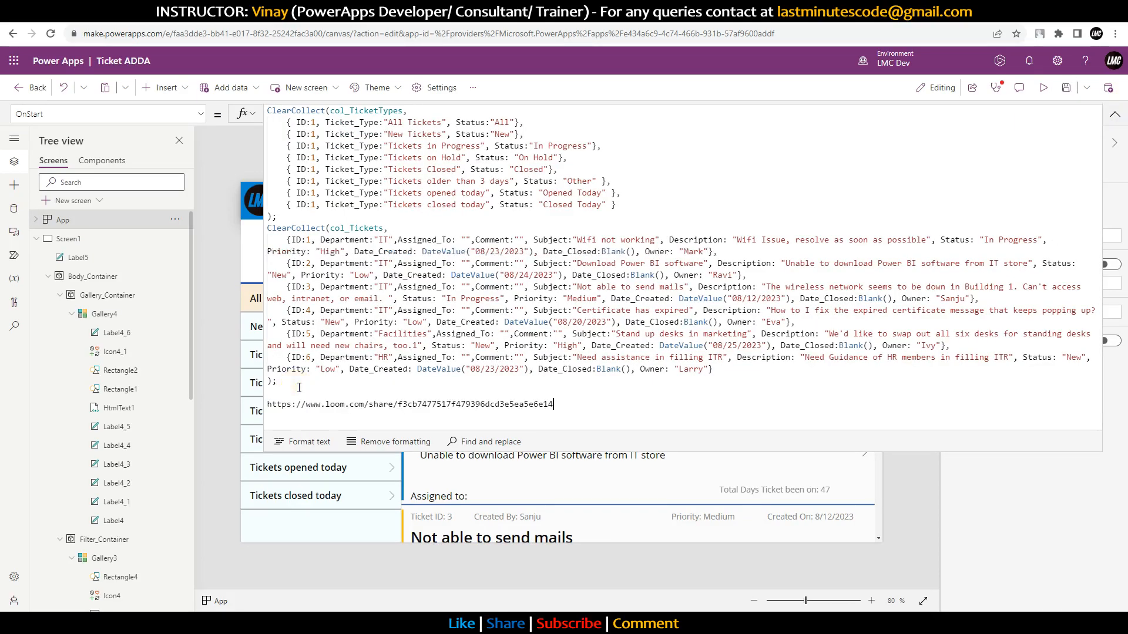
{"action": "key", "text": "ctrl+z"}
{"action": "type", "text": "Set(varCurrentStatus"}
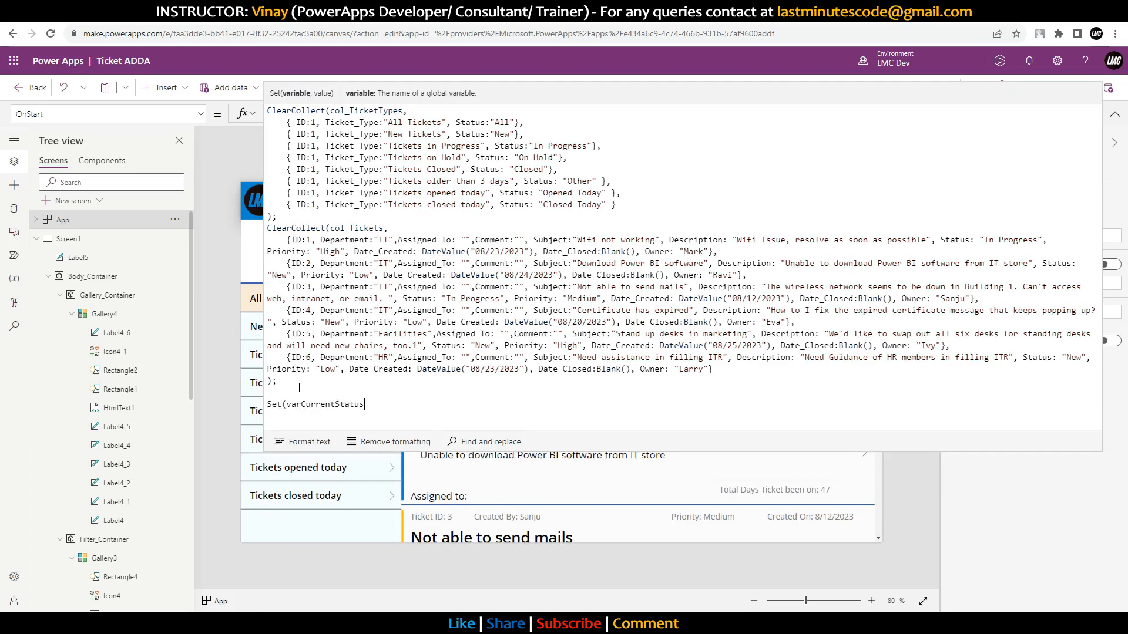
{"action": "type", "text": ",\"A"}
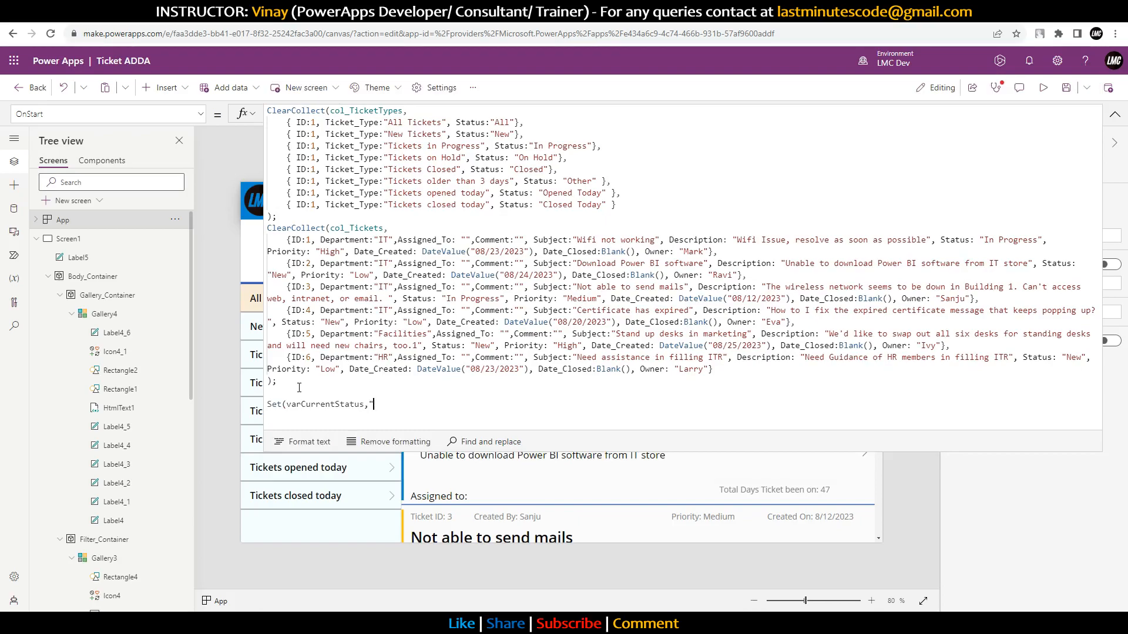
{"action": "type", "text": "ll\""}
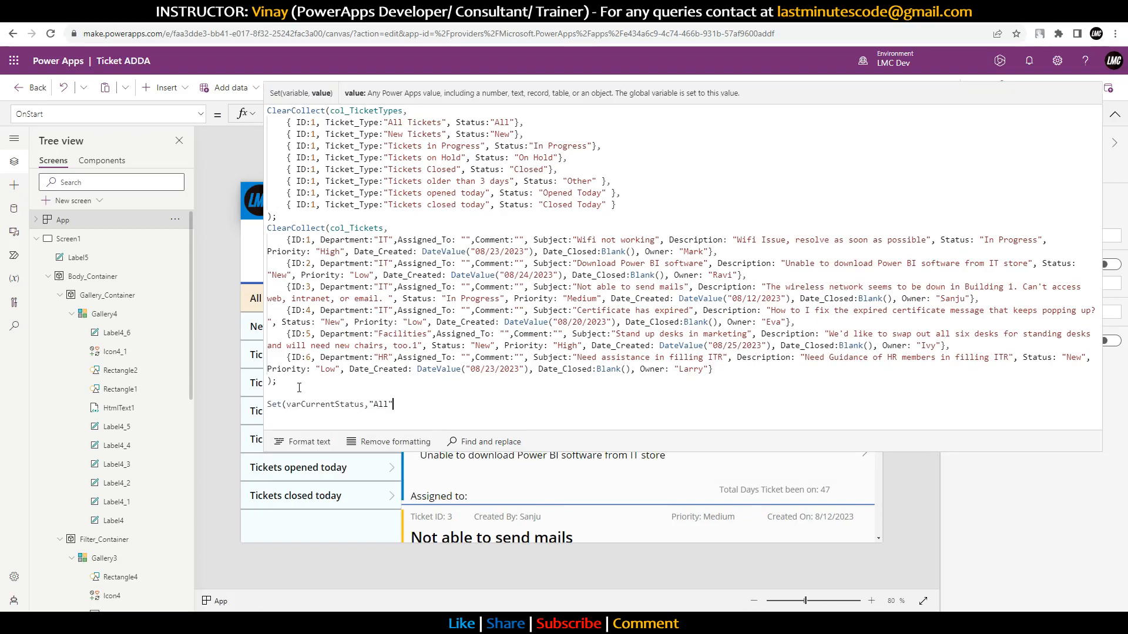
{"action": "type", "text": ");"}
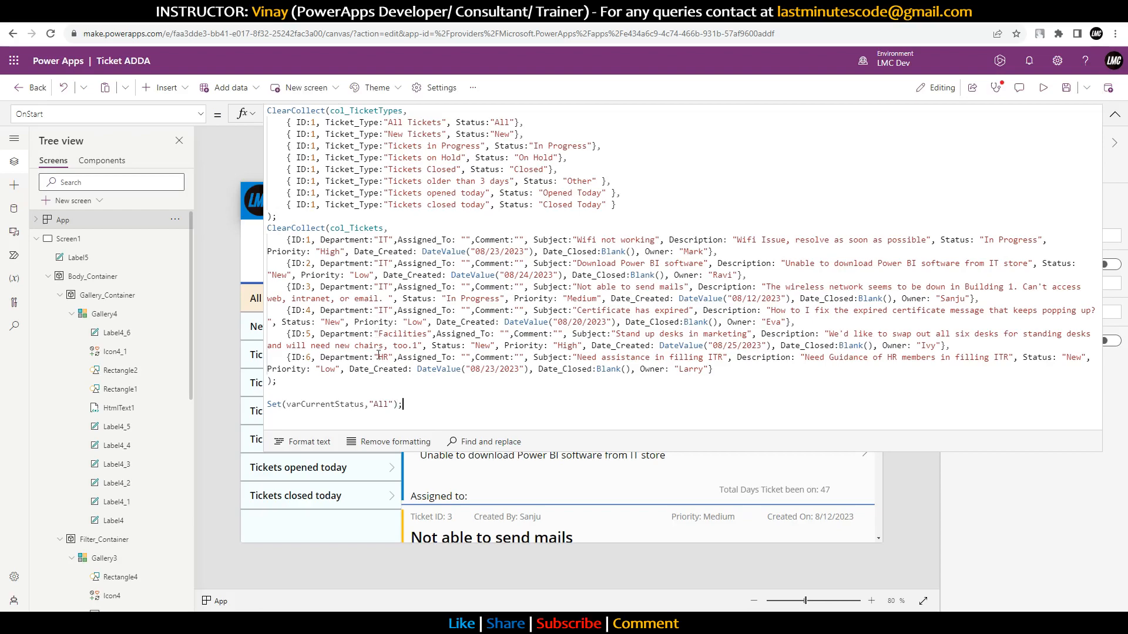
{"action": "left_click", "coordinate": [1115, 114]}
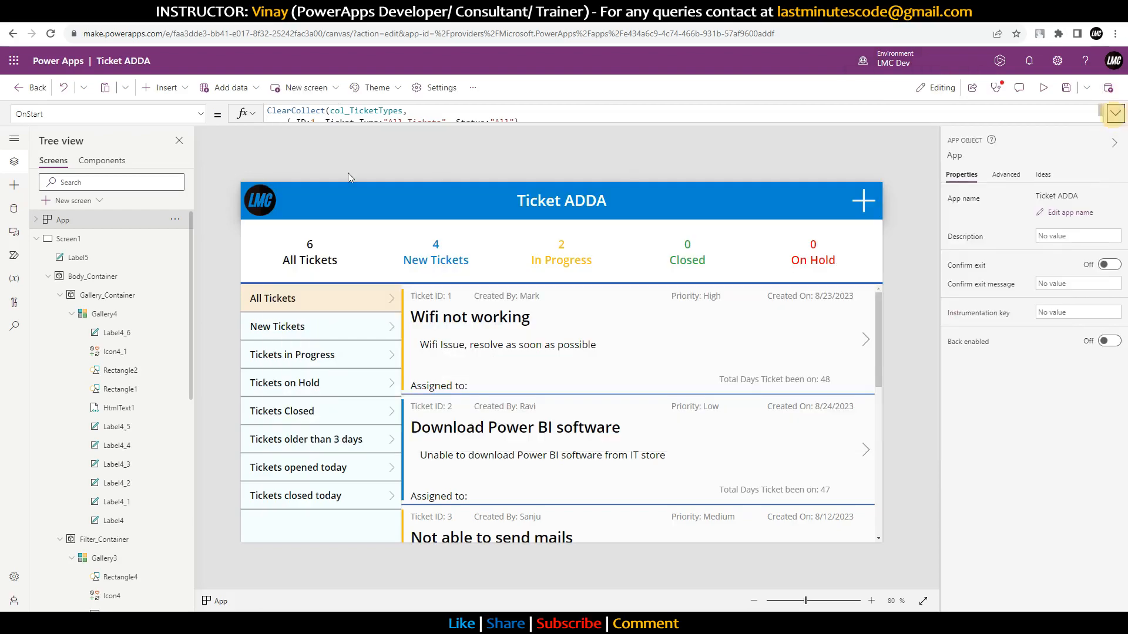
Step: Run the App's OnStart from its Tree view menu and switch the preview to All Tickets
{"action": "left_click", "coordinate": [175, 220]}
{"action": "left_click", "coordinate": [201, 297]}
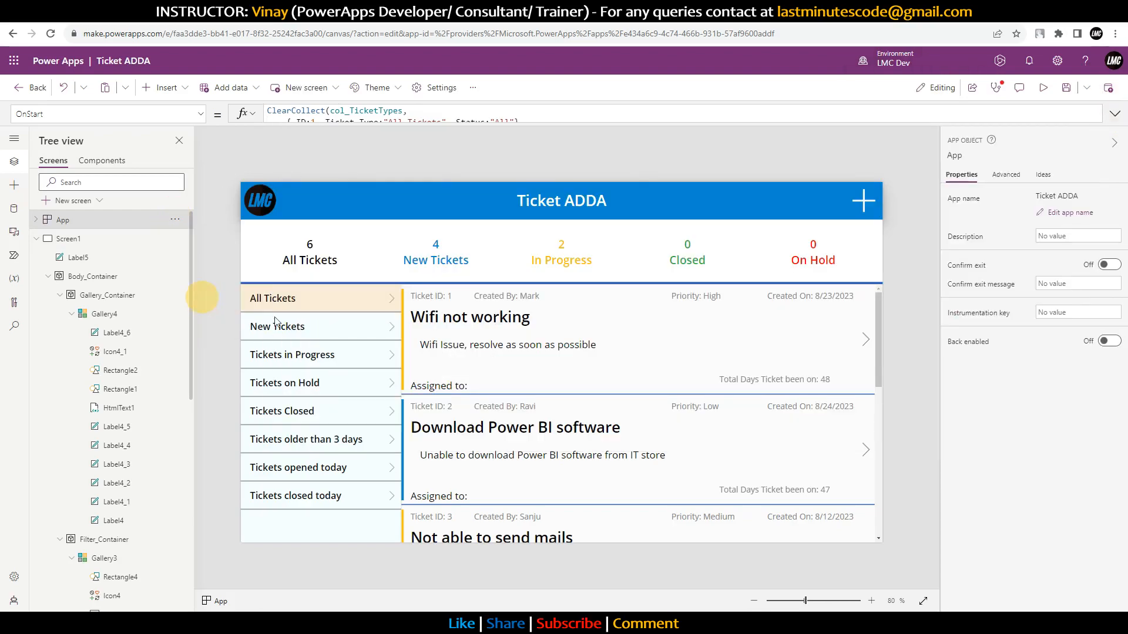
{"action": "left_click", "coordinate": [327, 385]}
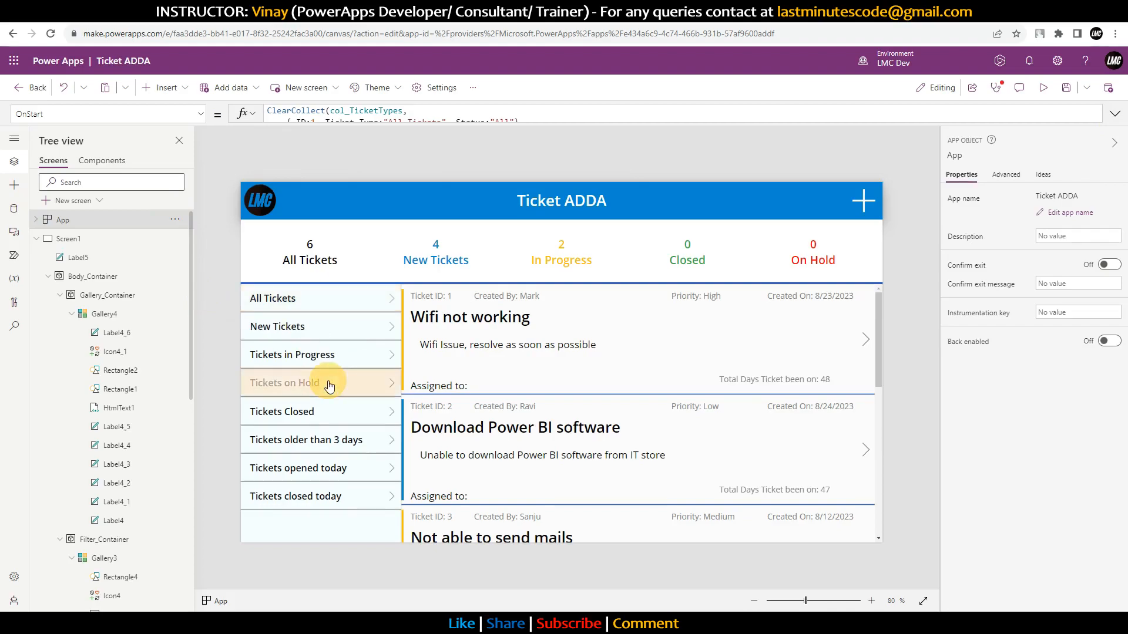
{"action": "left_click", "coordinate": [175, 226]}
{"action": "left_click", "coordinate": [212, 304]}
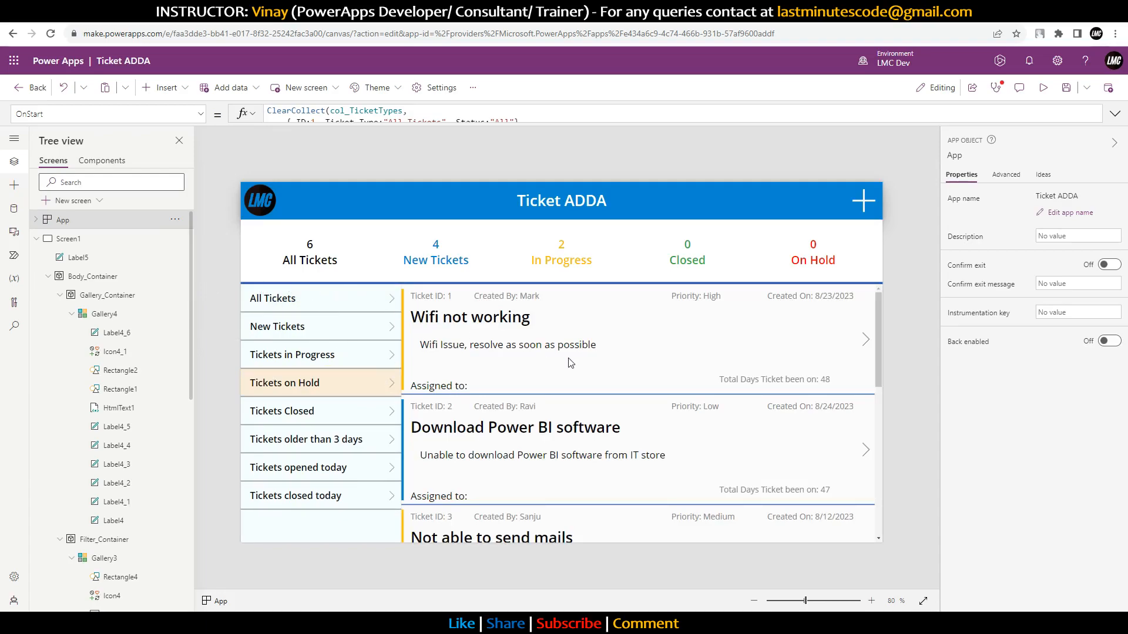
{"action": "scroll", "coordinate": [617, 360], "scroll_direction": "down", "scroll_amount": 6}
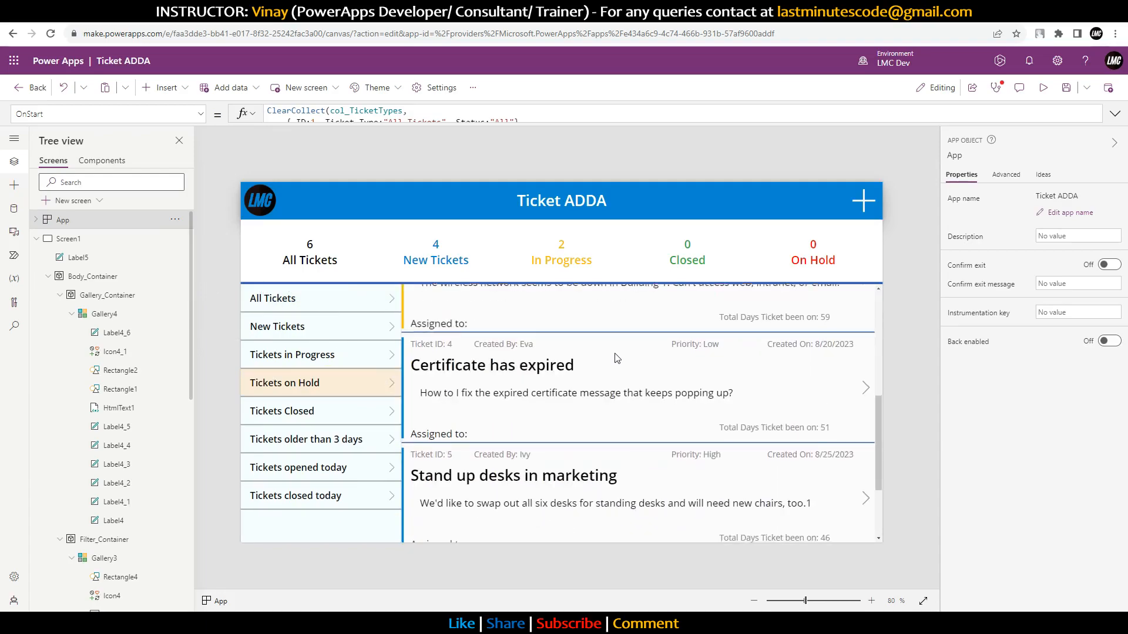
{"action": "left_click", "coordinate": [328, 306]}
{"action": "scroll", "coordinate": [573, 364], "scroll_direction": "up", "scroll_amount": 6}
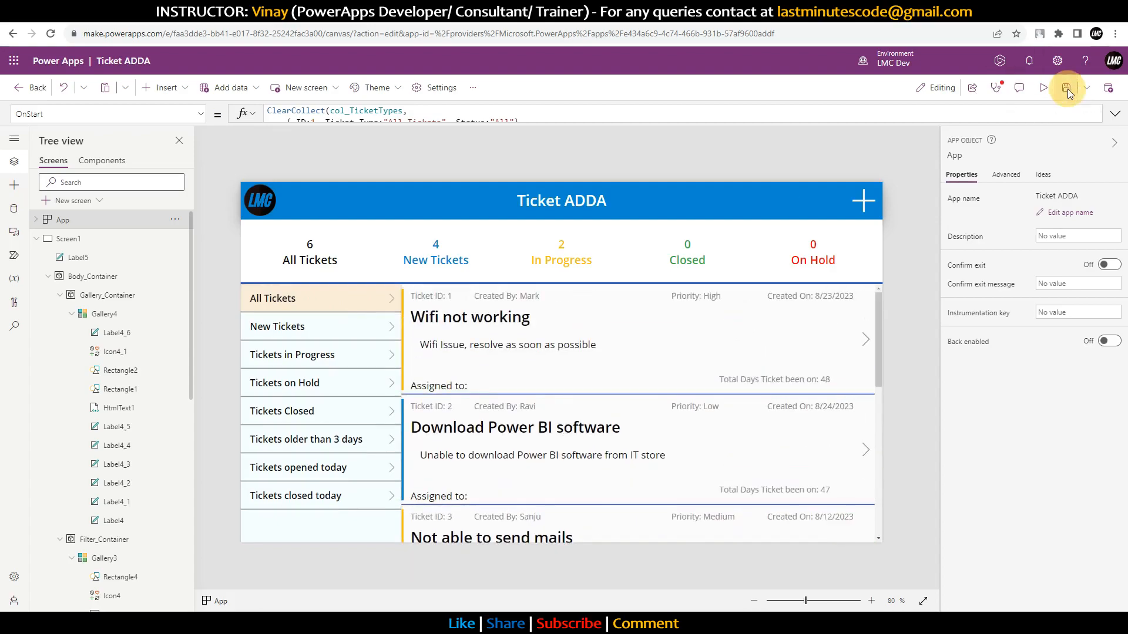
Step: Publish this version of the app and reload the running Ticket ADDA app to load it
{"action": "left_click", "coordinate": [1108, 94]}
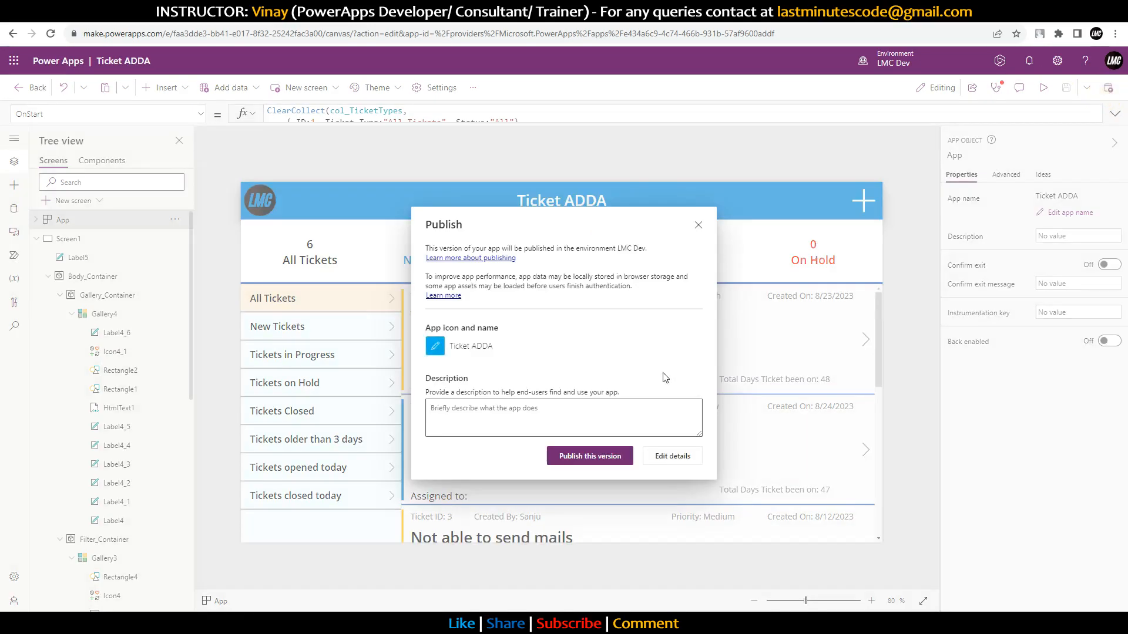
{"action": "left_click", "coordinate": [604, 458]}
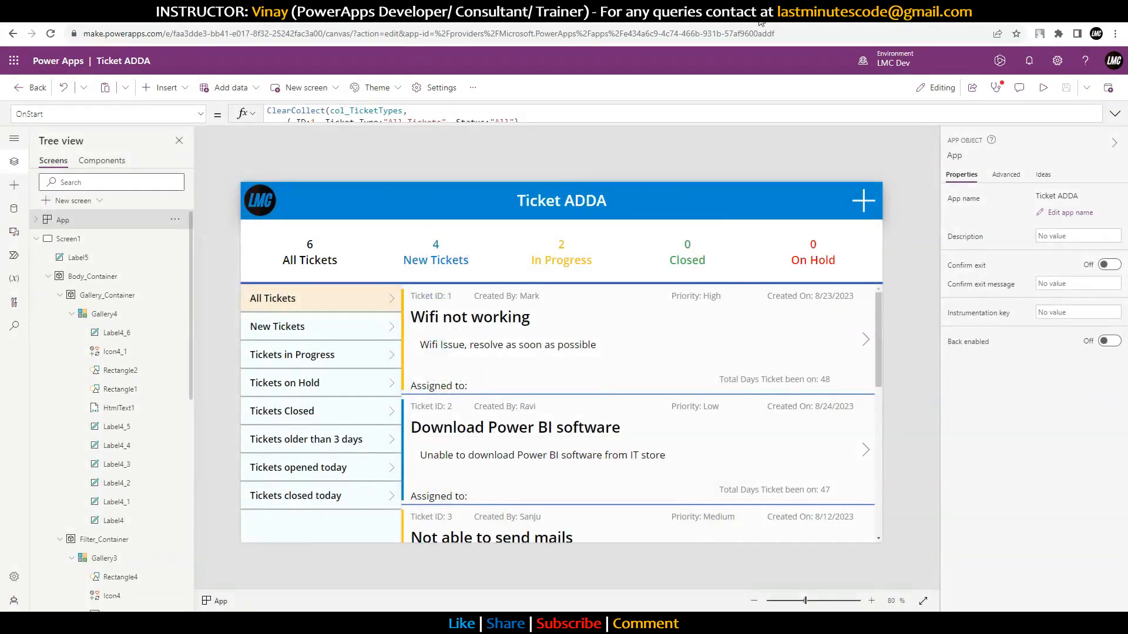
{"action": "left_click", "coordinate": [777, 18]}
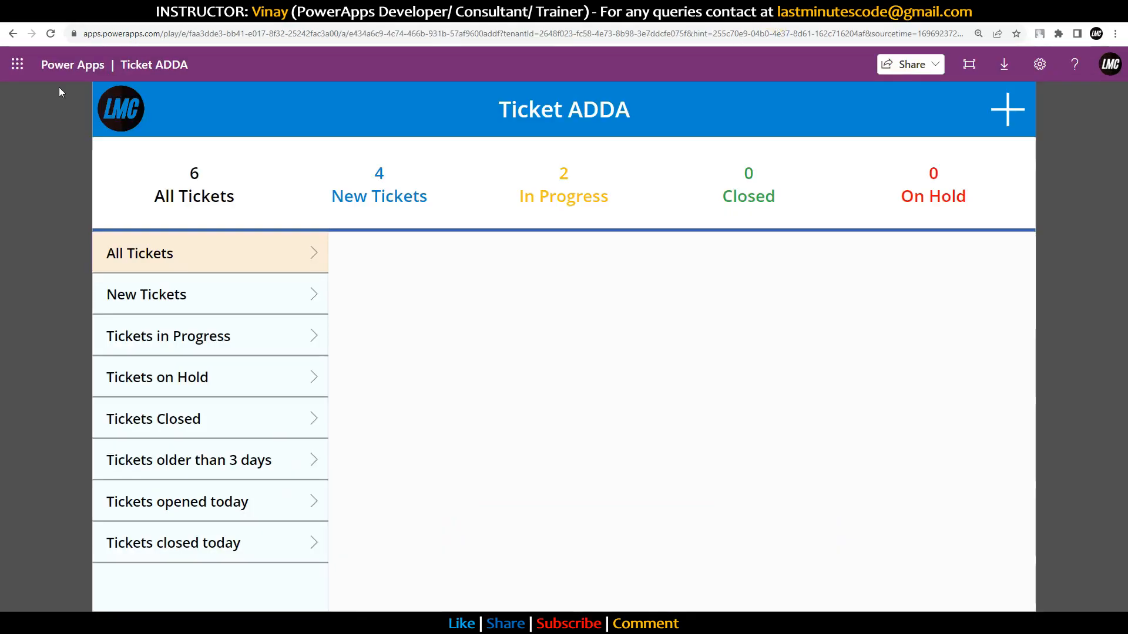
{"action": "left_click", "coordinate": [51, 34]}
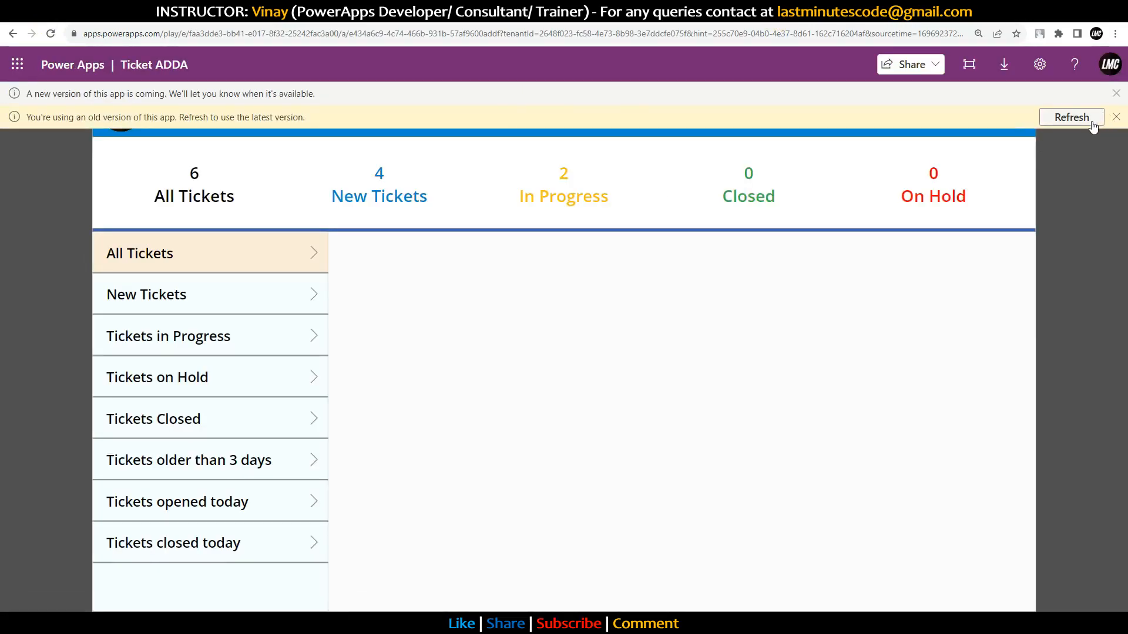
{"action": "left_click", "coordinate": [1084, 120]}
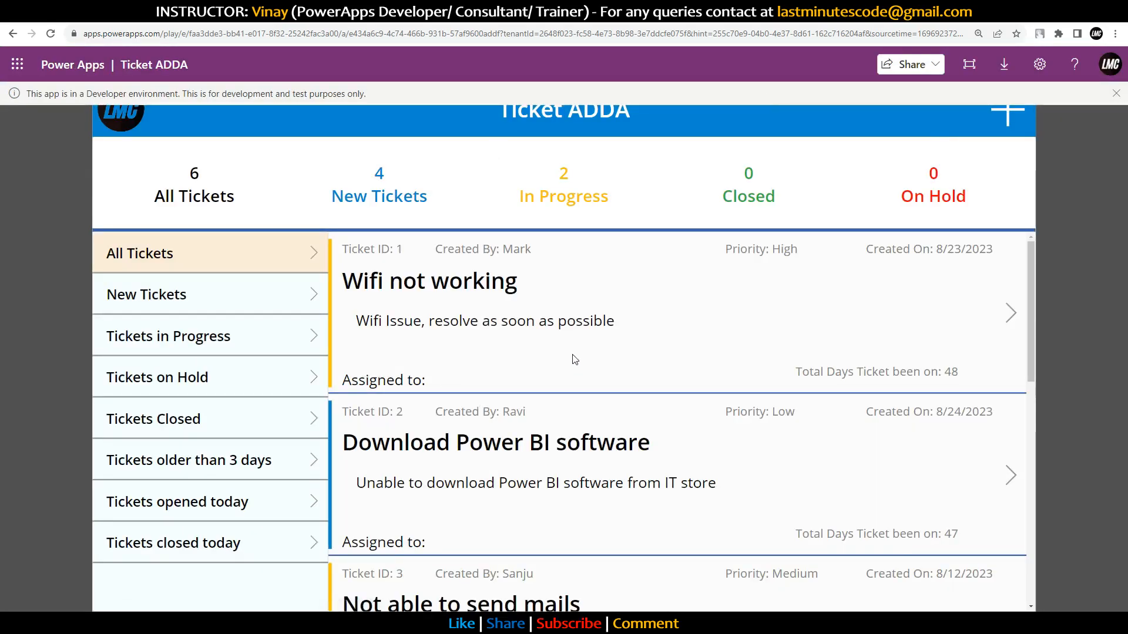
Step: Try each filter (new, in progress, on hold, closed, older than 3 days, opened/closed today), then return to All
{"action": "scroll", "coordinate": [574, 360], "scroll_direction": "down", "scroll_amount": 10}
{"action": "scroll", "coordinate": [576, 365], "scroll_direction": "up", "scroll_amount": 7}
{"action": "left_click", "coordinate": [189, 295]}
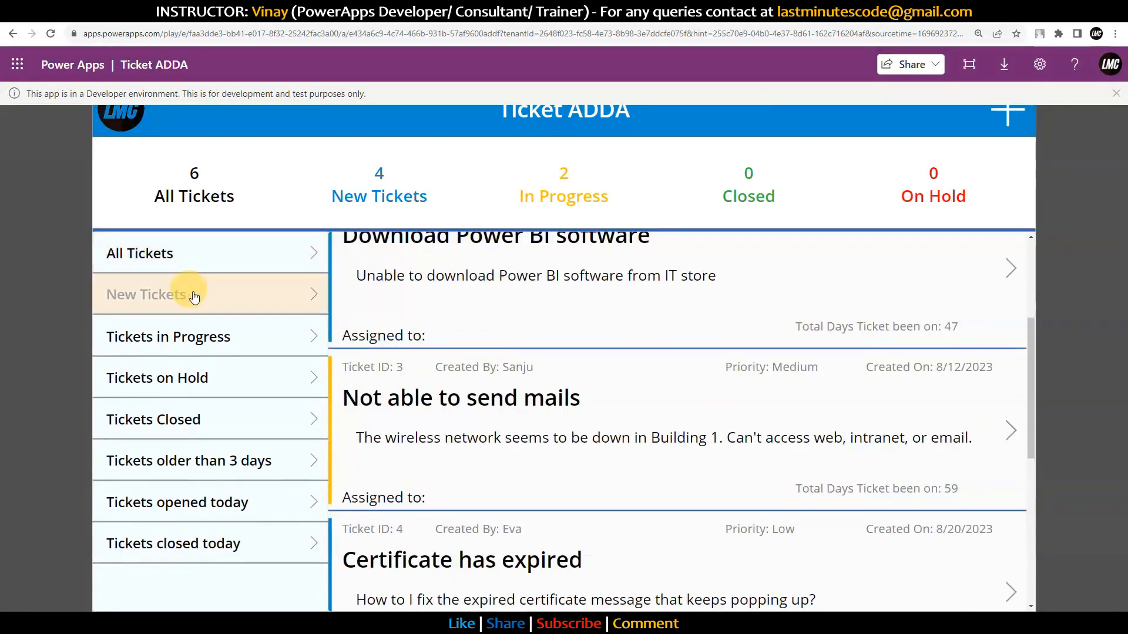
{"action": "left_click", "coordinate": [222, 347]}
{"action": "left_click", "coordinate": [258, 375]}
{"action": "left_click", "coordinate": [241, 432]}
{"action": "left_click", "coordinate": [264, 459]}
{"action": "scroll", "coordinate": [542, 403], "scroll_direction": "down", "scroll_amount": 5}
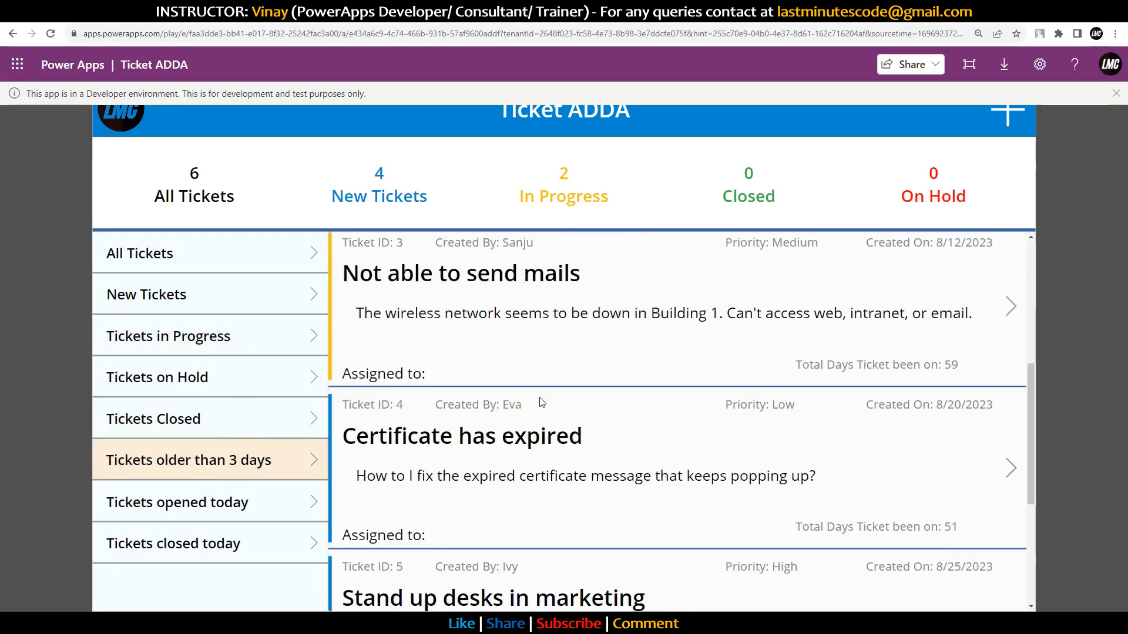
{"action": "scroll", "coordinate": [542, 405], "scroll_direction": "down", "scroll_amount": 4}
{"action": "scroll", "coordinate": [479, 468], "scroll_direction": "up", "scroll_amount": 8}
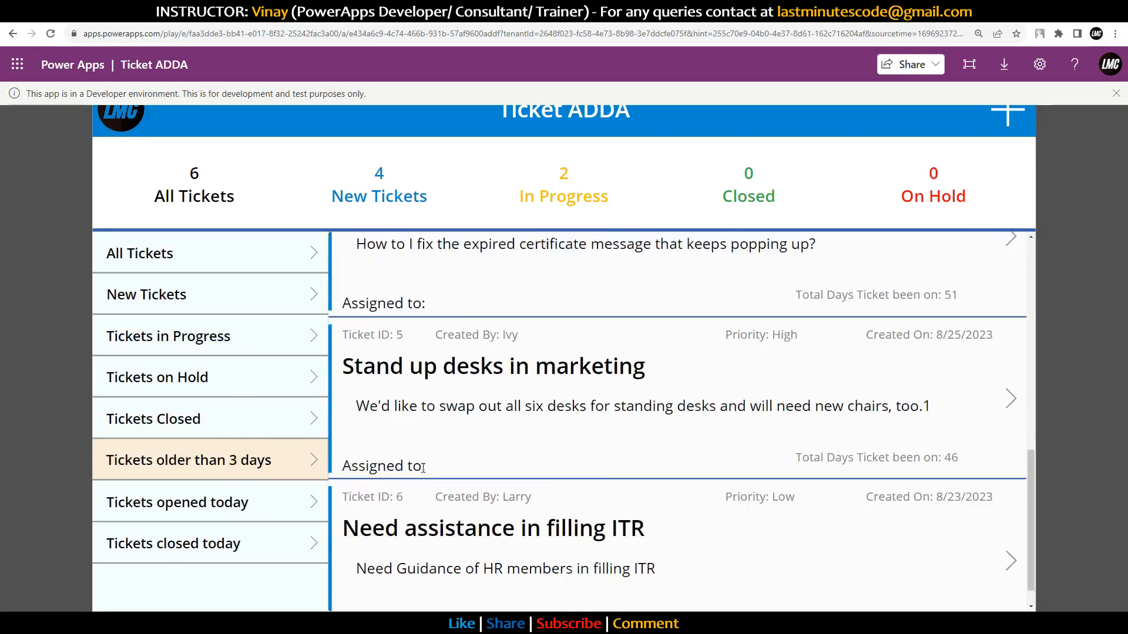
{"action": "left_click", "coordinate": [228, 510]}
{"action": "left_click", "coordinate": [227, 541]}
{"action": "left_click", "coordinate": [250, 267]}
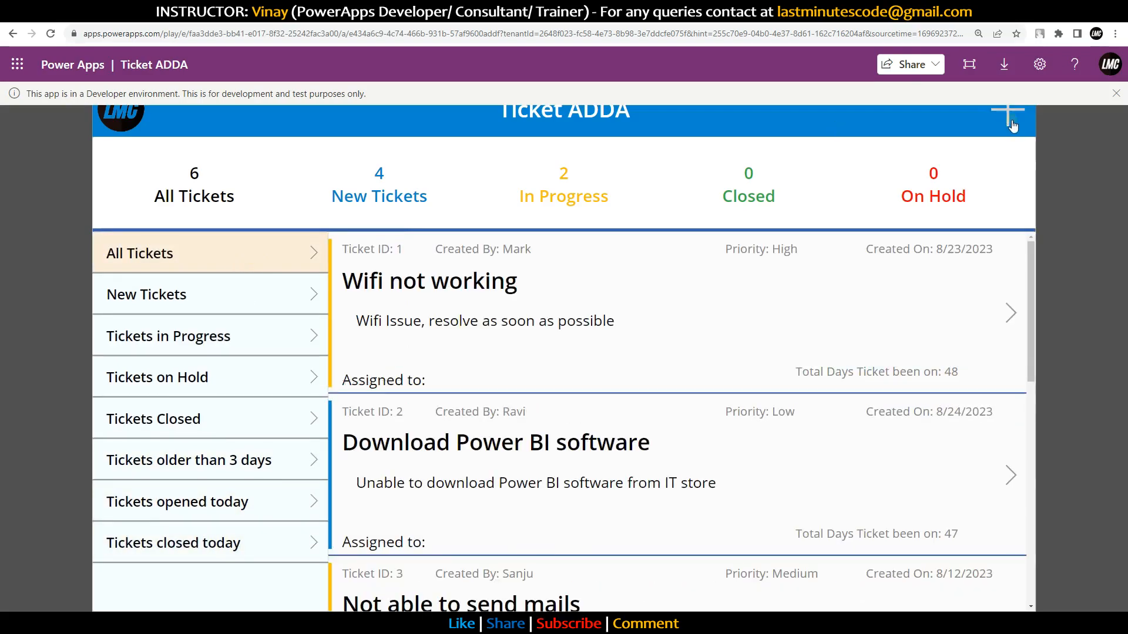
Step: Create and submit a new ticket with Subject 'asdasd' and Description 'asdasd'
{"action": "left_click", "coordinate": [1012, 125]}
{"action": "left_click", "coordinate": [810, 315]}
{"action": "type", "text": "asdasd"}
{"action": "left_click", "coordinate": [696, 423]}
{"action": "type", "text": "asdasd"}
{"action": "left_click", "coordinate": [550, 585]}
Step: Filter the list to tickets opened today, then launch the Ticket ADDA app in preview
{"action": "left_click", "coordinate": [216, 501]}
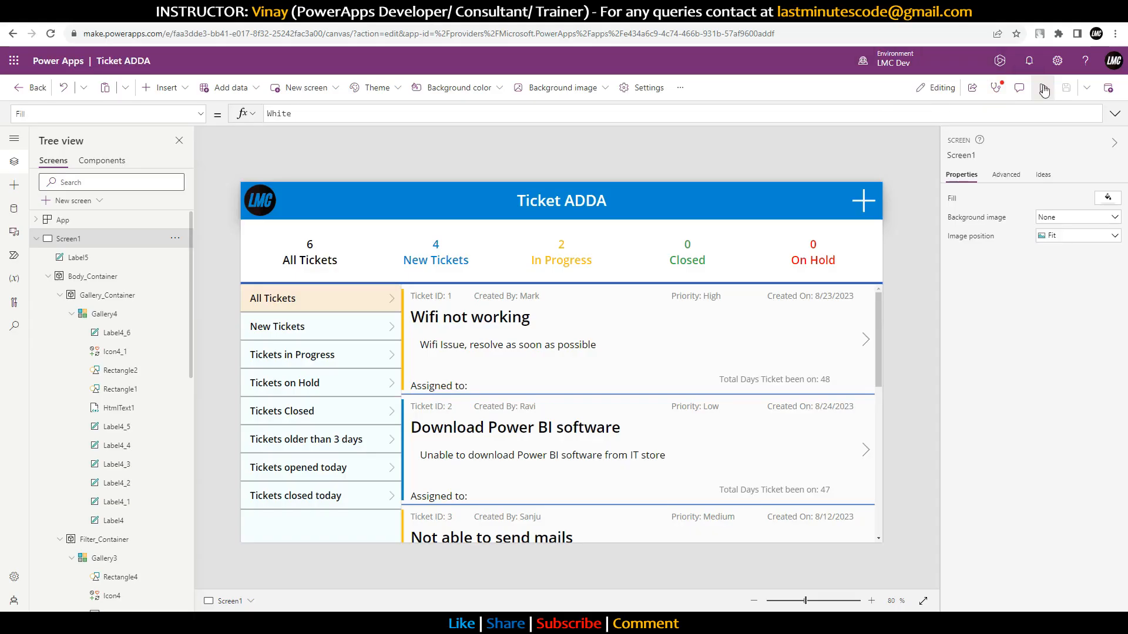
{"action": "left_click", "coordinate": [1041, 88]}
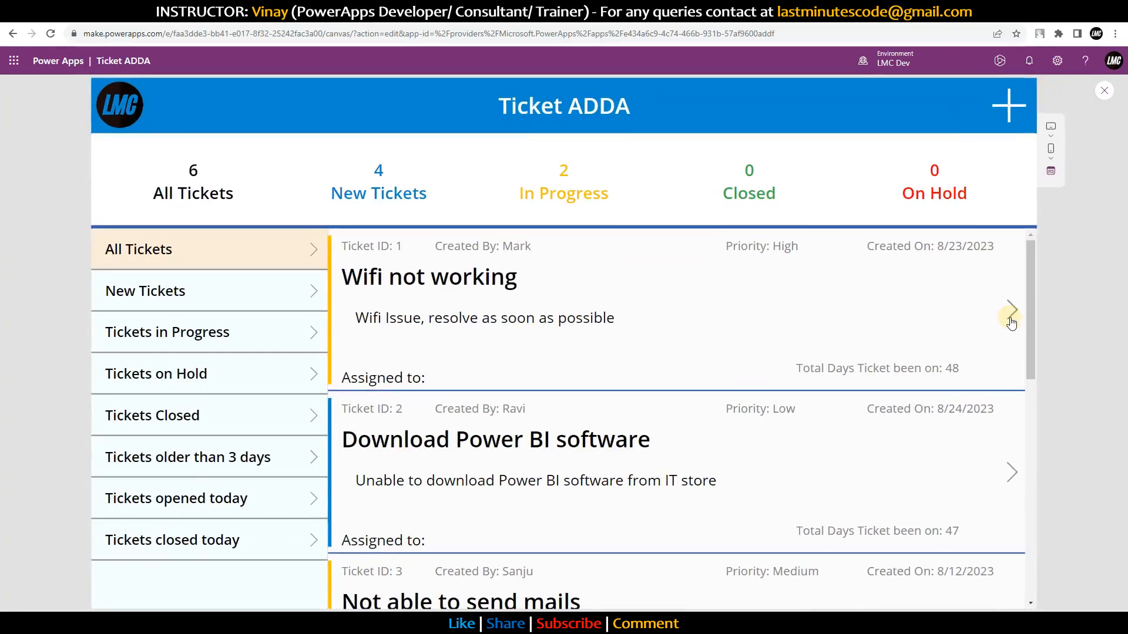
Step: Open ticket 1's details, exit the preview, and select the app's Save button
{"action": "left_click", "coordinate": [1011, 311]}
{"action": "left_click", "coordinate": [1105, 91]}
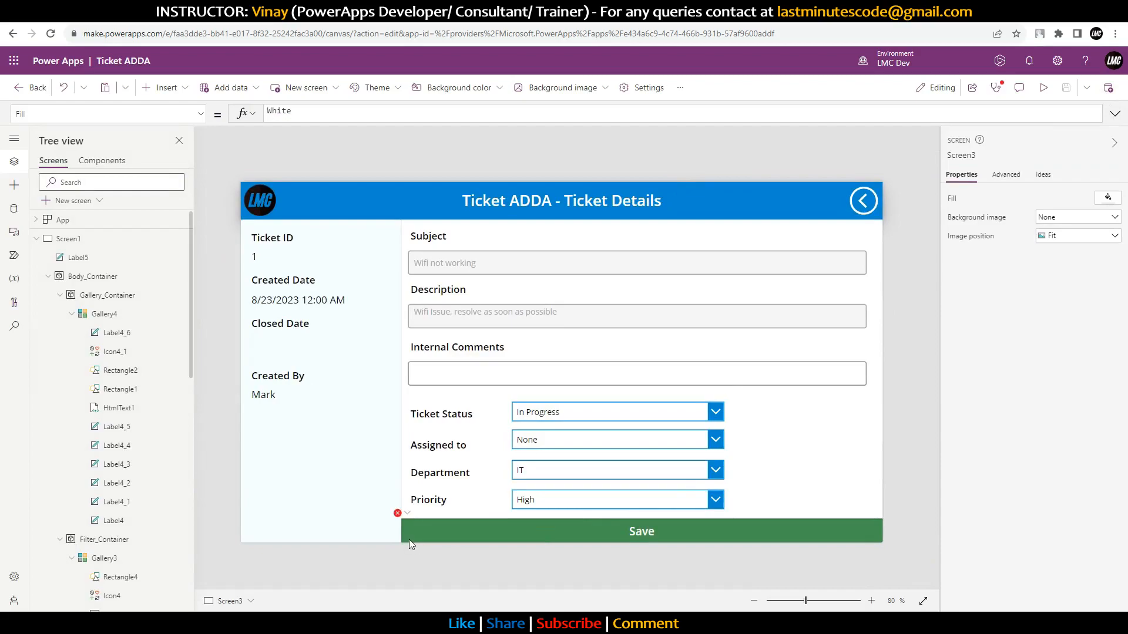
{"action": "left_click", "coordinate": [409, 539]}
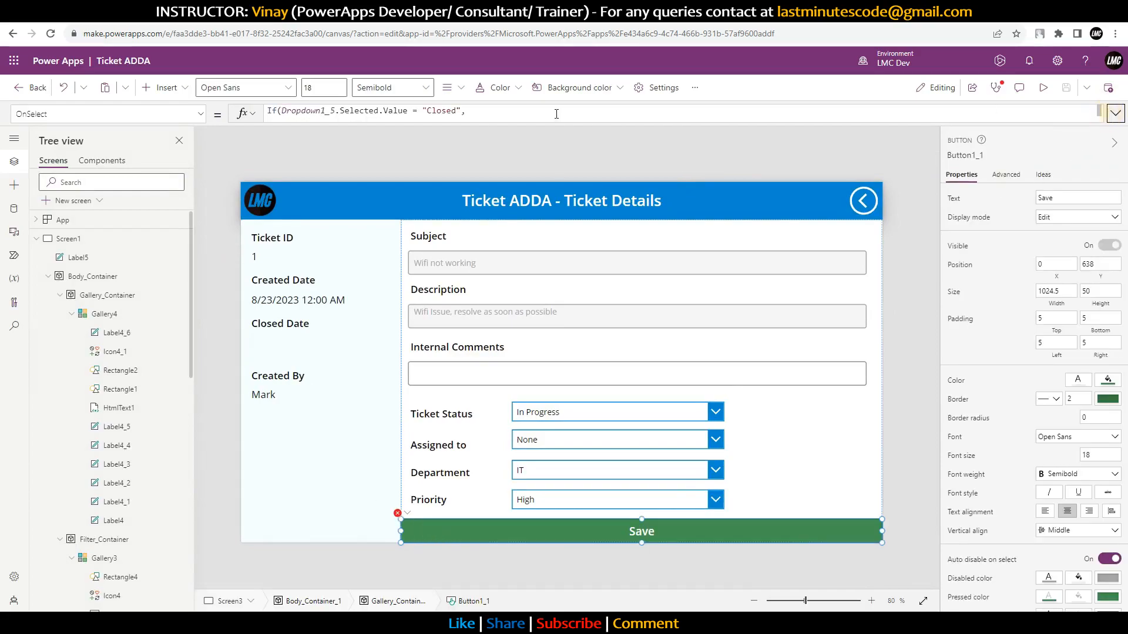
Step: Inspect the Save button's Patch formula for the Now() error, then display App.OnStart
{"action": "left_click", "coordinate": [1111, 113]}
{"action": "left_click", "coordinate": [392, 193]}
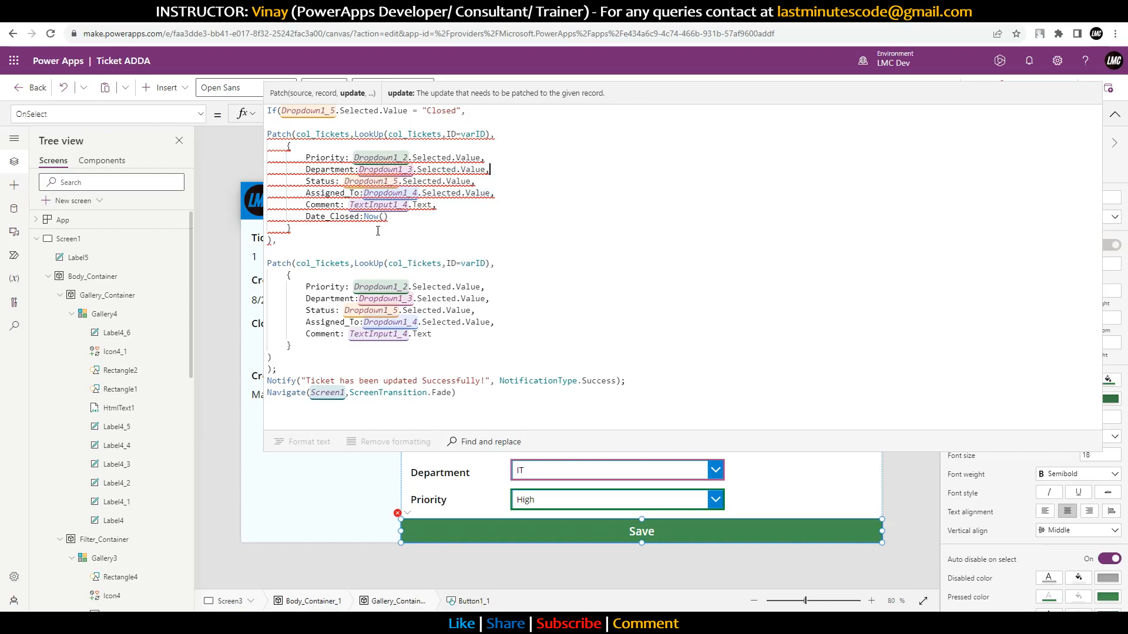
{"action": "left_click_drag", "start_coordinate": [389, 217], "coordinate": [364, 217]}
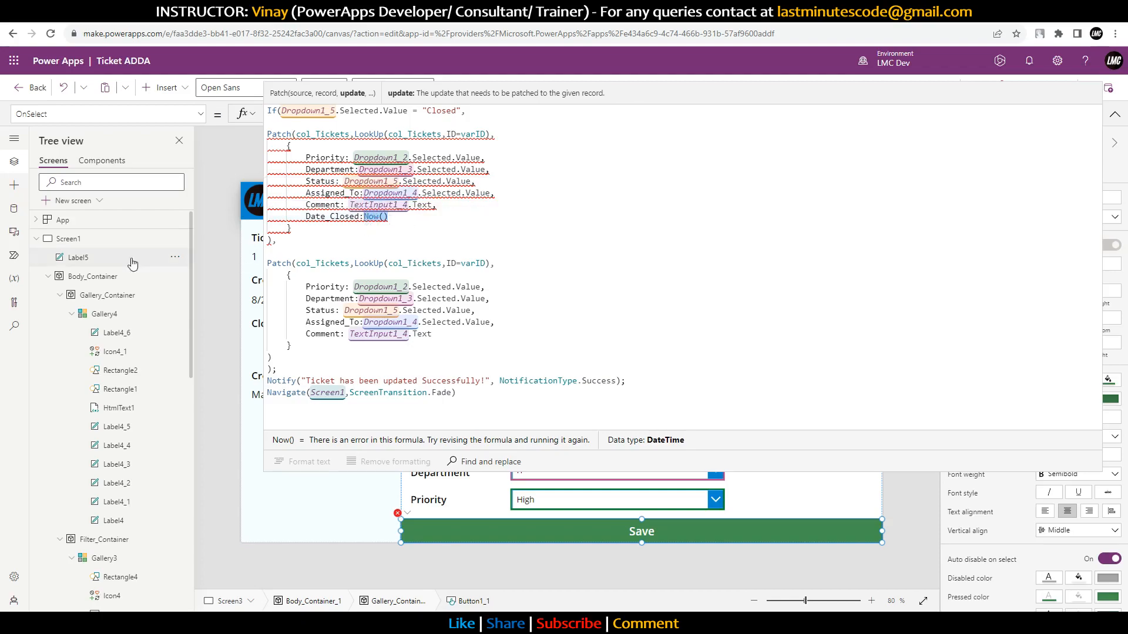
{"action": "left_click", "coordinate": [69, 220]}
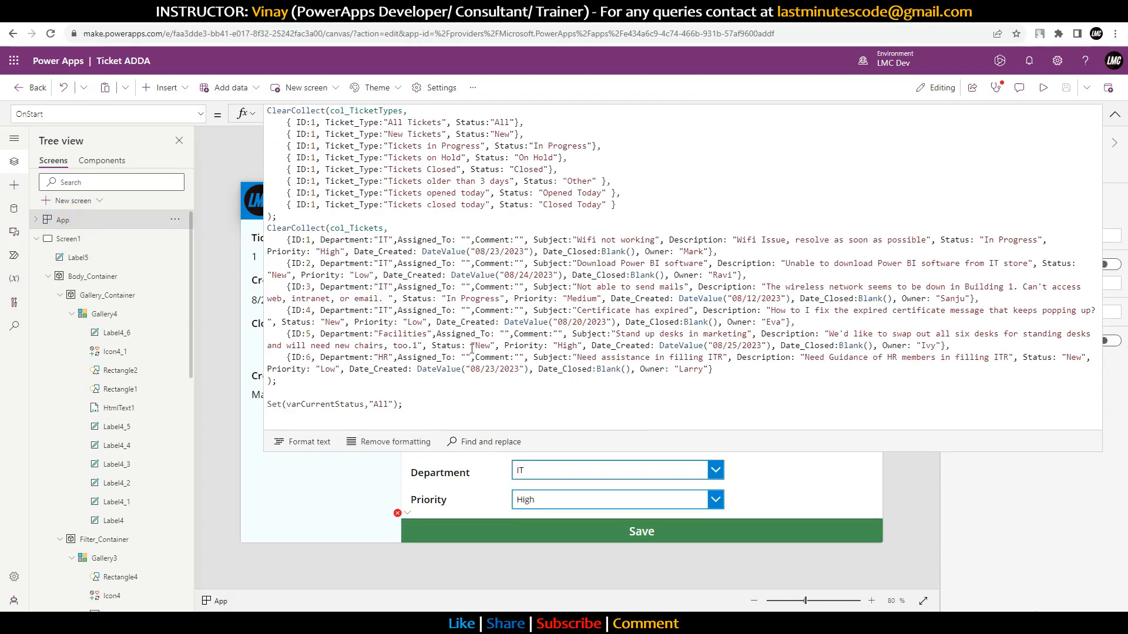
Step: Wrap ticket 1's Date_Closed Blank() in DateValue(), then copy DateValue(Blank())
{"action": "left_click_drag", "start_coordinate": [602, 251], "coordinate": [637, 251]}
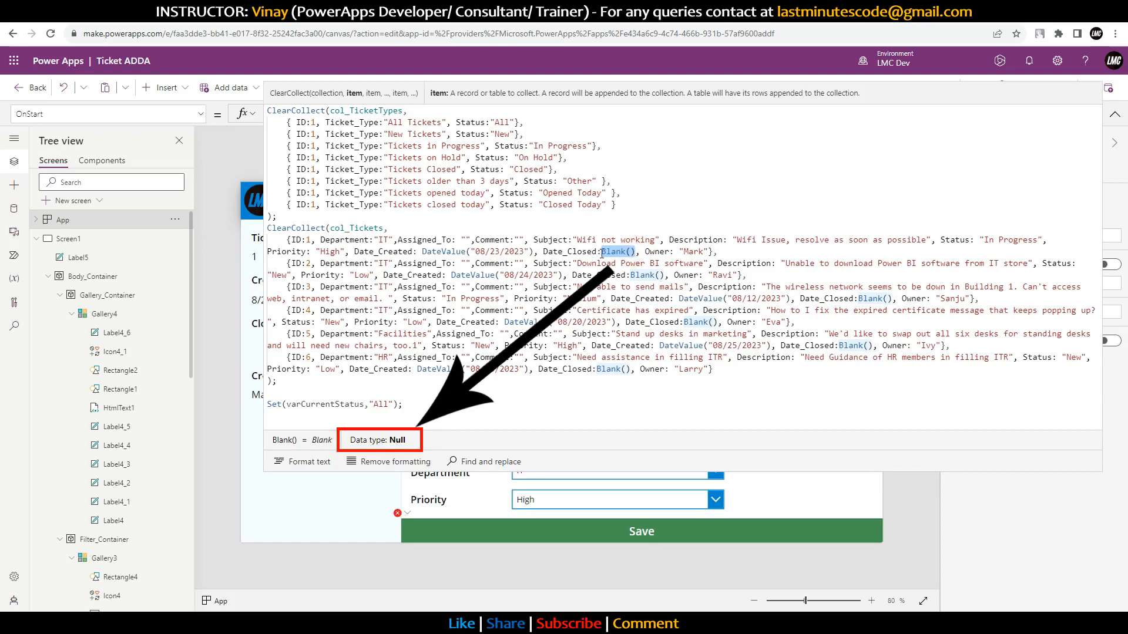
{"action": "left_click_drag", "start_coordinate": [470, 251], "coordinate": [422, 252]}
{"action": "key", "text": "ctrl+c"}
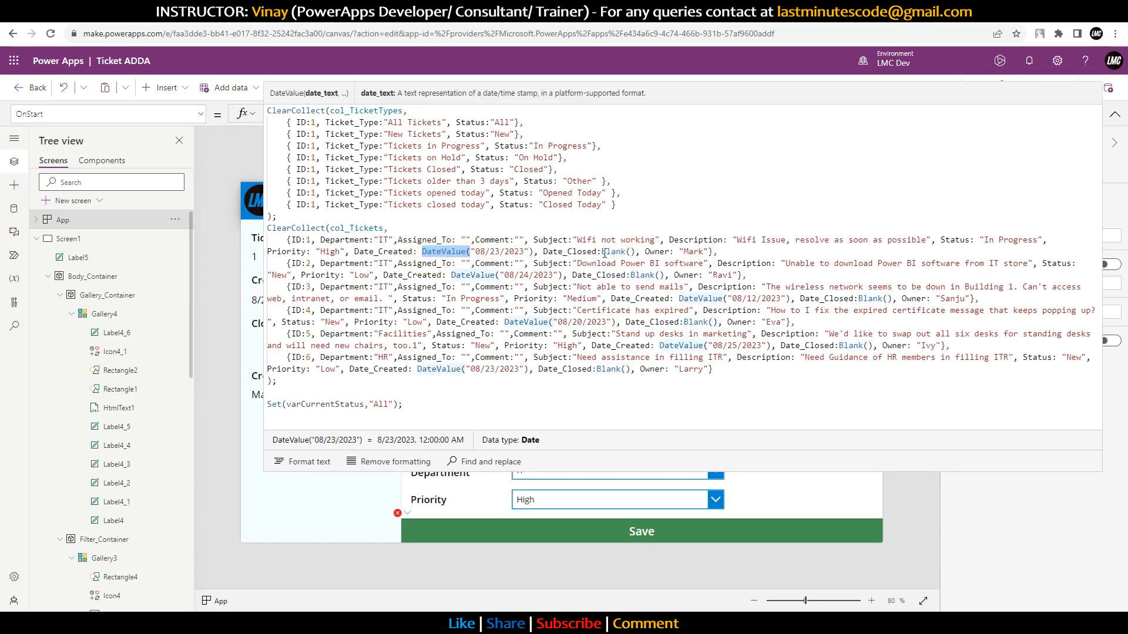
{"action": "left_click", "coordinate": [603, 251]}
{"action": "key", "text": "ctrl+v"}
{"action": "type", "text": "("}
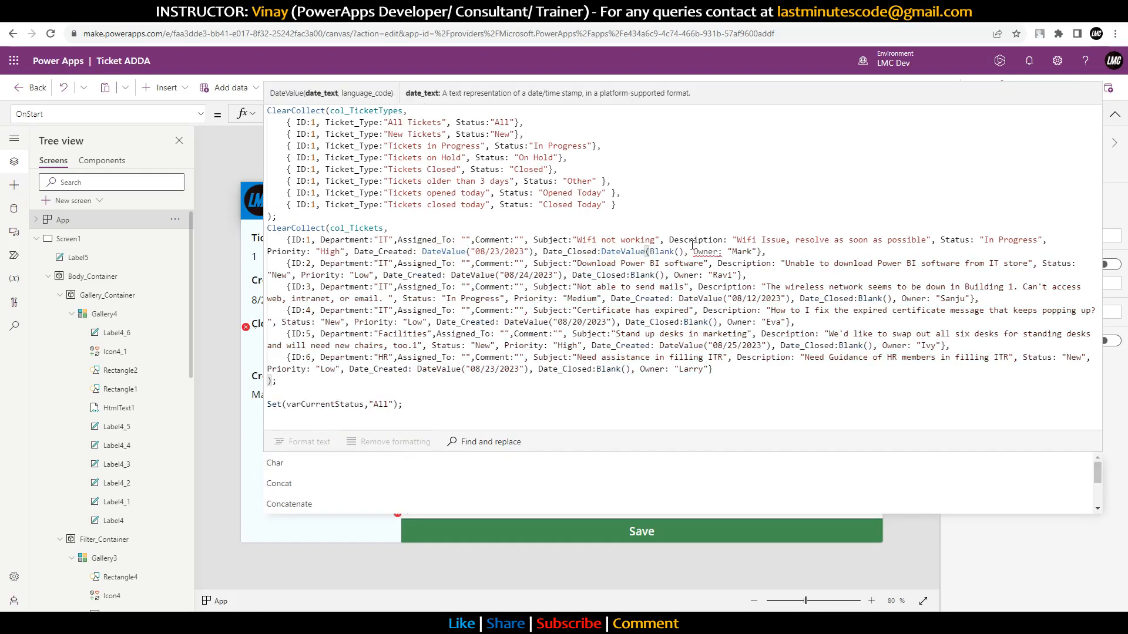
{"action": "left_click", "coordinate": [687, 252]}
{"action": "type", "text": ")"}
{"action": "left_click_drag", "start_coordinate": [688, 253], "coordinate": [602, 255]}
{"action": "key", "text": "ctrl+c"}
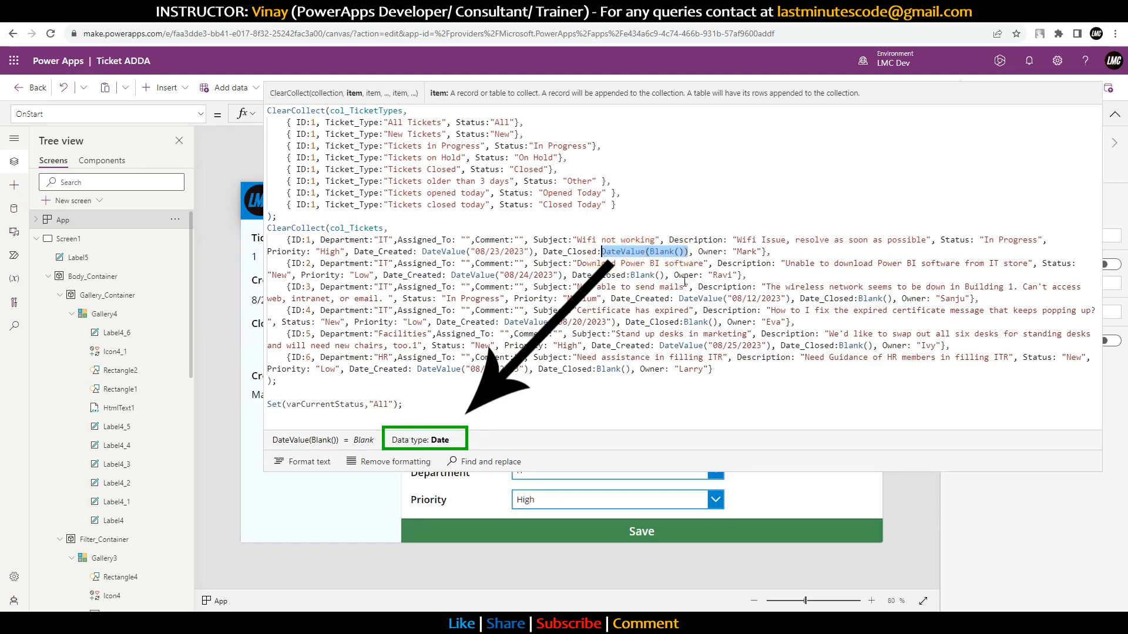
Step: Paste DateValue(Blank()) over Date_Closed Blank() in tickets 2 through 6
{"action": "left_click_drag", "start_coordinate": [665, 275], "coordinate": [632, 274]}
{"action": "key", "text": "ctrl+v"}
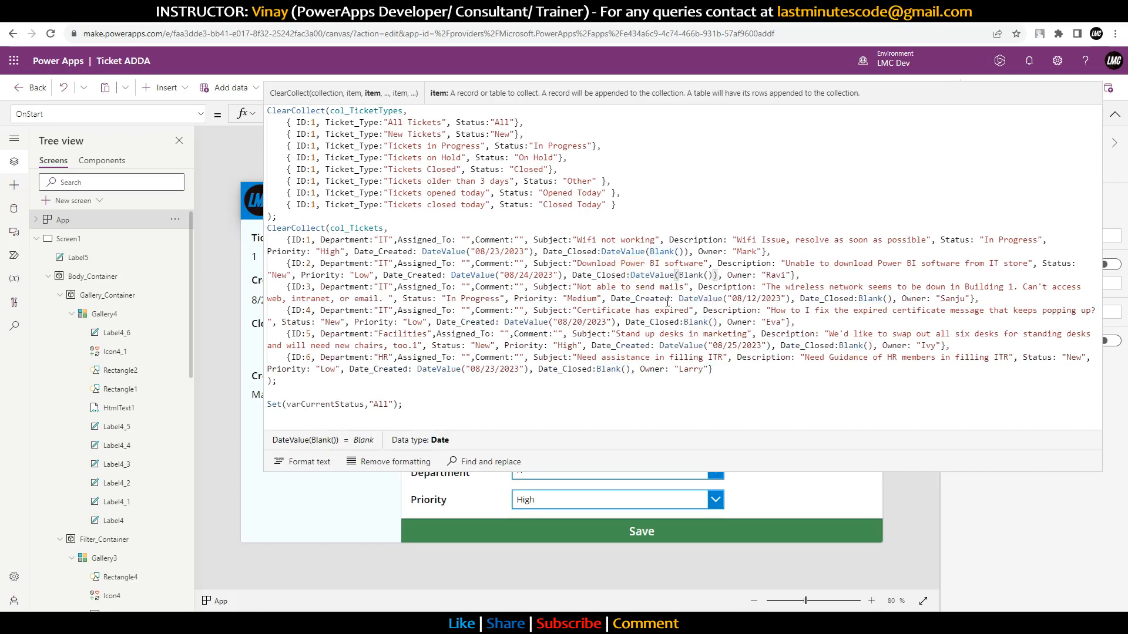
{"action": "left_click_drag", "start_coordinate": [859, 298], "coordinate": [893, 299]}
{"action": "key", "text": "ctrl+v"}
{"action": "left_click_drag", "start_coordinate": [684, 321], "coordinate": [719, 322]}
{"action": "key", "text": "ctrl+v"}
{"action": "left_click", "coordinate": [839, 346]}
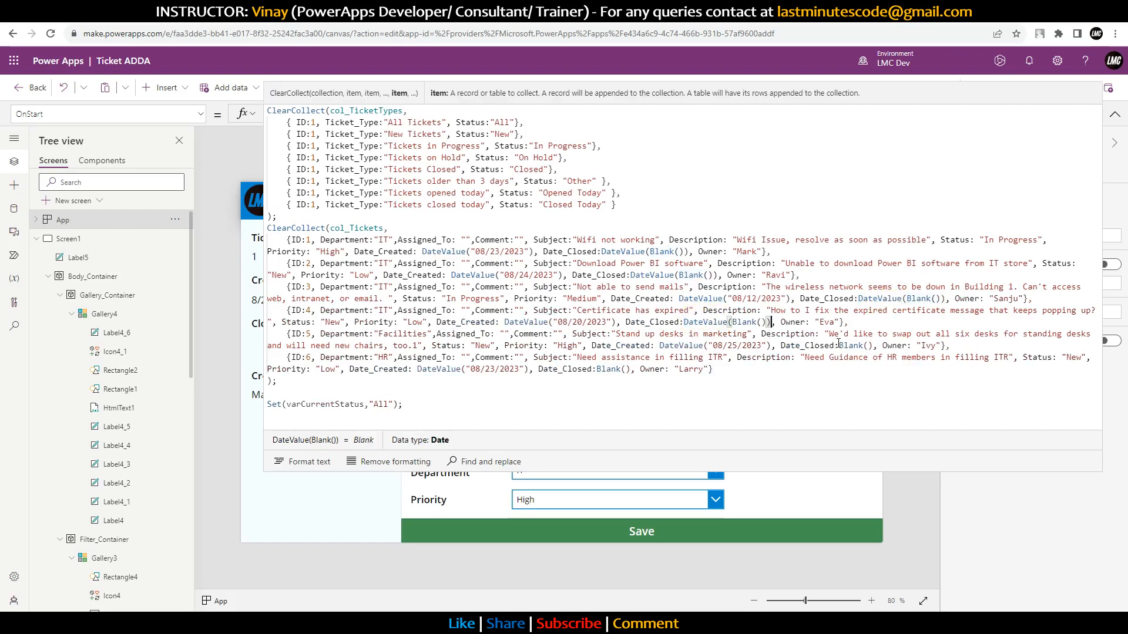
{"action": "left_click_drag", "start_coordinate": [841, 345], "coordinate": [874, 346]}
{"action": "key", "text": "ctrl+v"}
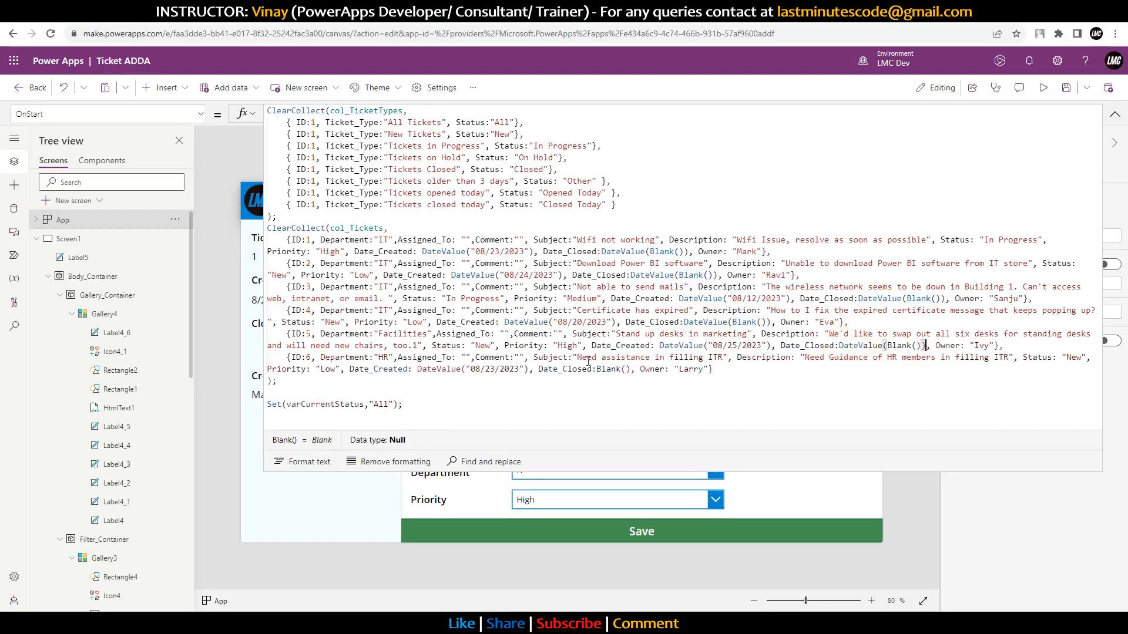
{"action": "left_click", "coordinate": [597, 369]}
{"action": "left_click_drag", "start_coordinate": [598, 369], "coordinate": [635, 369]}
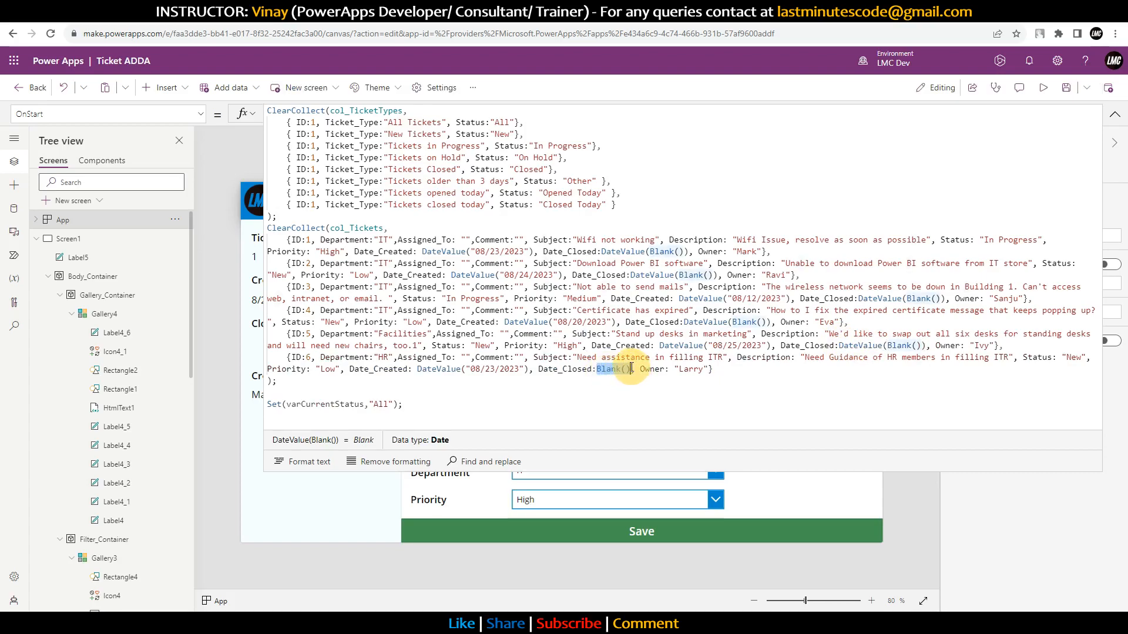
{"action": "key", "text": "ctrl+v"}
Step: Review the updated col_Tickets code and save the app
{"action": "left_click_drag", "start_coordinate": [289, 385], "coordinate": [262, 230]}
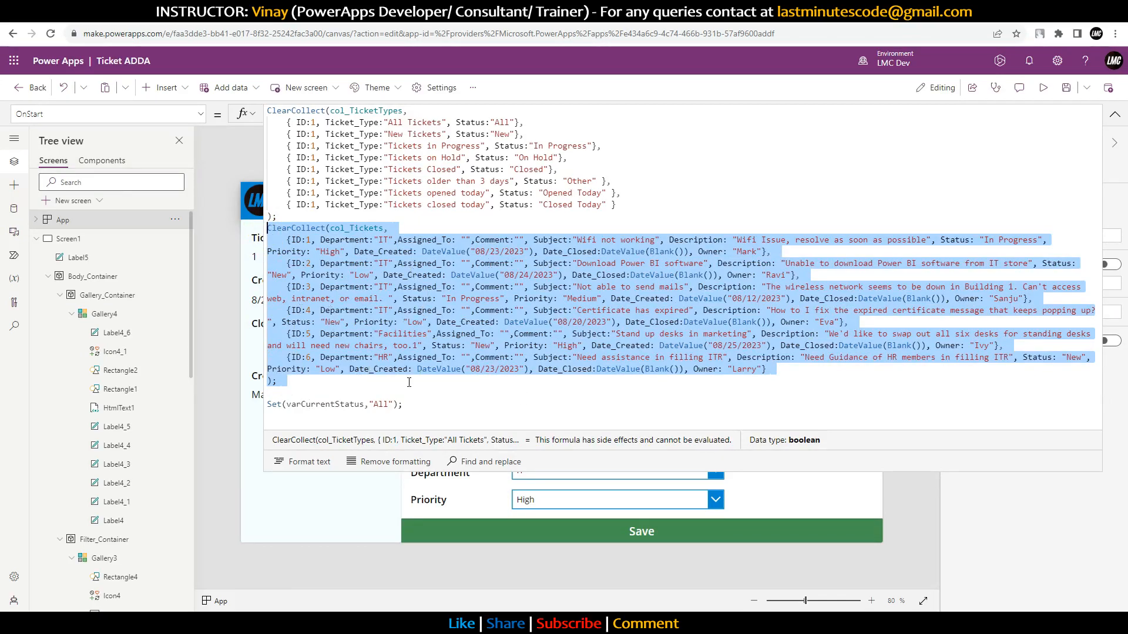
{"action": "left_click", "coordinate": [423, 404]}
{"action": "left_click_drag", "start_coordinate": [322, 387], "coordinate": [288, 126]}
{"action": "left_click", "coordinate": [574, 380]}
{"action": "left_click", "coordinate": [488, 416]}
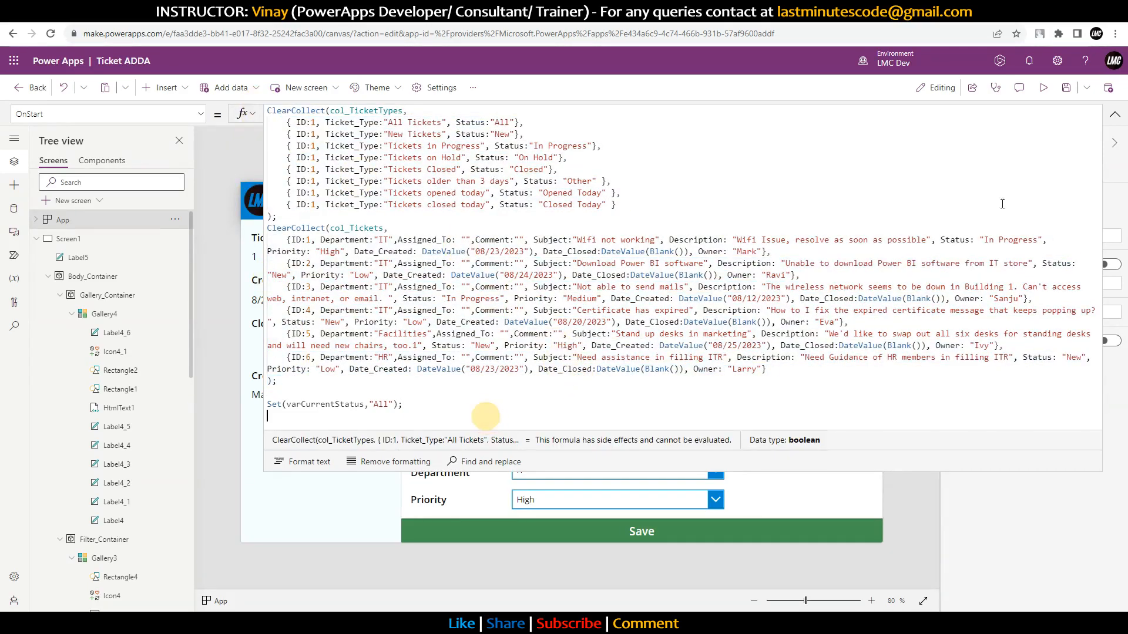
{"action": "left_click", "coordinate": [1067, 88]}
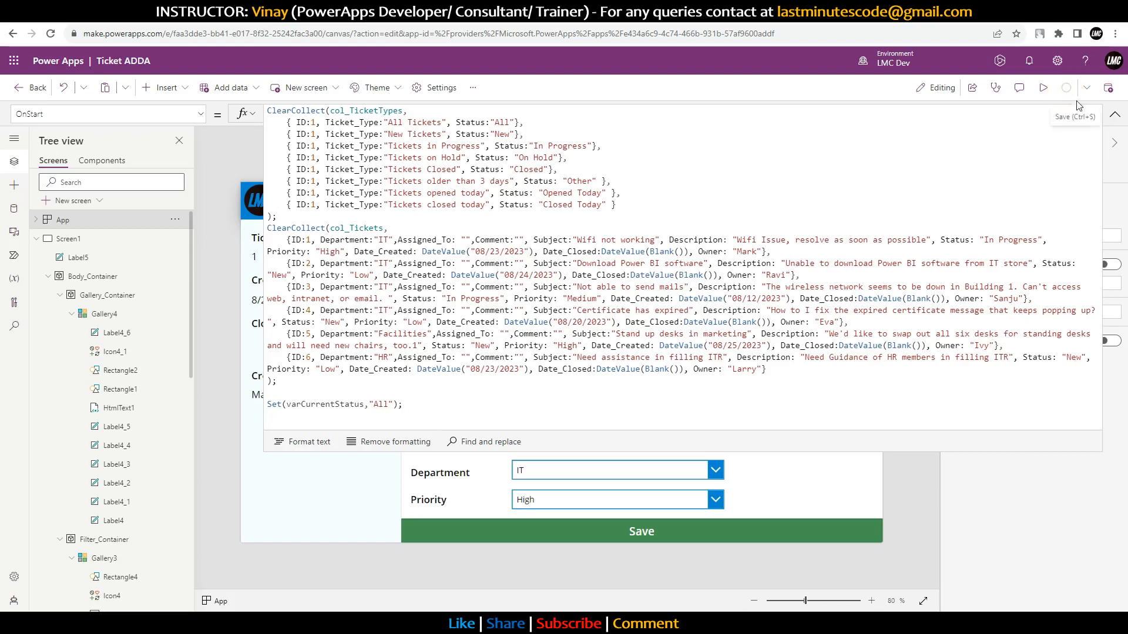
Step: Preview the app and save ticket 1 with status On Hold
{"action": "left_click", "coordinate": [1115, 117]}
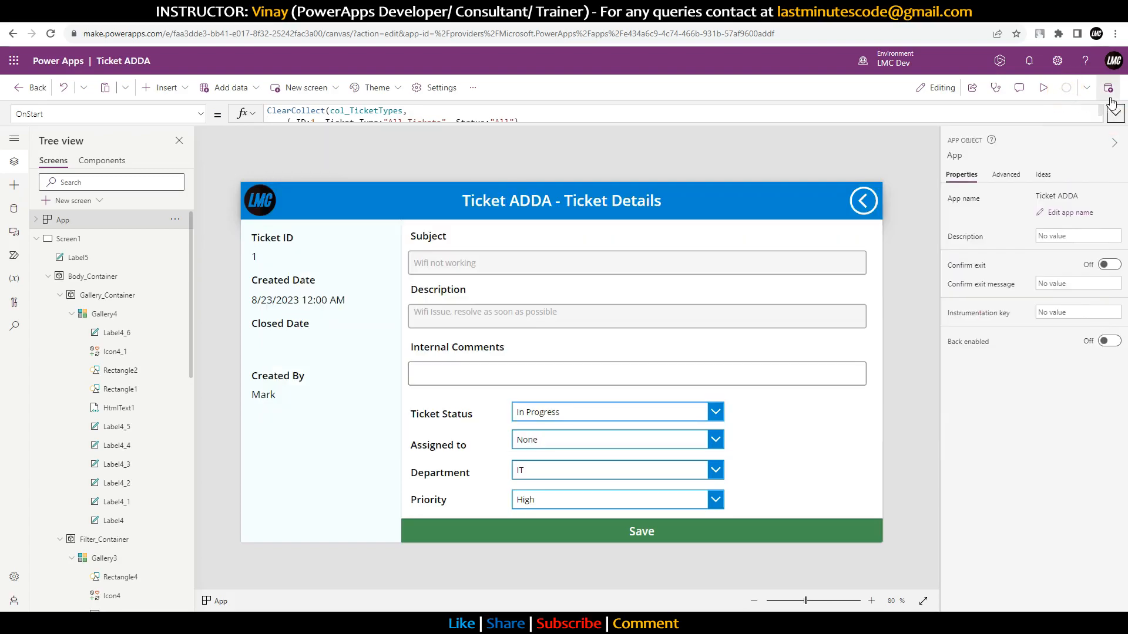
{"action": "left_click", "coordinate": [1044, 89]}
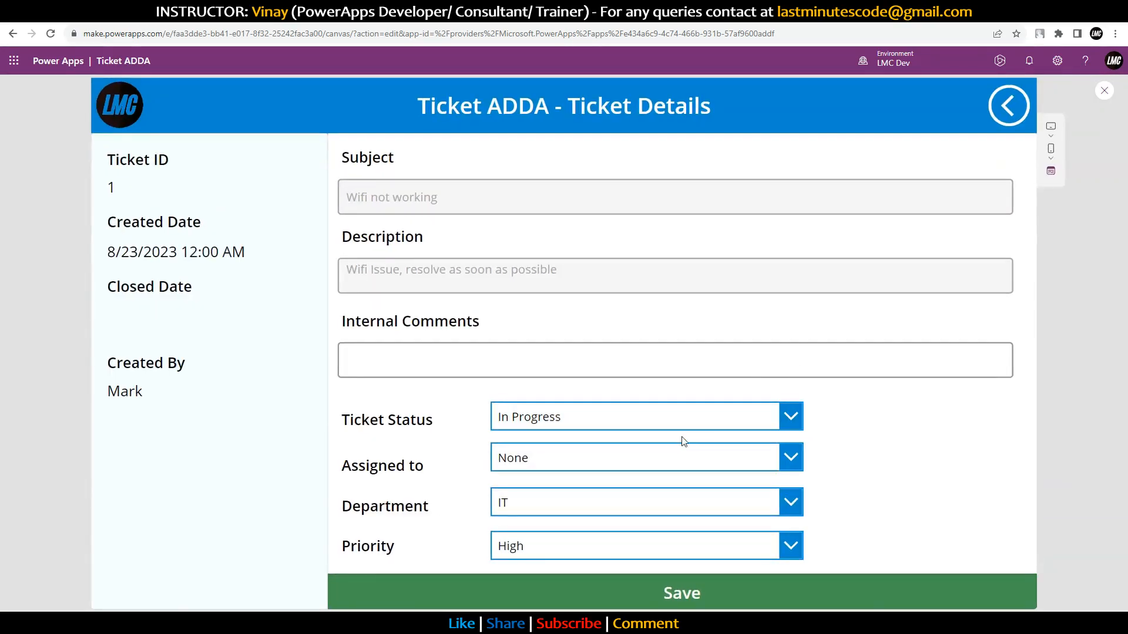
{"action": "left_click", "coordinate": [676, 418]}
{"action": "left_click", "coordinate": [544, 488]}
{"action": "left_click", "coordinate": [621, 594]}
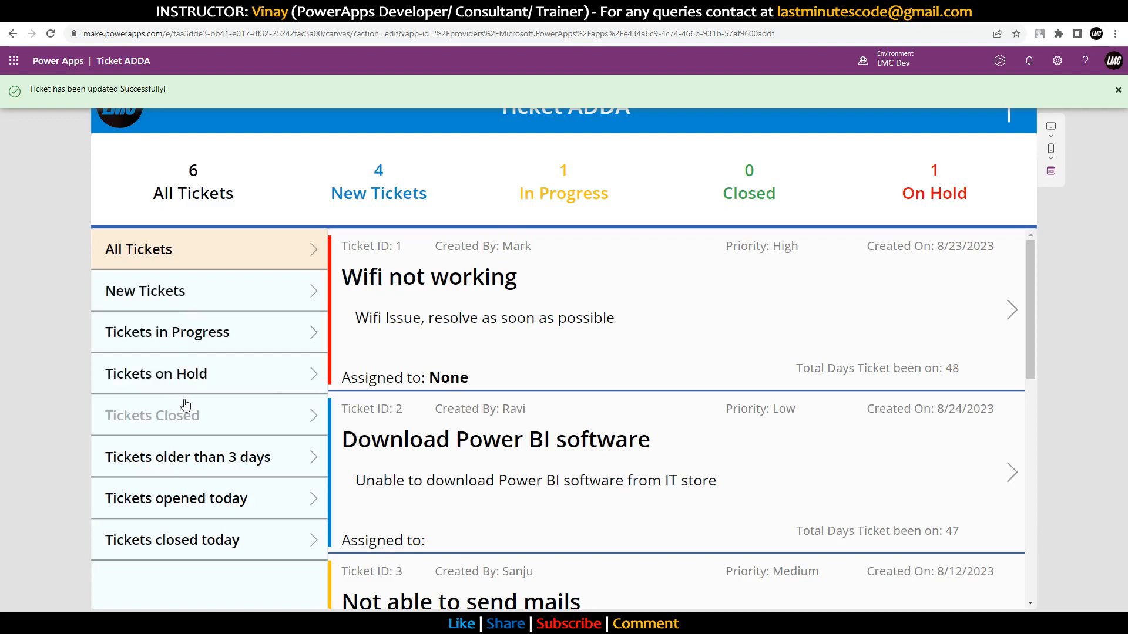
Step: Filter to On Hold tickets, then change ticket 1's status to Closed and save it
{"action": "left_click", "coordinate": [189, 374]}
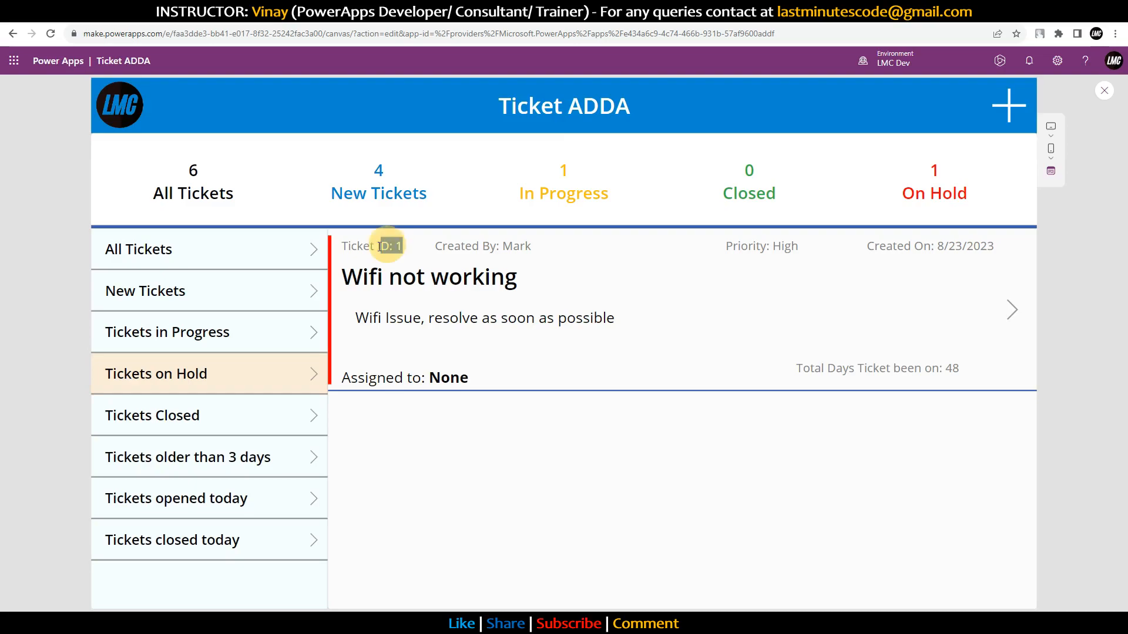
{"action": "left_click", "coordinate": [1006, 311]}
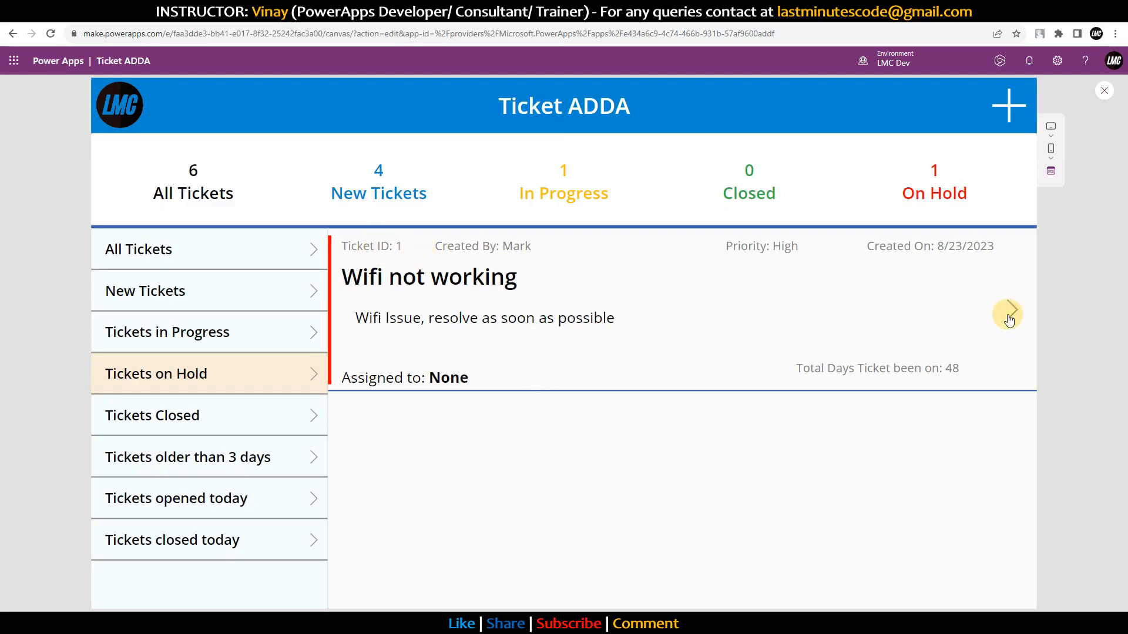
{"action": "left_click", "coordinate": [743, 422]}
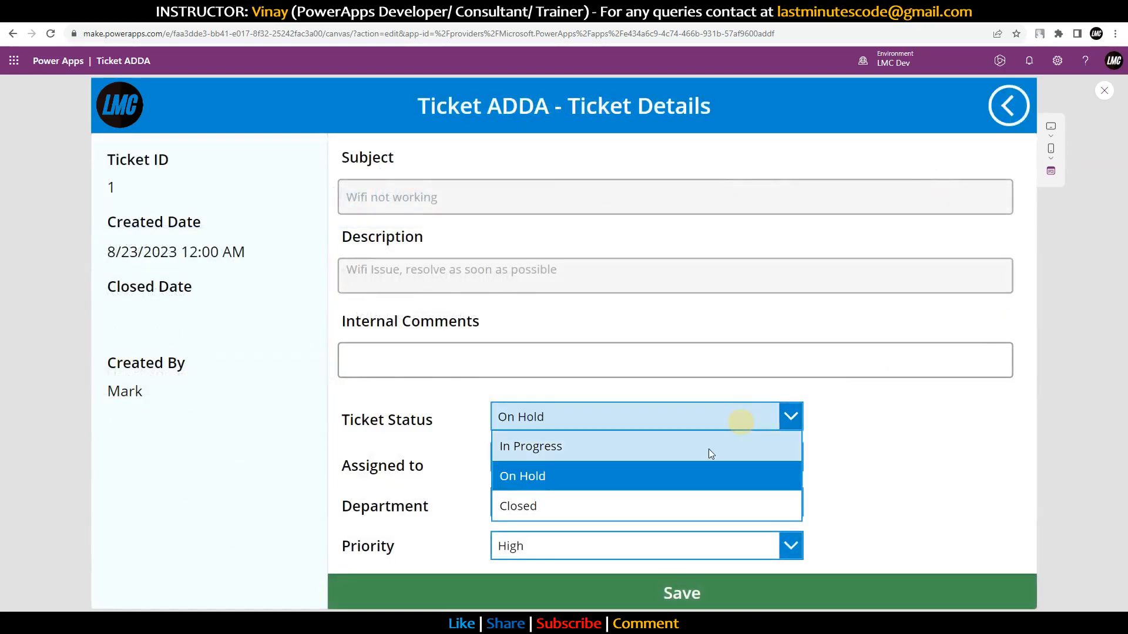
{"action": "left_click", "coordinate": [590, 507]}
{"action": "left_click", "coordinate": [695, 598]}
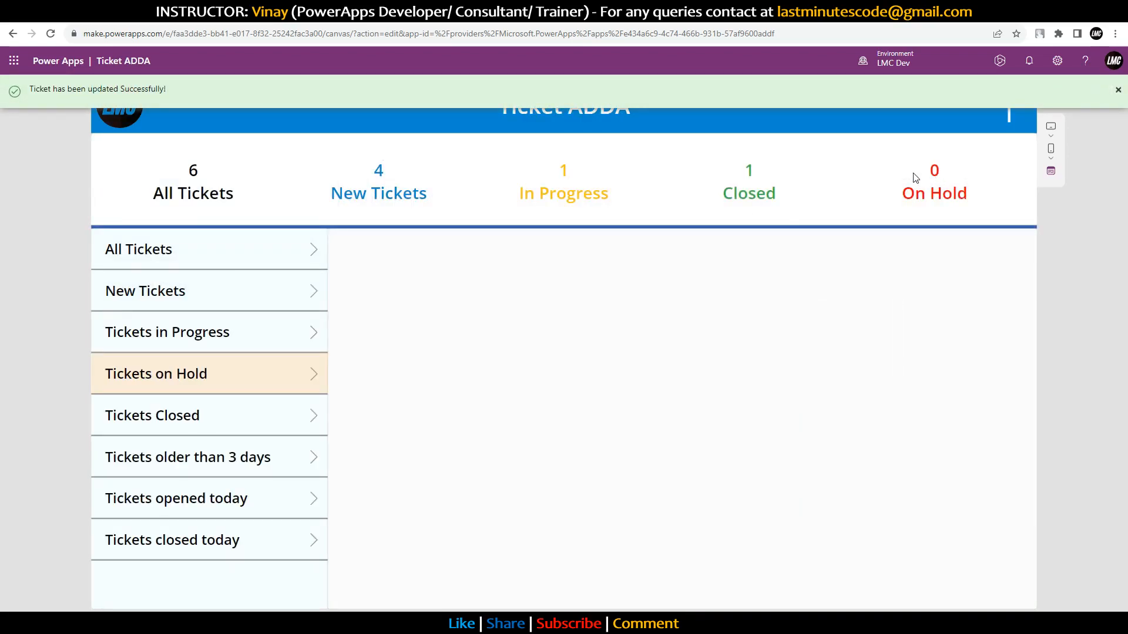
Step: Check the Closed filter and the closed ticket's details, then return to the list
{"action": "left_click", "coordinate": [198, 413]}
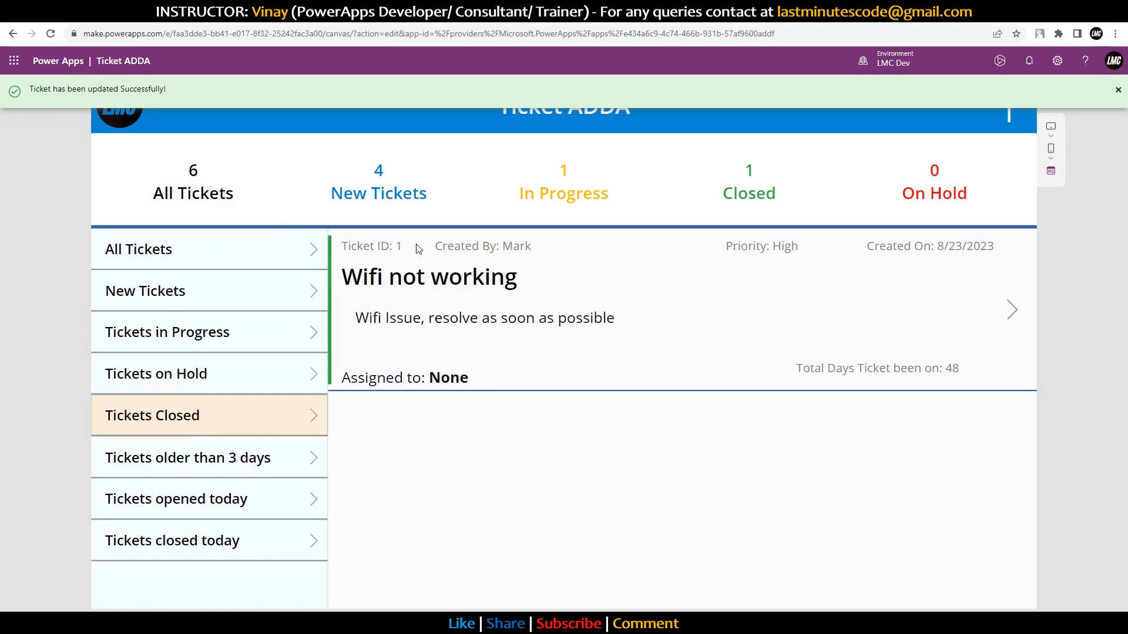
{"action": "left_click", "coordinate": [1007, 309]}
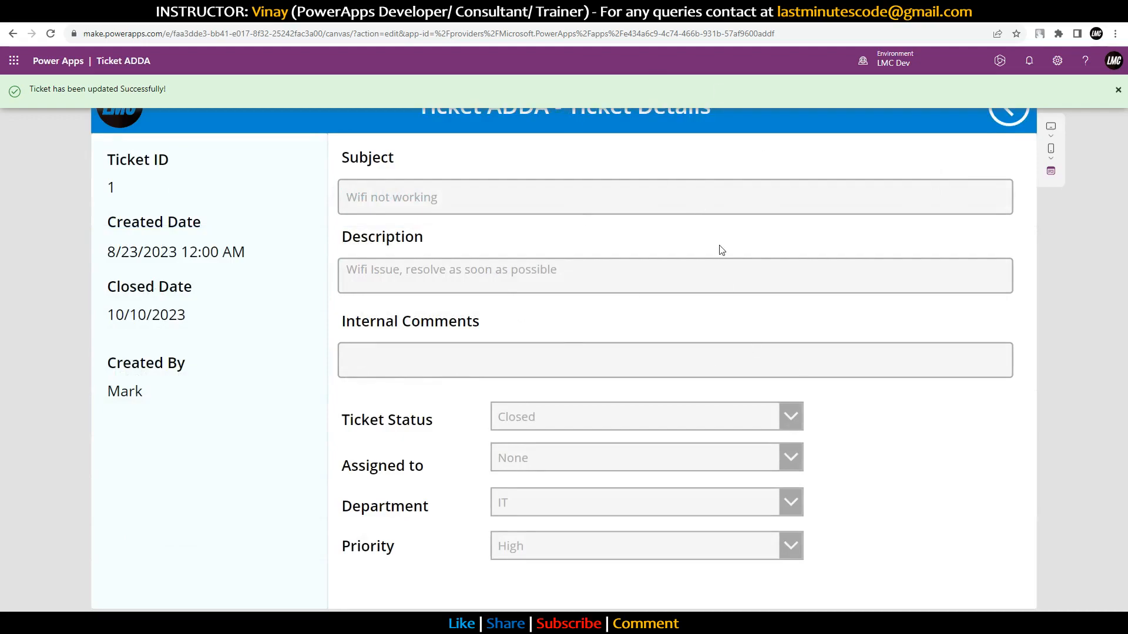
{"action": "left_click", "coordinate": [1119, 90]}
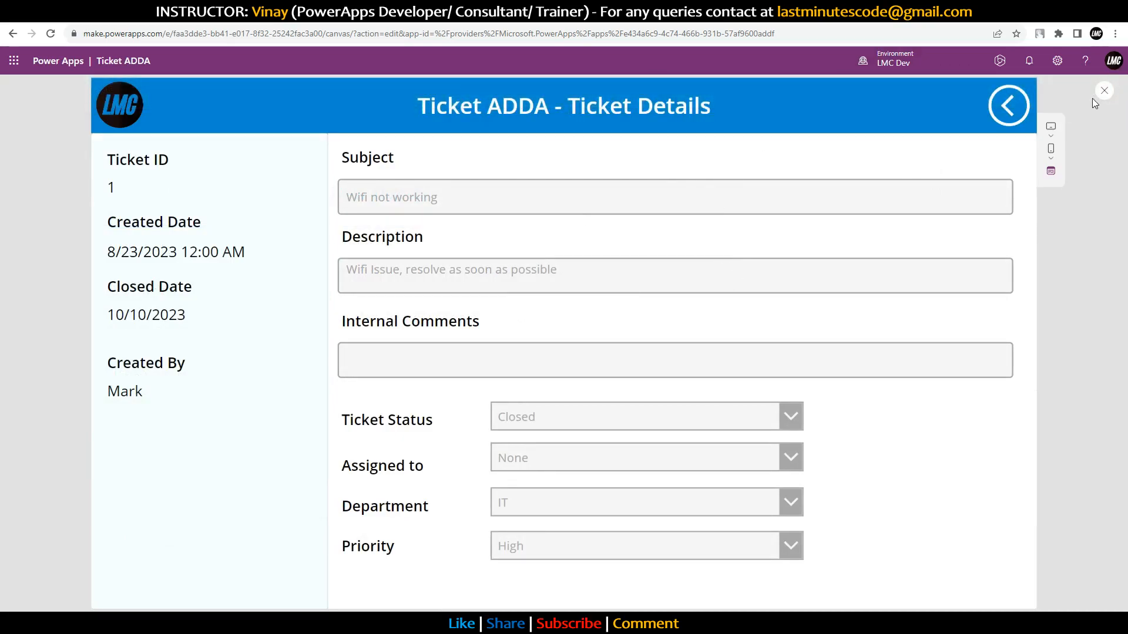
{"action": "left_click", "coordinate": [1021, 113]}
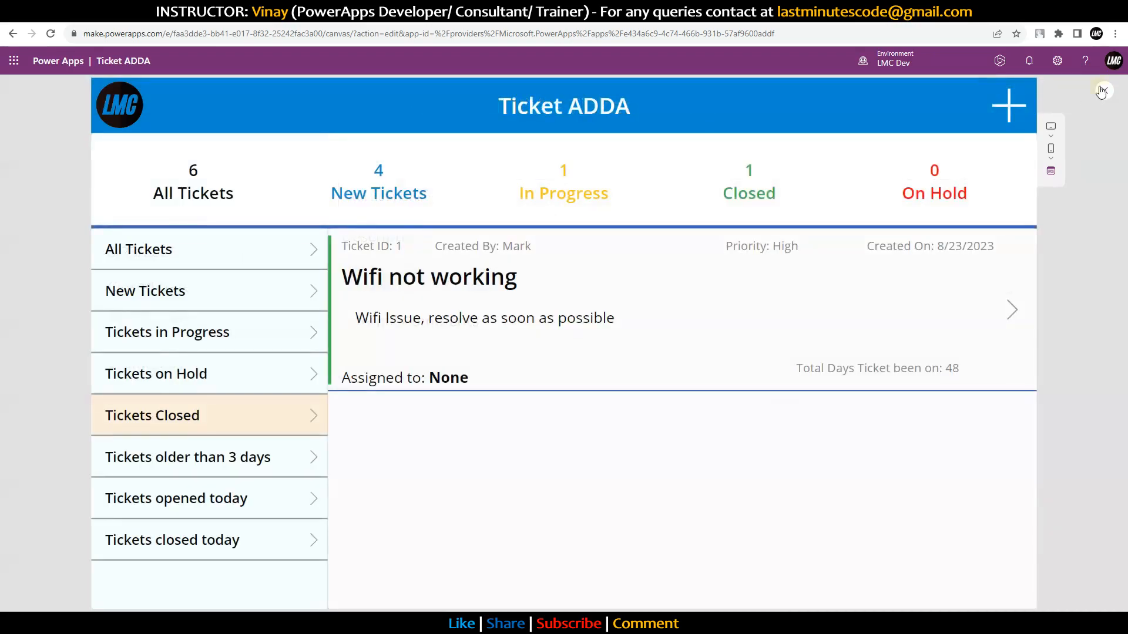
Step: Exit the preview and publish this version of the app
{"action": "left_click", "coordinate": [1105, 90]}
{"action": "left_click", "coordinate": [1109, 88]}
{"action": "left_click", "coordinate": [586, 456]}
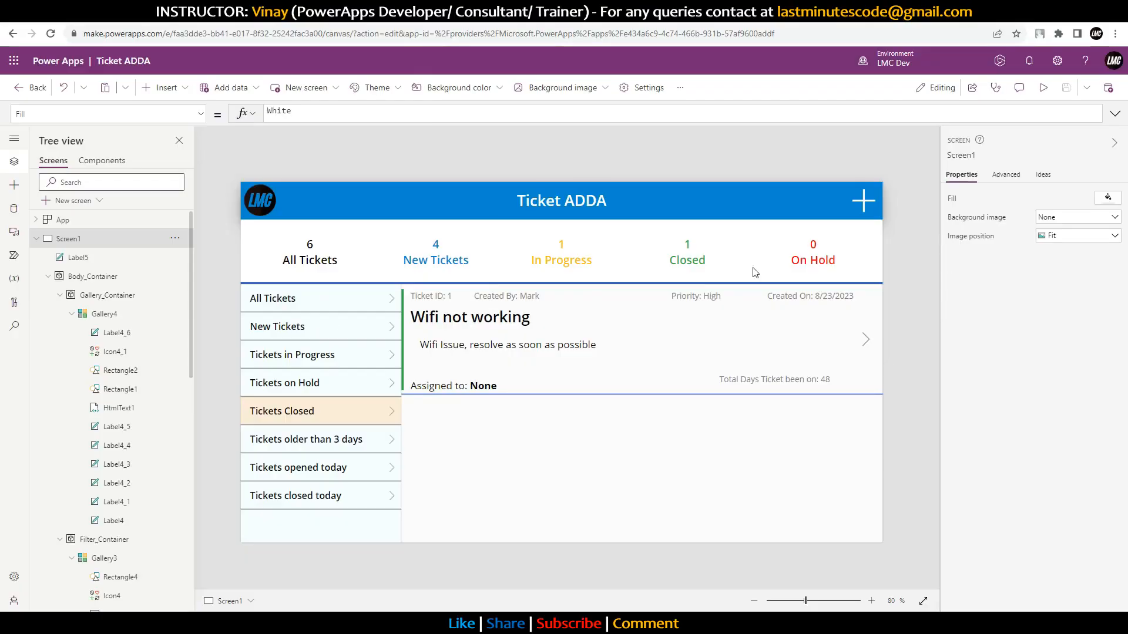
Step: Review App.OnStart's ticket records and Set(varCurrentStatus,"All"), then select the ticket gallery Gallery4
{"action": "left_click", "coordinate": [63, 220]}
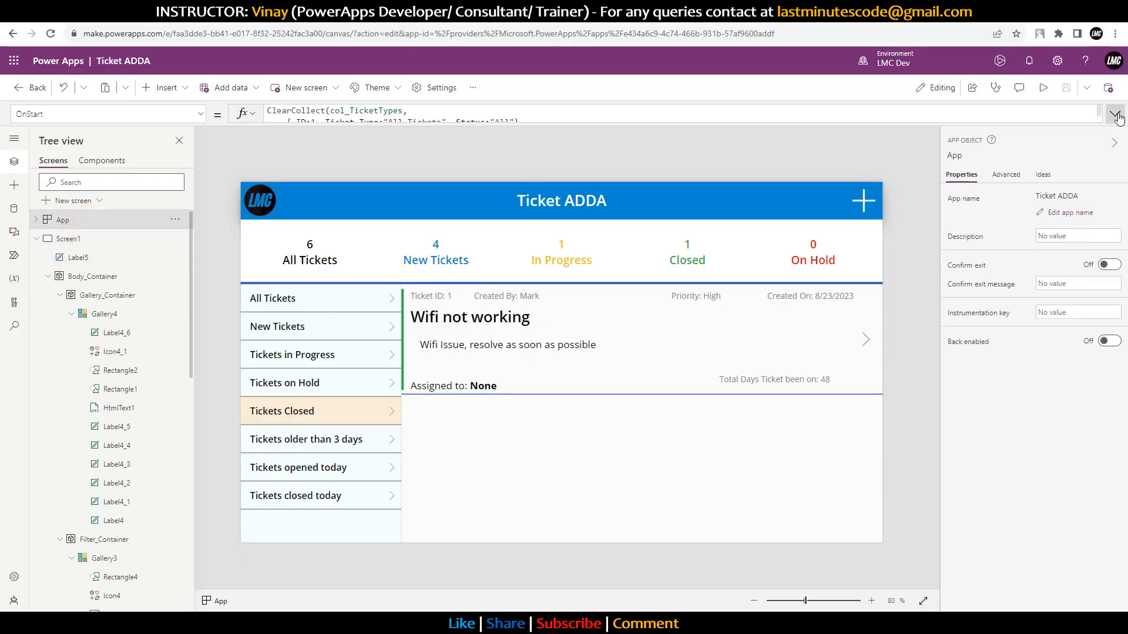
{"action": "left_click", "coordinate": [1115, 114]}
{"action": "left_click_drag", "start_coordinate": [404, 406], "coordinate": [254, 407]}
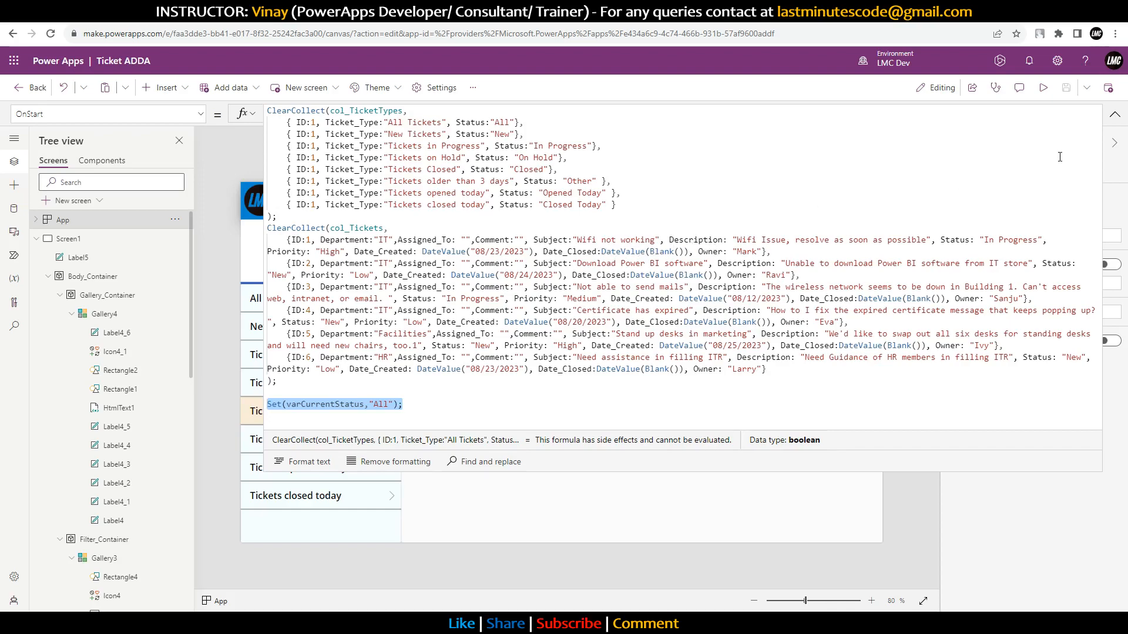
{"action": "left_click_drag", "start_coordinate": [452, 406], "coordinate": [750, 226]}
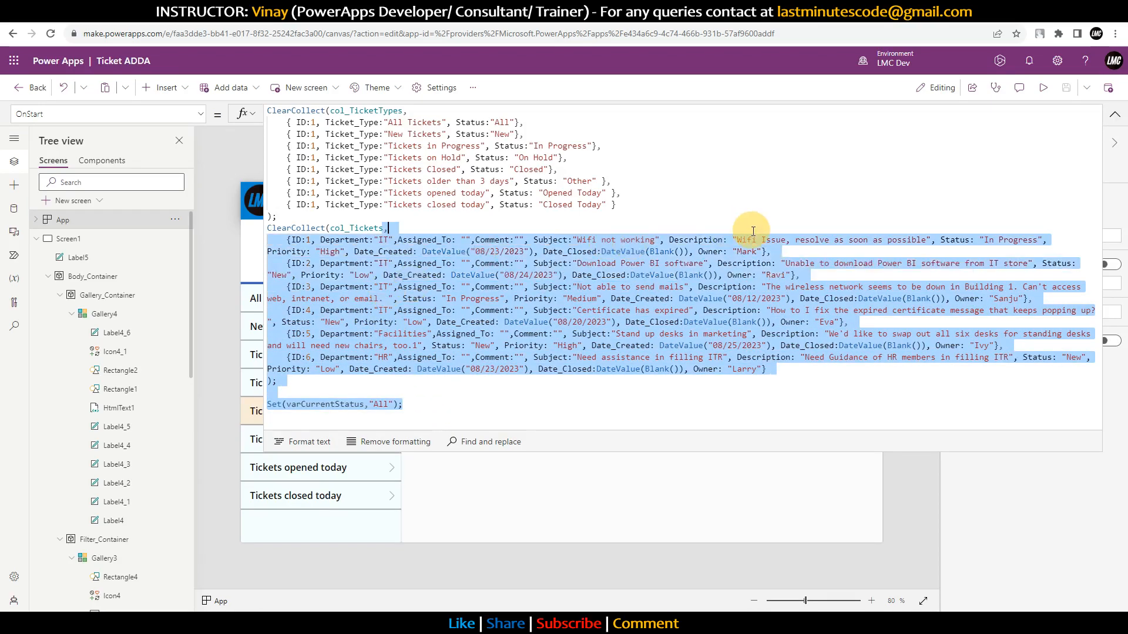
{"action": "left_click", "coordinate": [446, 406]}
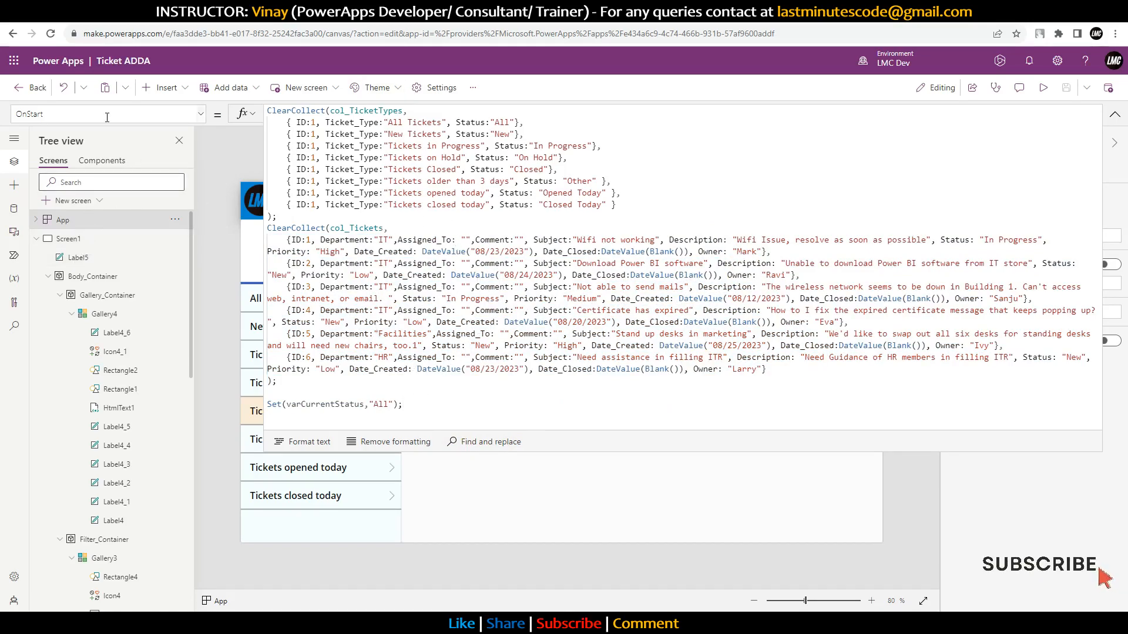
{"action": "left_click", "coordinate": [1114, 114]}
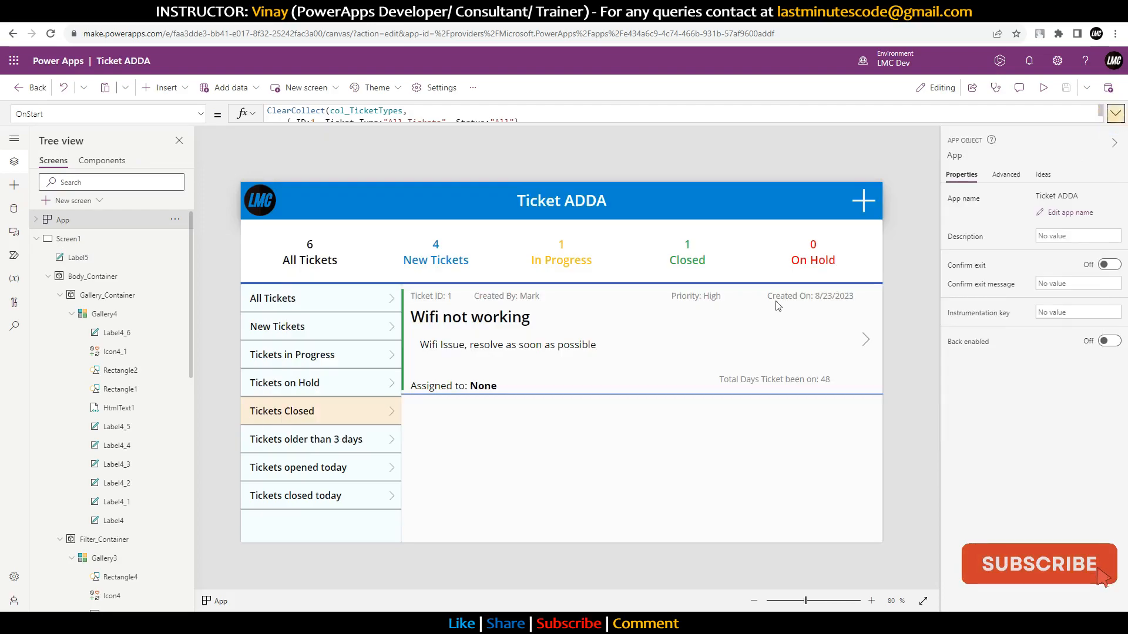
{"action": "left_click", "coordinate": [640, 438]}
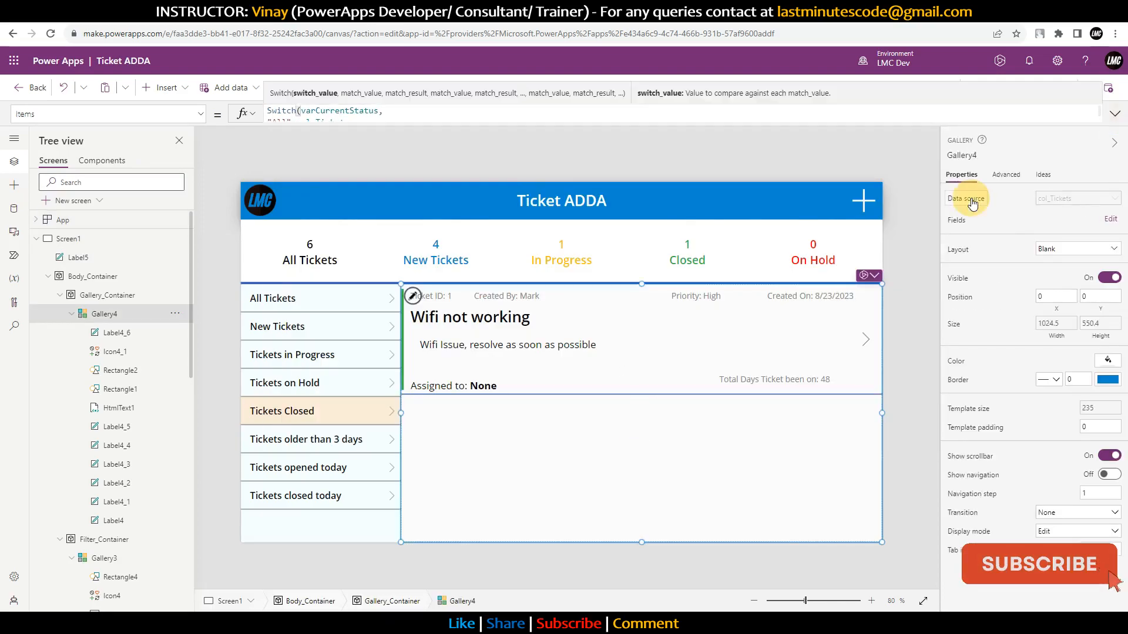
Step: Inspect Gallery4's Switch formula and its 'Other' DateDiff >= 3 check against today's date, then select the screen
{"action": "left_click", "coordinate": [1114, 114]}
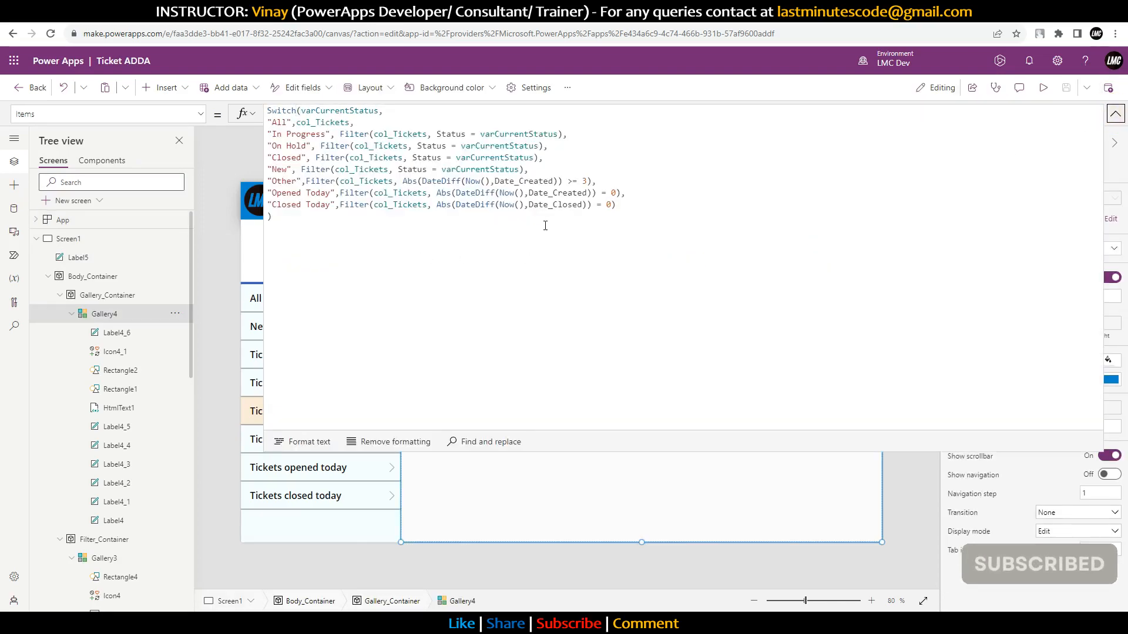
{"action": "left_click_drag", "start_coordinate": [629, 206], "coordinate": [678, 186]}
{"action": "left_click", "coordinate": [696, 221]}
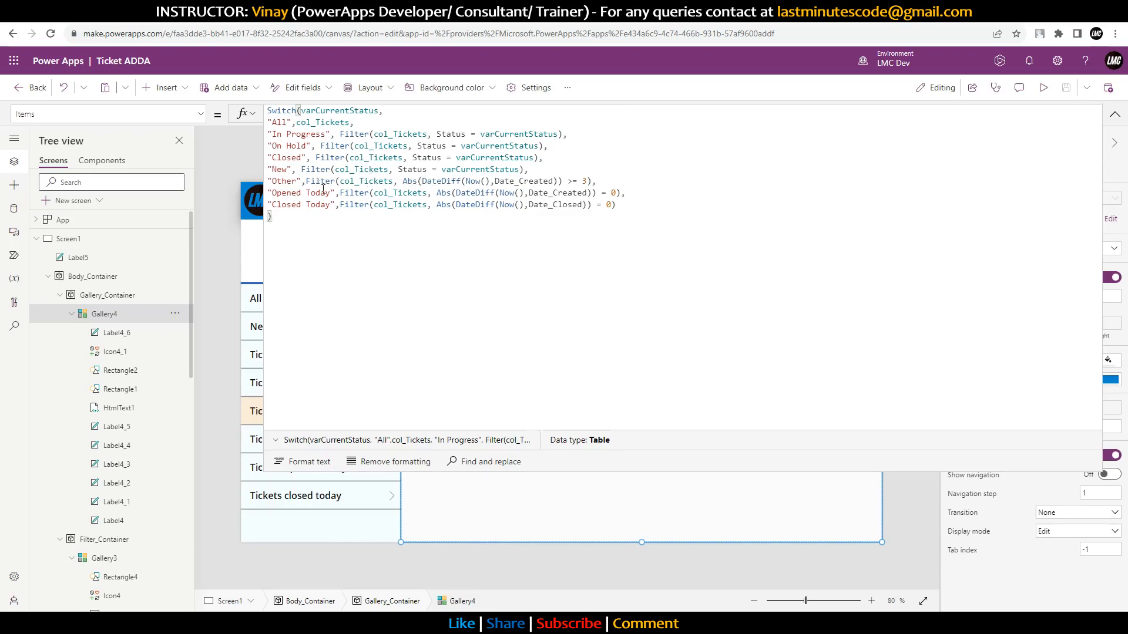
{"action": "double_click", "coordinate": [351, 182]}
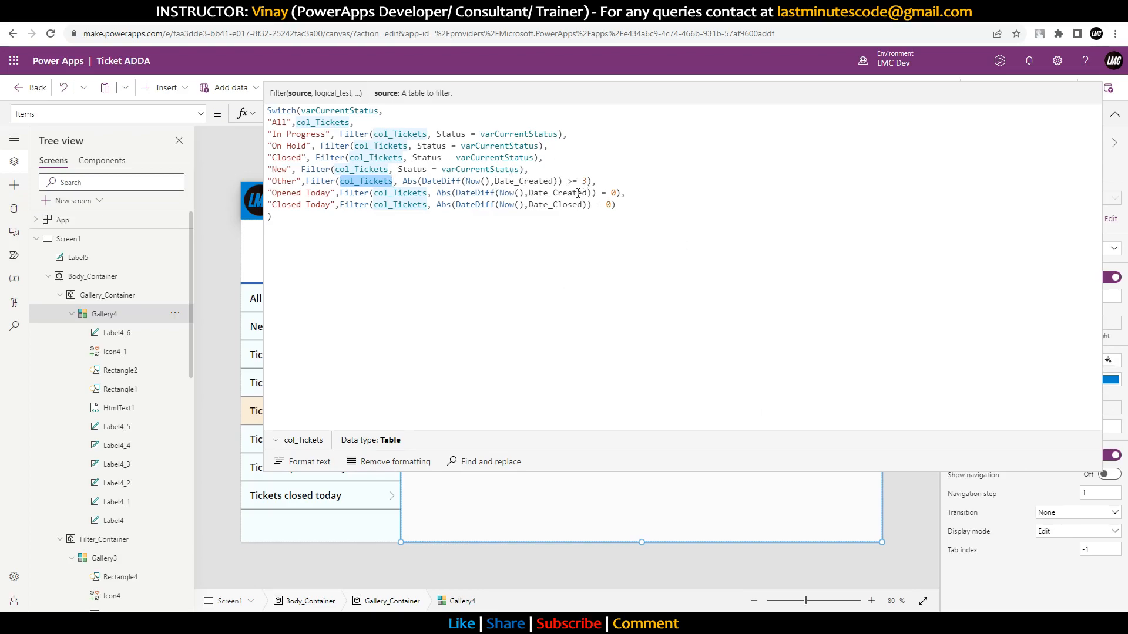
{"action": "left_click_drag", "start_coordinate": [403, 181], "coordinate": [563, 181]}
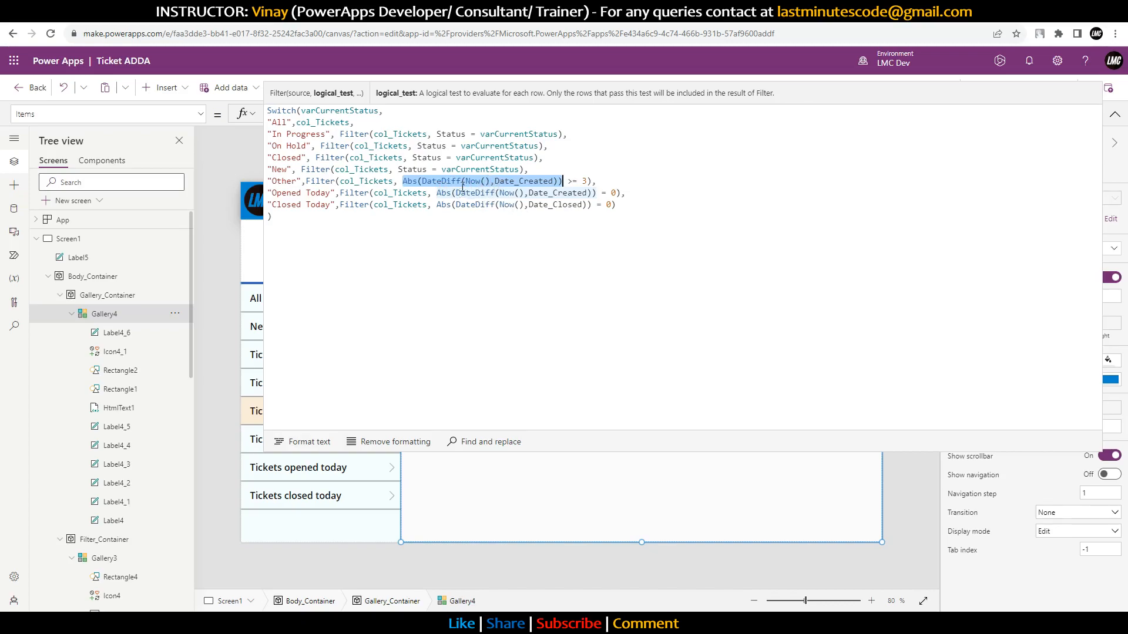
{"action": "left_click", "coordinate": [1081, 623]}
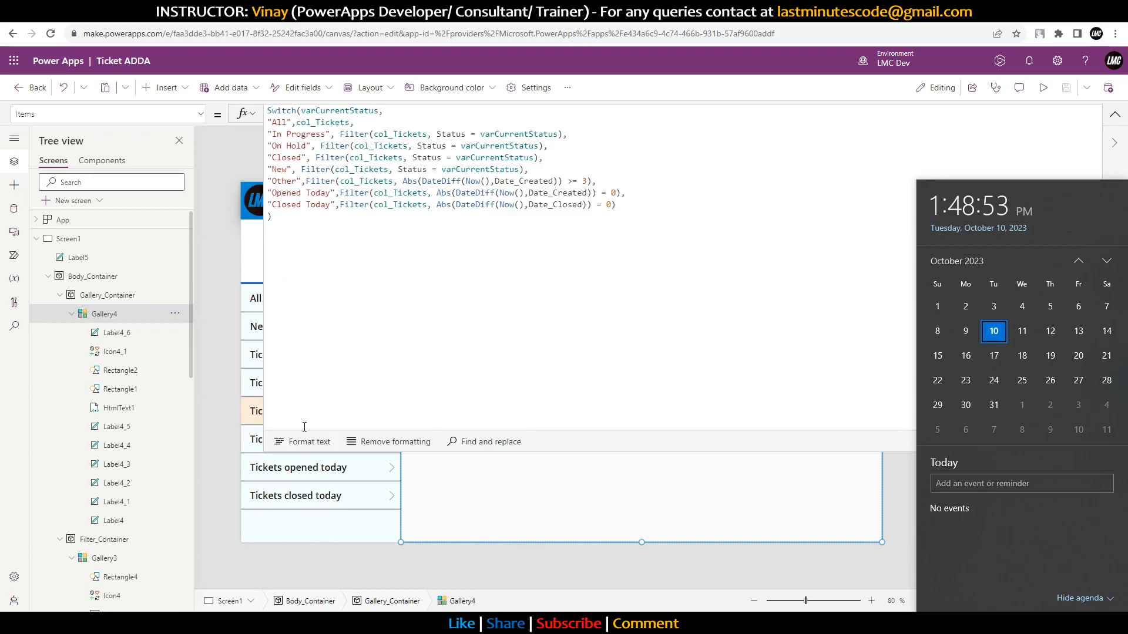
{"action": "left_click", "coordinate": [327, 552]}
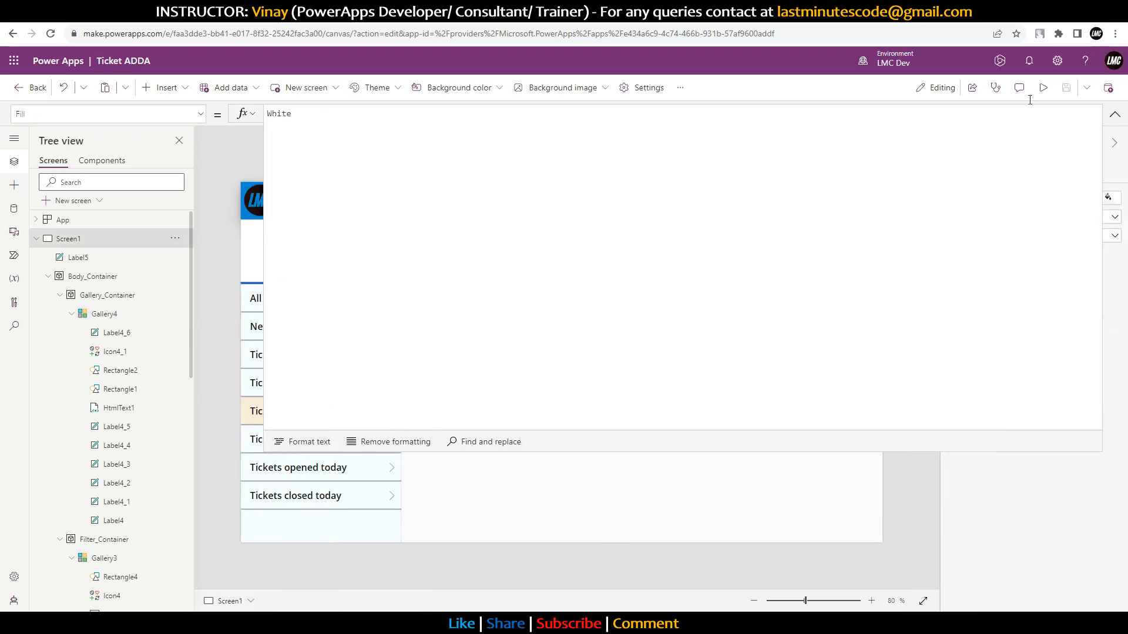
Step: Filter the ticket list to tickets older than 3 days and scroll through them
{"action": "left_click", "coordinate": [1114, 114]}
{"action": "left_click", "coordinate": [345, 446]}
{"action": "scroll", "coordinate": [618, 391], "scroll_direction": "down", "scroll_amount": 5}
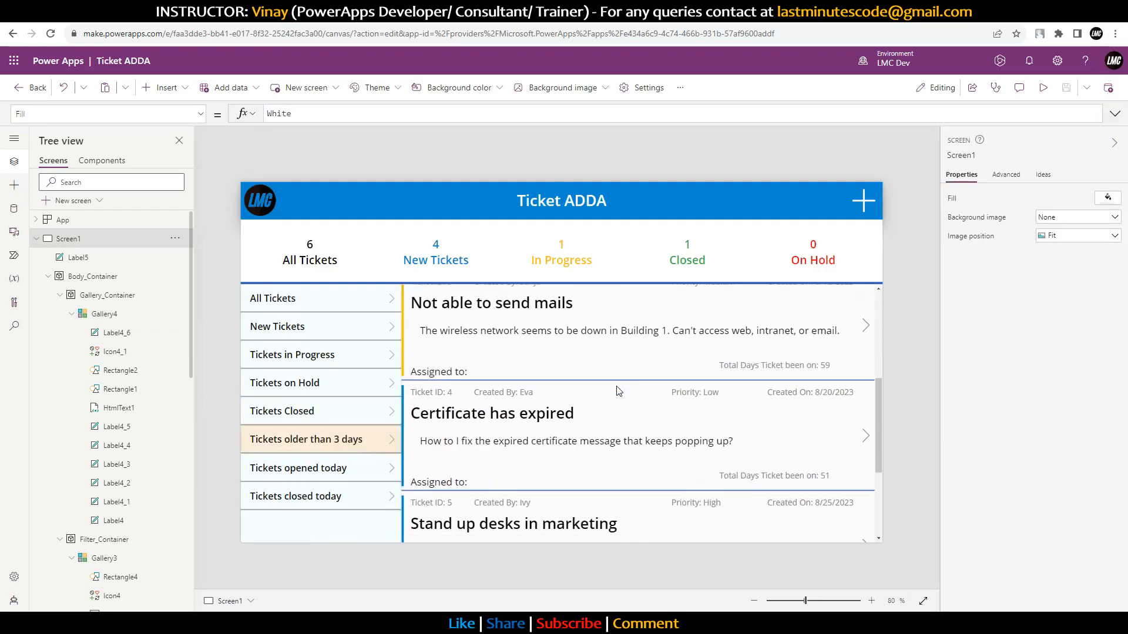
{"action": "scroll", "coordinate": [618, 391], "scroll_direction": "down", "scroll_amount": 3}
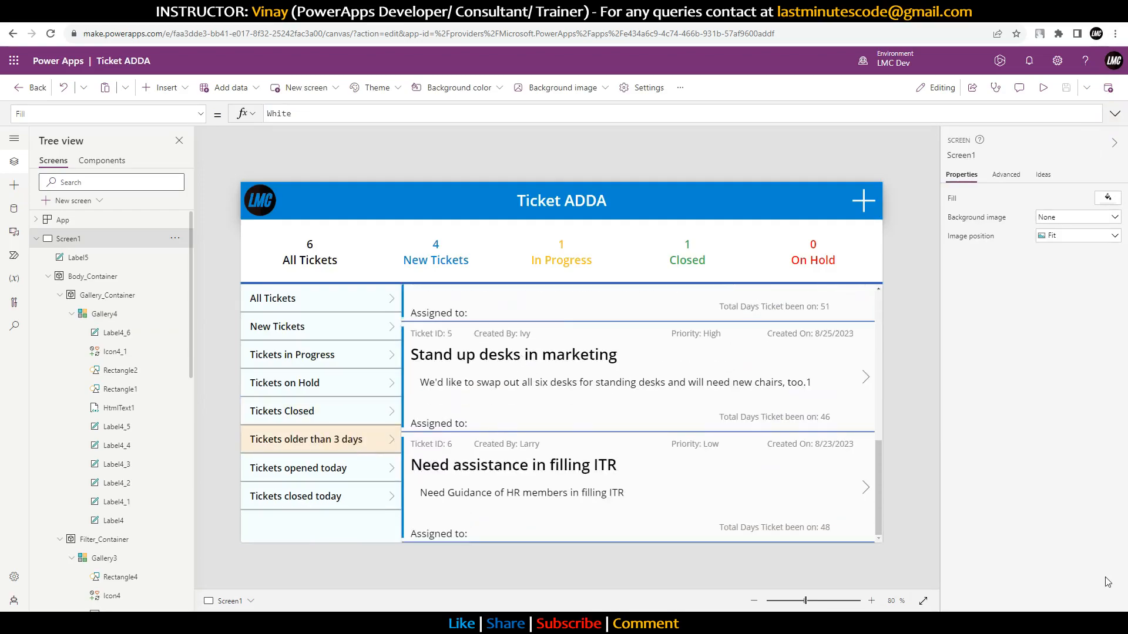
Step: Check today's date on the calendar, then reopen Gallery4's Switch Items formula
{"action": "left_click", "coordinate": [1078, 611]}
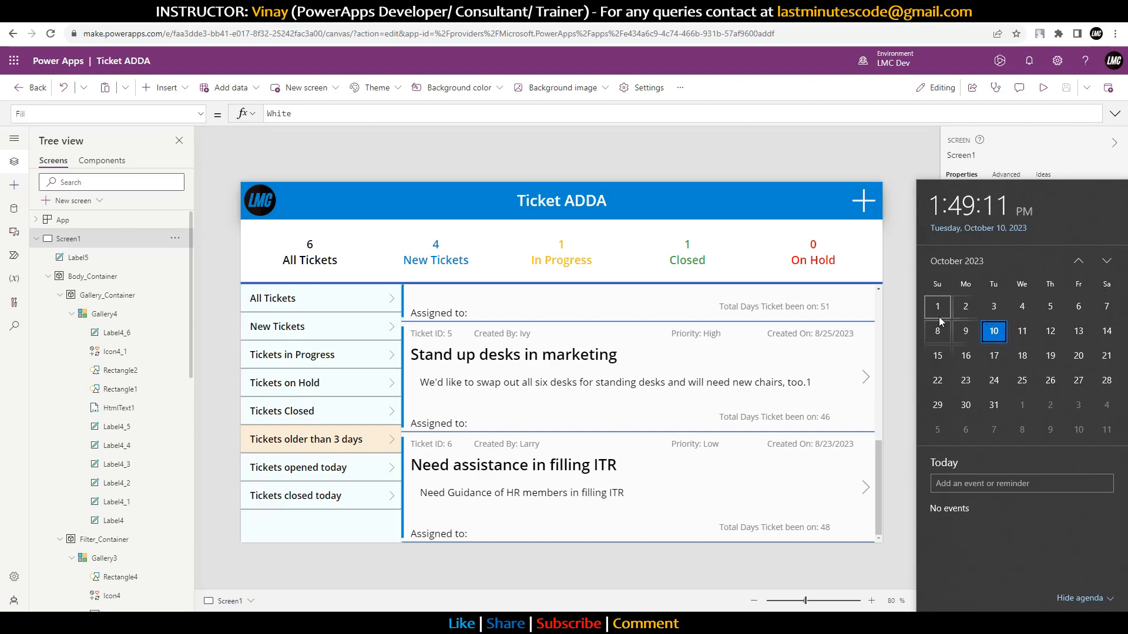
{"action": "left_click", "coordinate": [744, 150]}
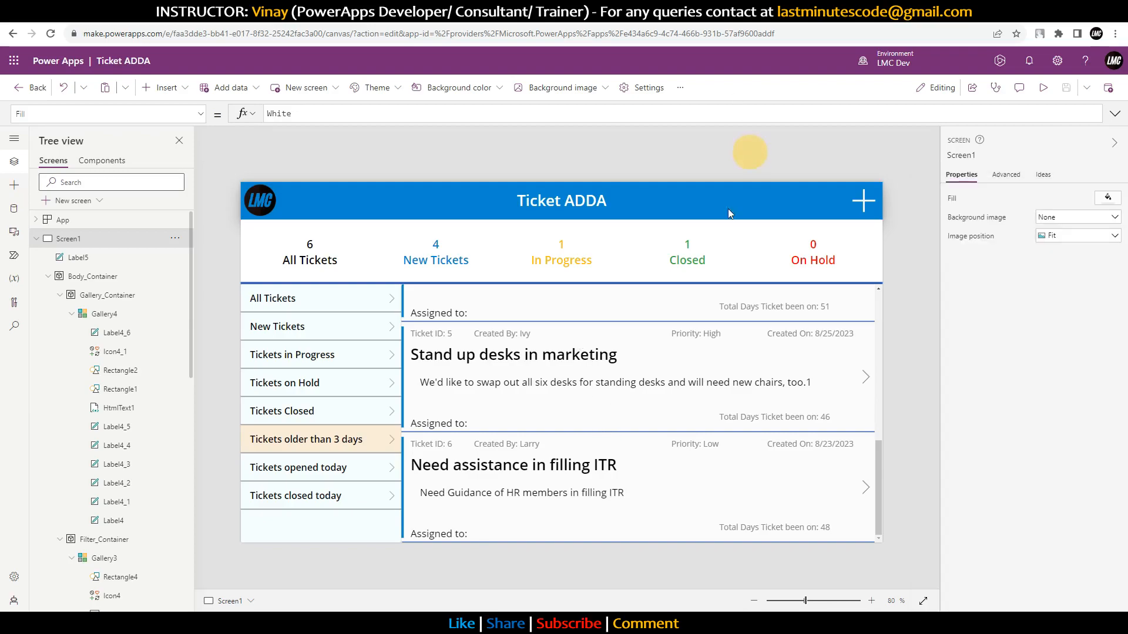
{"action": "left_click", "coordinate": [572, 403]}
{"action": "left_click", "coordinate": [1115, 114]}
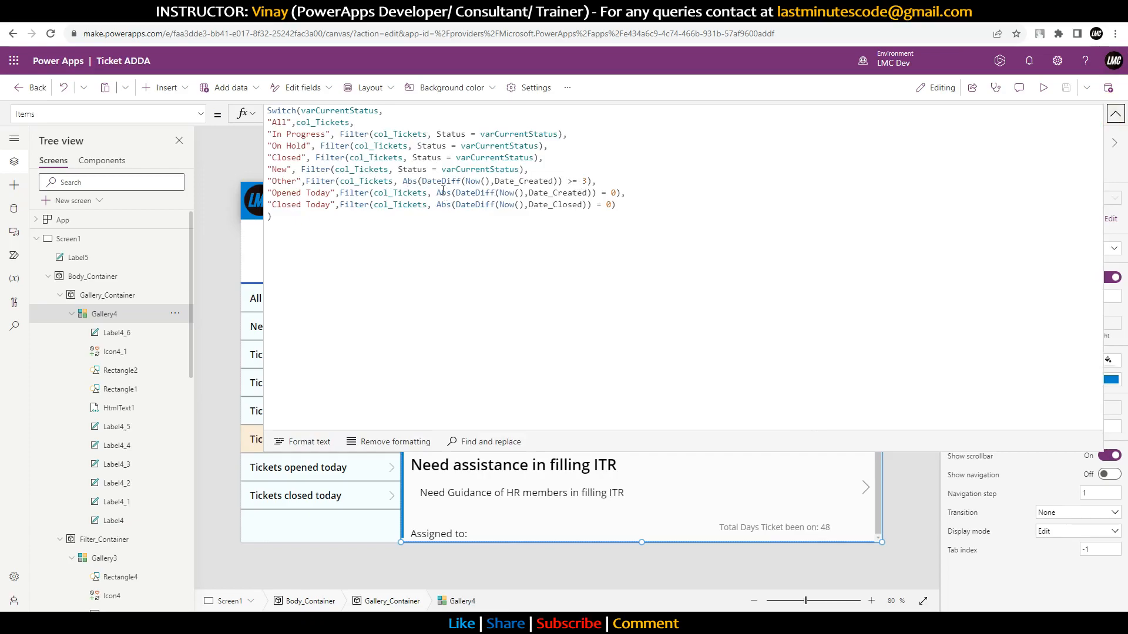
Step: Compare the Opened Today Date_Created and Closed Today Date_Closed DateDiff conditions in the Switch formula
{"action": "left_click_drag", "start_coordinate": [438, 194], "coordinate": [514, 189]}
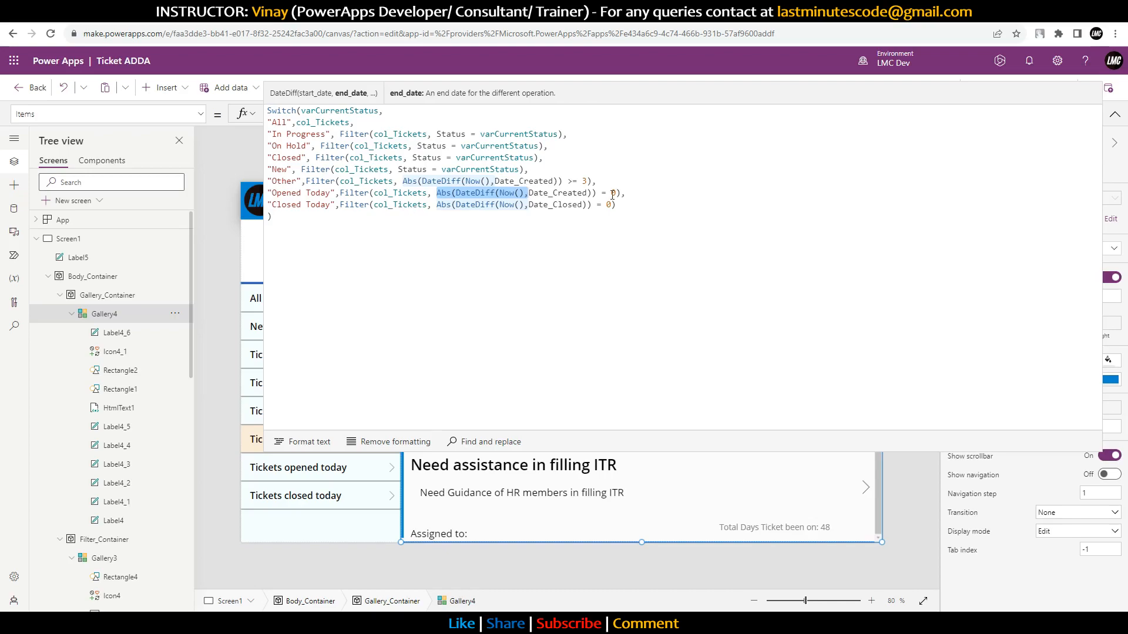
{"action": "double_click", "coordinate": [558, 193]}
{"action": "double_click", "coordinate": [555, 204]}
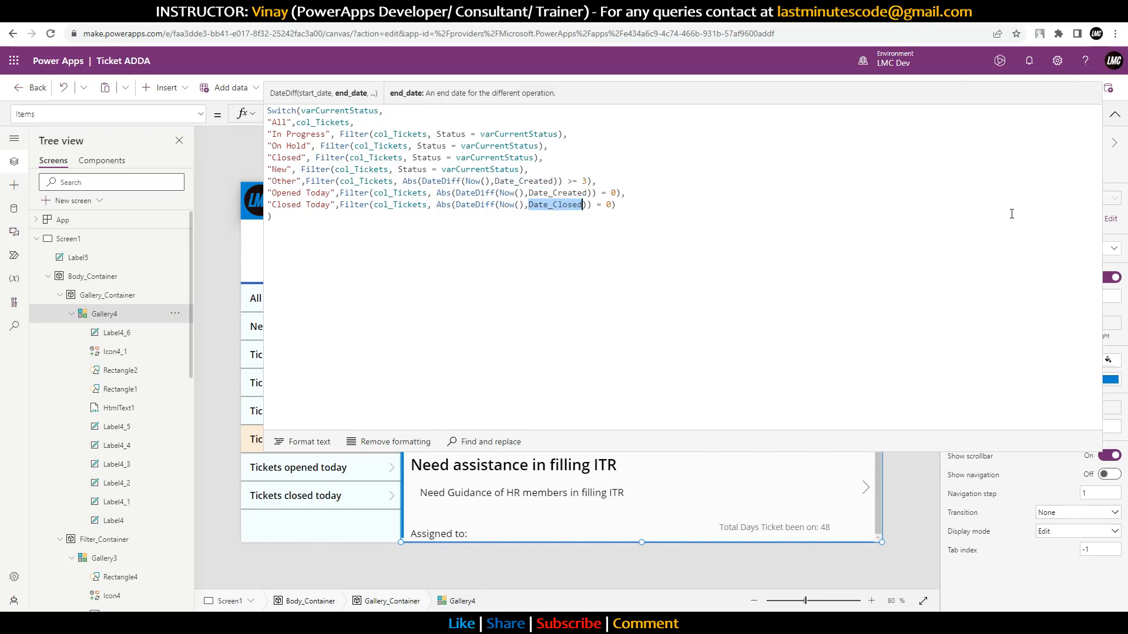
{"action": "left_click_drag", "start_coordinate": [297, 233], "coordinate": [261, 113]}
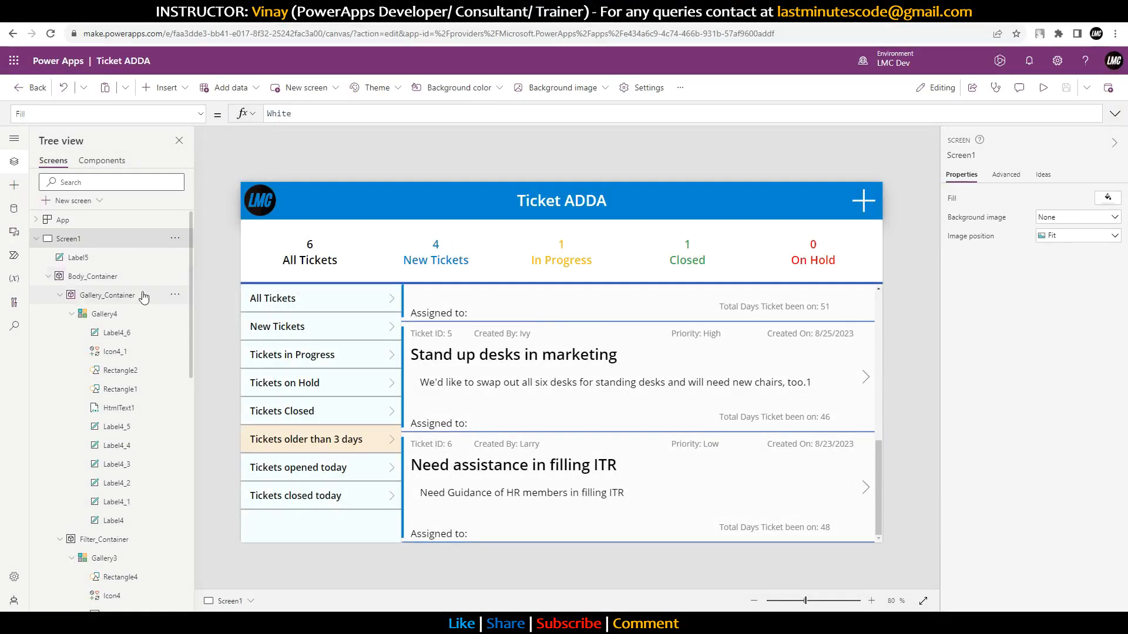
Step: Highlight App.OnStart's col_TicketTypes and col_Tickets blocks, then go to the SharePoint site contents
{"action": "left_click", "coordinate": [106, 221]}
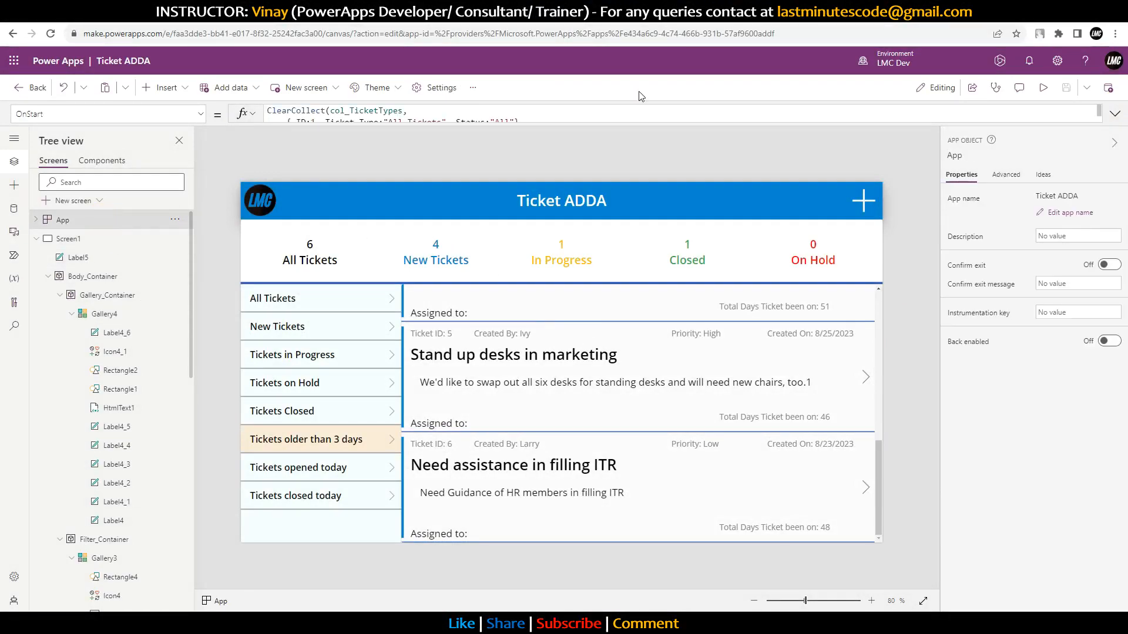
{"action": "left_click", "coordinate": [1115, 114]}
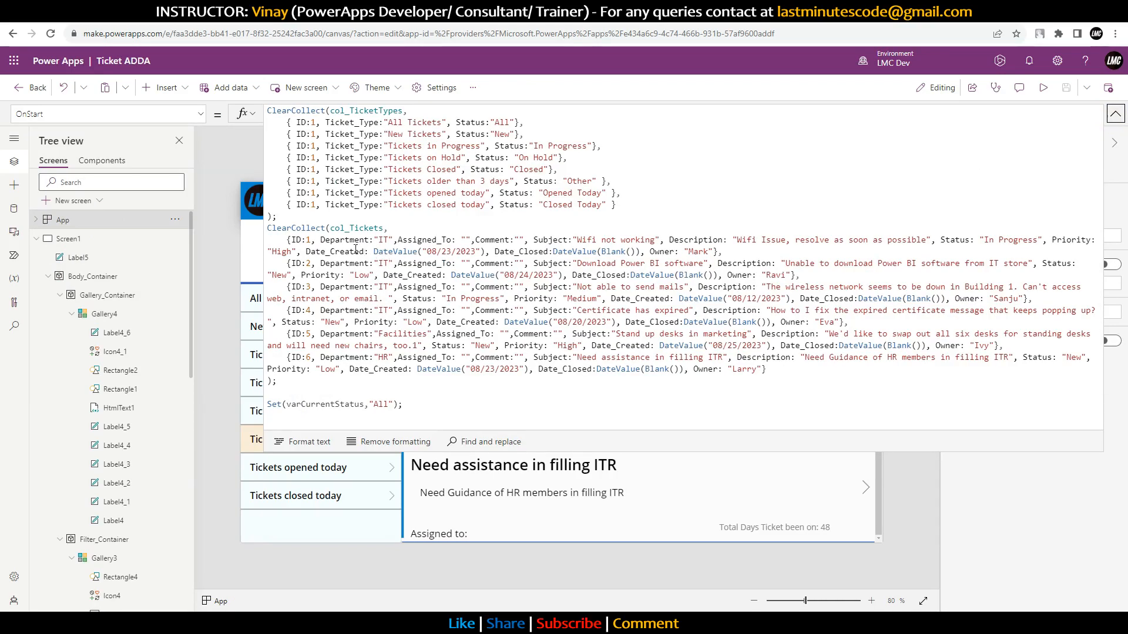
{"action": "left_click_drag", "start_coordinate": [277, 217], "coordinate": [261, 107]}
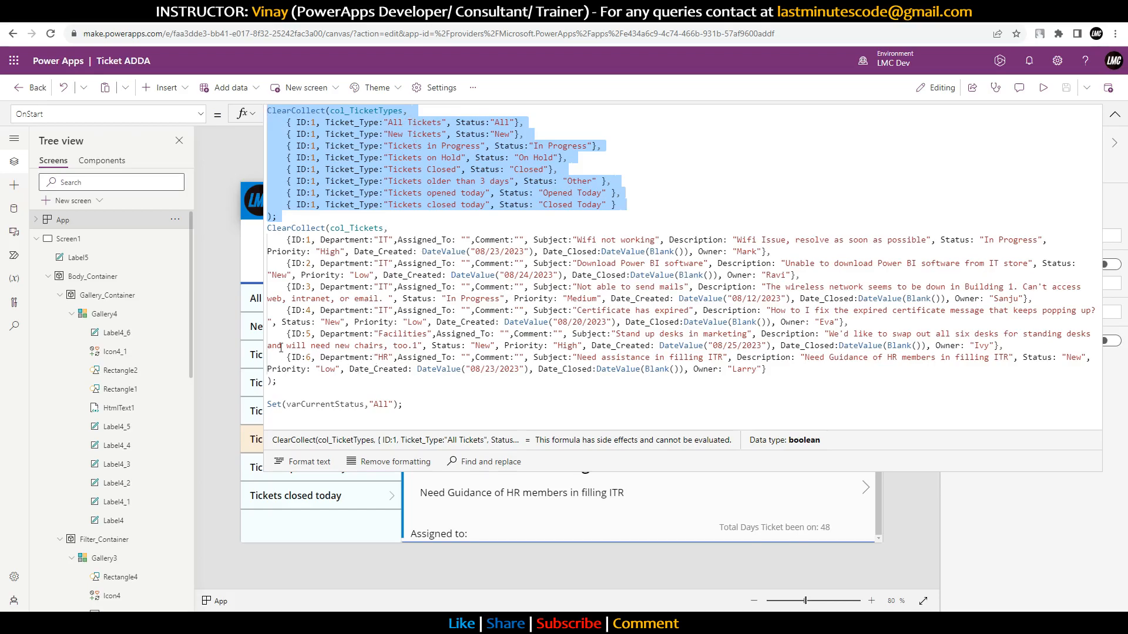
{"action": "left_click", "coordinate": [298, 394]}
{"action": "left_click_drag", "start_coordinate": [276, 218], "coordinate": [266, 230]}
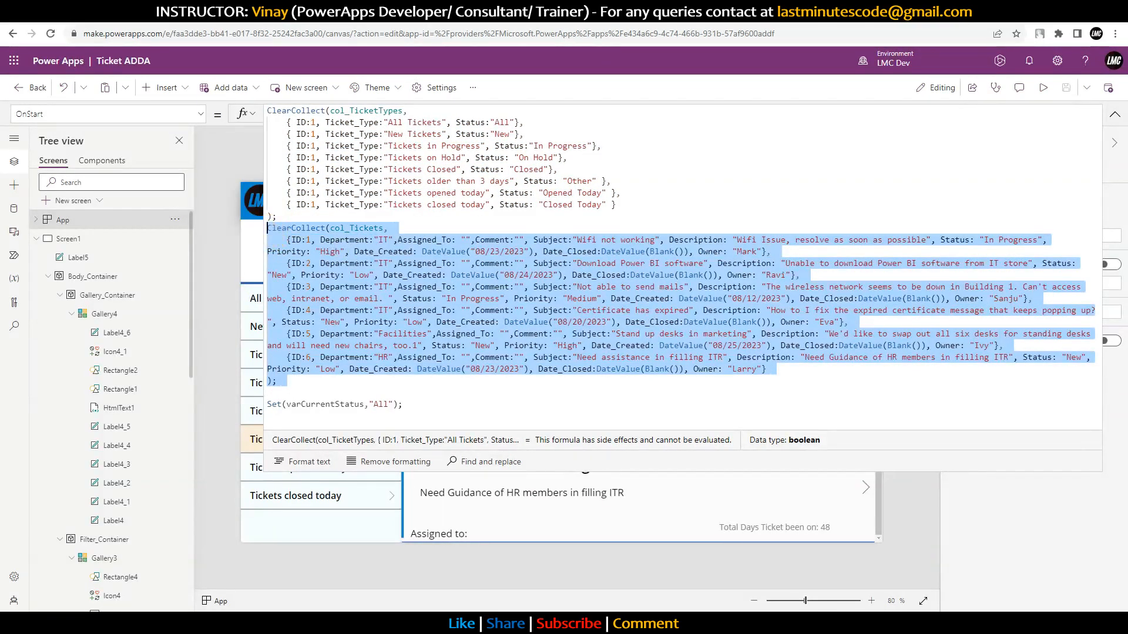
{"action": "left_click", "coordinate": [294, 13]}
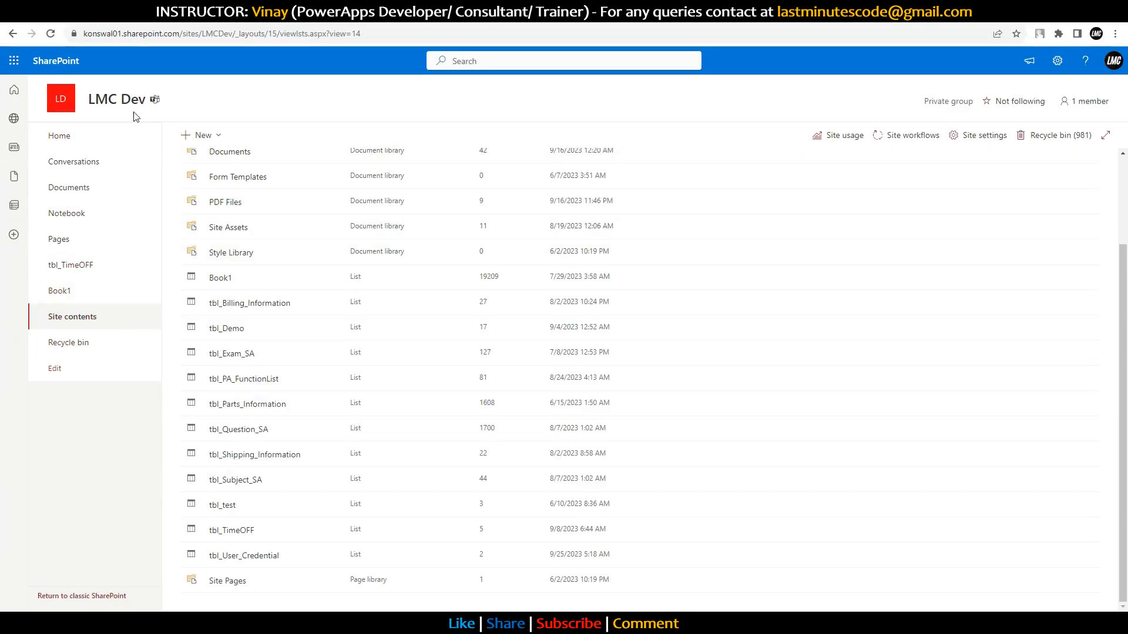
Step: From Site contents, create a blank list named tbl_Tickets, hidden from site navigation
{"action": "left_click", "coordinate": [69, 141]}
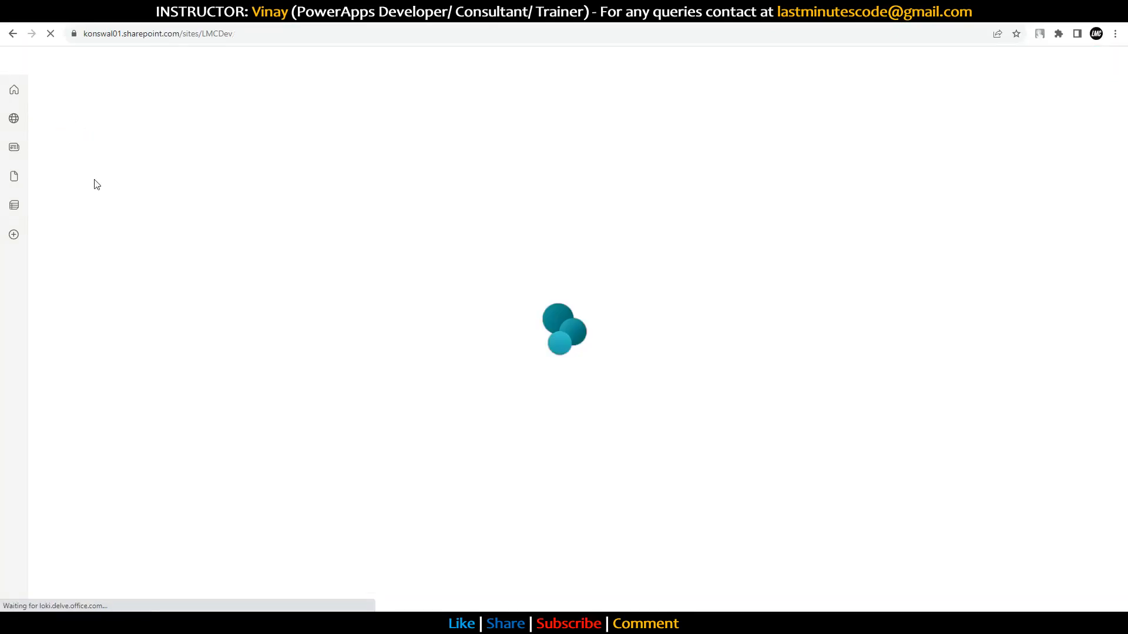
{"action": "left_click", "coordinate": [64, 317]}
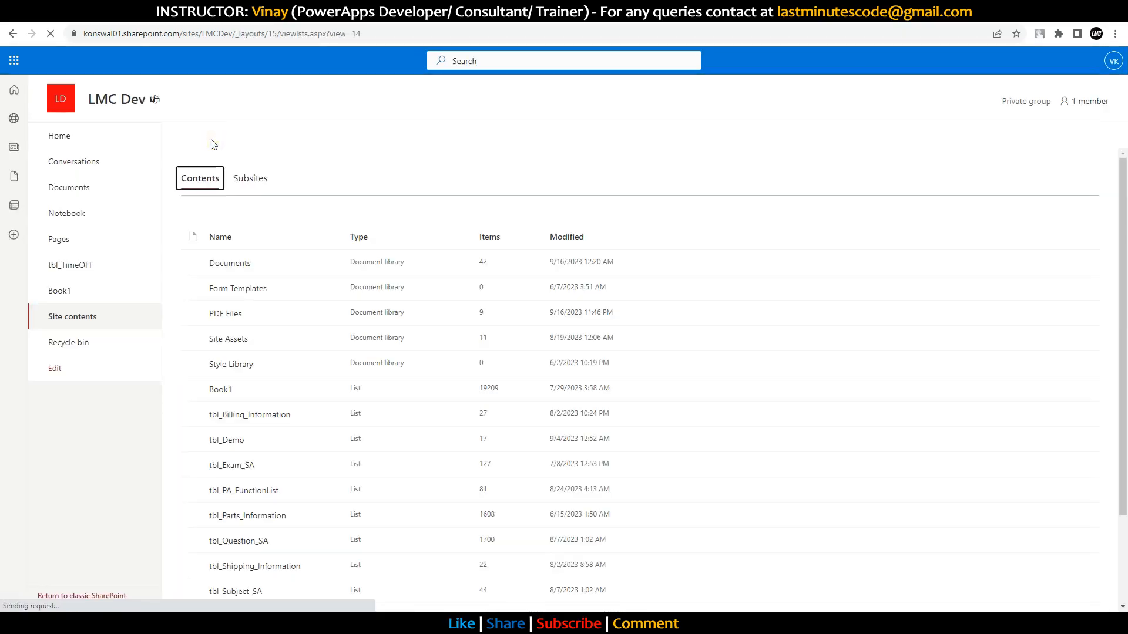
{"action": "left_click", "coordinate": [212, 141]}
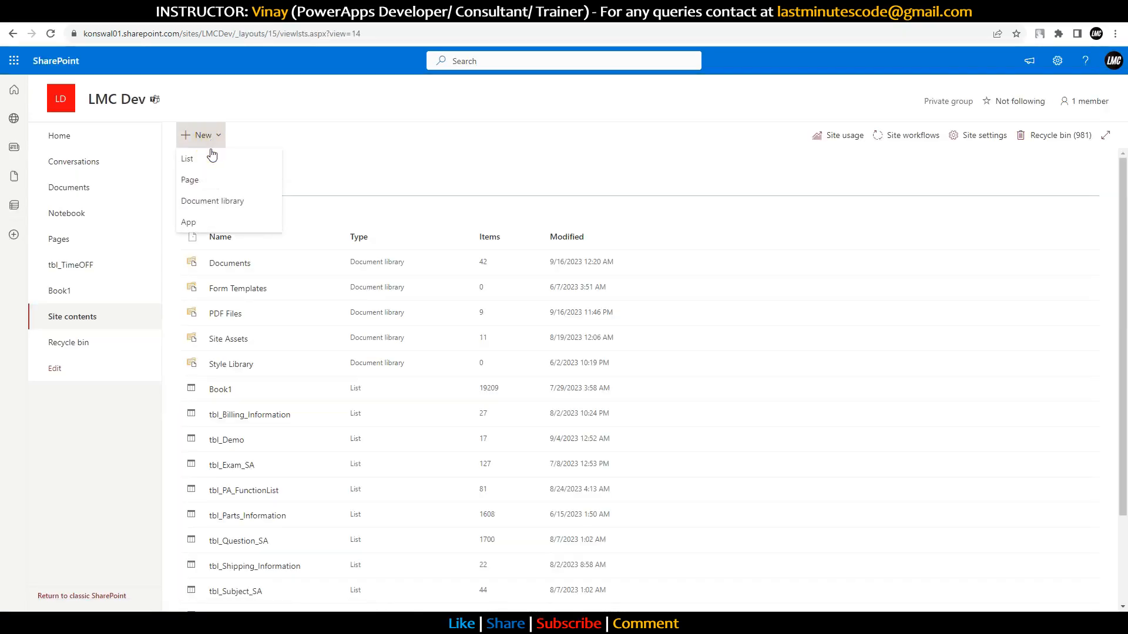
{"action": "left_click", "coordinate": [213, 162]}
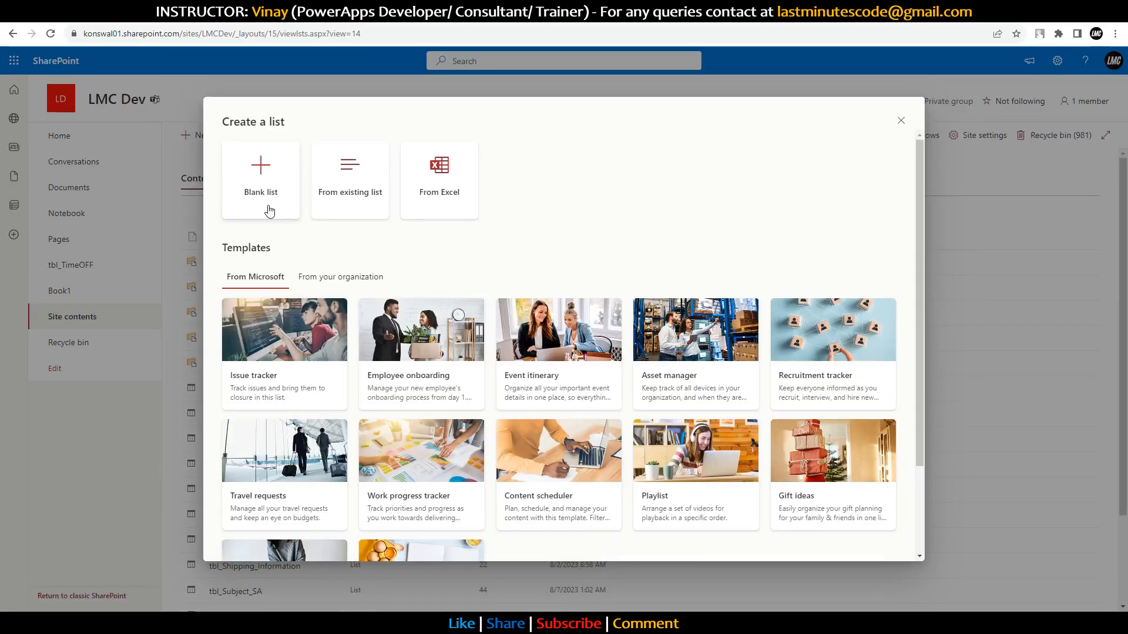
{"action": "left_click", "coordinate": [262, 211]}
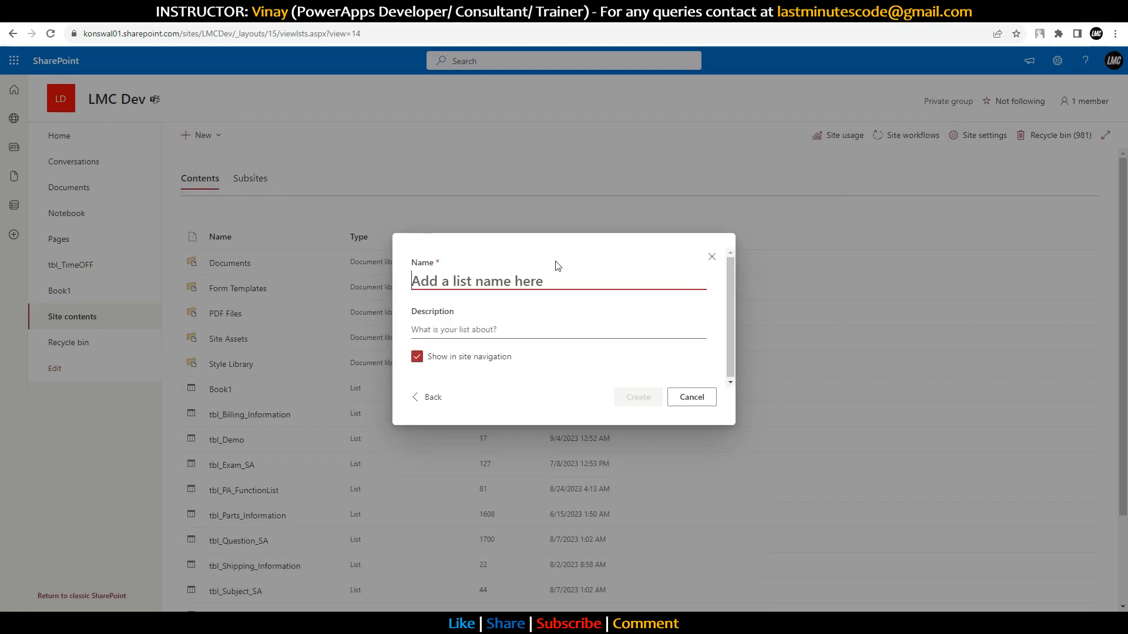
{"action": "type", "text": "tbl_Tickets"}
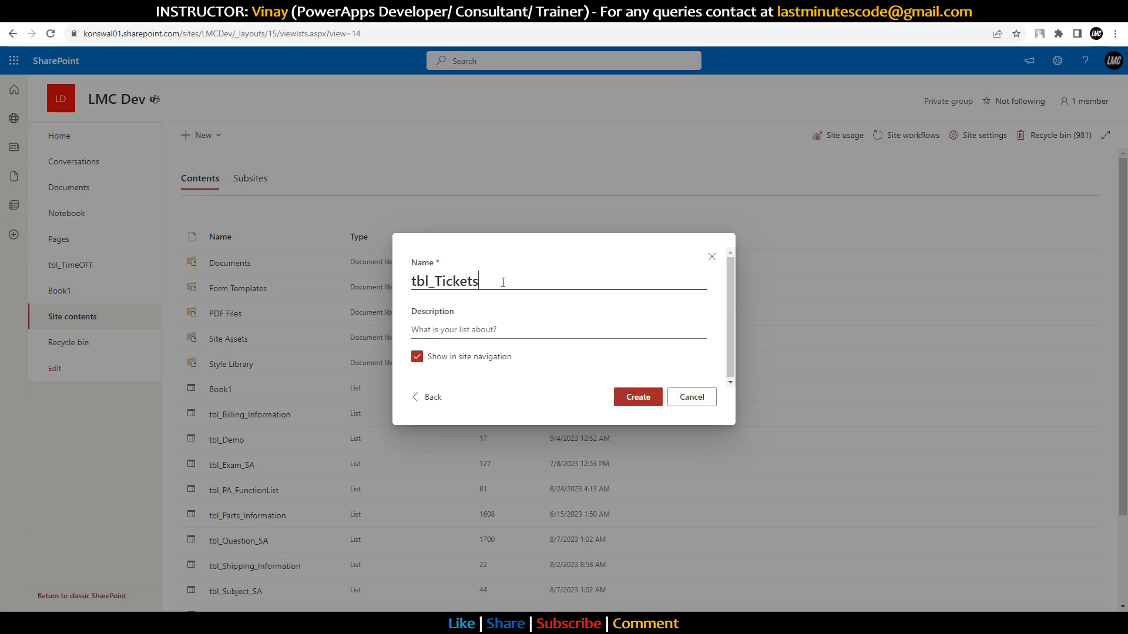
{"action": "left_click", "coordinate": [425, 359]}
{"action": "left_click", "coordinate": [640, 396]}
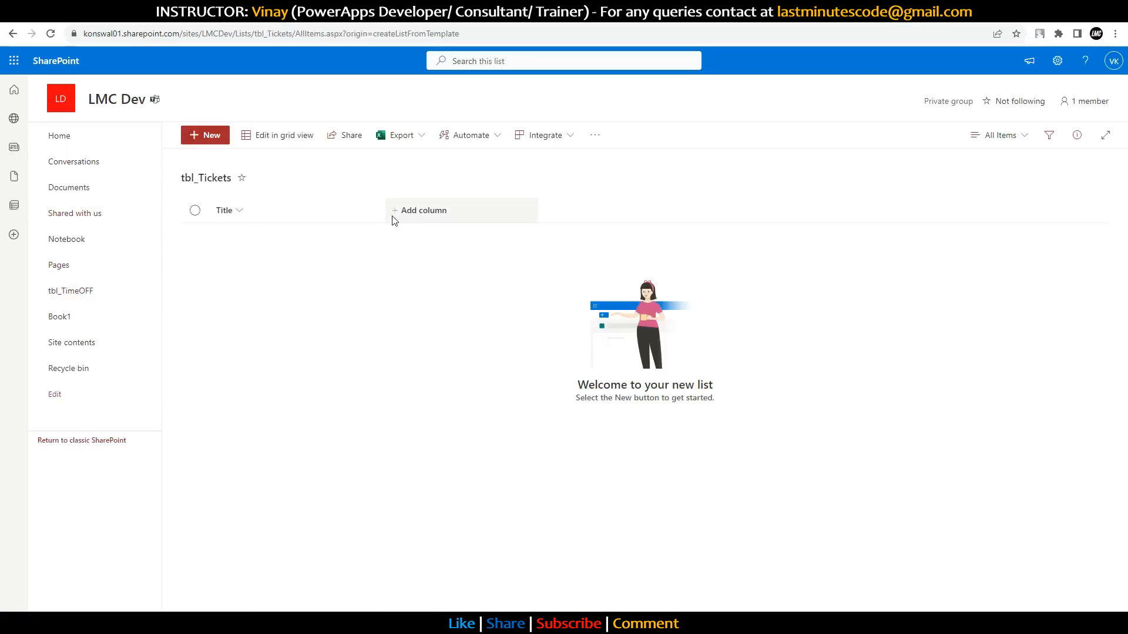
Step: Narrow the Title column and add a Number column named Index_ID
{"action": "left_click_drag", "start_coordinate": [383, 211], "coordinate": [252, 216]}
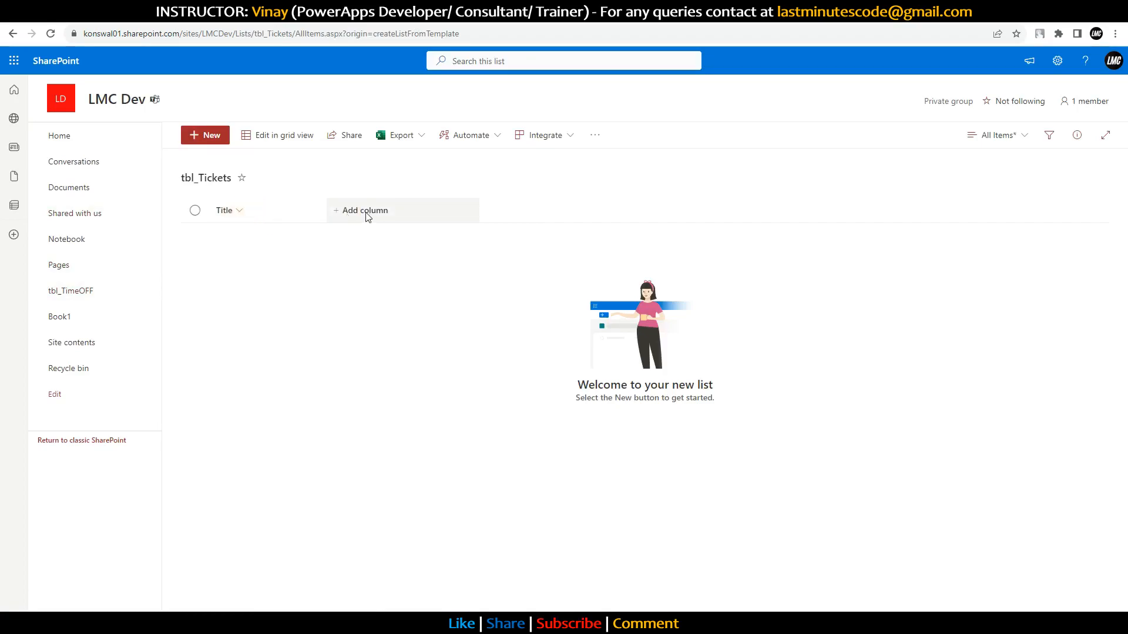
{"action": "left_click_drag", "start_coordinate": [326, 207], "coordinate": [303, 210]}
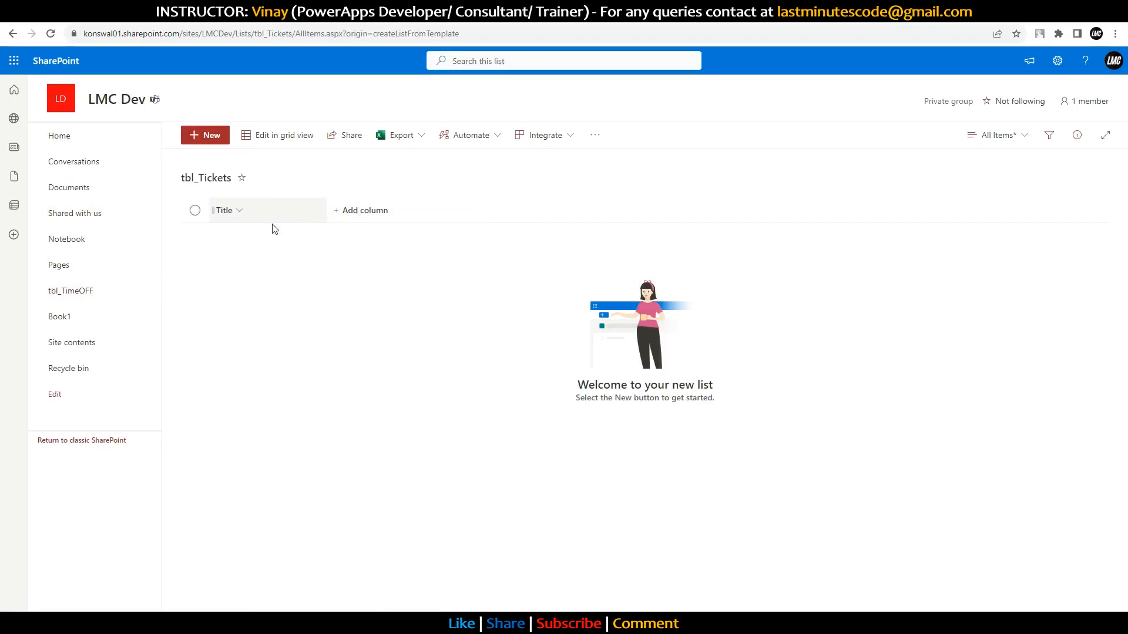
{"action": "left_click", "coordinate": [359, 215]}
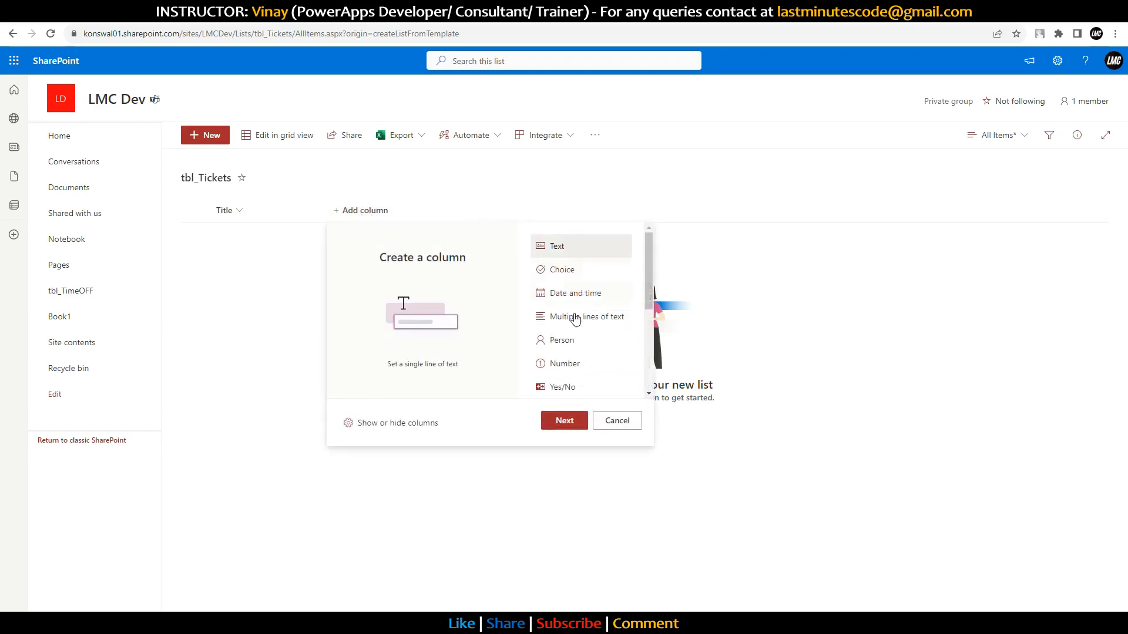
{"action": "scroll", "coordinate": [562, 376], "scroll_direction": "down", "scroll_amount": 3}
{"action": "scroll", "coordinate": [581, 360], "scroll_direction": "up", "scroll_amount": 3}
{"action": "left_click", "coordinate": [579, 361]}
{"action": "left_click", "coordinate": [566, 419]}
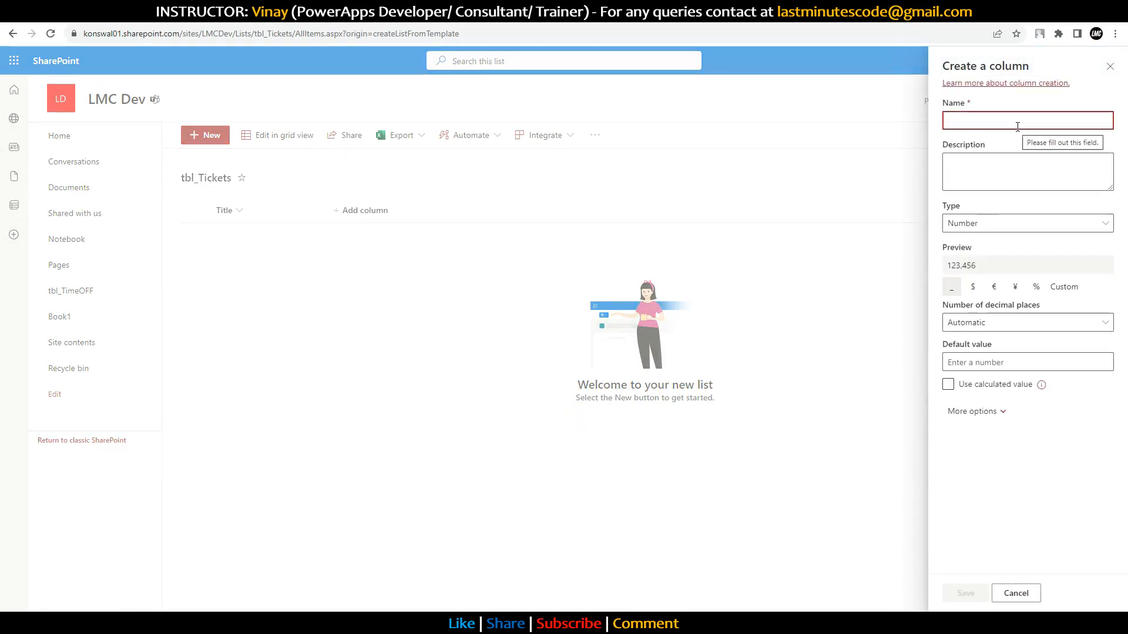
{"action": "type", "text": "Index_ID"}
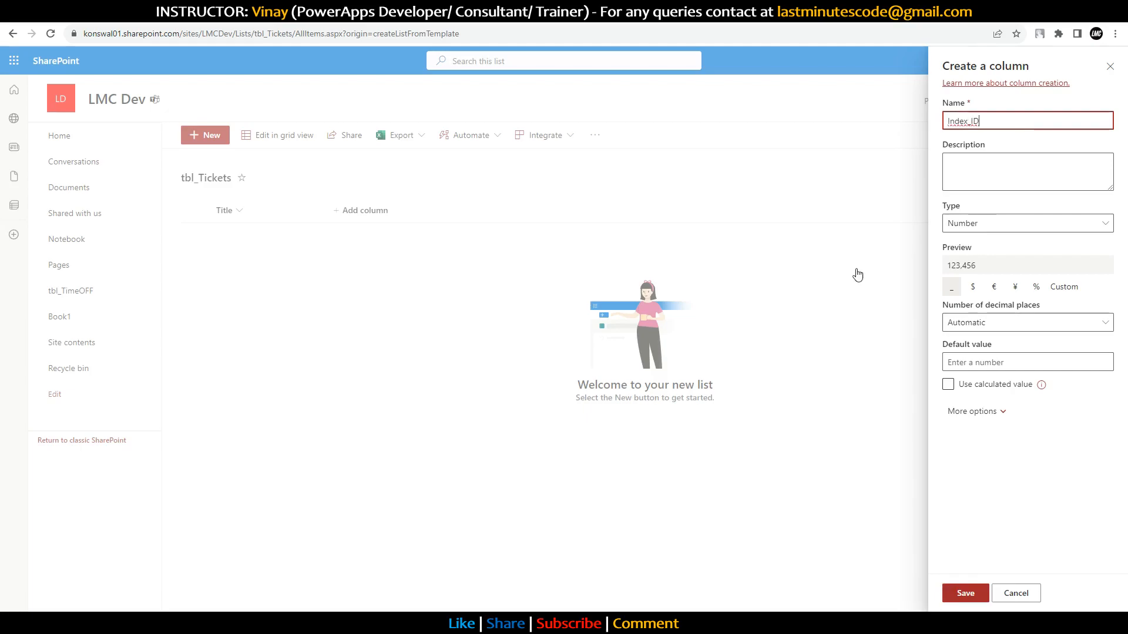
{"action": "left_click", "coordinate": [961, 594]}
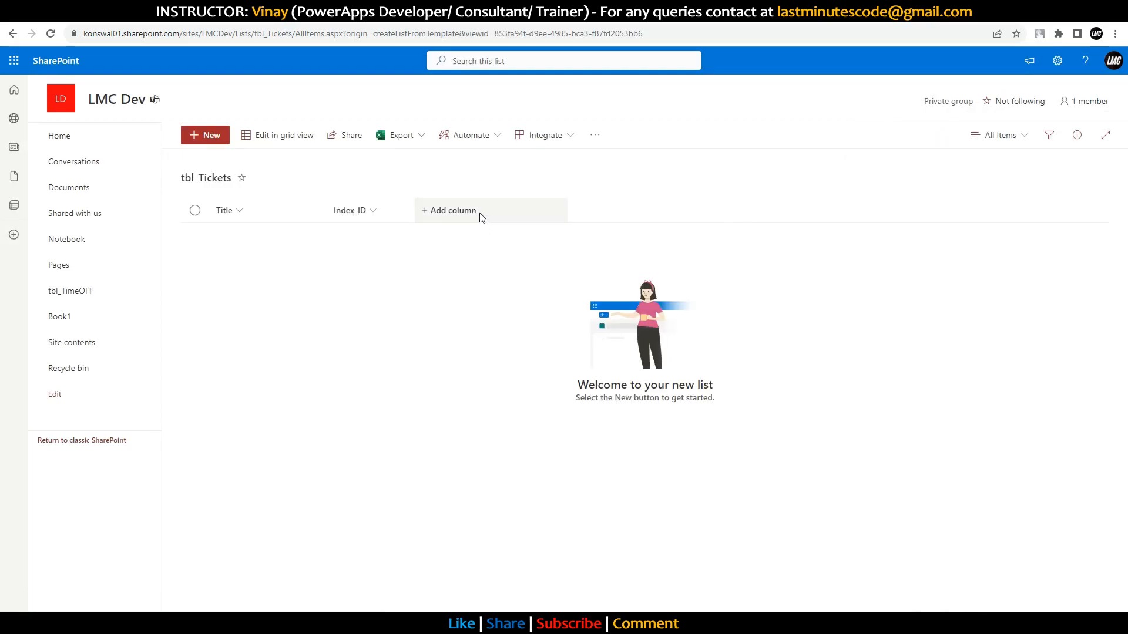
Step: Start a Department text column, check the app's Department values, then discard it
{"action": "left_click", "coordinate": [481, 216]}
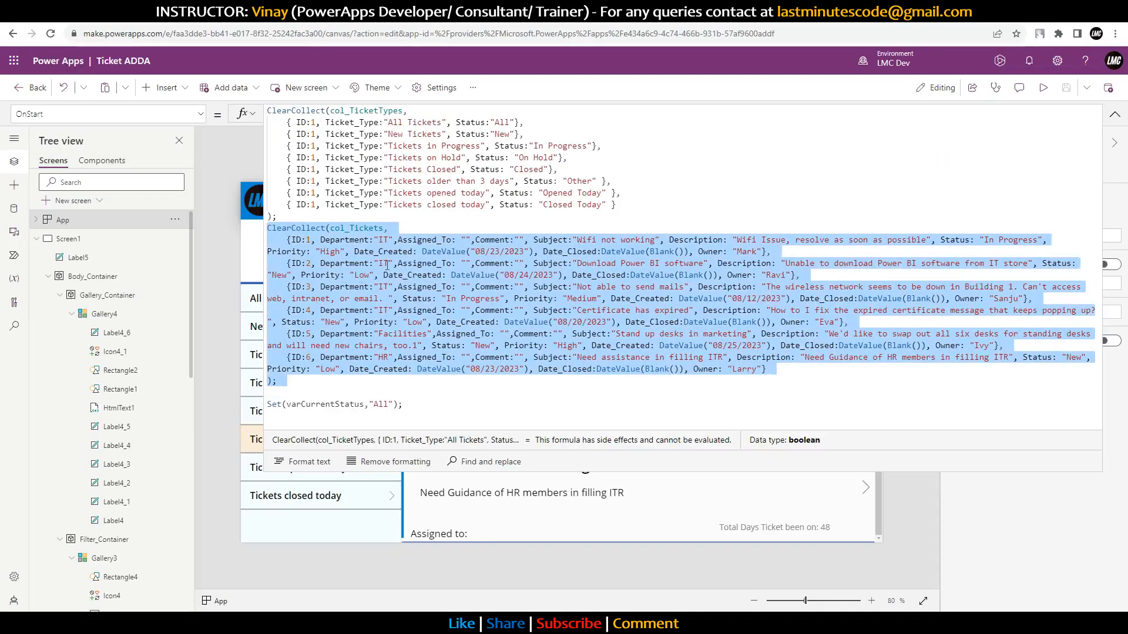
{"action": "left_click", "coordinate": [419, 223]}
{"action": "left_click", "coordinate": [376, 239]}
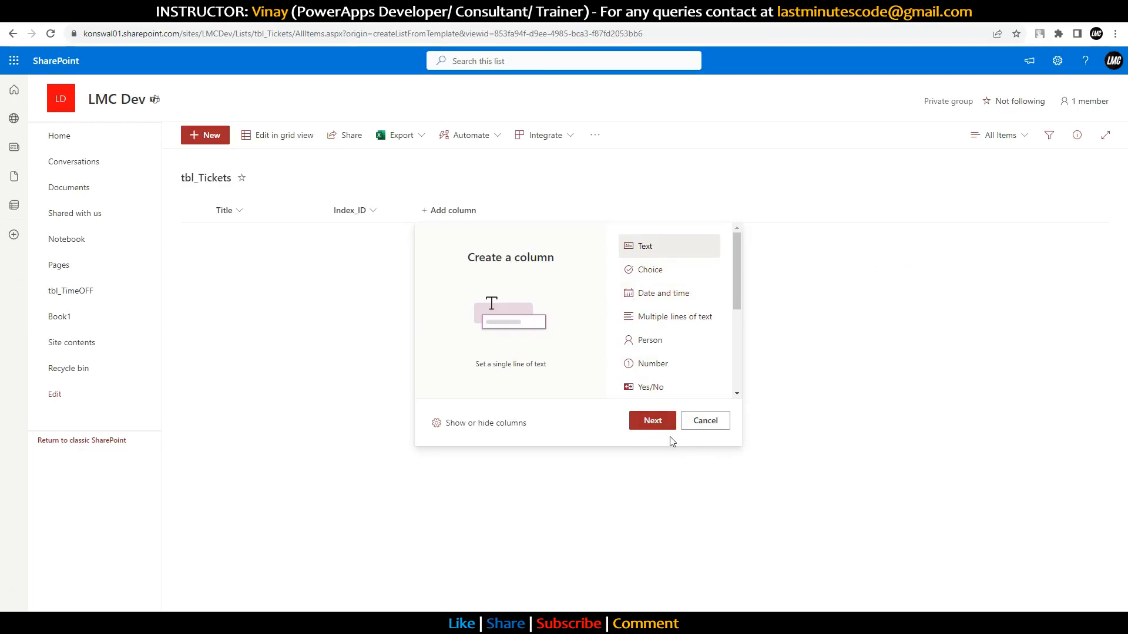
{"action": "left_click", "coordinate": [653, 420]}
{"action": "type", "text": "Department"}
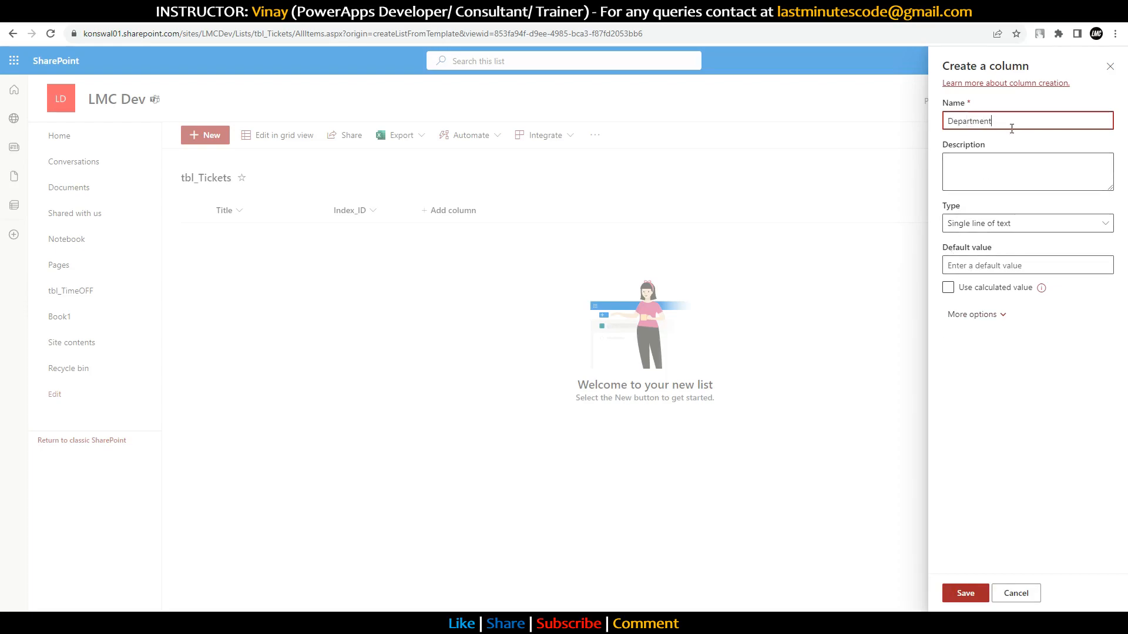
{"action": "left_click", "coordinate": [1109, 67]}
Step: Start a Department choice column, renaming the first two choices to IT and HR
{"action": "left_click", "coordinate": [456, 211]}
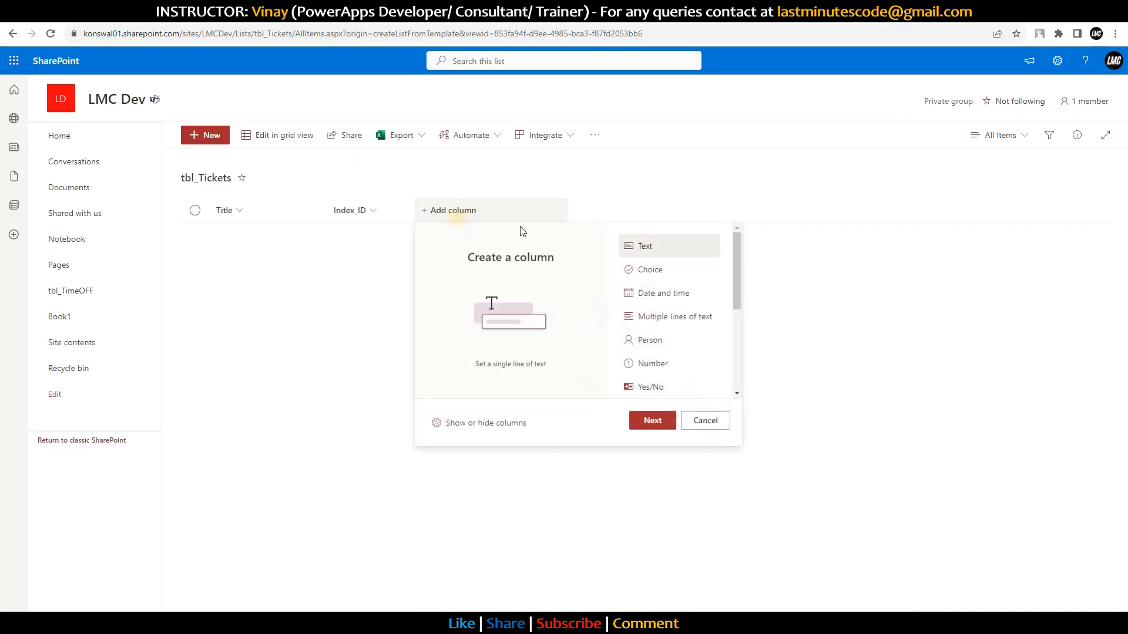
{"action": "left_click", "coordinate": [670, 272]}
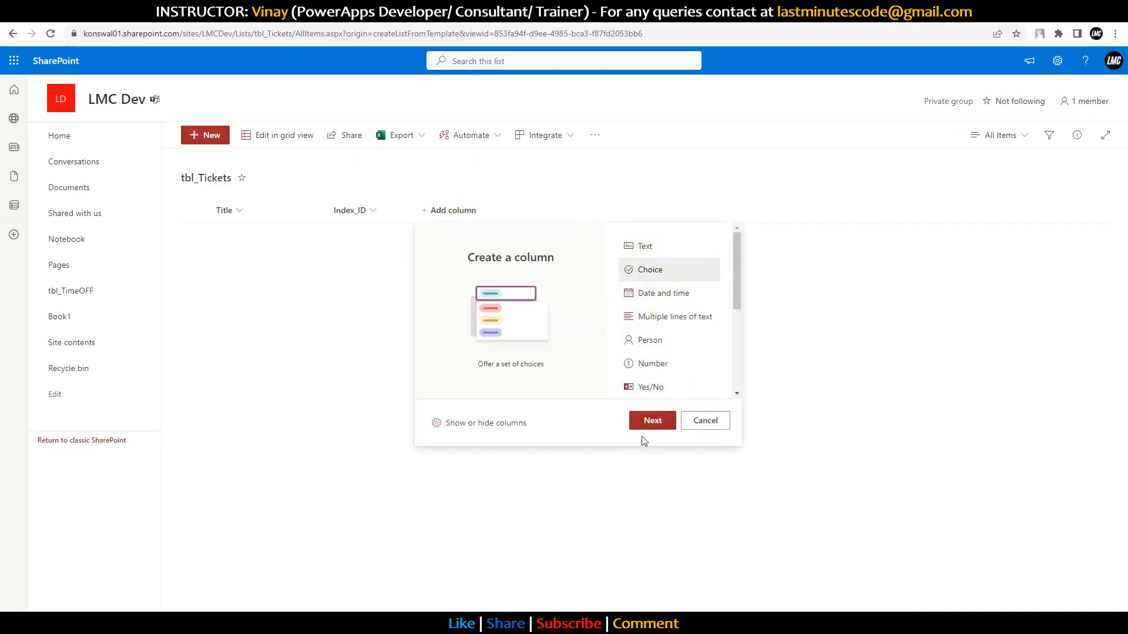
{"action": "left_click", "coordinate": [653, 420]}
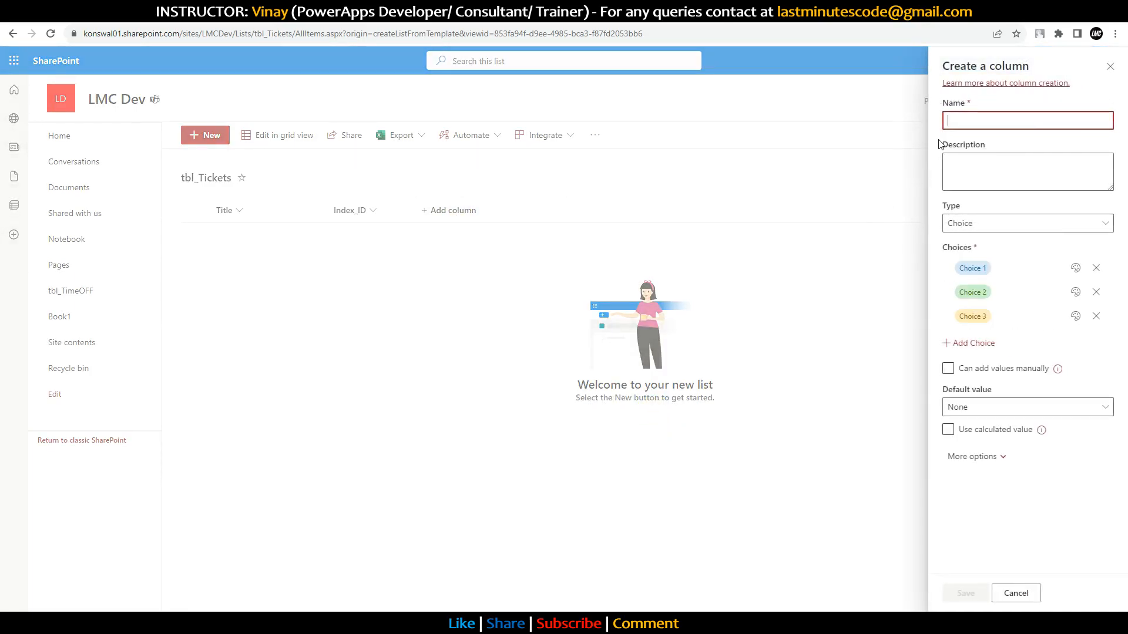
{"action": "type", "text": "Department"}
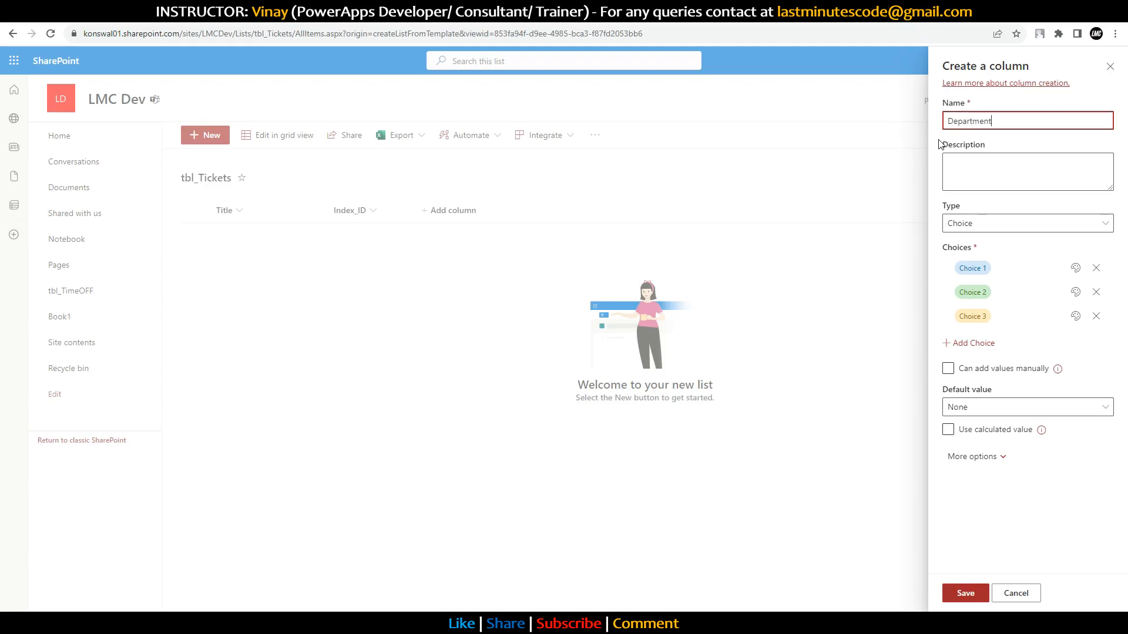
{"action": "left_click", "coordinate": [975, 267]}
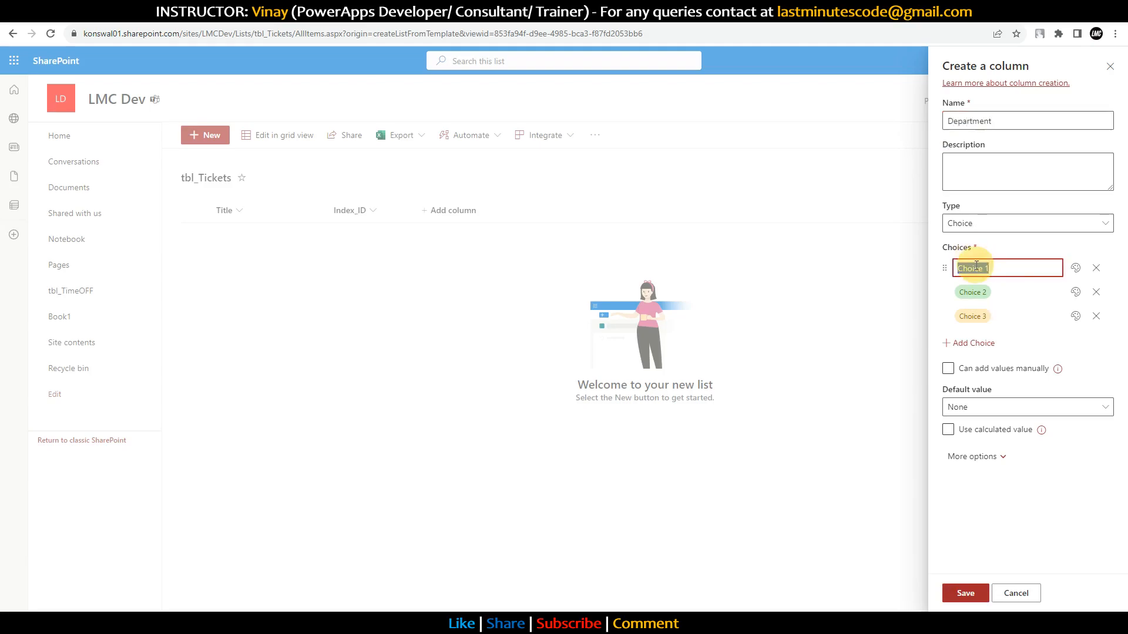
{"action": "type", "text": "IT"}
{"action": "left_click", "coordinate": [972, 292]}
{"action": "left_click_drag", "start_coordinate": [958, 292], "coordinate": [968, 292]}
{"action": "key", "text": "ctrl+a"}
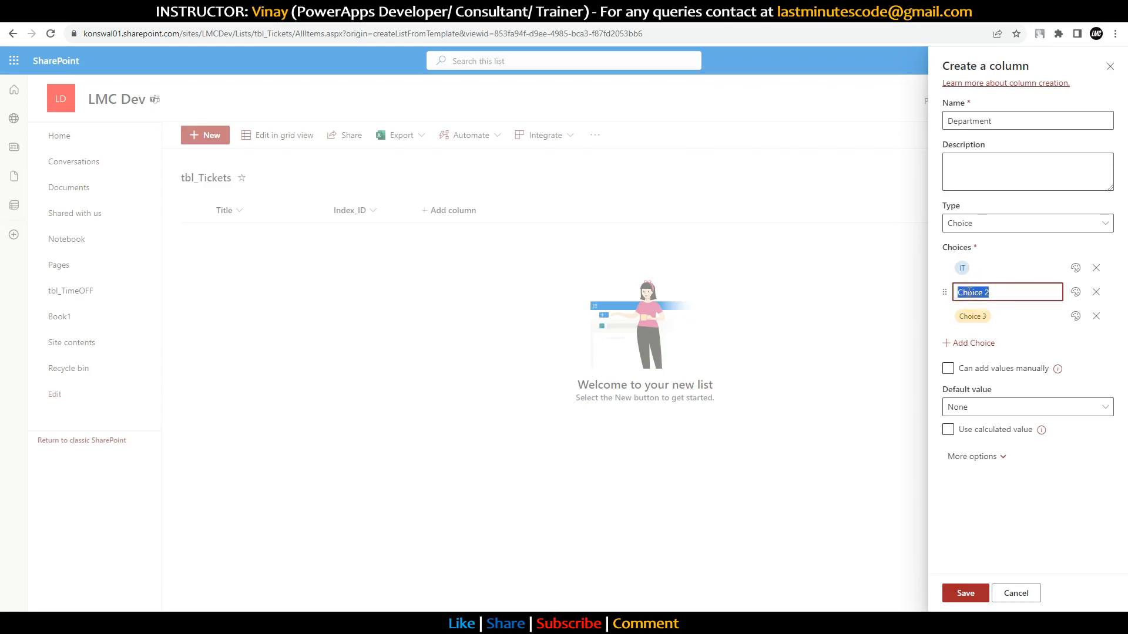
{"action": "type", "text": "HR"}
Step: Add Facilities and Management as the remaining choices and save the Department column
{"action": "left_click", "coordinate": [969, 318]}
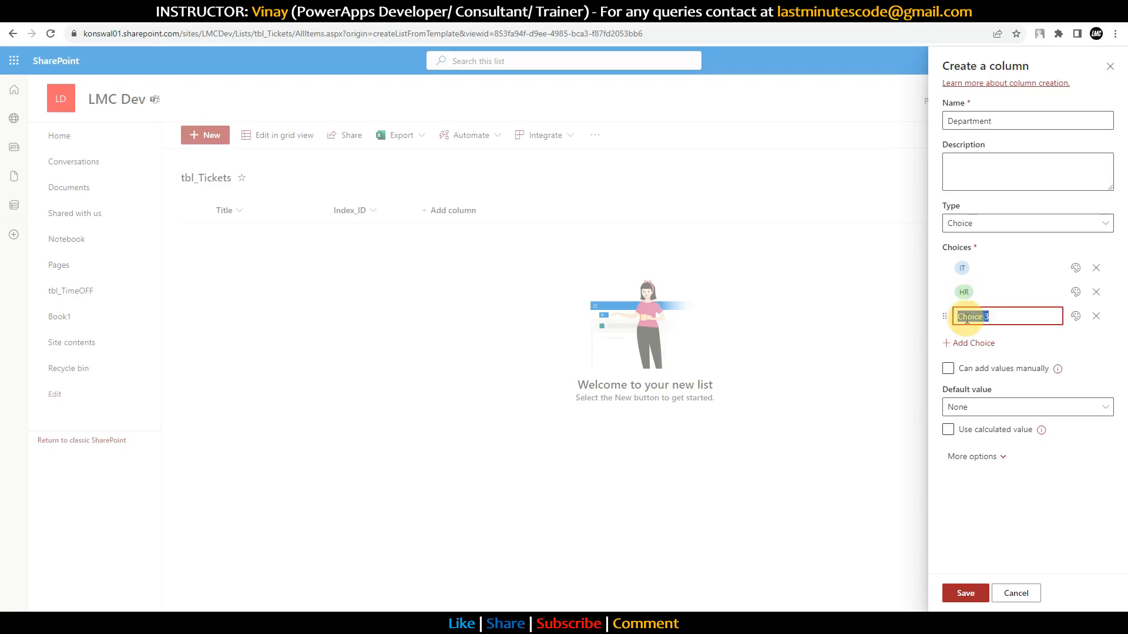
{"action": "type", "text": "Facilities"}
{"action": "left_click", "coordinate": [969, 344]}
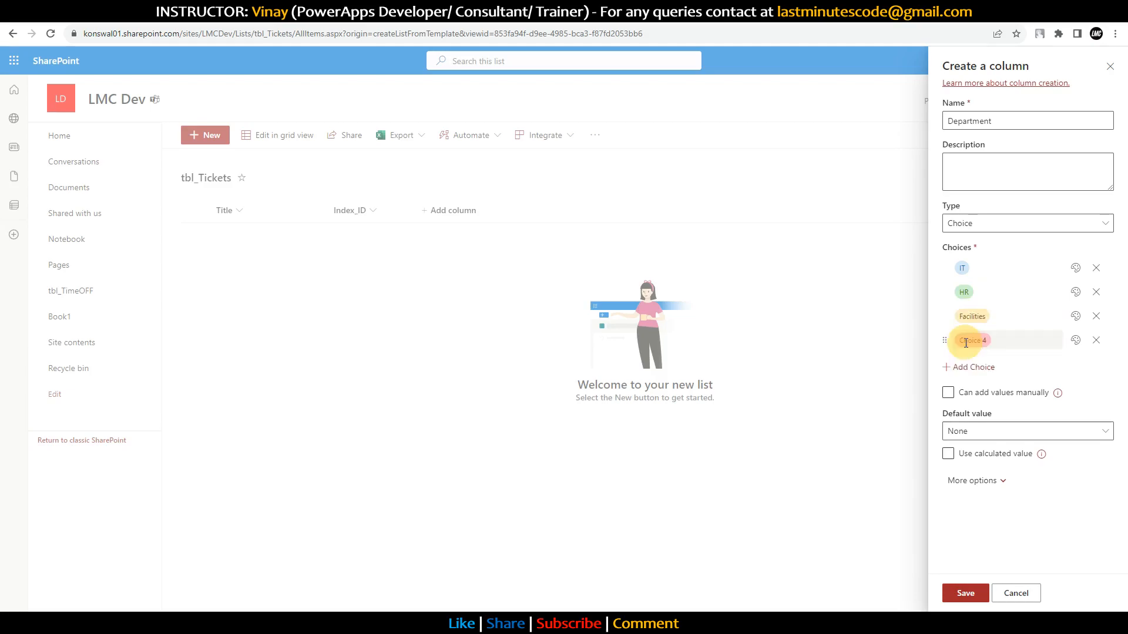
{"action": "left_click", "coordinate": [970, 342]}
{"action": "type", "text": "Management"}
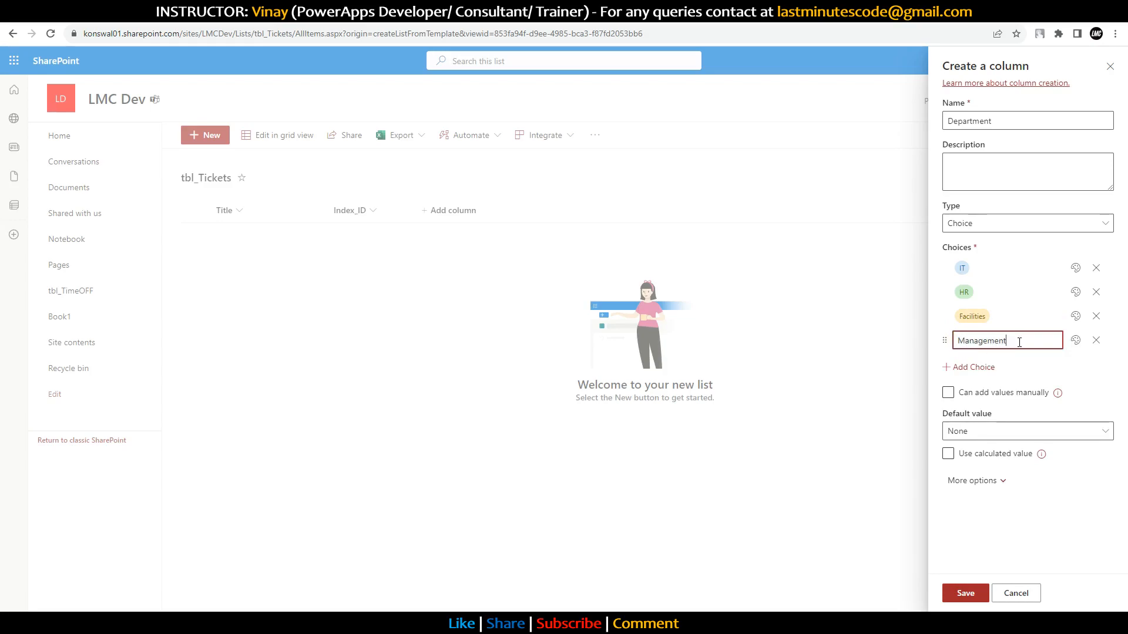
{"action": "key", "text": "Return"}
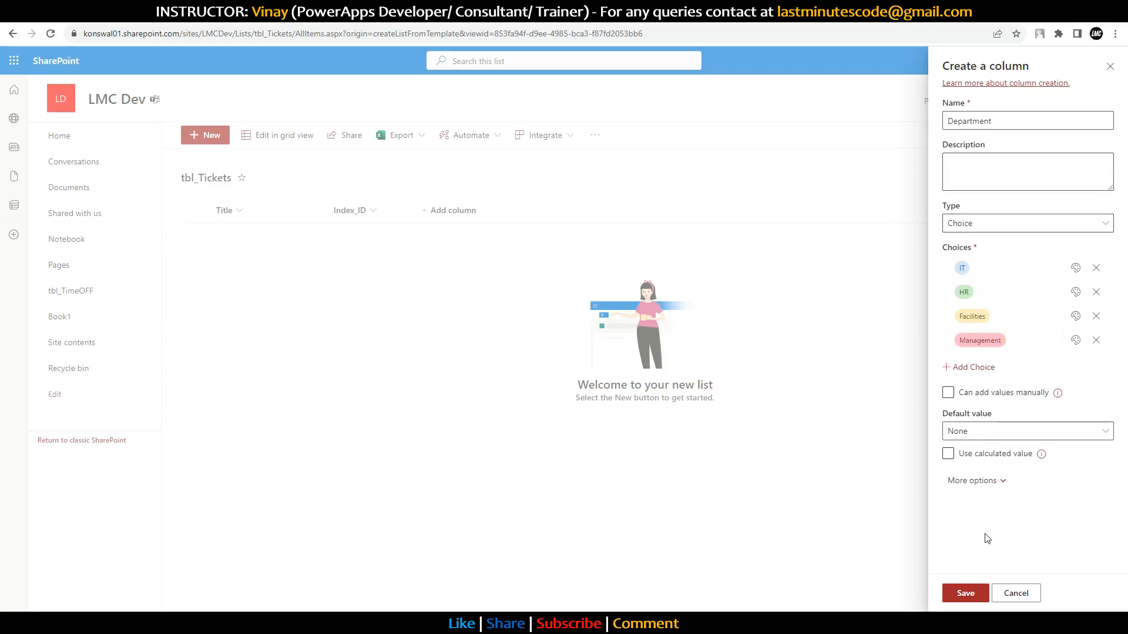
{"action": "left_click", "coordinate": [964, 596]}
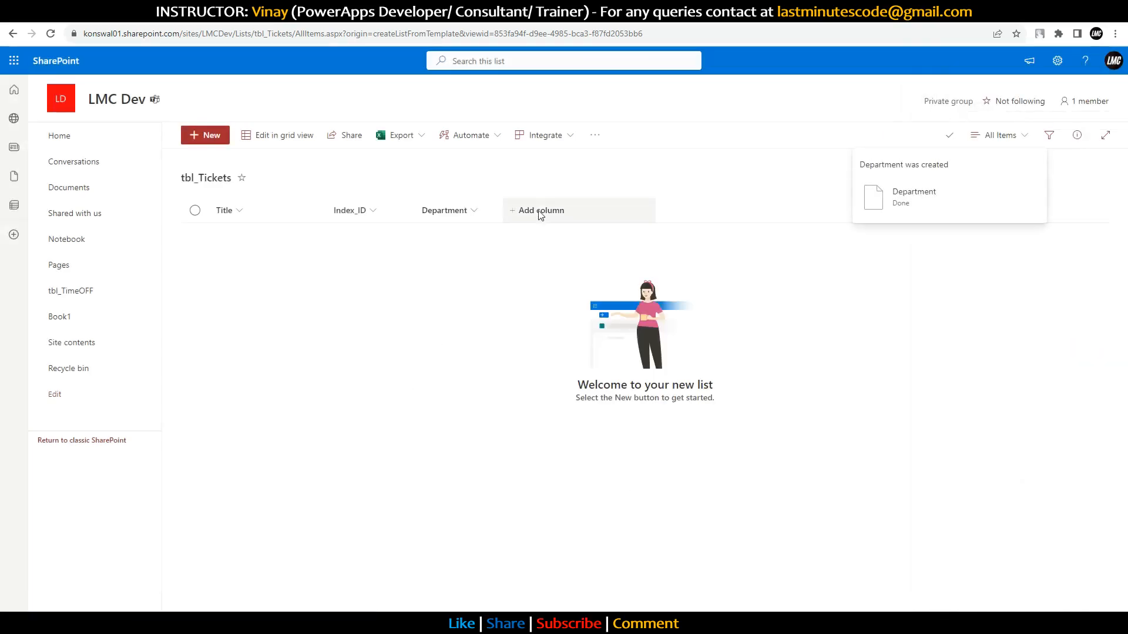
Step: Add a single line of text column named Assigned To
{"action": "left_click", "coordinate": [537, 209]}
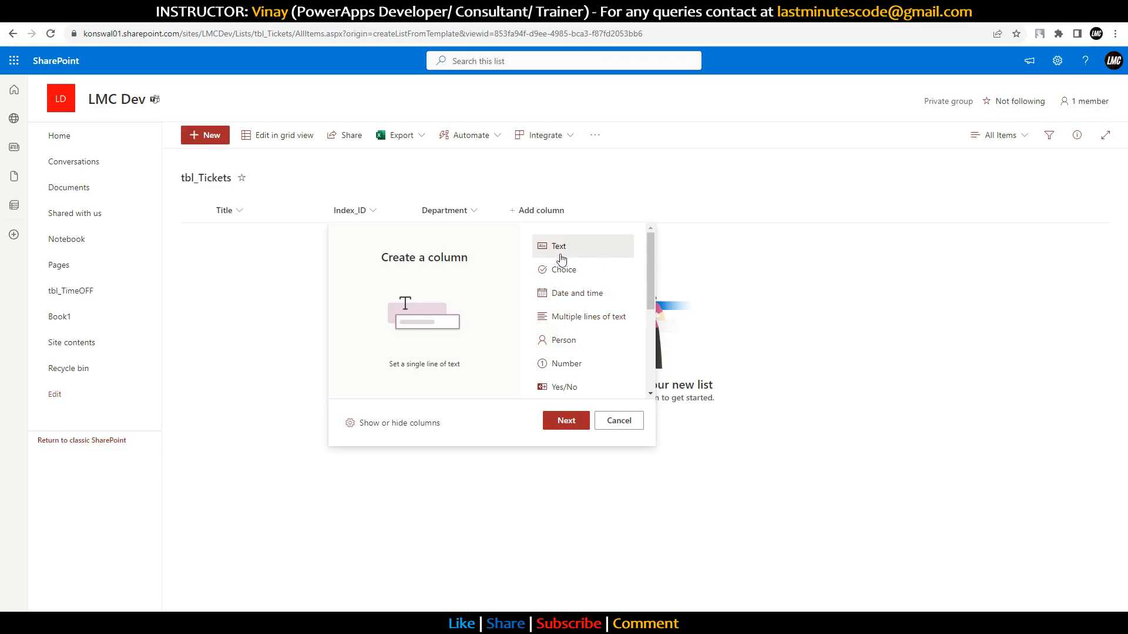
{"action": "left_click", "coordinate": [577, 420]}
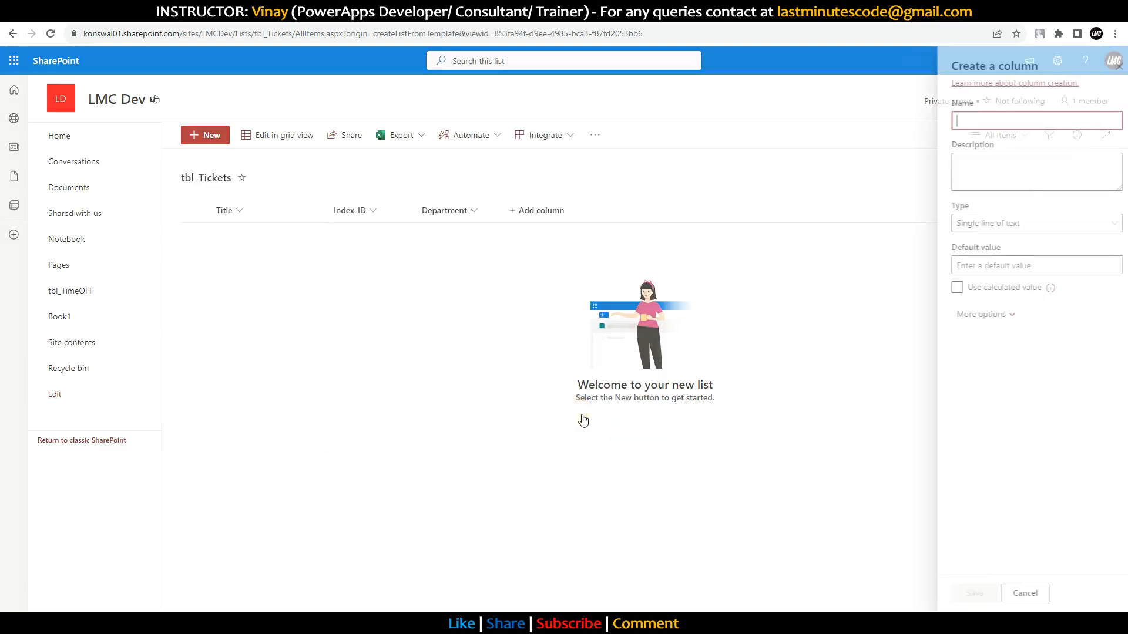
{"action": "type", "text": "Assigned TO"}
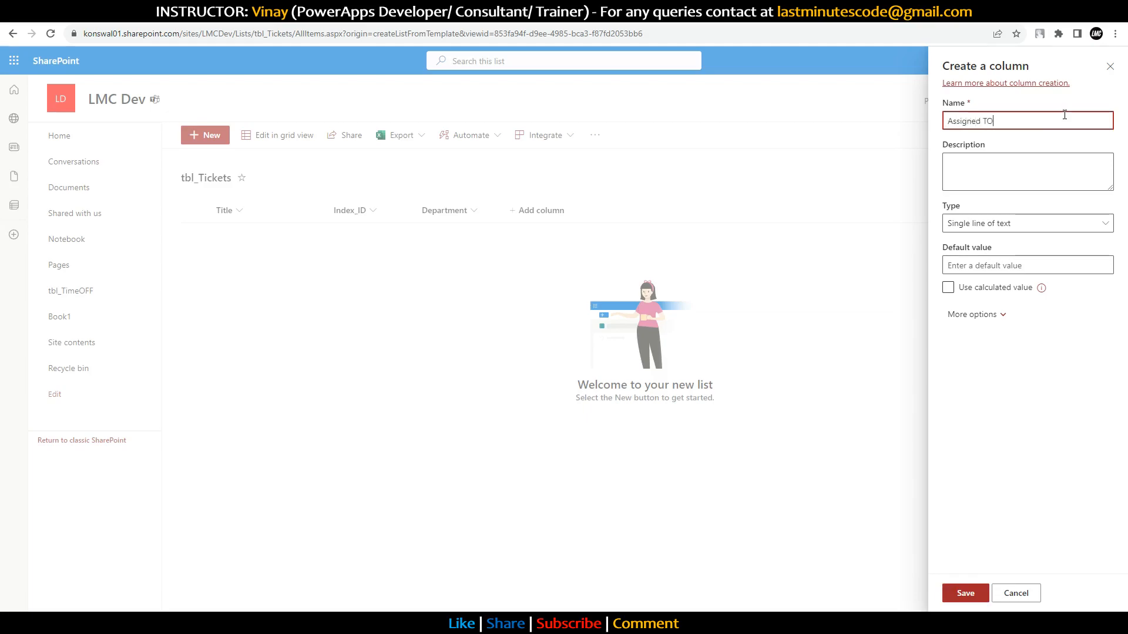
{"action": "key", "text": "BackSpace"}
{"action": "left_click", "coordinate": [958, 595]}
Step: Add a multiple lines of text column named Comment
{"action": "left_click", "coordinate": [616, 211]}
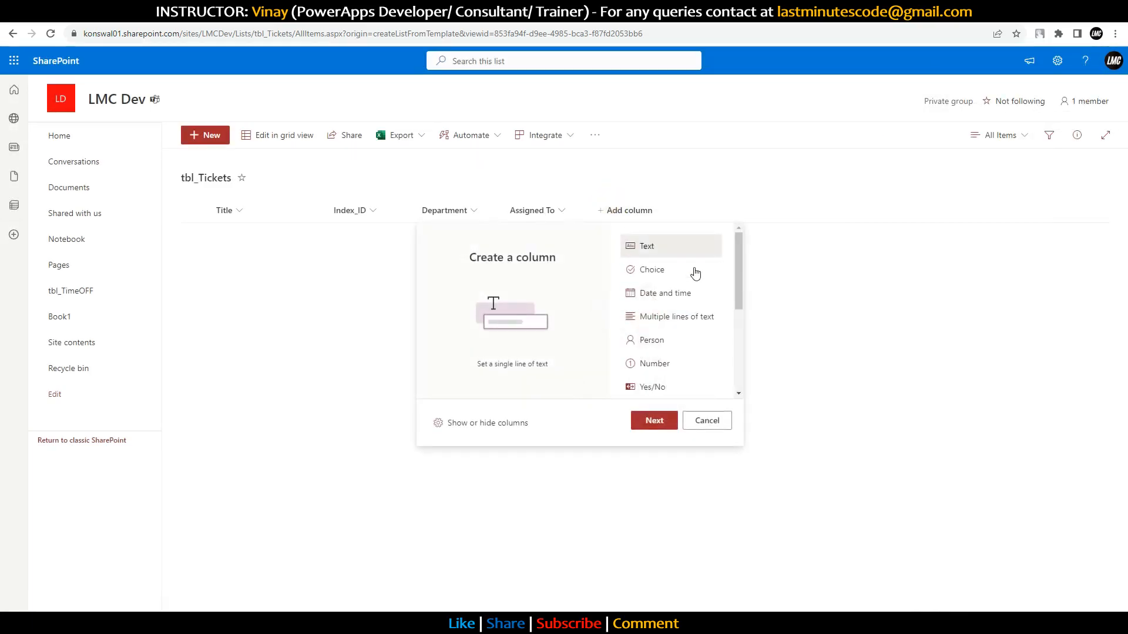
{"action": "left_click", "coordinate": [665, 323]}
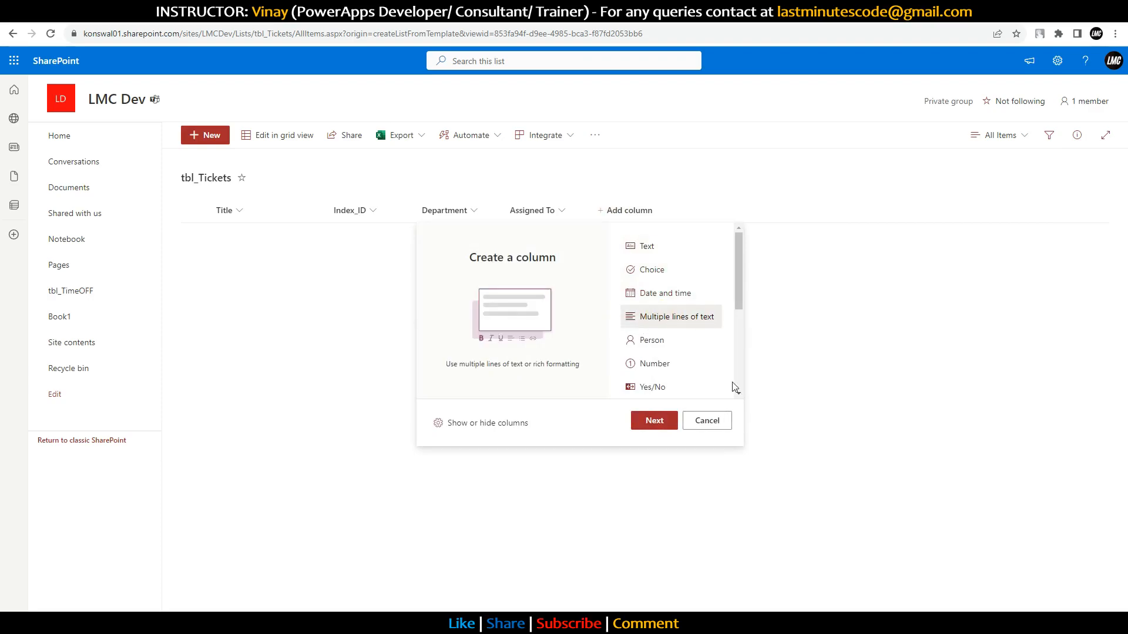
{"action": "left_click", "coordinate": [654, 421]}
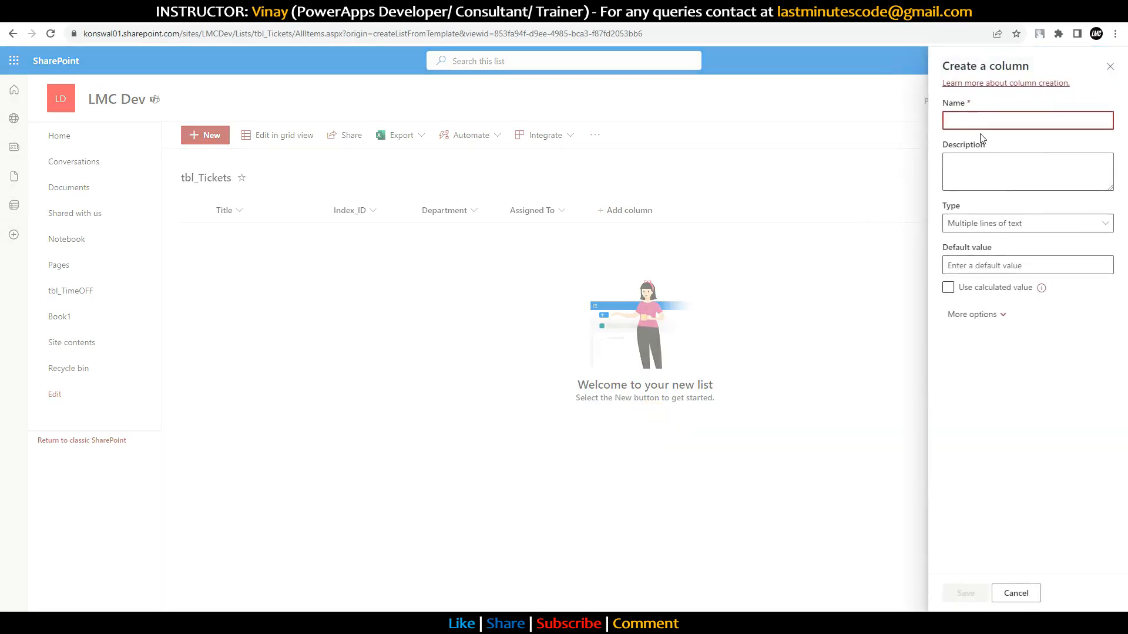
{"action": "type", "text": "Comment"}
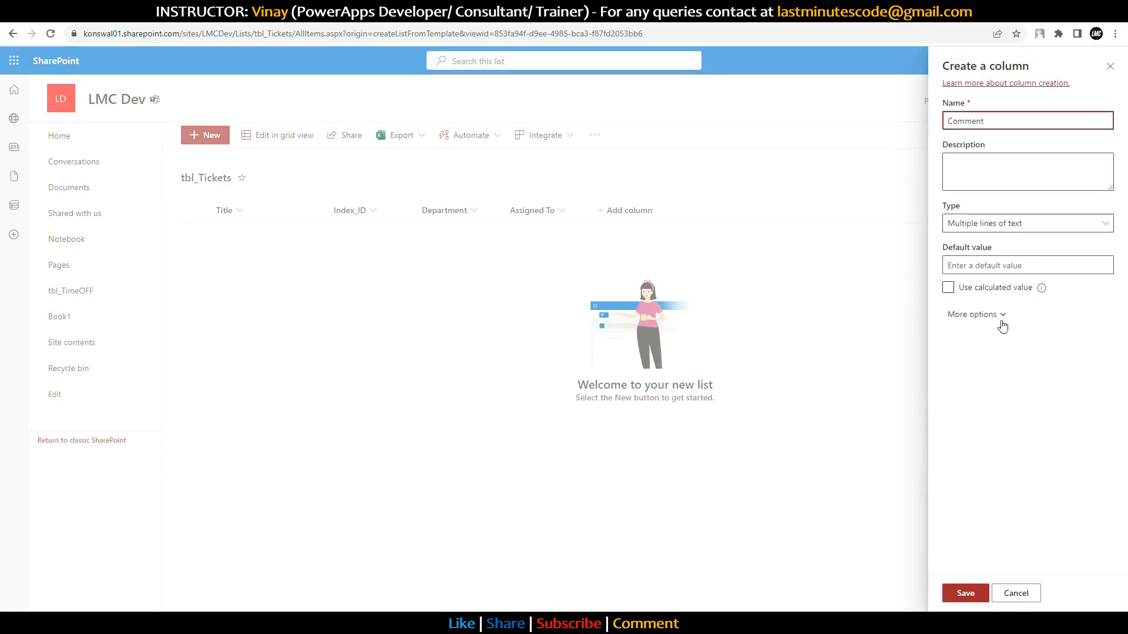
{"action": "left_click", "coordinate": [966, 593]}
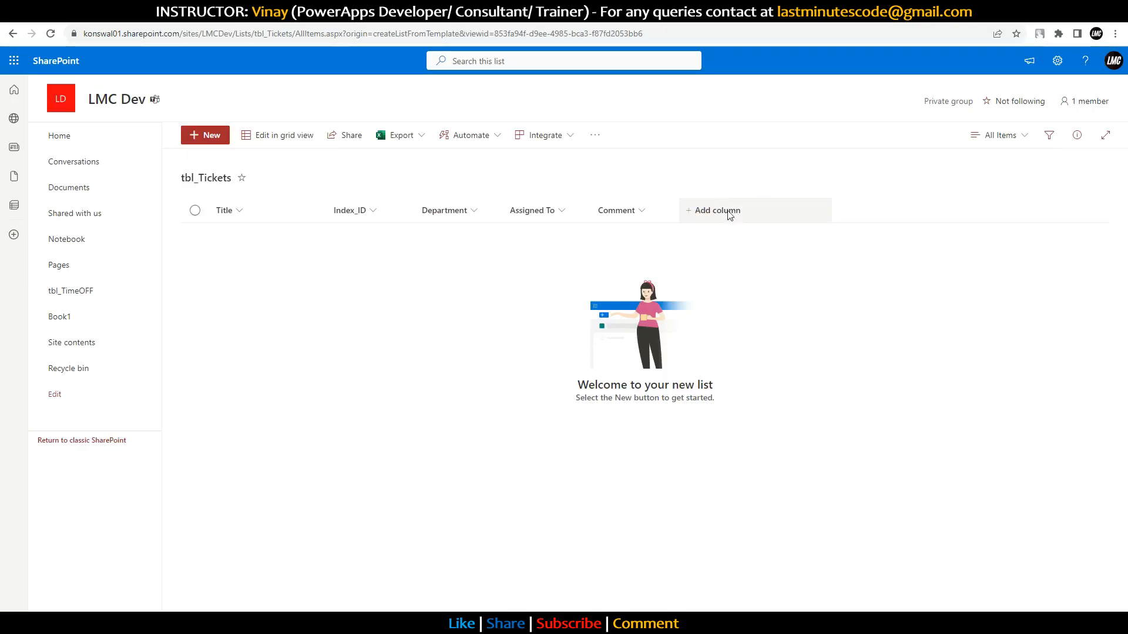
Step: Add a Subject column set to multiple lines of text
{"action": "left_click", "coordinate": [723, 216]}
{"action": "left_click", "coordinate": [749, 422]}
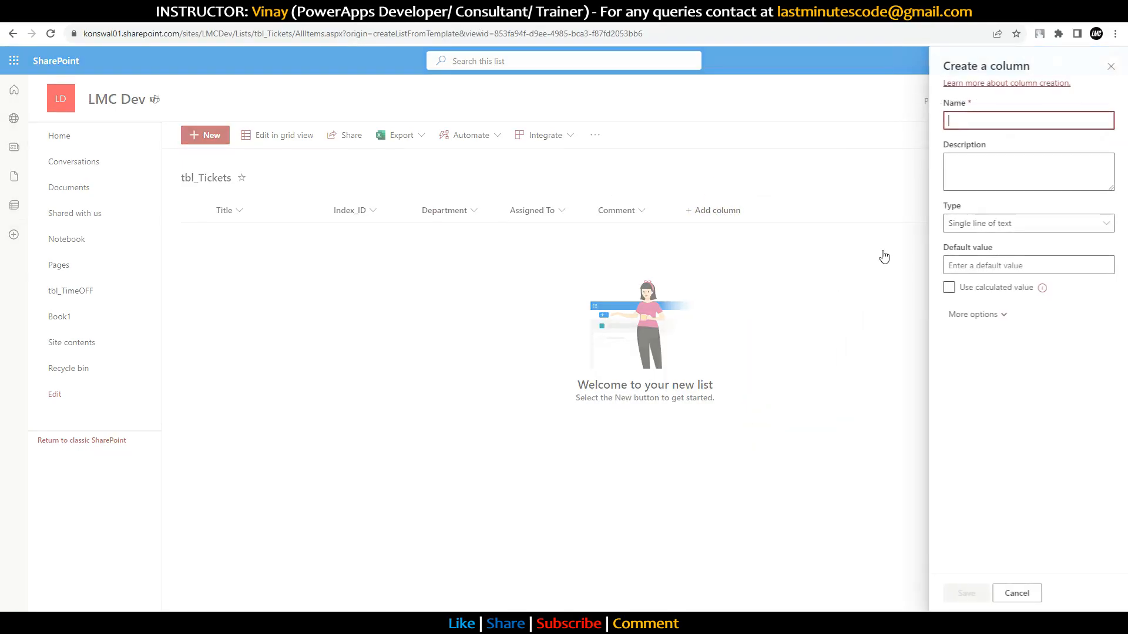
{"action": "type", "text": "Subject"}
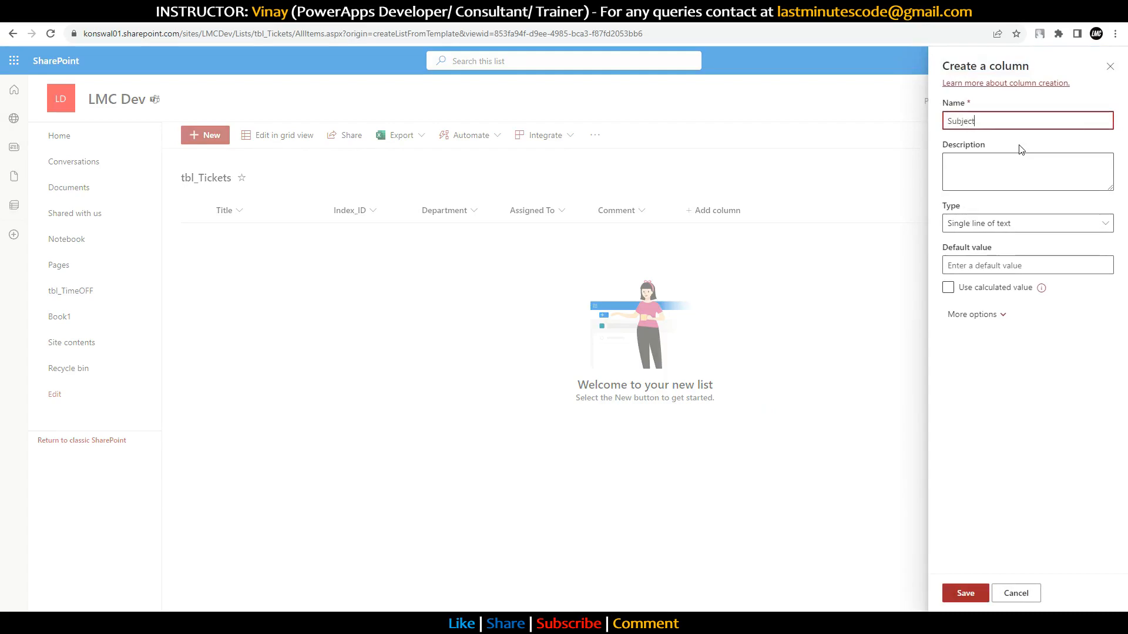
{"action": "left_click", "coordinate": [1007, 224]}
{"action": "left_click", "coordinate": [1006, 262]}
{"action": "left_click", "coordinate": [965, 593]}
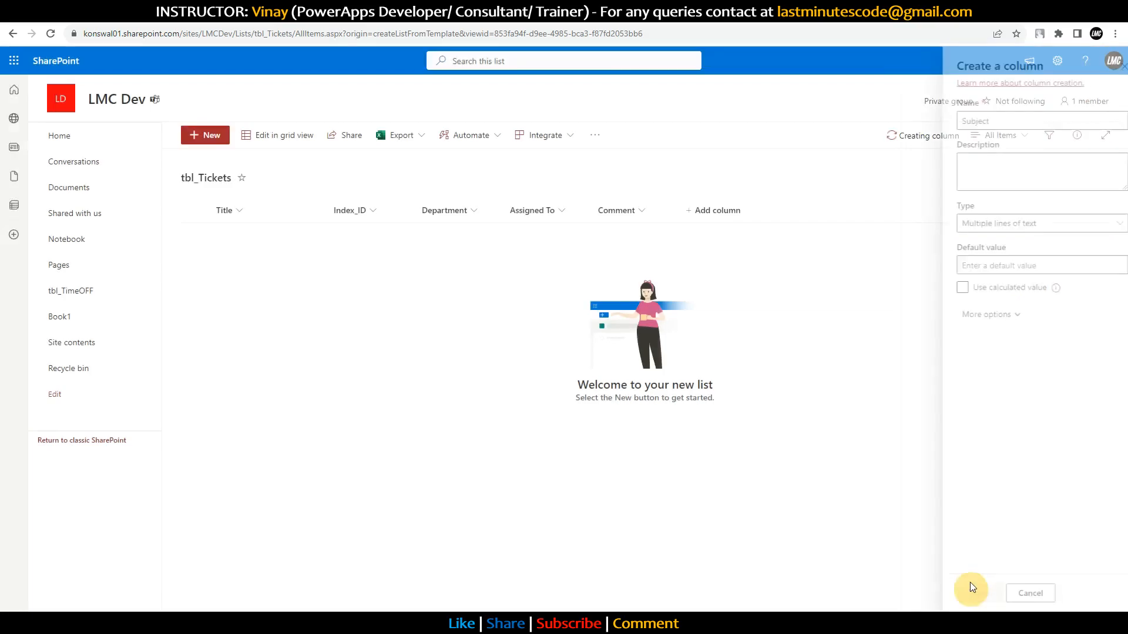
Step: Add a multiple lines of text column named Description, then check the Power Apps ticket fields
{"action": "left_click", "coordinate": [790, 210]}
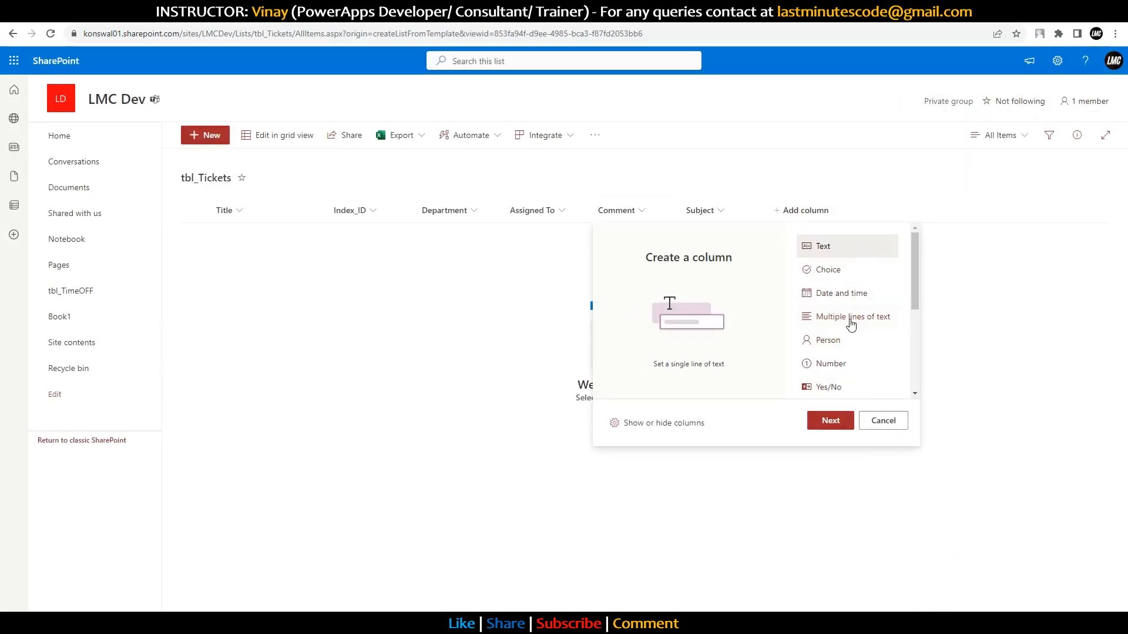
{"action": "left_click", "coordinate": [846, 317]}
{"action": "left_click", "coordinate": [831, 420]}
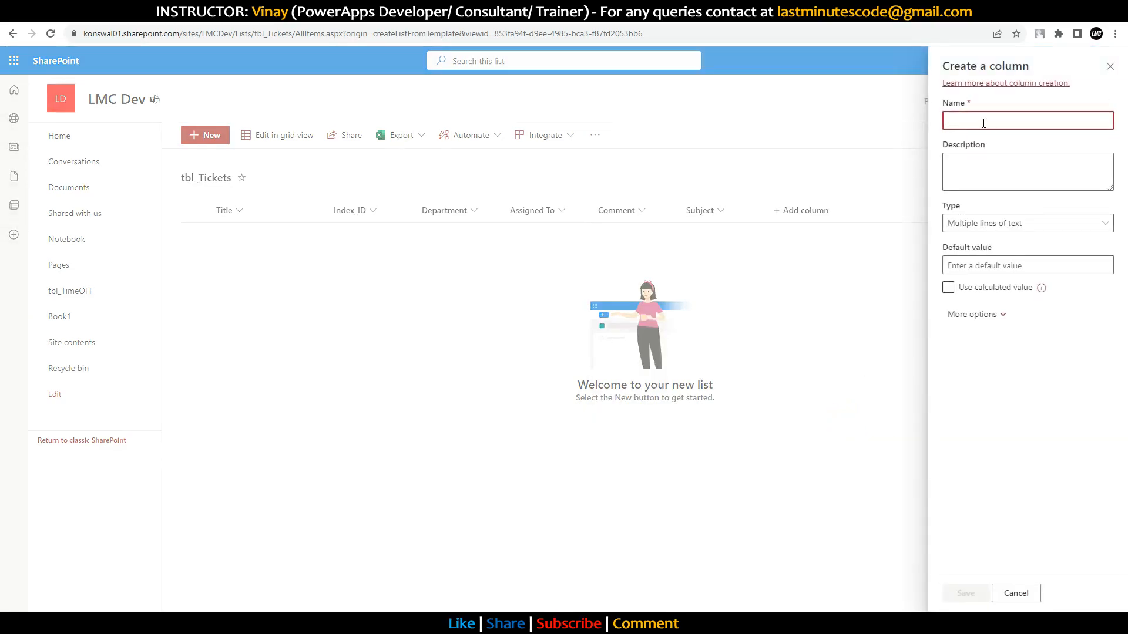
{"action": "type", "text": "Description"}
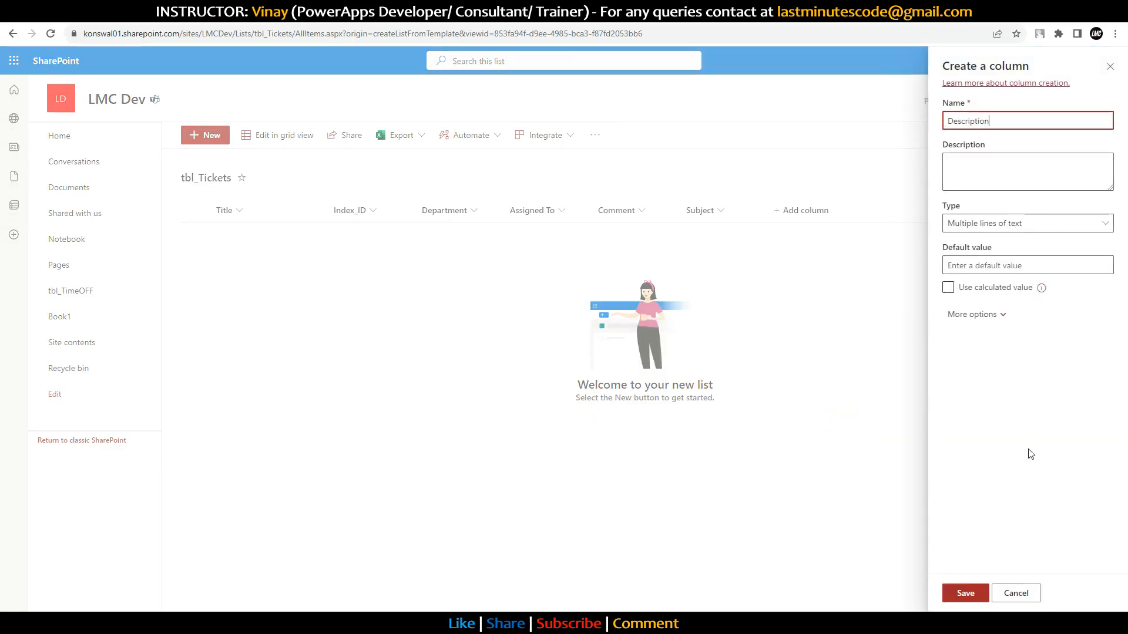
{"action": "left_click", "coordinate": [972, 593]}
{"action": "left_click", "coordinate": [195, 26]}
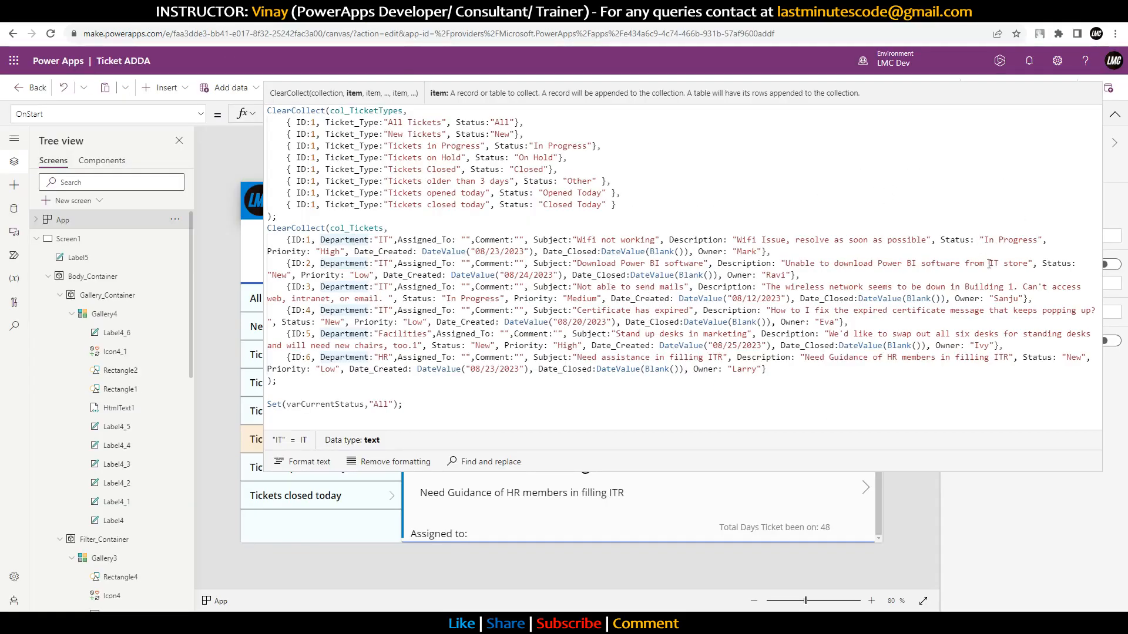
{"action": "left_click", "coordinate": [329, 14]}
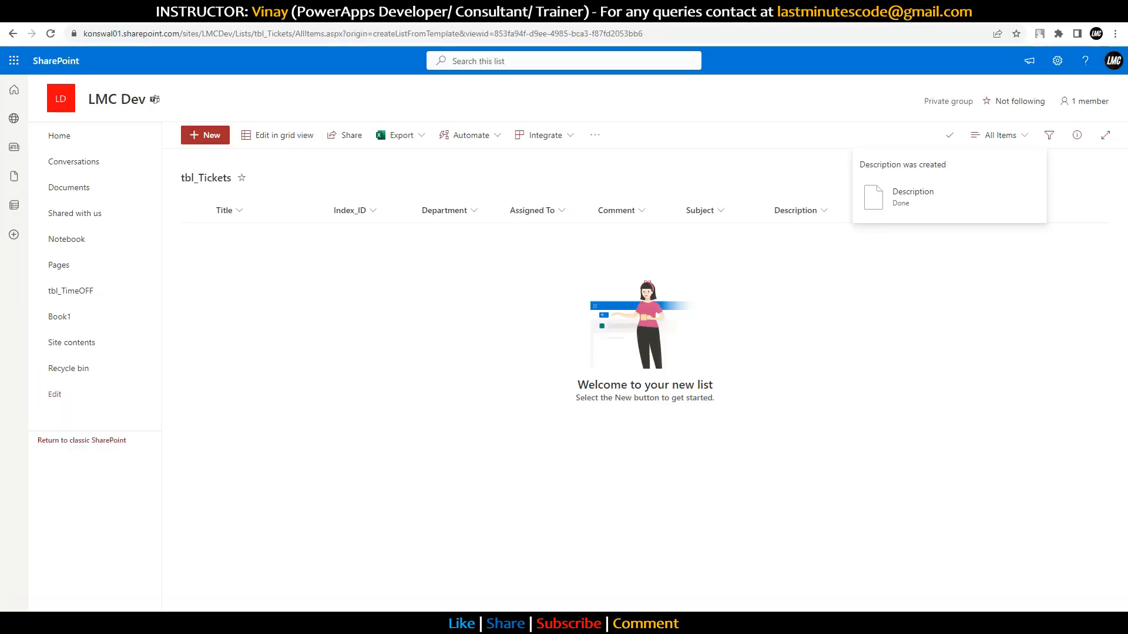
Step: Start a Status choice column with choices New and In Progress
{"action": "left_click", "coordinate": [890, 201]}
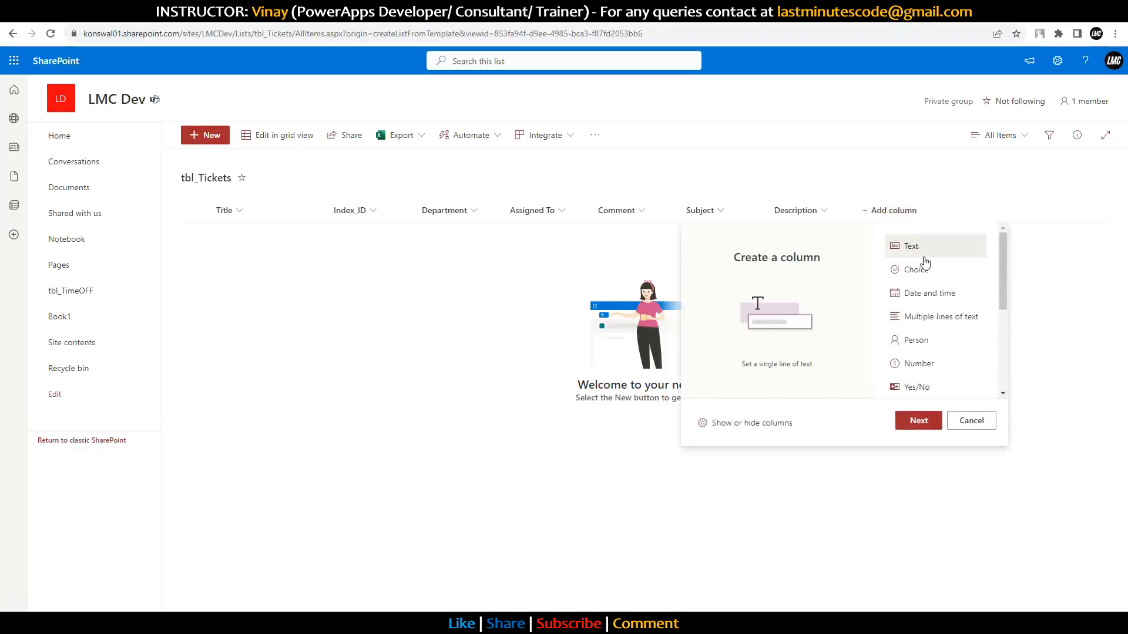
{"action": "left_click", "coordinate": [927, 271]}
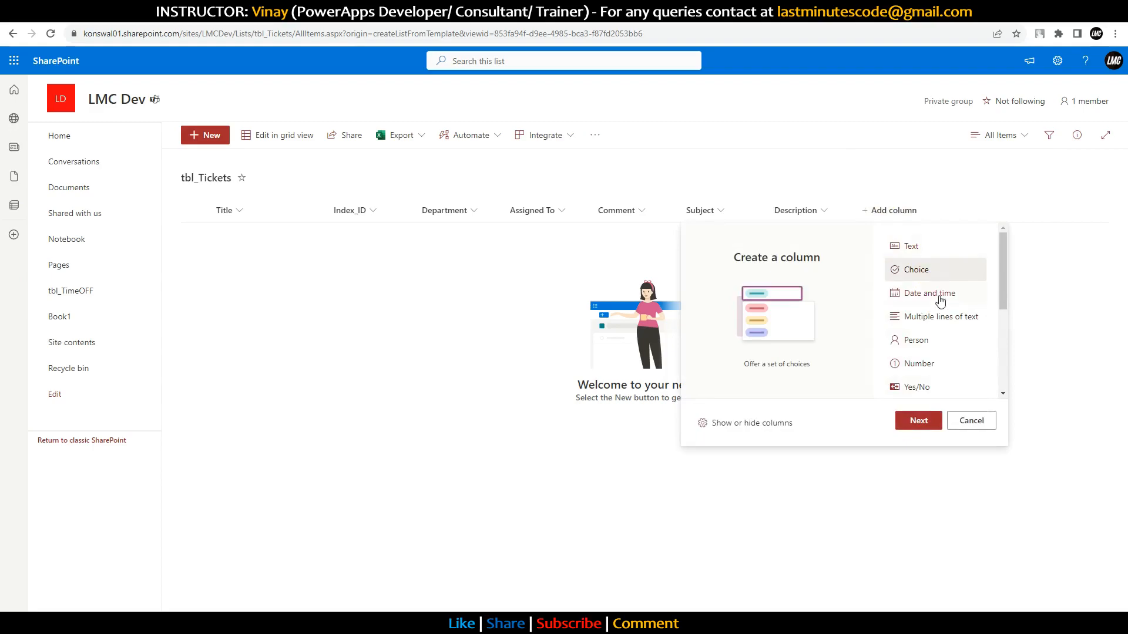
{"action": "left_click", "coordinate": [919, 420]}
{"action": "type", "text": "Status"}
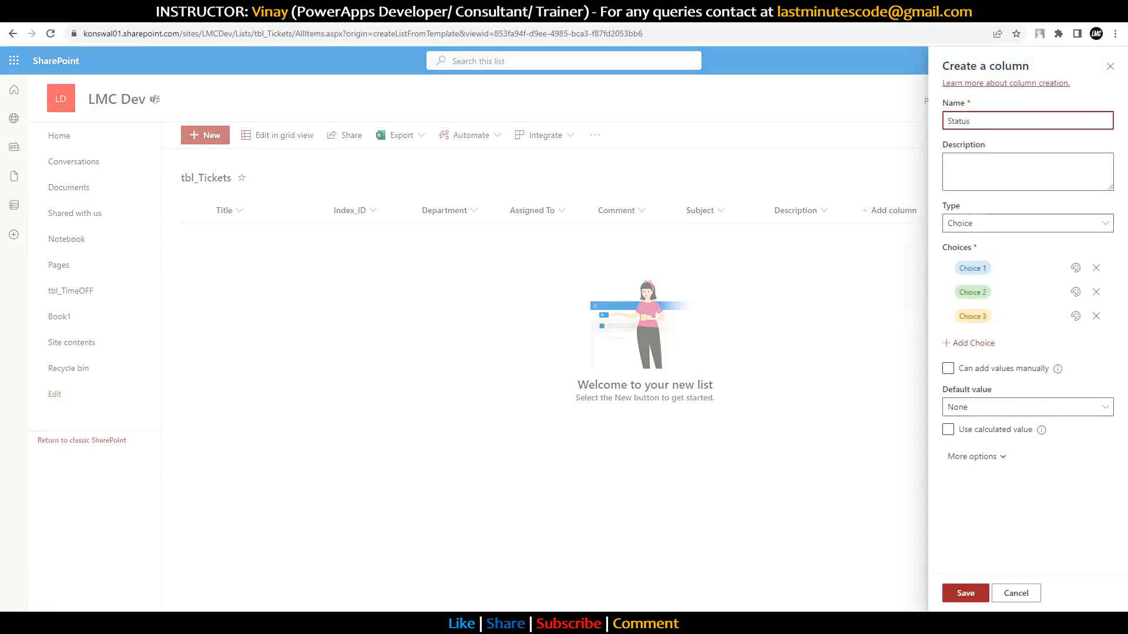
{"action": "left_click", "coordinate": [986, 268]}
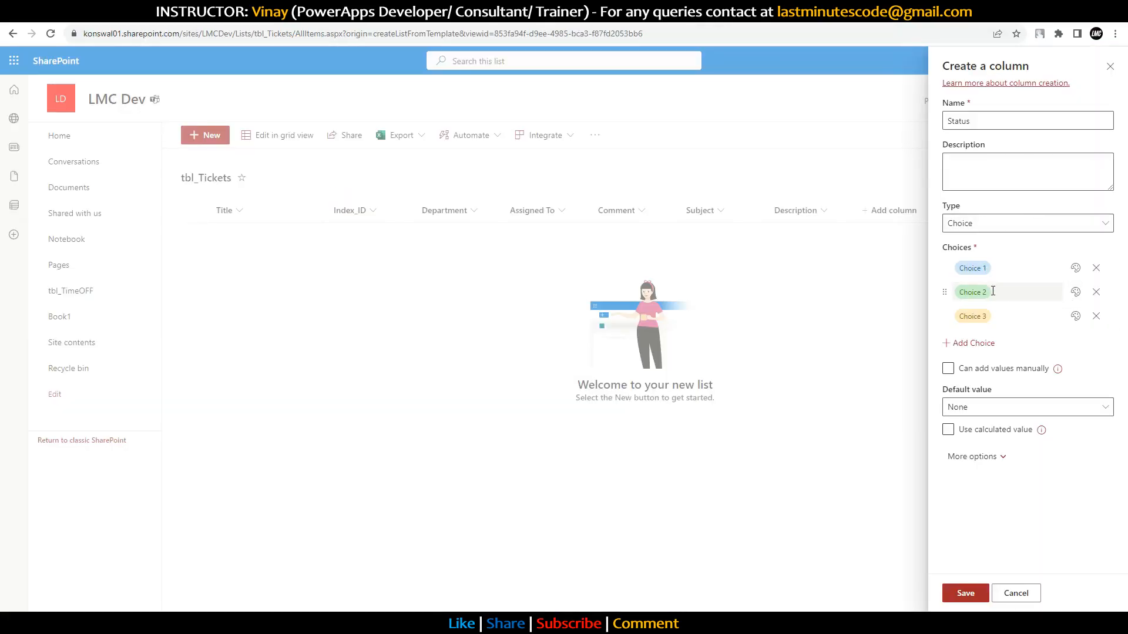
{"action": "left_click", "coordinate": [975, 269]}
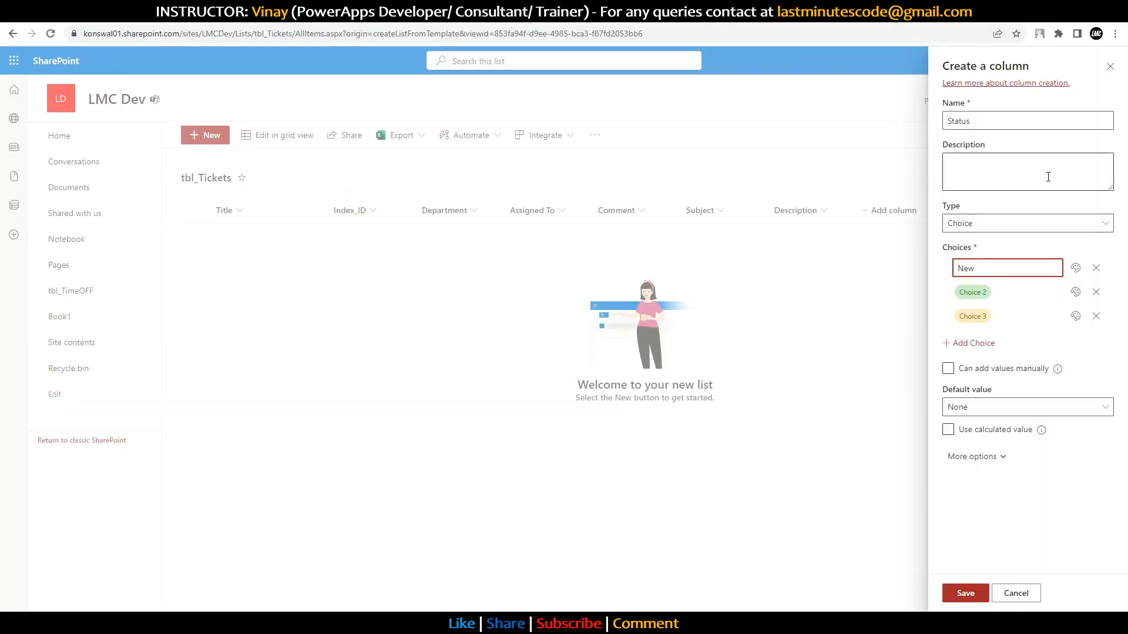
{"action": "key", "text": "Tab"}
{"action": "key", "text": "BackSpace"}
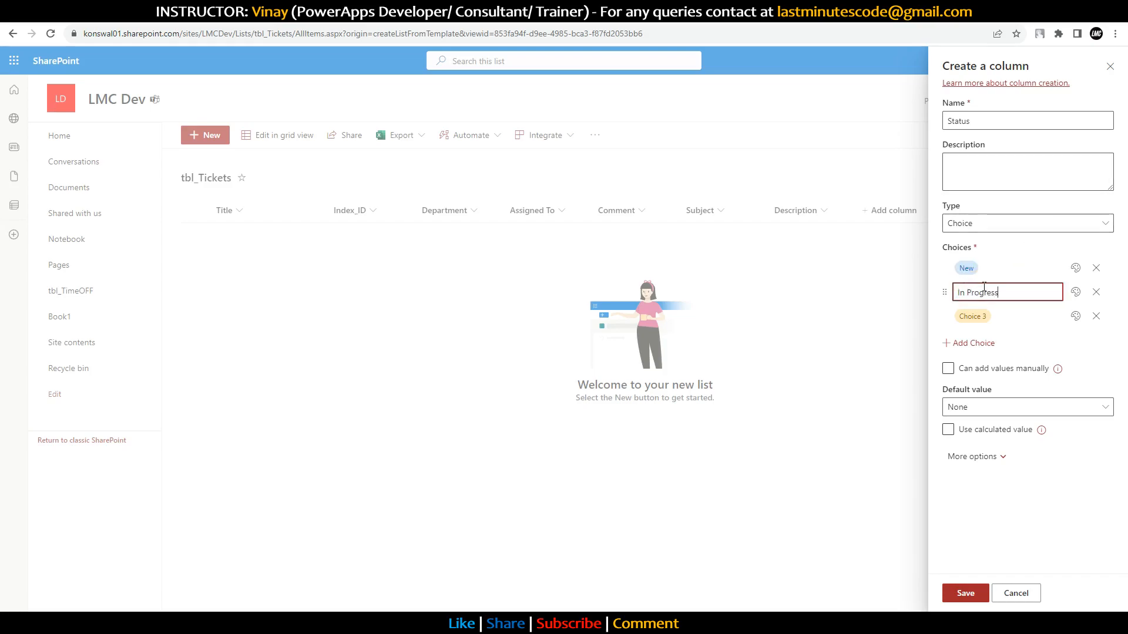
{"action": "key", "text": "Tab"}
Step: Add On Hold and Closed choices, compare with the app's status options, and save Status
{"action": "type", "text": "O"}
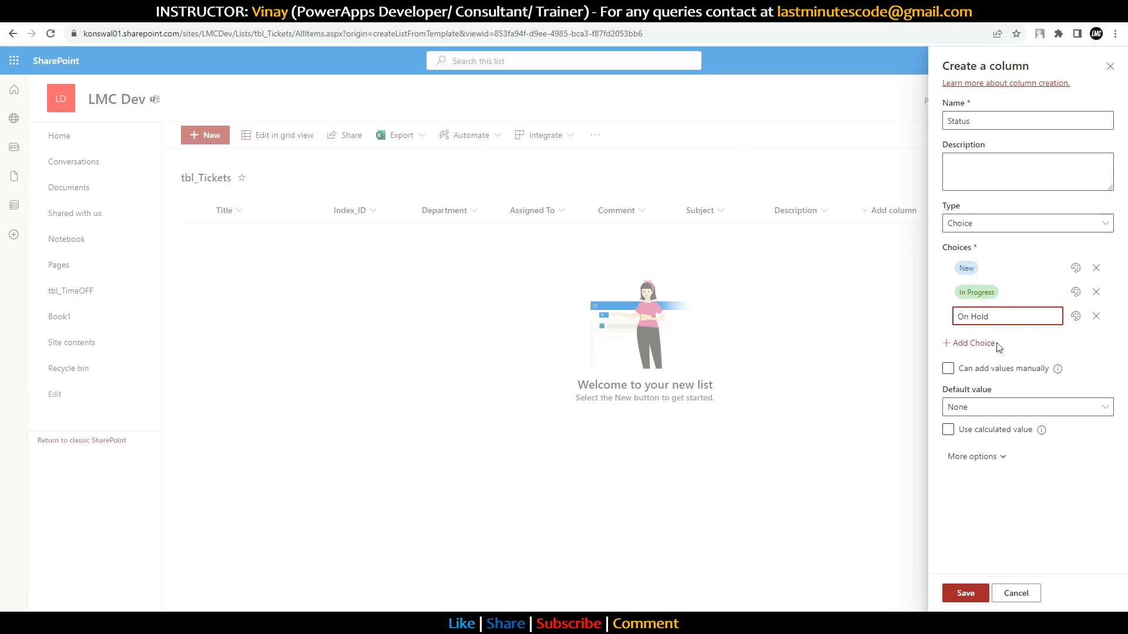
{"action": "left_click", "coordinate": [974, 343]}
{"action": "type", "text": "Cl"}
{"action": "left_click", "coordinate": [1052, 361]}
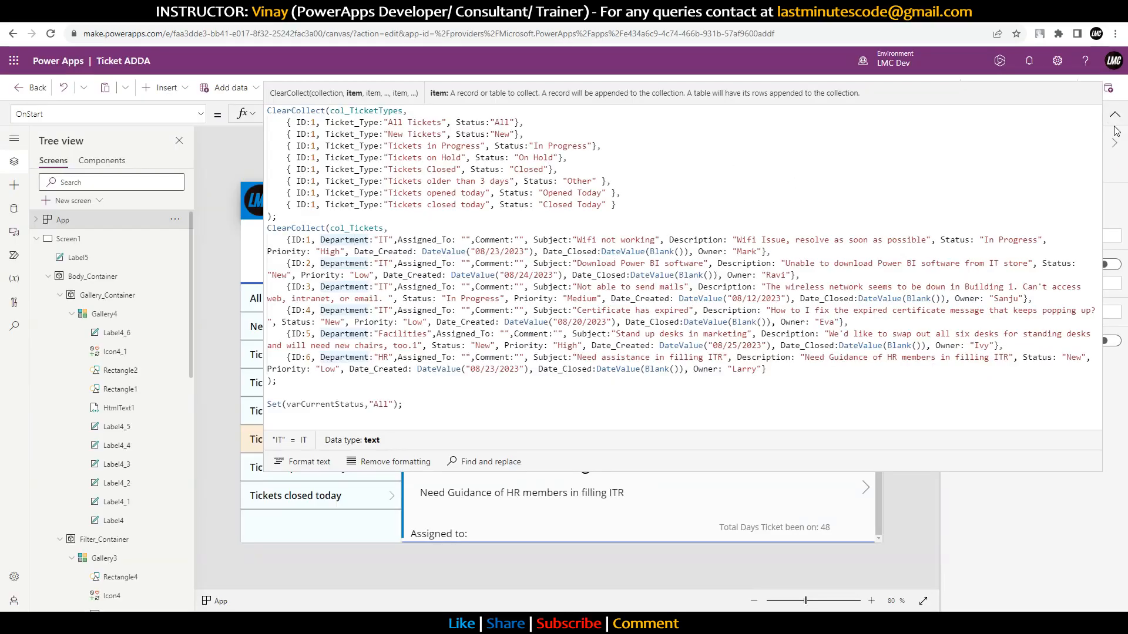
{"action": "left_click", "coordinate": [1115, 114]}
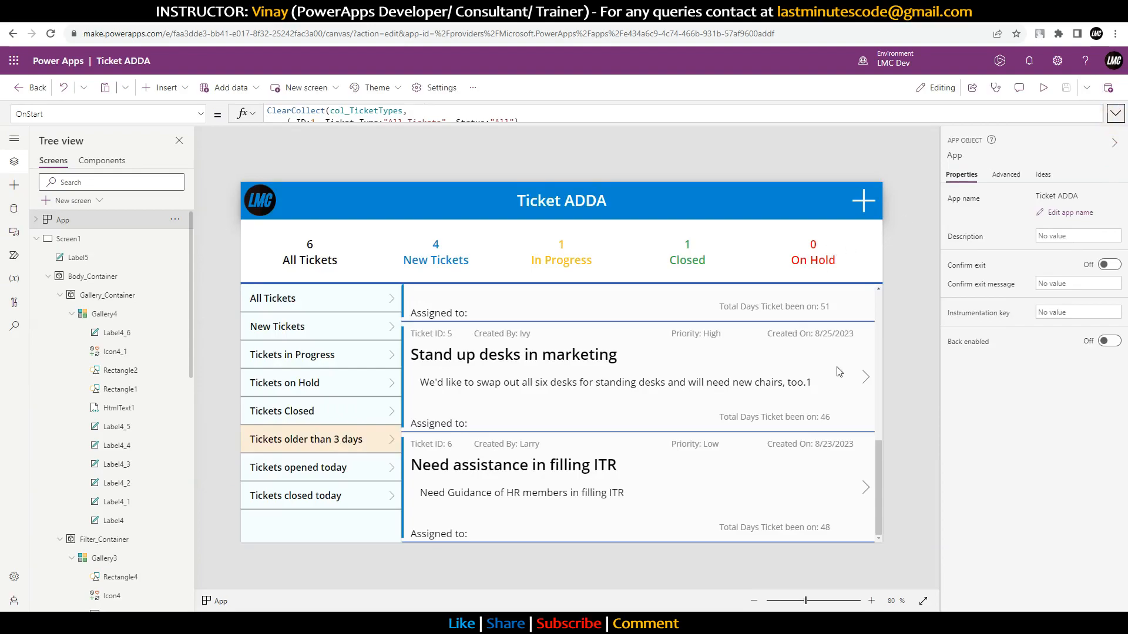
{"action": "left_click", "coordinate": [861, 383], "text": "alt"}
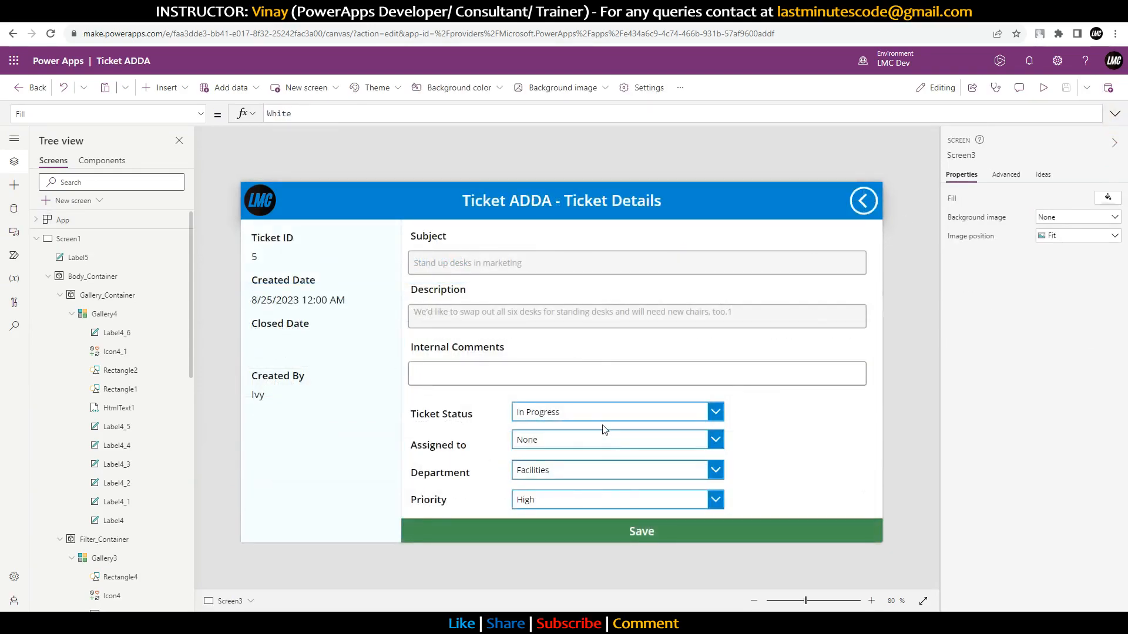
{"action": "left_click", "coordinate": [598, 415], "text": "alt"}
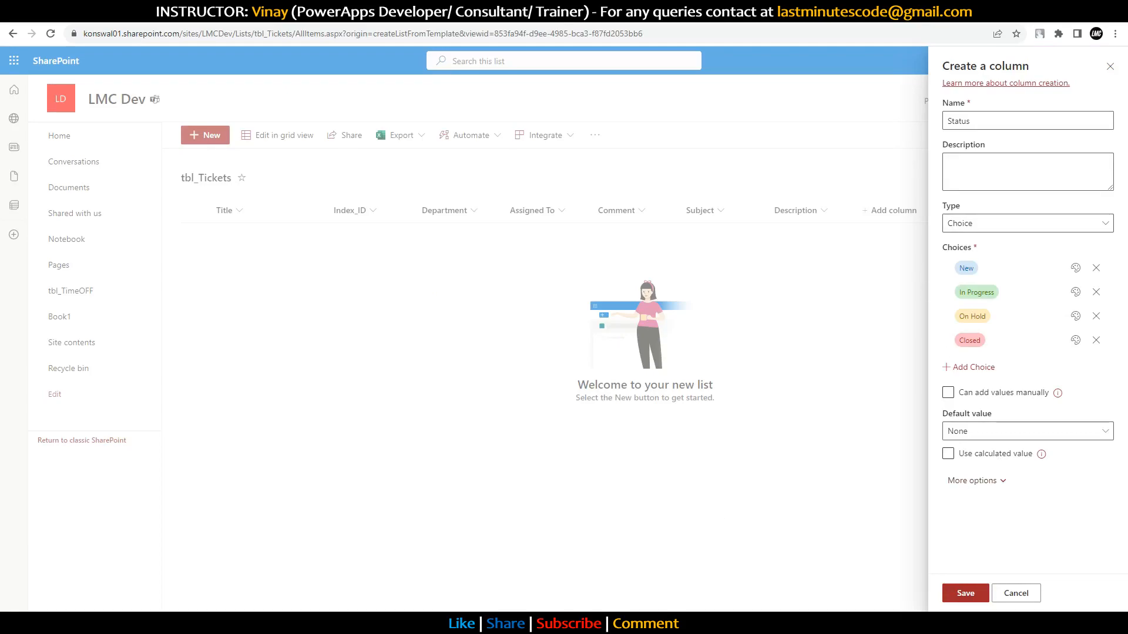
{"action": "left_click", "coordinate": [967, 594]}
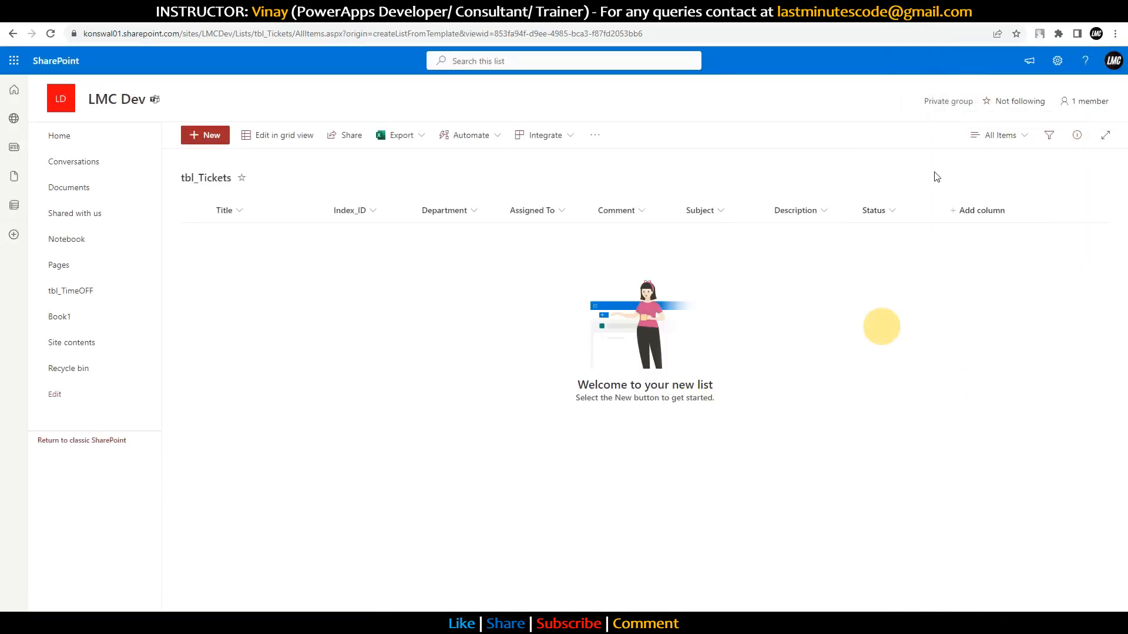
Step: Start a choice column with Low as the first choice, checking the app's priority options
{"action": "left_click", "coordinate": [965, 217]}
{"action": "left_click", "coordinate": [1010, 274]}
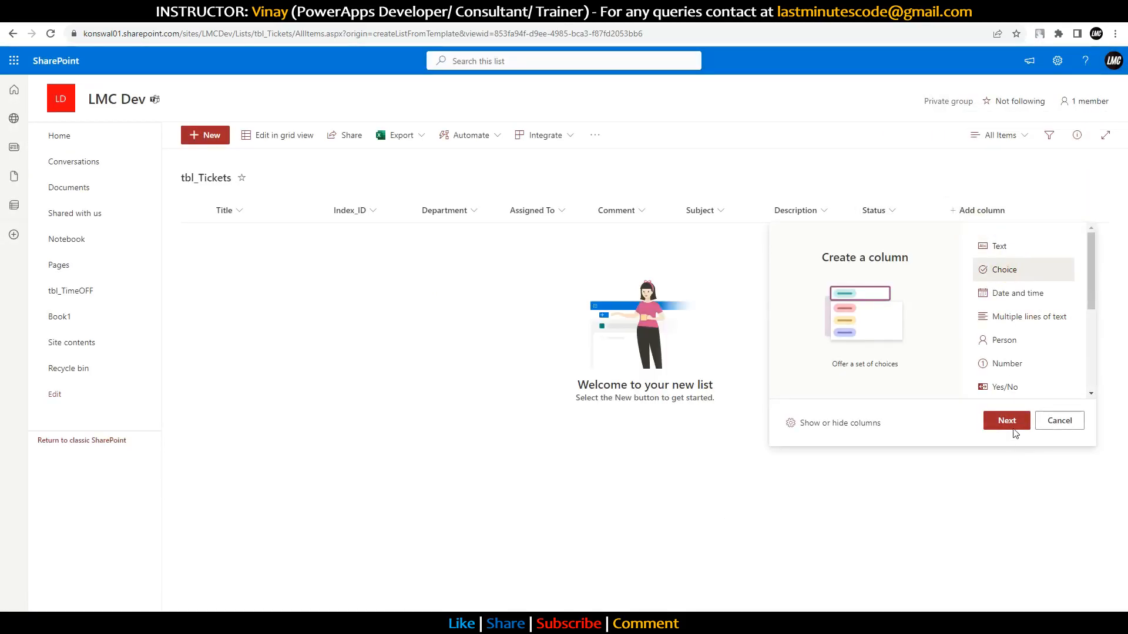
{"action": "left_click", "coordinate": [1007, 421]}
{"action": "left_click", "coordinate": [989, 269]}
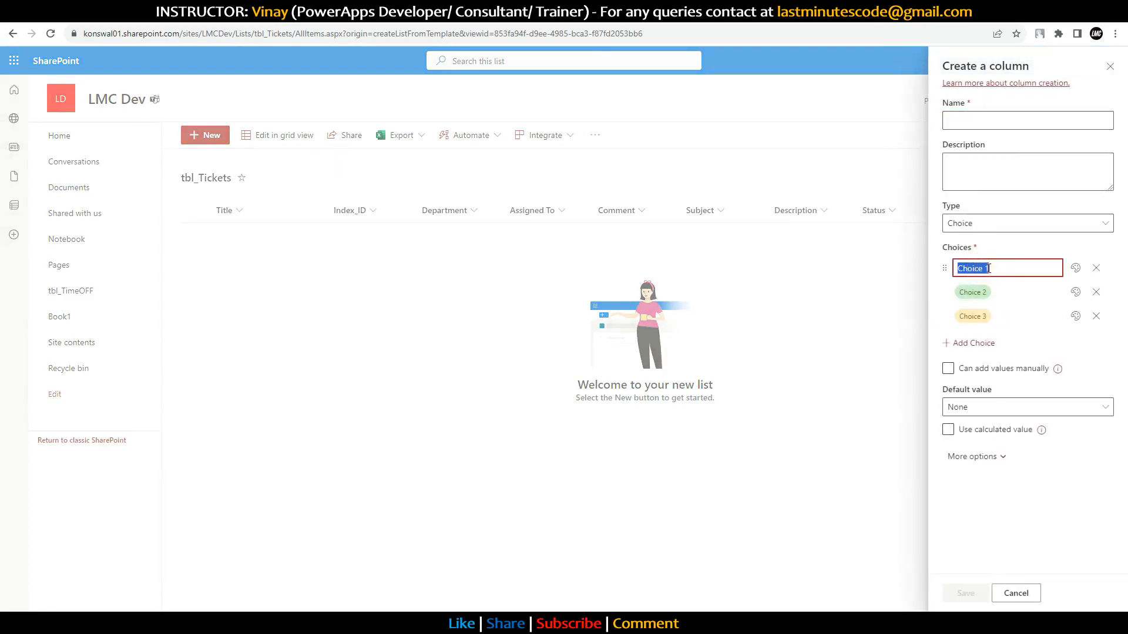
{"action": "type", "text": "Low"}
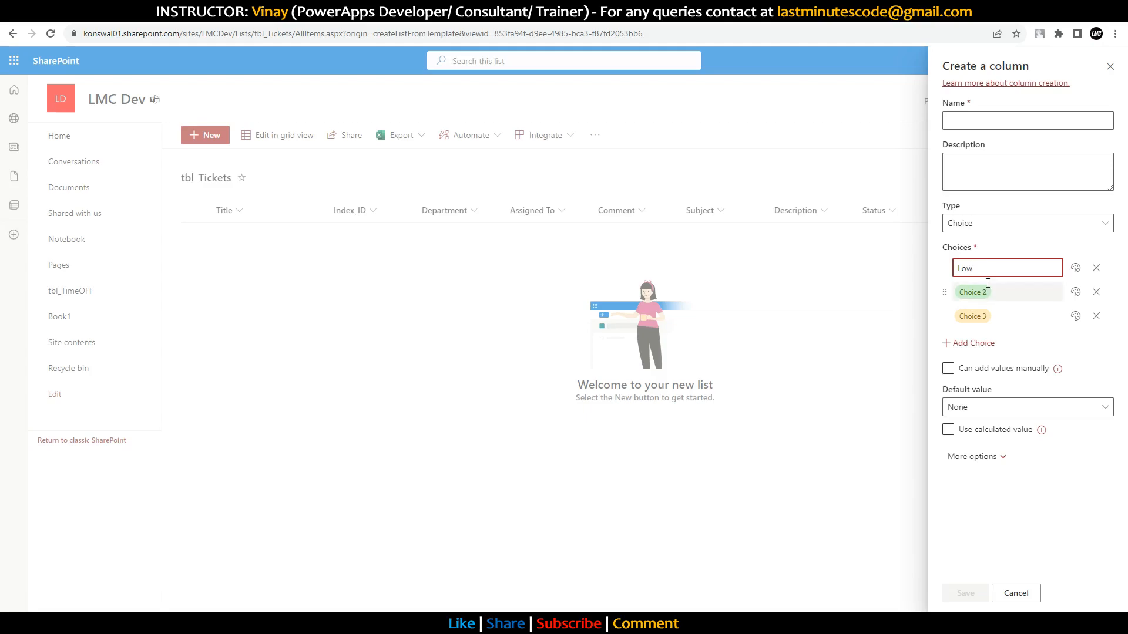
{"action": "left_click", "coordinate": [984, 292]}
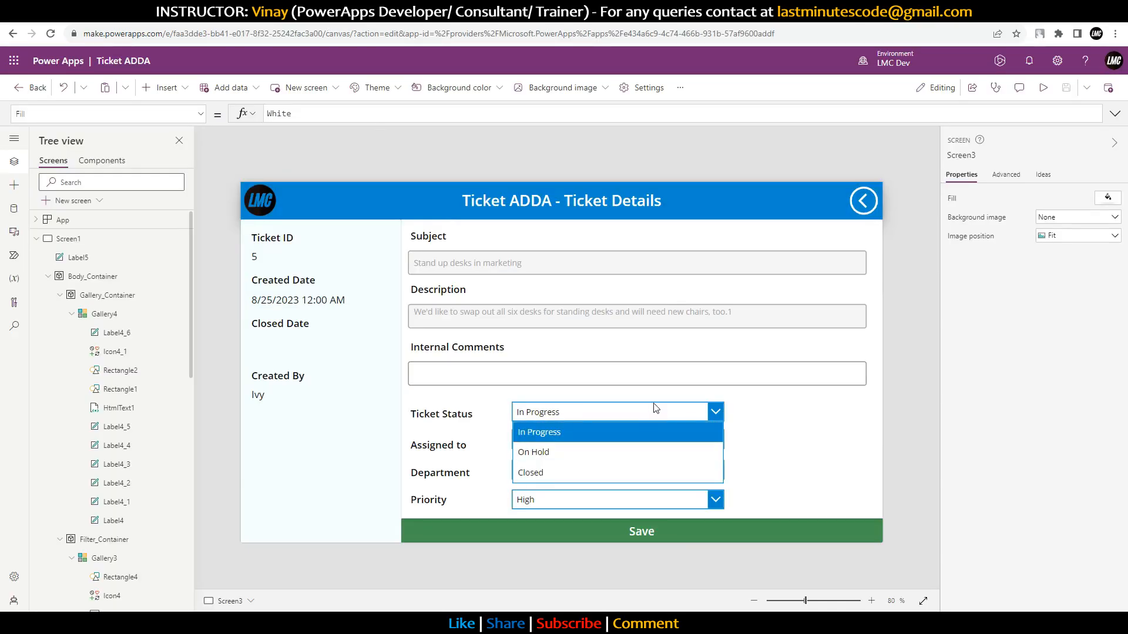
{"action": "left_click", "coordinate": [649, 411]}
{"action": "left_click", "coordinate": [611, 501]}
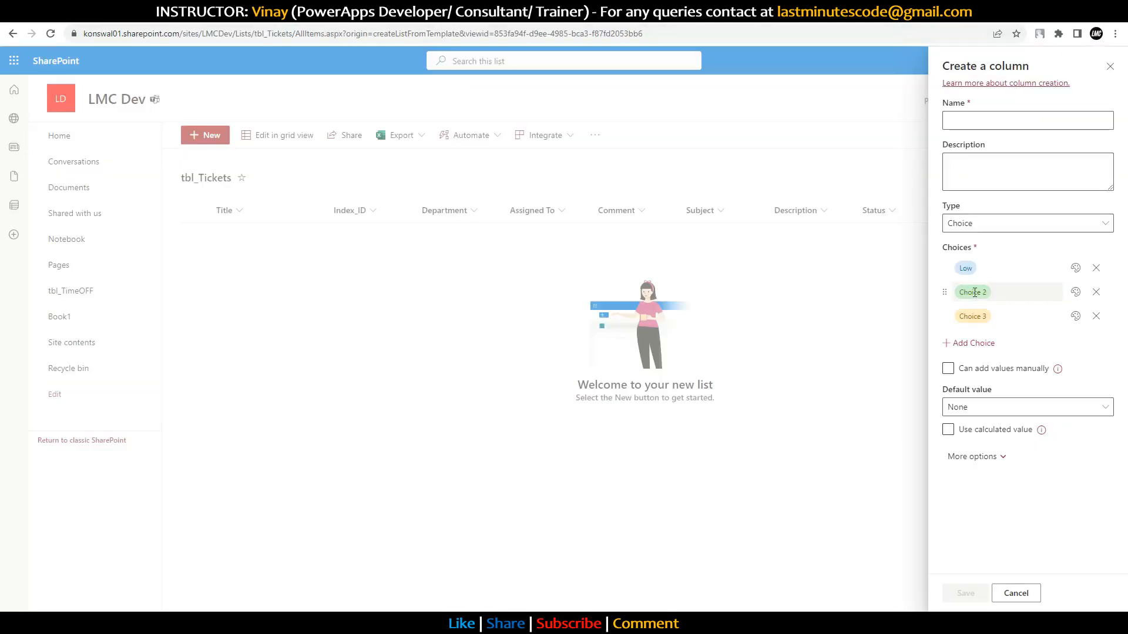
Step: Add Medium and High choices, name the column Priority, and save it
{"action": "left_click", "coordinate": [975, 293]}
{"action": "type", "text": "Medium"}
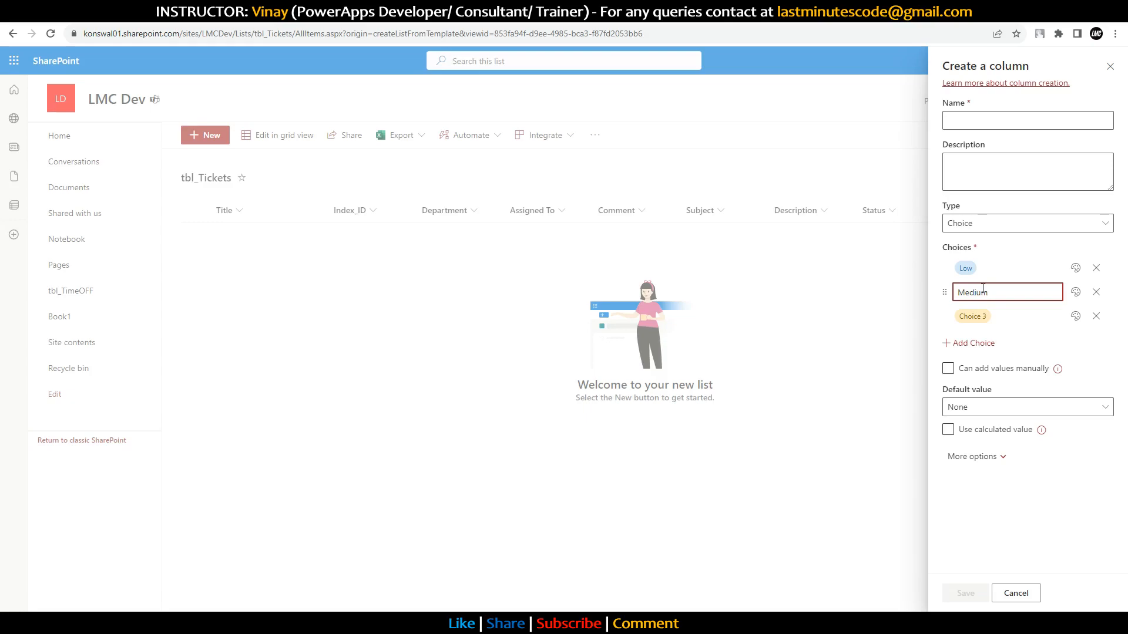
{"action": "left_click", "coordinate": [975, 316]}
{"action": "type", "text": "High"}
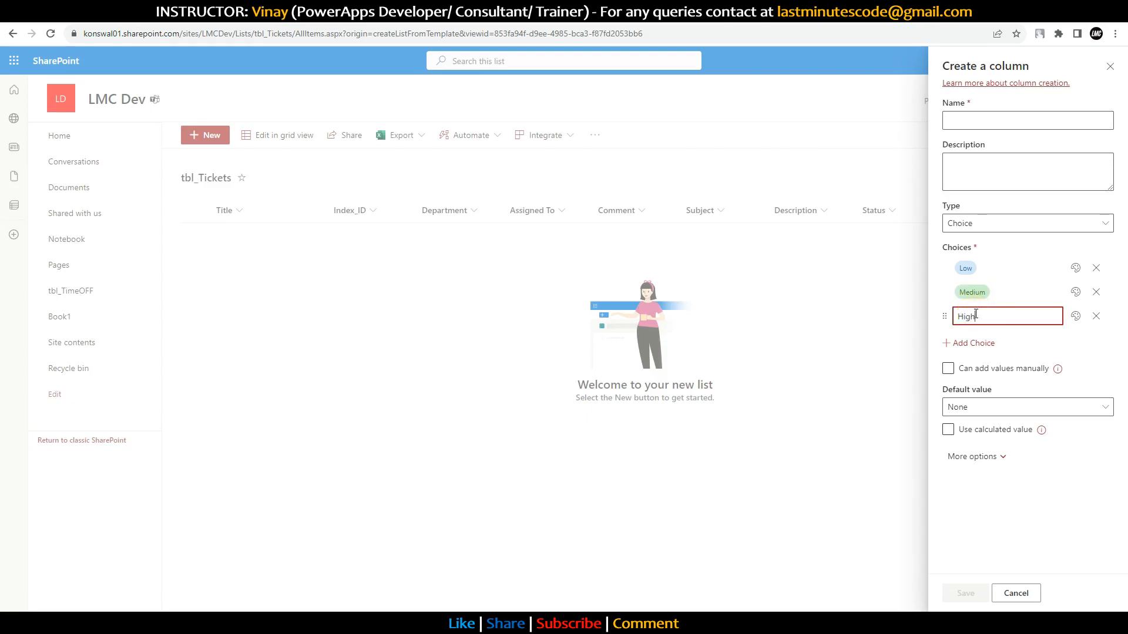
{"action": "left_click", "coordinate": [1079, 524]}
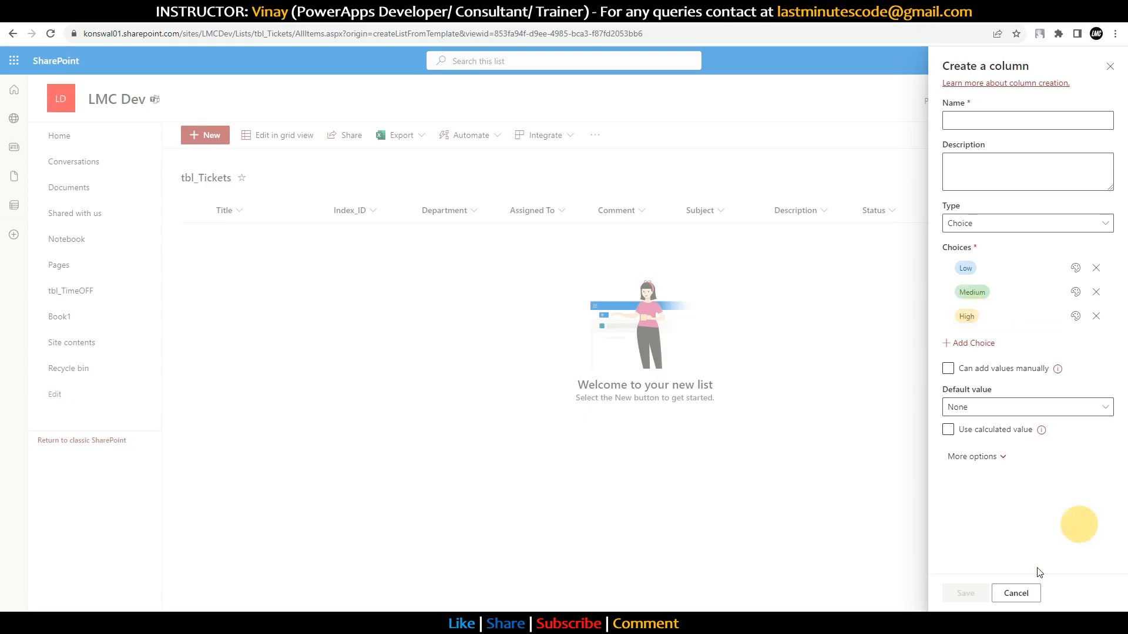
{"action": "left_click", "coordinate": [998, 118]}
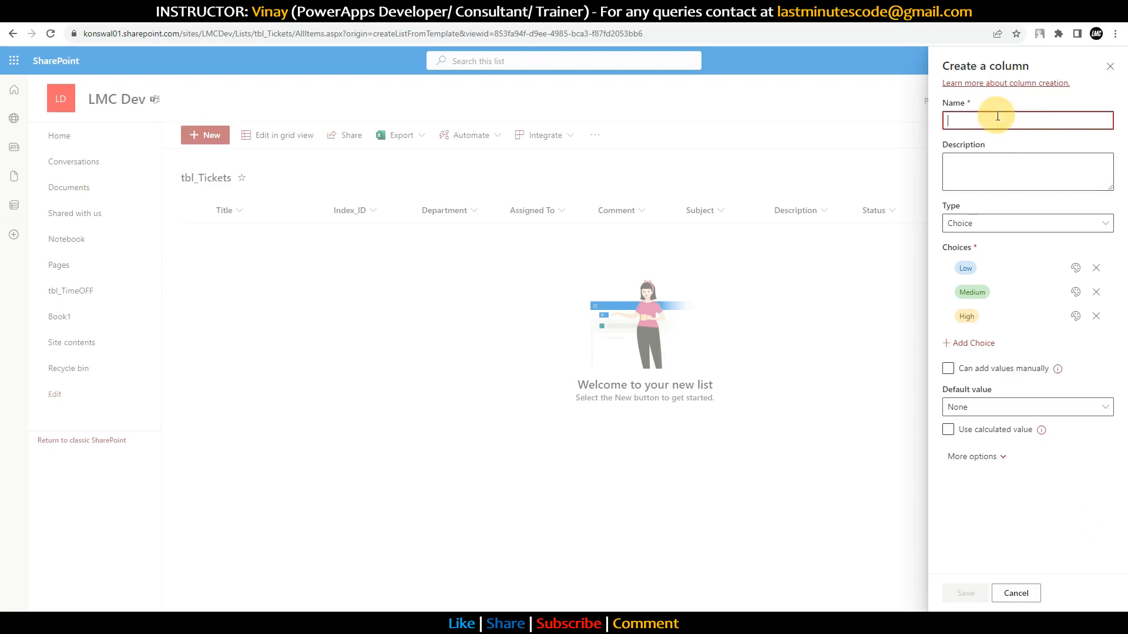
{"action": "type", "text": "Priority"}
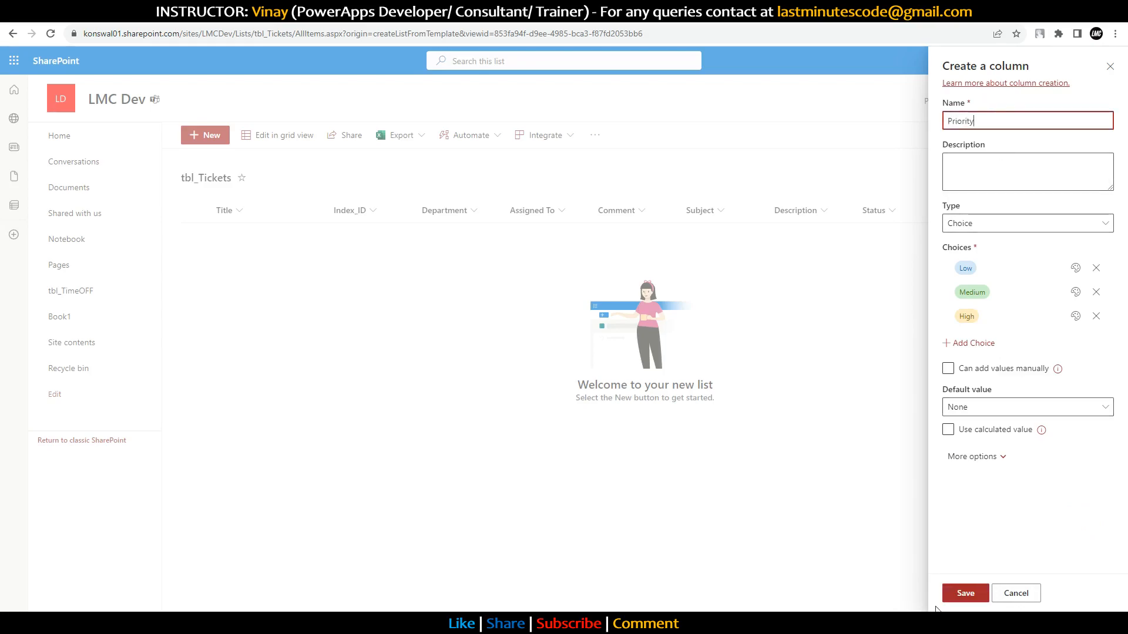
{"action": "left_click", "coordinate": [967, 594]}
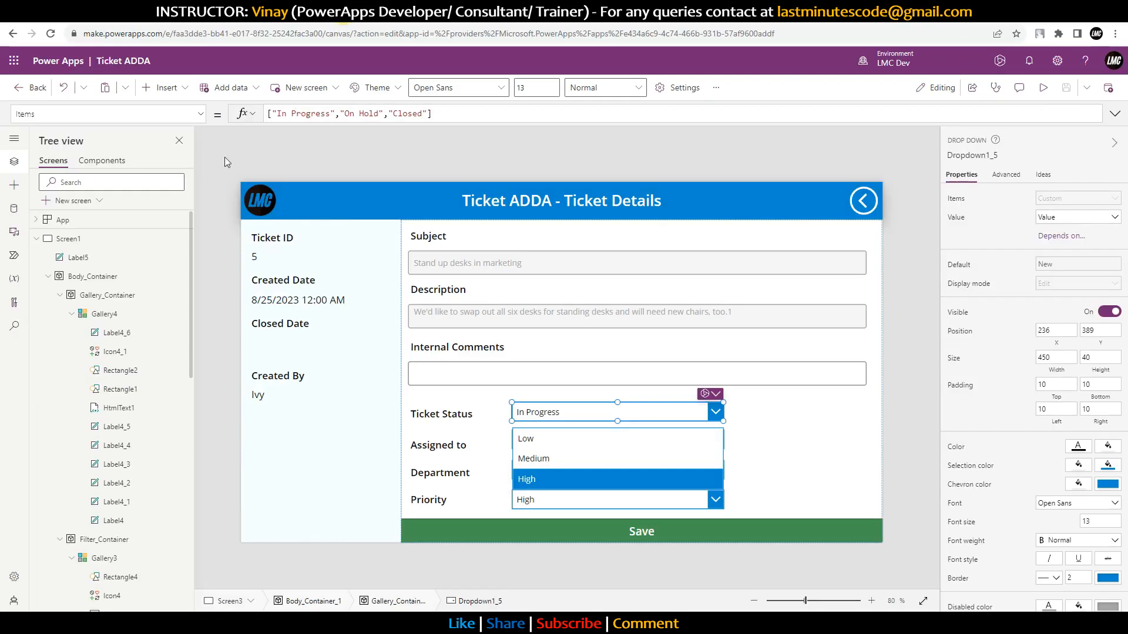
{"action": "left_click", "coordinate": [127, 220]}
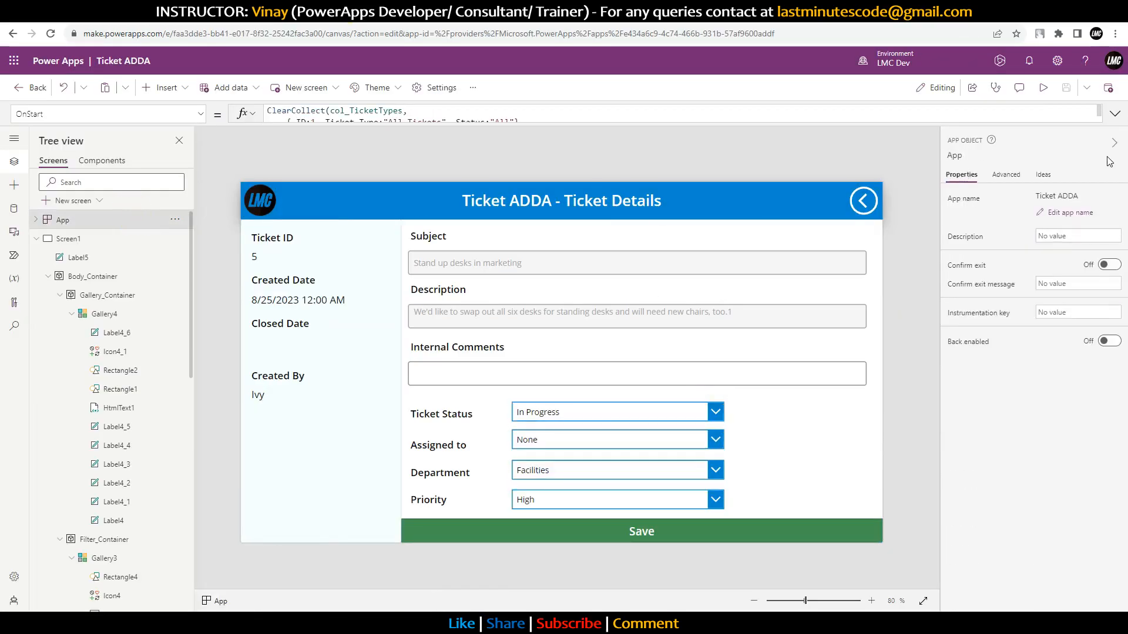
{"action": "left_click", "coordinate": [1115, 113]}
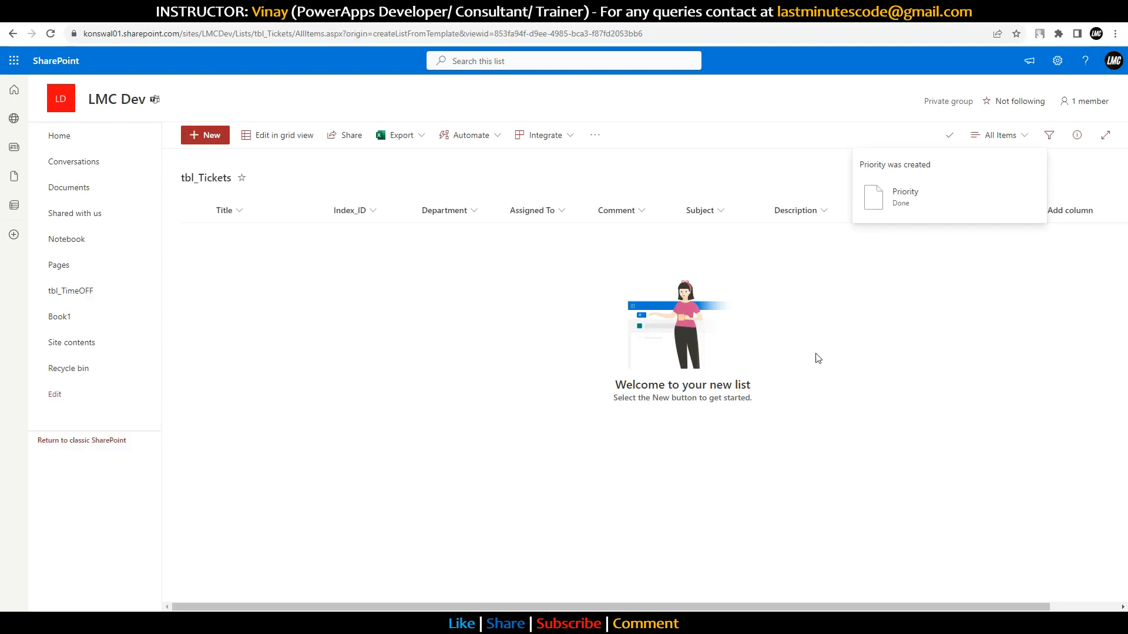
Step: Add a single line of text column named Owner
{"action": "left_click", "coordinate": [1080, 207]}
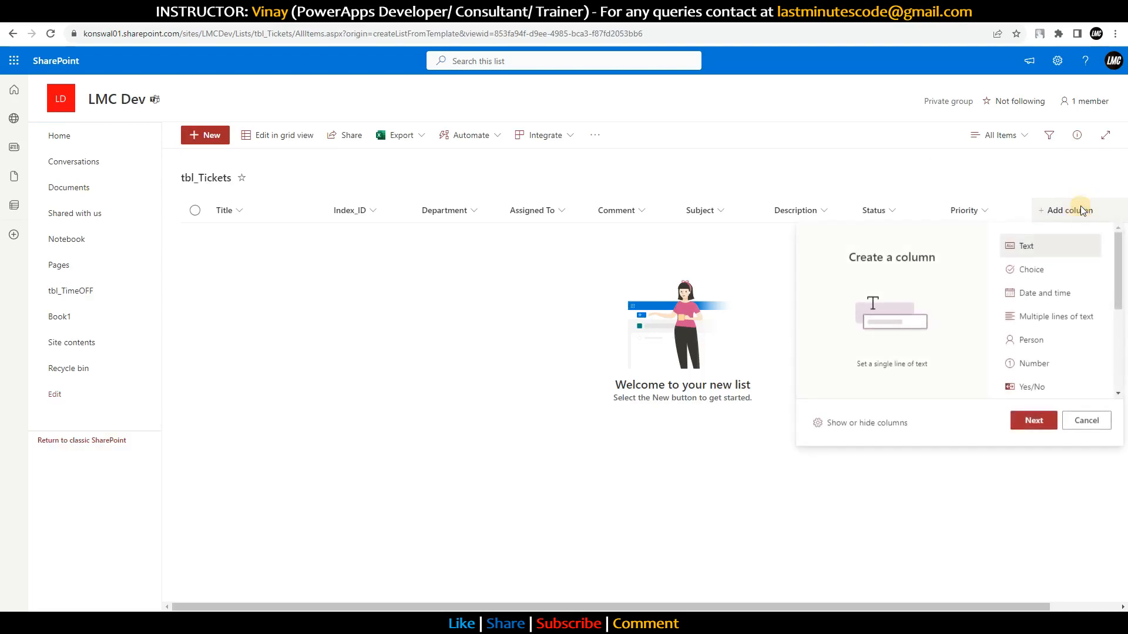
{"action": "left_click", "coordinate": [1034, 421]}
{"action": "type", "text": "Owner"}
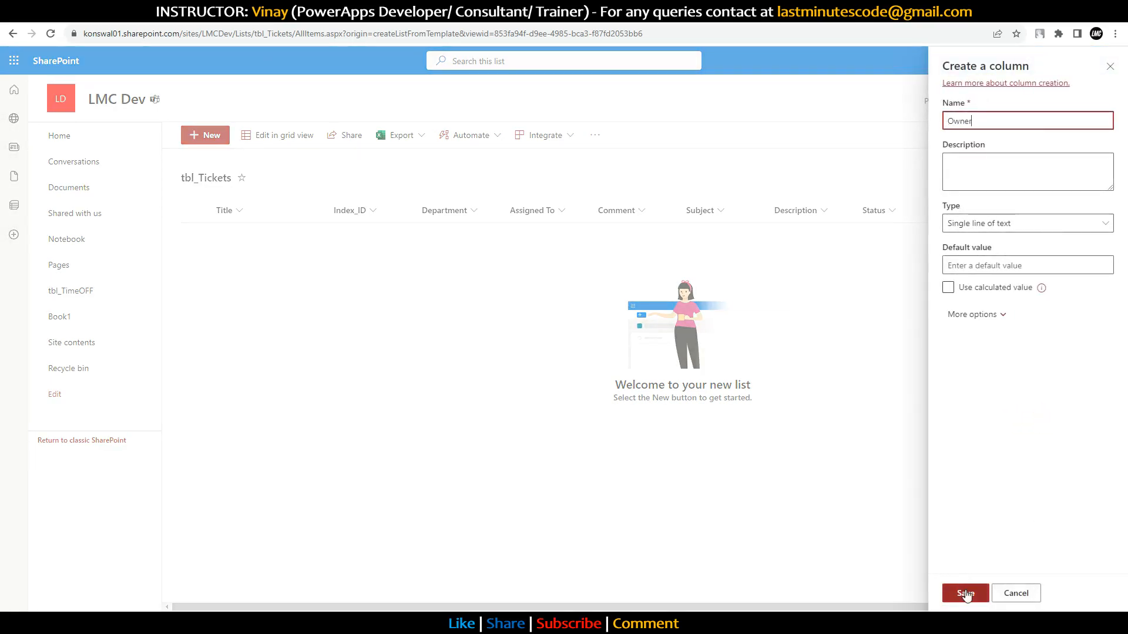
{"action": "left_click", "coordinate": [966, 594]}
{"action": "left_click_drag", "start_coordinate": [734, 610], "coordinate": [872, 608]}
Step: Add a Date Created date and time column, leaving time excluded
{"action": "left_click", "coordinate": [996, 211]}
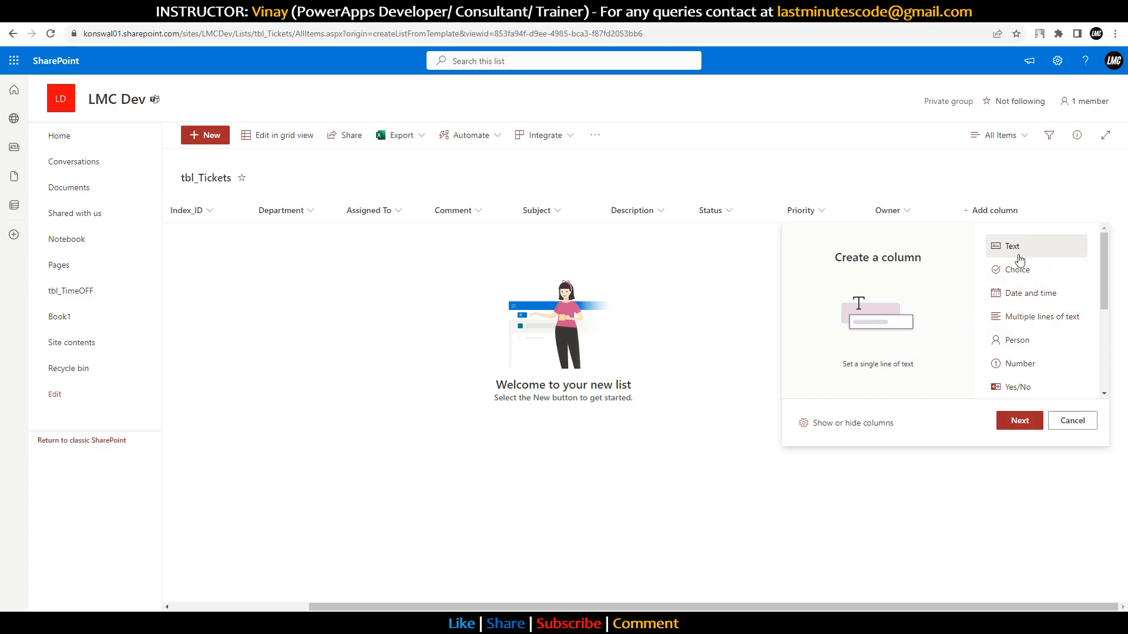
{"action": "left_click", "coordinate": [1023, 294]}
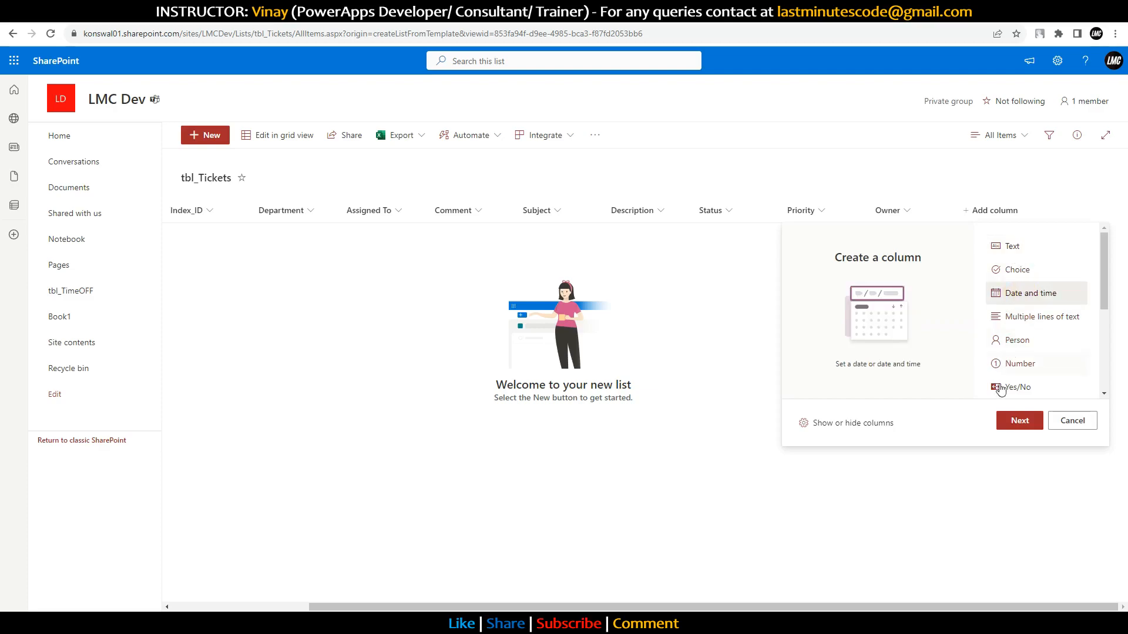
{"action": "left_click", "coordinate": [1020, 421]}
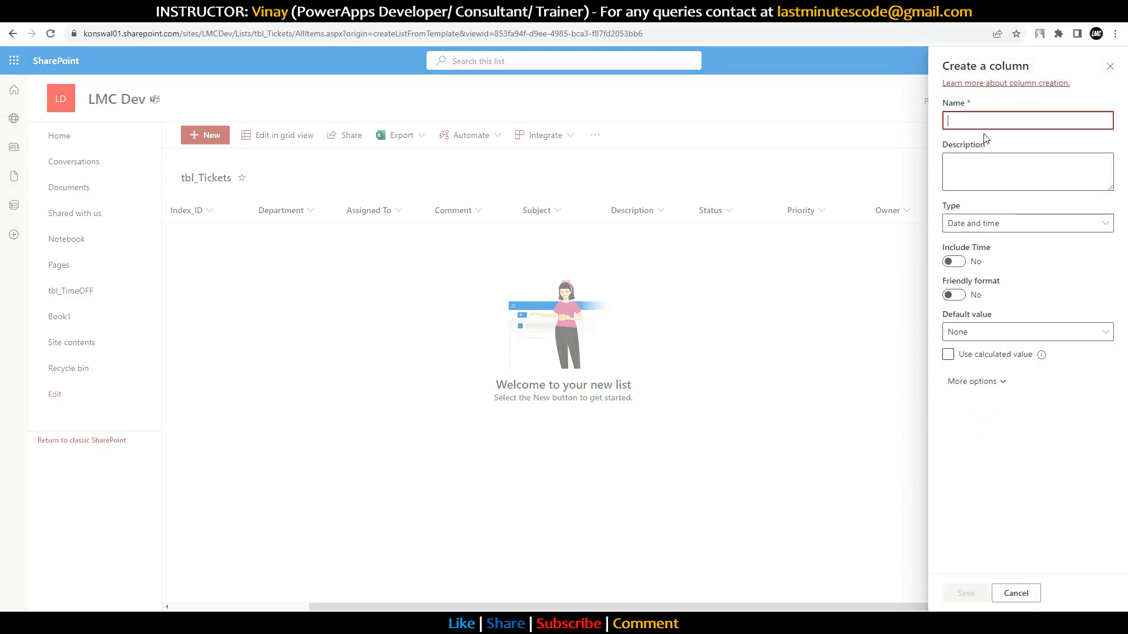
{"action": "type", "text": "Date Created"}
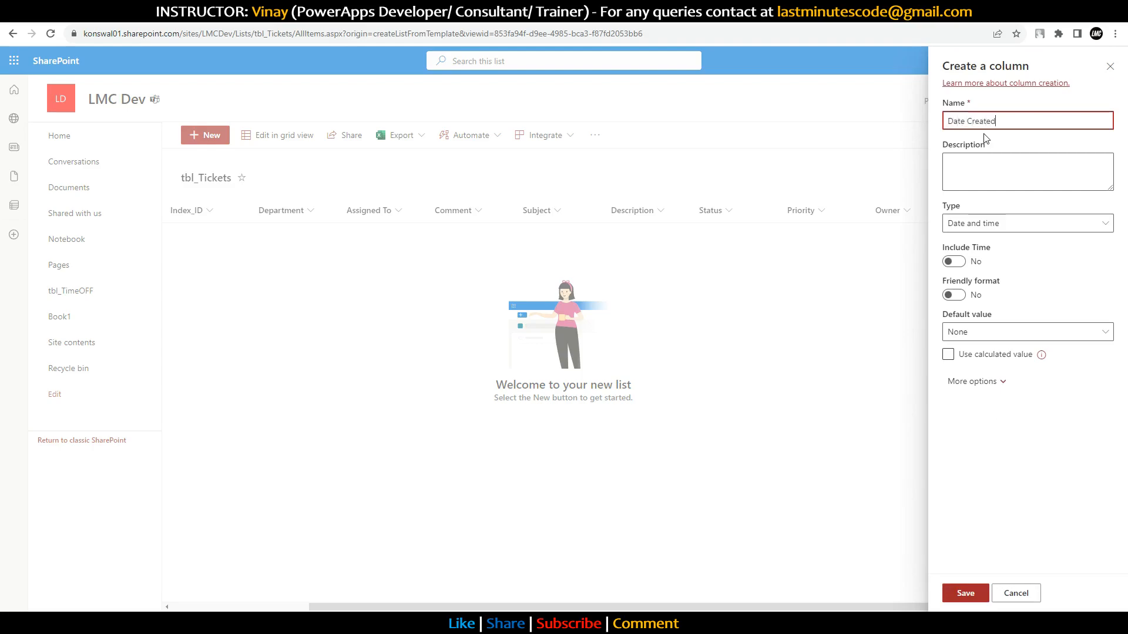
{"action": "left_click", "coordinate": [956, 262]}
{"action": "left_click", "coordinate": [954, 262]}
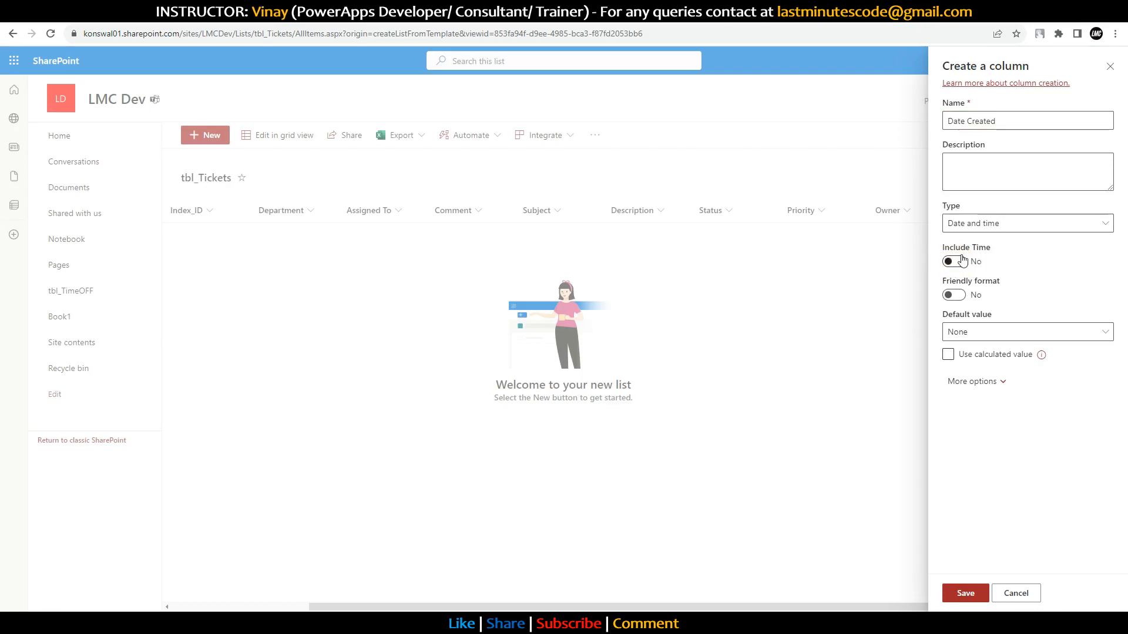
{"action": "left_click", "coordinate": [966, 594]}
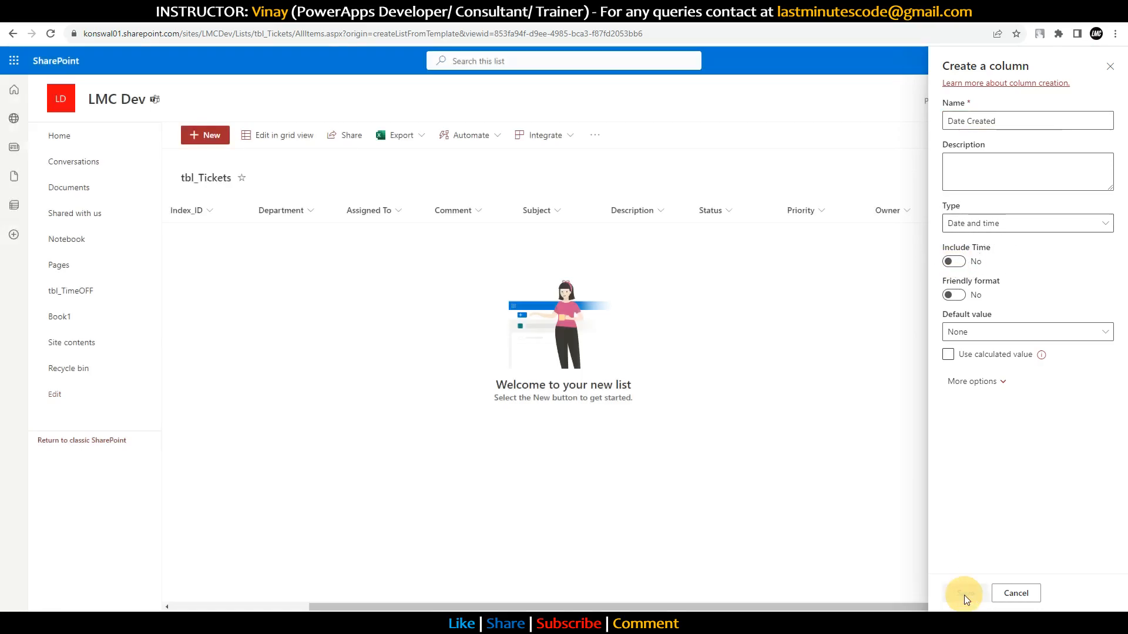
Step: Add a Date Closed date and time column
{"action": "left_click", "coordinate": [1084, 212]}
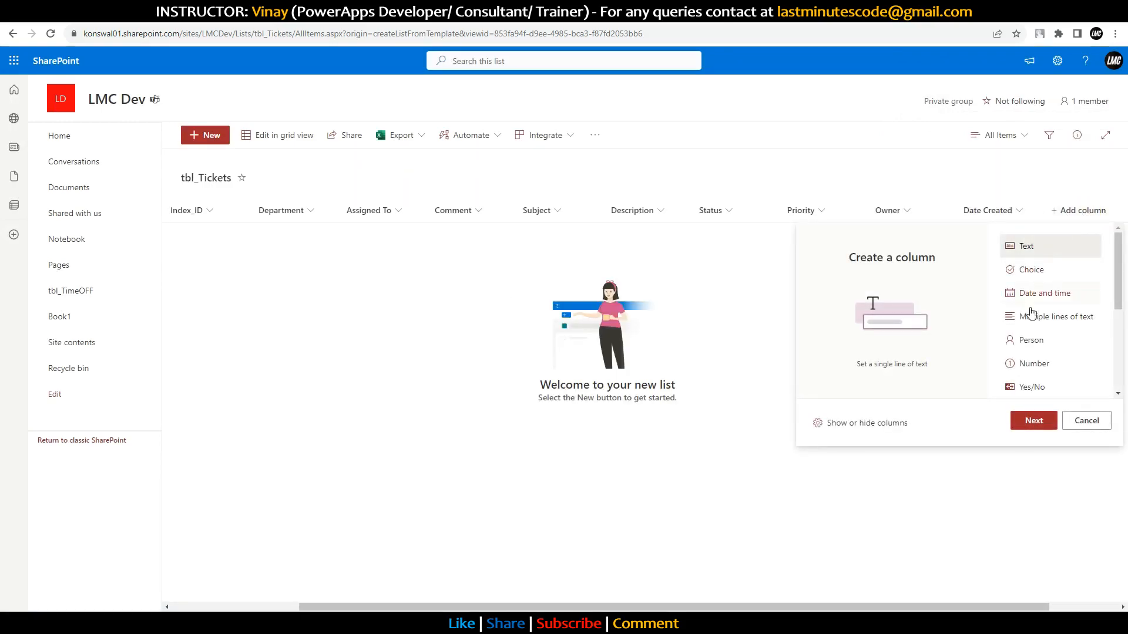
{"action": "left_click", "coordinate": [1044, 294]}
{"action": "left_click", "coordinate": [1033, 421]}
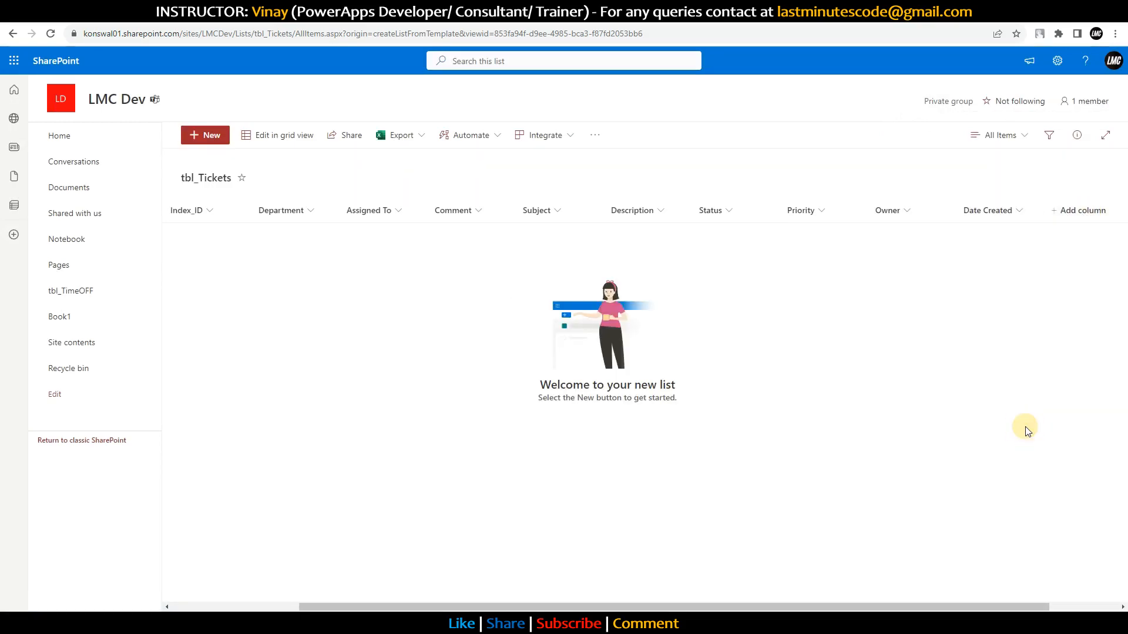
{"action": "type", "text": "Date Closed"}
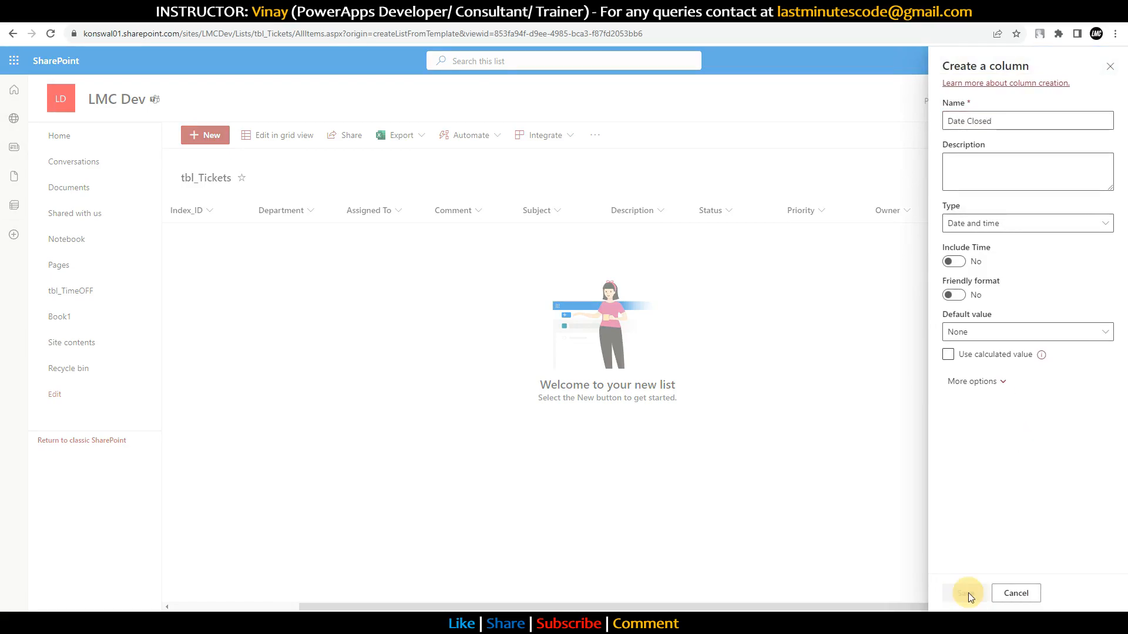
{"action": "left_click", "coordinate": [967, 593]}
{"action": "left_click_drag", "start_coordinate": [865, 608], "coordinate": [415, 526]}
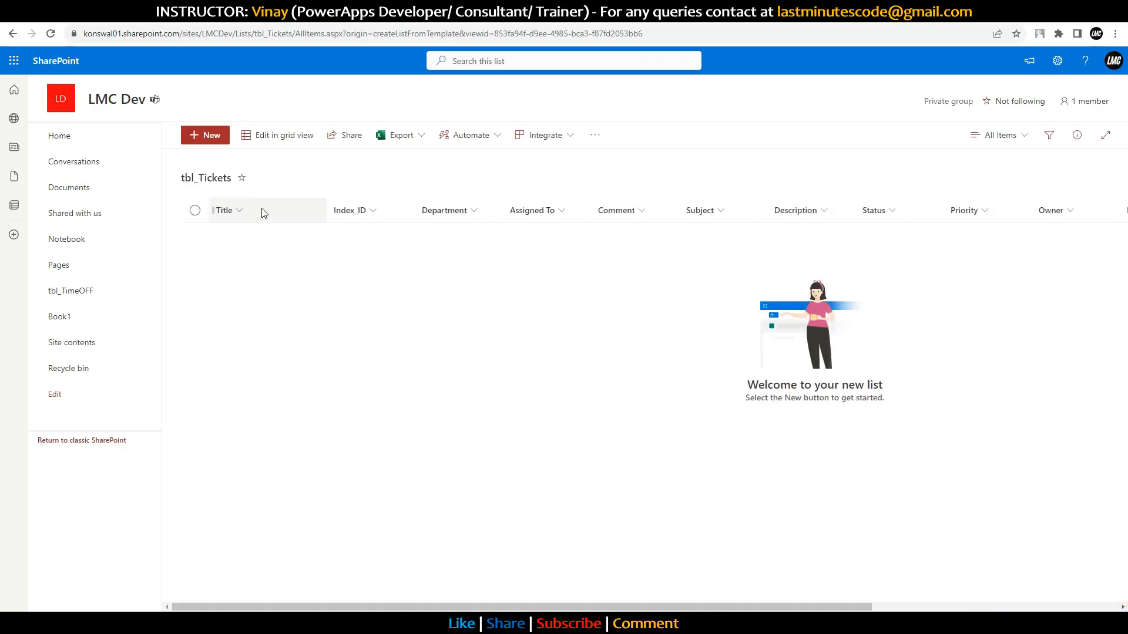
{"action": "left_click_drag", "start_coordinate": [428, 607], "coordinate": [526, 607]}
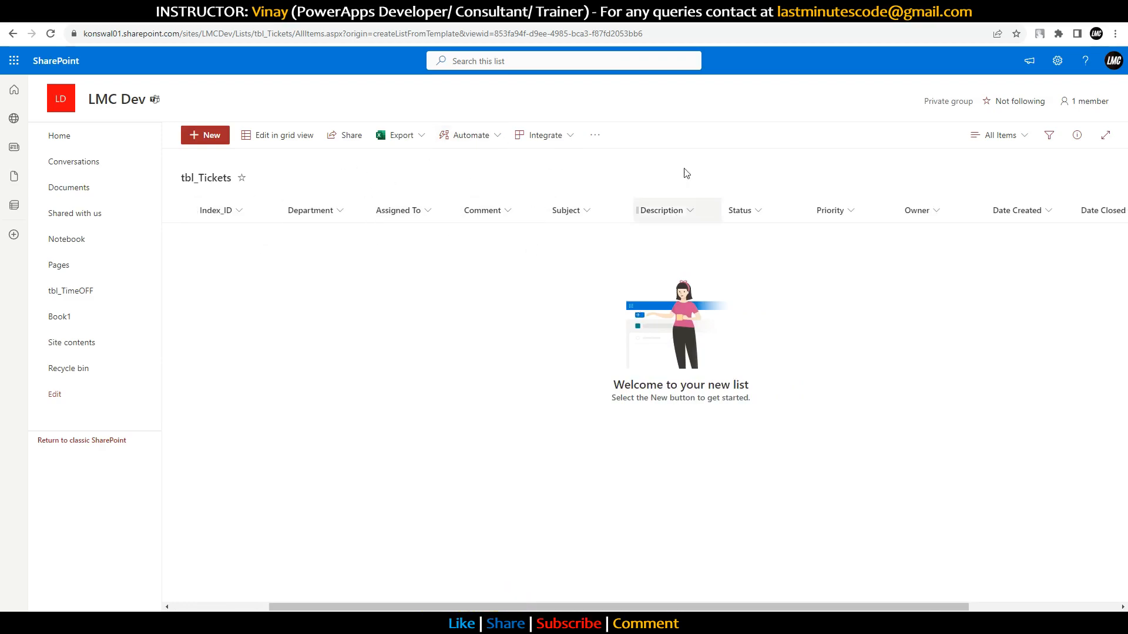
{"action": "left_click_drag", "start_coordinate": [739, 609], "coordinate": [1077, 577]}
{"action": "left_click", "coordinate": [997, 213]}
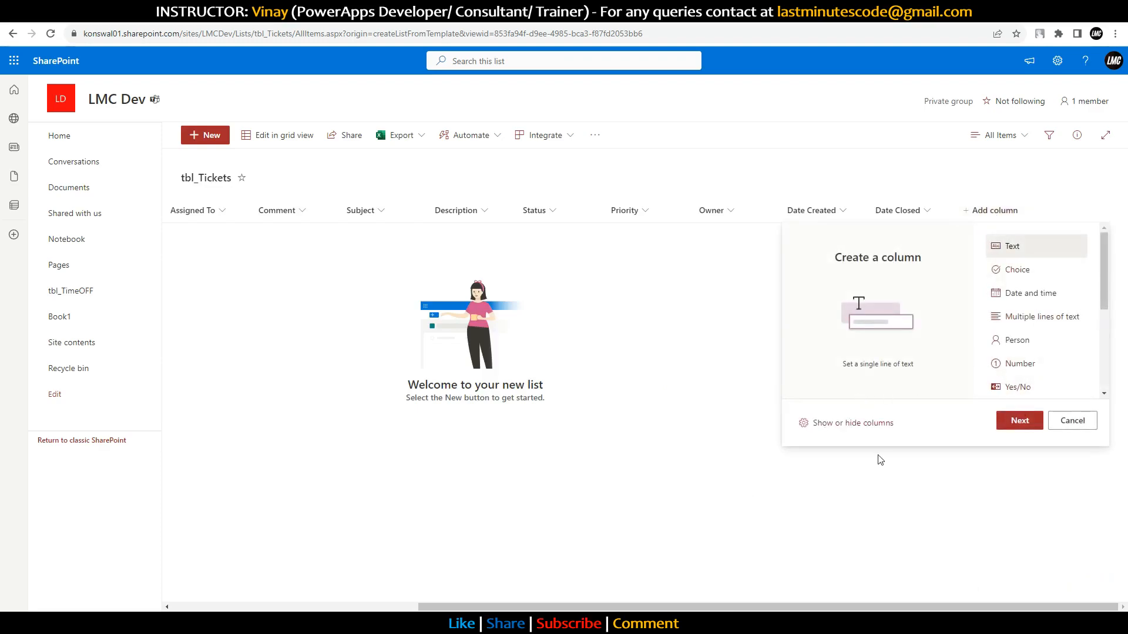
Step: Show the ID, Modified, Created, Created By, Modified By and Attachments columns and apply
{"action": "left_click", "coordinate": [841, 431]}
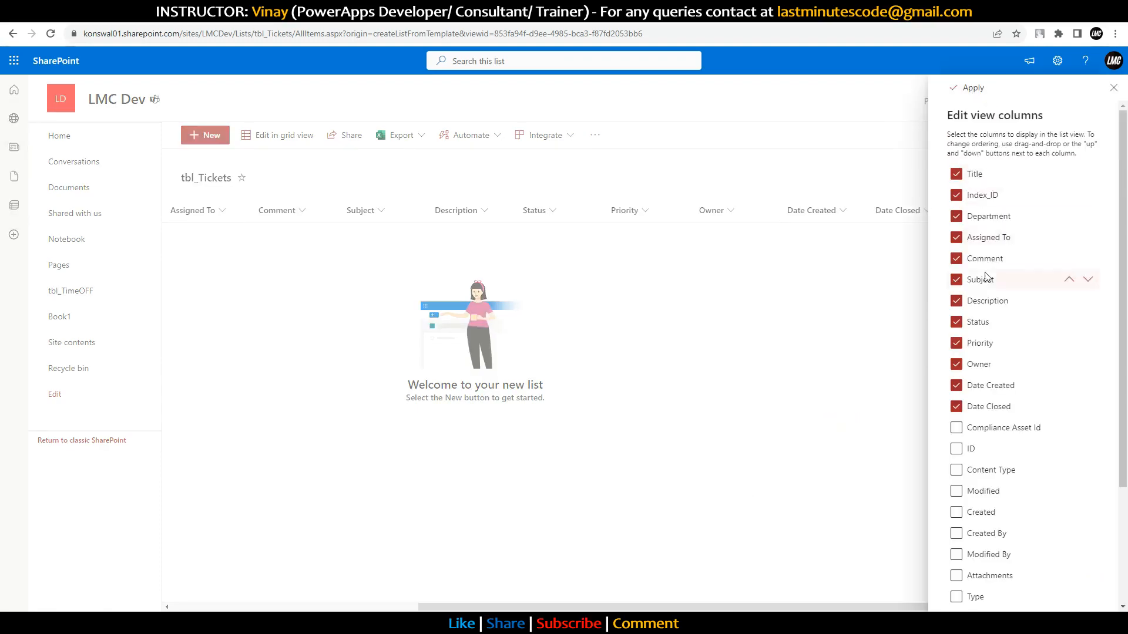
{"action": "left_click", "coordinate": [956, 449]}
{"action": "scroll", "coordinate": [959, 452], "scroll_direction": "down", "scroll_amount": 1}
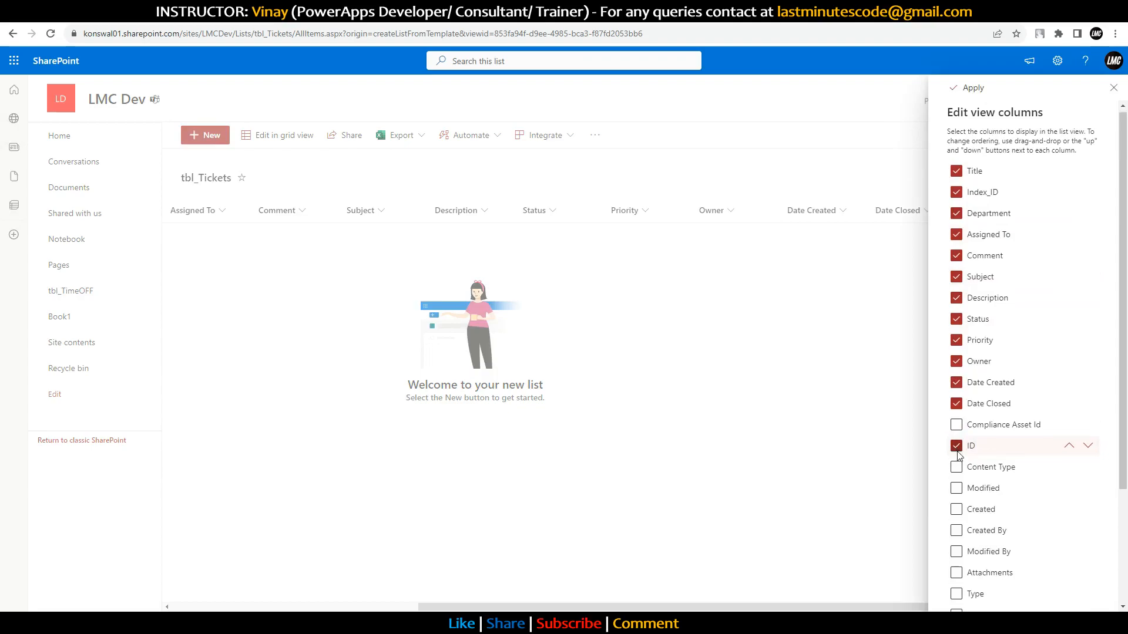
{"action": "left_click", "coordinate": [957, 433]}
{"action": "left_click", "coordinate": [956, 454]}
{"action": "left_click", "coordinate": [956, 474]}
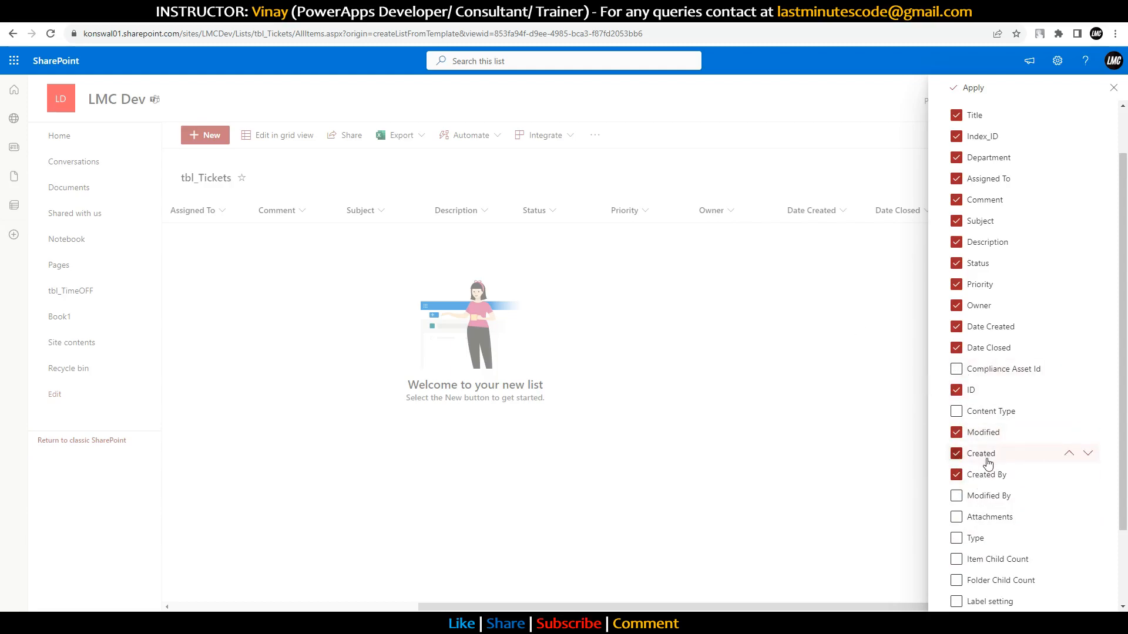
{"action": "left_click", "coordinate": [956, 497]}
{"action": "scroll", "coordinate": [1010, 493], "scroll_direction": "down", "scroll_amount": 3}
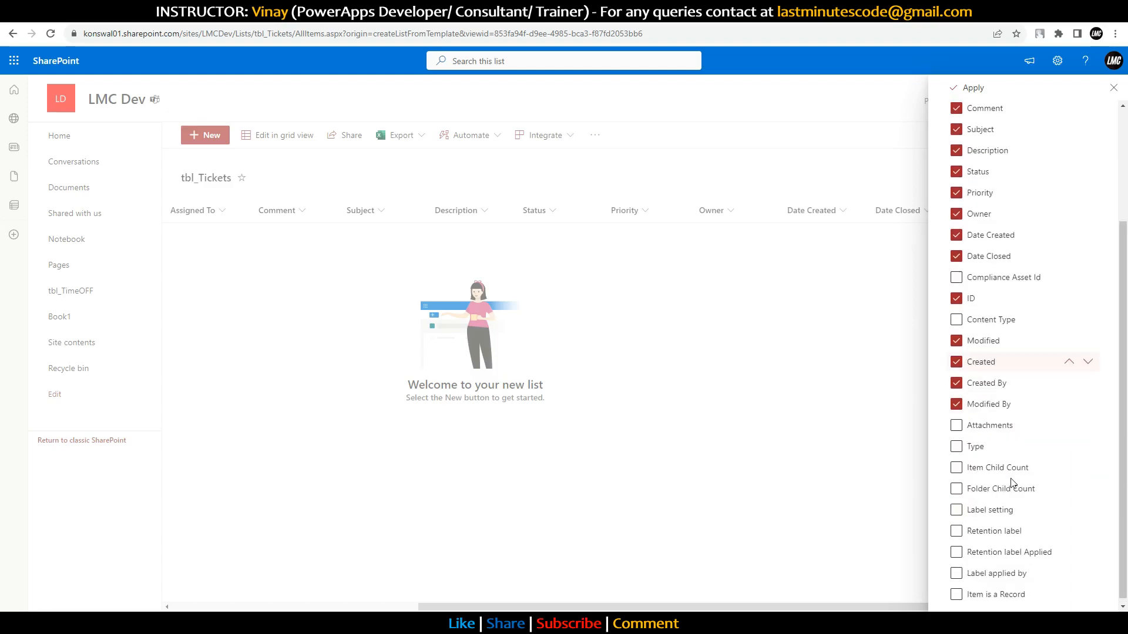
{"action": "left_click", "coordinate": [956, 420]}
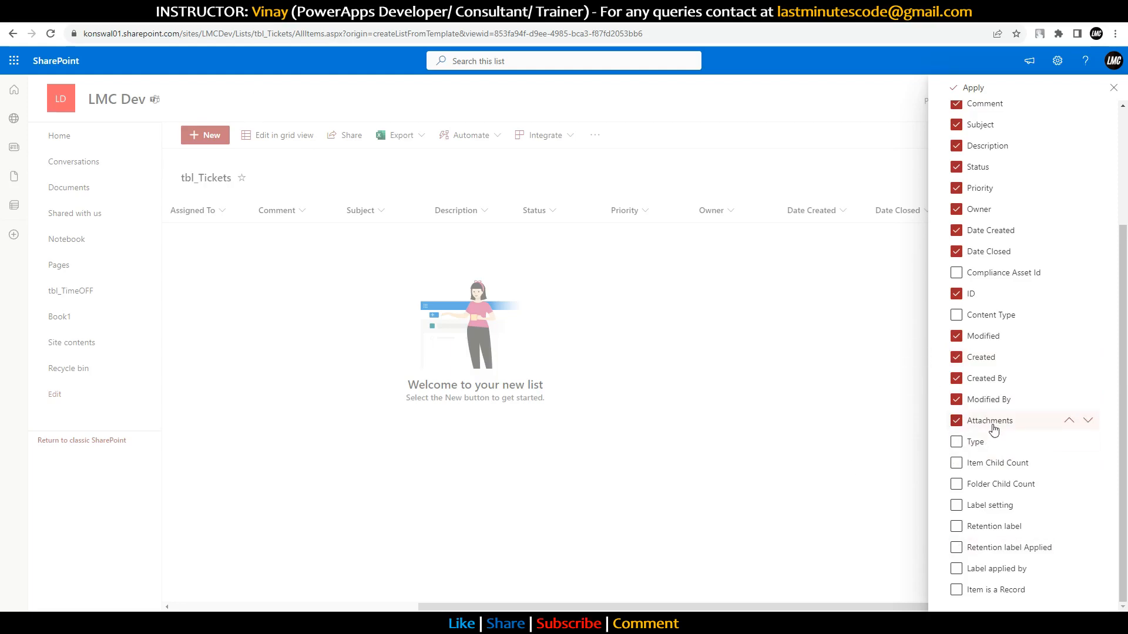
{"action": "scroll", "coordinate": [985, 493], "scroll_direction": "up", "scroll_amount": 3}
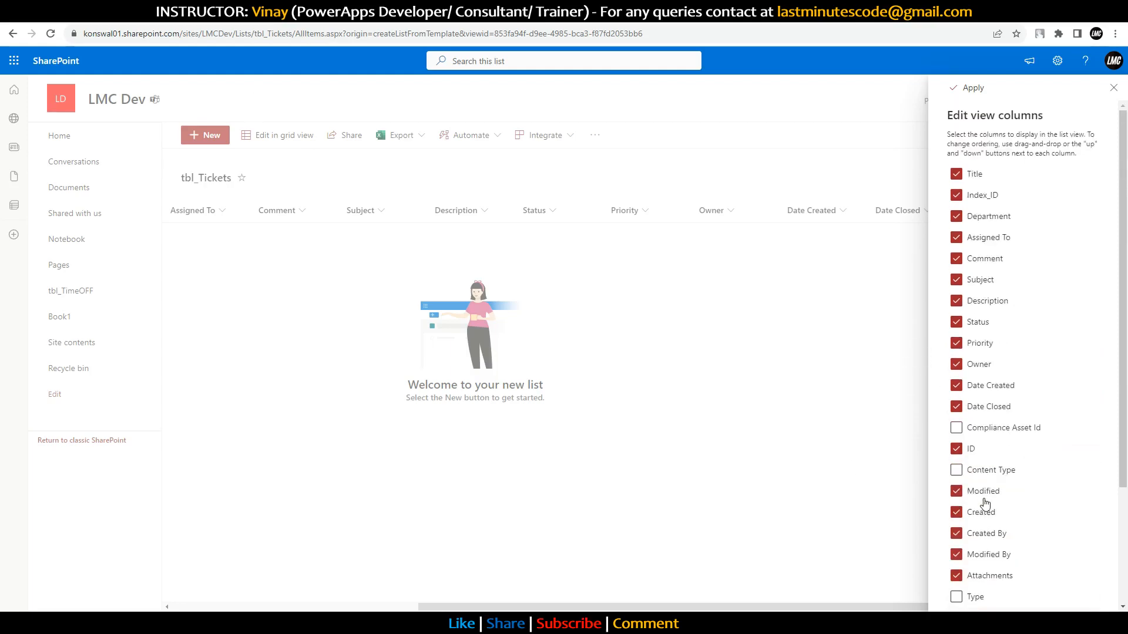
{"action": "left_click", "coordinate": [966, 90]}
Step: Recheck the column visibility settings, then preview and close the new item form
{"action": "left_click_drag", "start_coordinate": [799, 608], "coordinate": [1039, 531]}
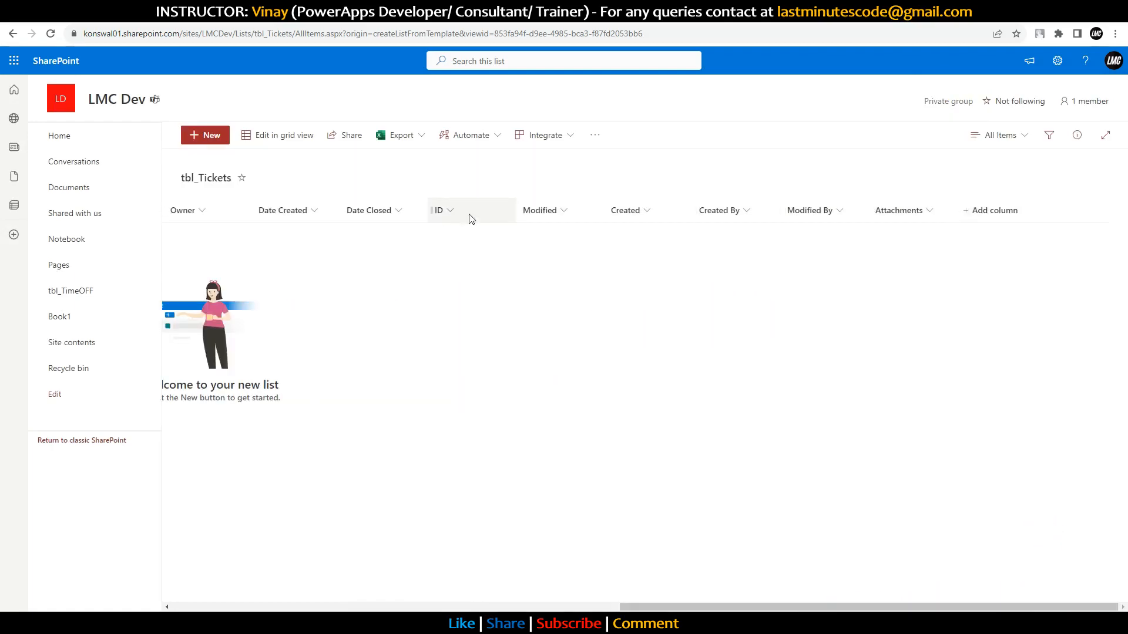
{"action": "left_click", "coordinate": [1008, 218]}
{"action": "left_click", "coordinate": [876, 428]}
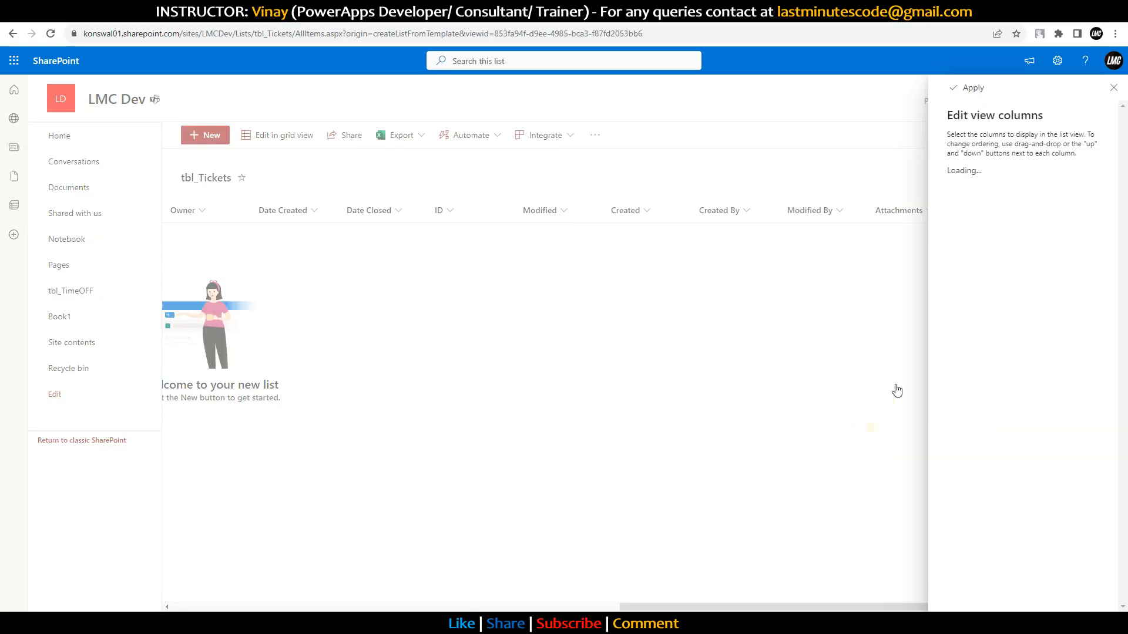
{"action": "scroll", "coordinate": [999, 253], "scroll_direction": "down", "scroll_amount": 2}
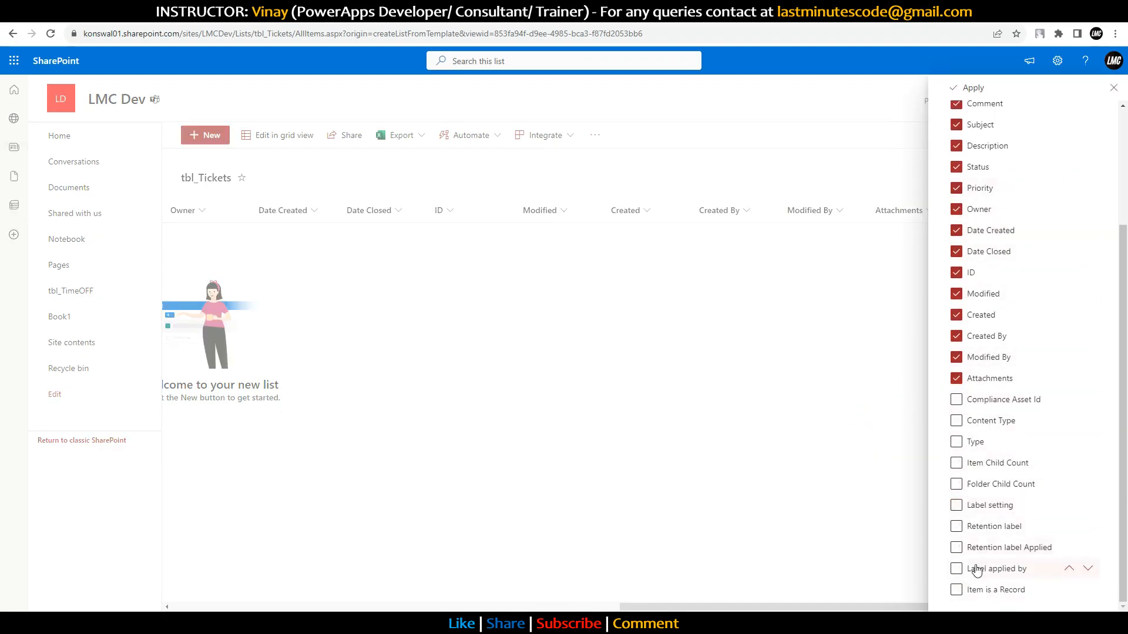
{"action": "left_click", "coordinate": [727, 274]}
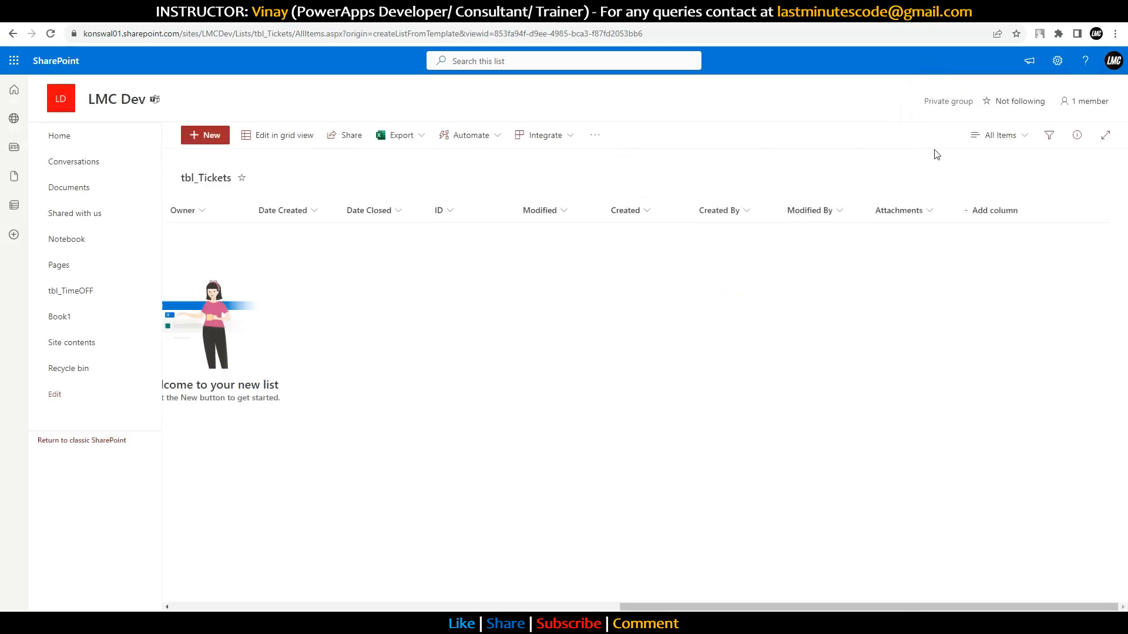
{"action": "left_click_drag", "start_coordinate": [780, 605], "coordinate": [262, 514]}
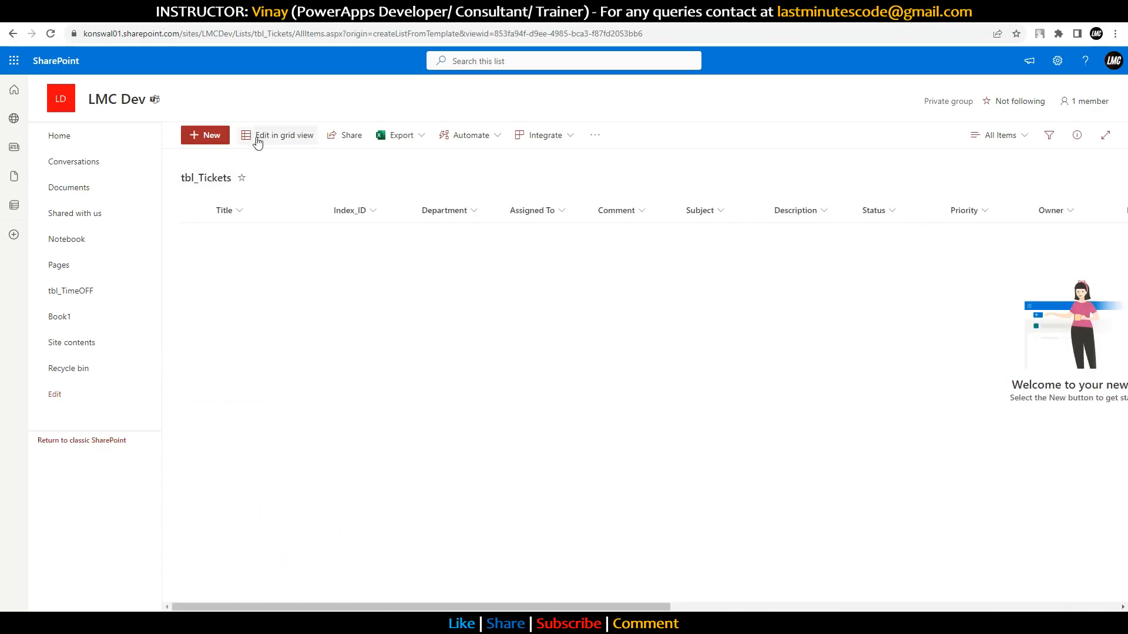
{"action": "left_click", "coordinate": [211, 136]}
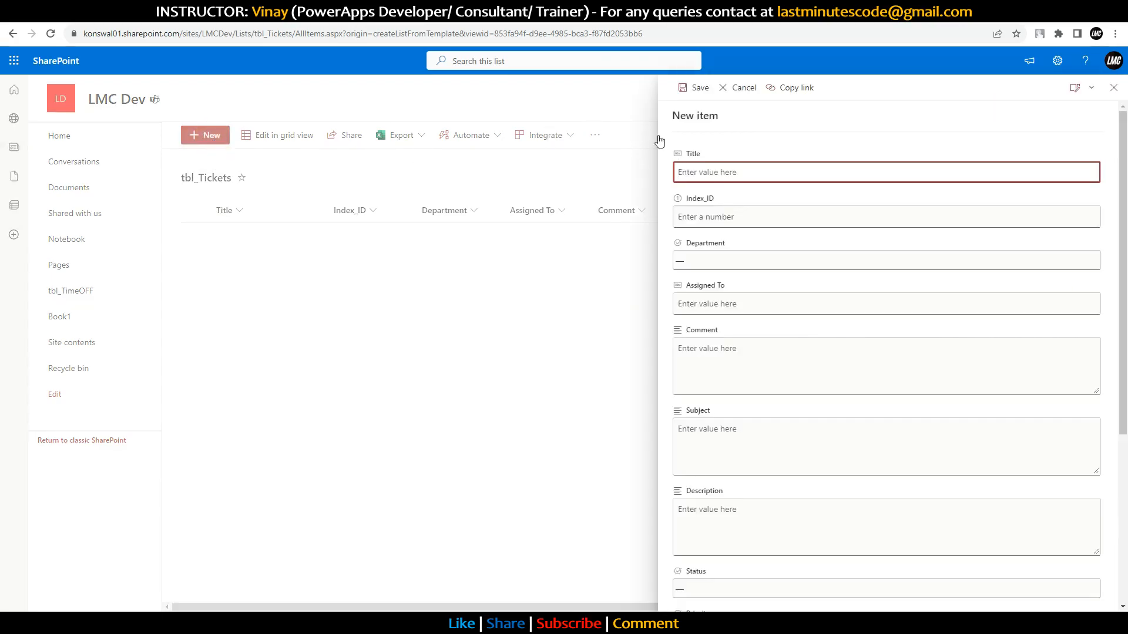
{"action": "left_click", "coordinate": [1113, 87]}
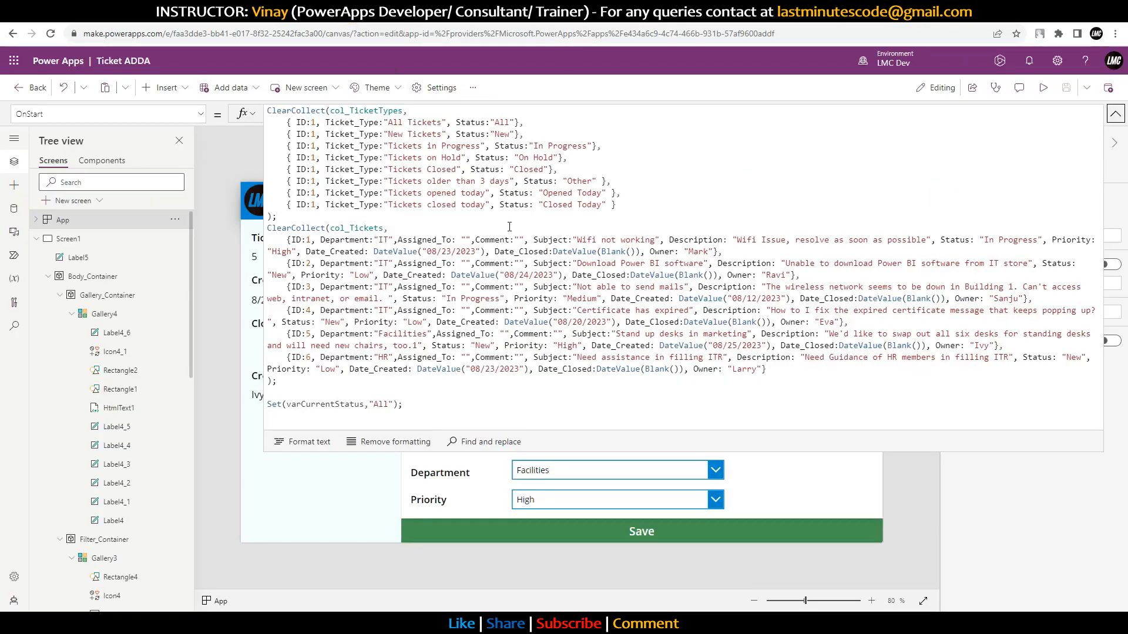
Step: Collapse the OnStart formula, open the Data pane's Add data list, and search connectors for 'sharePoint'
{"action": "left_click", "coordinate": [1115, 115]}
{"action": "left_click", "coordinate": [13, 213]}
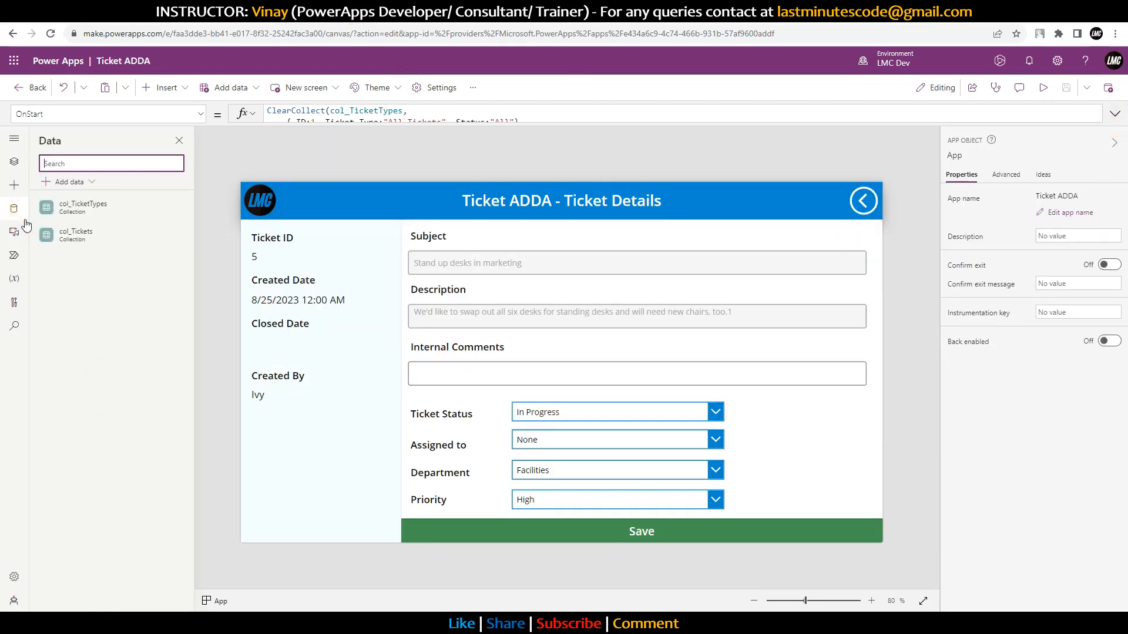
{"action": "left_click", "coordinate": [76, 186]}
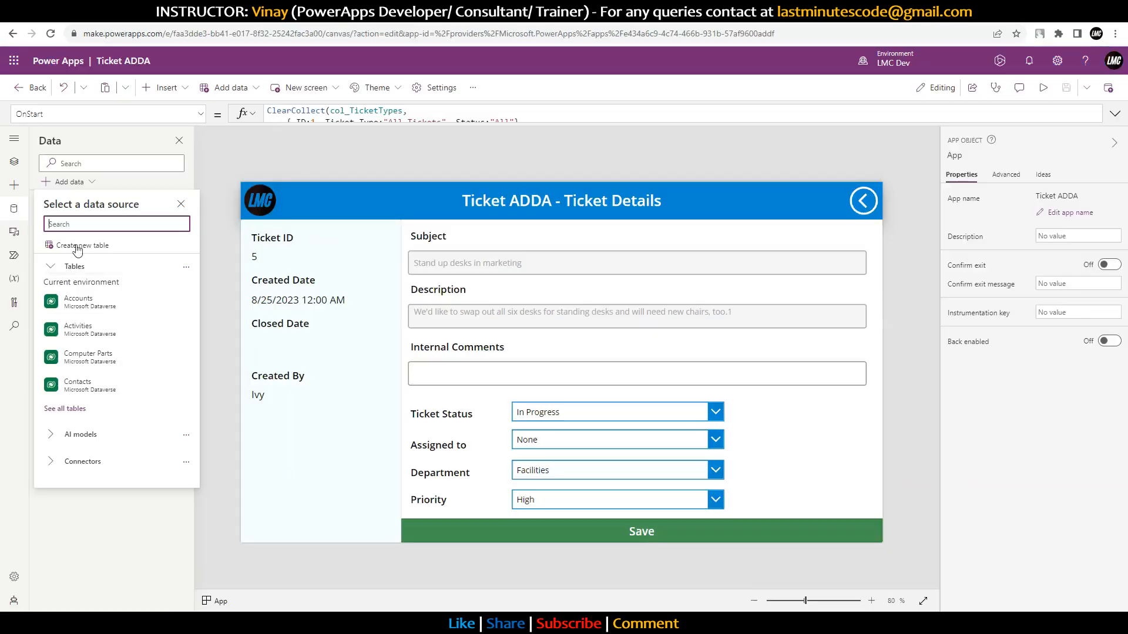
{"action": "left_click", "coordinate": [66, 464]}
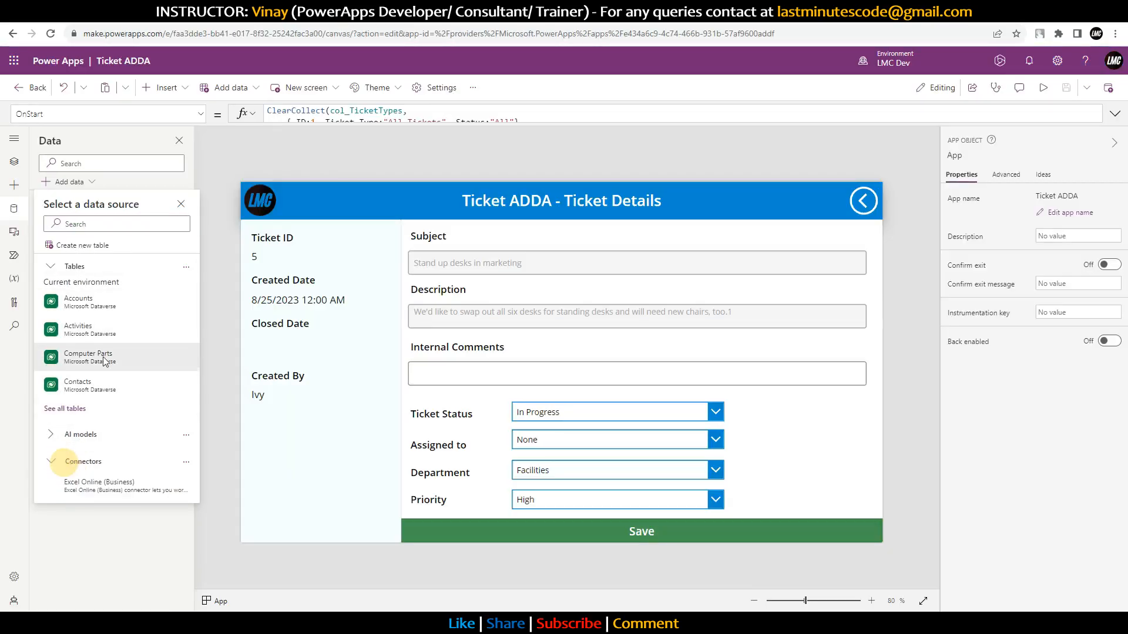
{"action": "scroll", "coordinate": [88, 412], "scroll_direction": "down", "scroll_amount": 5}
{"action": "left_click", "coordinate": [95, 223]}
{"action": "type", "text": "sharePoin"}
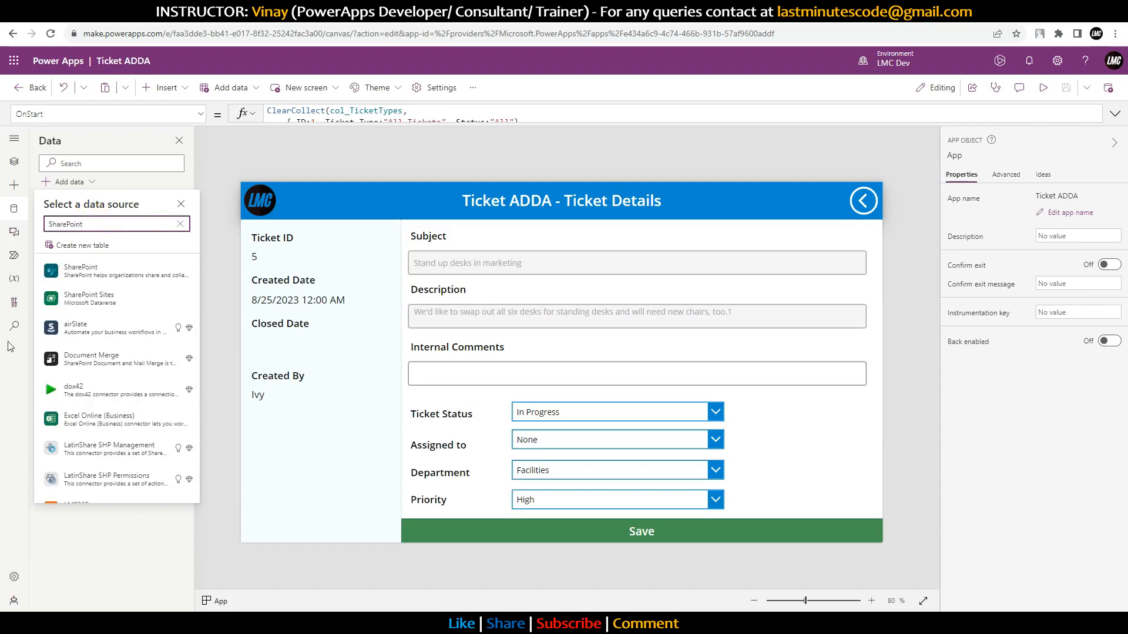
{"action": "type", "text": "t"}
Step: Try the SharePoint connector with an existing connection, then close its site panel
{"action": "left_click", "coordinate": [114, 265]}
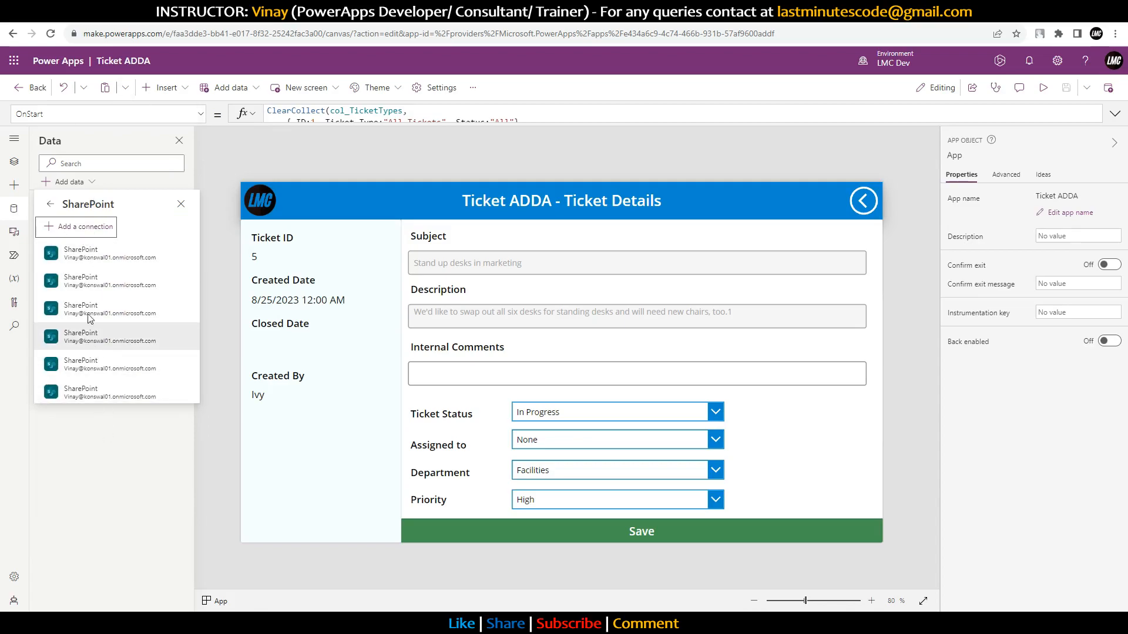
{"action": "left_click", "coordinate": [89, 256]}
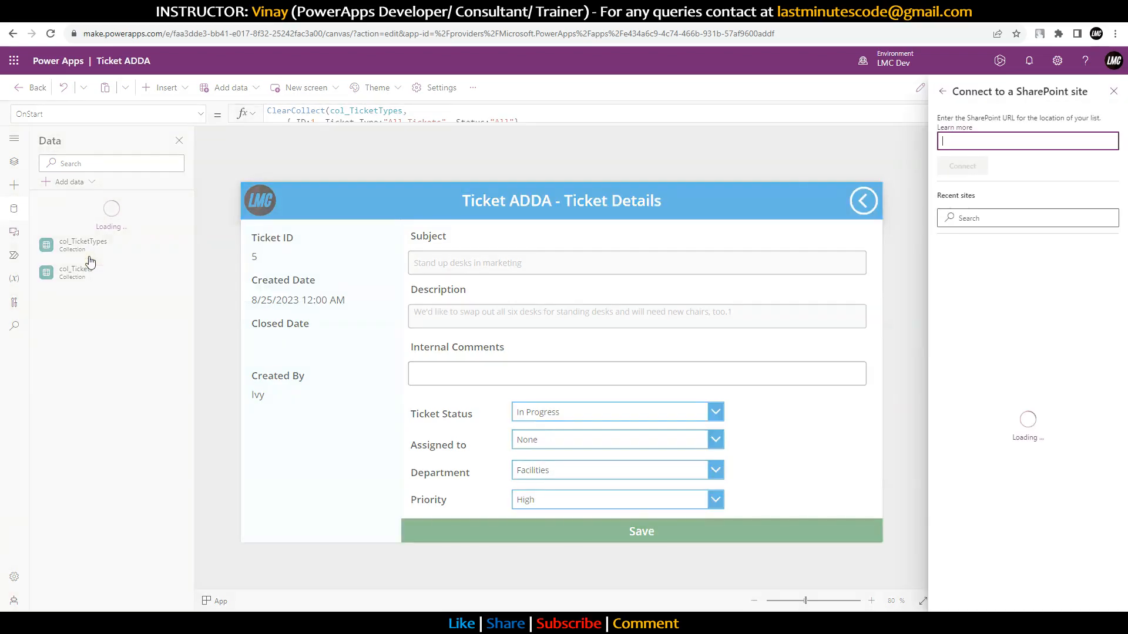
{"action": "left_click", "coordinate": [151, 393]}
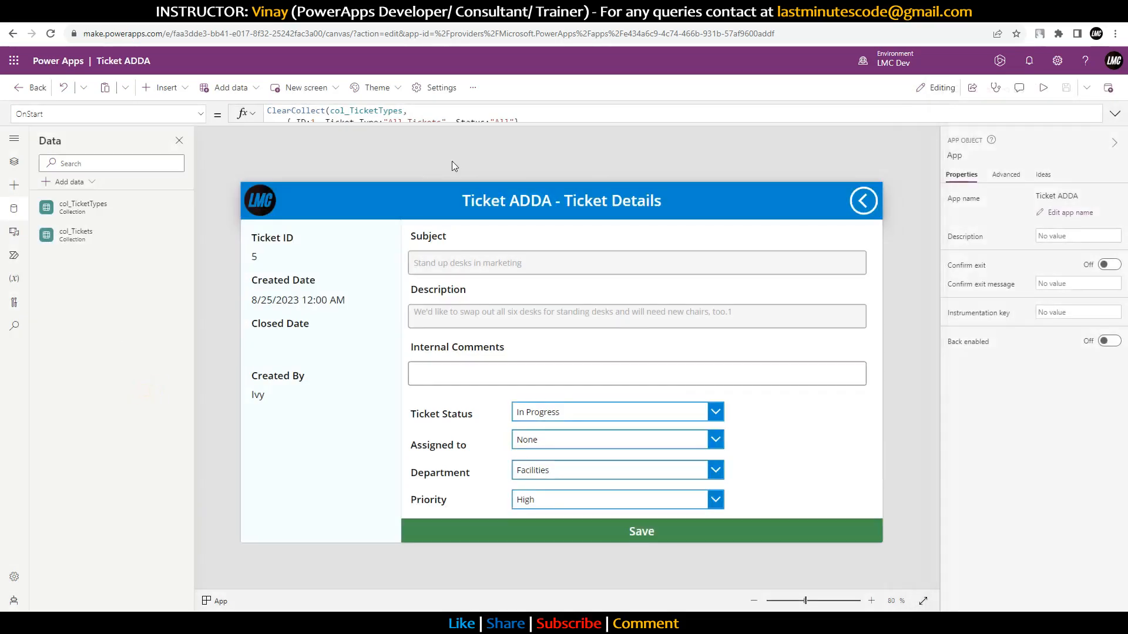
Step: Search 'SharePoi' again and add a new SharePoint connection connecting directly to cloud services
{"action": "left_click", "coordinate": [59, 187]}
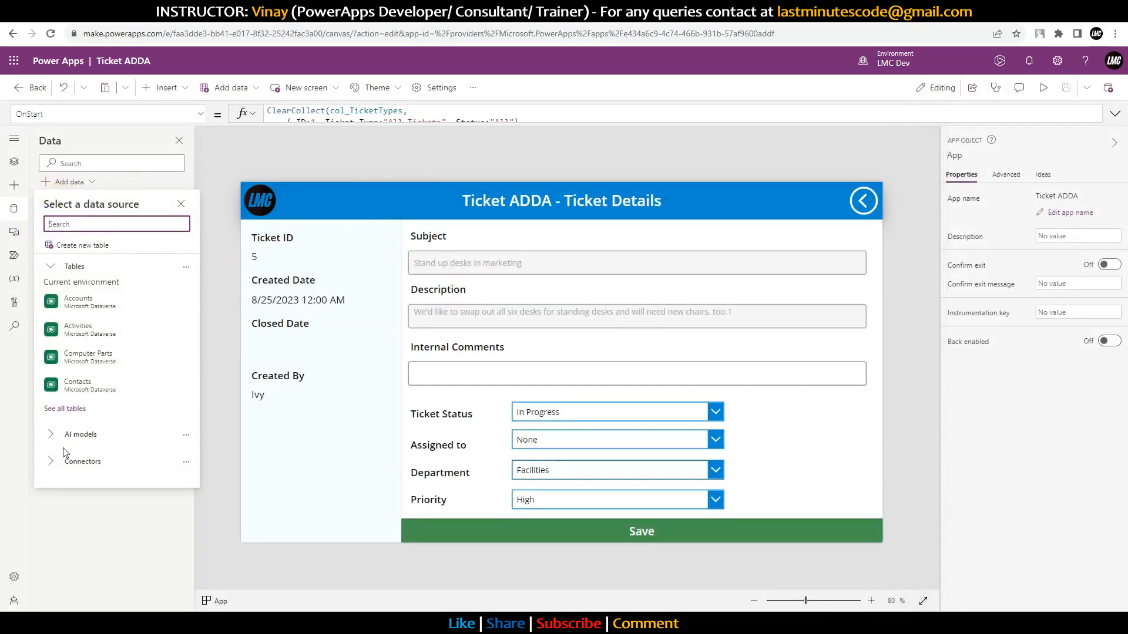
{"action": "type", "text": "SharePoint"}
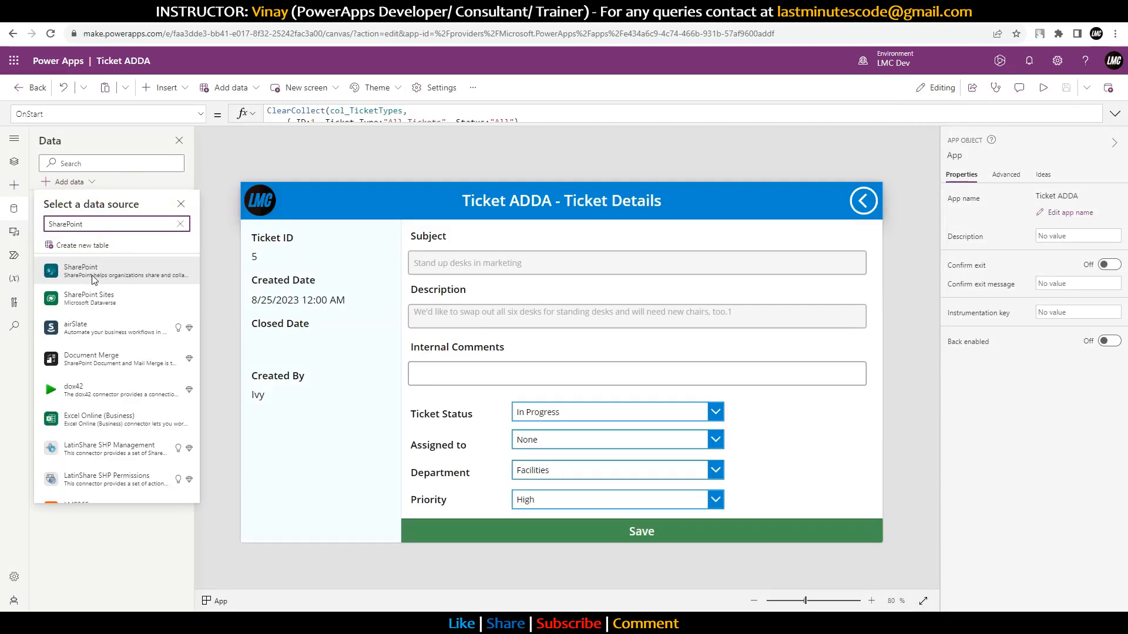
{"action": "left_click", "coordinate": [93, 276]}
{"action": "left_click", "coordinate": [92, 226]}
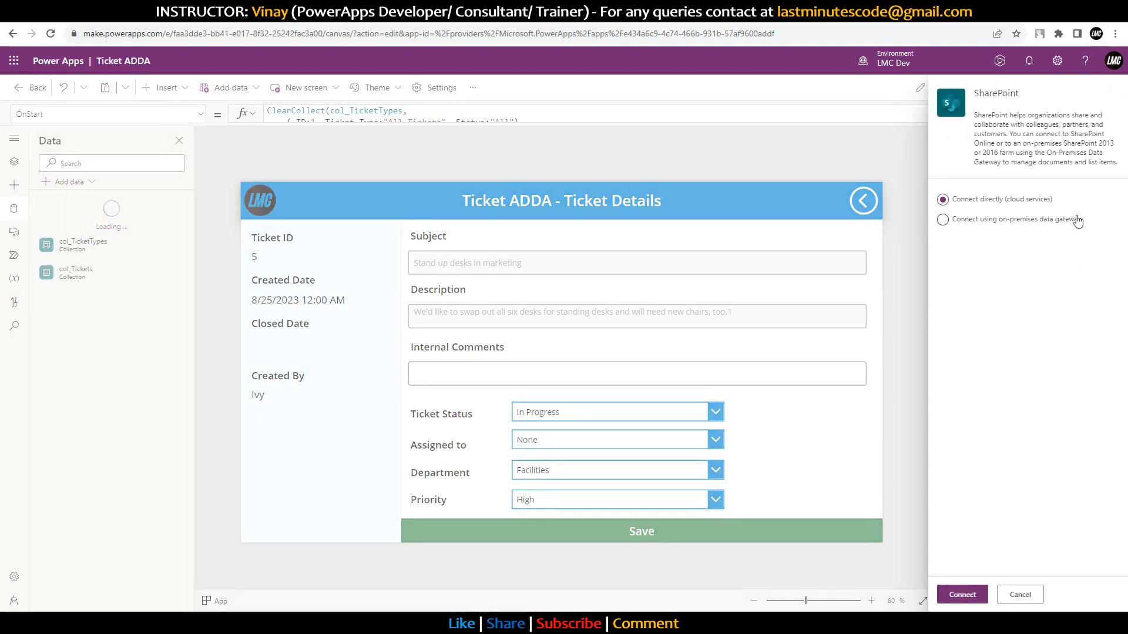
{"action": "left_click", "coordinate": [967, 590]}
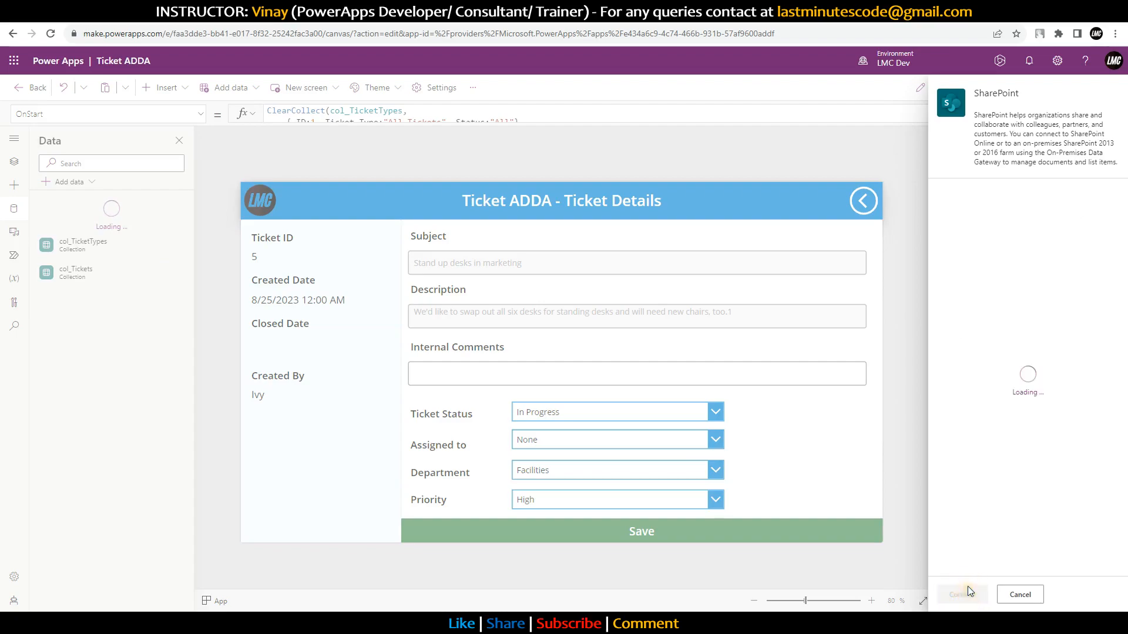
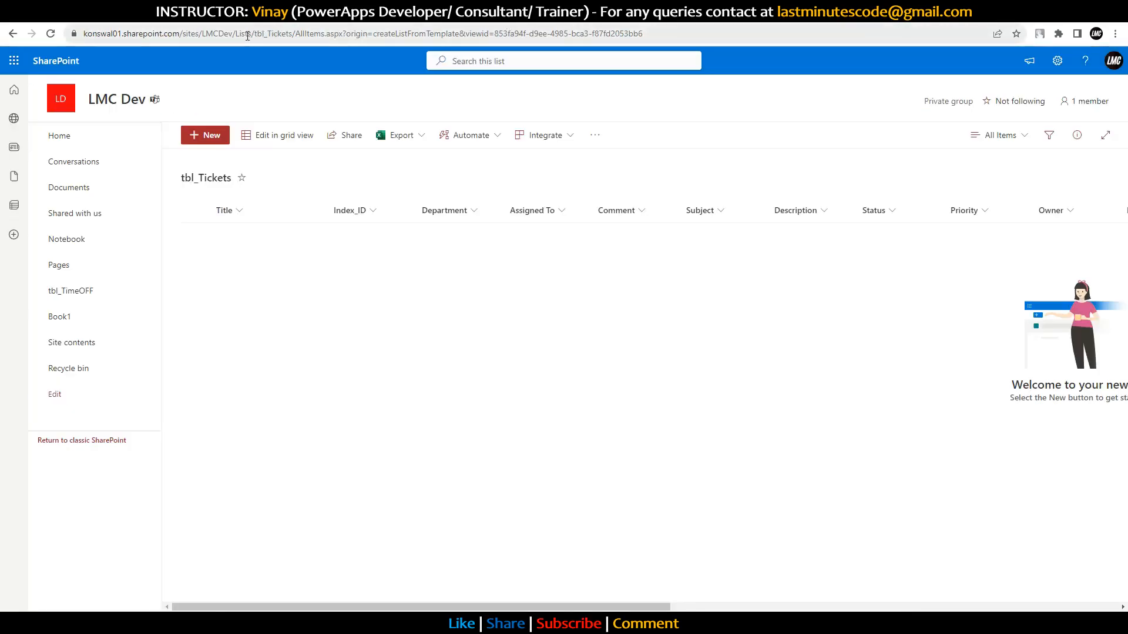
Step: Paste the copied SharePoint site URL, then select and connect the tbl_Tickets list
{"action": "left_click_drag", "start_coordinate": [250, 36], "coordinate": [64, 39]}
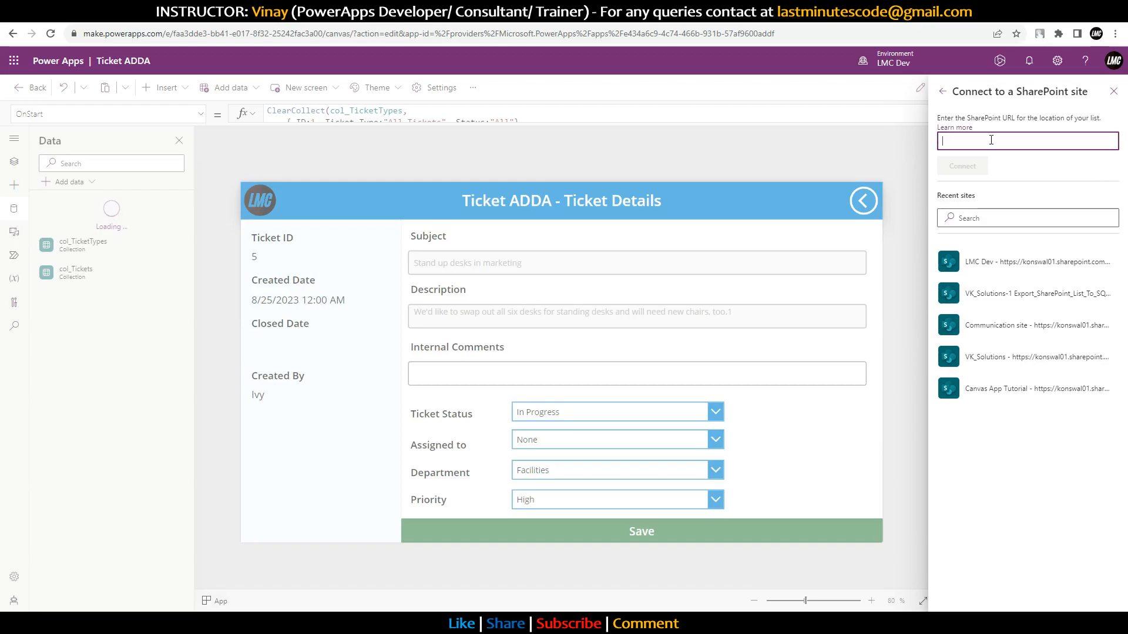
{"action": "type", "text": "https://konswal01.sharepoint.com/sites/LMCDev/"}
{"action": "left_click", "coordinate": [981, 167]}
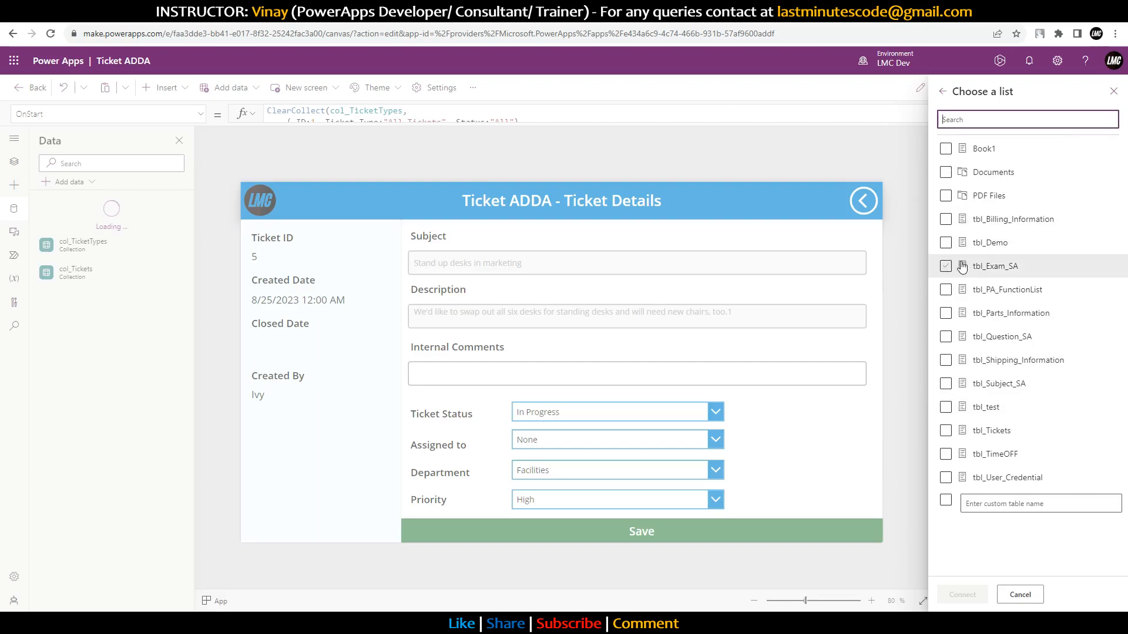
{"action": "left_click", "coordinate": [947, 431]}
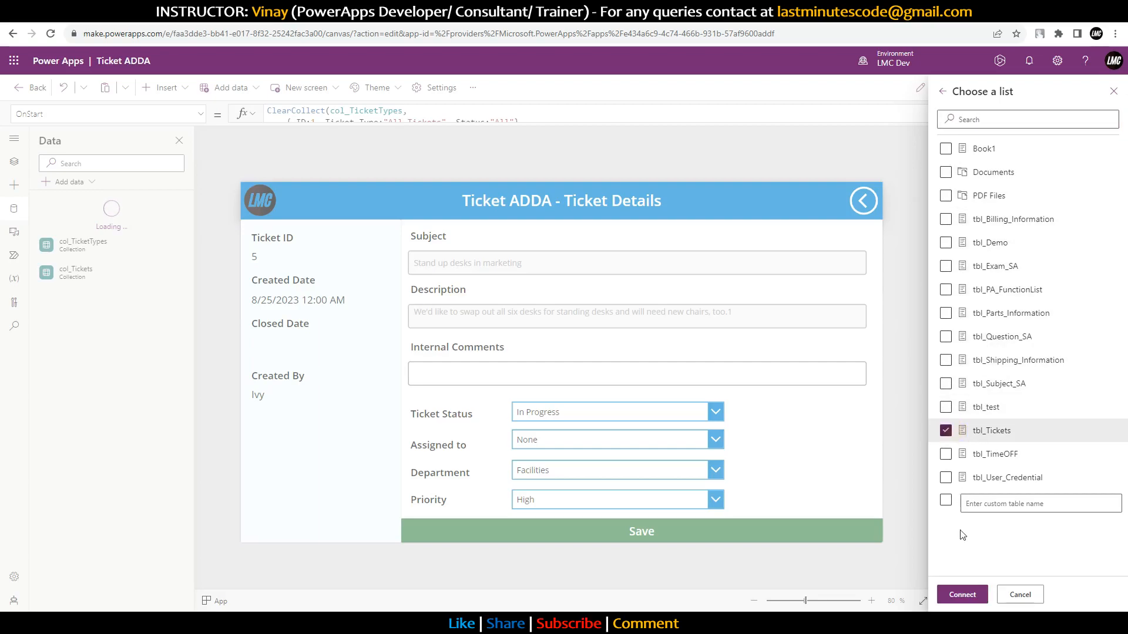
{"action": "left_click", "coordinate": [961, 595]}
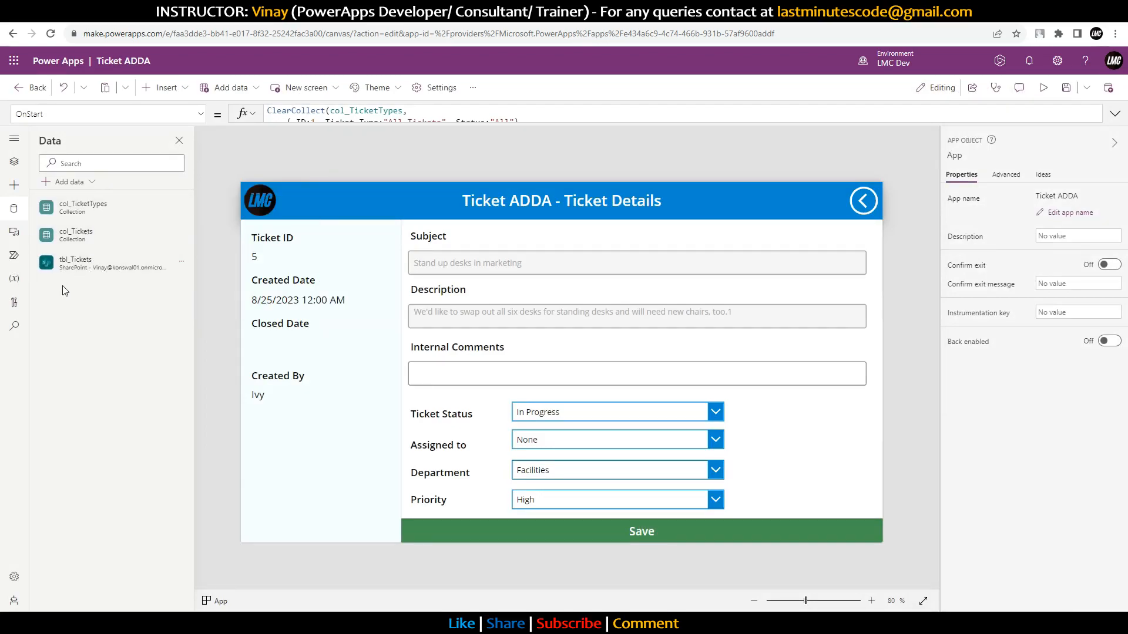
{"action": "mouse_move", "coordinate": [71, 271]}
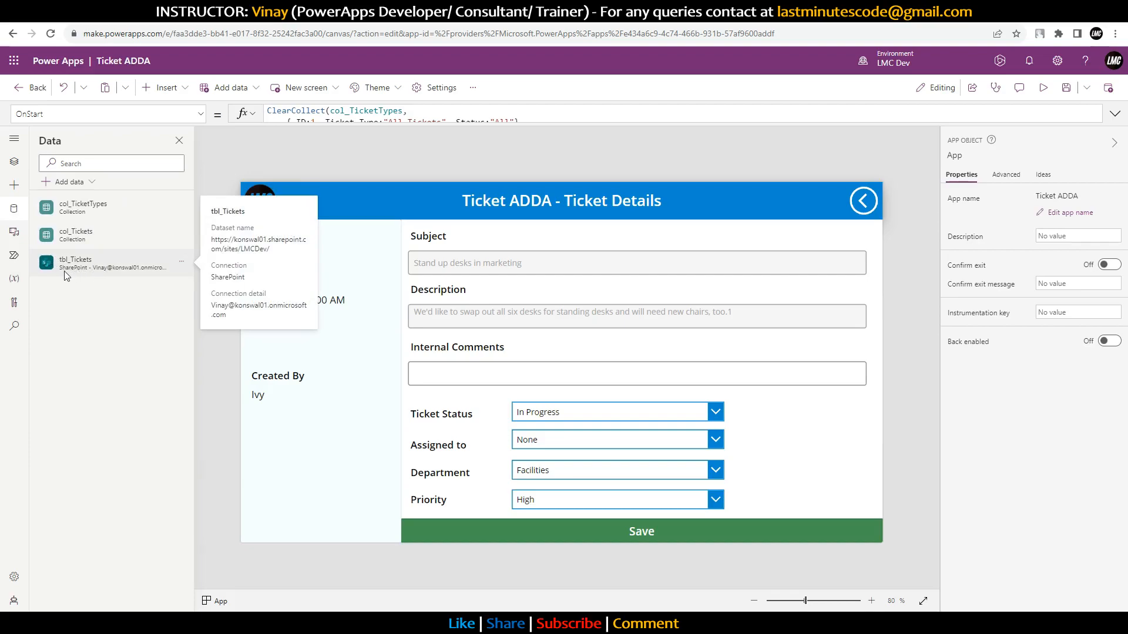
Step: Comment out the hardcoded col_Tickets sample records in App OnStart with /* */
{"action": "left_click", "coordinate": [14, 162]}
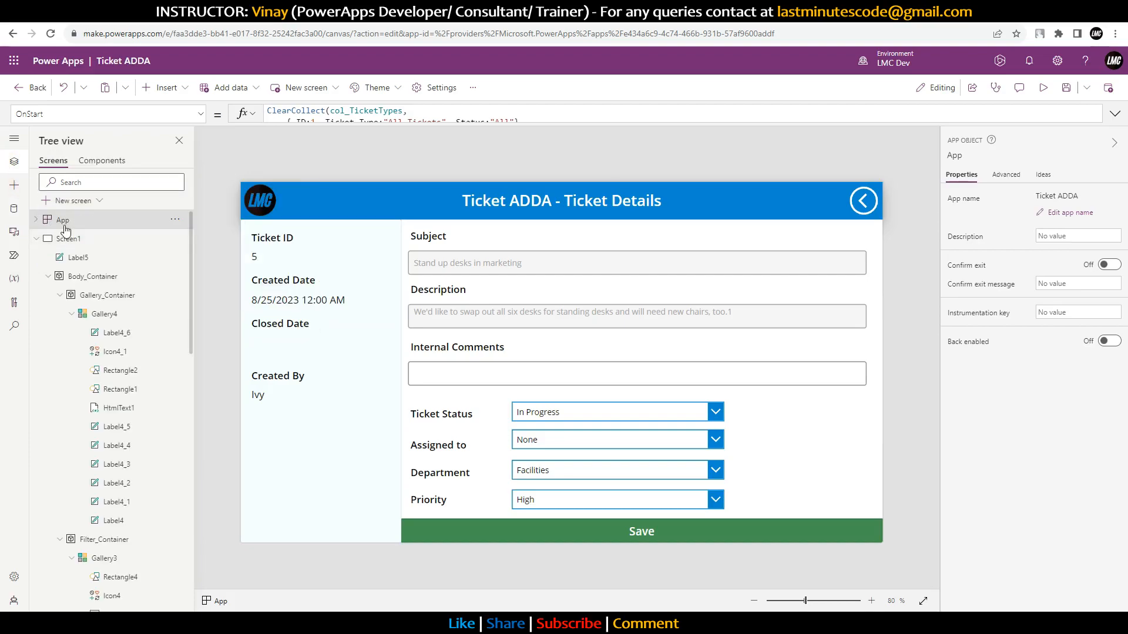
{"action": "left_click", "coordinate": [1115, 114]}
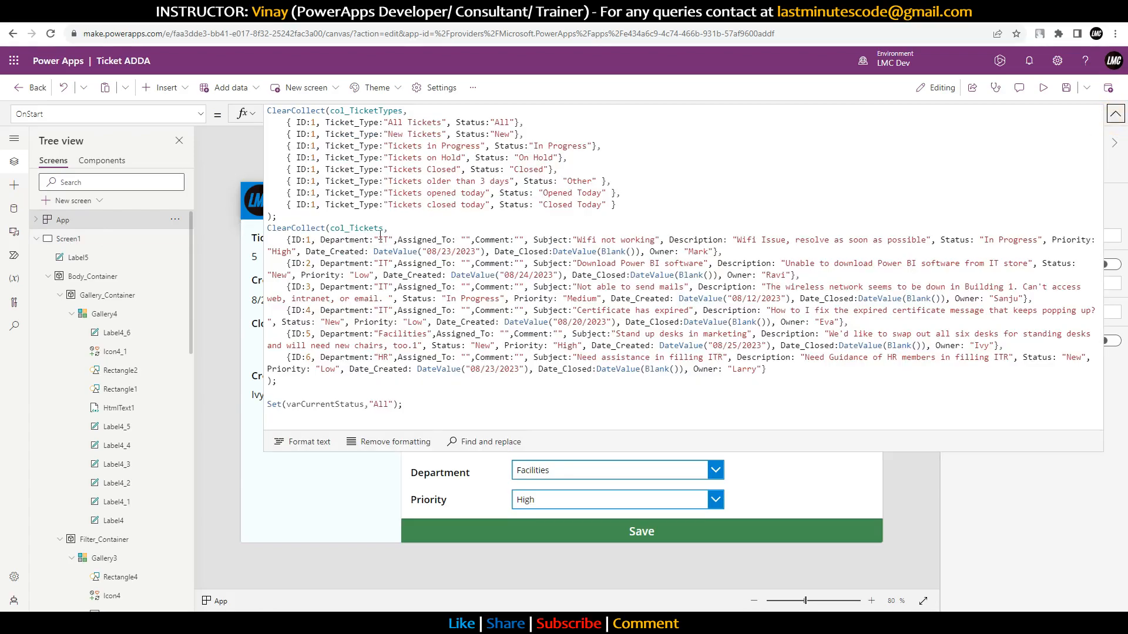
{"action": "double_click", "coordinate": [346, 228]}
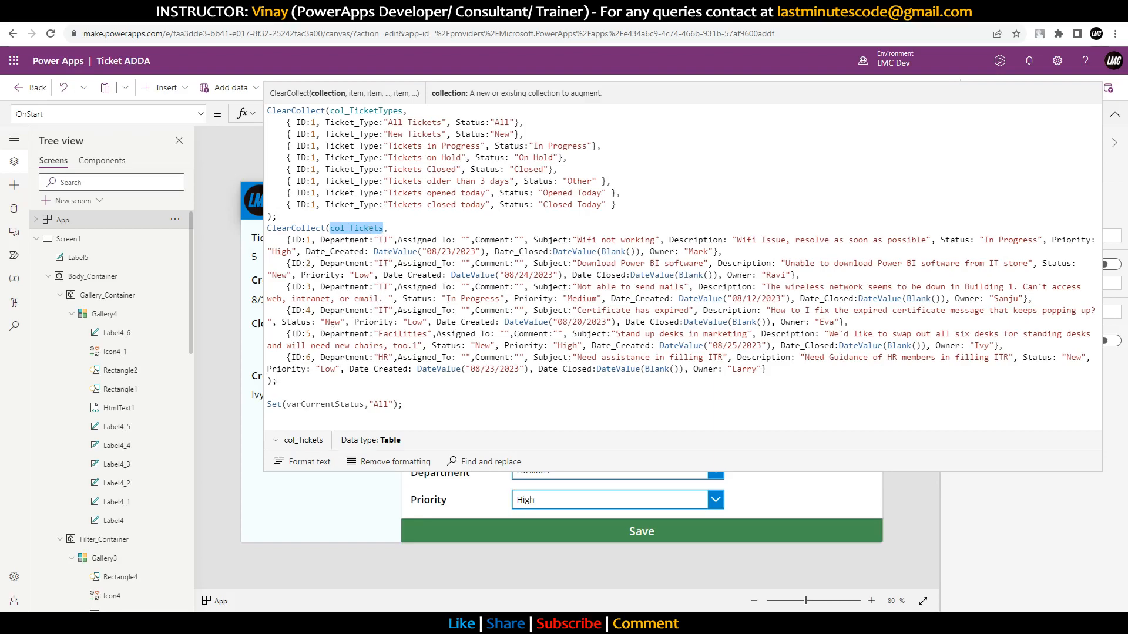
{"action": "left_click_drag", "start_coordinate": [276, 381], "coordinate": [291, 242]}
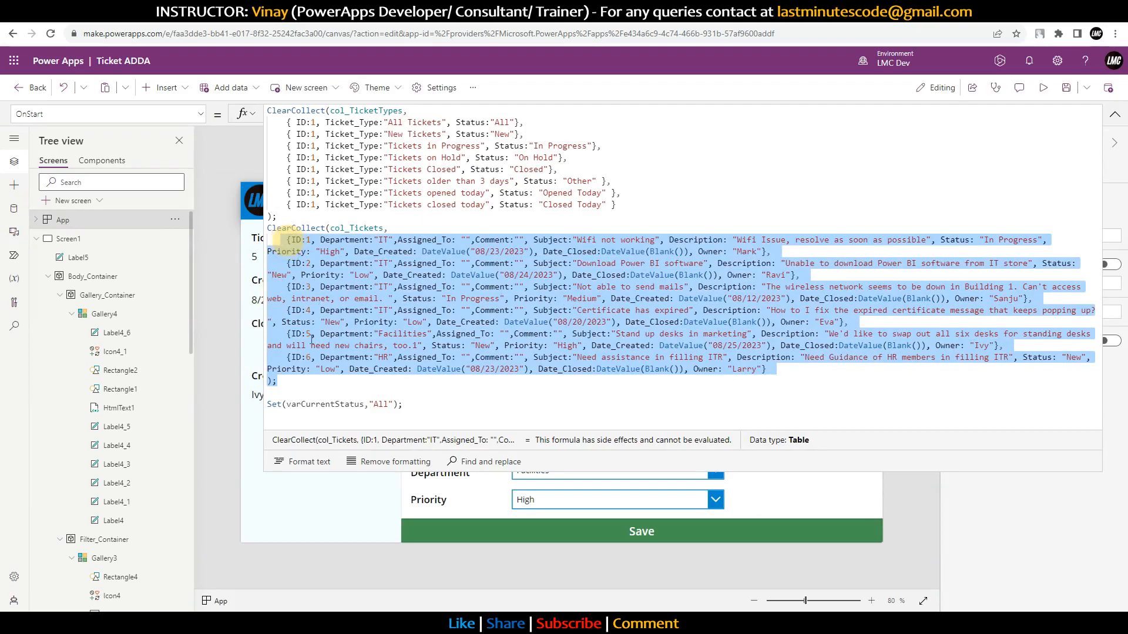
{"action": "left_click", "coordinate": [282, 389]}
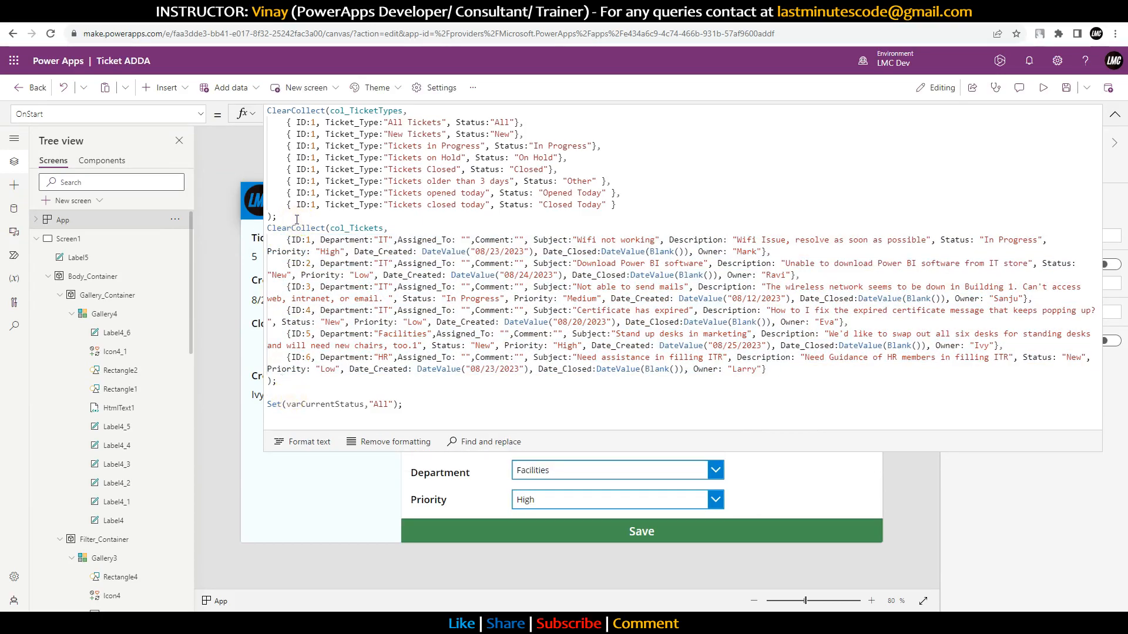
{"action": "left_click", "coordinate": [297, 218]}
{"action": "key", "text": "Return"}
{"action": "type", "text": "/*"}
{"action": "left_click", "coordinate": [294, 401]}
{"action": "type", "text": "*/"}
{"action": "key", "text": "Return"}
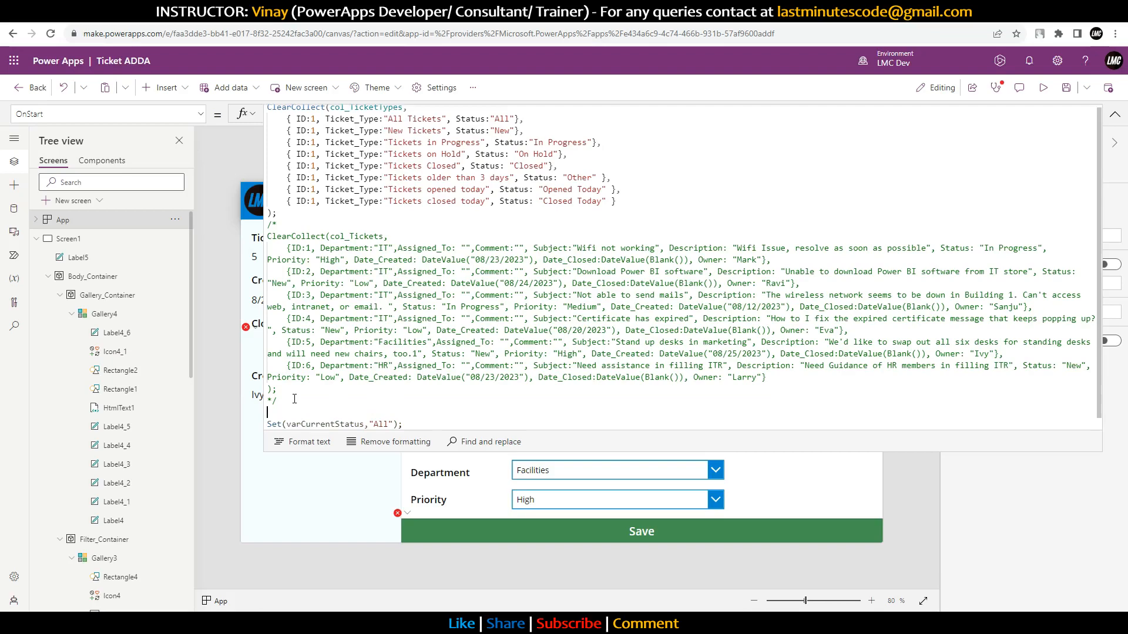
Step: Add ClearCollect(col_Tickets,tbl_Tickets); below the commented block
{"action": "type", "text": "ClearCollect(col"}
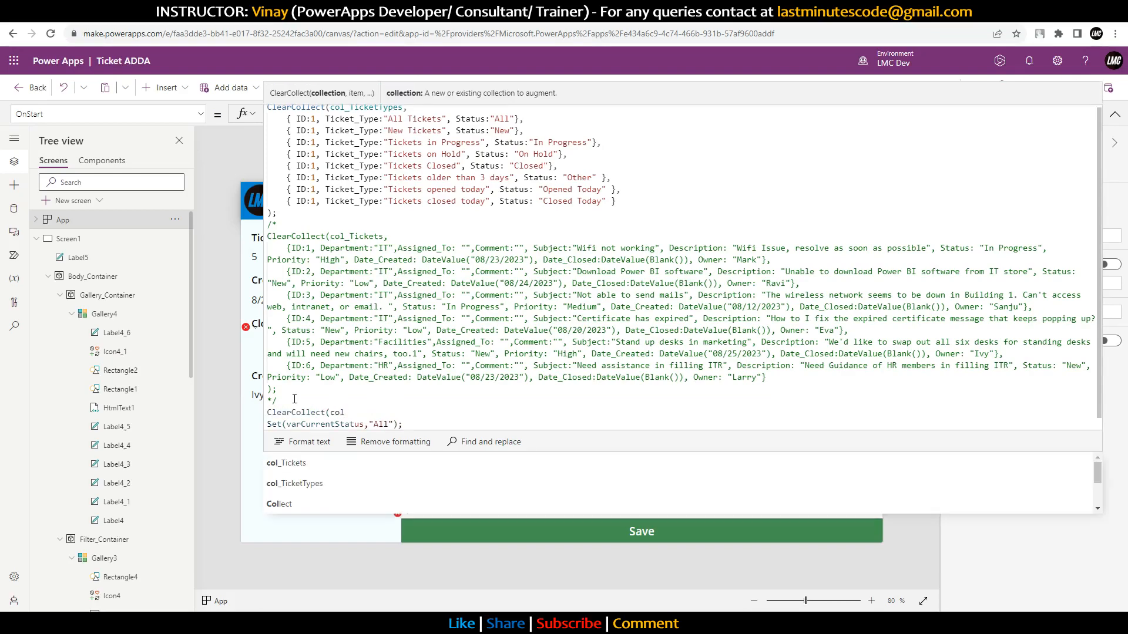
{"action": "type", "text": "_Ticjk"}
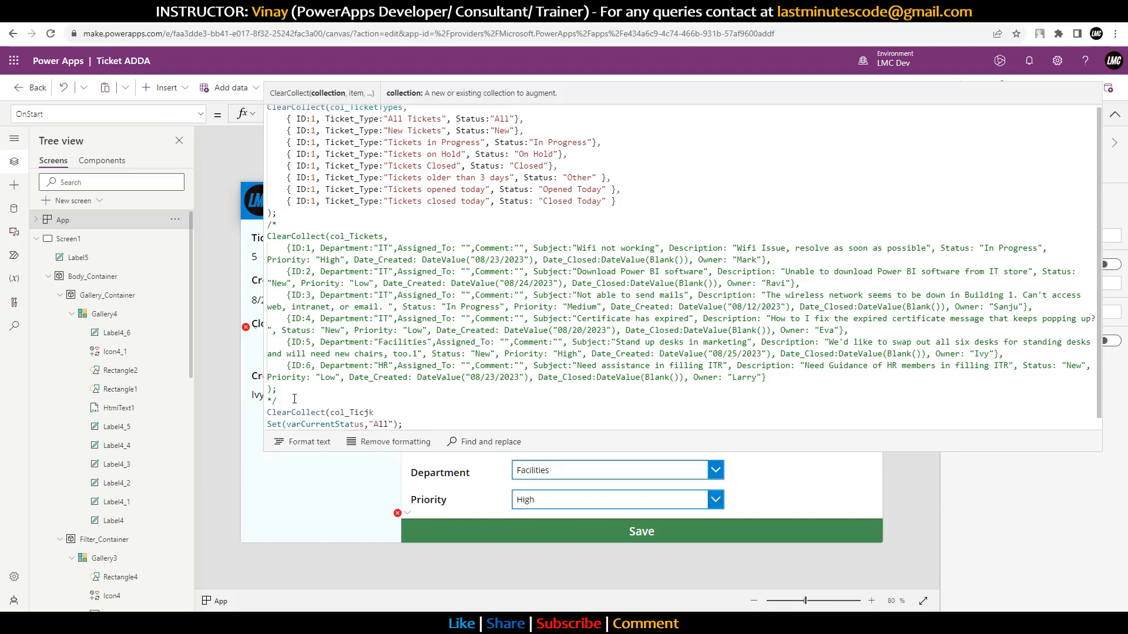
{"action": "key", "text": "BackSpace"}
{"action": "key", "text": "BackSpace"}
{"action": "type", "text": "ket"}
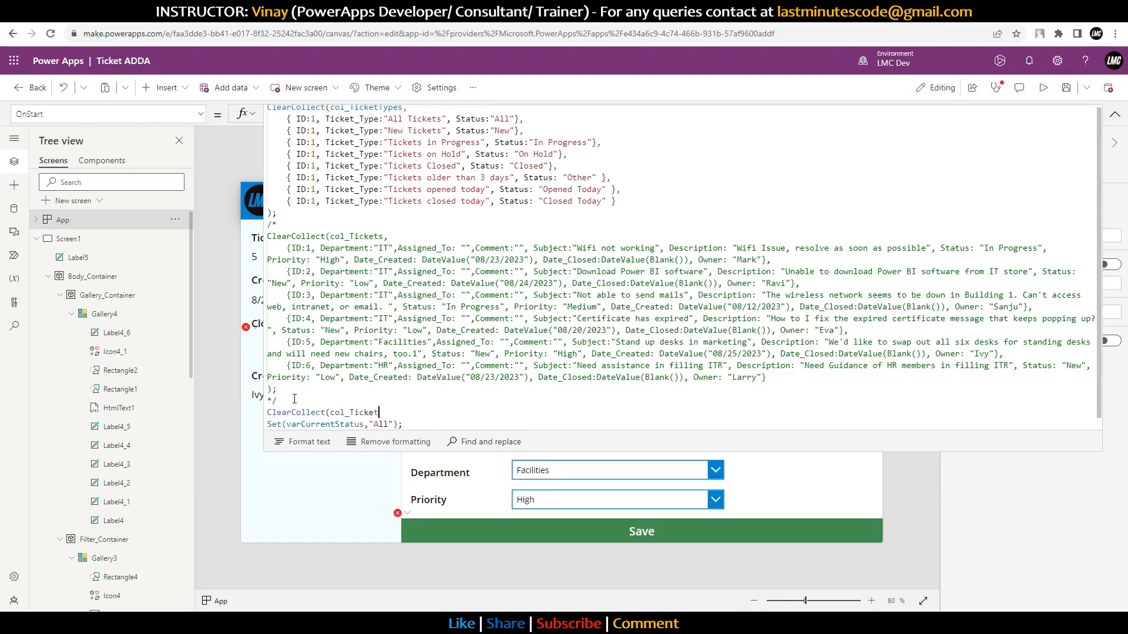
{"action": "type", "text": "s,"}
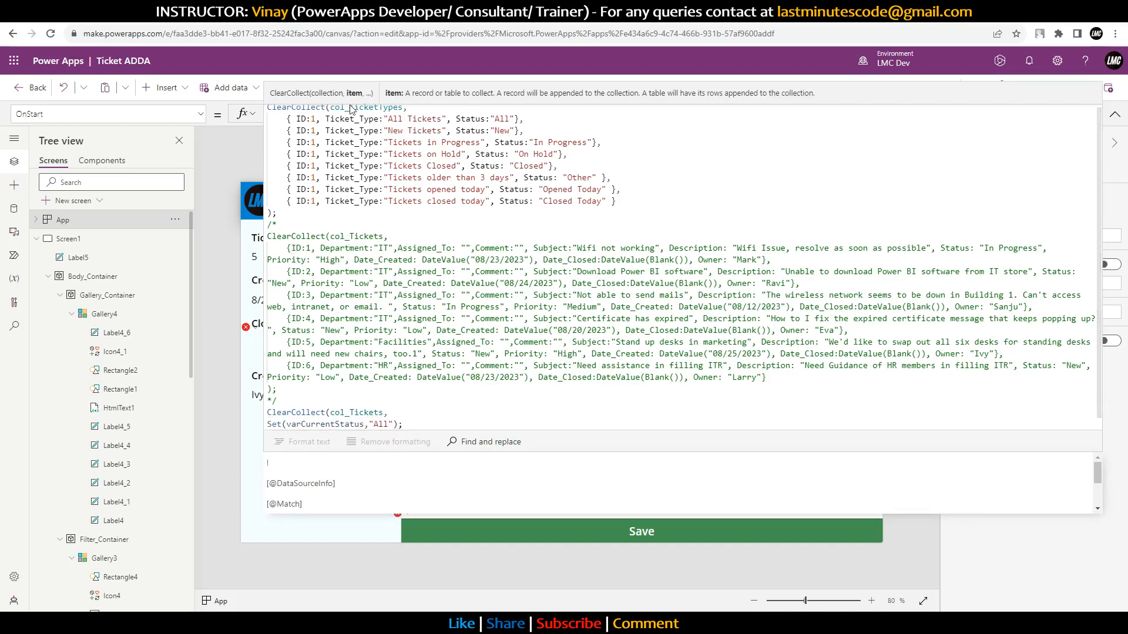
{"action": "type", "text": "tbl_"}
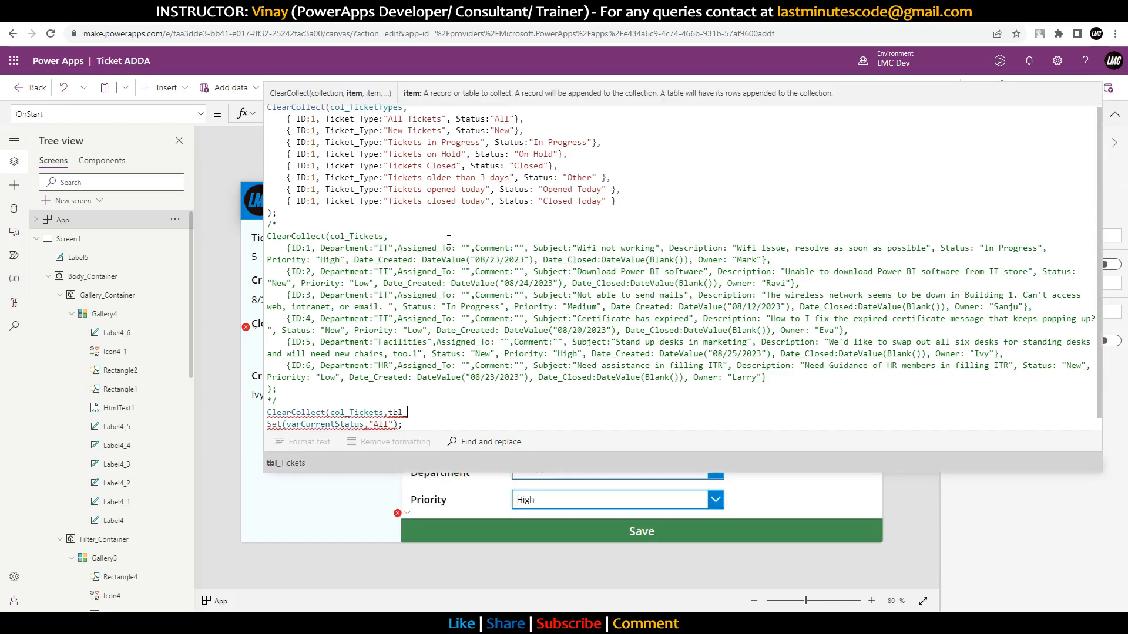
{"action": "key", "text": "Tab"}
{"action": "type", "text": ")"}
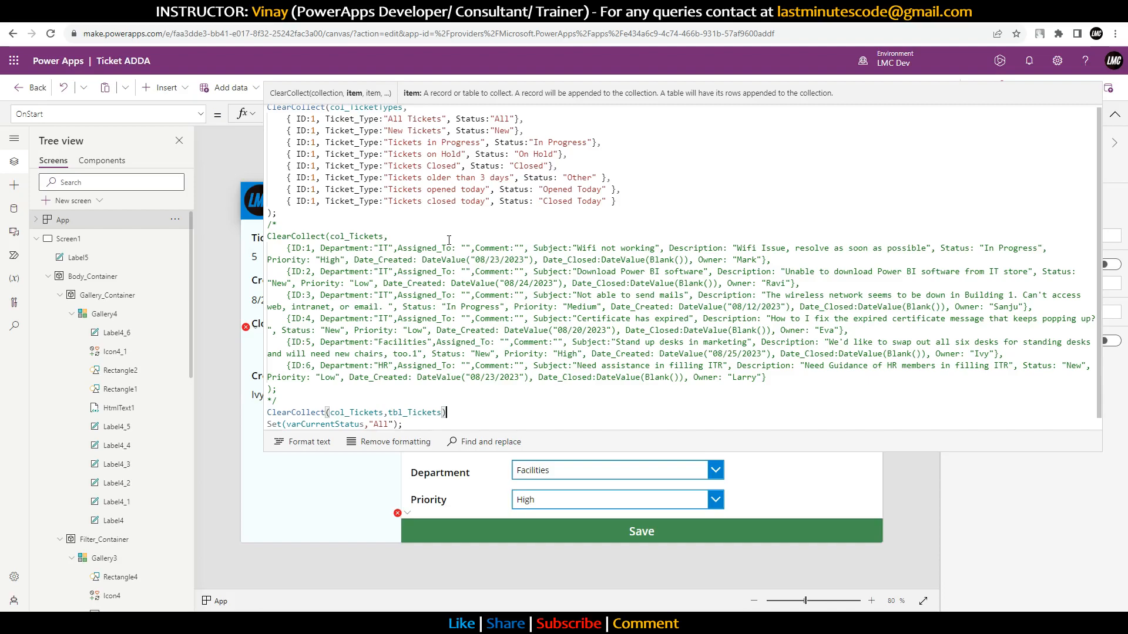
{"action": "type", "text": ";"}
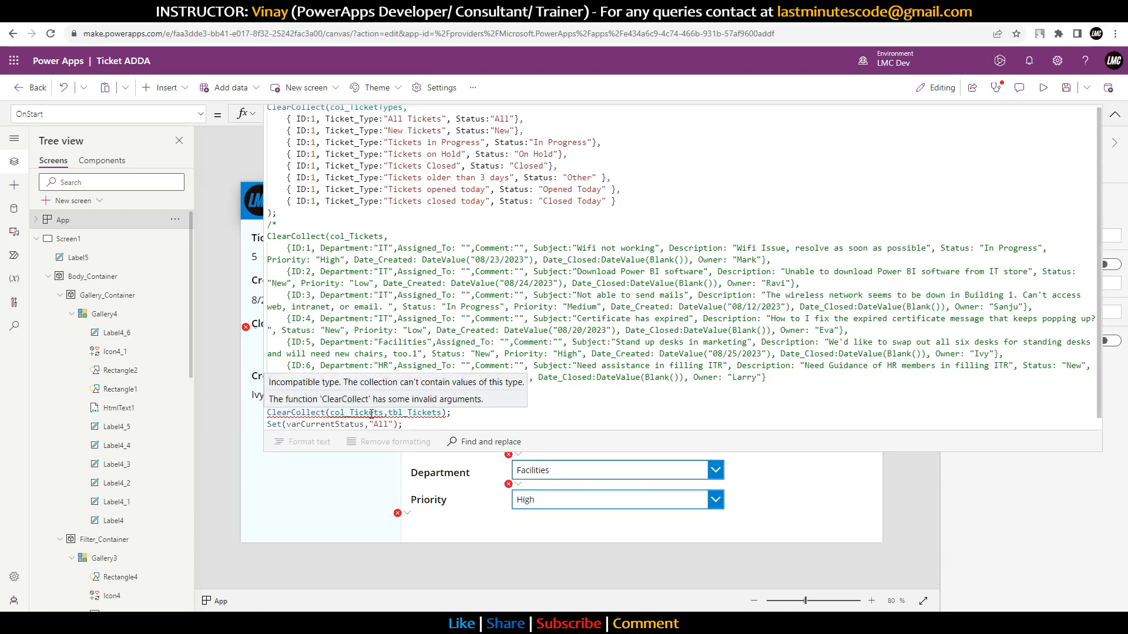
Step: Cut the commented-out sample ticket records out of the OnStart formula
{"action": "left_click", "coordinate": [1115, 115]}
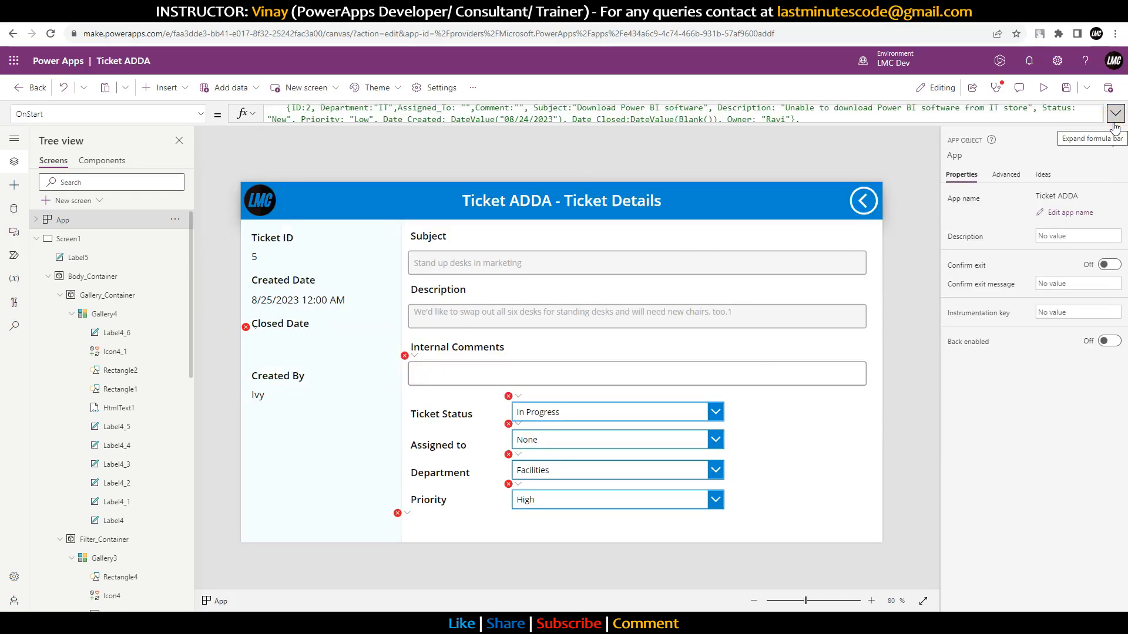
{"action": "left_click", "coordinate": [1115, 122]}
{"action": "left_click", "coordinate": [1116, 123]}
{"action": "left_click", "coordinate": [1115, 120]}
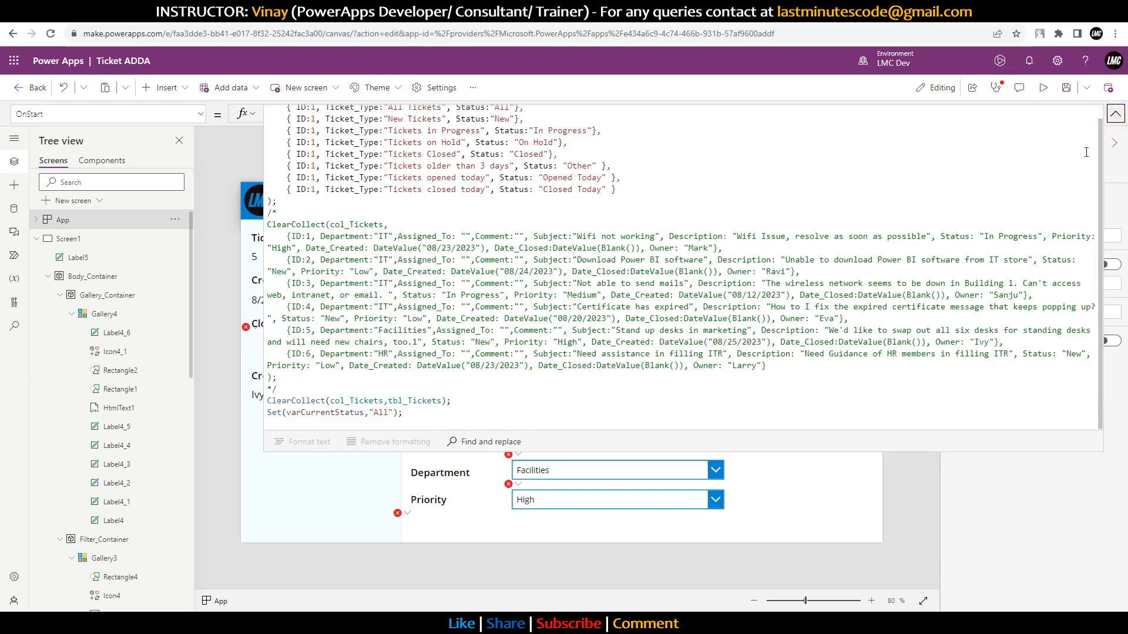
{"action": "left_click_drag", "start_coordinate": [277, 378], "coordinate": [282, 236]}
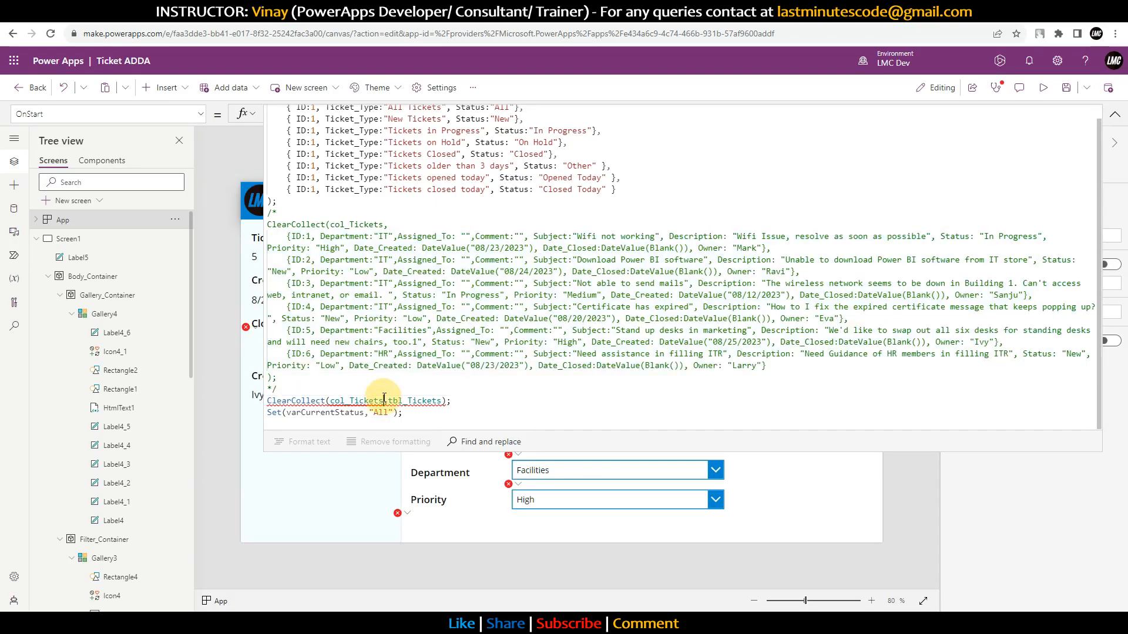
{"action": "left_click", "coordinate": [384, 401]}
{"action": "type", "text": "_new"}
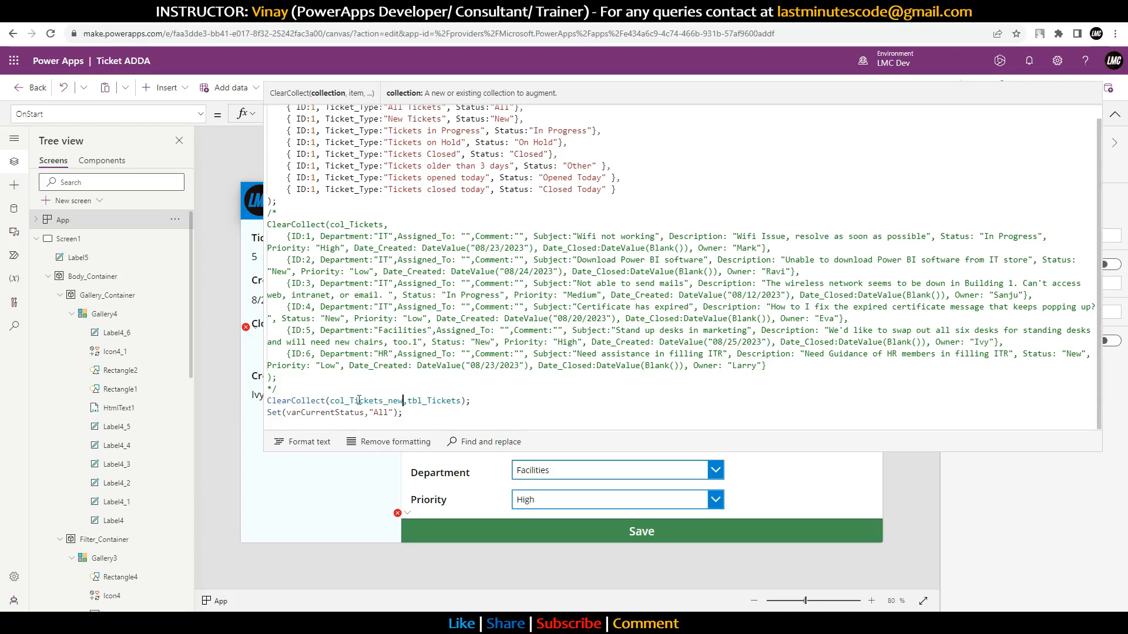
{"action": "scroll", "coordinate": [388, 365], "scroll_direction": "up", "scroll_amount": 1}
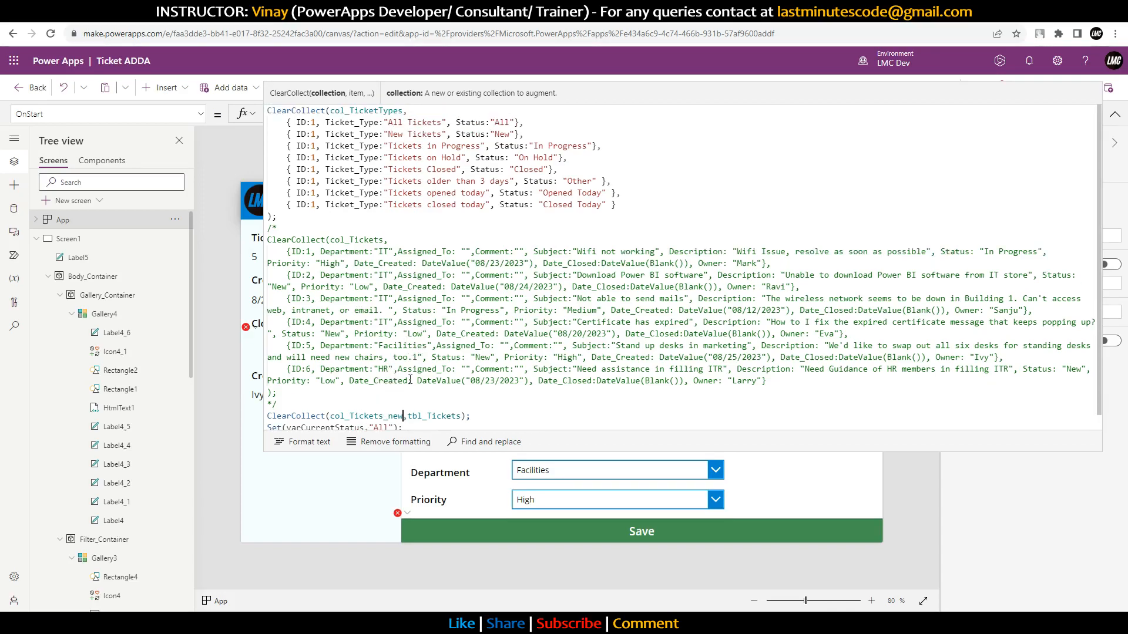
{"action": "scroll", "coordinate": [415, 397], "scroll_direction": "down", "scroll_amount": 1}
{"action": "left_click", "coordinate": [428, 402]}
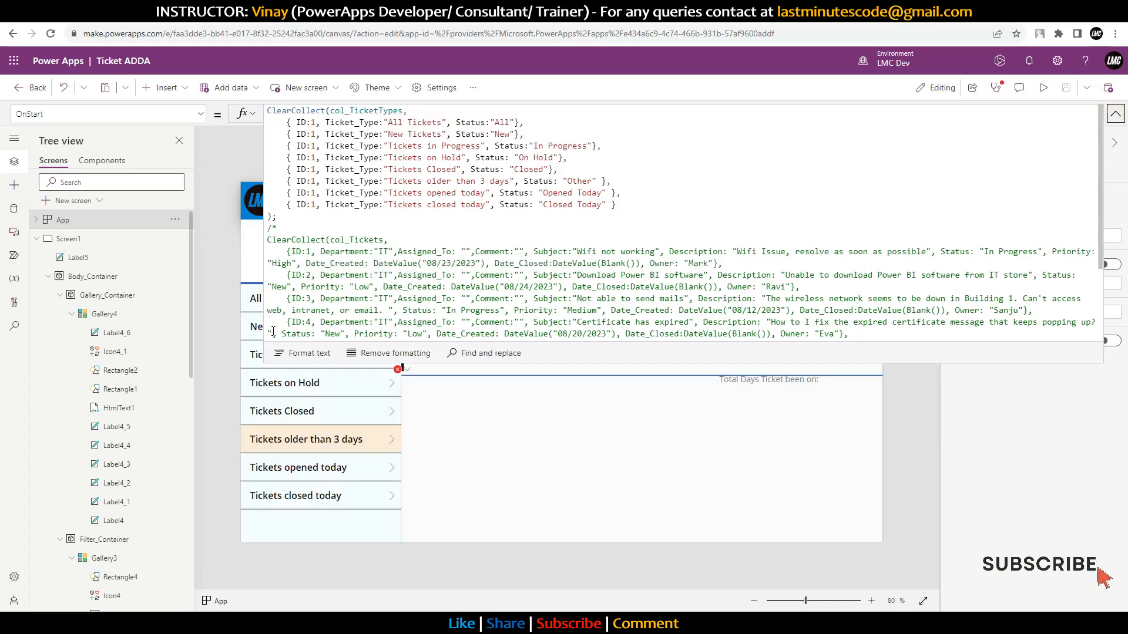
{"action": "scroll", "coordinate": [318, 293], "scroll_direction": "down", "scroll_amount": 2}
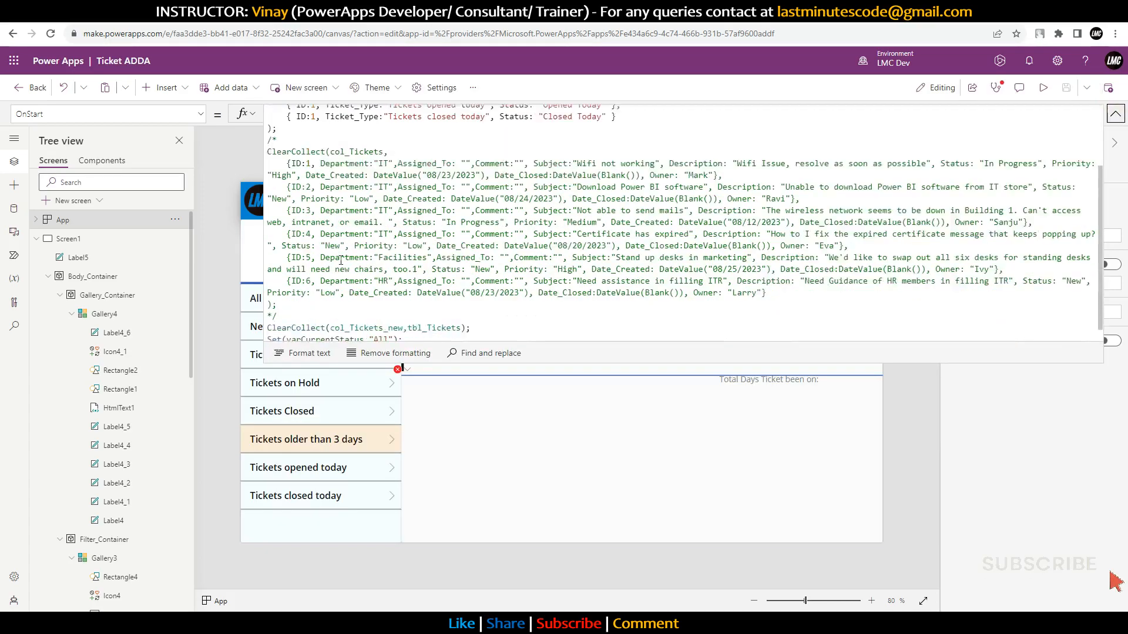
{"action": "left_click_drag", "start_coordinate": [318, 293], "coordinate": [251, 141]}
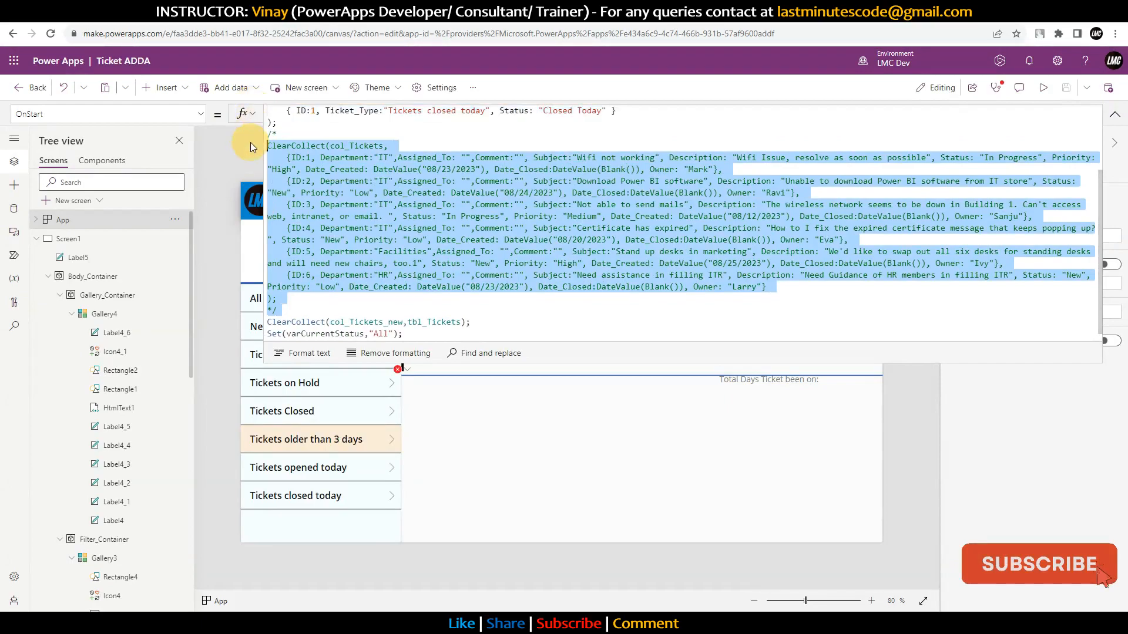
{"action": "key", "text": "BackSpace"}
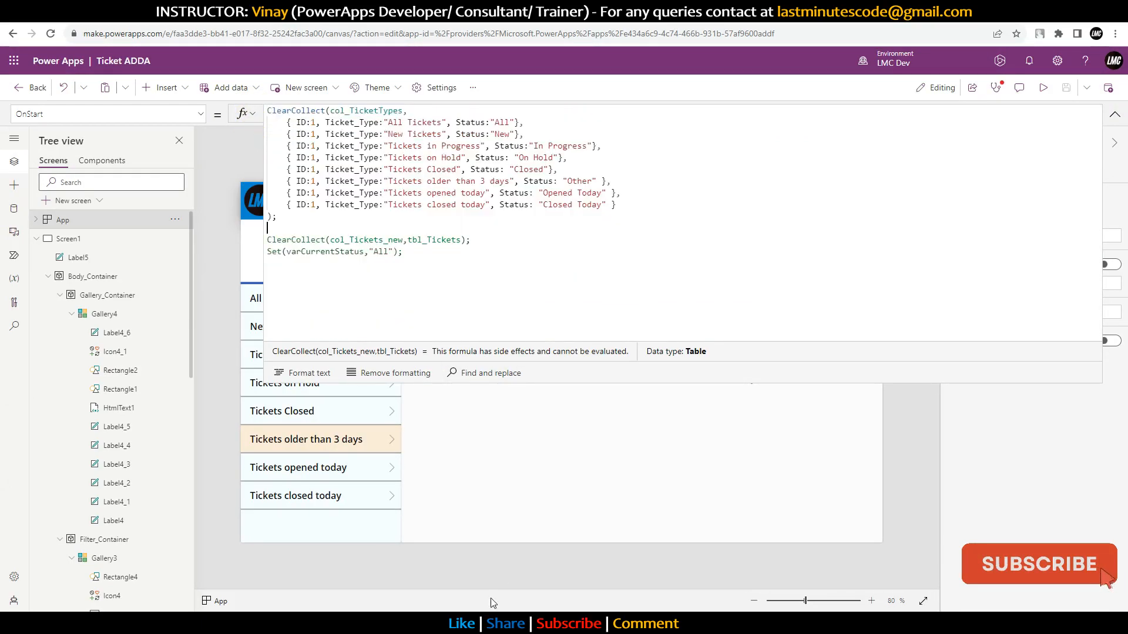
Step: Paste the sample records into the text file, then rename col_Tickets to col_Ticket in OnStart
{"action": "left_click", "coordinate": [415, 618]}
{"action": "left_click", "coordinate": [411, 332]}
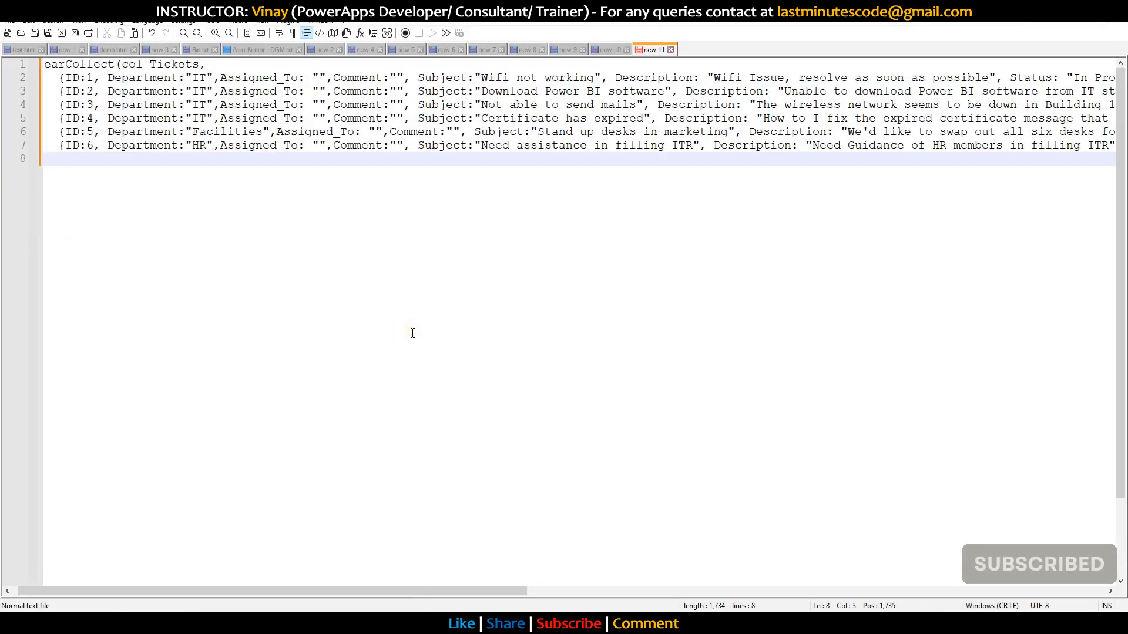
{"action": "key", "text": "ctrl+a"}
{"action": "key", "text": "ctrl+v"}
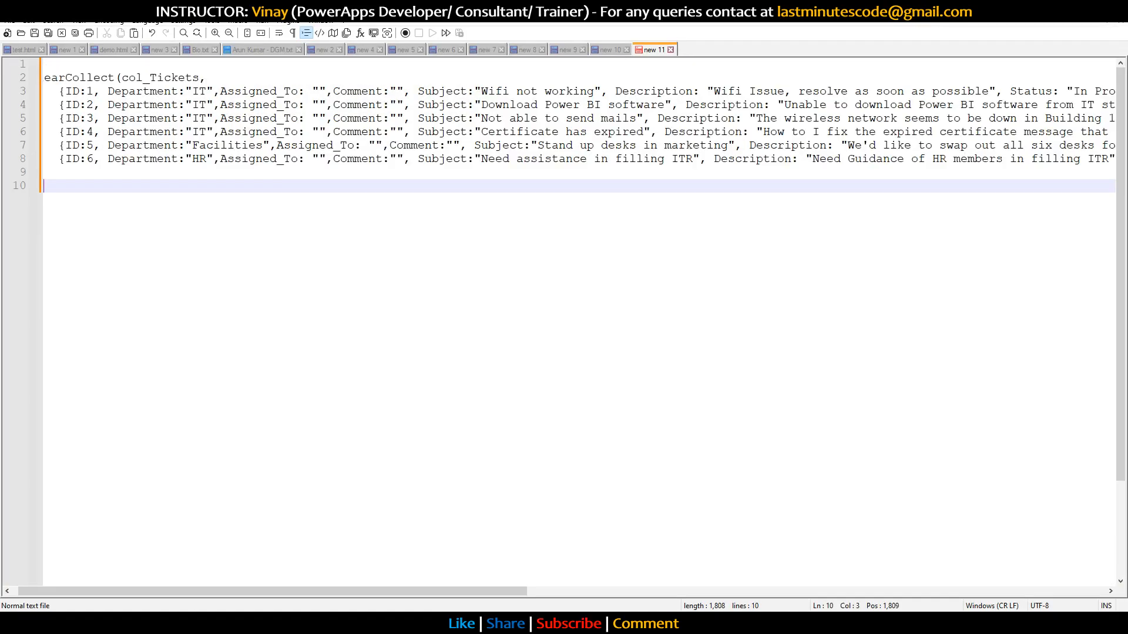
{"action": "key", "text": "alt+Tab"}
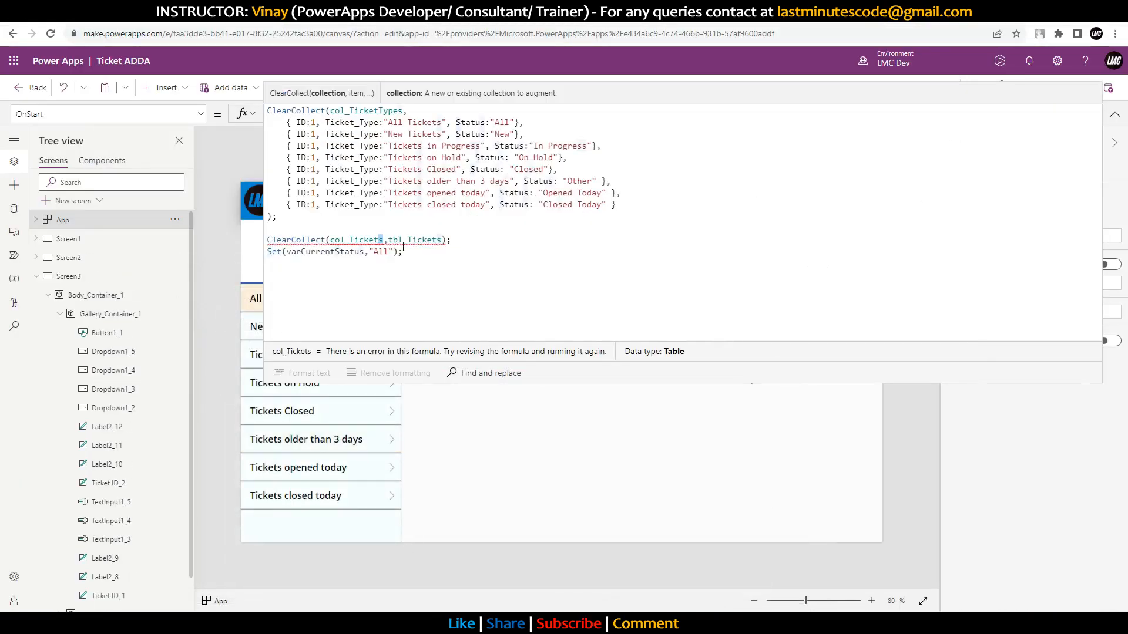
{"action": "key", "text": "BackSpace"}
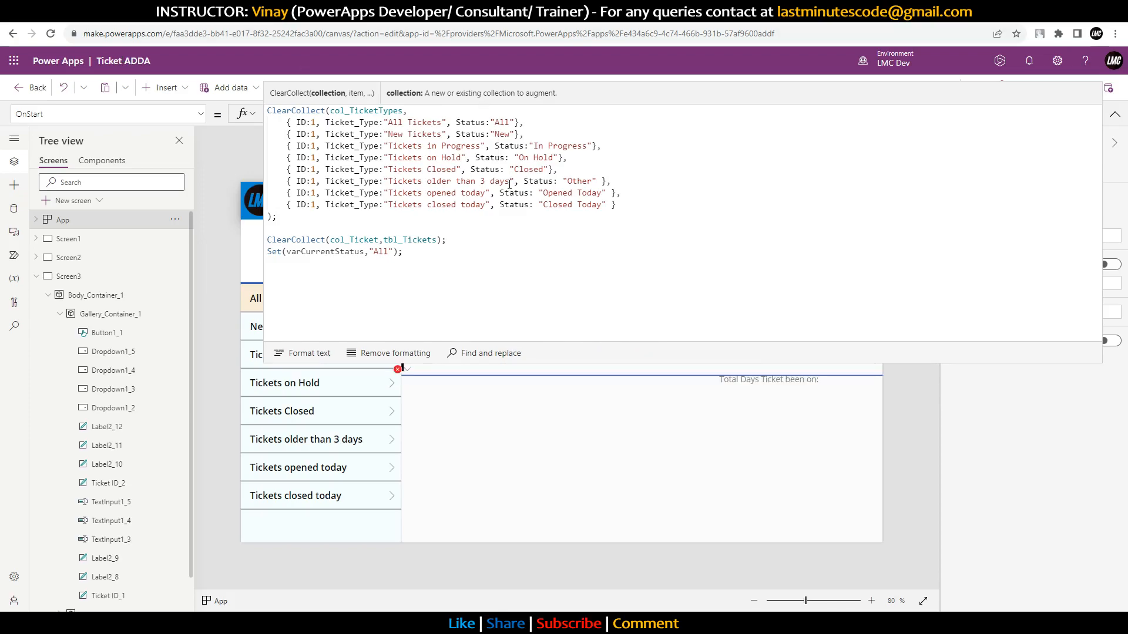
Step: Rerun the App's OnStart formula from its Tree view menu
{"action": "double_click", "coordinate": [360, 240]}
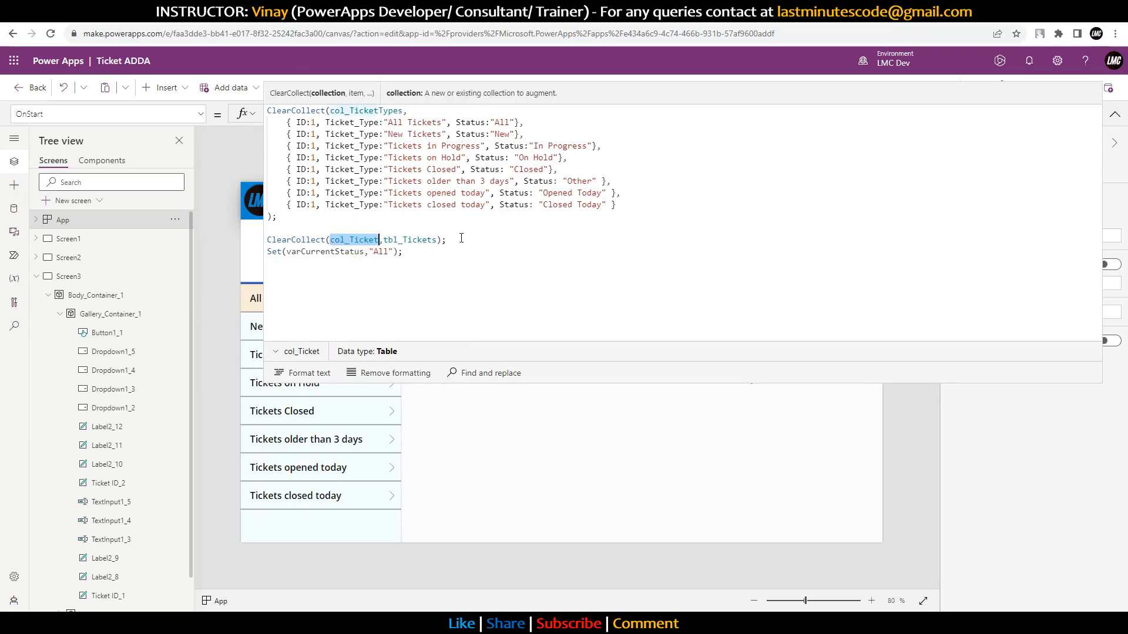
{"action": "left_click", "coordinate": [175, 219]}
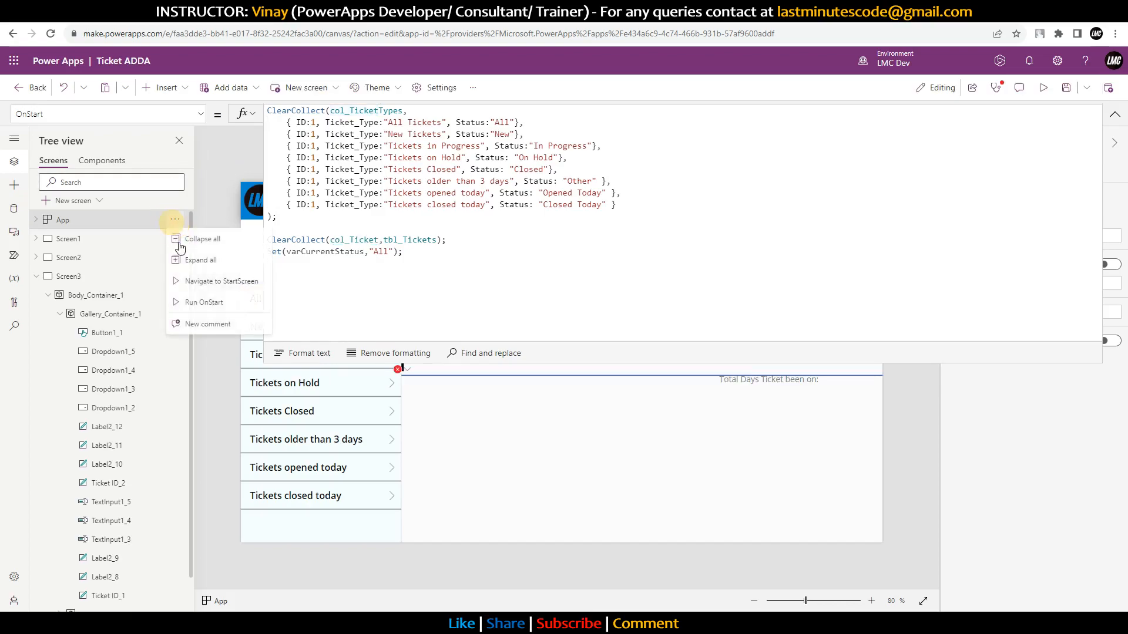
{"action": "left_click", "coordinate": [203, 304]}
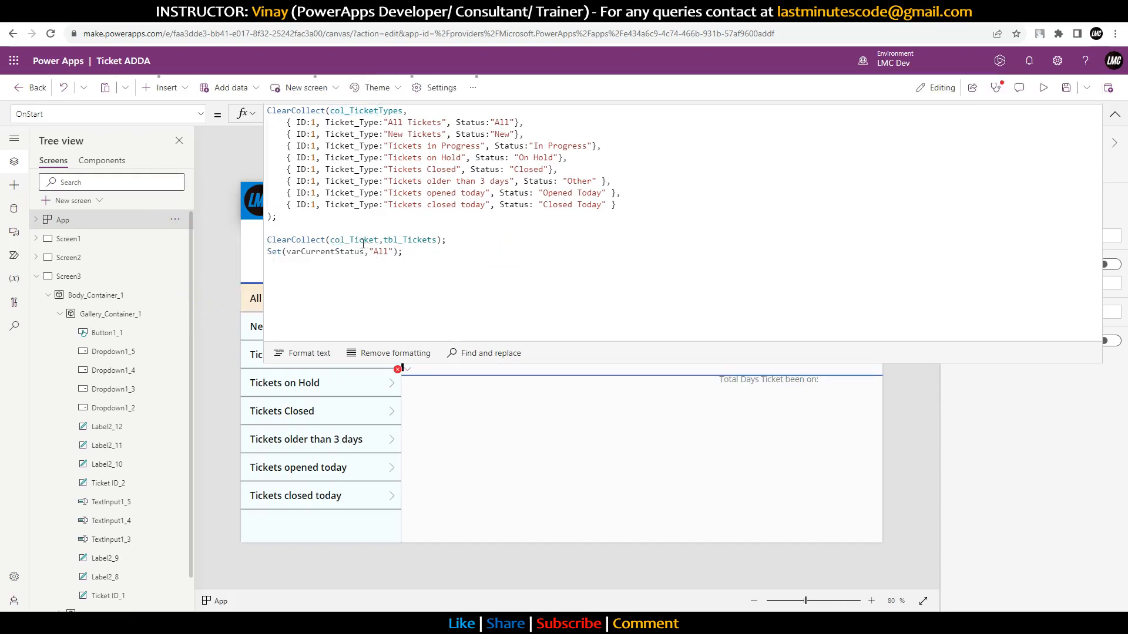
Step: Preview col_Ticket's empty contents and compare them with the empty tbl_Tickets SharePoint list
{"action": "double_click", "coordinate": [360, 240]}
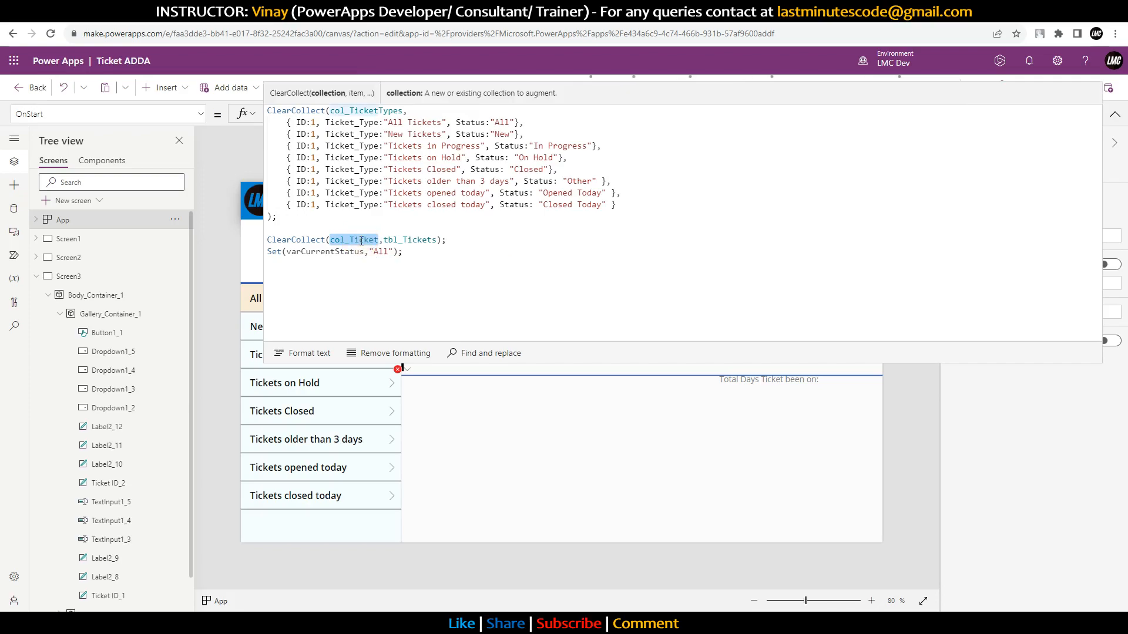
{"action": "left_click", "coordinate": [275, 351]}
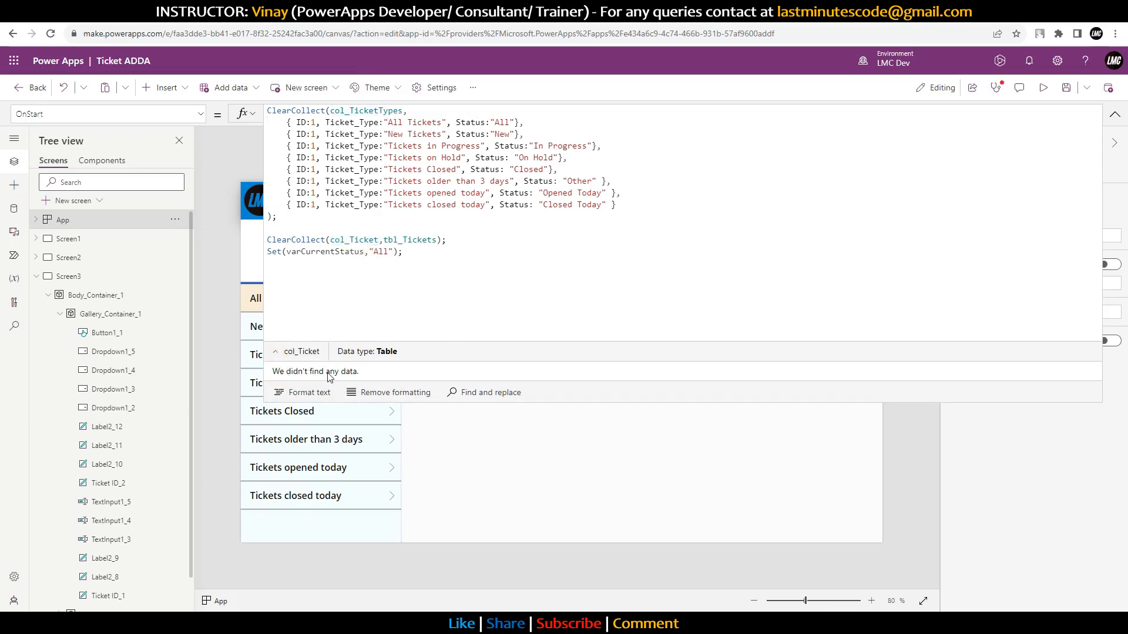
{"action": "key", "text": "ctrl+Tab"}
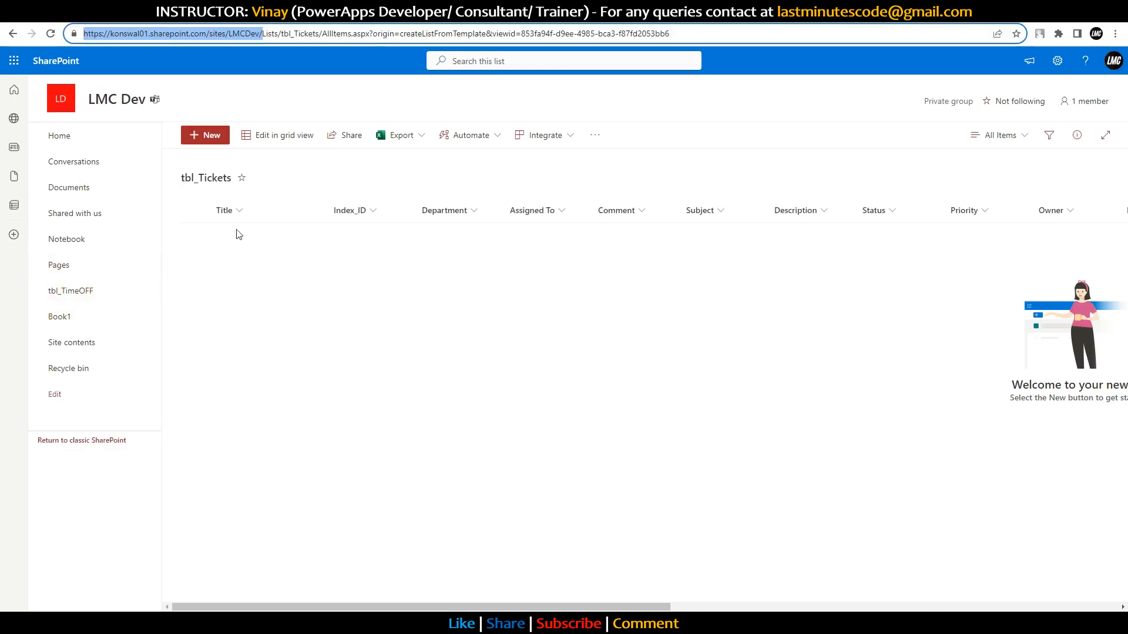
{"action": "key", "text": "ctrl+shift+Tab"}
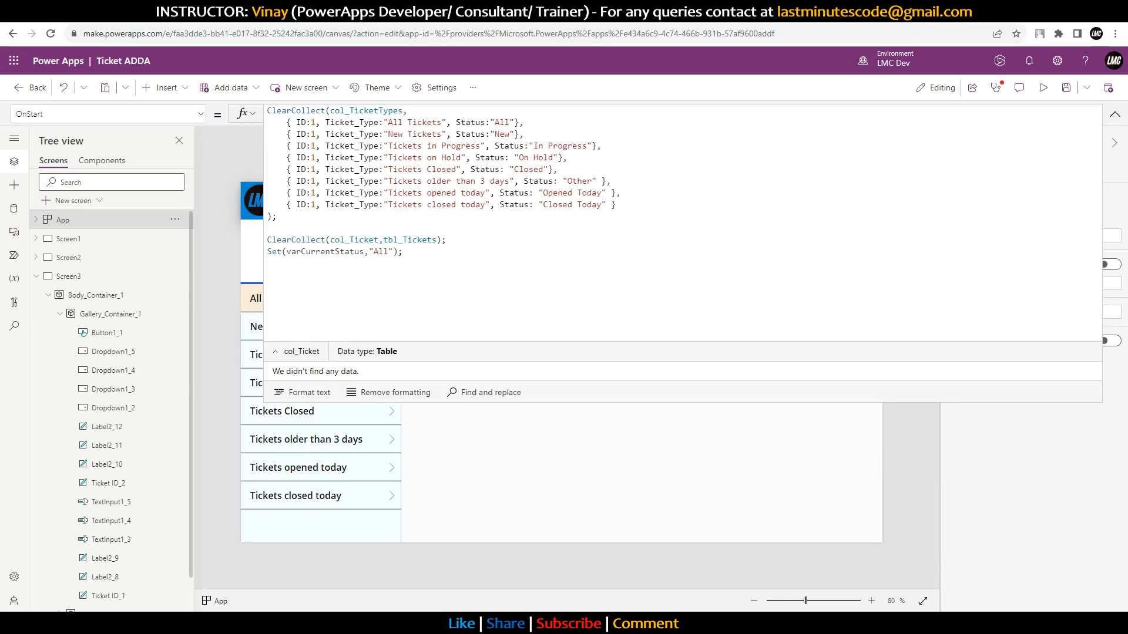
{"action": "key", "text": "ctrl+Tab"}
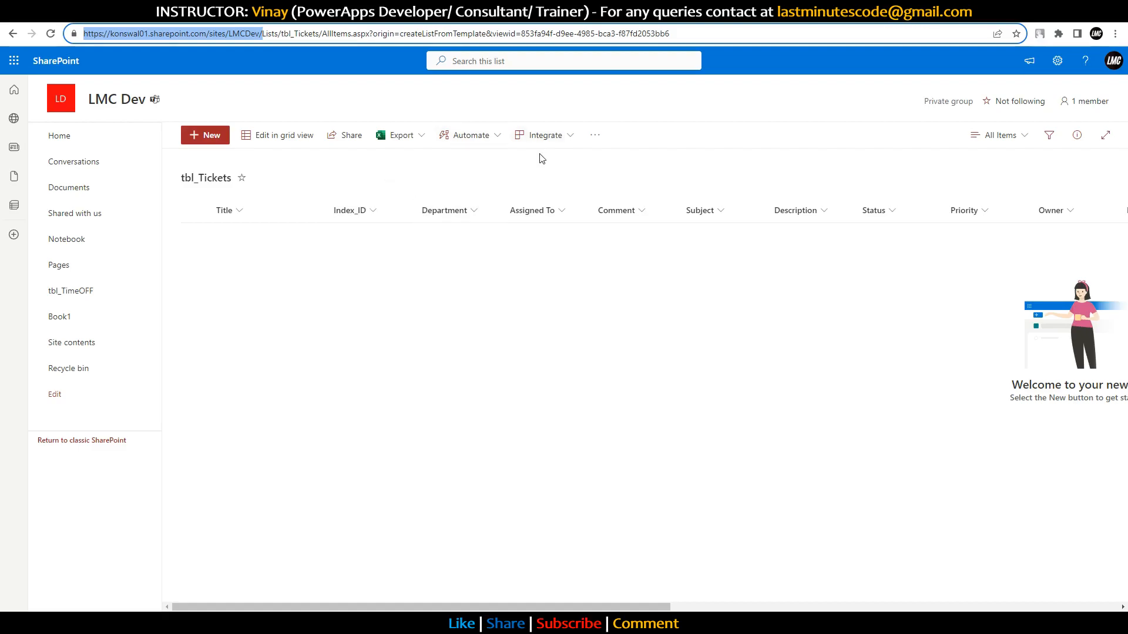
{"action": "key", "text": "ctrl+shift+Tab"}
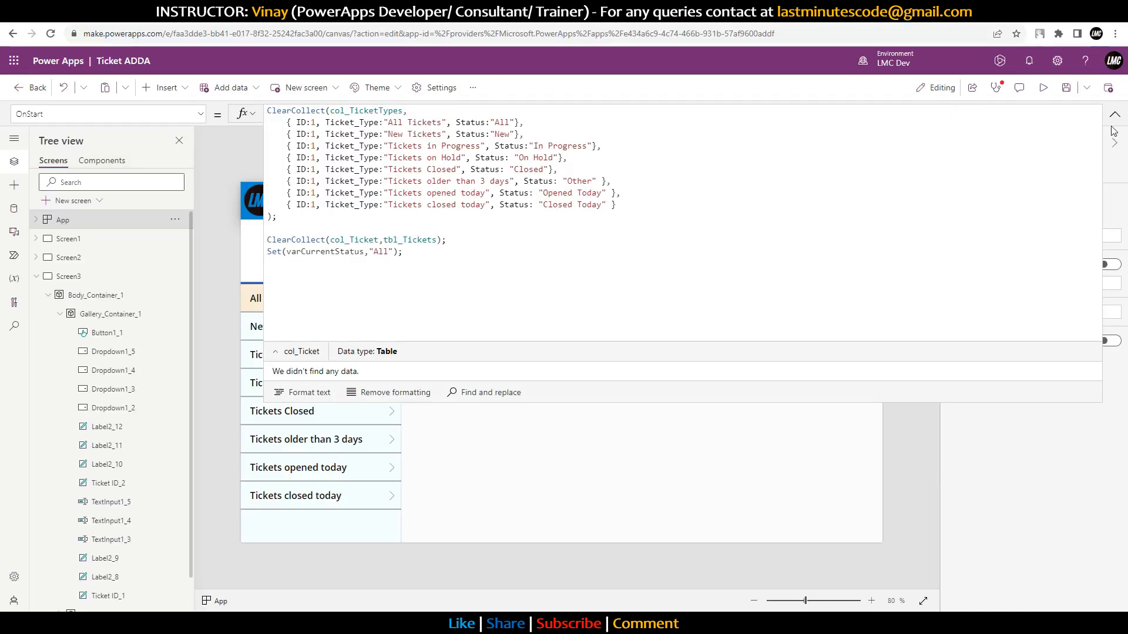
Step: View the rows stored in col_Ticket from the Variables pane
{"action": "left_click", "coordinate": [14, 278]}
{"action": "left_click", "coordinate": [175, 314]}
{"action": "left_click", "coordinate": [194, 335]}
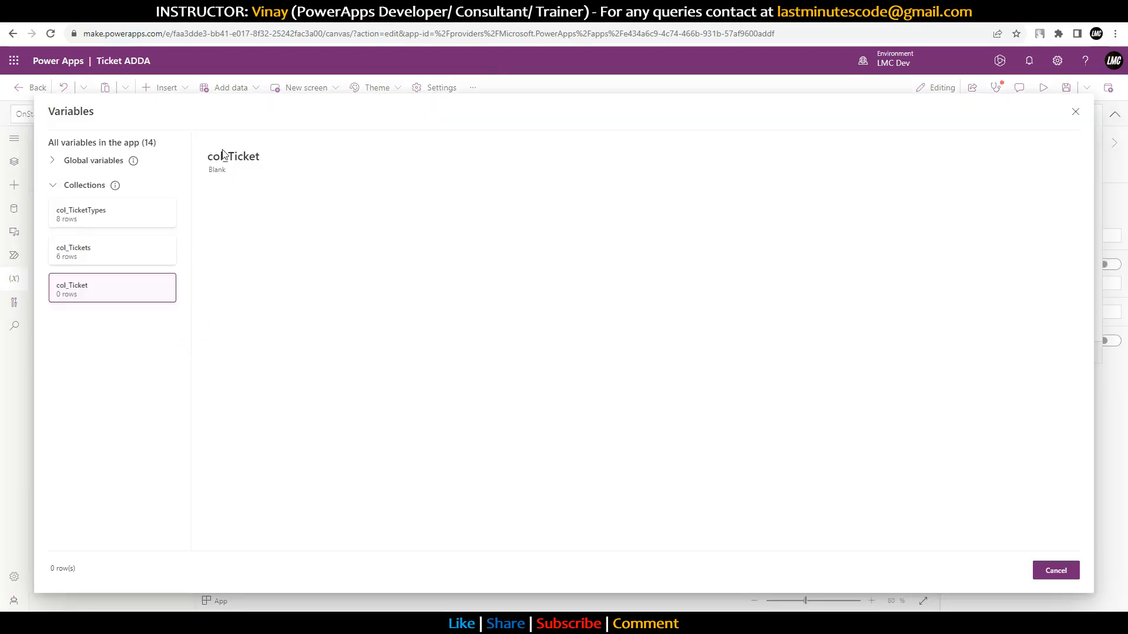
{"action": "left_click", "coordinate": [1075, 111]}
{"action": "left_click", "coordinate": [1115, 115]}
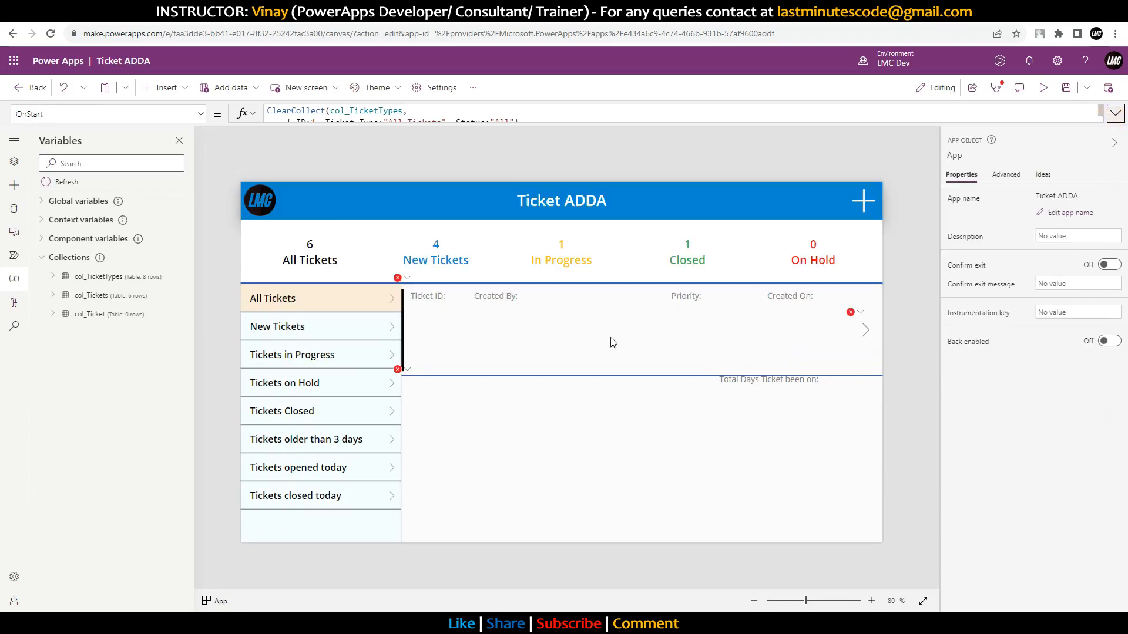
Step: In Gallery4's Items formula, change col_Tickets to col_Ticket in the All, In Progress and On Hold branches
{"action": "left_click", "coordinate": [564, 415]}
{"action": "left_click", "coordinate": [961, 203]}
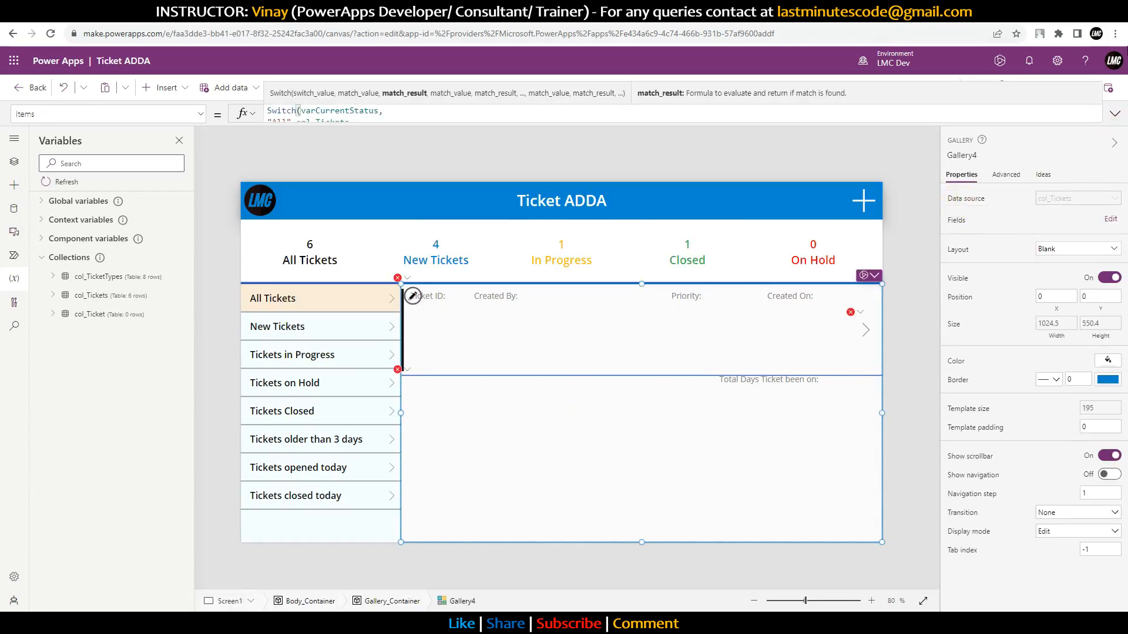
{"action": "left_click", "coordinate": [1115, 114]}
{"action": "left_click", "coordinate": [319, 232]}
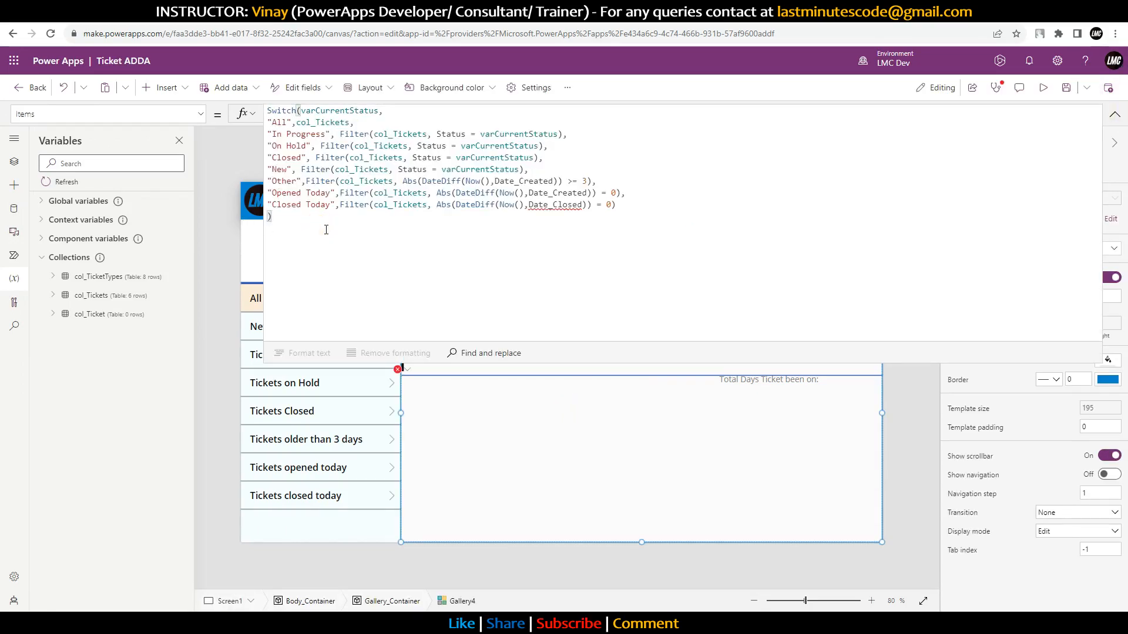
{"action": "double_click", "coordinate": [311, 126]}
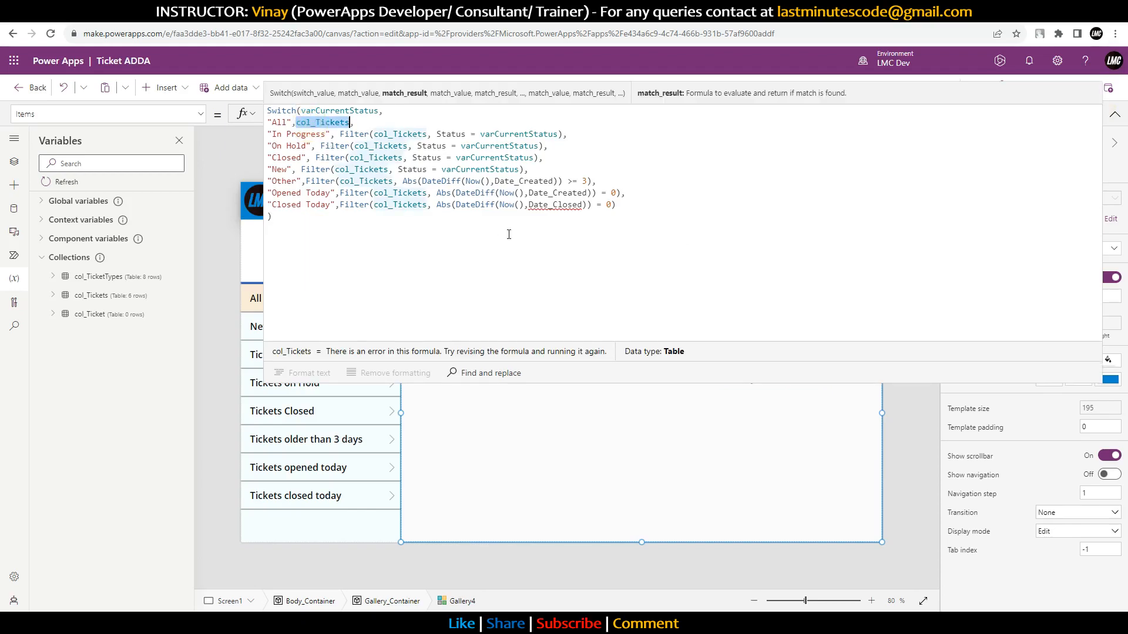
{"action": "key", "text": "Right"}
{"action": "key", "text": "BackSpace"}
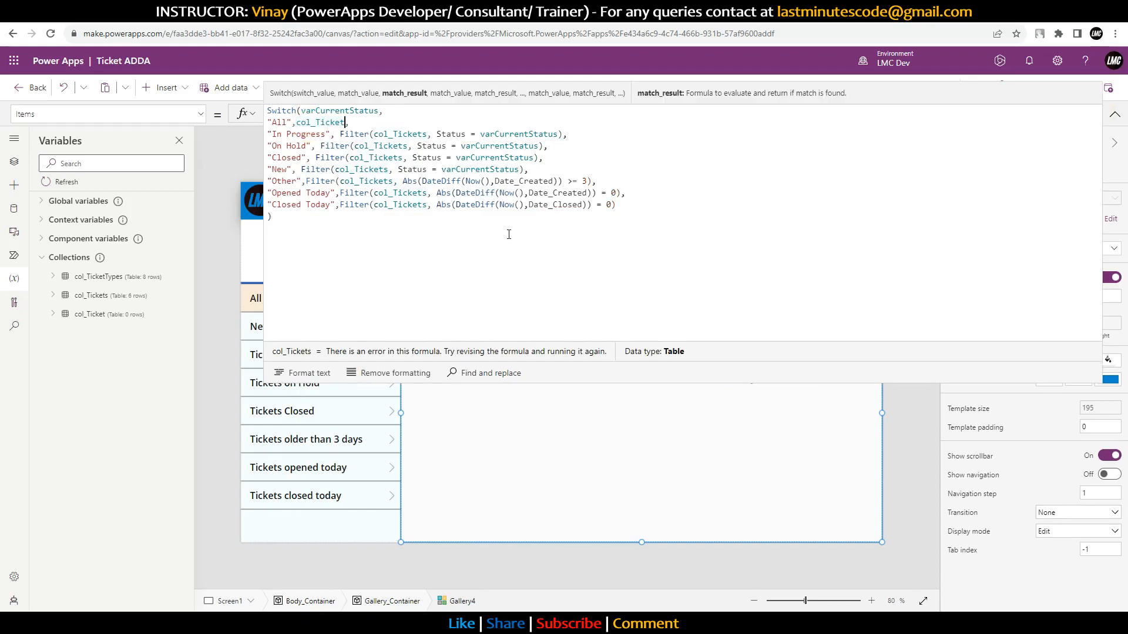
{"action": "double_click", "coordinate": [318, 122]}
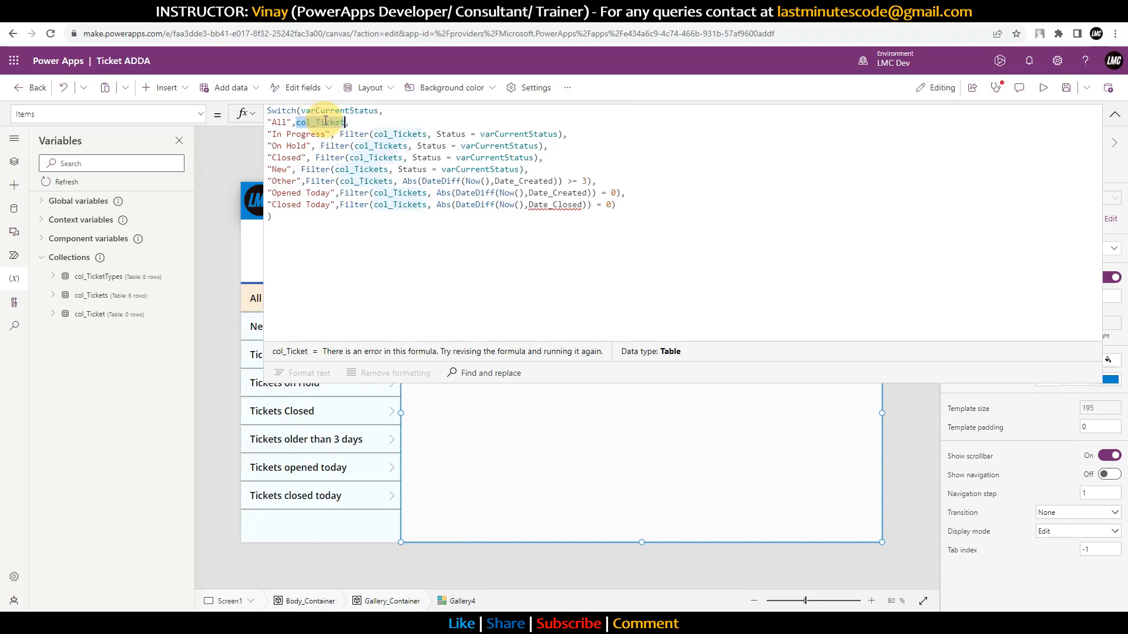
{"action": "double_click", "coordinate": [391, 134]}
{"action": "key", "text": "Right"}
{"action": "key", "text": "BackSpace"}
{"action": "double_click", "coordinate": [390, 145]}
{"action": "key", "text": "Right"}
{"action": "key", "text": "BackSpace"}
Step: Change col_Tickets to col_Ticket in the Closed, New, Other, Opened Today and Closed Today branches
{"action": "double_click", "coordinate": [382, 157]}
{"action": "key", "text": "ctrl+c"}
{"action": "key", "text": "Right"}
{"action": "key", "text": "BackSpace"}
{"action": "double_click", "coordinate": [385, 169]}
{"action": "key", "text": "Right"}
{"action": "key", "text": "BackSpace"}
{"action": "double_click", "coordinate": [379, 181]}
{"action": "key", "text": "ctrl+v"}
{"action": "left_click", "coordinate": [390, 194]}
{"action": "key", "text": "ctrl+v"}
{"action": "double_click", "coordinate": [398, 204]}
{"action": "key", "text": "Right"}
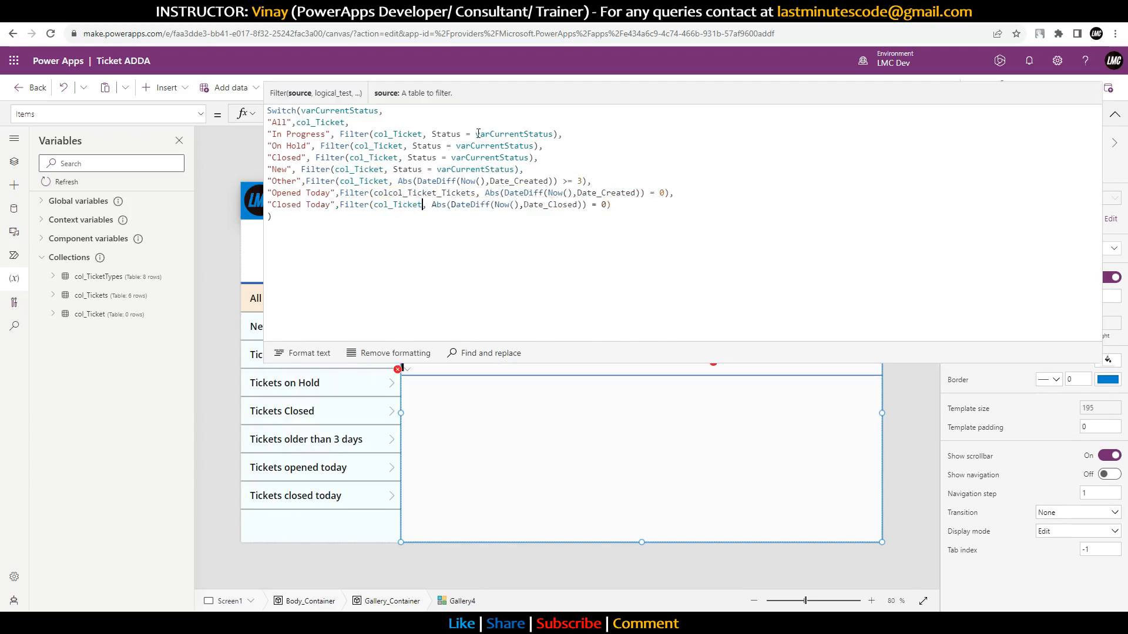
{"action": "key", "text": "BackSpace"}
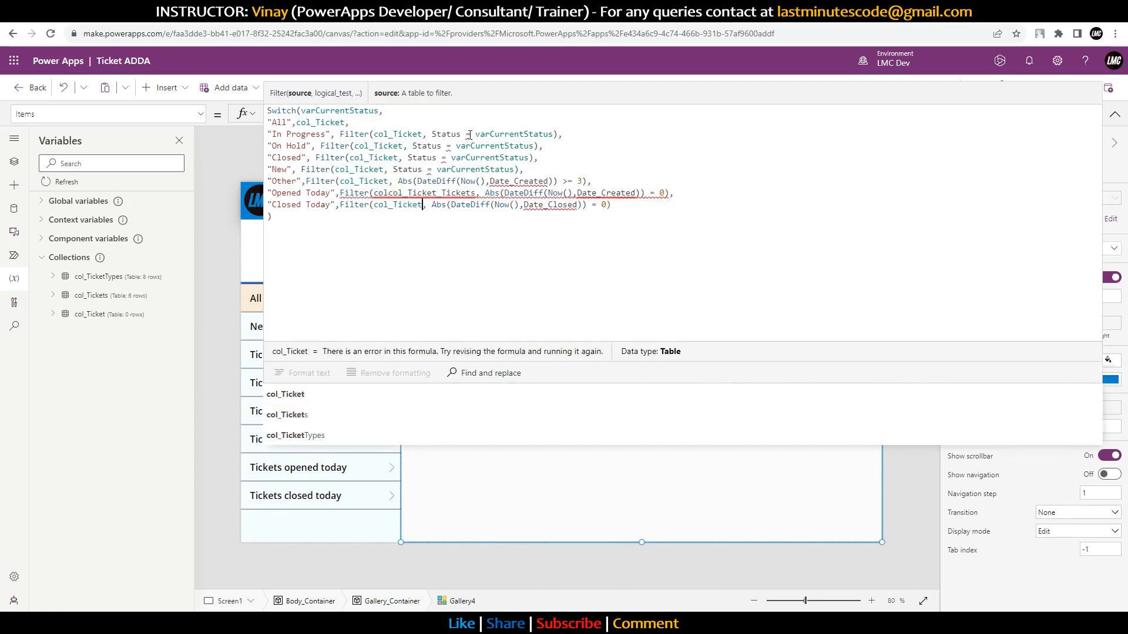
{"action": "mouse_move", "coordinate": [468, 135]}
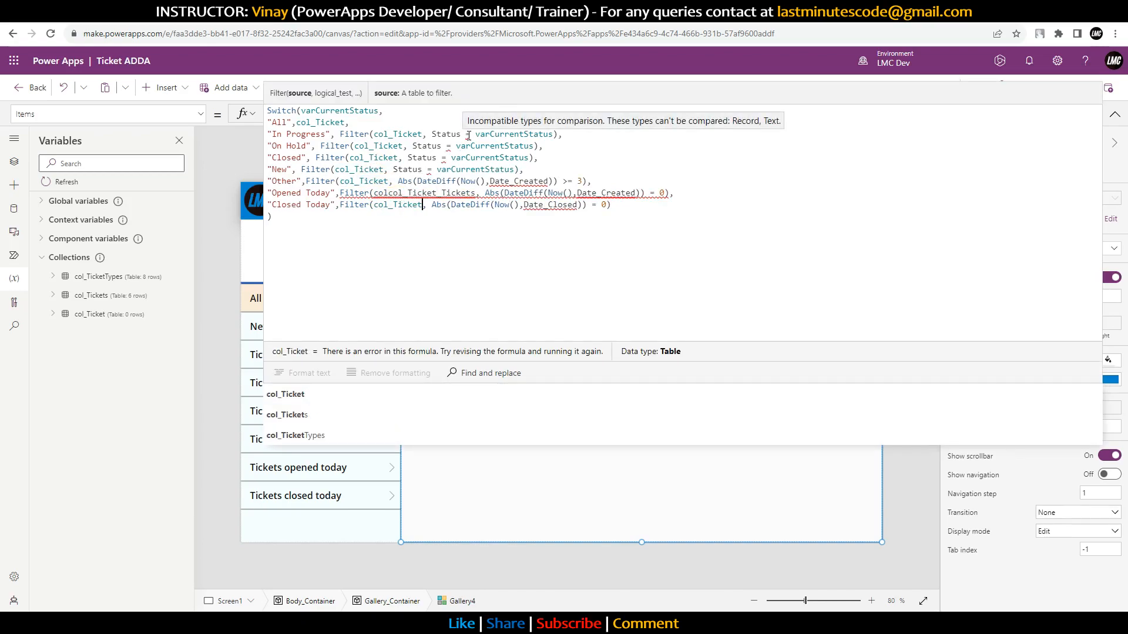
{"action": "left_click", "coordinate": [464, 10]}
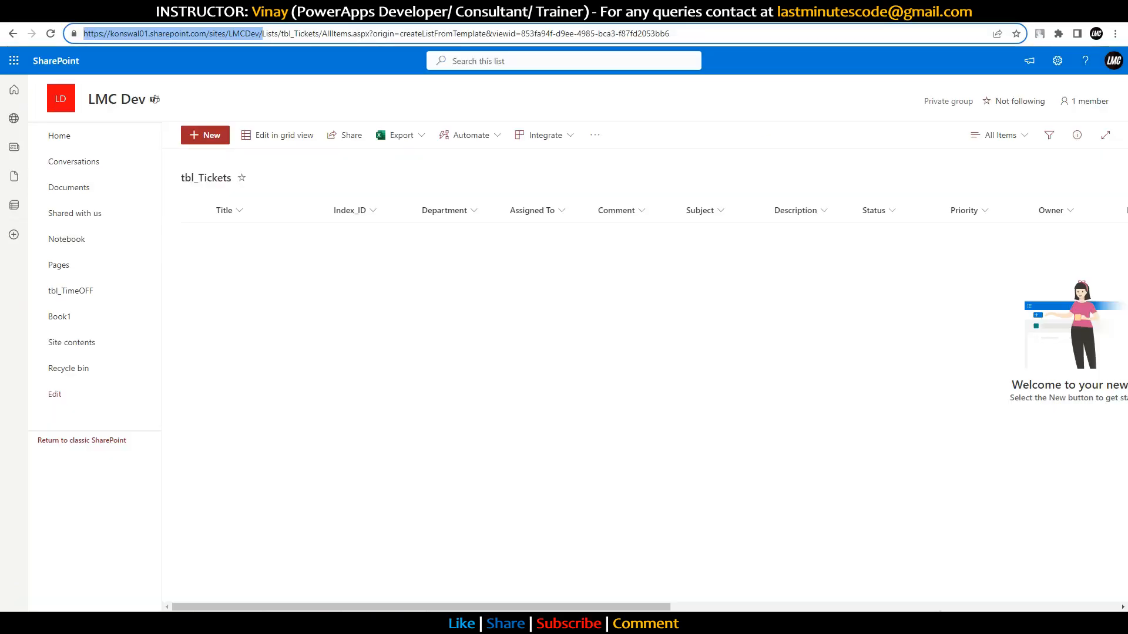
{"action": "left_click", "coordinate": [880, 218]}
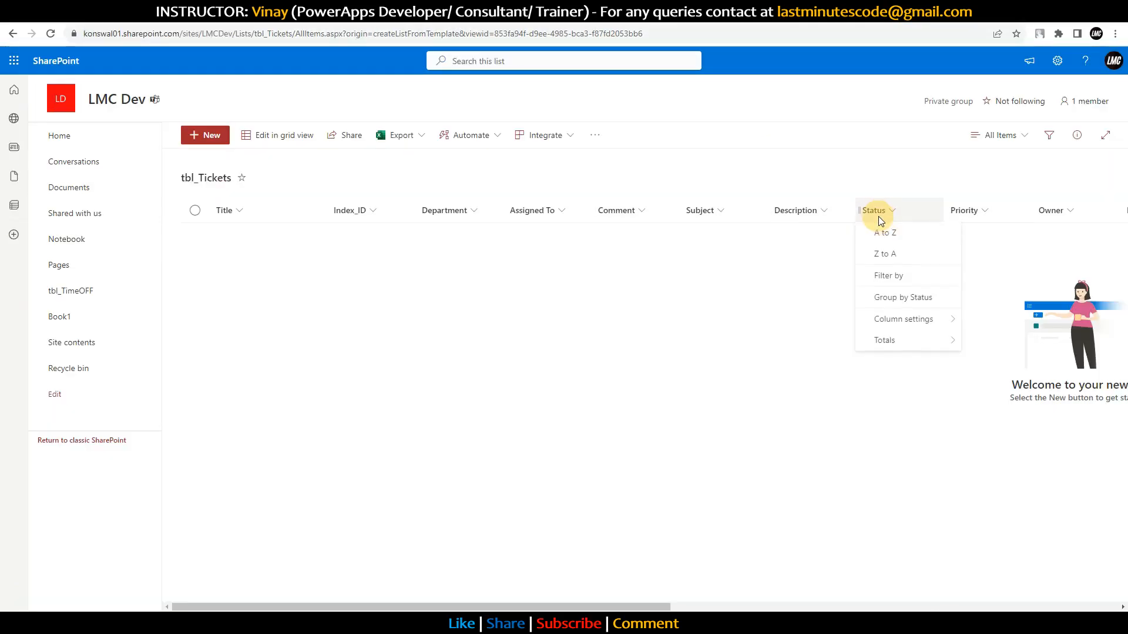
{"action": "mouse_move", "coordinate": [918, 319]}
{"action": "left_click", "coordinate": [976, 321]}
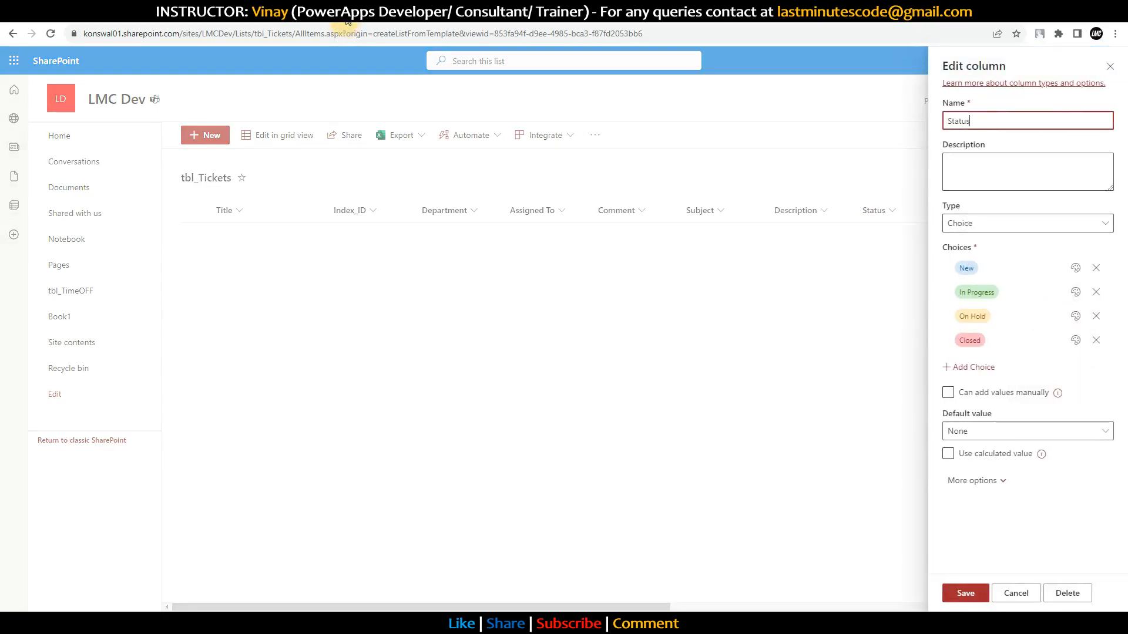
{"action": "left_click", "coordinate": [340, 14]}
{"action": "left_click", "coordinate": [463, 134]}
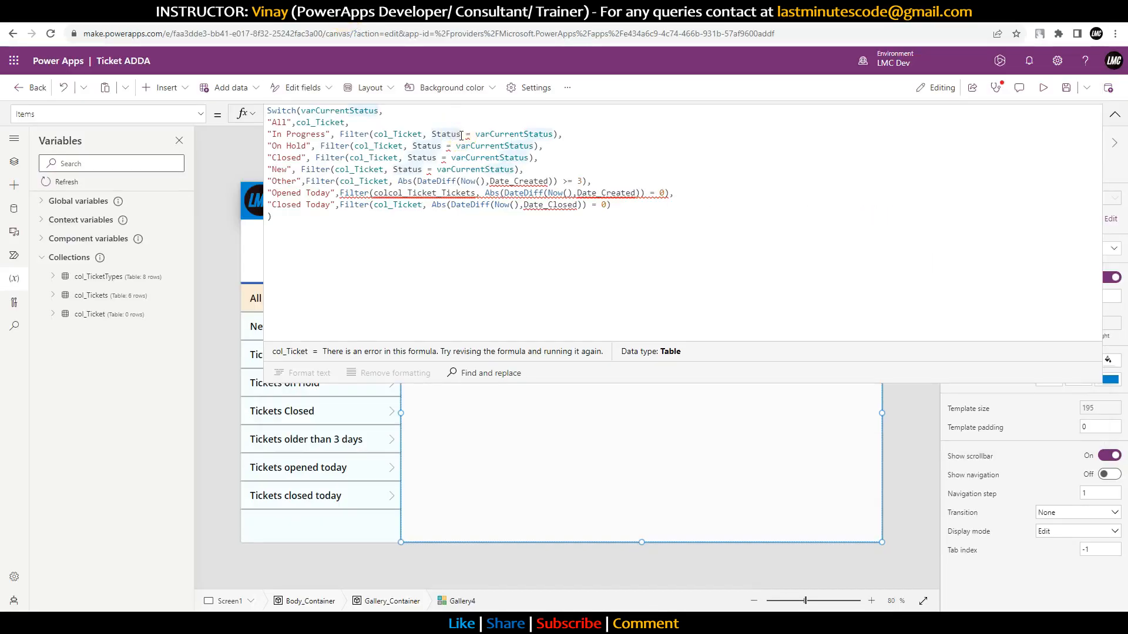
Step: Change Status to Status.Value in the In Progress, On Hold, Closed and New branches
{"action": "double_click", "coordinate": [434, 134]}
{"action": "left_click", "coordinate": [462, 134]}
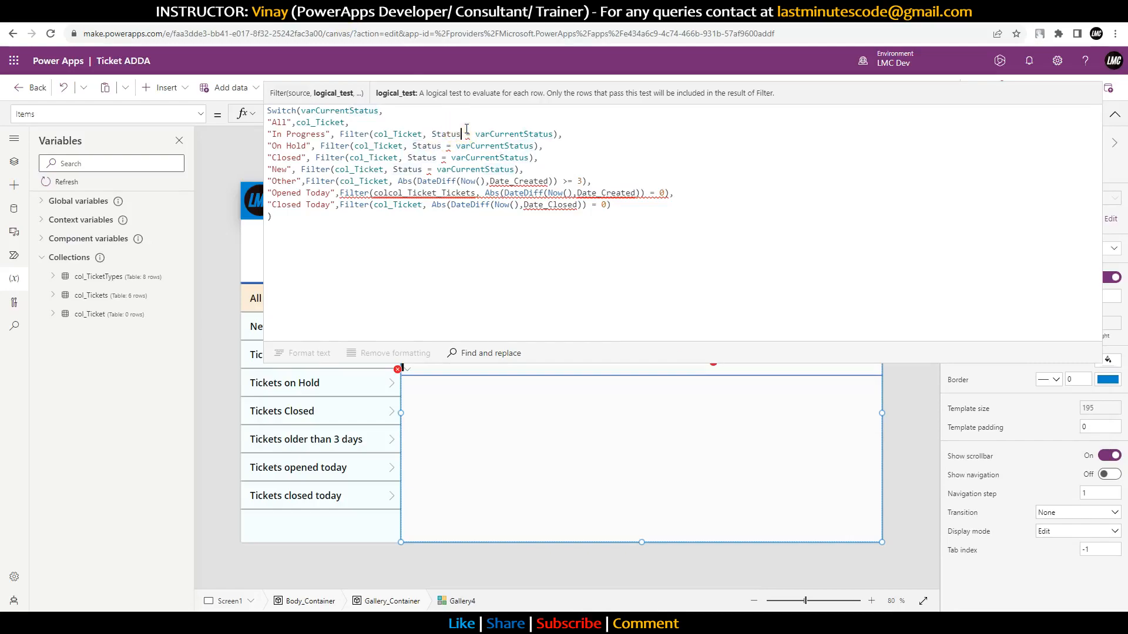
{"action": "type", "text": "."}
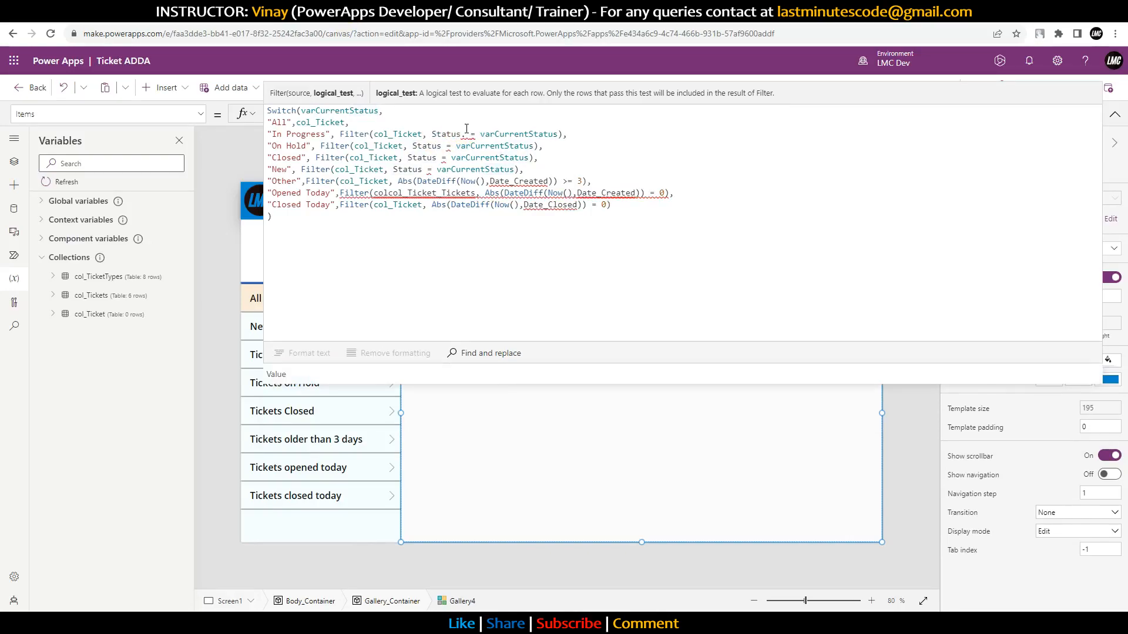
{"action": "key", "text": "Down"}
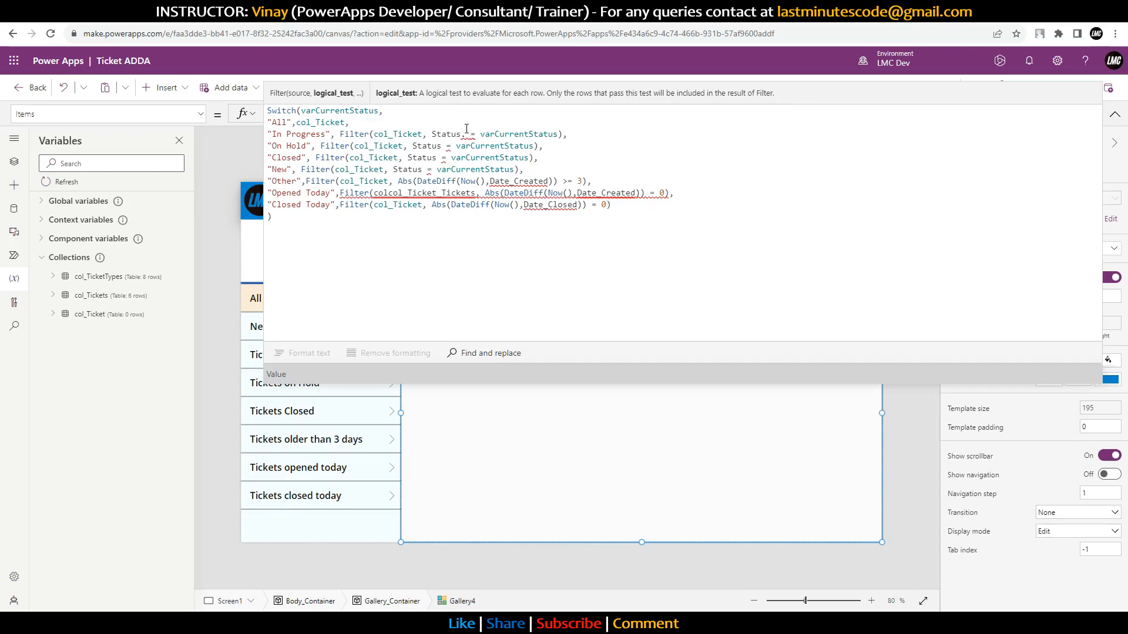
{"action": "key", "text": "Return"}
{"action": "left_click_drag", "start_coordinate": [490, 135], "coordinate": [433, 134]}
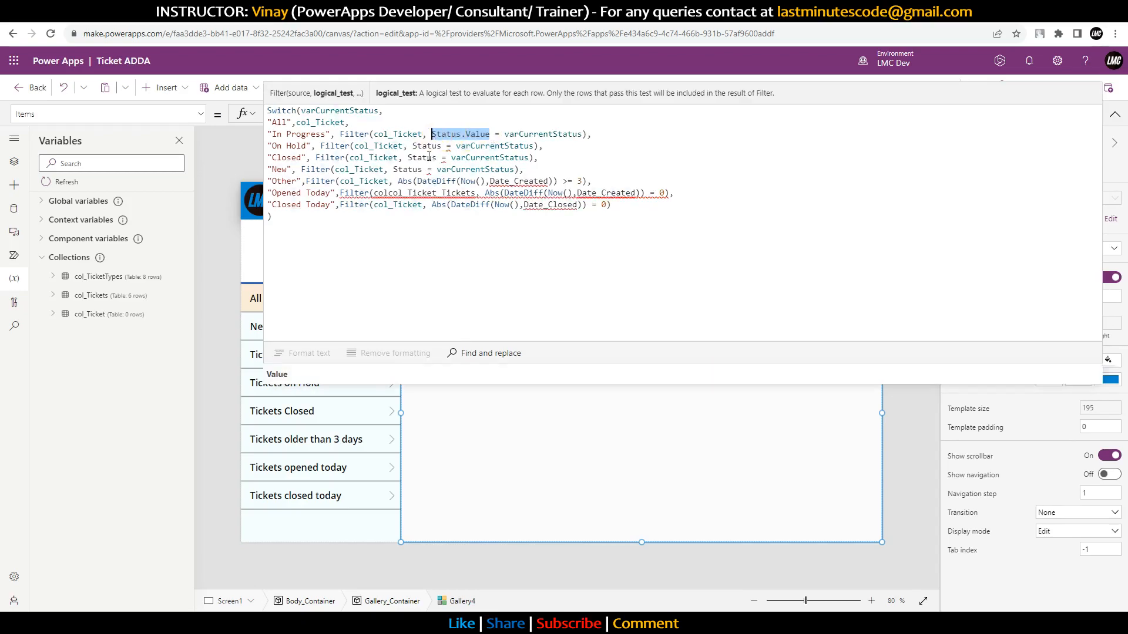
{"action": "key", "text": "ctrl+c"}
{"action": "double_click", "coordinate": [426, 146]}
{"action": "key", "text": "ctrl+v"}
{"action": "double_click", "coordinate": [426, 157]}
{"action": "key", "text": "ctrl+v"}
{"action": "double_click", "coordinate": [407, 169]}
{"action": "key", "text": "ctrl+v"}
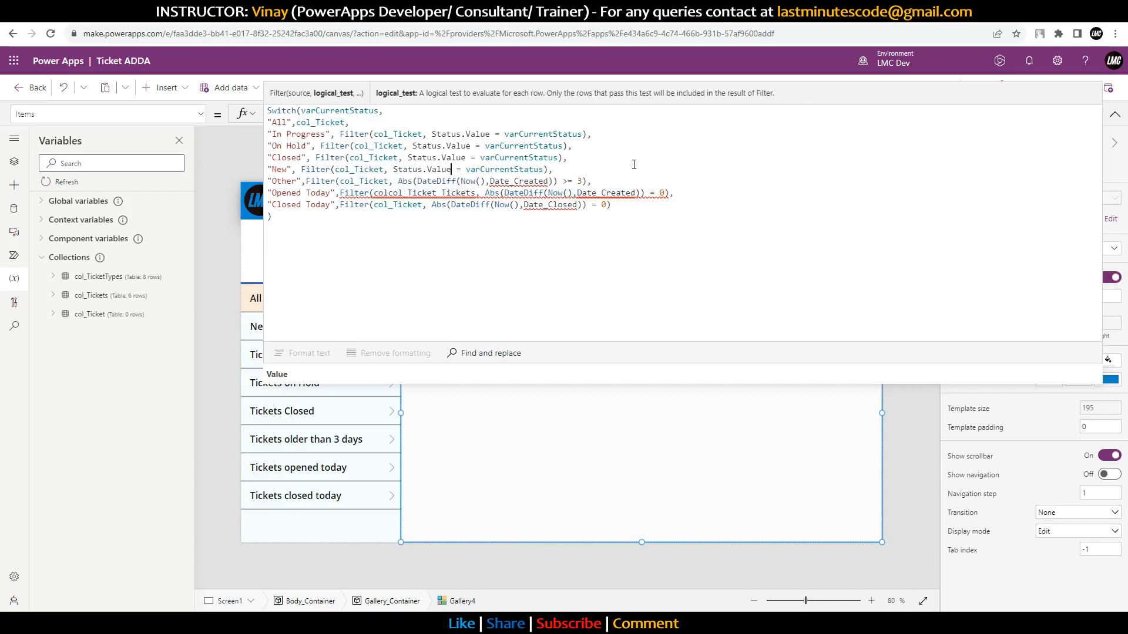
Step: Quote the column as 'Date Created' on the Other and Opened Today lines
{"action": "left_click", "coordinate": [492, 181]}
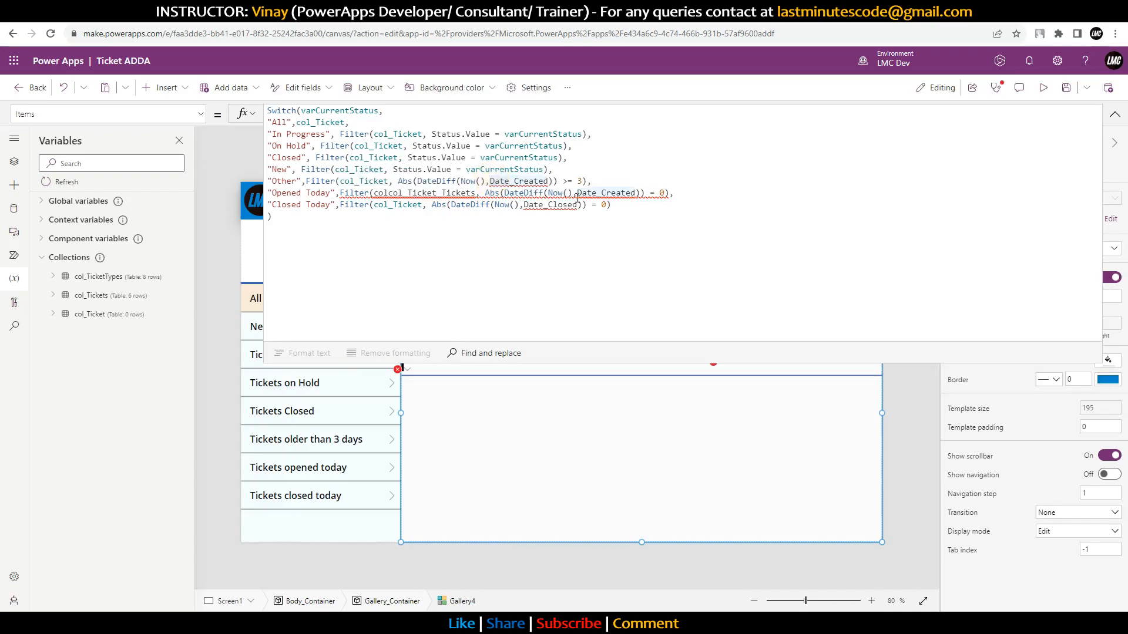
{"action": "type", "text": "'"}
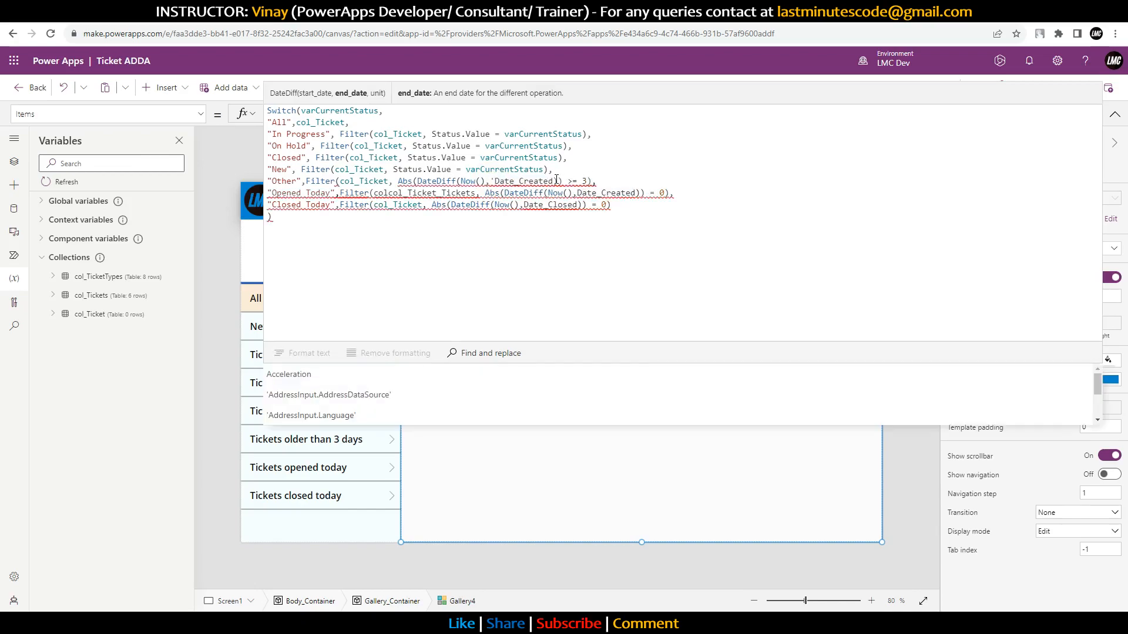
{"action": "left_click", "coordinate": [554, 180]}
{"action": "type", "text": "'"}
{"action": "left_click", "coordinate": [516, 181]}
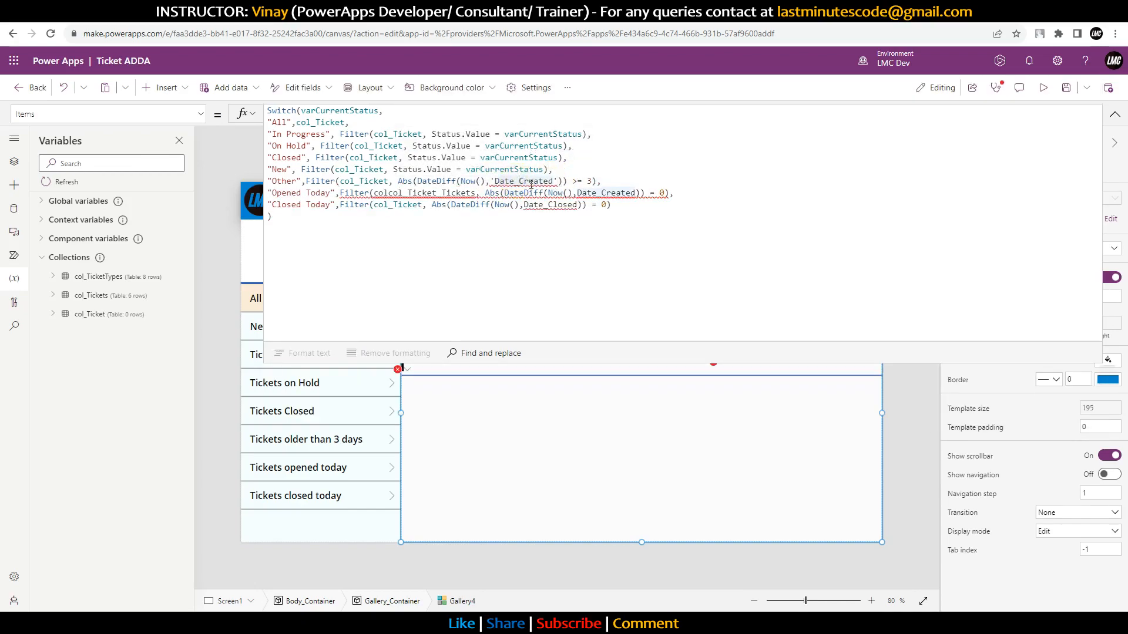
{"action": "key", "text": "BackSpace"}
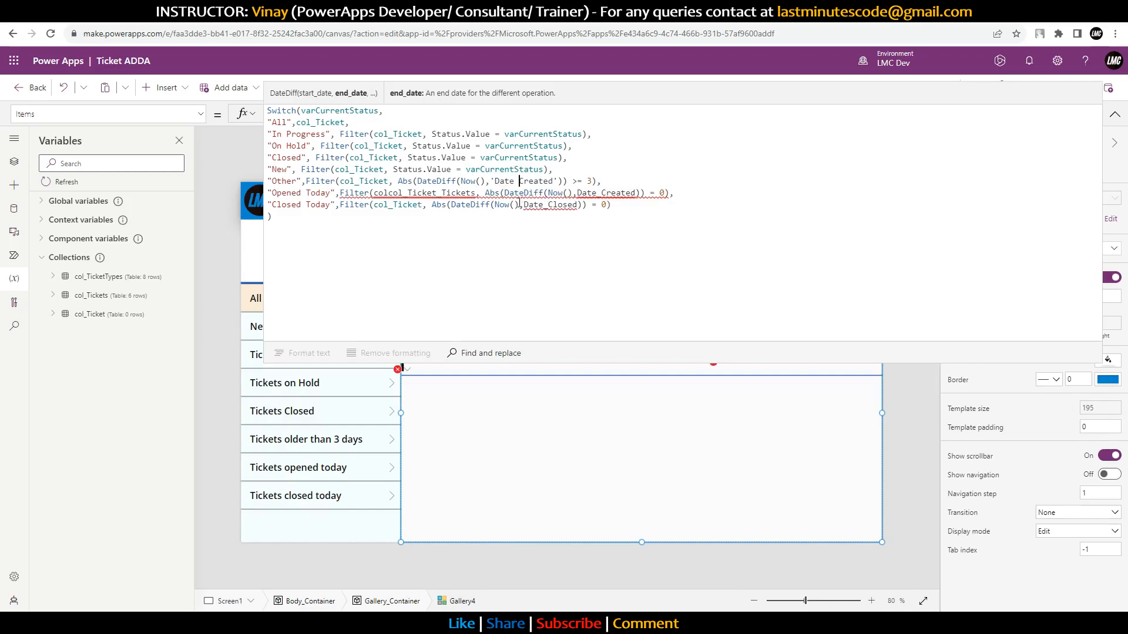
{"action": "left_click", "coordinate": [579, 193]}
{"action": "left_click", "coordinate": [600, 194]}
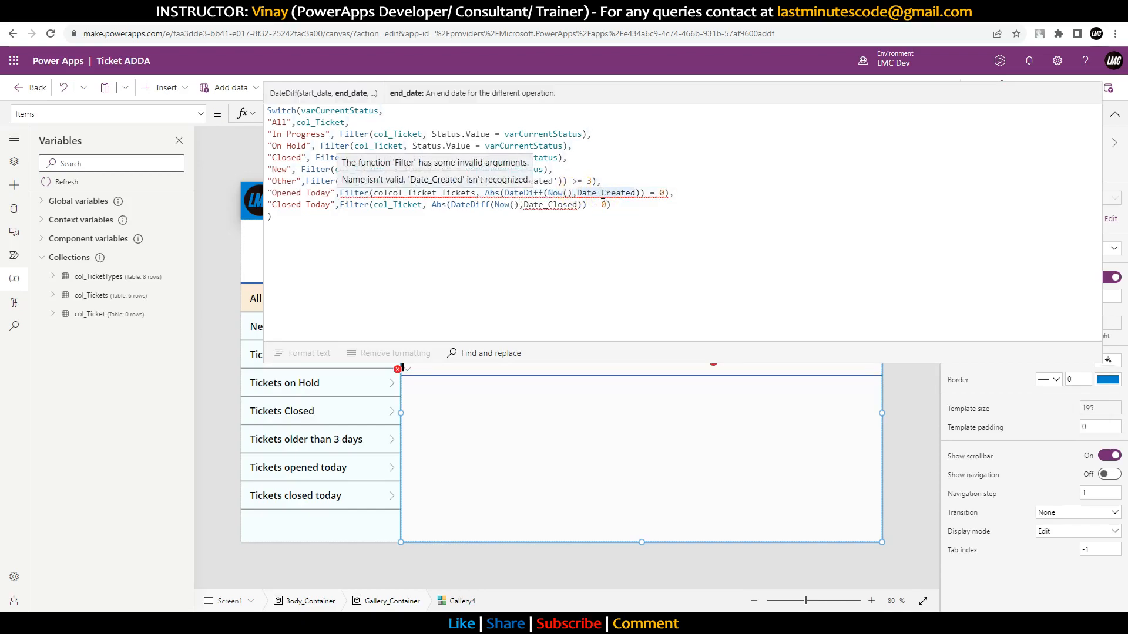
{"action": "key", "text": "Left"}
{"action": "key", "text": "Left"}
{"action": "key", "text": "Left"}
{"action": "key", "text": "Left"}
{"action": "key", "text": "Left"}
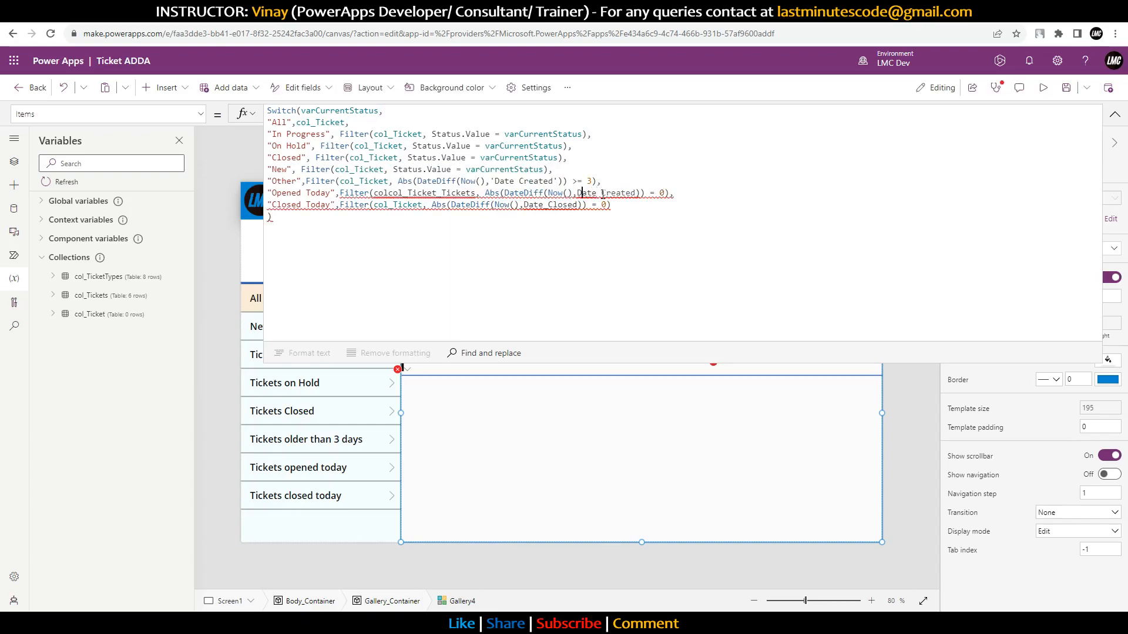
{"action": "type", "text": "'"}
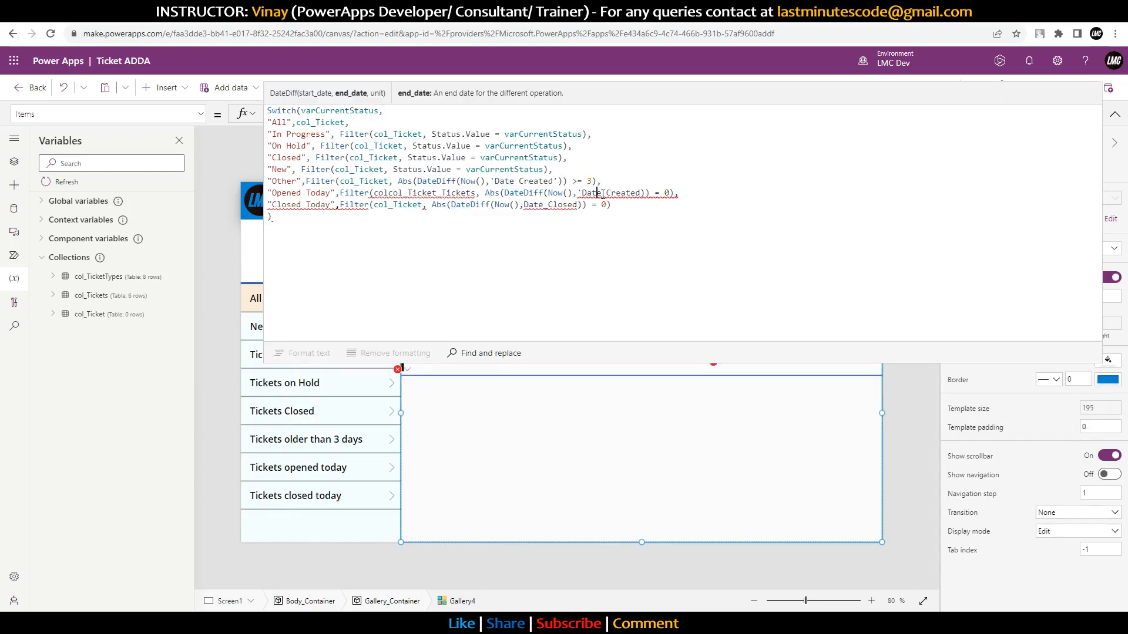
{"action": "key", "text": "Right"}
{"action": "key", "text": "Right"}
{"action": "key", "text": "Right"}
{"action": "key", "text": "Right"}
{"action": "key", "text": "Right"}
{"action": "key", "text": "Right"}
{"action": "key", "text": "Right"}
{"action": "key", "text": "Right"}
{"action": "key", "text": "Right"}
{"action": "key", "text": "Right"}
{"action": "type", "text": "'"}
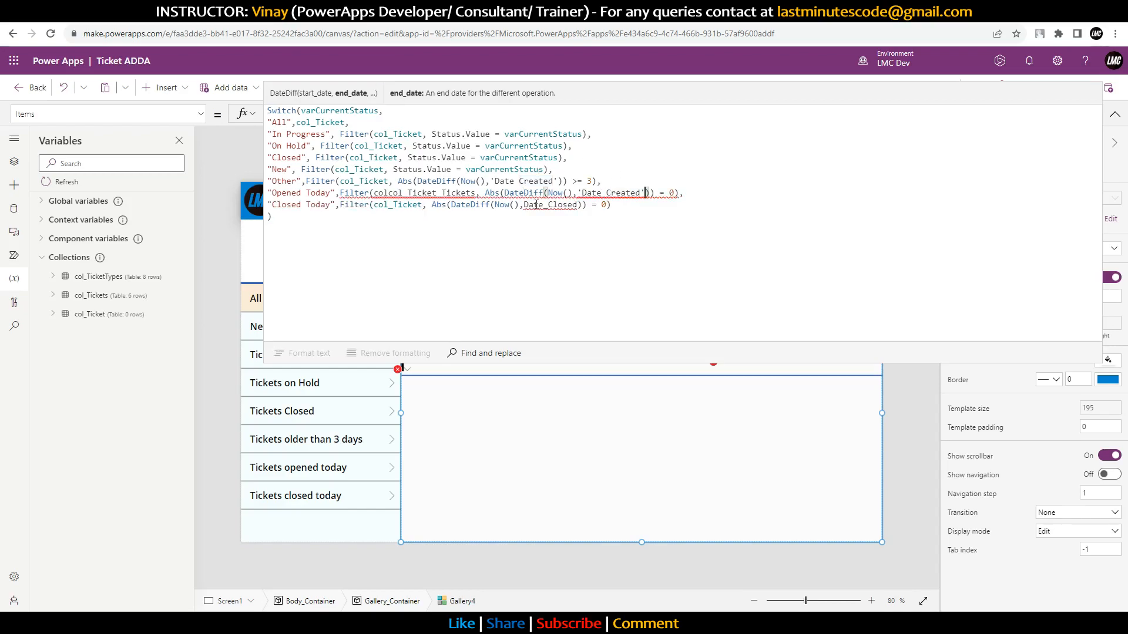
Step: Replace the mistyped collection name on the Opened Today line with col_Ticket
{"action": "double_click", "coordinate": [401, 193]}
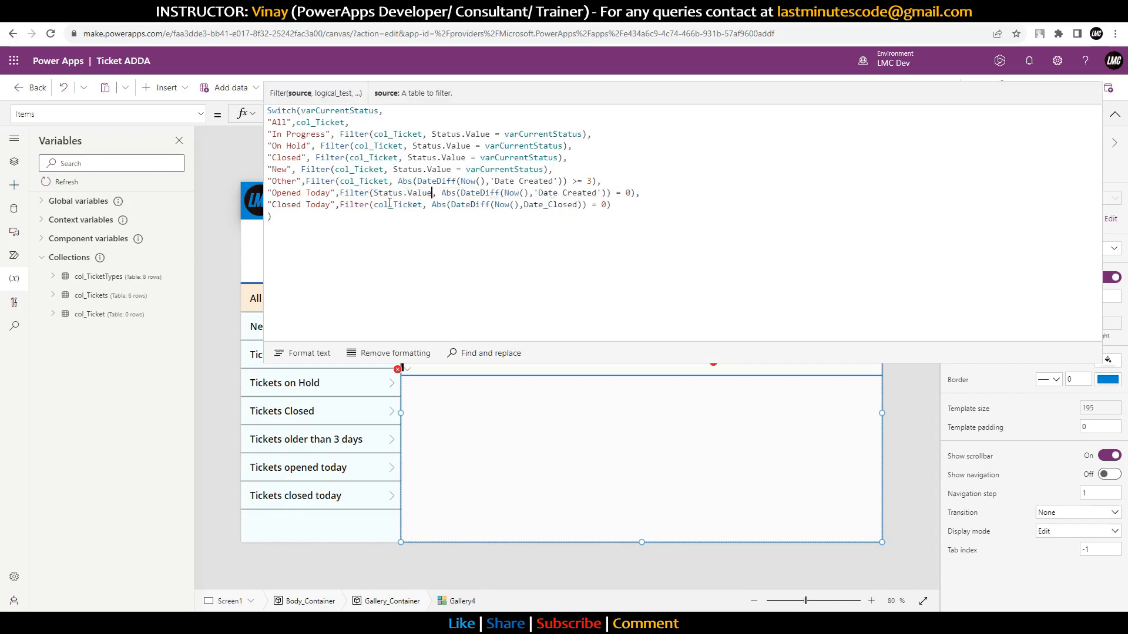
{"action": "double_click", "coordinate": [369, 180]}
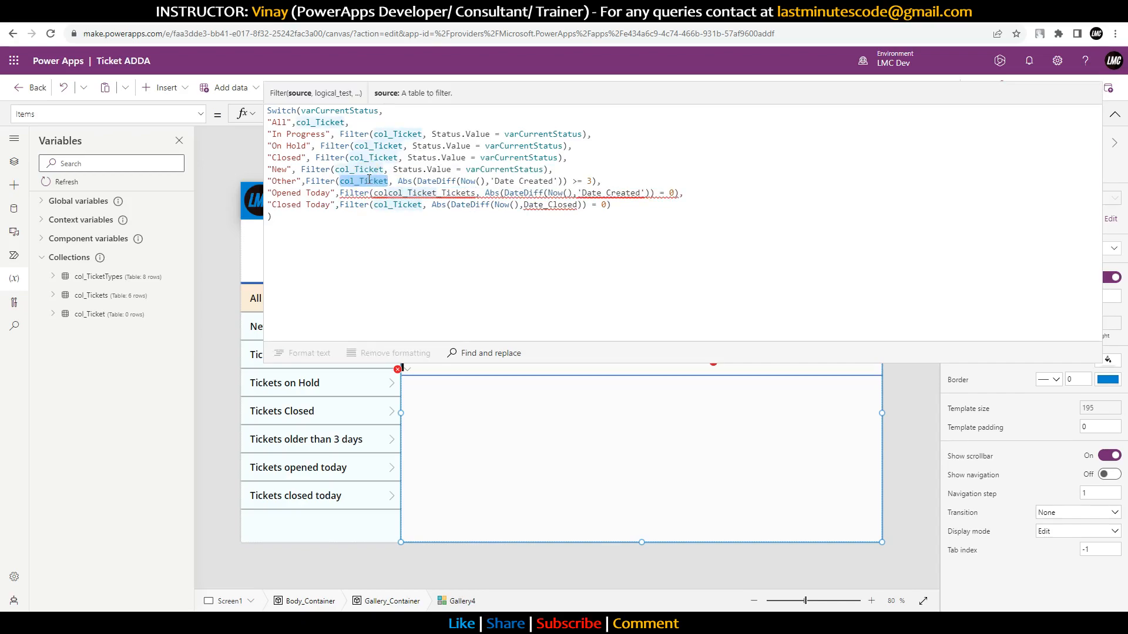
{"action": "double_click", "coordinate": [386, 193]}
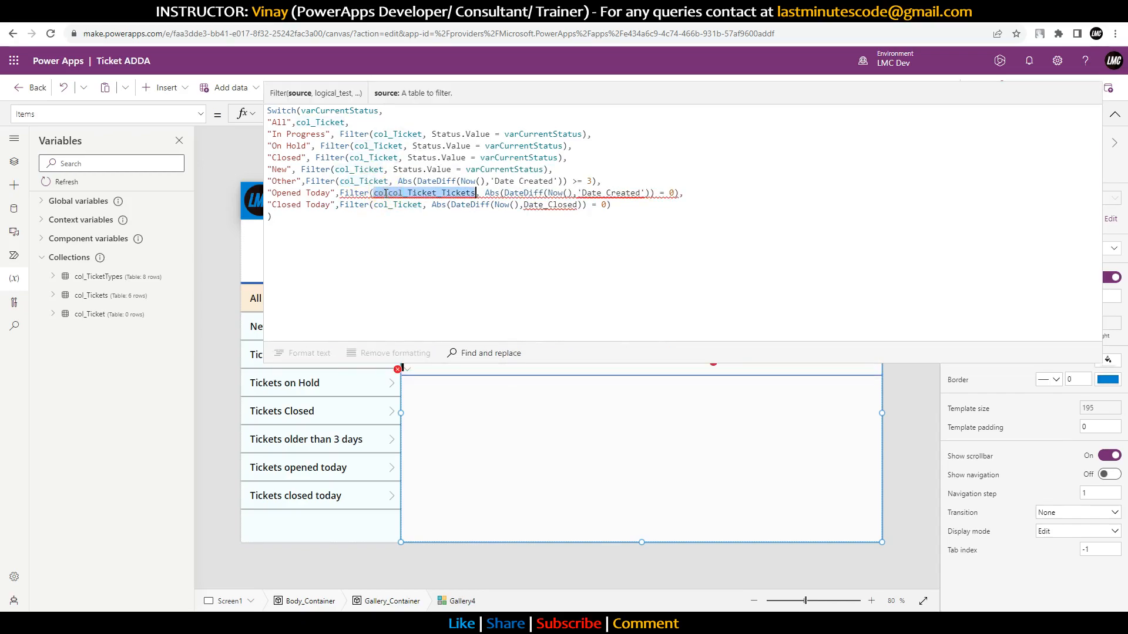
{"action": "key", "text": "ctrl+v"}
Step: Change Date_Closed to 'Date Closed' on the Closed Today line
{"action": "left_click", "coordinate": [524, 204]}
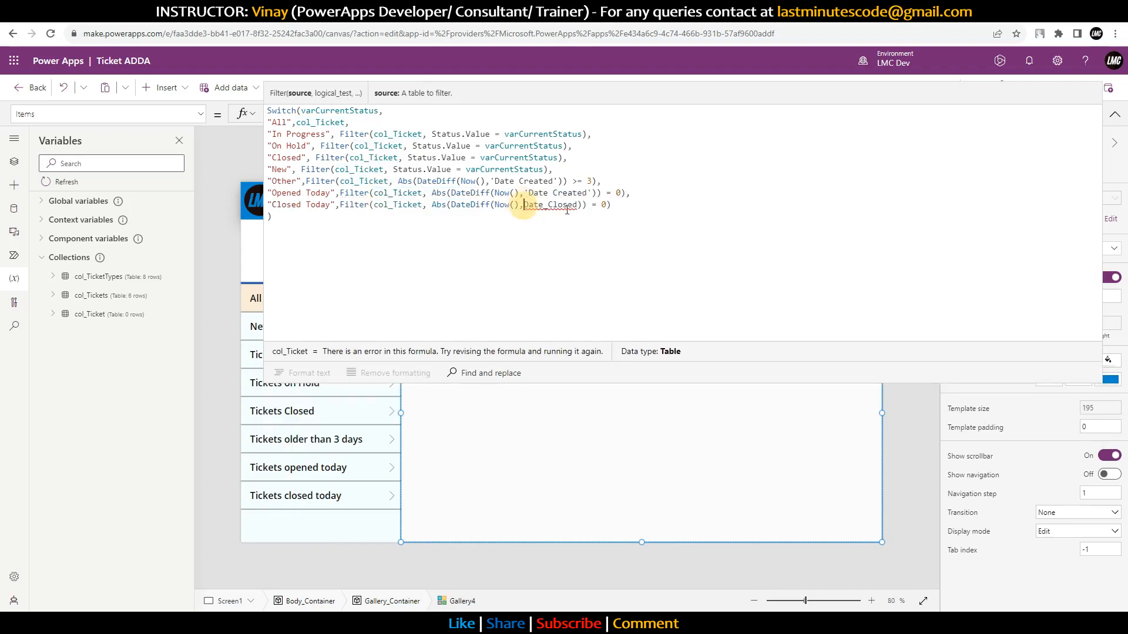
{"action": "type", "text": "'"}
{"action": "key", "text": "Right"}
{"action": "key", "text": "Right"}
{"action": "key", "text": "Right"}
{"action": "key", "text": "Right"}
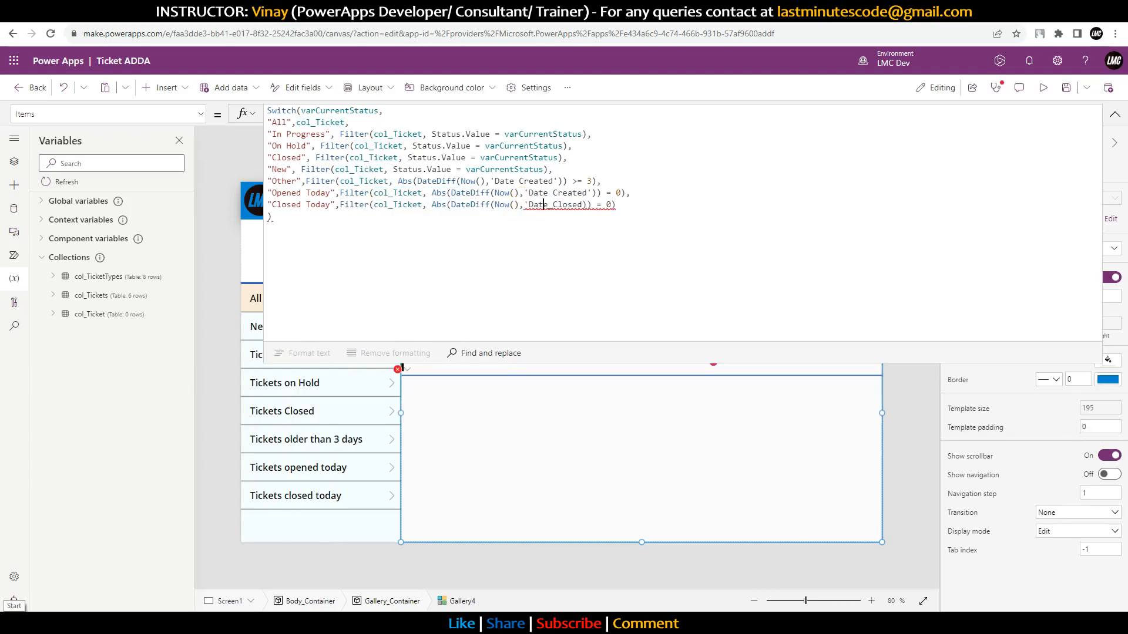
{"action": "key", "text": "Delete"}
{"action": "key", "text": "Right"}
{"action": "key", "text": "Right"}
{"action": "key", "text": "Right"}
{"action": "key", "text": "Right"}
{"action": "type", "text": "'"}
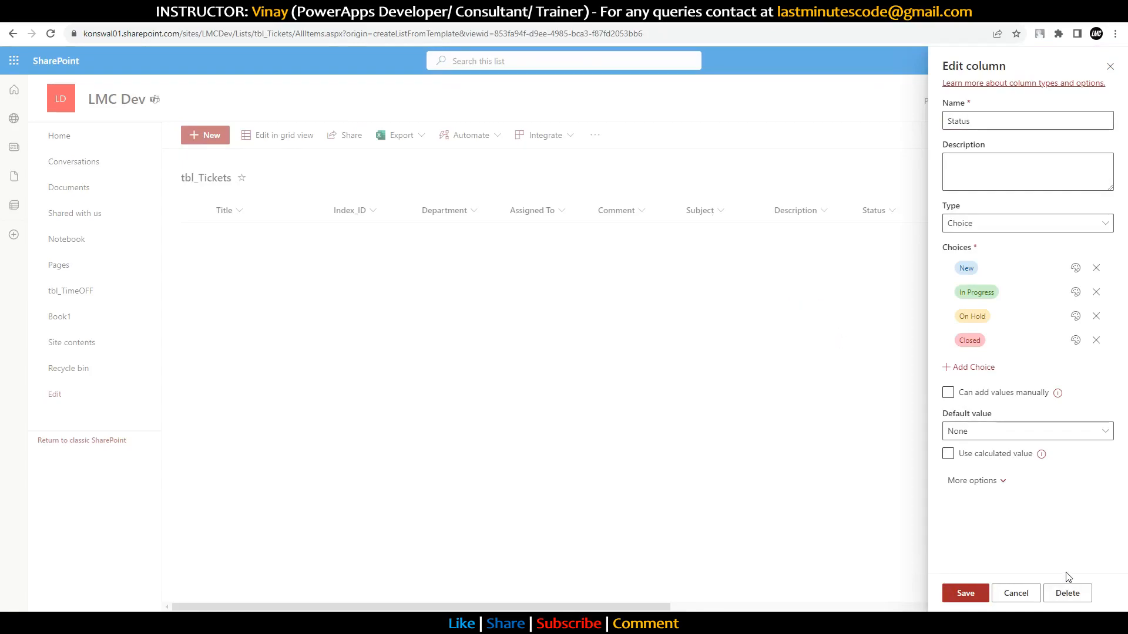
{"action": "left_click", "coordinate": [1016, 595]}
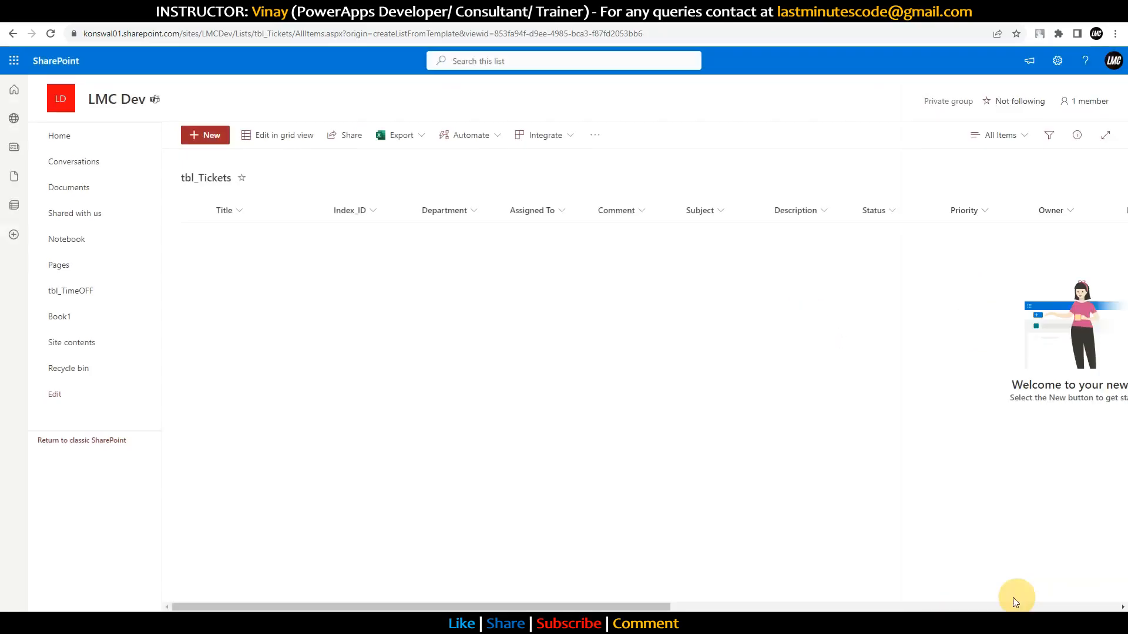
{"action": "left_click_drag", "start_coordinate": [423, 606], "coordinate": [777, 605]}
{"action": "left_click_drag", "start_coordinate": [643, 608], "coordinate": [1095, 571]}
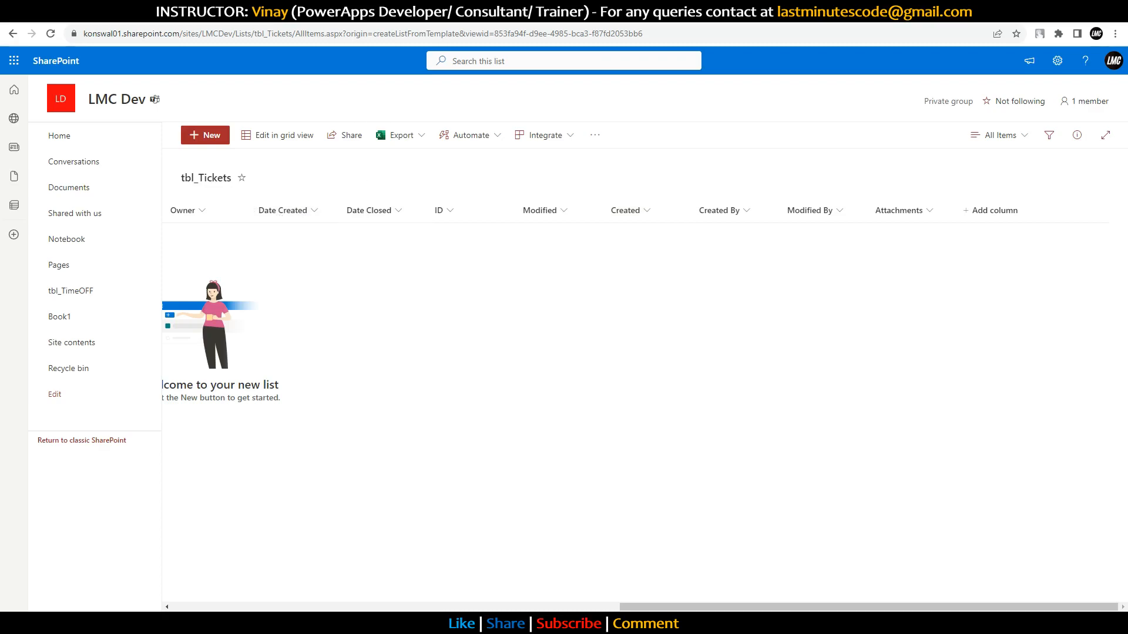
{"action": "left_click", "coordinate": [414, 10]}
{"action": "left_click_drag", "start_coordinate": [549, 194], "coordinate": [556, 194]}
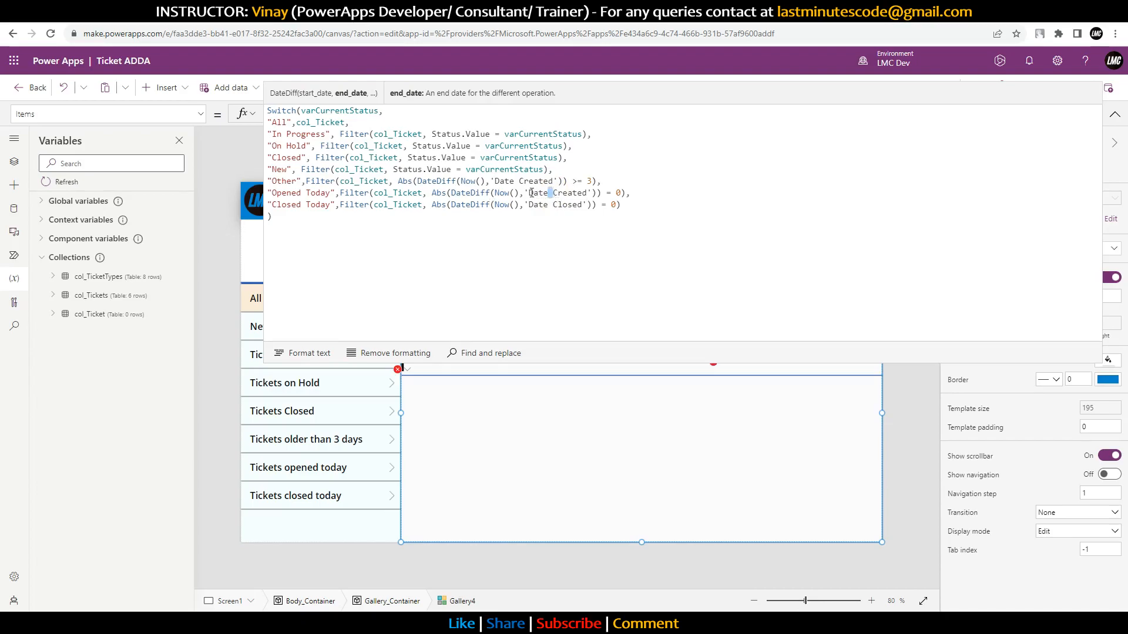
Step: Append .Value to ThisItem.Status in Rectangle1's Fill formula, then jump to the priority label's error
{"action": "left_click", "coordinate": [527, 193]}
{"action": "left_click", "coordinate": [1114, 114]}
{"action": "left_click", "coordinate": [412, 295]}
{"action": "left_click", "coordinate": [422, 301]}
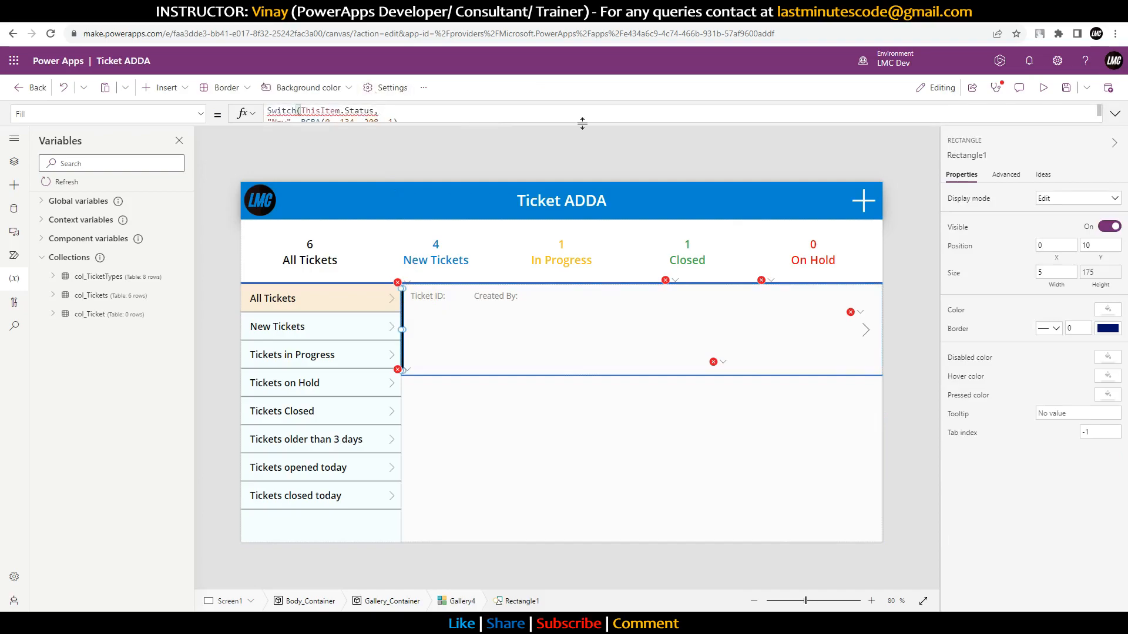
{"action": "left_click", "coordinate": [1114, 114]}
{"action": "left_click", "coordinate": [498, 139]}
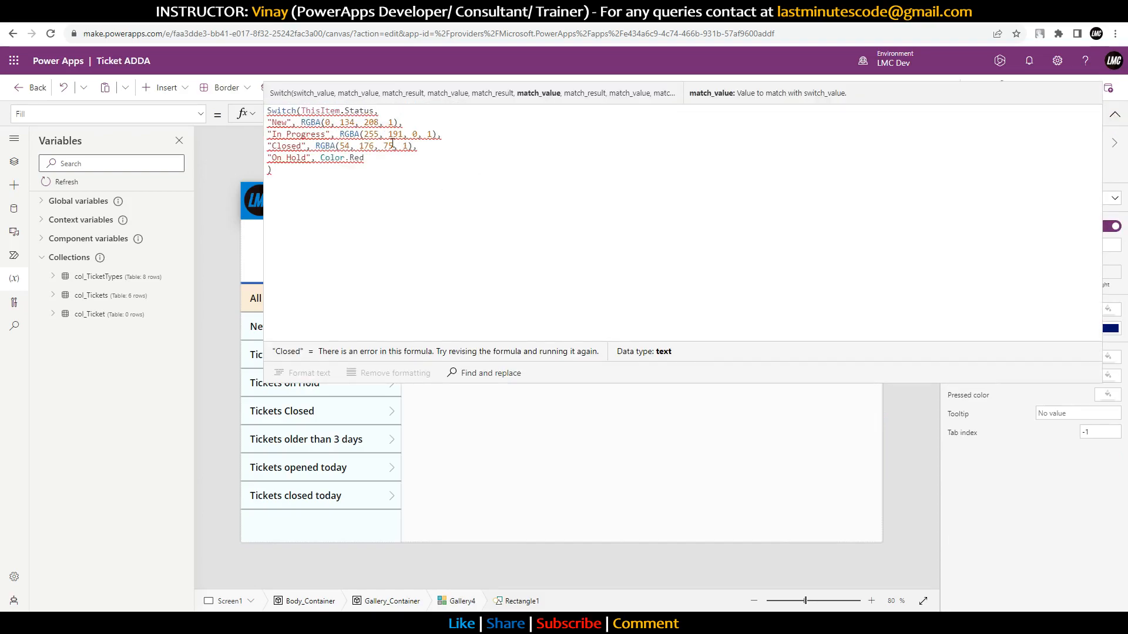
{"action": "left_click", "coordinate": [376, 111]}
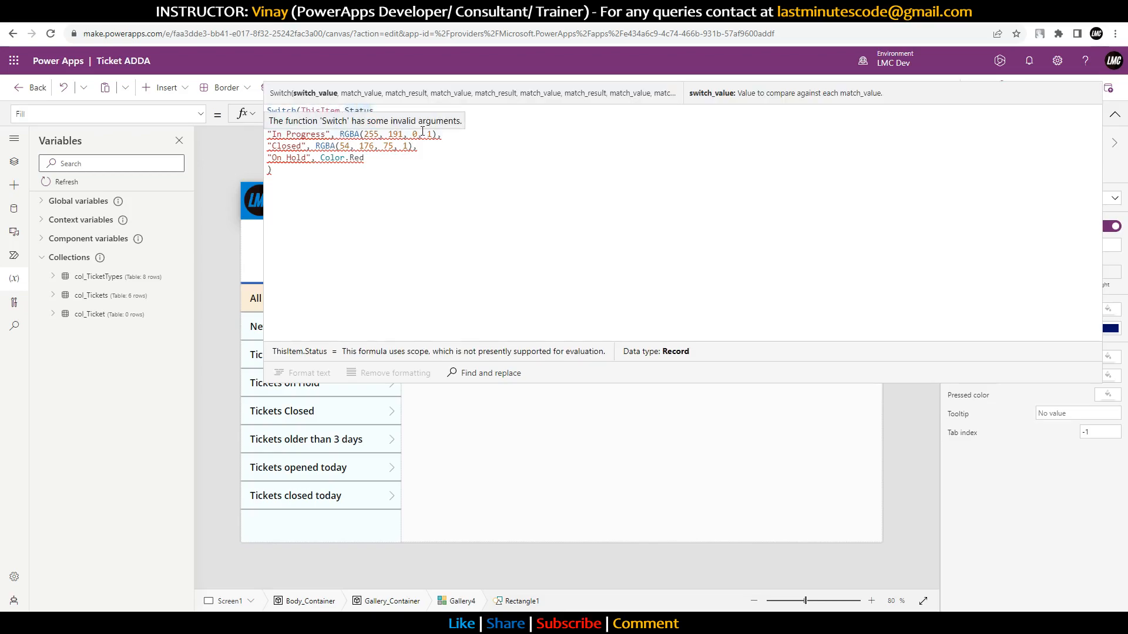
{"action": "type", "text": ".Value"}
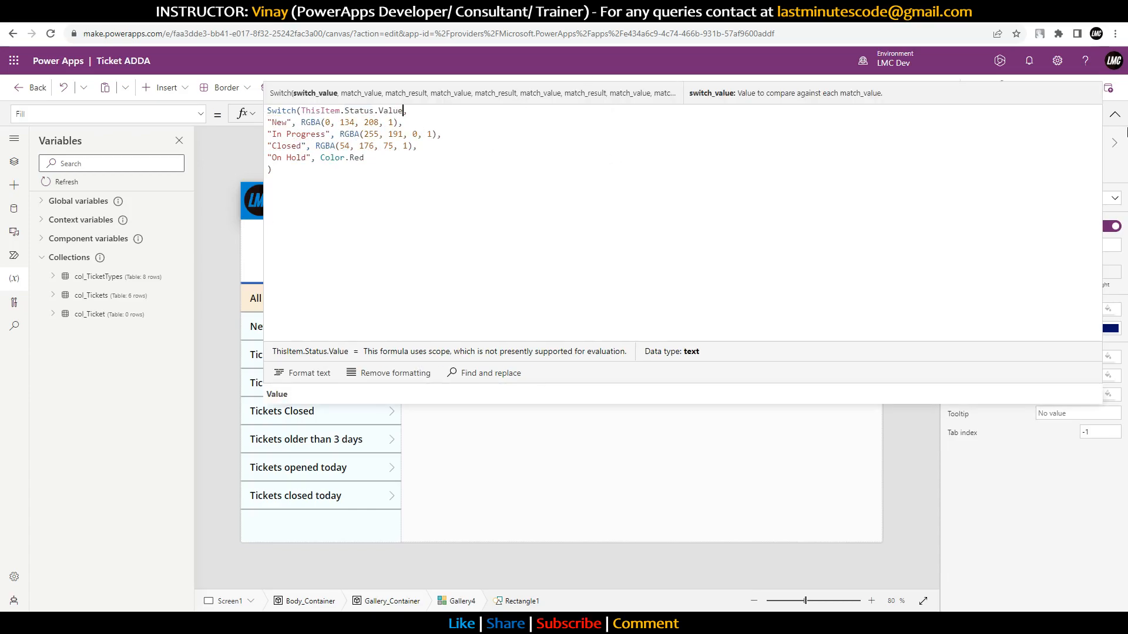
{"action": "left_click", "coordinate": [1105, 118]}
{"action": "left_click", "coordinate": [1104, 116]}
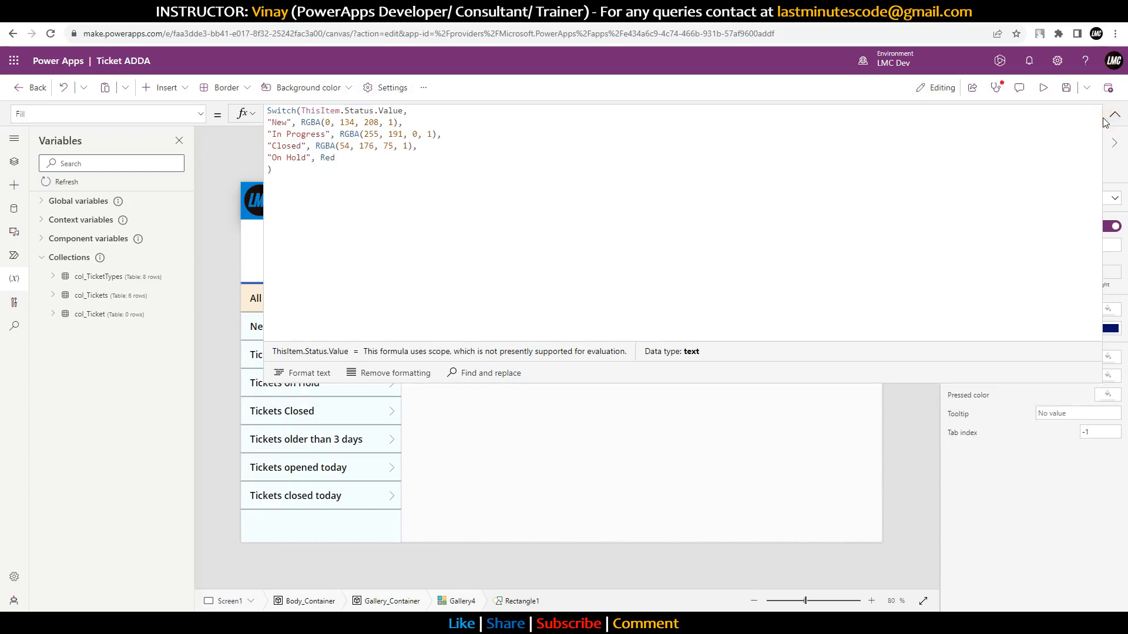
{"action": "left_click", "coordinate": [1114, 117]}
{"action": "left_click", "coordinate": [670, 281]}
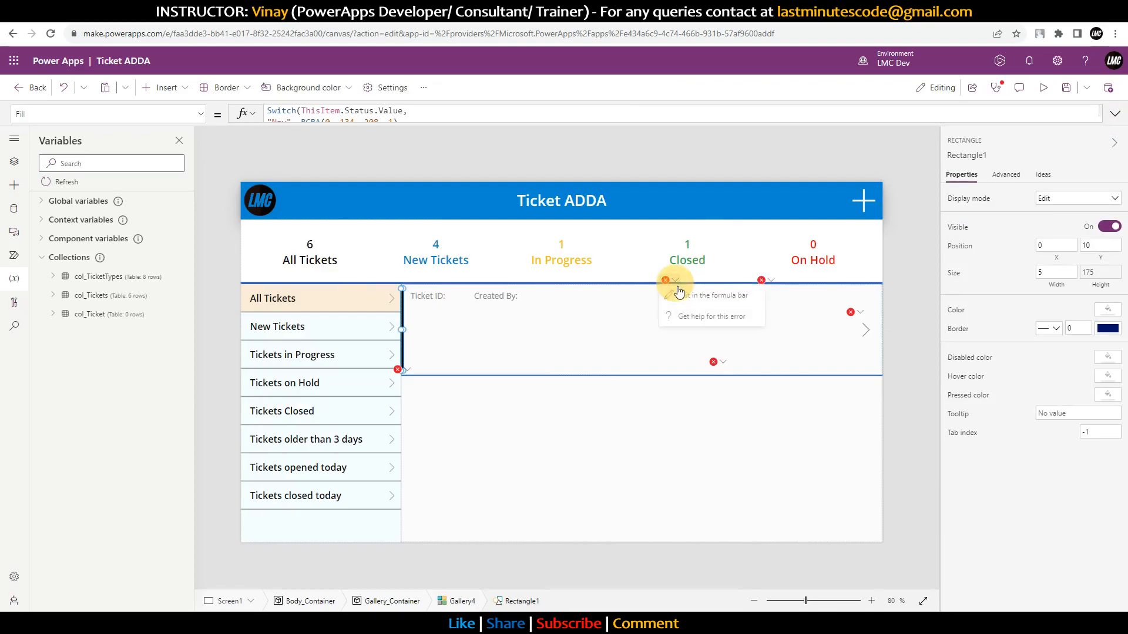
{"action": "left_click", "coordinate": [693, 295]}
Step: Change the label's Text formula so Priority references its Value
{"action": "left_click", "coordinate": [507, 118]}
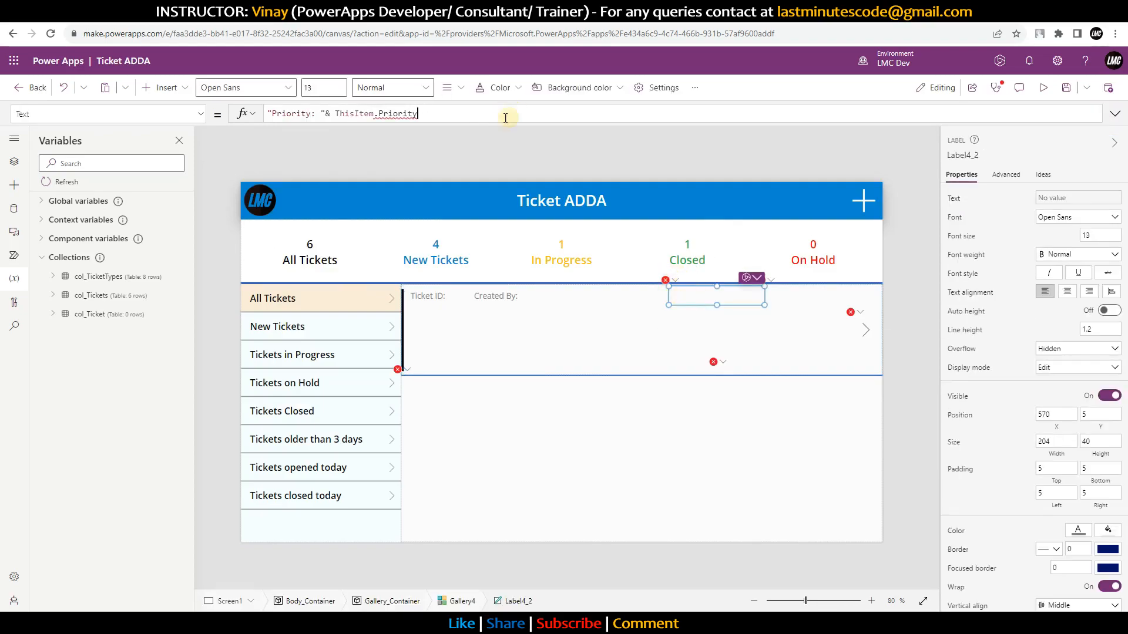
{"action": "double_click", "coordinate": [402, 114]}
{"action": "type", "text": "Priority"}
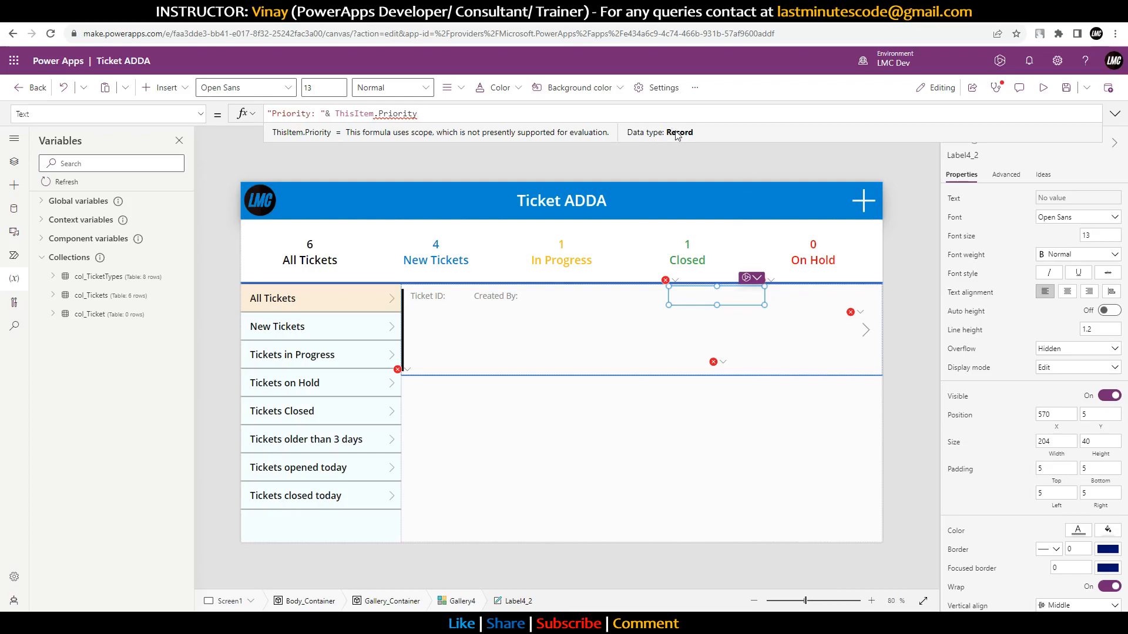
{"action": "type", "text": ",Va"}
{"action": "key", "text": "BackSpace"}
{"action": "type", "text": "Value"}
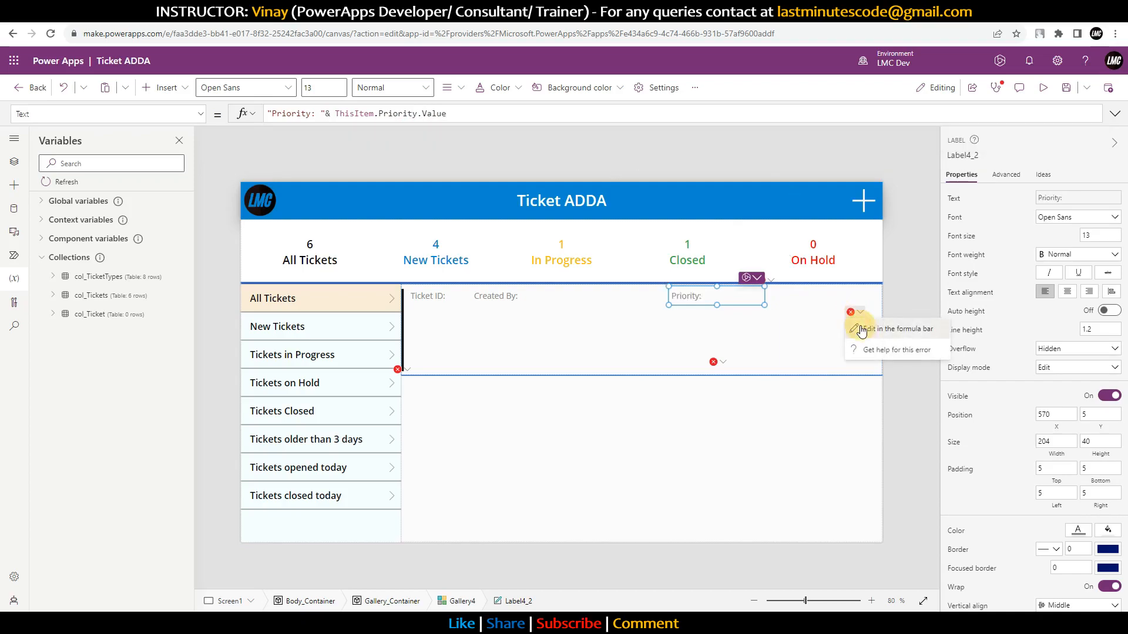
Step: In the gallery arrow icon's OnSelect, change Date_Created to the quoted 'Date Created'
{"action": "left_click", "coordinate": [861, 327]}
{"action": "left_click_drag", "start_coordinate": [589, 121], "coordinate": [597, 206]}
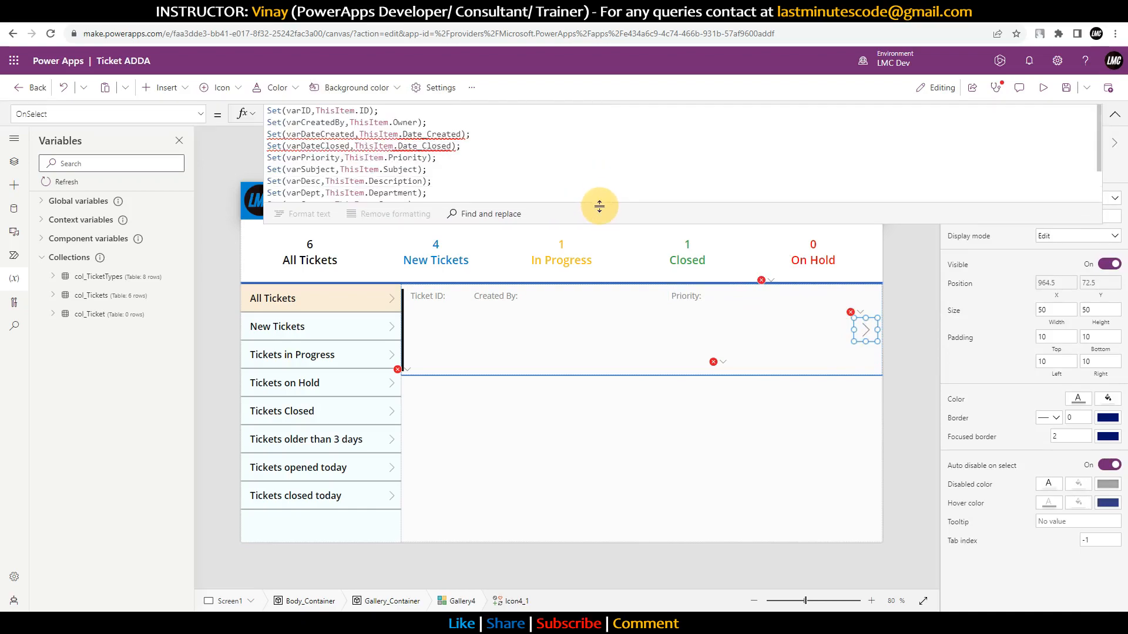
{"action": "double_click", "coordinate": [403, 134]}
{"action": "type", "text": "'"}
{"action": "left_click", "coordinate": [468, 134]}
{"action": "type", "text": "'"}
{"action": "left_click", "coordinate": [433, 134]}
{"action": "key", "text": "BackSpace"}
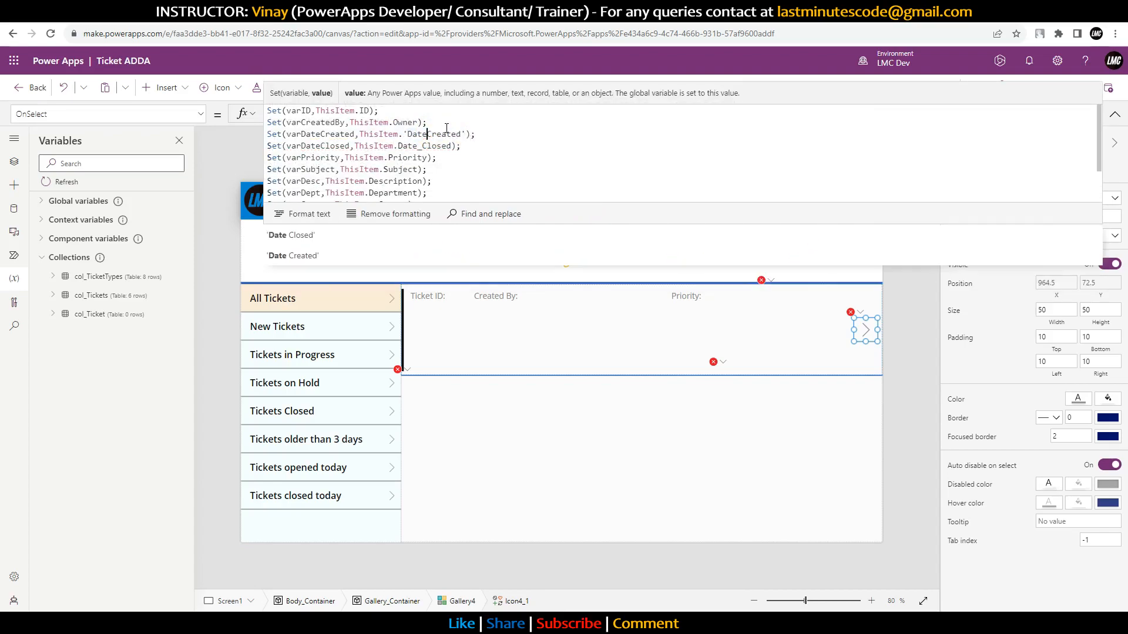
Step: Change Date_Closed to the quoted 'Date Closed' on the varDateClosed line
{"action": "left_click", "coordinate": [399, 146]}
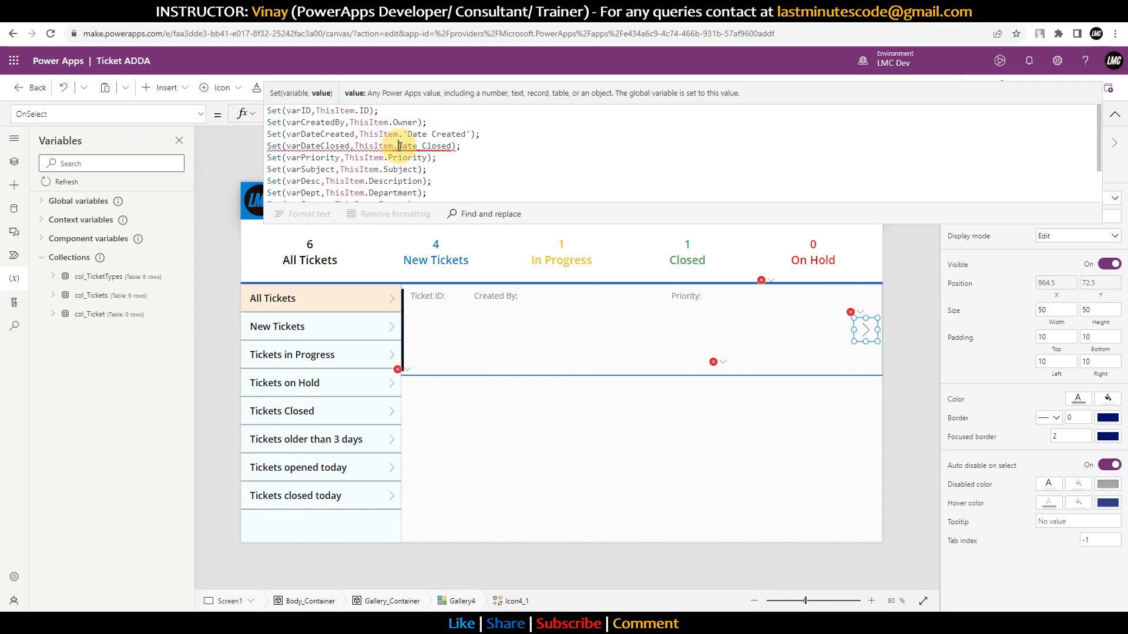
{"action": "type", "text": "'"}
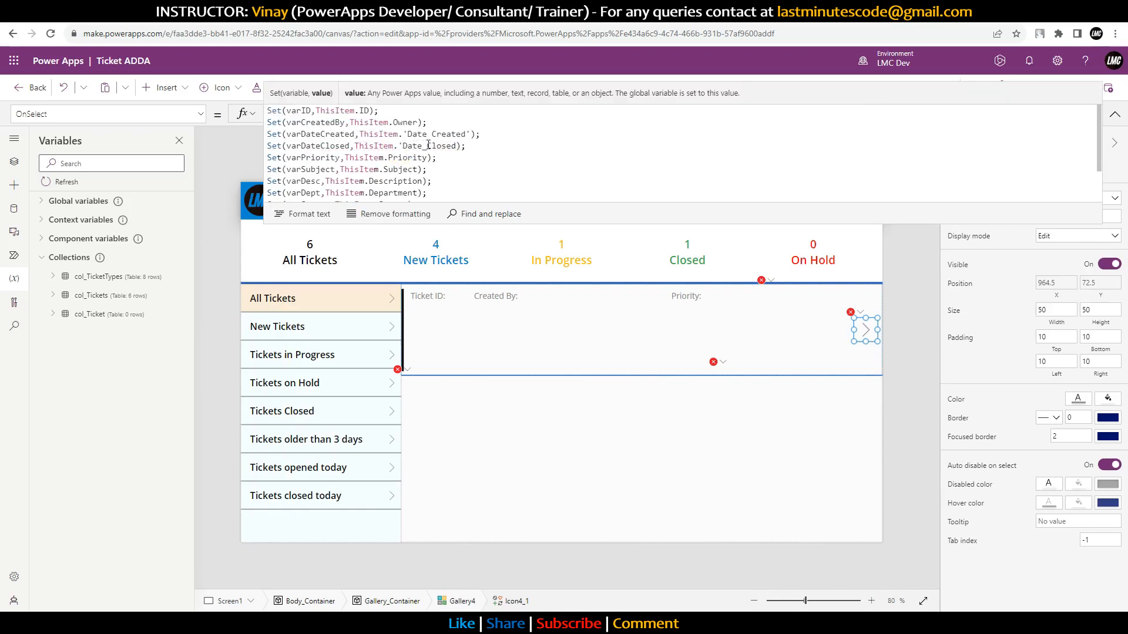
{"action": "left_click", "coordinate": [426, 145]}
{"action": "key", "text": "BackSpace"}
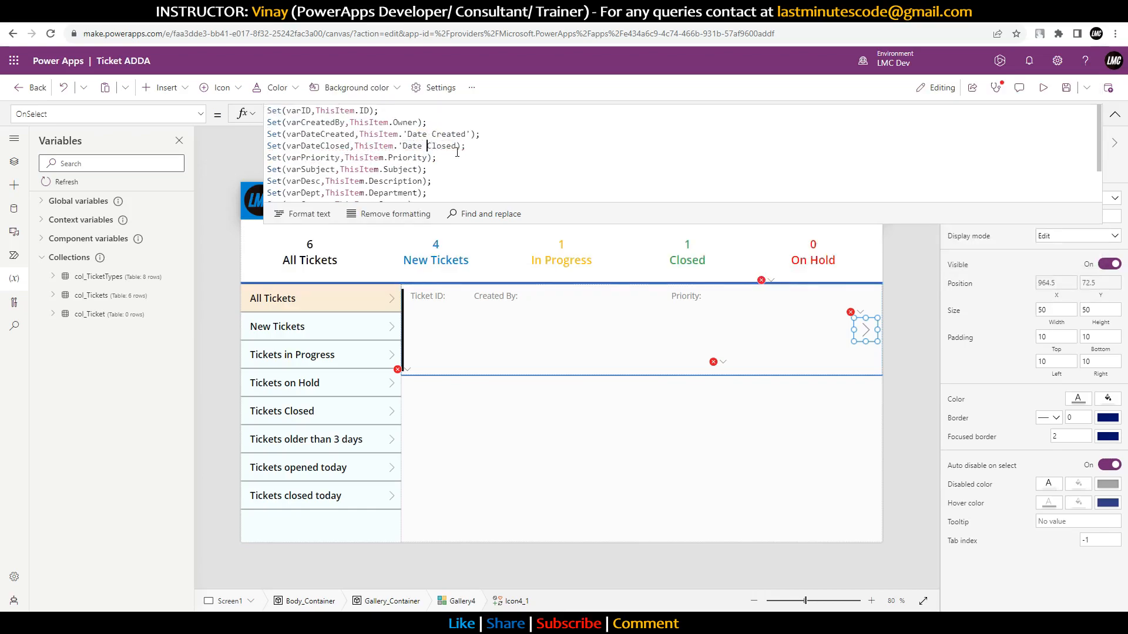
{"action": "left_click", "coordinate": [458, 146]}
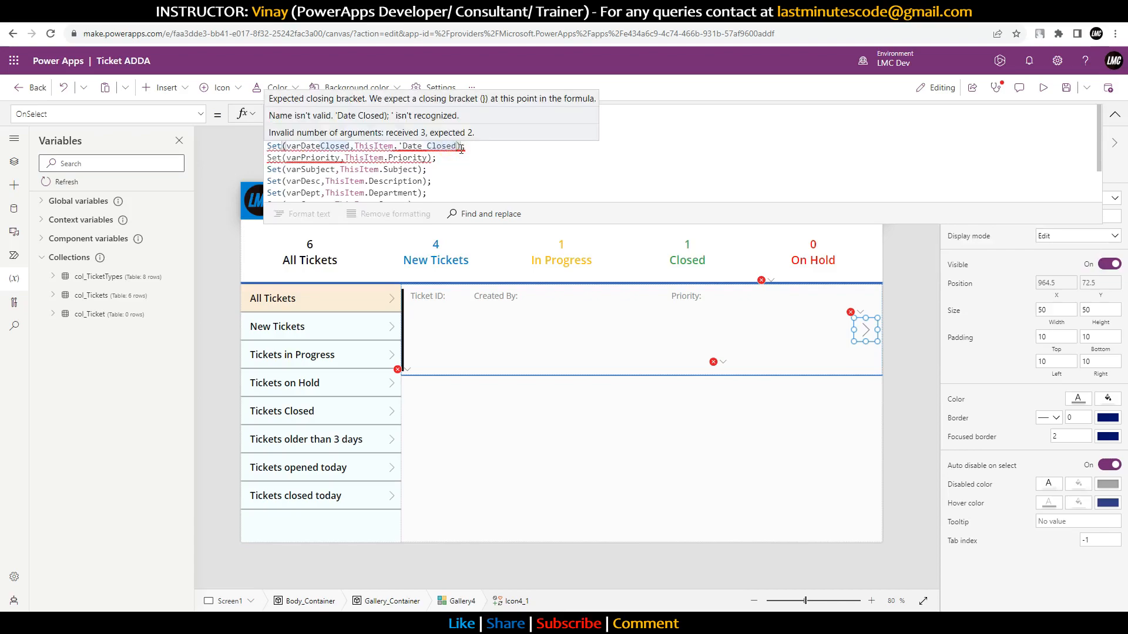
{"action": "type", "text": "'"}
Step: Change Assigned_To to the quoted 'Assigned To' and go to the Created On label's error
{"action": "scroll", "coordinate": [471, 165], "scroll_direction": "down", "scroll_amount": 2}
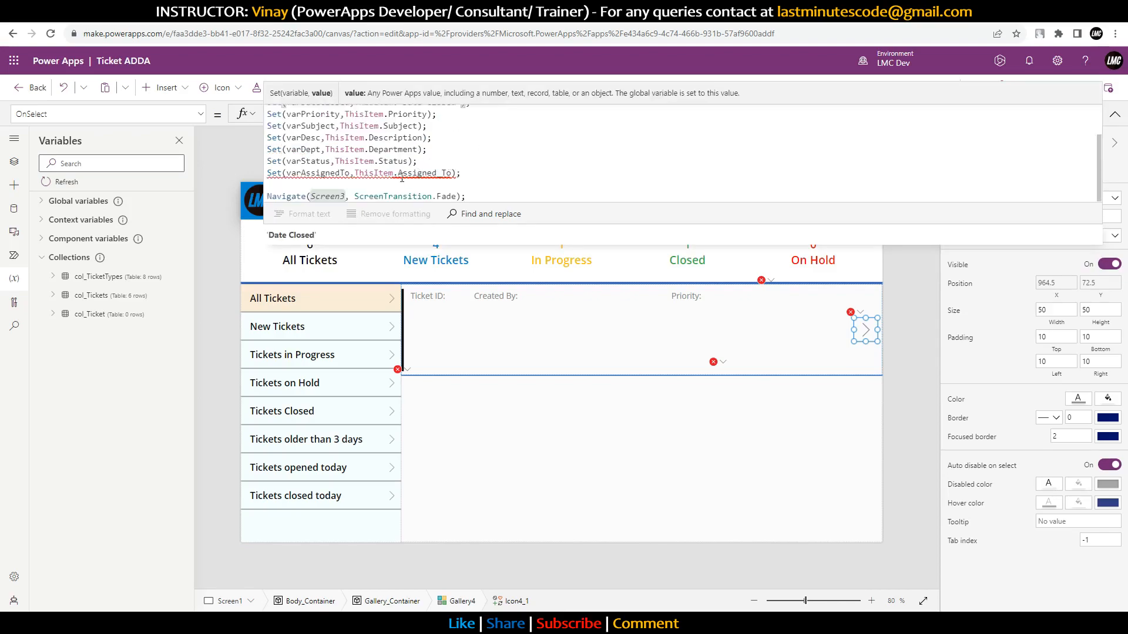
{"action": "left_click", "coordinate": [399, 174]}
{"action": "type", "text": "'"}
{"action": "left_click", "coordinate": [448, 174]}
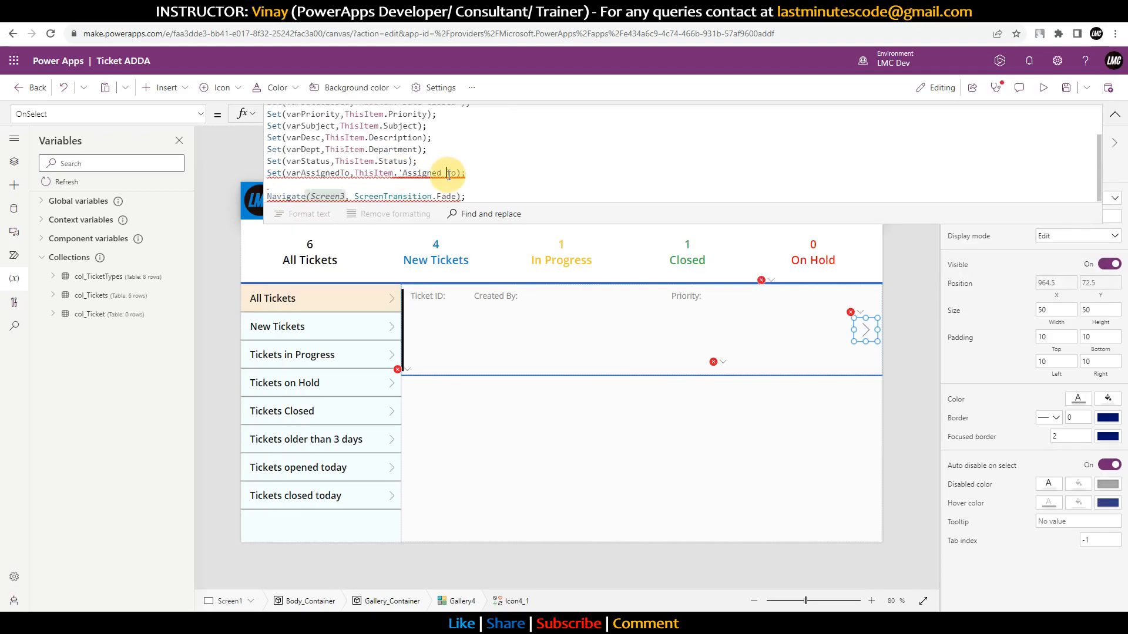
{"action": "key", "text": "BackSpace"}
{"action": "left_click", "coordinate": [457, 174]}
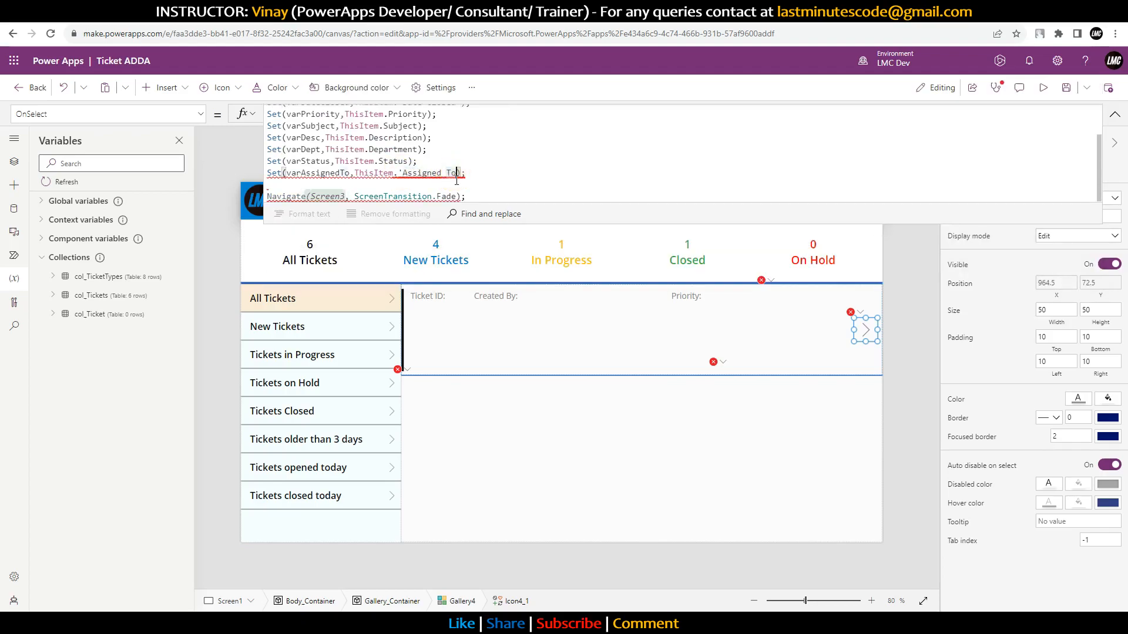
{"action": "type", "text": "'"}
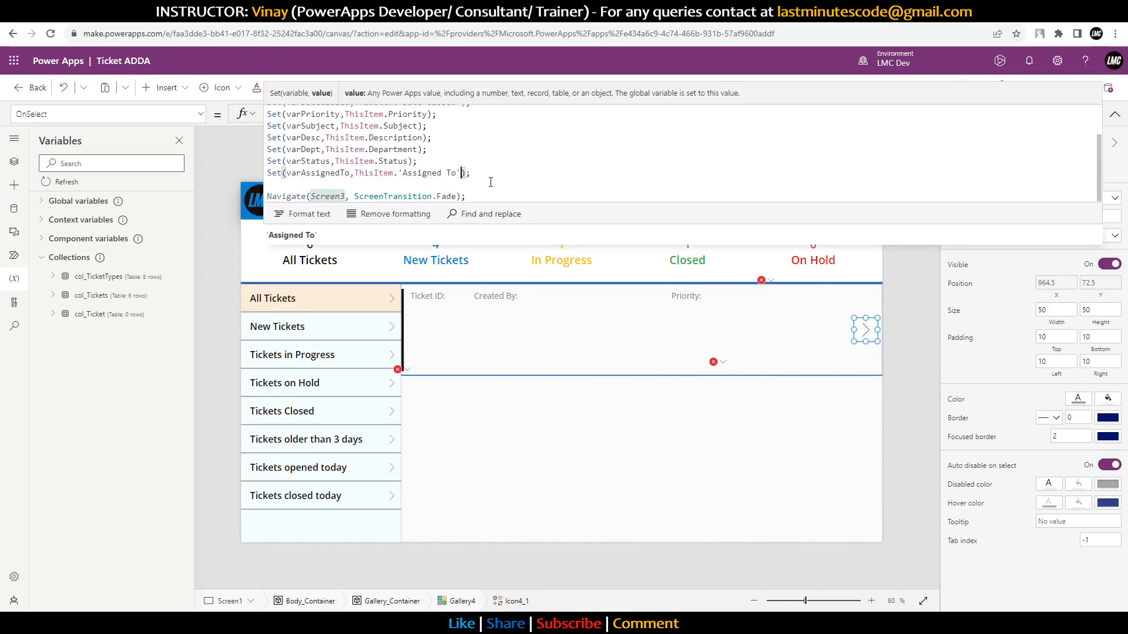
{"action": "left_click", "coordinate": [769, 280]}
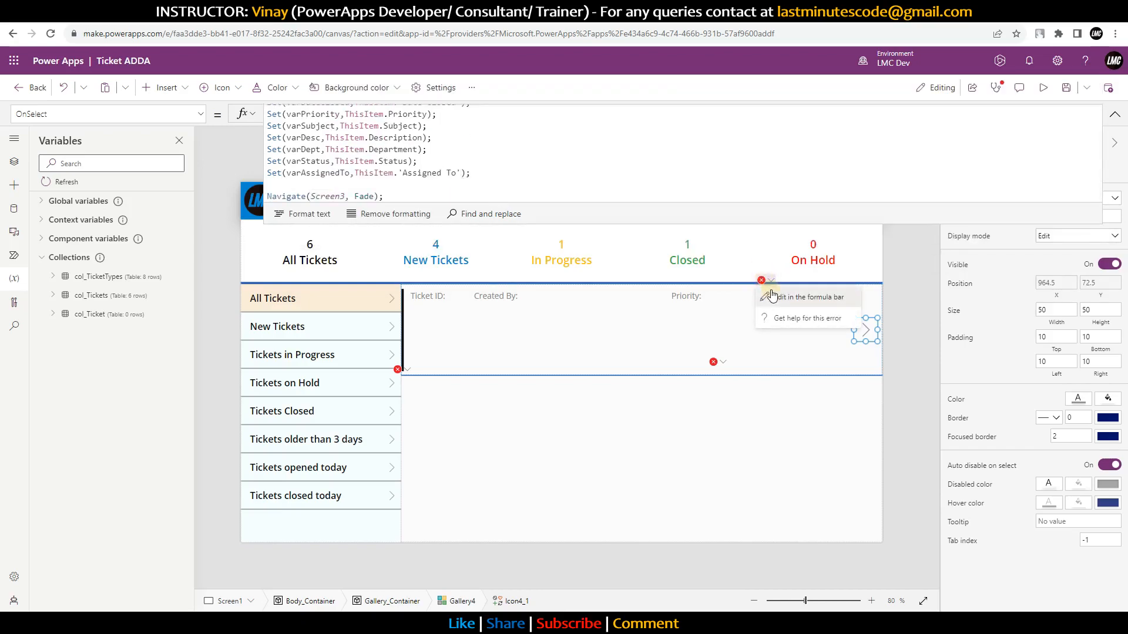
{"action": "left_click", "coordinate": [771, 297]}
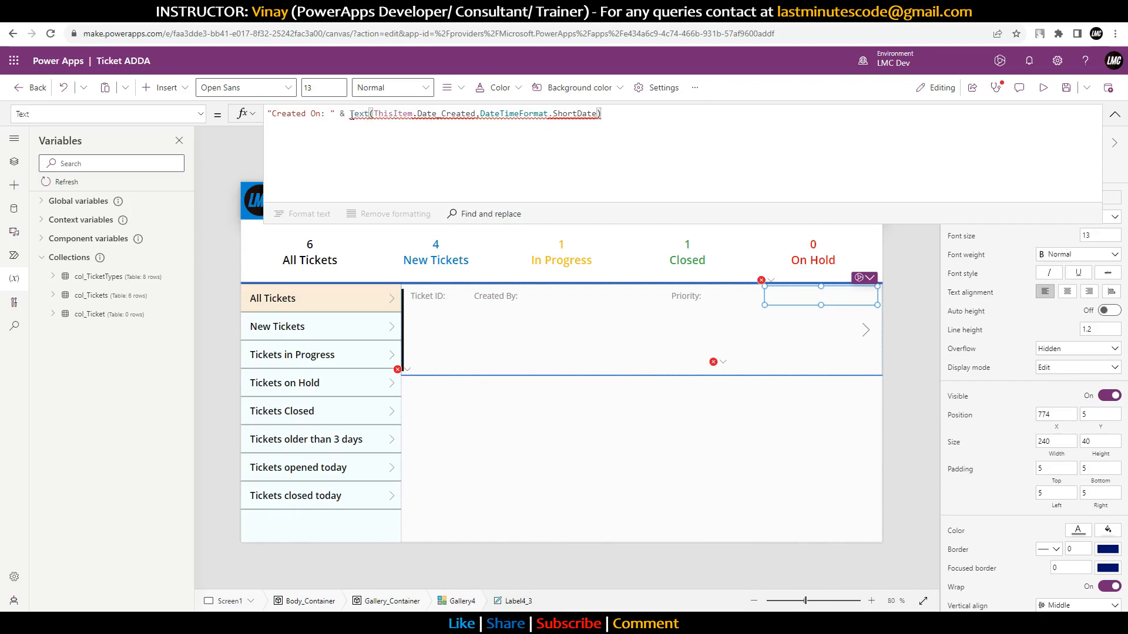
Step: Quote 'Date Created' in the Created On label's formula
{"action": "mouse_move", "coordinate": [351, 116]}
{"action": "left_click", "coordinate": [419, 114]}
{"action": "type", "text": "'"}
{"action": "left_click", "coordinate": [481, 113]}
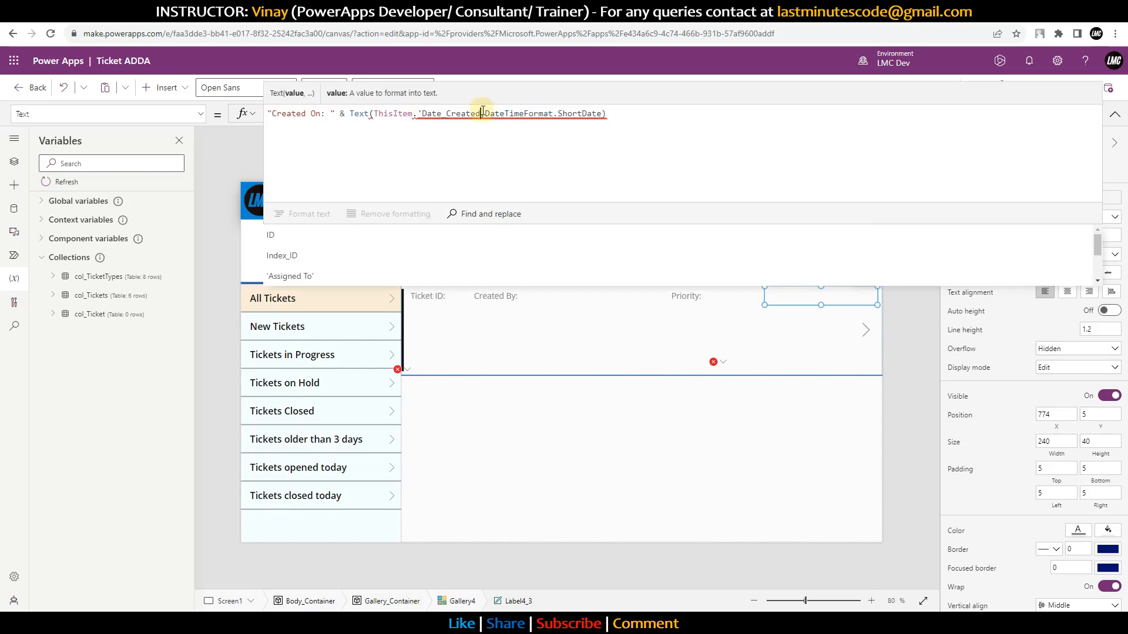
{"action": "type", "text": "'"}
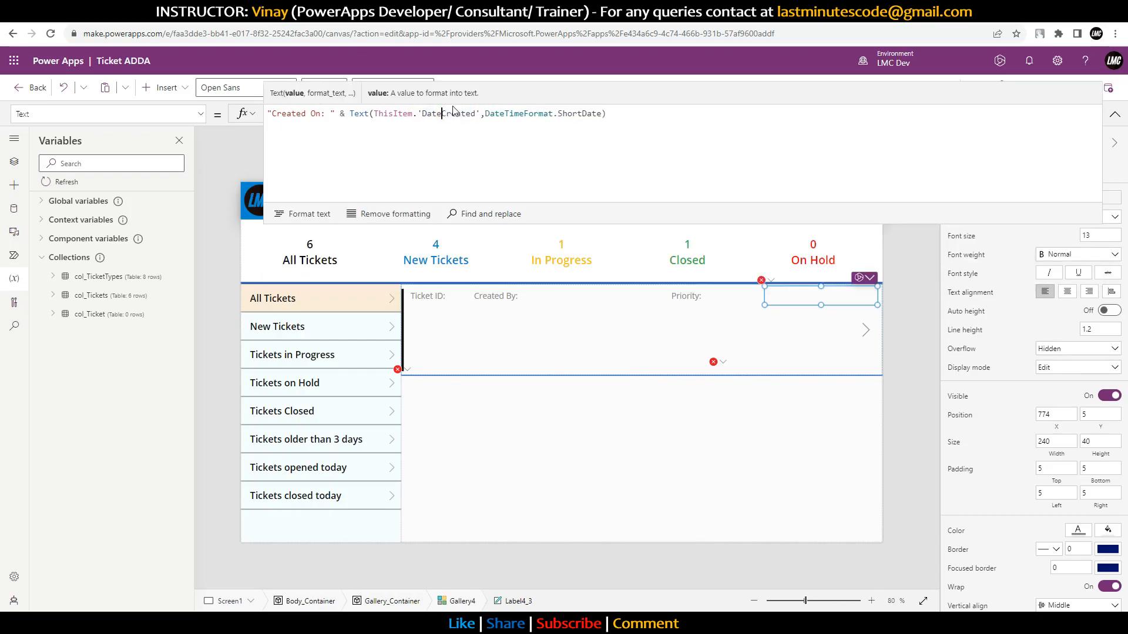
Step: Fix the Total Days label's formula by quoting its Date Created reference
{"action": "left_click", "coordinate": [718, 362]}
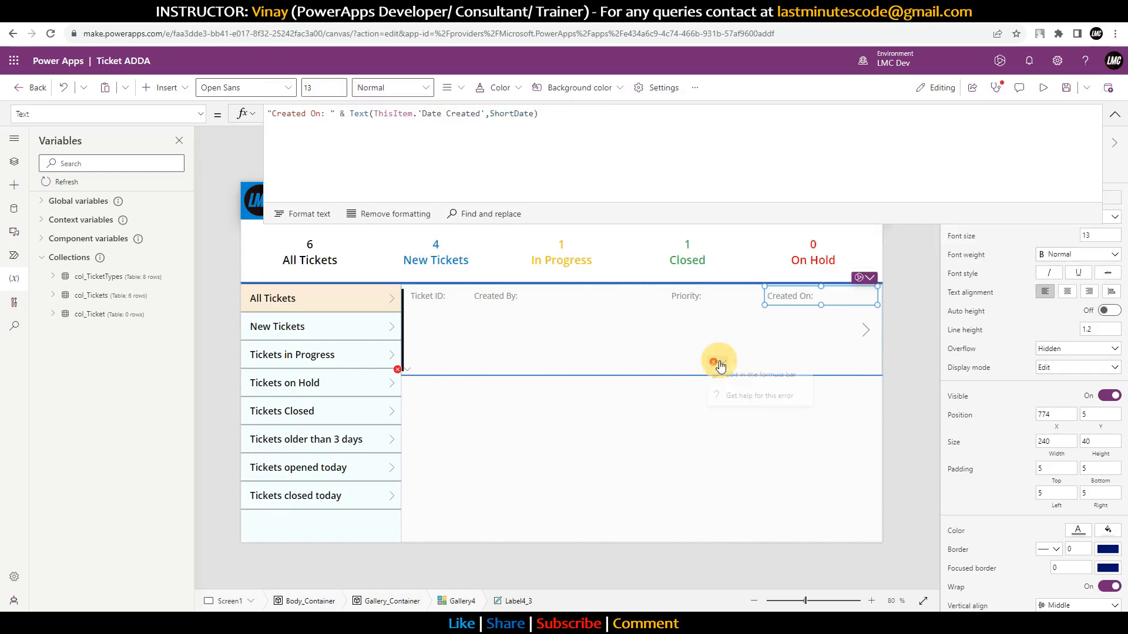
{"action": "left_click", "coordinate": [733, 375]}
{"action": "left_click", "coordinate": [616, 114]}
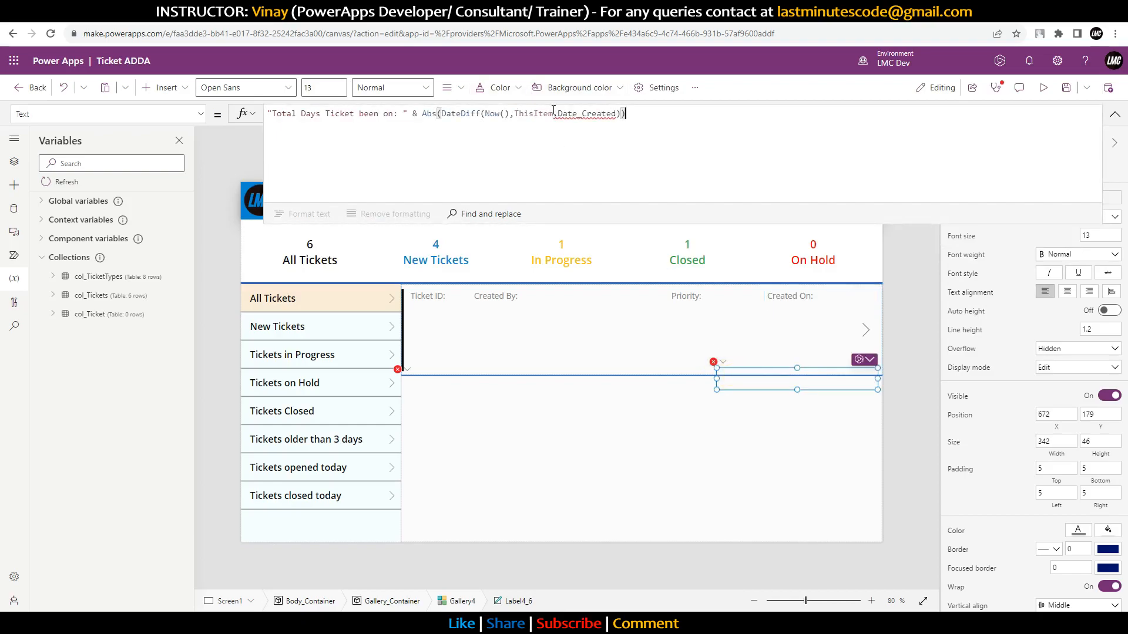
{"action": "type", "text": "'"}
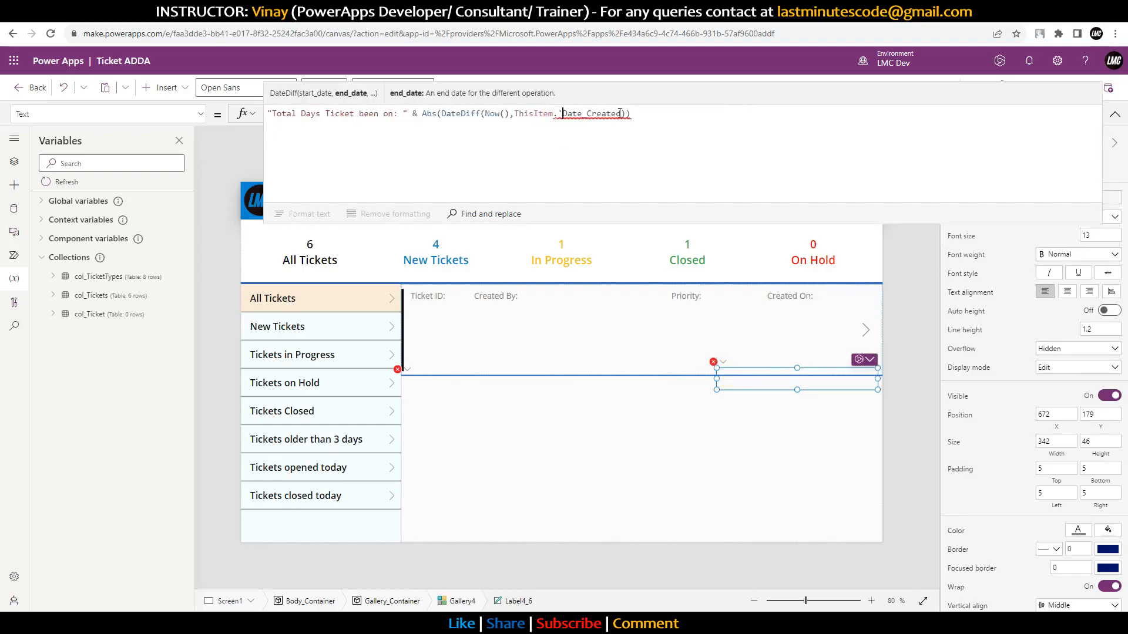
{"action": "type", "text": "'"}
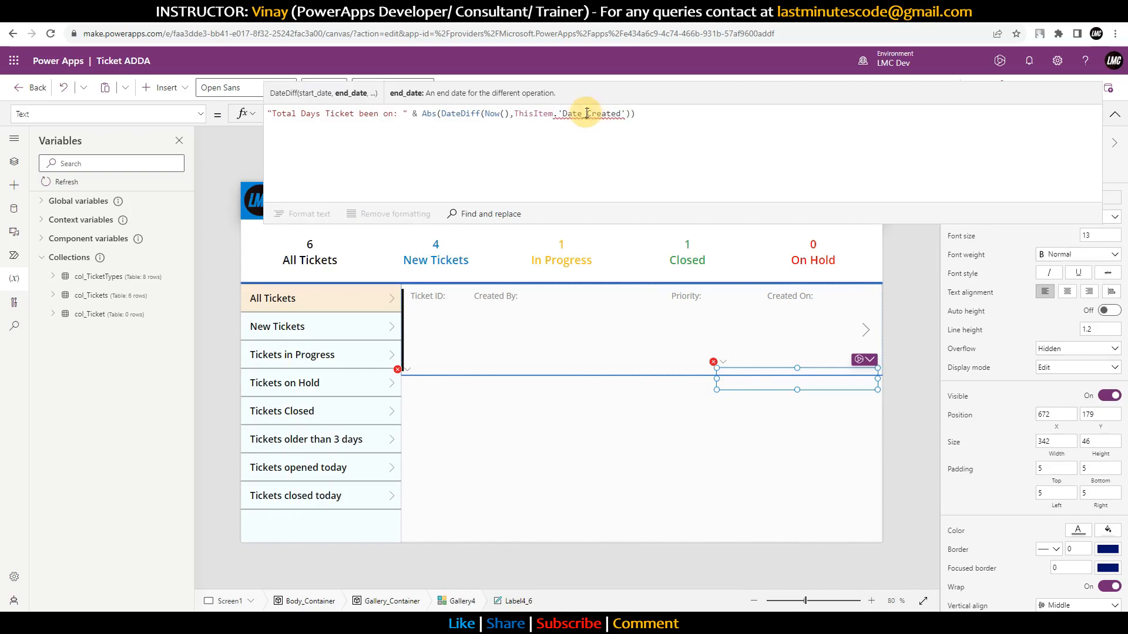
Step: Fix the Assigned to label's formula to use ThisItem.'Assigned To'
{"action": "left_click", "coordinate": [408, 371]}
{"action": "left_click", "coordinate": [429, 382]}
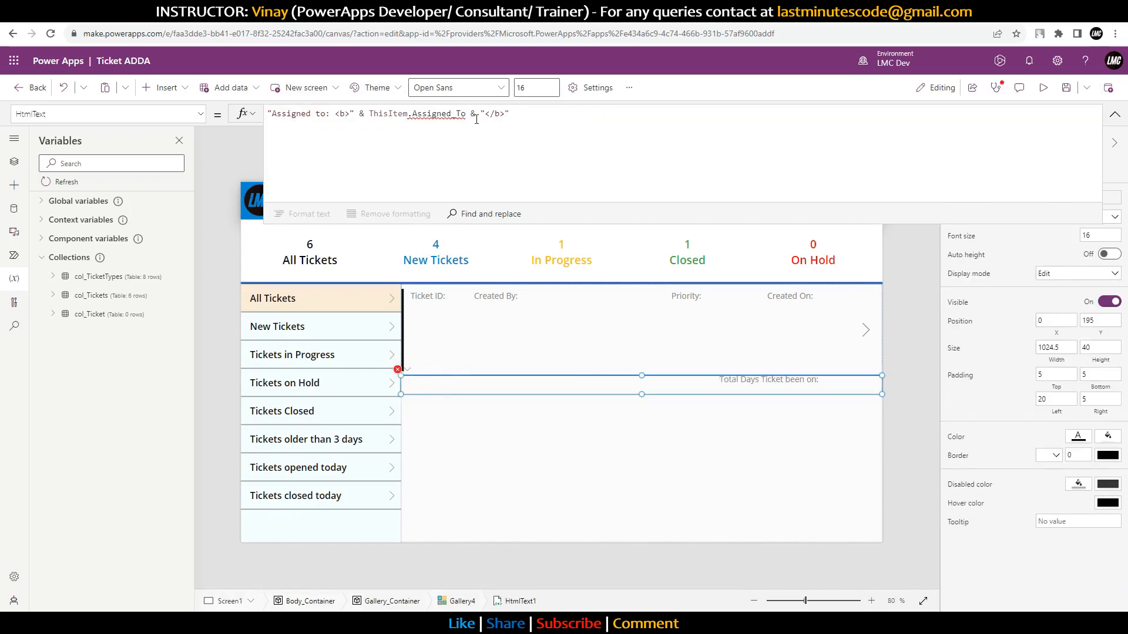
{"action": "type", "text": ".'"}
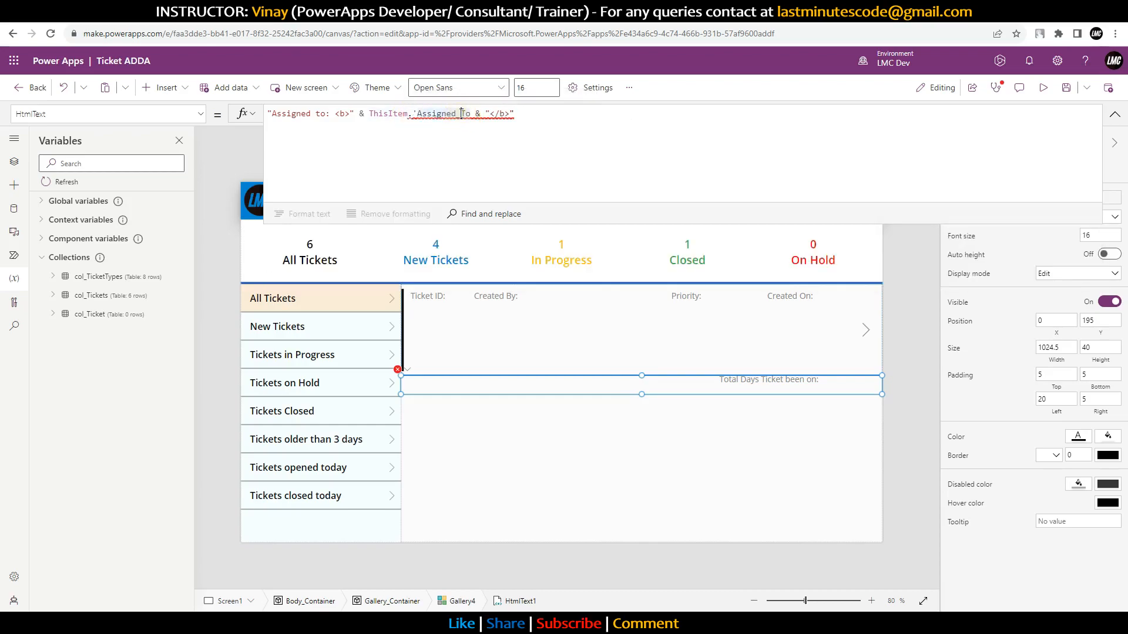
{"action": "left_click", "coordinate": [472, 114]}
{"action": "type", "text": "'"}
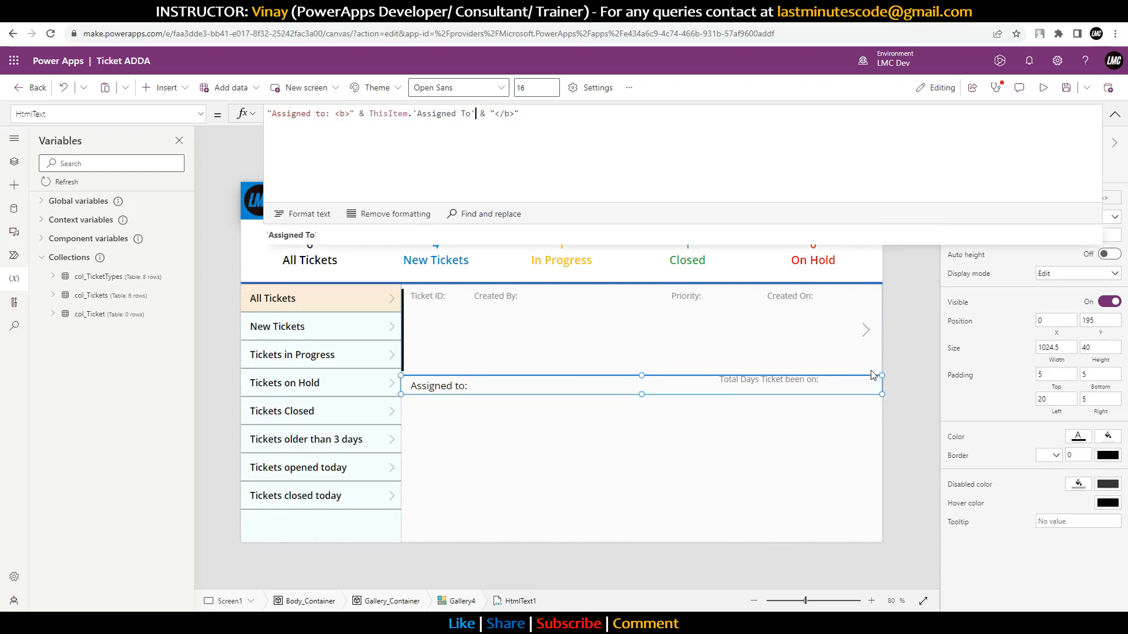
Step: Preview the app from the ticket gallery, exit with Esc, and collapse the formula bar
{"action": "left_click", "coordinate": [905, 369]}
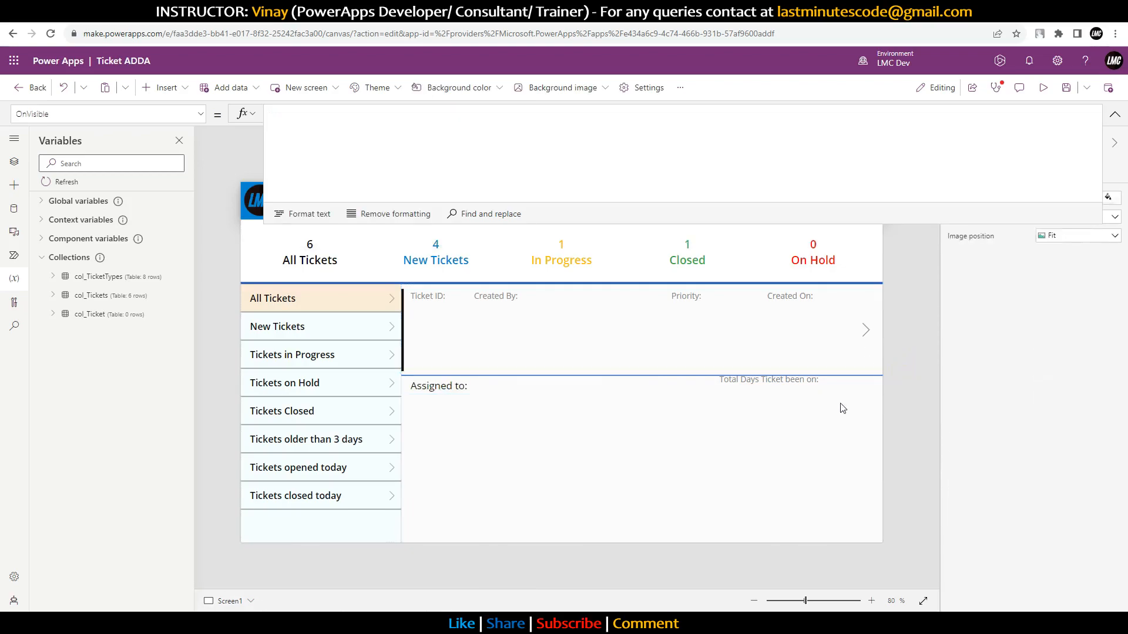
{"action": "left_click", "coordinate": [852, 382]}
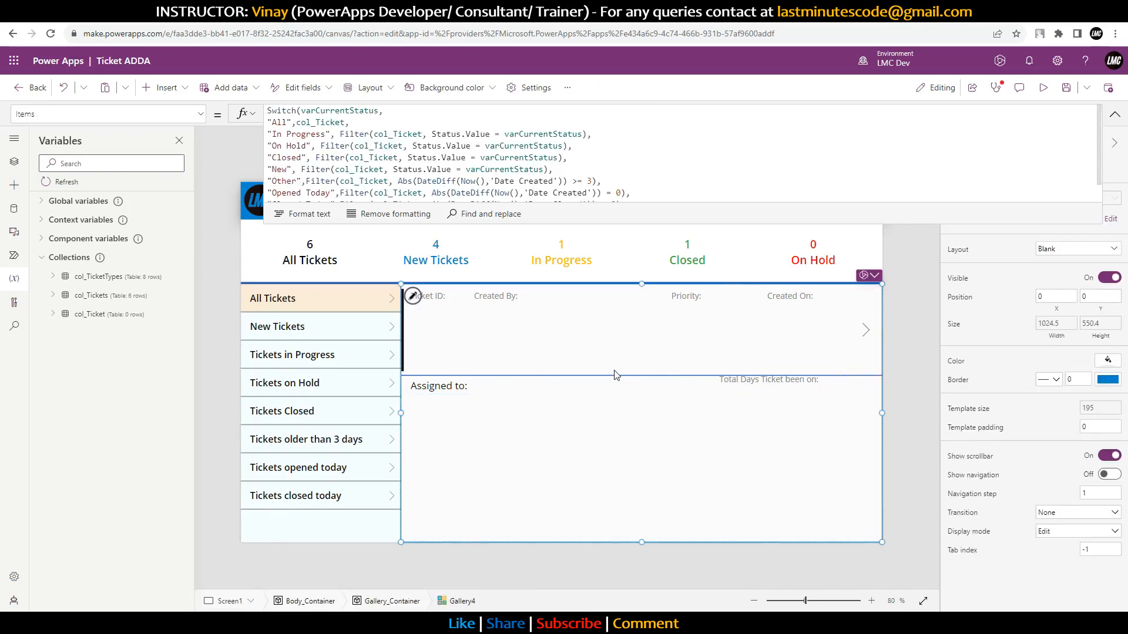
{"action": "left_click", "coordinate": [1038, 97]}
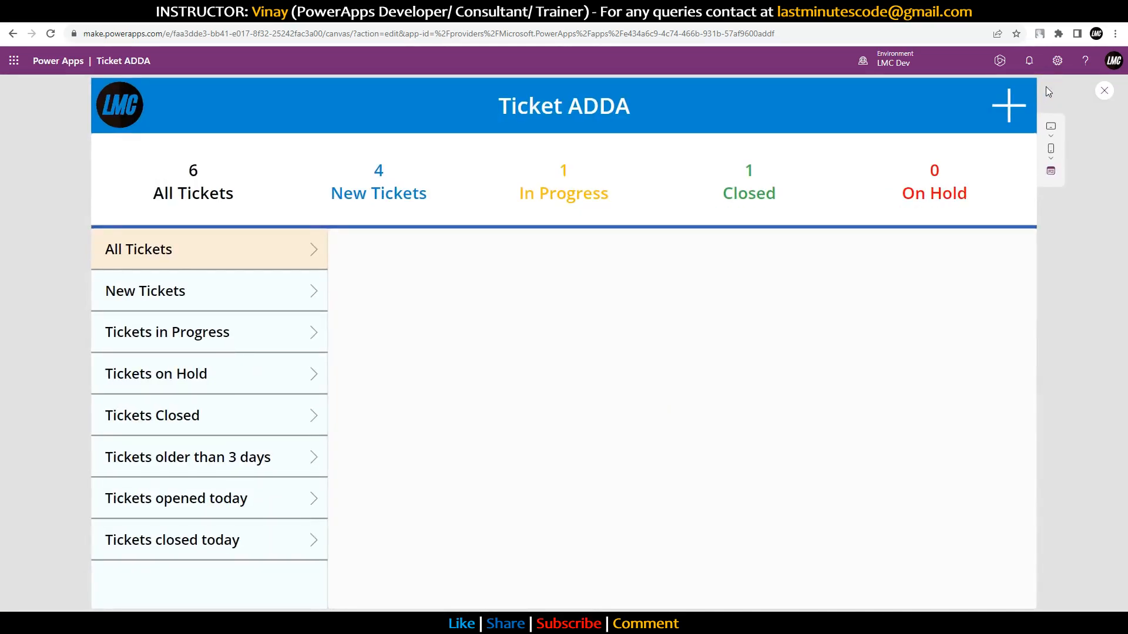
{"action": "key", "text": "Escape"}
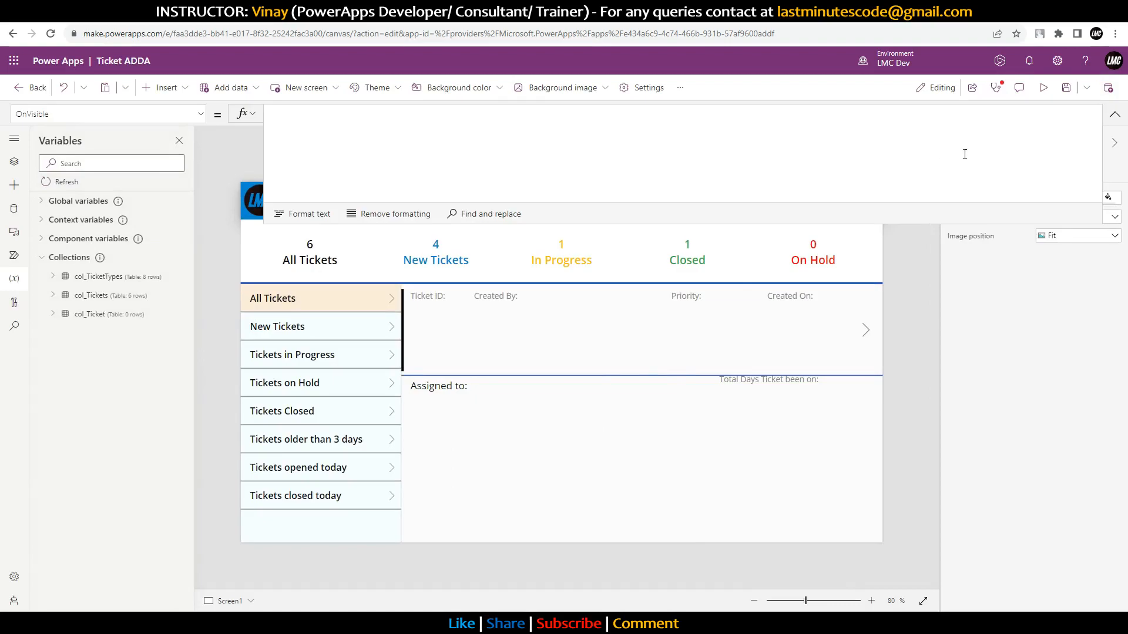
{"action": "left_click", "coordinate": [1115, 115]}
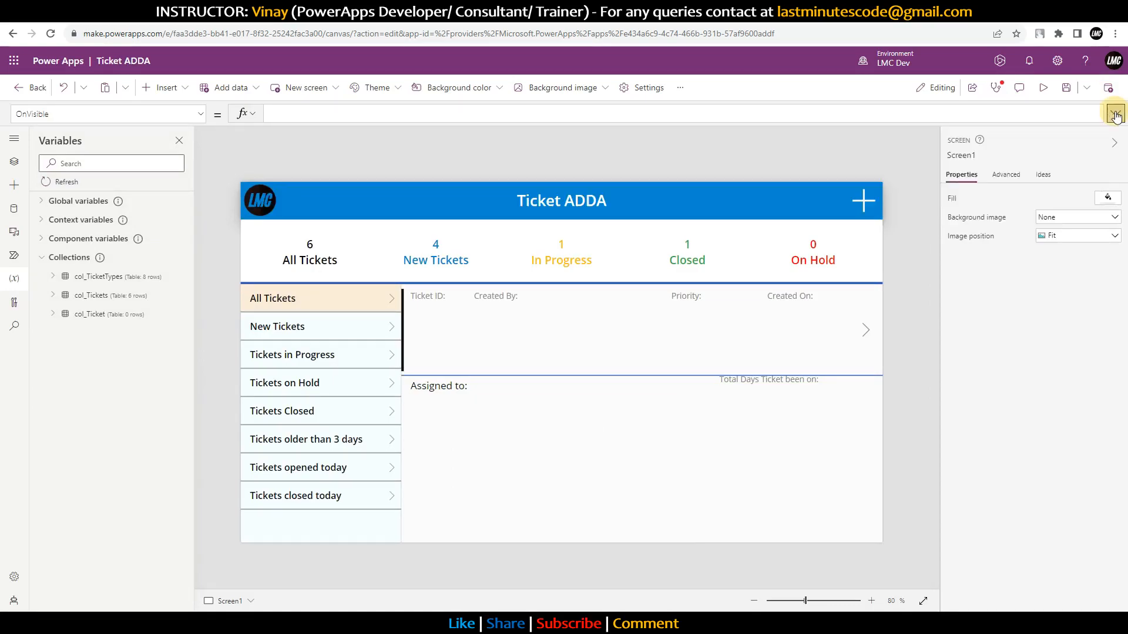
Step: On Screen2, make the Create Task button's Collect target tbl_Tickets instead of col_Tickets
{"action": "left_click", "coordinate": [862, 209], "text": "alt"}
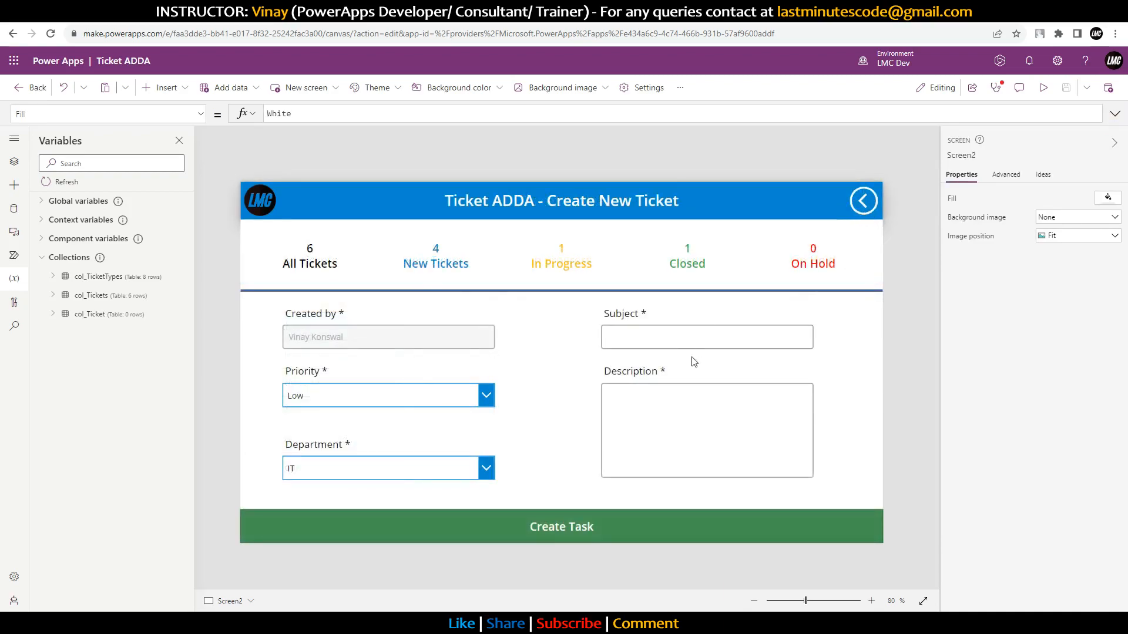
{"action": "left_click", "coordinate": [495, 516]}
{"action": "left_click", "coordinate": [1114, 113]}
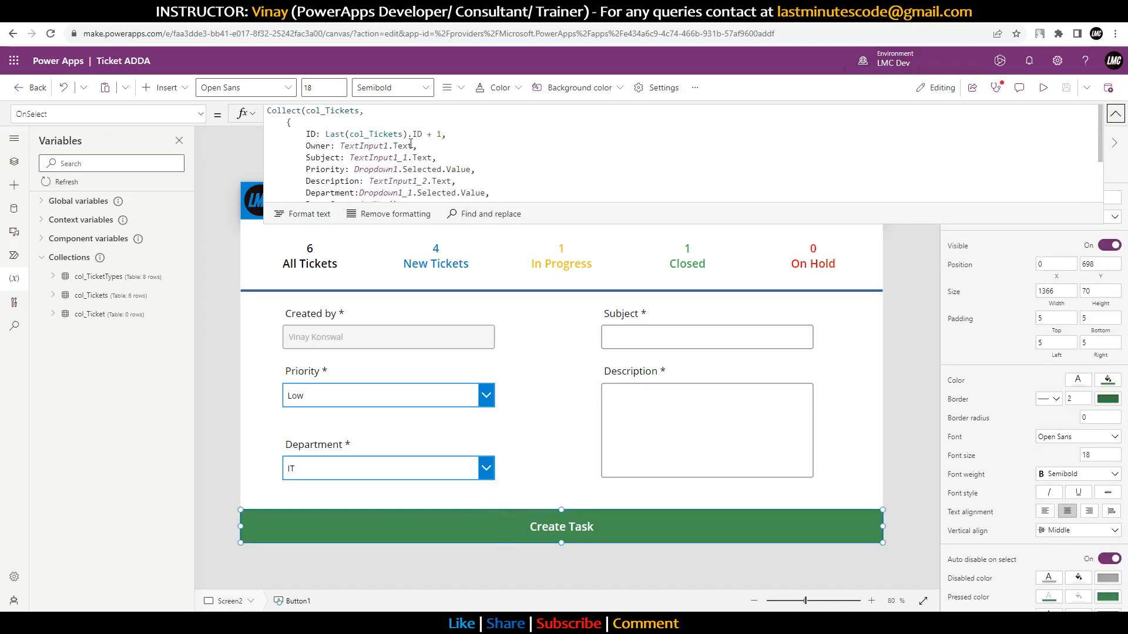
{"action": "left_click_drag", "start_coordinate": [683, 224], "coordinate": [660, 341]}
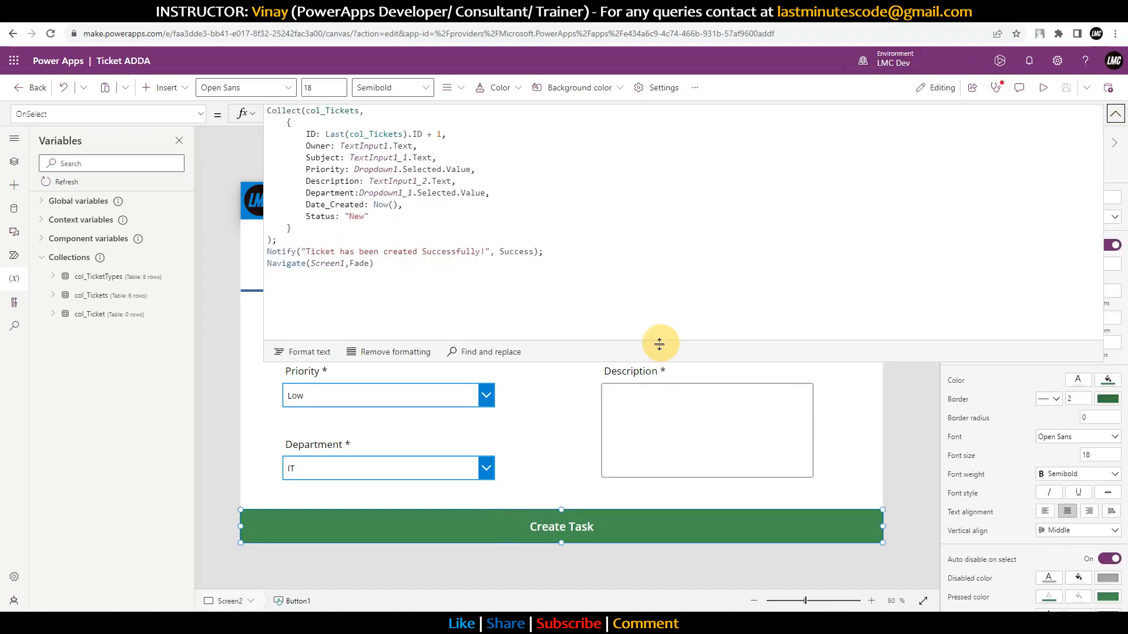
{"action": "double_click", "coordinate": [332, 110]}
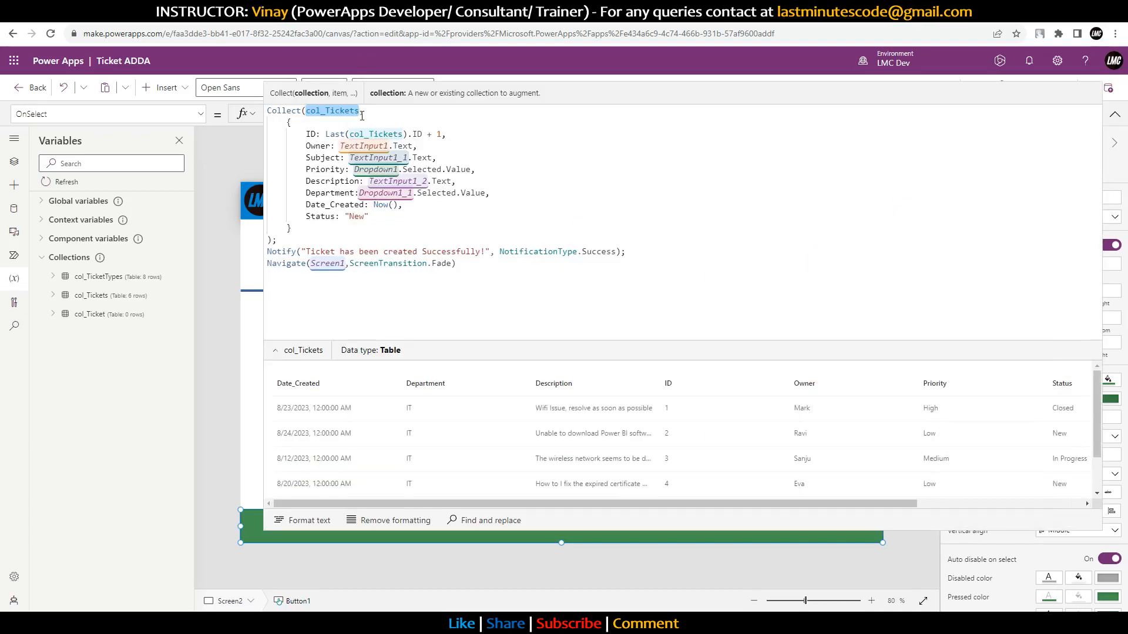
{"action": "type", "text": "tbl"}
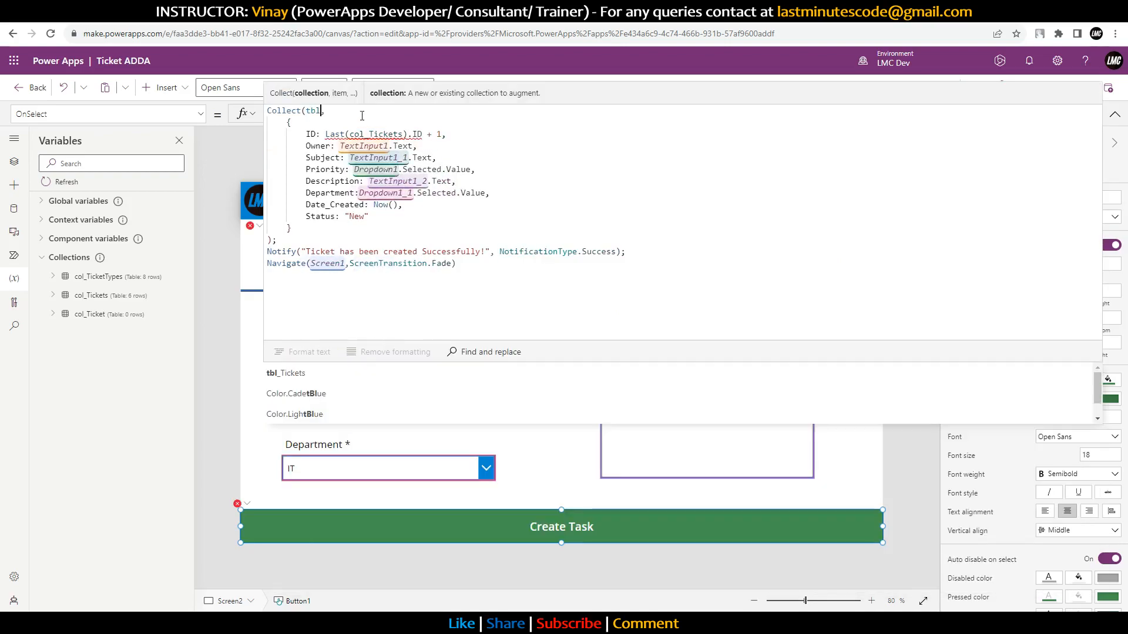
{"action": "key", "text": "Tab"}
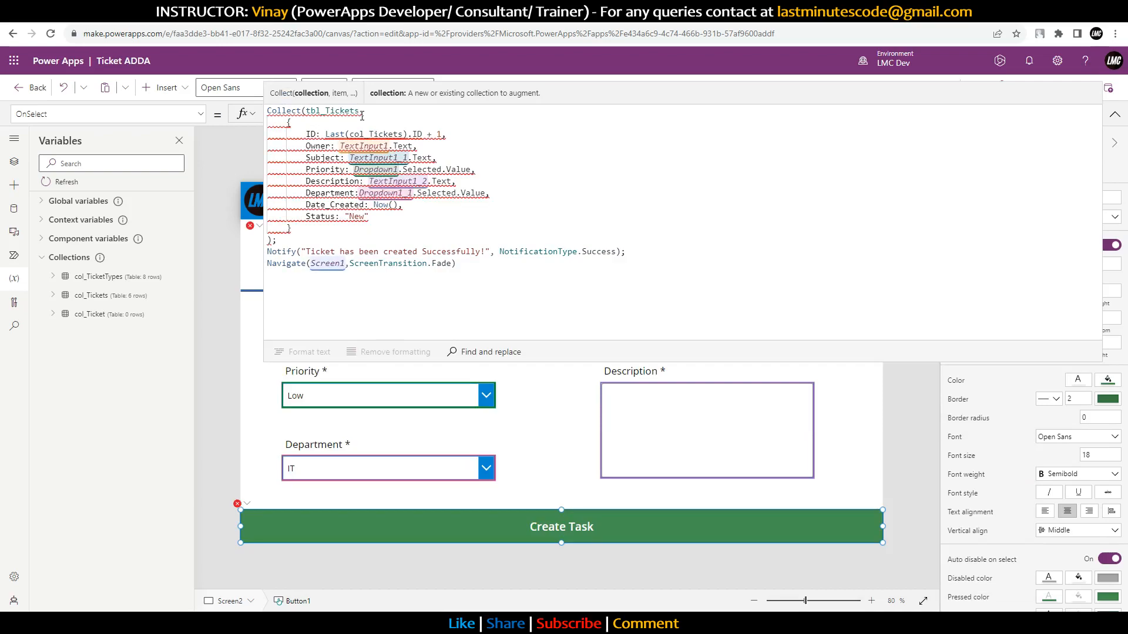
Step: Try adding .Value to the Priority field, then remove it again
{"action": "left_click", "coordinate": [346, 169]}
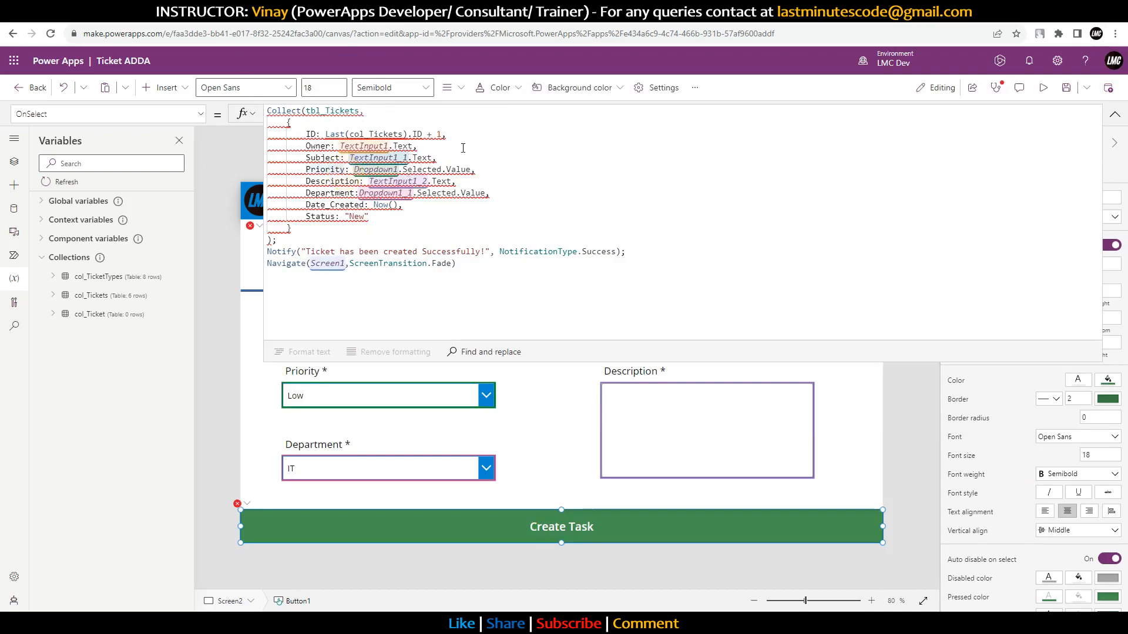
{"action": "type", "text": ".Value"}
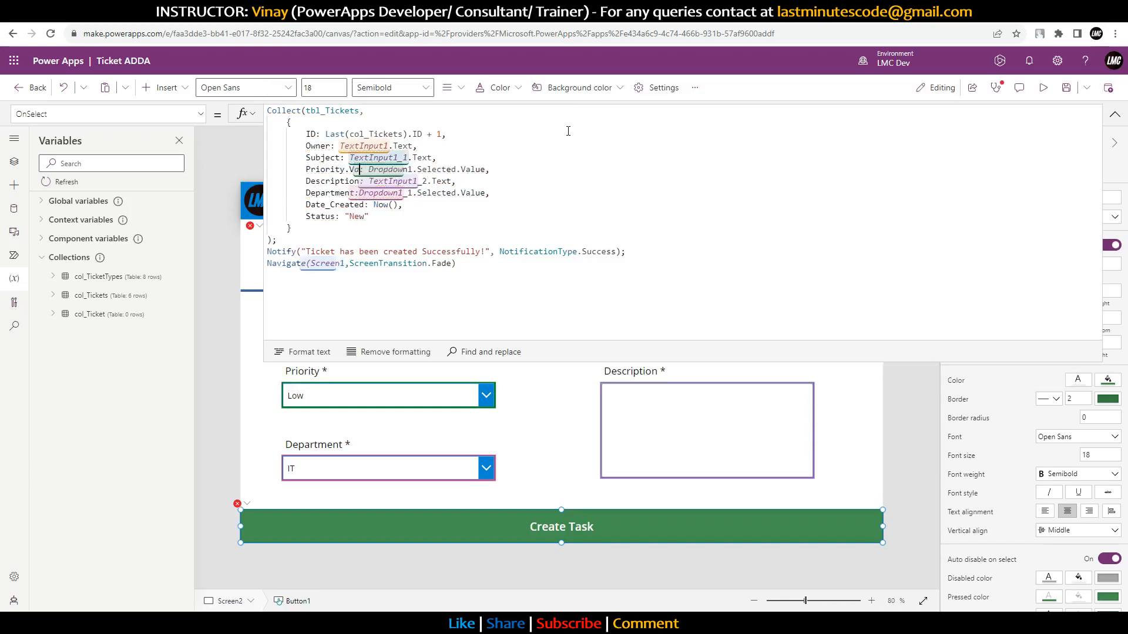
{"action": "left_click", "coordinate": [336, 216]}
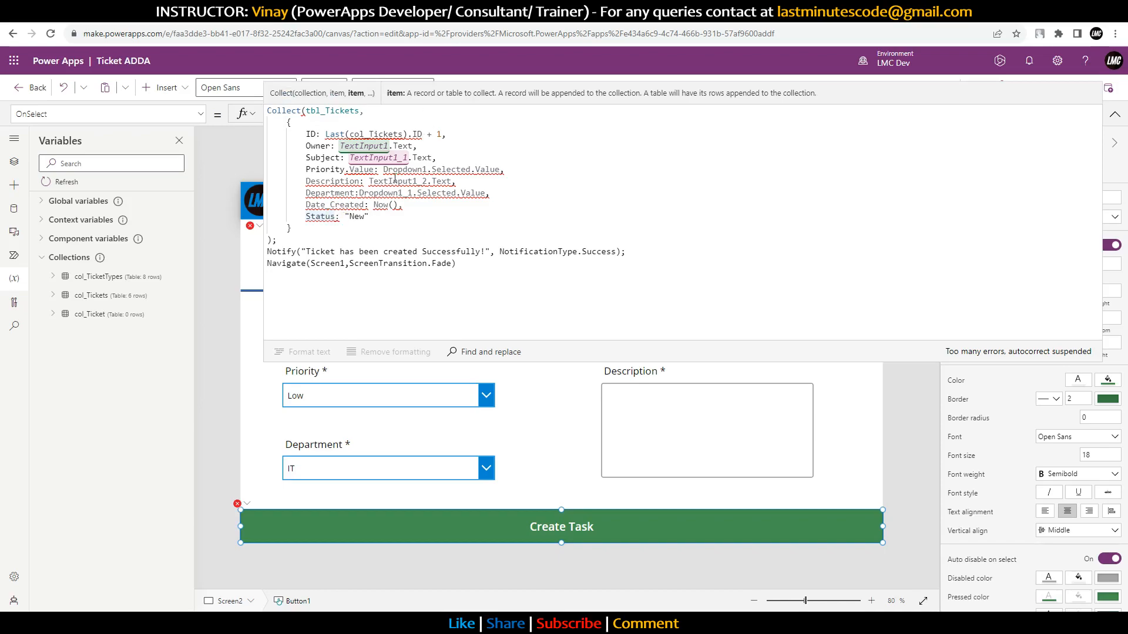
{"action": "double_click", "coordinate": [360, 169]}
{"action": "key", "text": "BackSpace"}
{"action": "key", "text": "BackSpace"}
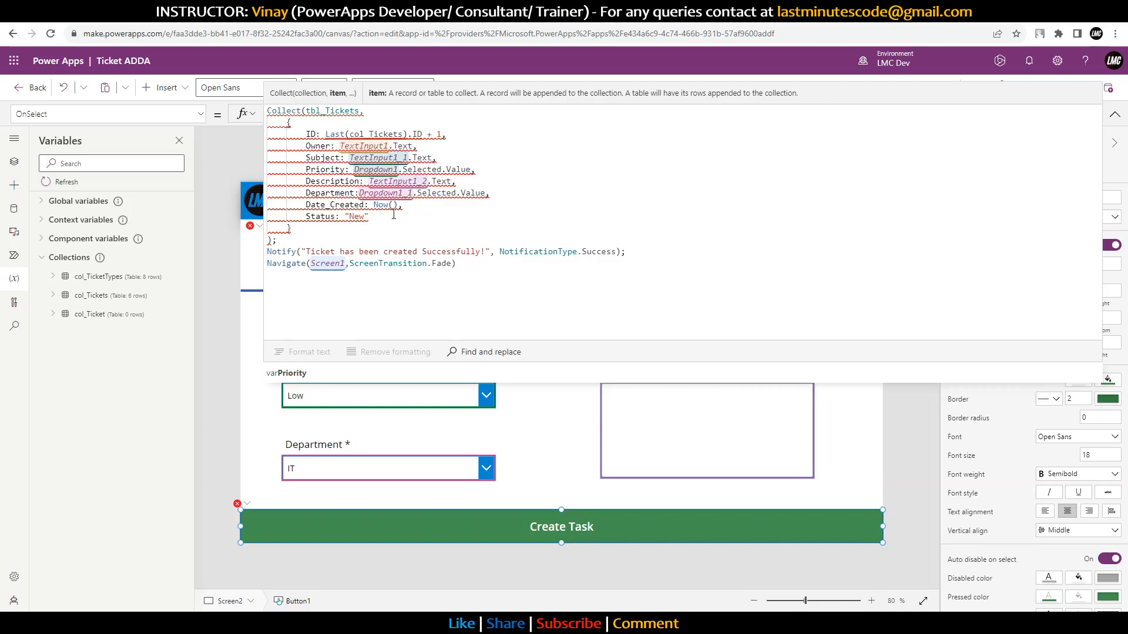
Step: Remove Value from the Department and Priority dropdown references
{"action": "double_click", "coordinate": [473, 193]}
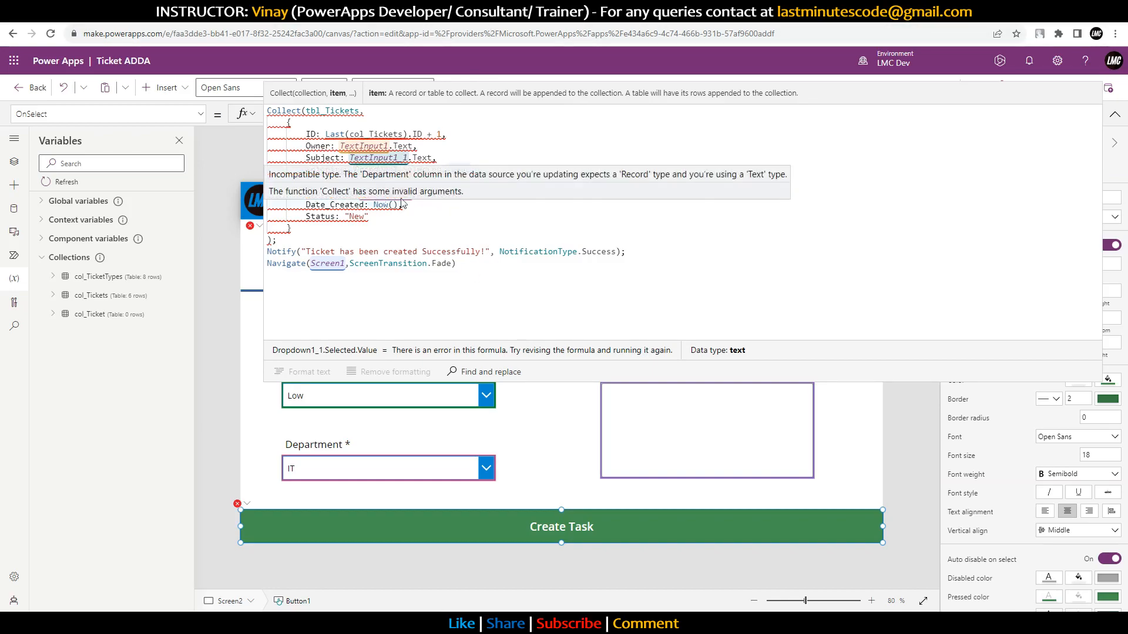
{"action": "key", "text": "BackSpace"}
{"action": "key", "text": "BackSpace"}
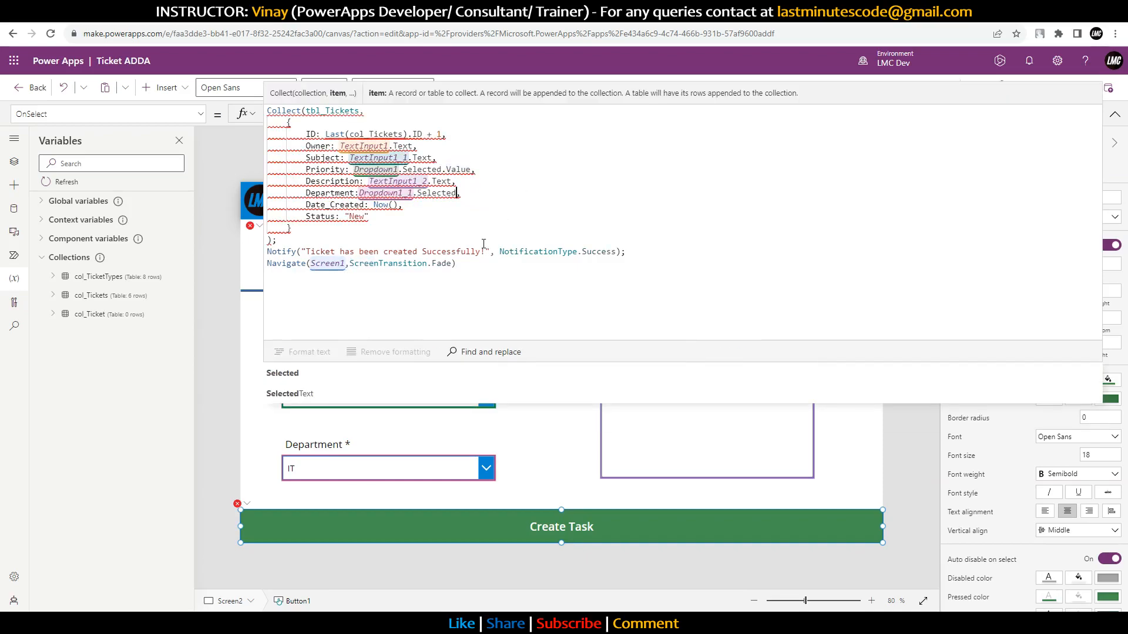
{"action": "double_click", "coordinate": [462, 169]}
{"action": "key", "text": "BackSpace"}
{"action": "key", "text": "BackSpace"}
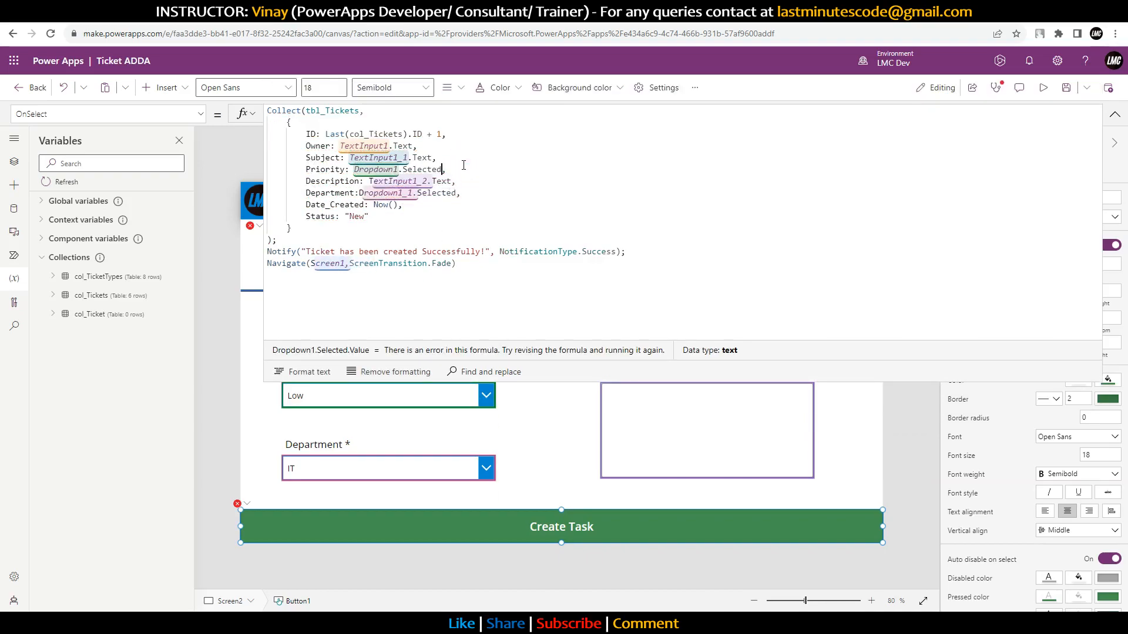
Step: Make the Status field the record {Value:"New"}
{"action": "double_click", "coordinate": [360, 218]}
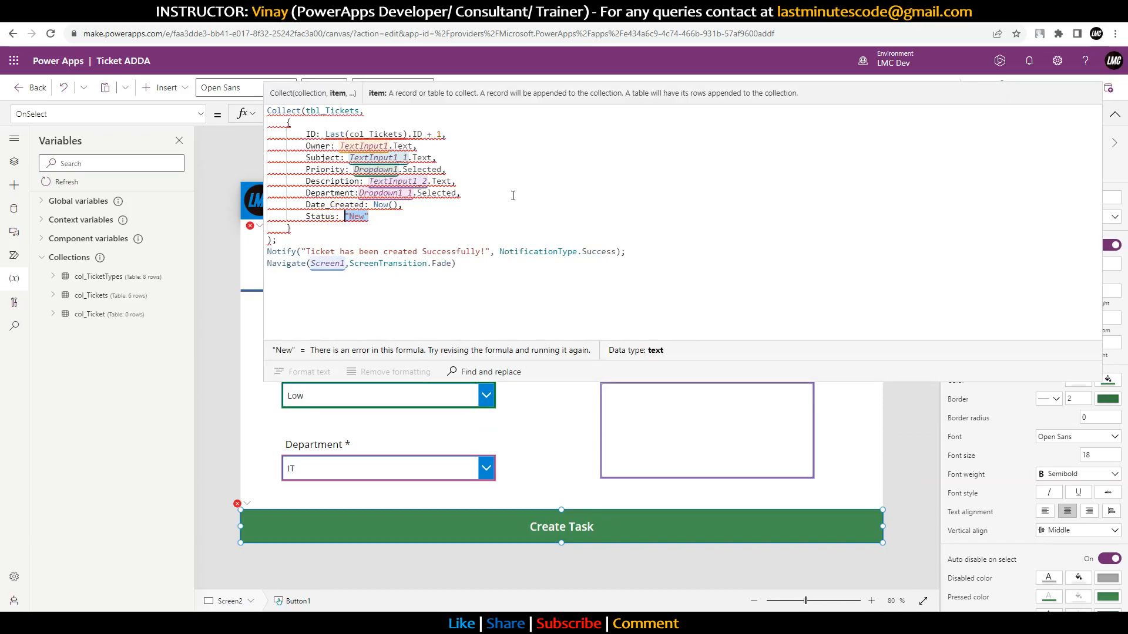
{"action": "type", "text": "{\""}
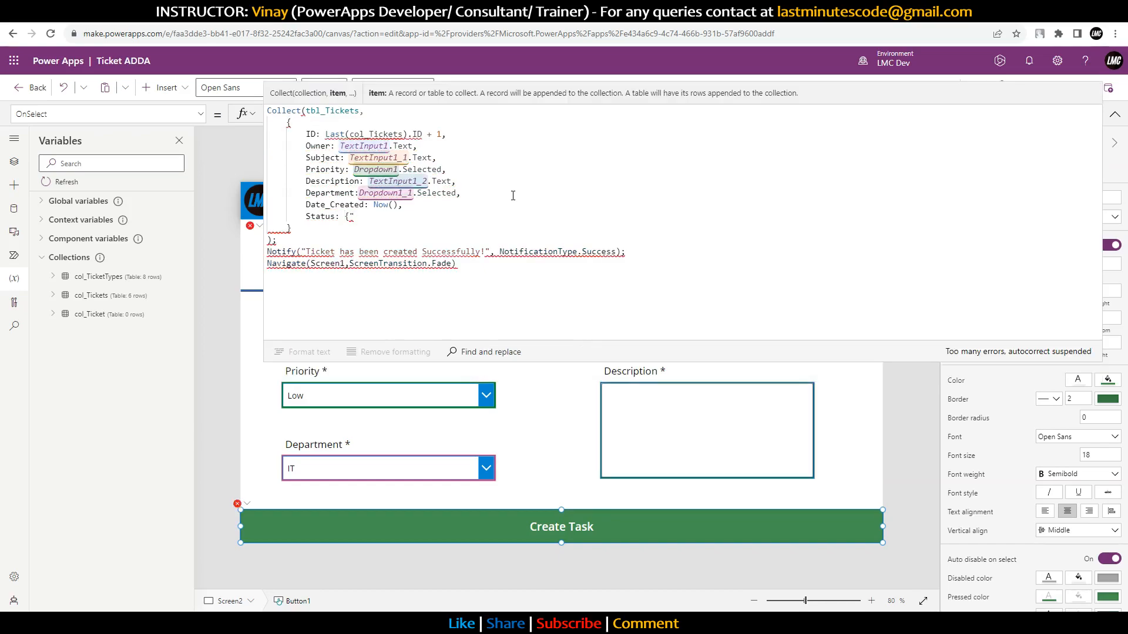
{"action": "type", "text": "N"}
{"action": "key", "text": "BackSpace"}
{"action": "key", "text": "BackSpace"}
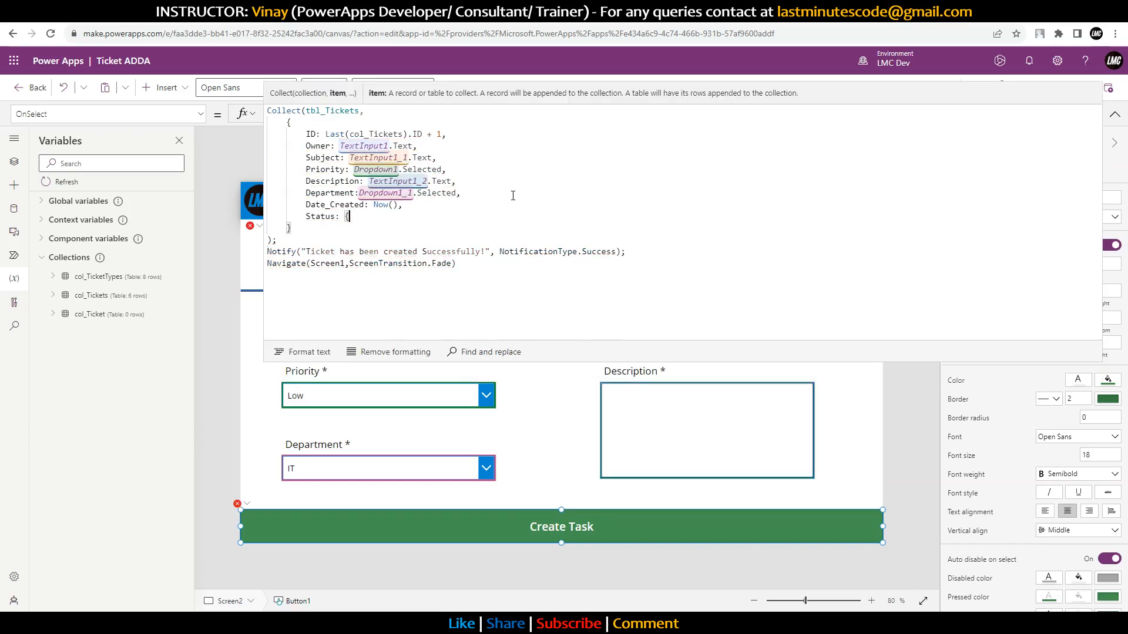
{"action": "type", "text": "Value"}
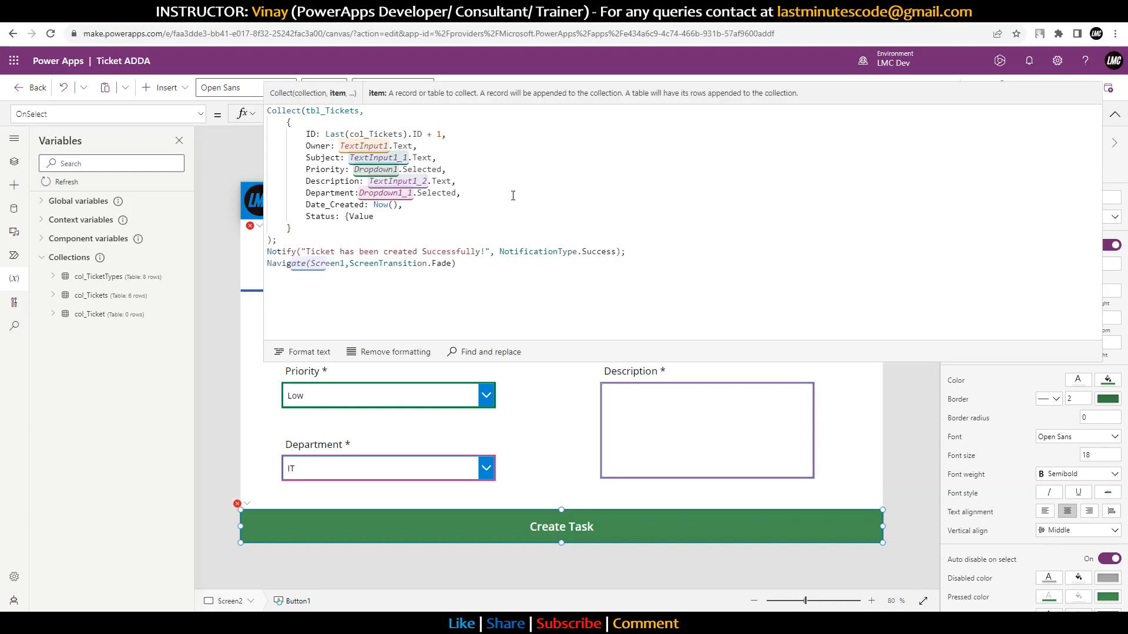
{"action": "type", "text": ":New\""}
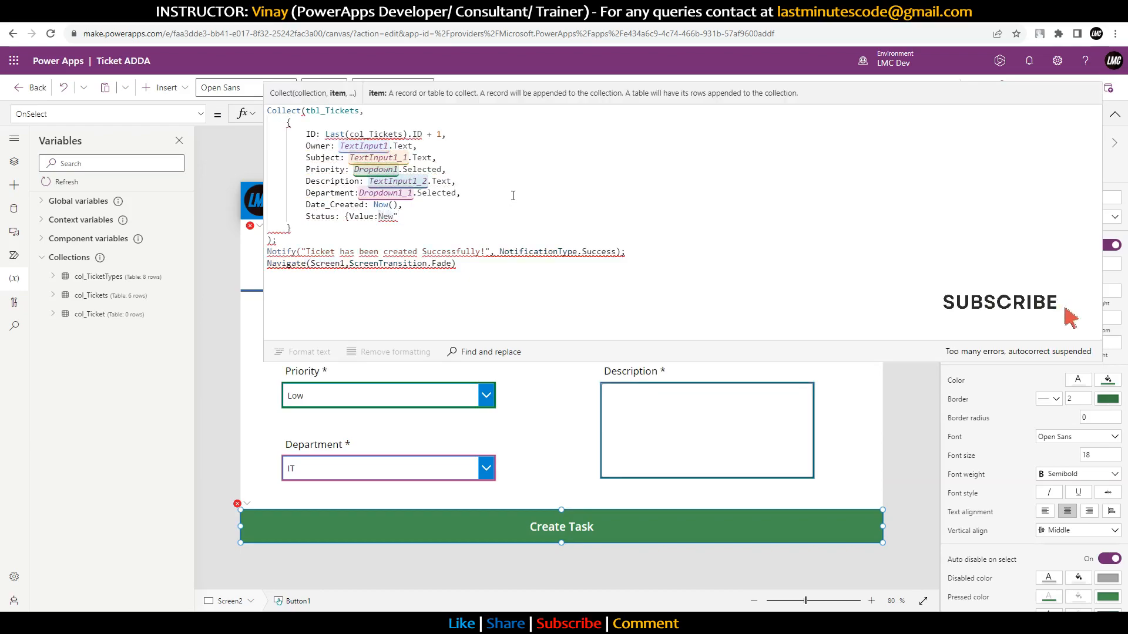
{"action": "type", "text": "\""}
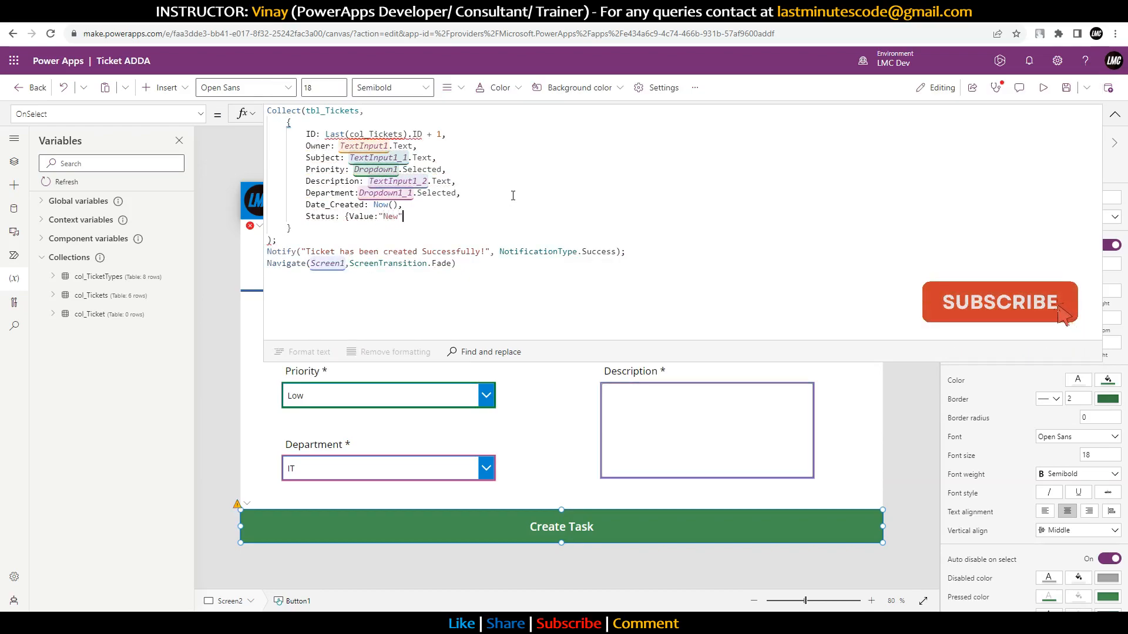
{"action": "type", "text": "}"}
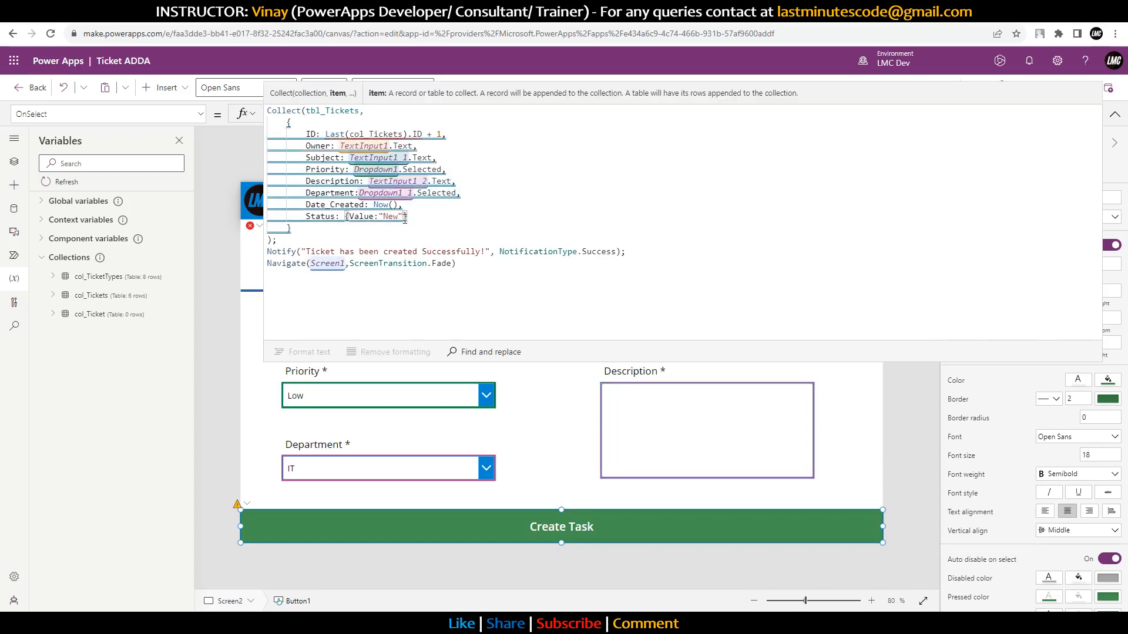
Step: Wrap Department as a {Value: …} record built from the Department dropdown's selected Value
{"action": "left_click_drag", "start_coordinate": [409, 217], "coordinate": [346, 216]}
{"action": "key", "text": "ctrl+c"}
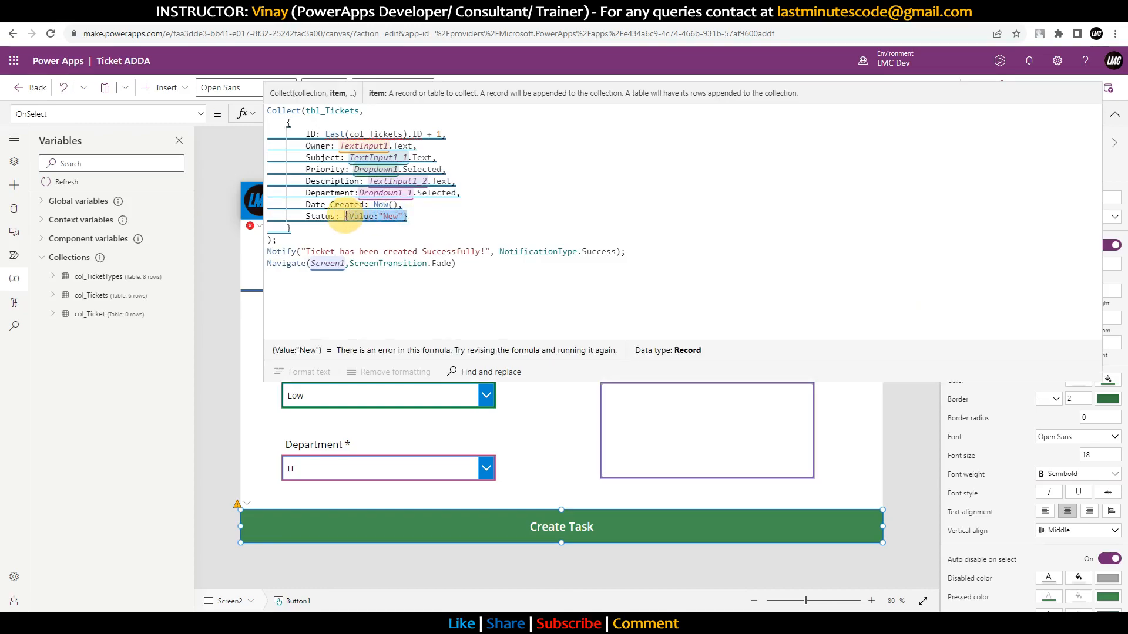
{"action": "left_click", "coordinate": [365, 194]}
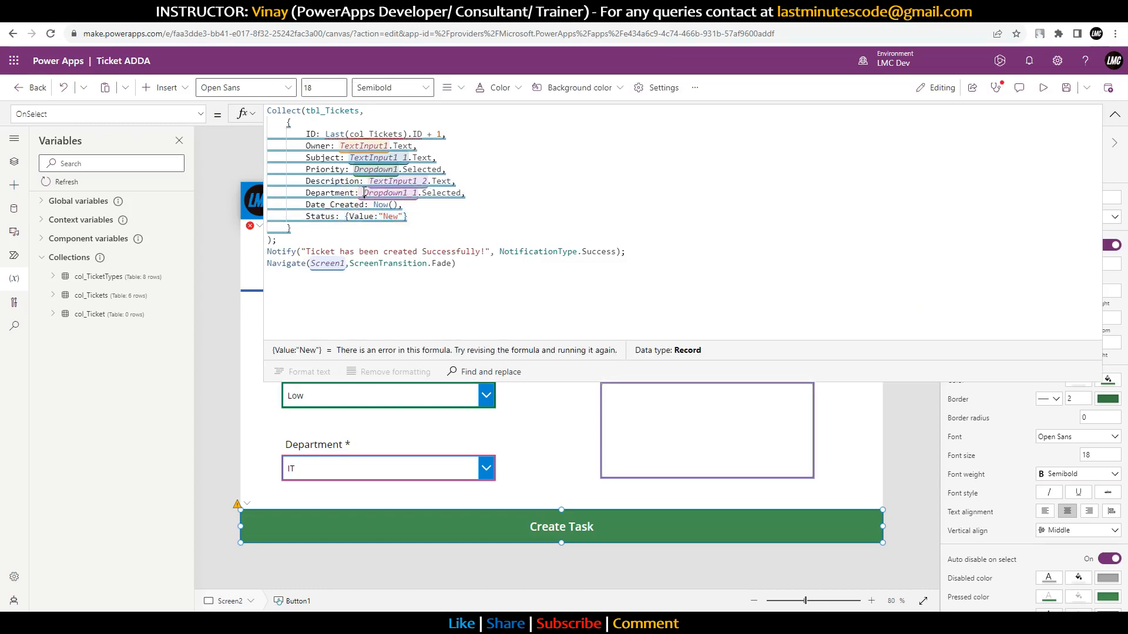
{"action": "key", "text": "ctrl+v"}
{"action": "left_click_drag", "start_coordinate": [427, 197], "coordinate": [518, 197]}
{"action": "key", "text": "ctrl+c"}
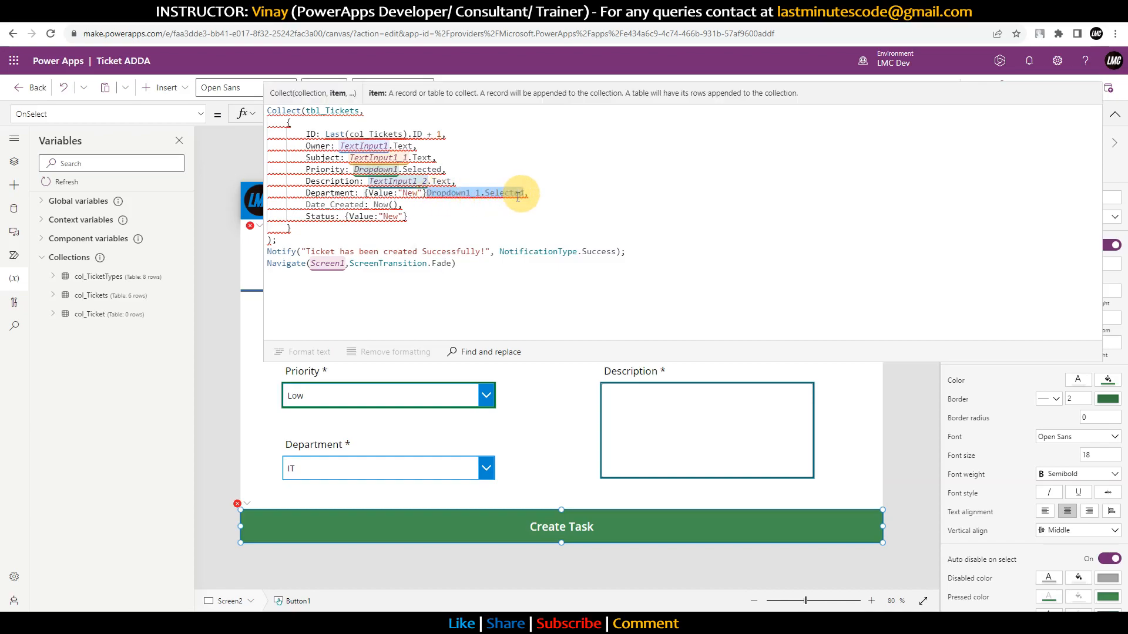
{"action": "key", "text": "BackSpace"}
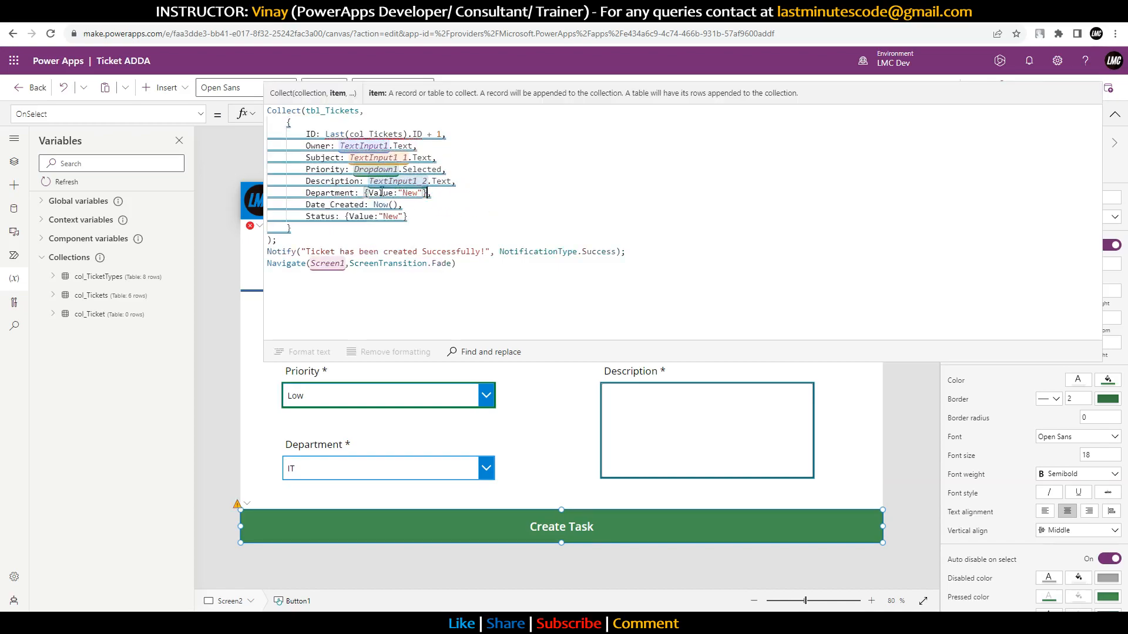
{"action": "left_click_drag", "start_coordinate": [401, 194], "coordinate": [425, 194]}
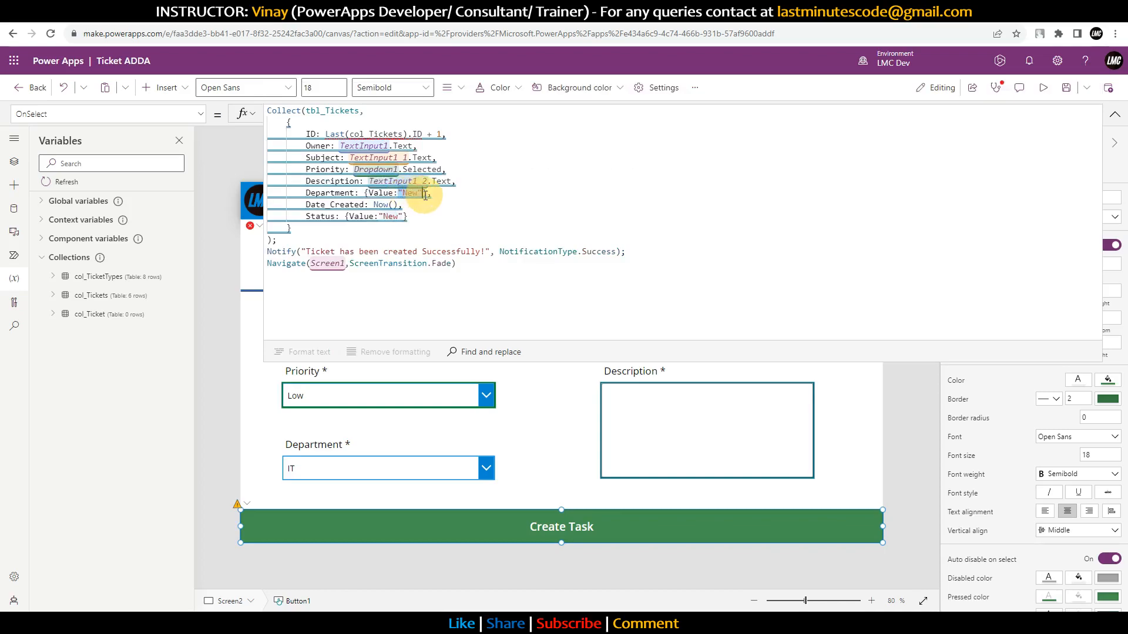
{"action": "key", "text": "ctrl+v"}
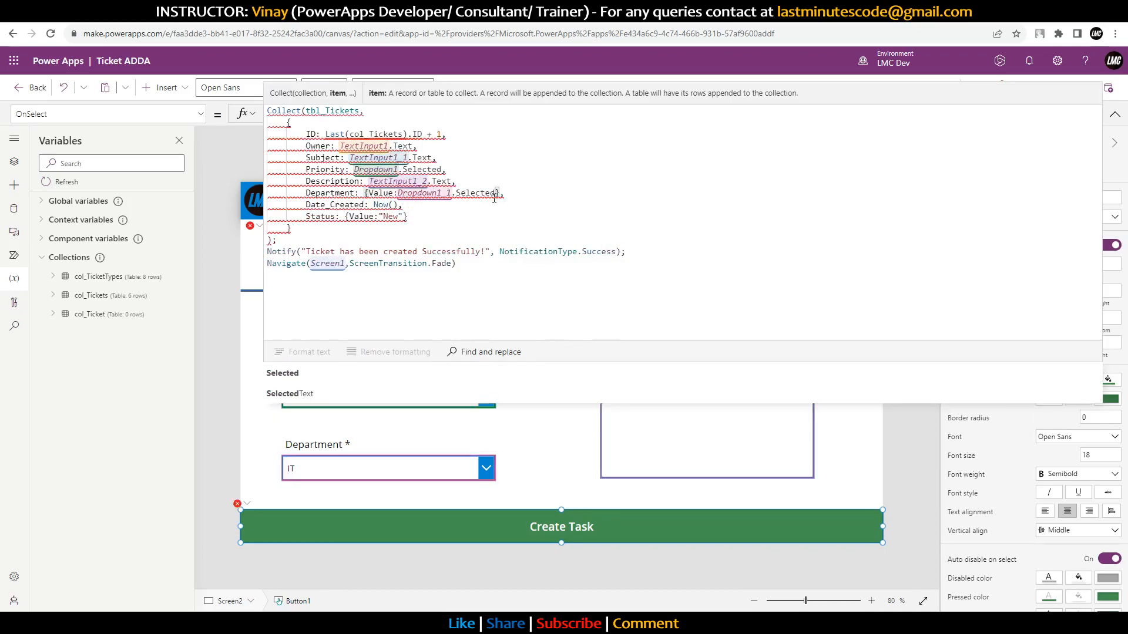
{"action": "type", "text": ".V"}
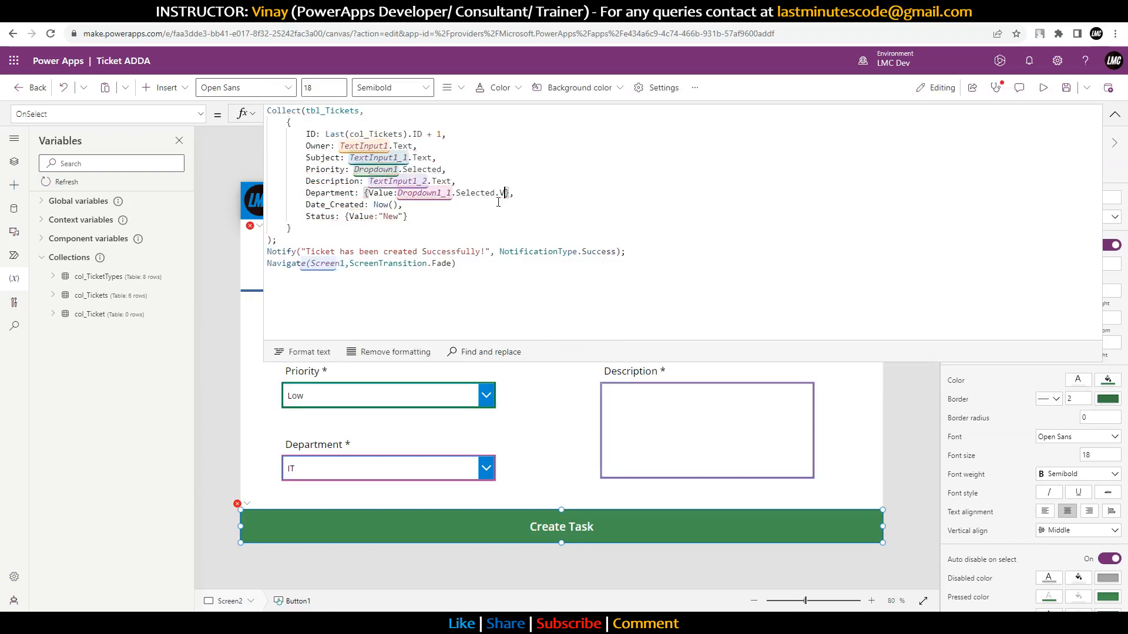
{"action": "left_click", "coordinate": [281, 373]}
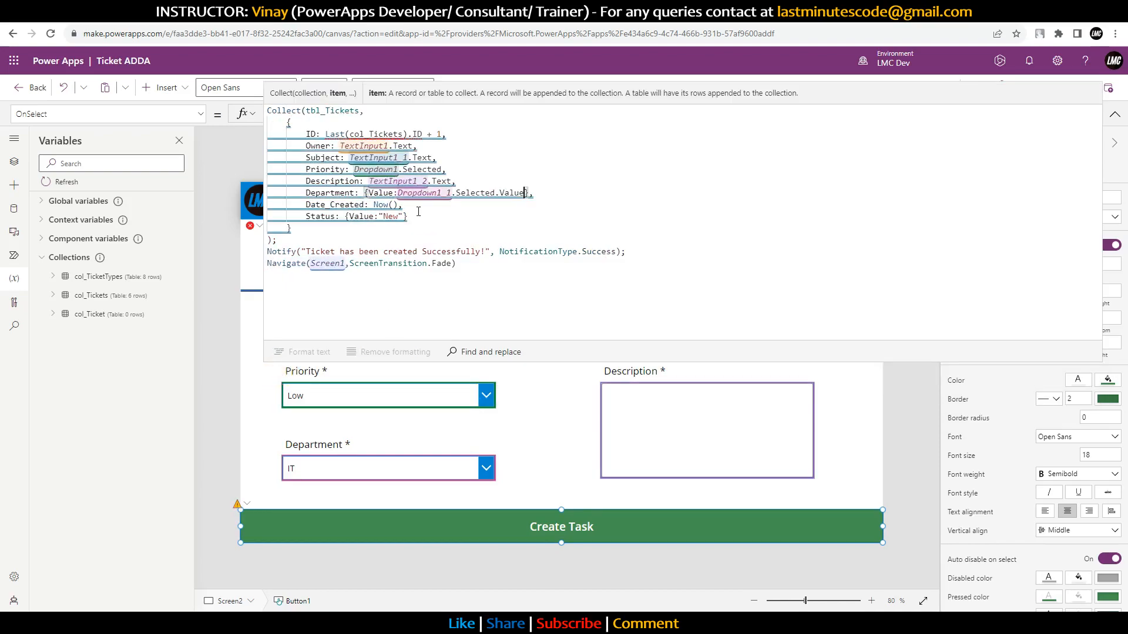
Step: Reuse that record form for Priority, pointing it at Dropdown1
{"action": "left_click_drag", "start_coordinate": [528, 194], "coordinate": [364, 194]}
{"action": "key", "text": "ctrl+c"}
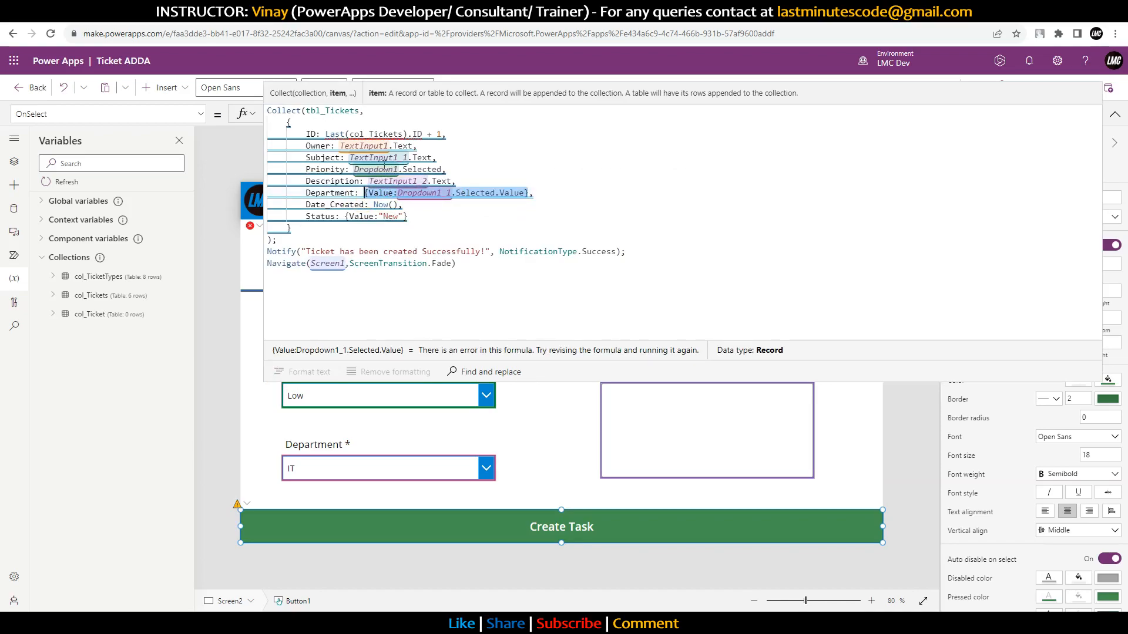
{"action": "left_click_drag", "start_coordinate": [354, 169], "coordinate": [442, 170]}
{"action": "key", "text": "ctrl+v"}
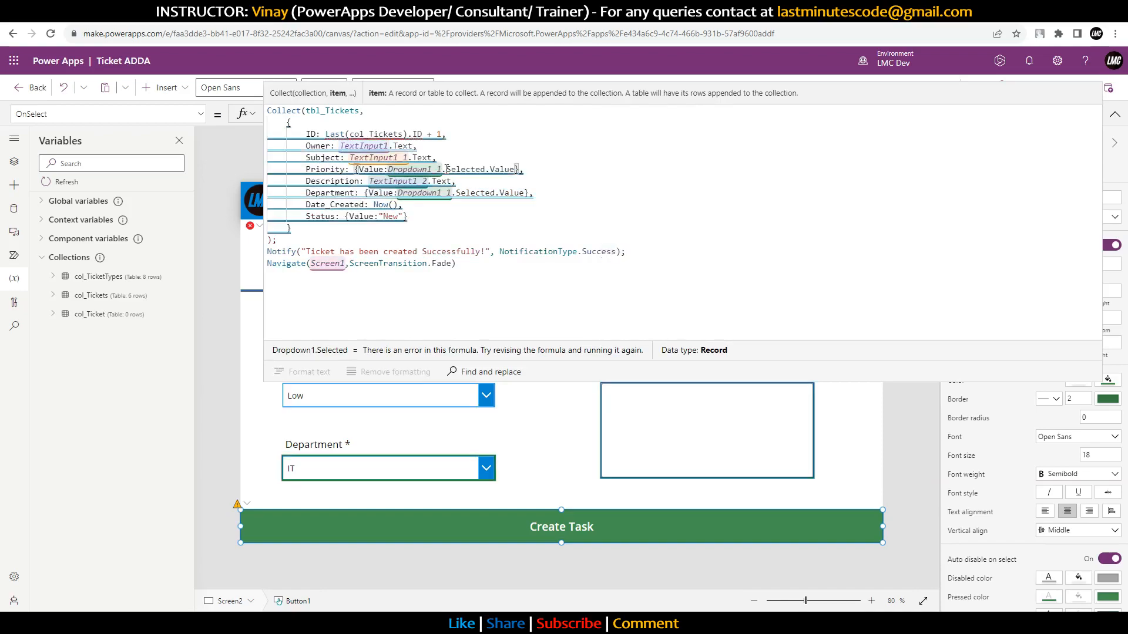
{"action": "key", "text": "BackSpace"}
{"action": "key", "text": "BackSpace"}
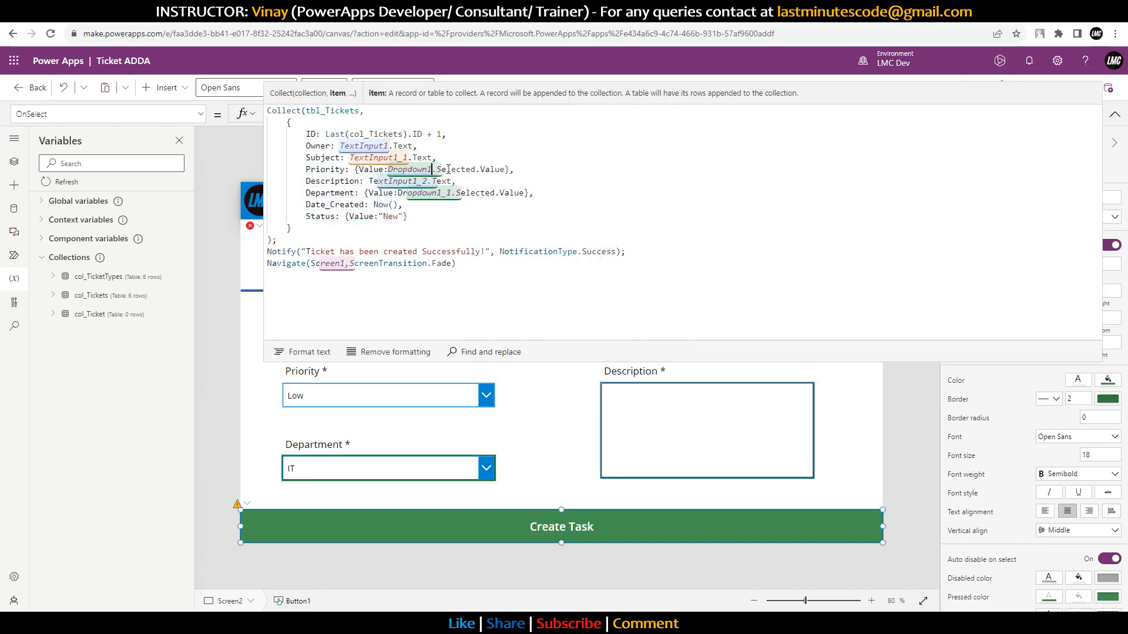
{"action": "left_click", "coordinate": [575, 175]}
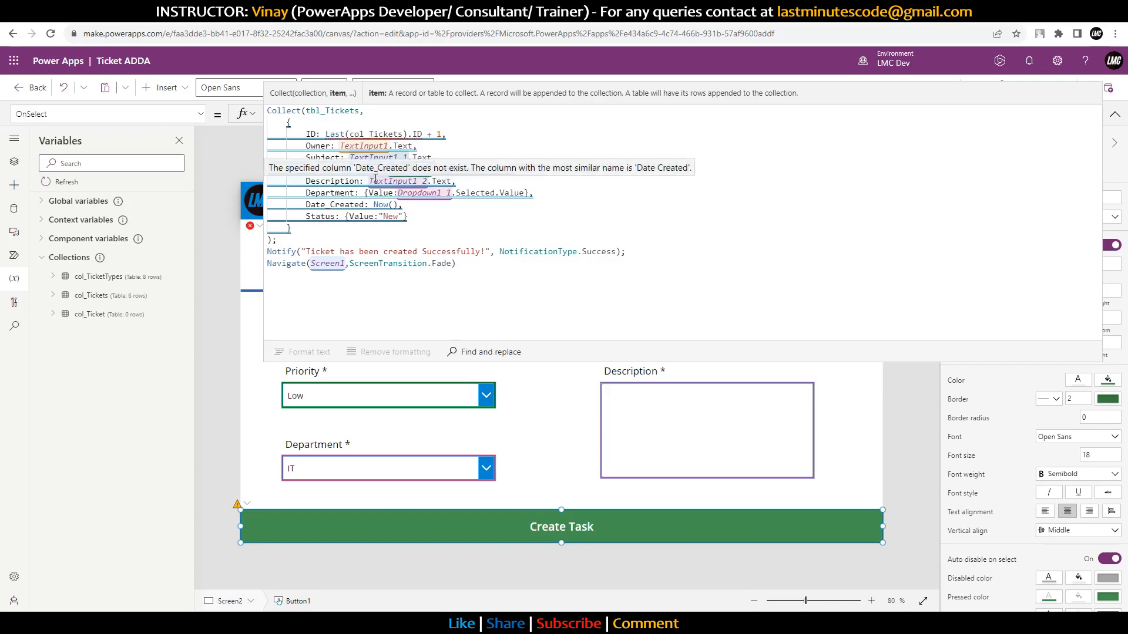
Step: Change Date_Created to the quoted 'Date Created' column name
{"action": "left_click", "coordinate": [331, 206]}
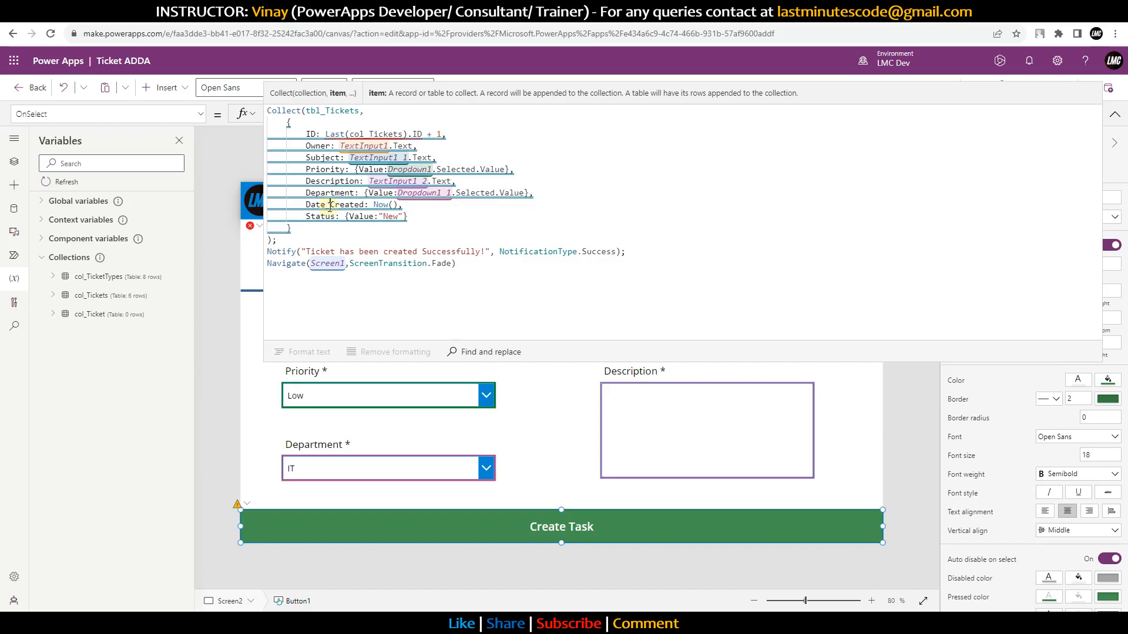
{"action": "key", "text": "BackSpace"}
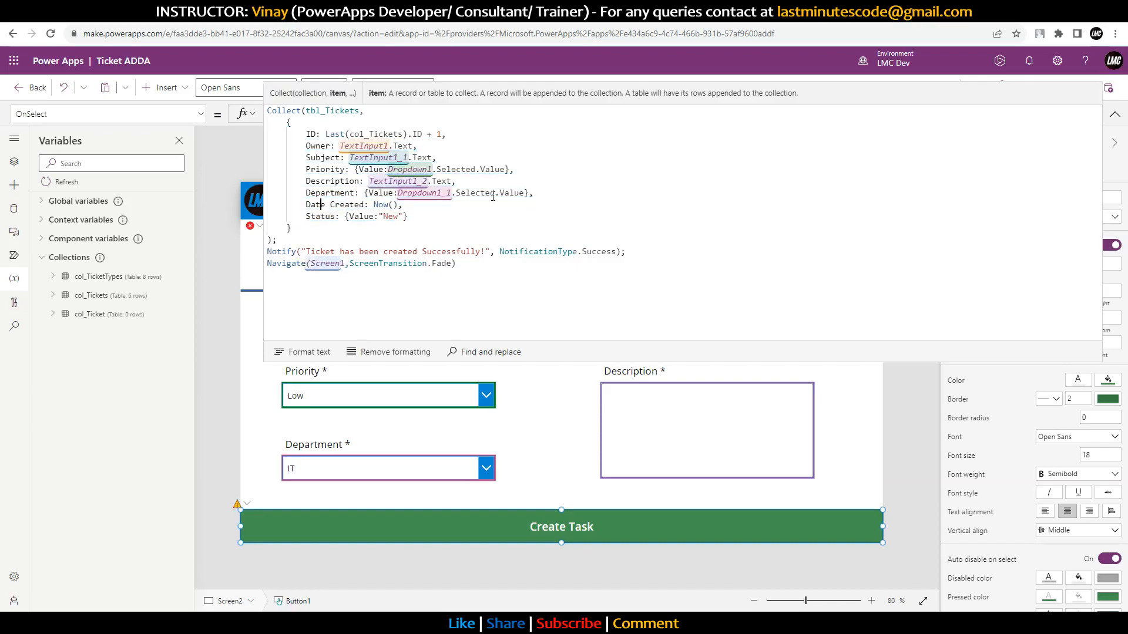
{"action": "key", "text": "Home"}
{"action": "type", "text": "'"}
{"action": "key", "text": "Right"}
{"action": "key", "text": "Right"}
{"action": "key", "text": "Right"}
{"action": "key", "text": "Right"}
{"action": "key", "text": "Right"}
{"action": "key", "text": "Right"}
{"action": "key", "text": "Right"}
{"action": "key", "text": "Right"}
{"action": "key", "text": "Right"}
{"action": "key", "text": "Right"}
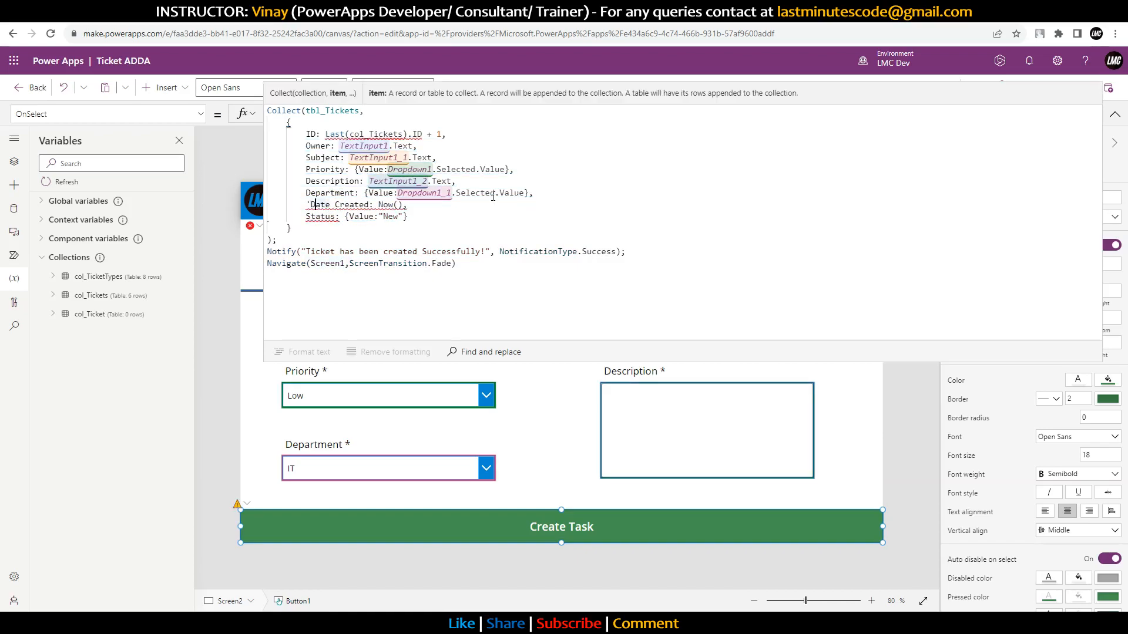
{"action": "type", "text": "'"}
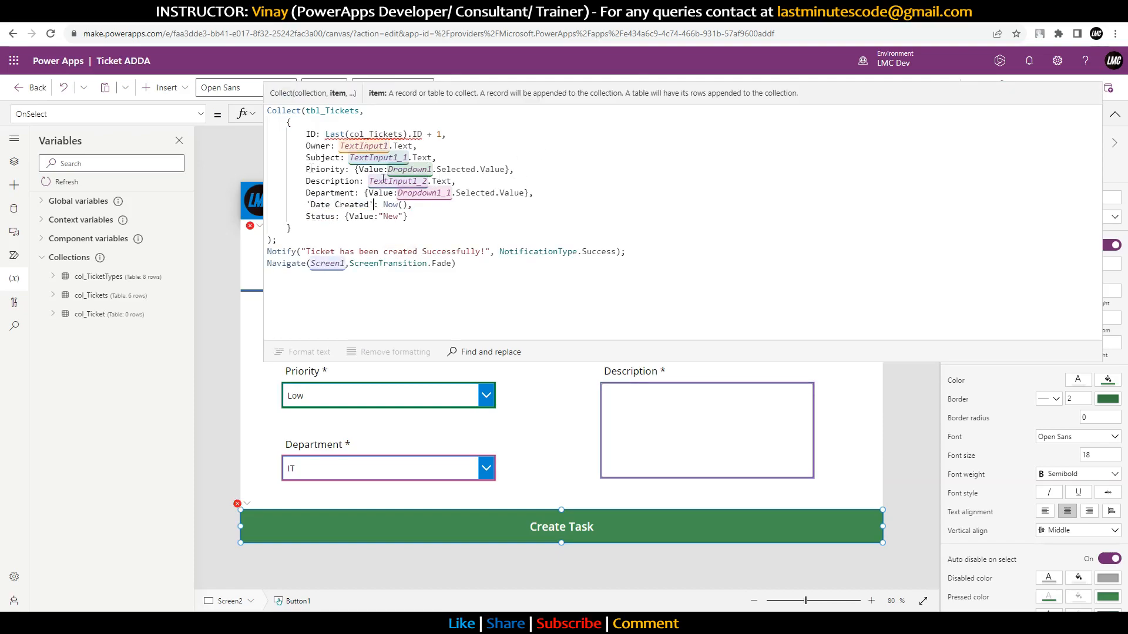
Step: Inspect the remaining errors on the Priority and Status records
{"action": "left_click", "coordinate": [356, 170]}
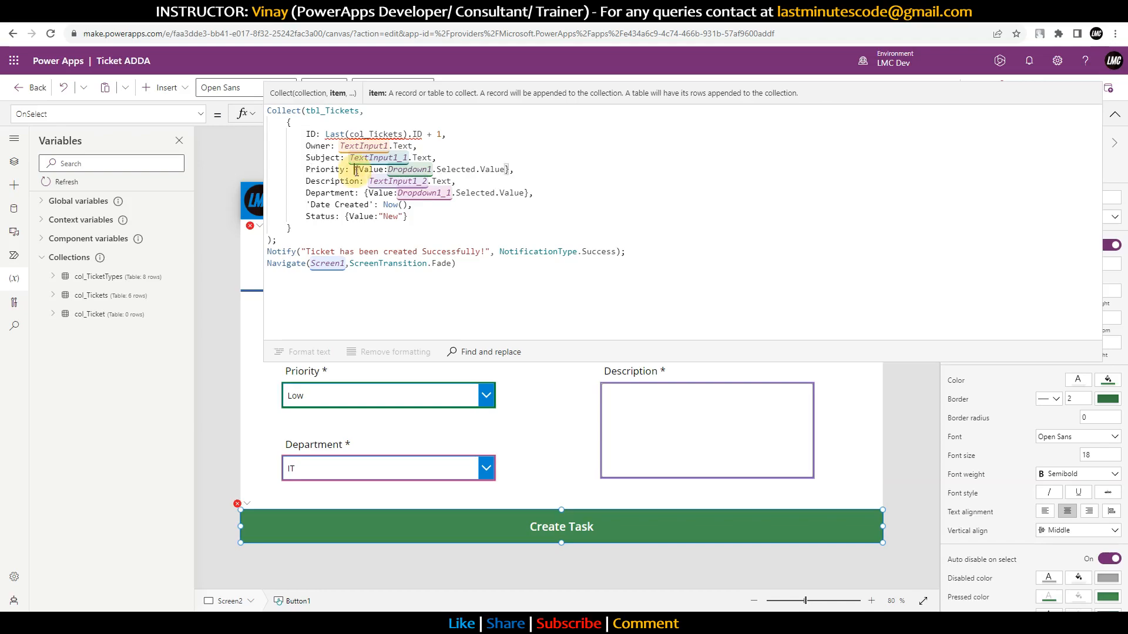
{"action": "left_click", "coordinate": [347, 217]}
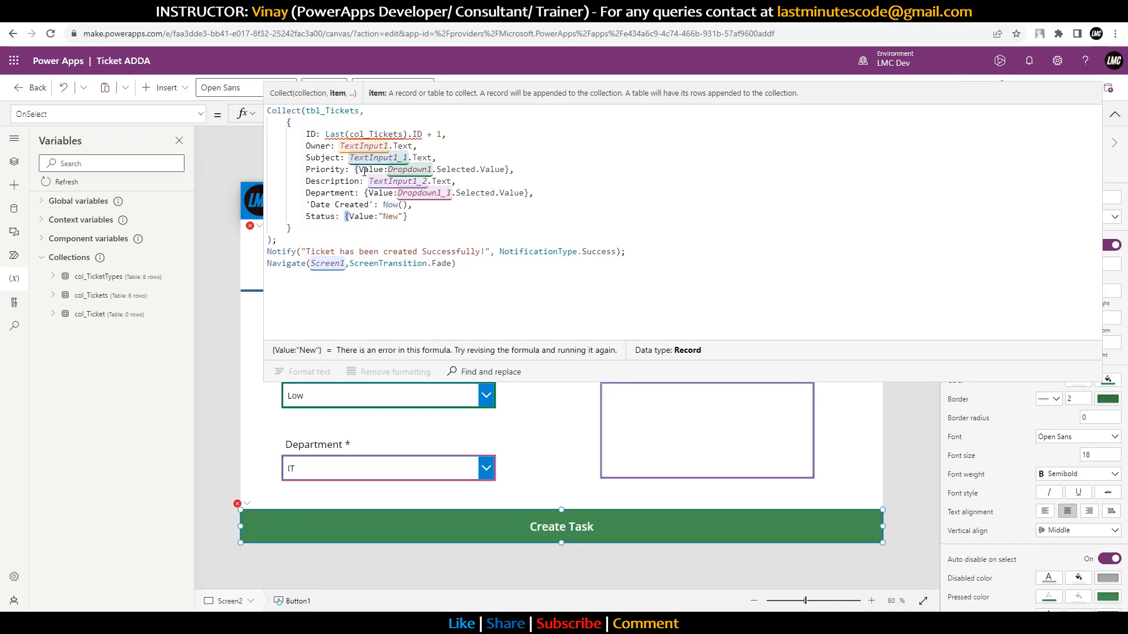
{"action": "left_click", "coordinate": [345, 170]}
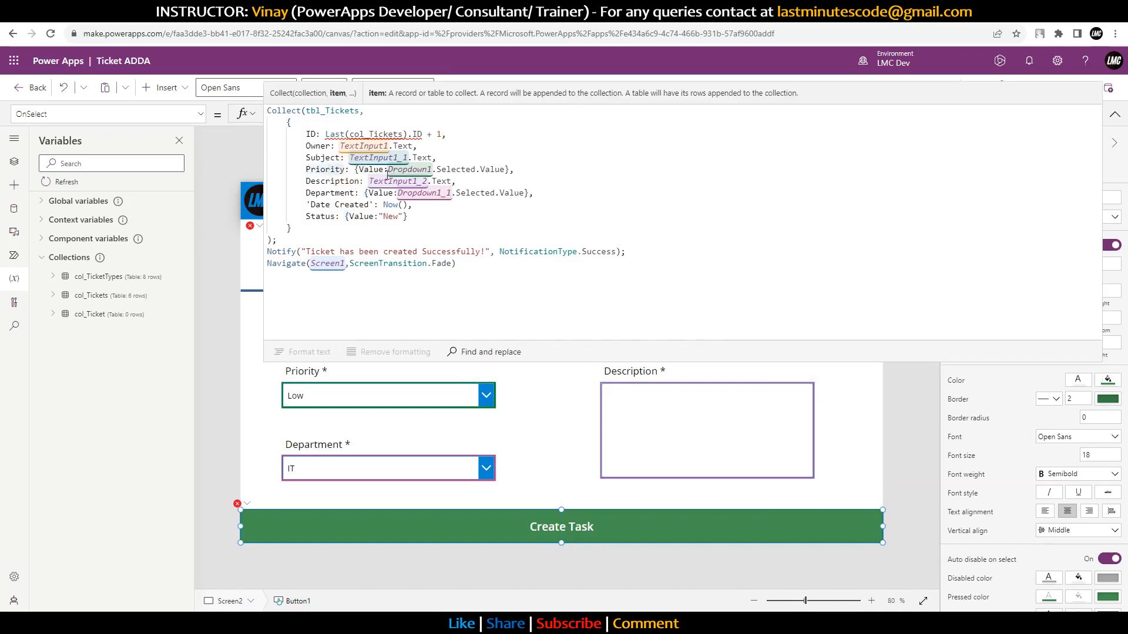
{"action": "double_click", "coordinate": [366, 170]}
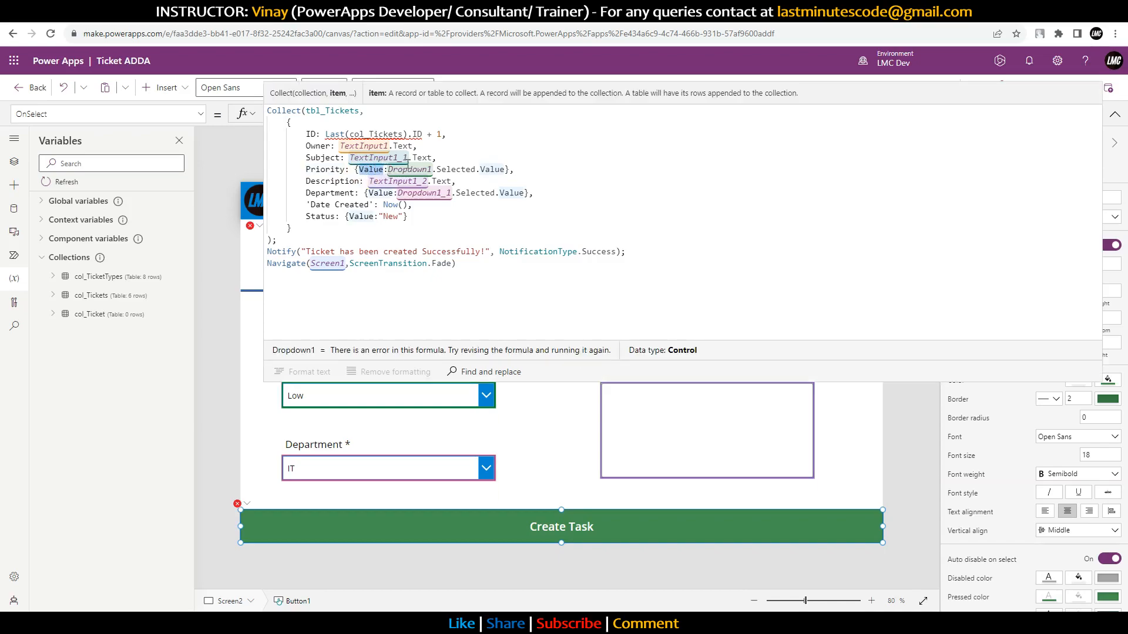
{"action": "left_click_drag", "start_coordinate": [505, 170], "coordinate": [387, 170]}
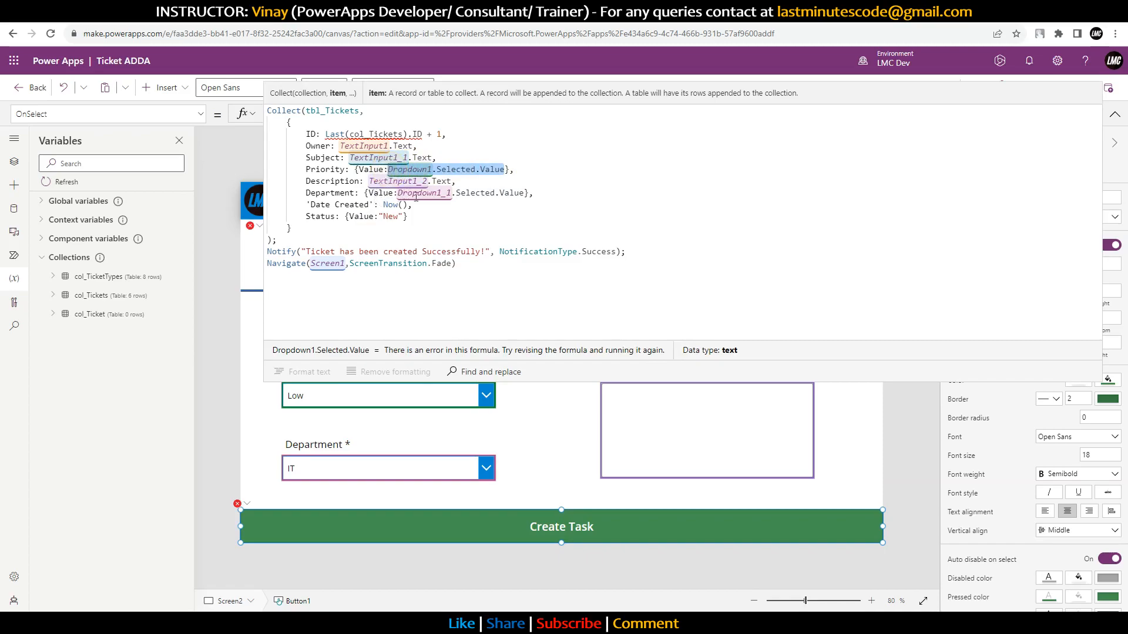
Step: Change Last(col_Tickets) to Last(tbl_Tickets) and type If( before it
{"action": "left_click", "coordinate": [450, 194]}
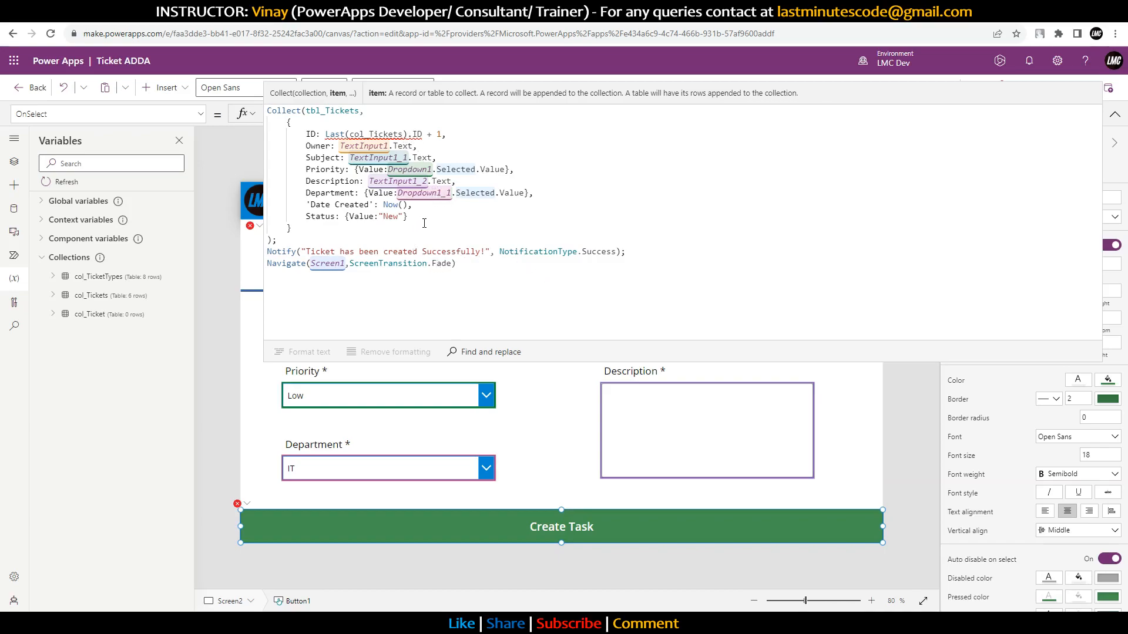
{"action": "mouse_move", "coordinate": [365, 134]}
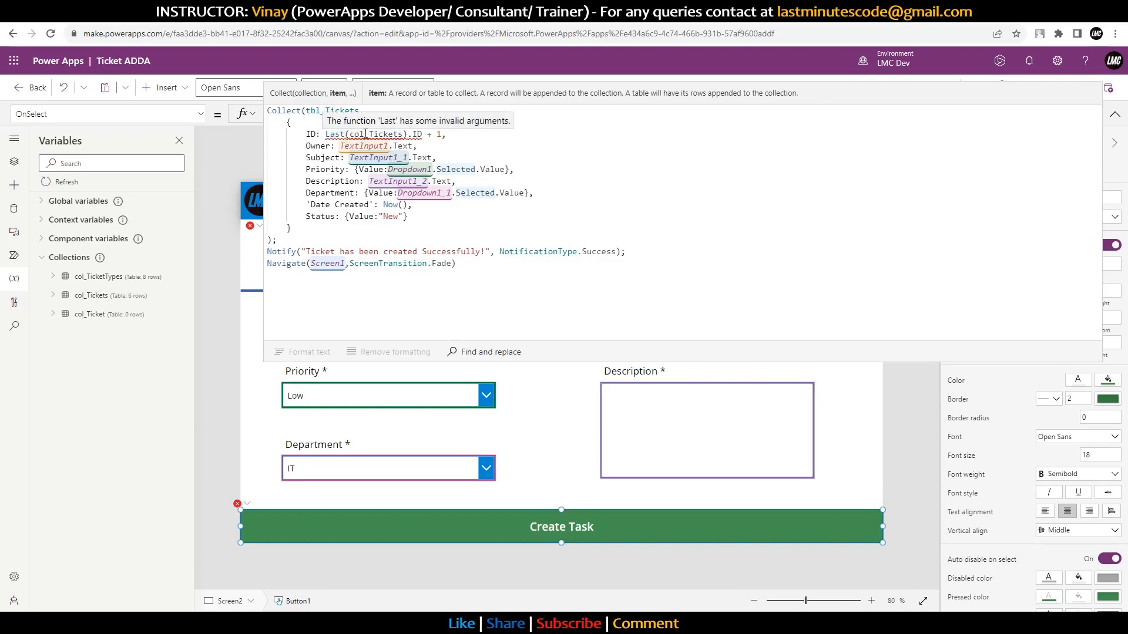
{"action": "double_click", "coordinate": [367, 134]}
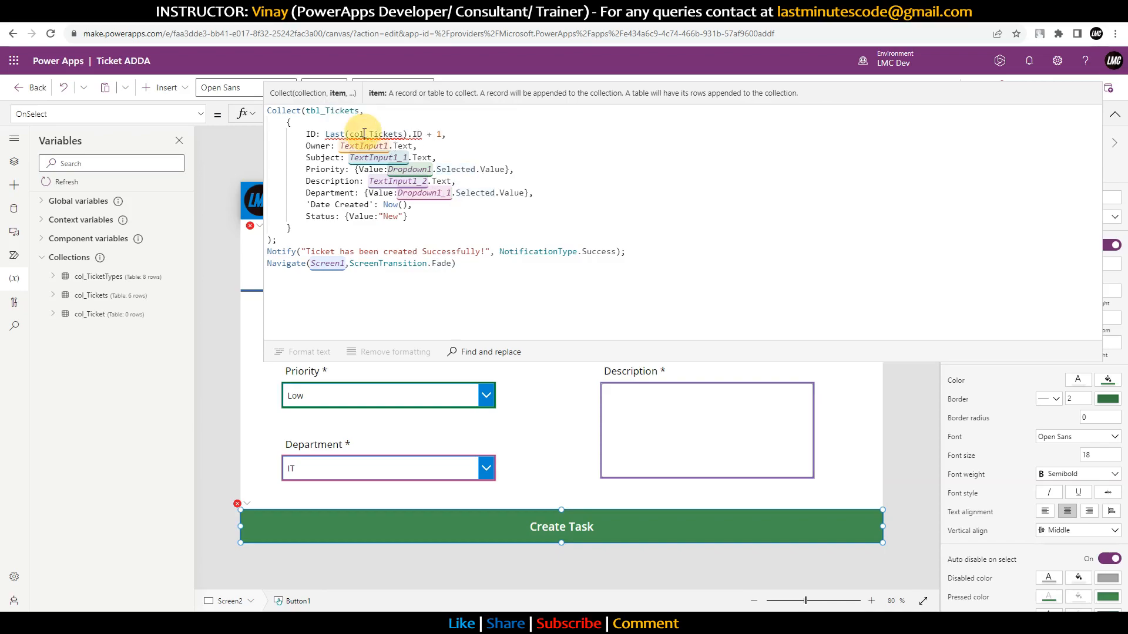
{"action": "type", "text": "tbl"}
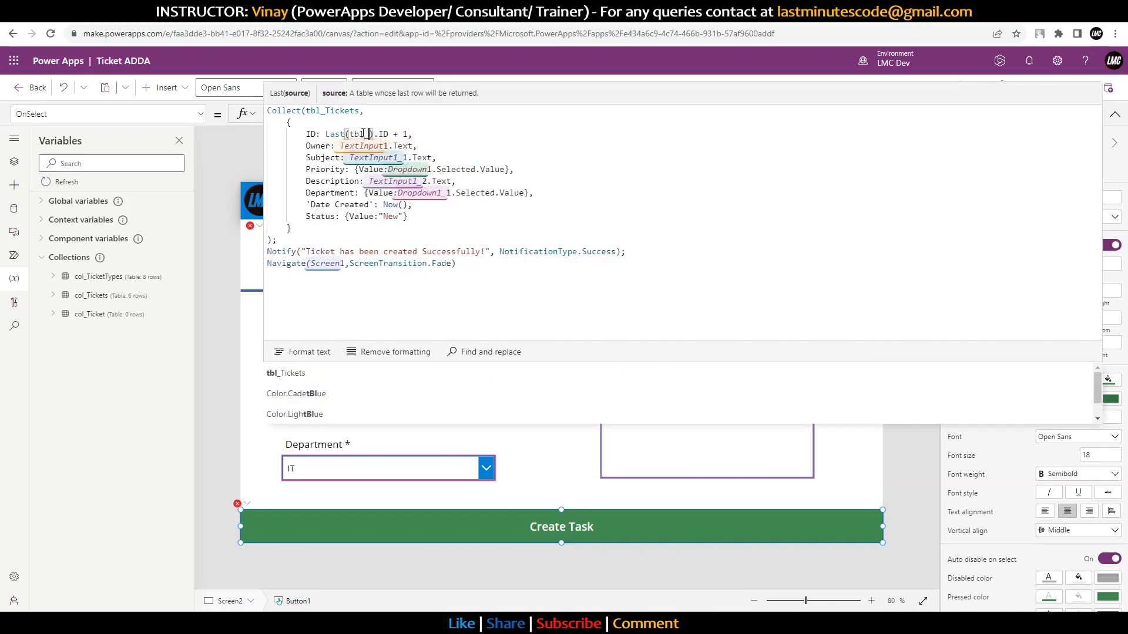
{"action": "type", "text": "_Tickets"}
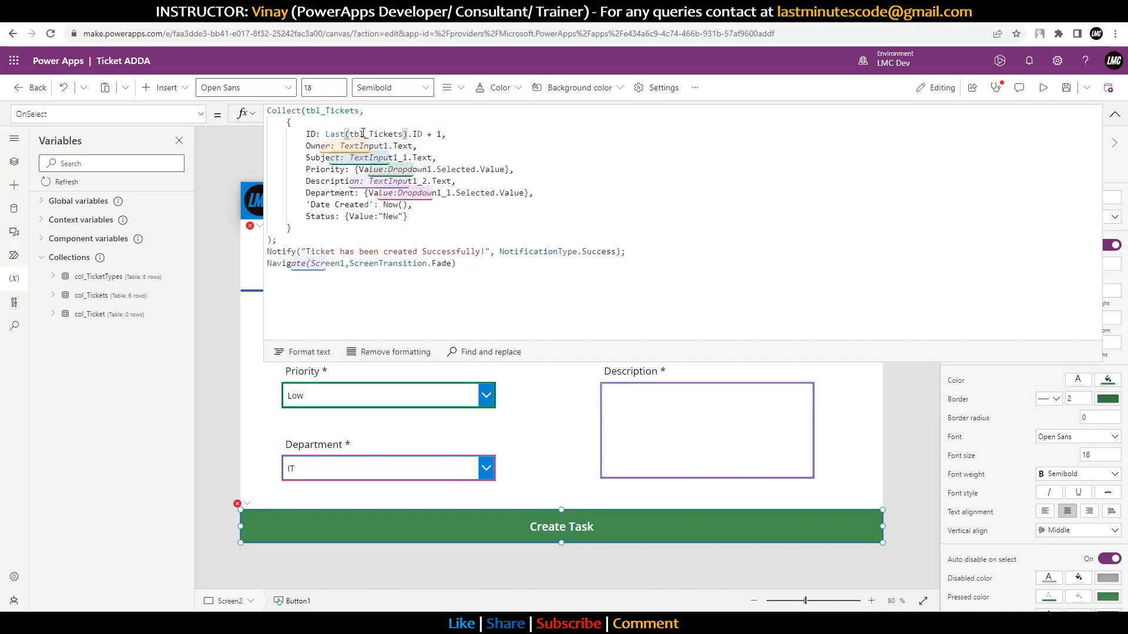
{"action": "left_click", "coordinate": [326, 134]}
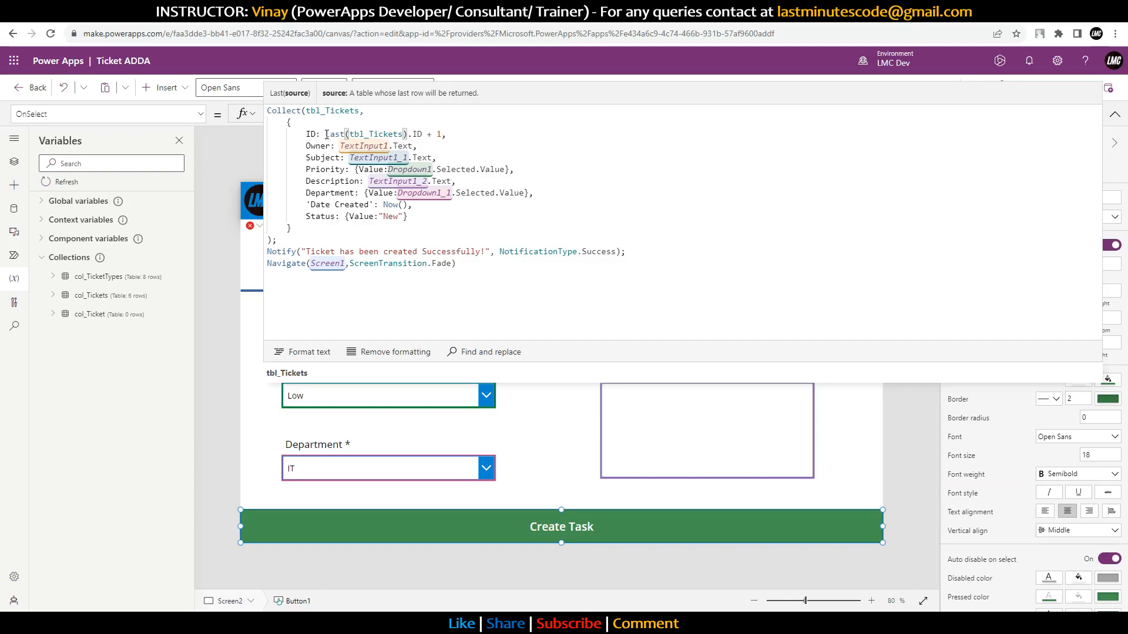
{"action": "left_click", "coordinate": [352, 10]}
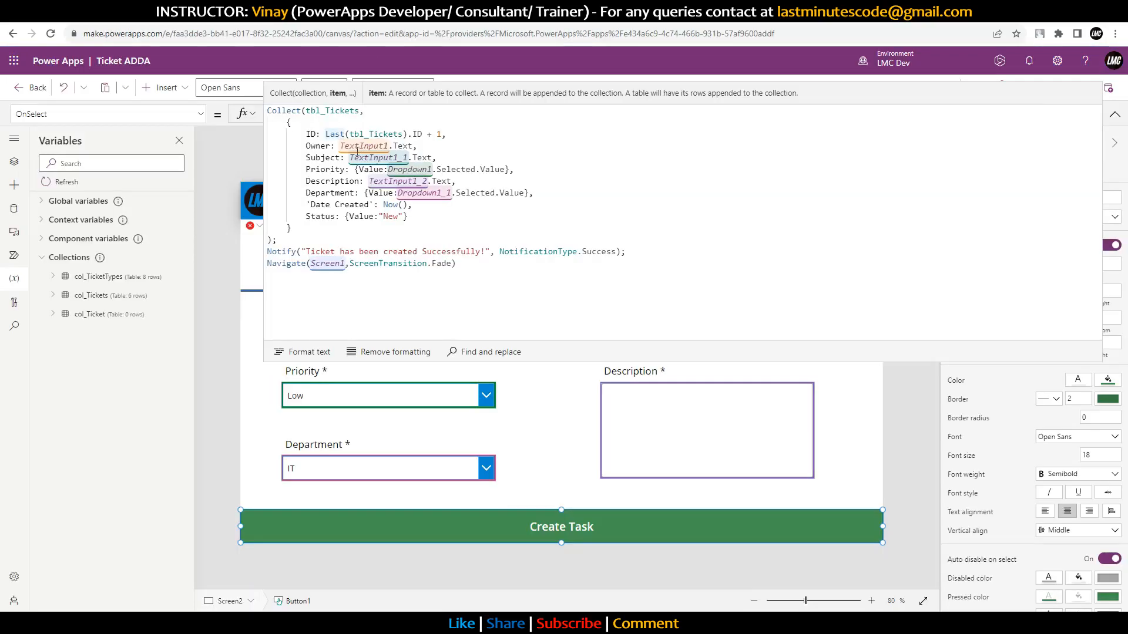
{"action": "type", "text": "If("}
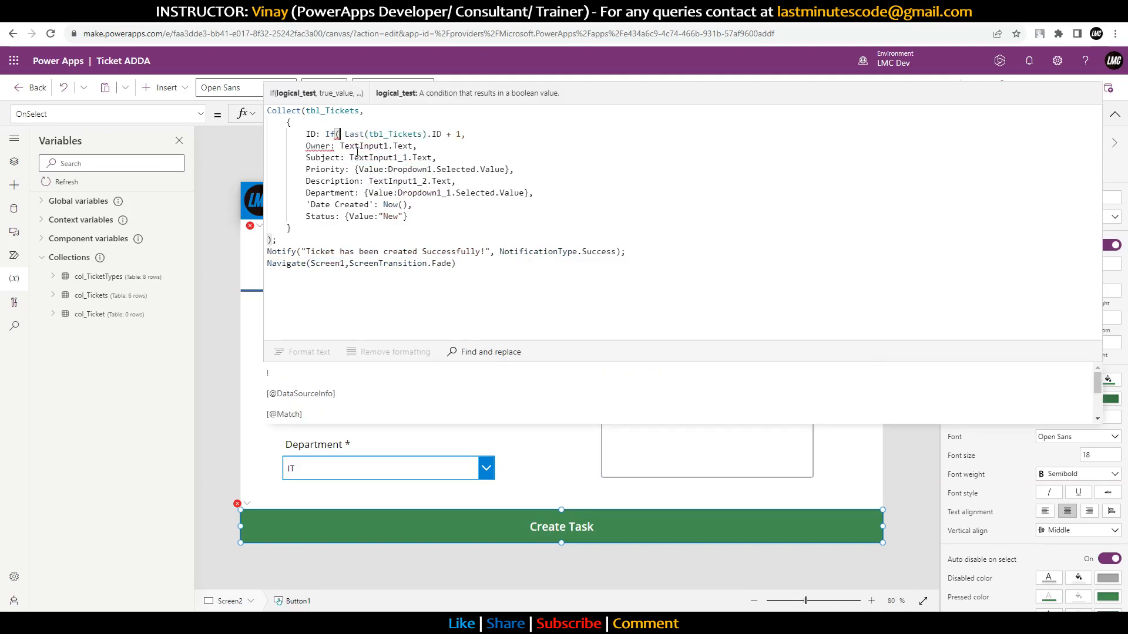
Step: Start the ID as If(IsEmpty(tbl_Tickets),1, … so an empty list gives ID 1
{"action": "type", "text": "IsEm"}
{"action": "key", "text": "Tab"}
{"action": "type", "text": "tbl_"}
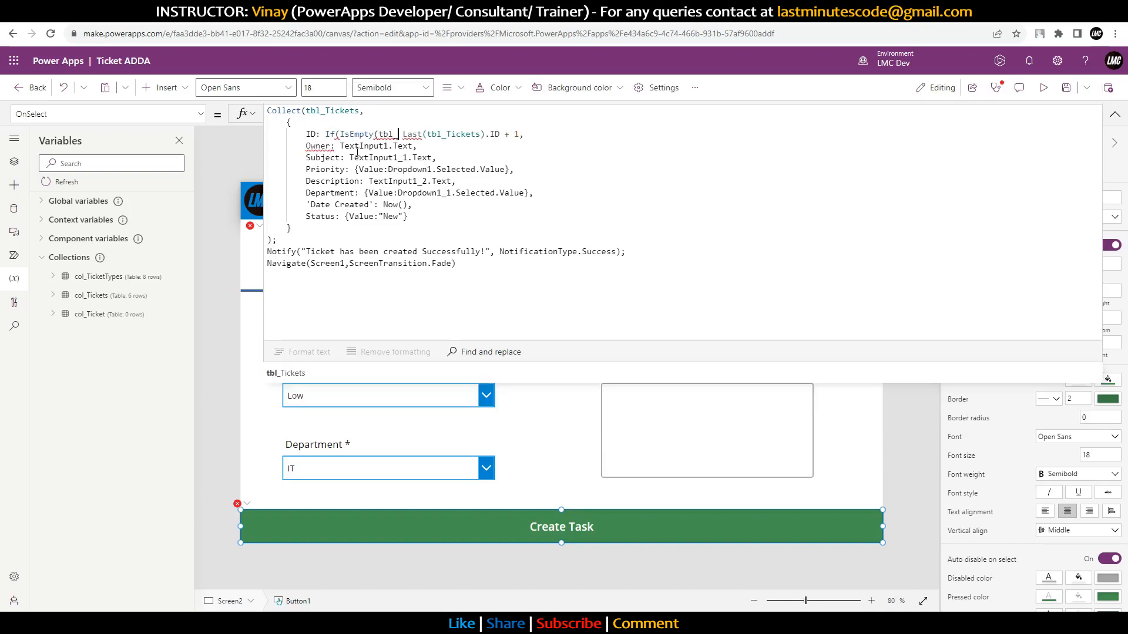
{"action": "key", "text": "Tab"}
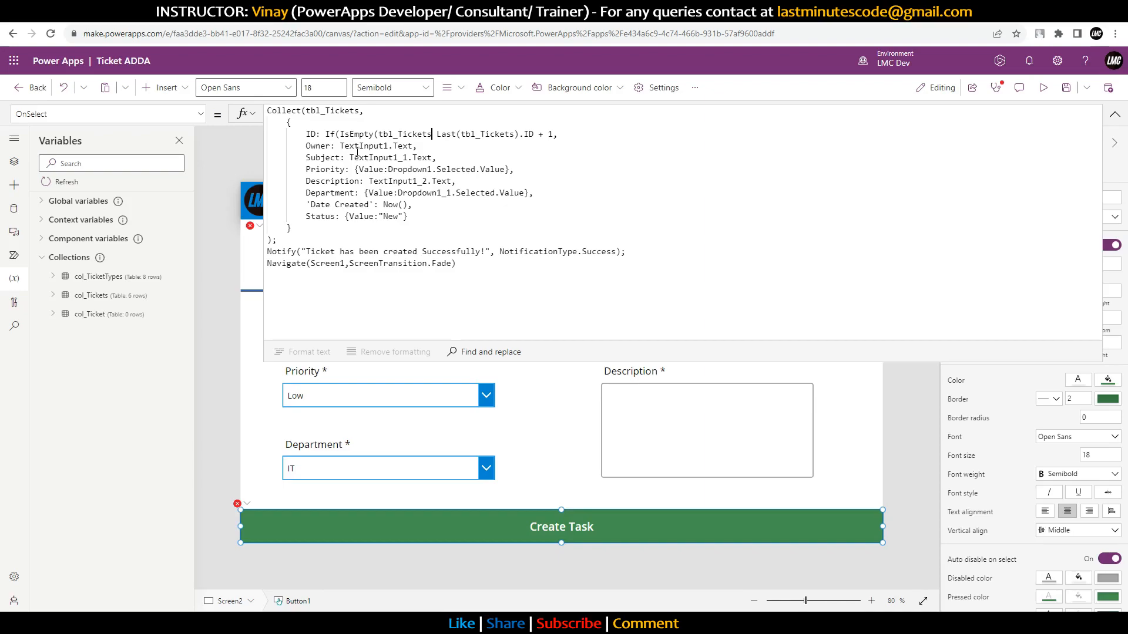
{"action": "type", "text": "),1"}
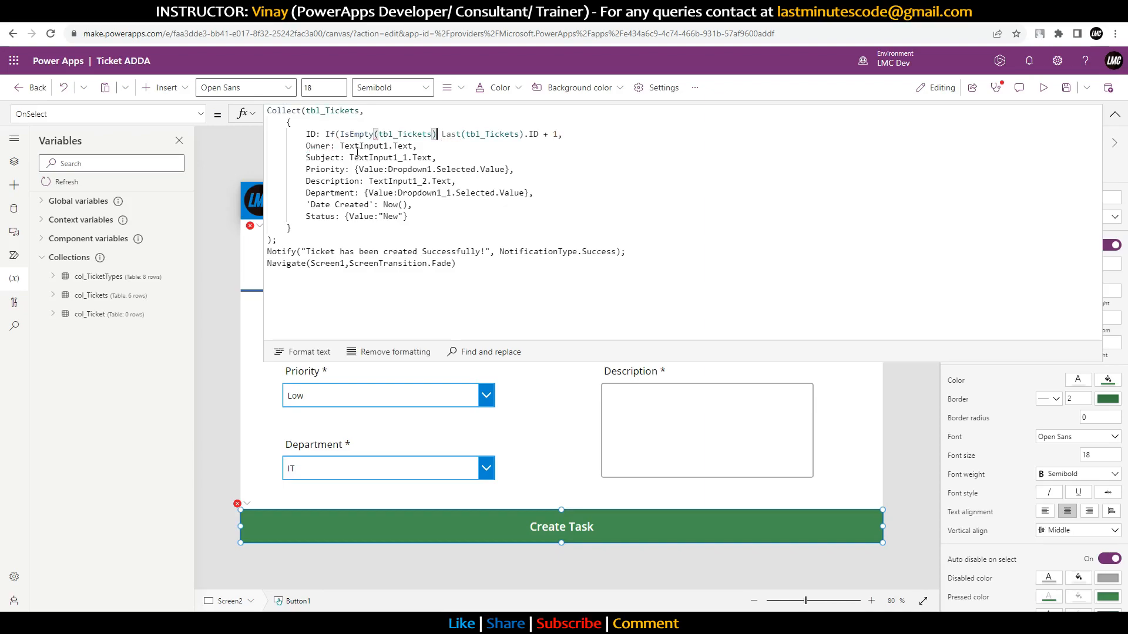
{"action": "type", "text": ","}
{"action": "key", "text": "Right"}
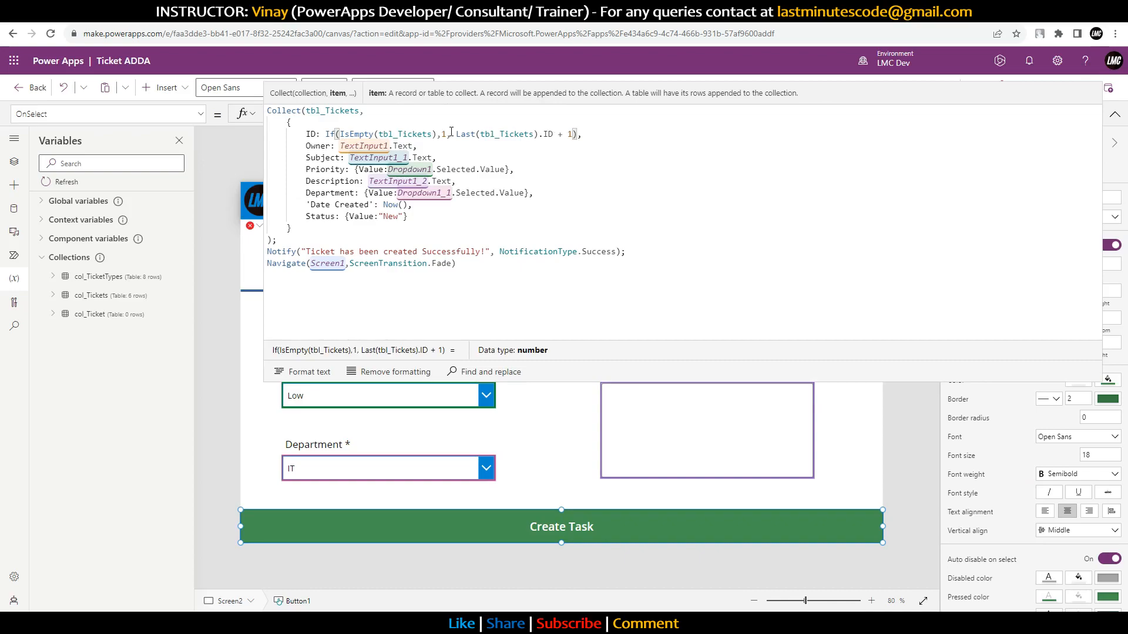
{"action": "left_click_drag", "start_coordinate": [457, 137], "coordinate": [571, 134]}
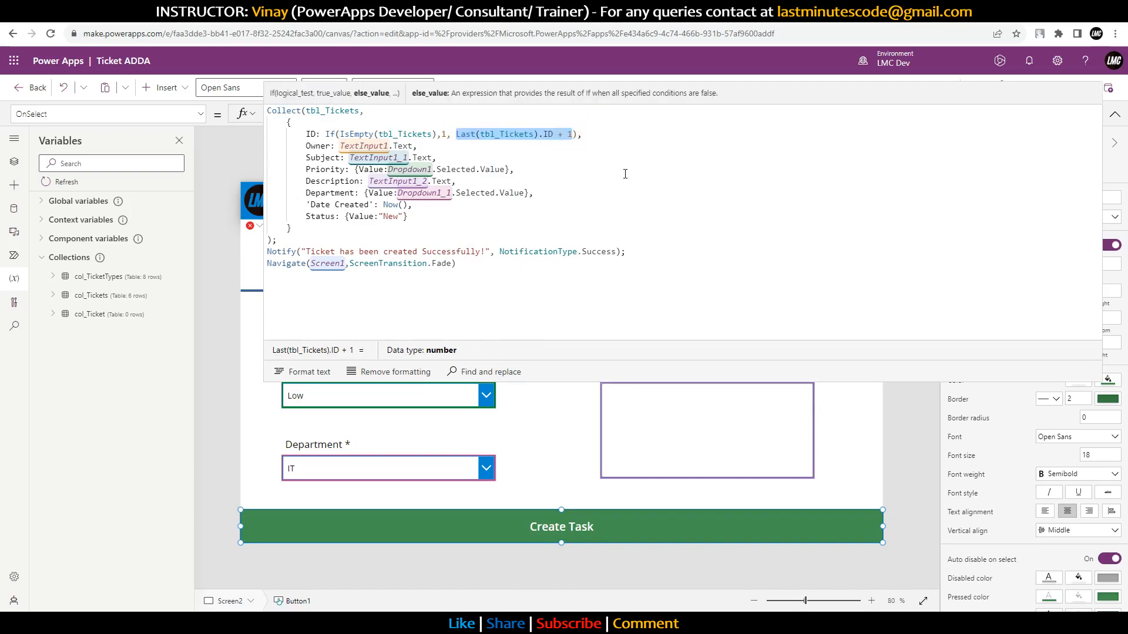
{"action": "key", "text": "Left"}
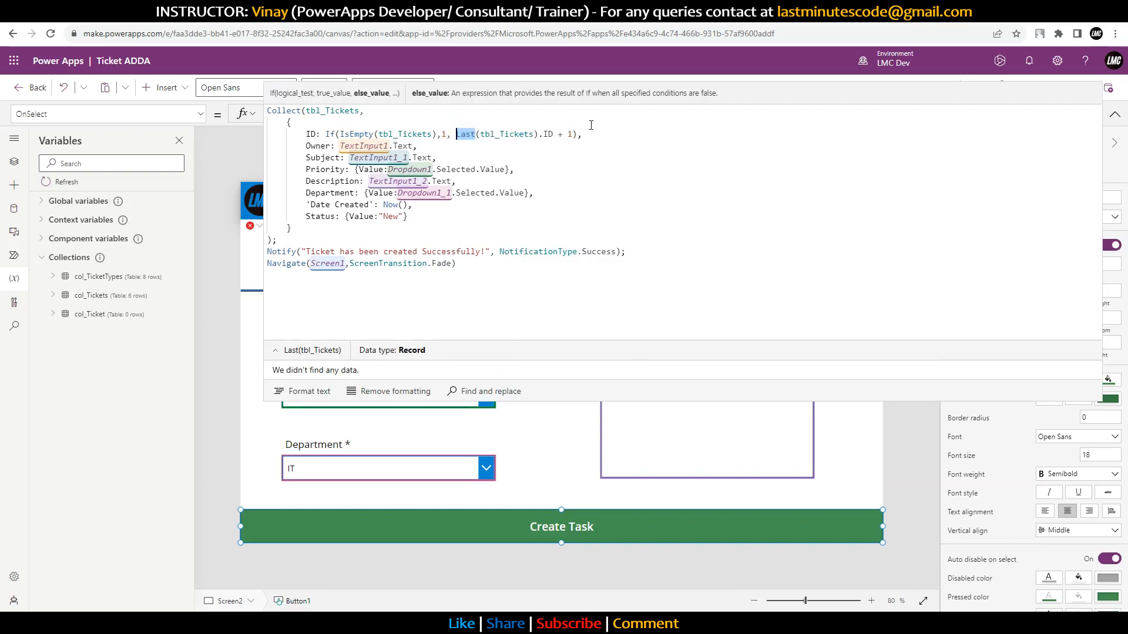
Step: Make the otherwise branch First(Sort(tbl_Tickets,ID,SortOrder.Descending)).ID + 1
{"action": "type", "text": "Sort"}
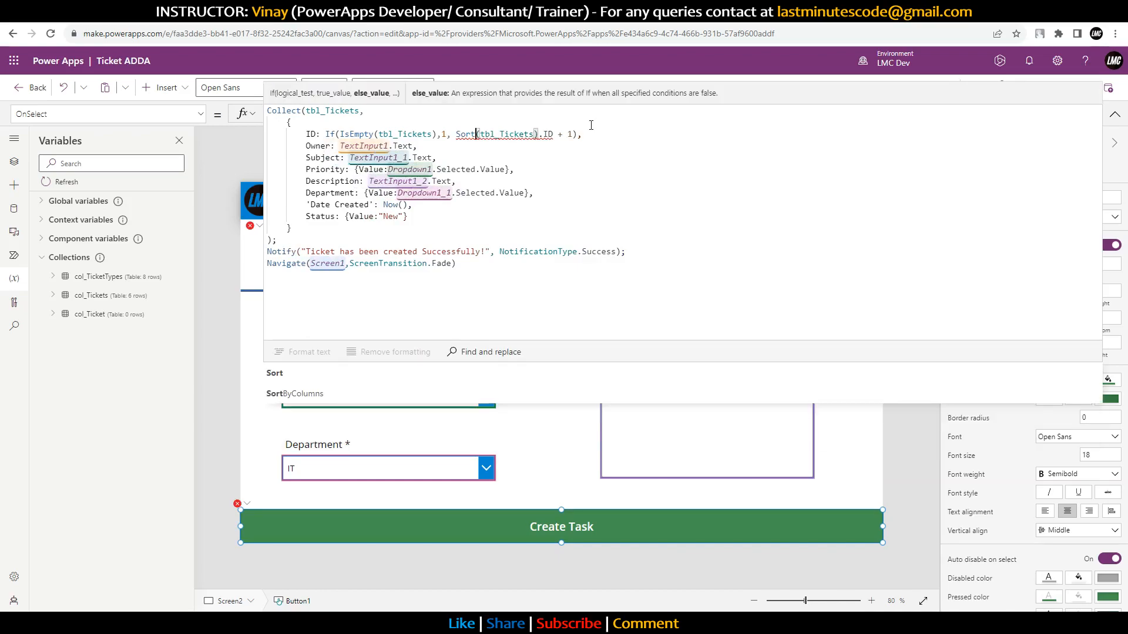
{"action": "key", "text": "Right"}
{"action": "key", "text": "Right"}
{"action": "key", "text": "Right"}
{"action": "key", "text": "Right"}
{"action": "key", "text": "Right"}
{"action": "key", "text": "Right"}
{"action": "key", "text": "Right"}
{"action": "key", "text": "Right"}
{"action": "key", "text": "Right"}
{"action": "key", "text": "Right"}
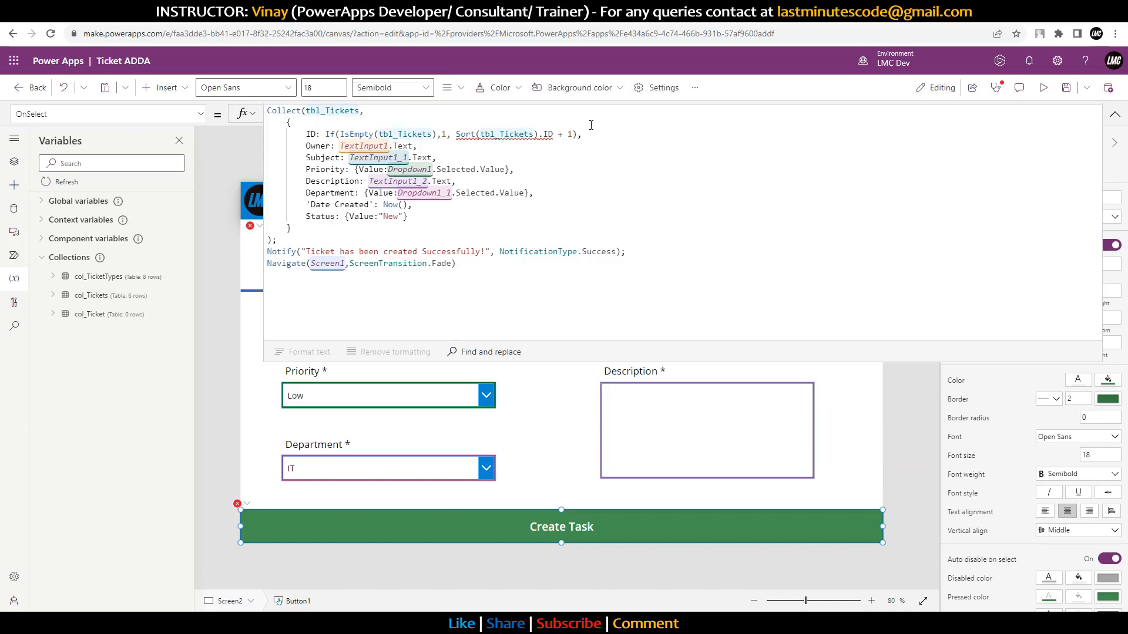
{"action": "key", "text": "Left"}
{"action": "key", "text": "Left"}
{"action": "key", "text": "Left"}
{"action": "key", "text": "Left"}
{"action": "key", "text": "Left"}
{"action": "key", "text": "Left"}
{"action": "key", "text": "Left"}
{"action": "key", "text": "Left"}
{"action": "key", "text": "Left"}
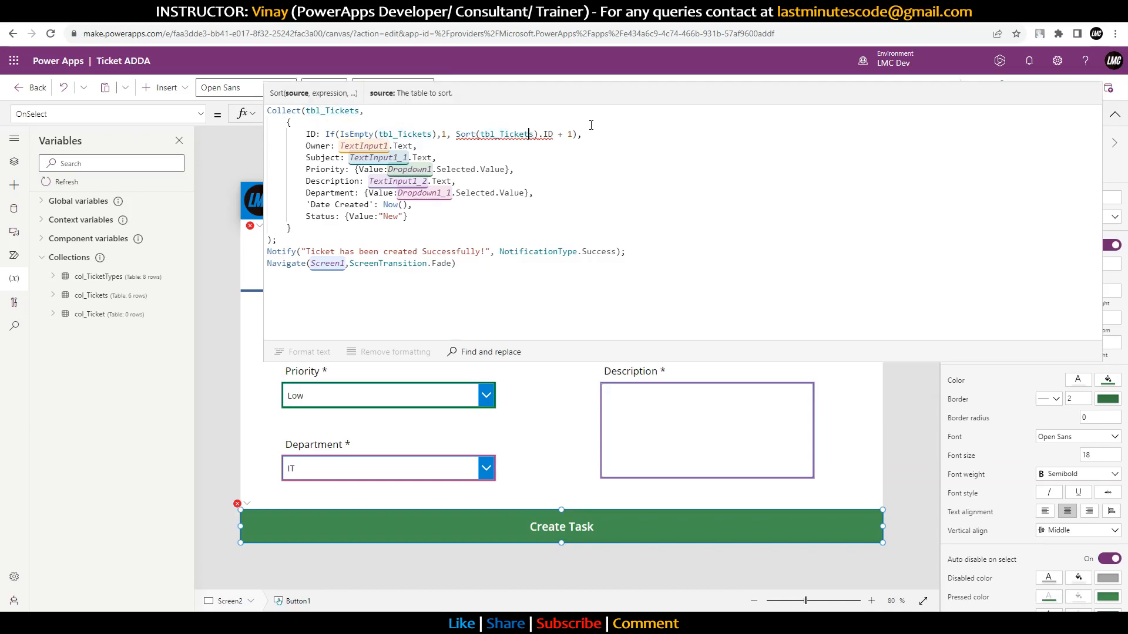
{"action": "key", "text": "Right"}
{"action": "type", "text": "First"}
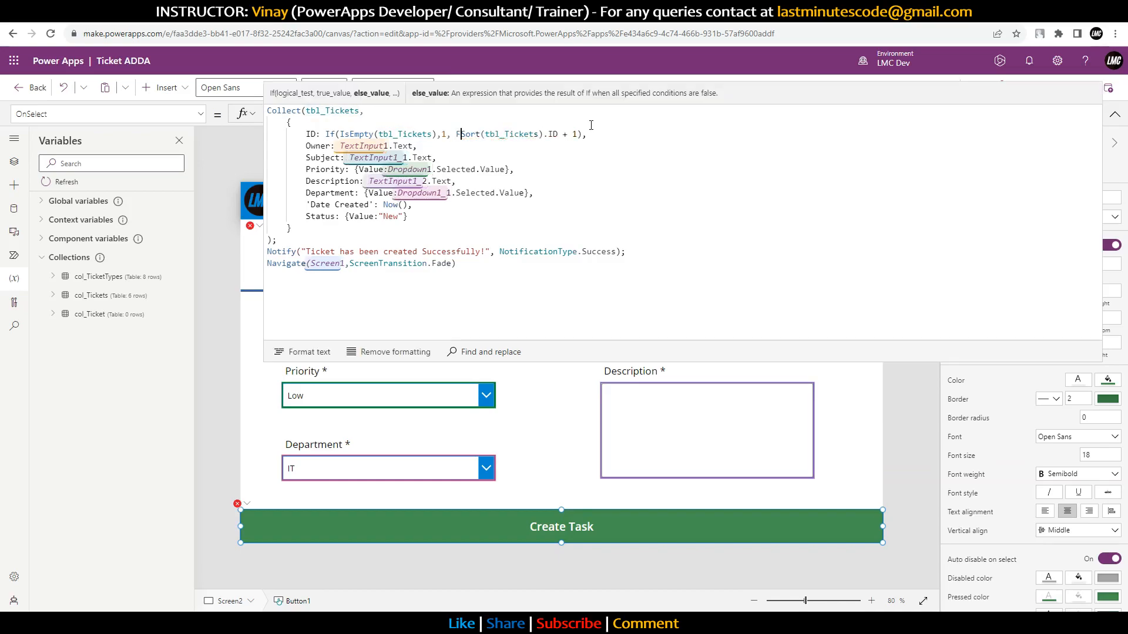
{"action": "type", "text": "("}
{"action": "key", "text": "Right"}
{"action": "key", "text": "Right"}
{"action": "key", "text": "Right"}
{"action": "key", "text": "Right"}
{"action": "key", "text": "Right"}
{"action": "key", "text": "Right"}
{"action": "key", "text": "Right"}
{"action": "key", "text": "Right"}
{"action": "key", "text": "Right"}
{"action": "key", "text": "Right"}
{"action": "key", "text": "Right"}
{"action": "key", "text": "Right"}
{"action": "key", "text": "Right"}
{"action": "key", "text": "Right"}
{"action": "key", "text": "Right"}
{"action": "key", "text": "Right"}
{"action": "type", "text": ",ID,"}
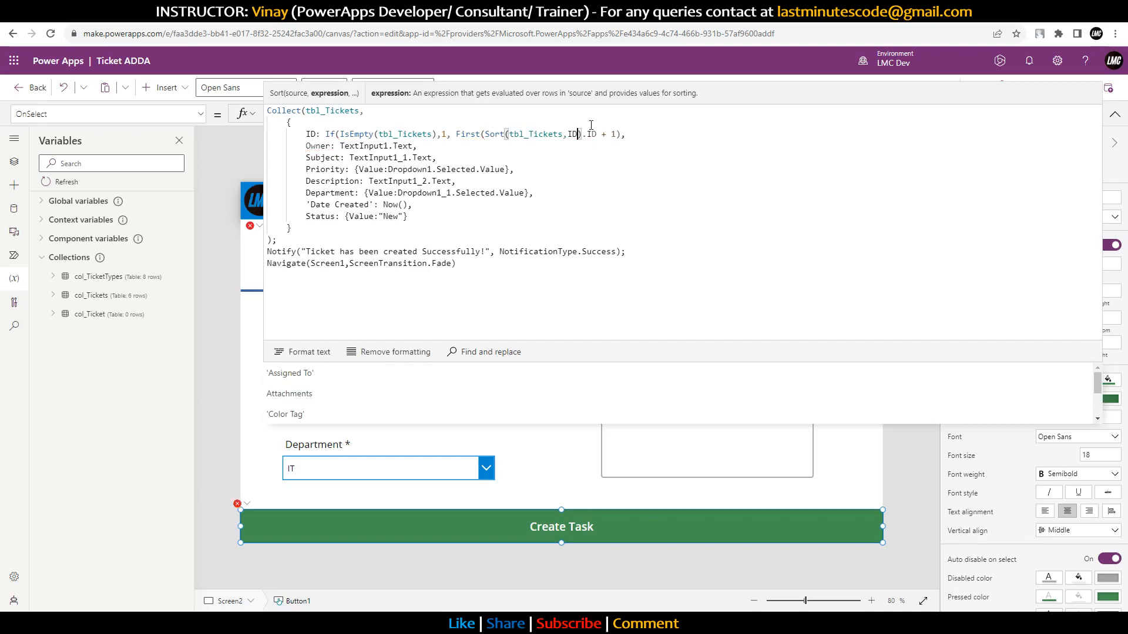
{"action": "key", "text": "Down"}
{"action": "key", "text": "Down"}
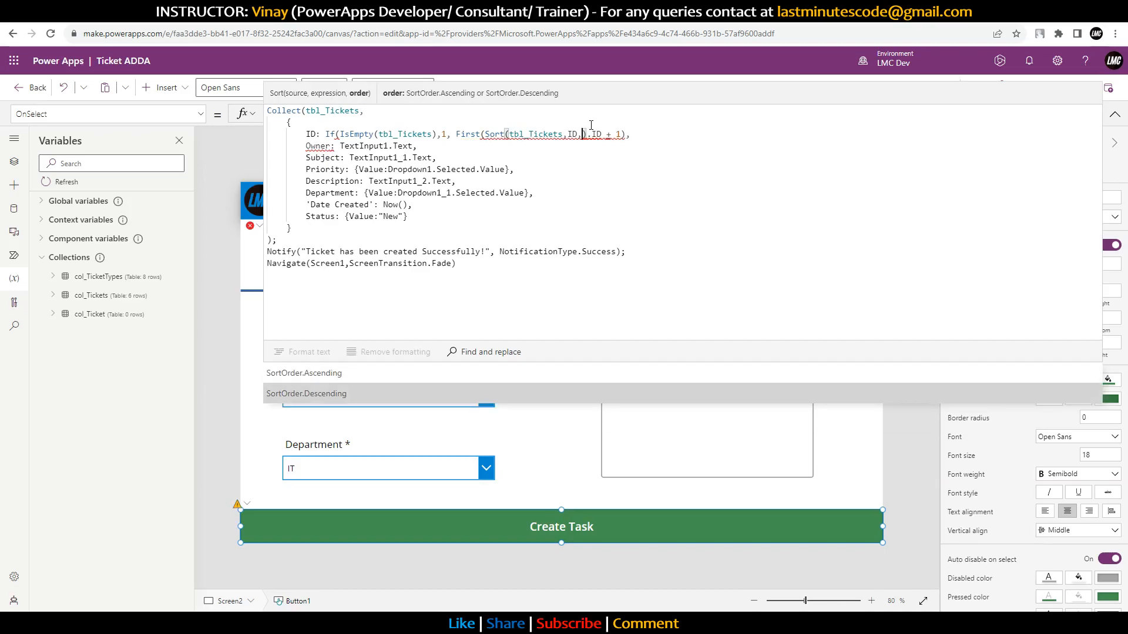
{"action": "key", "text": "Tab"}
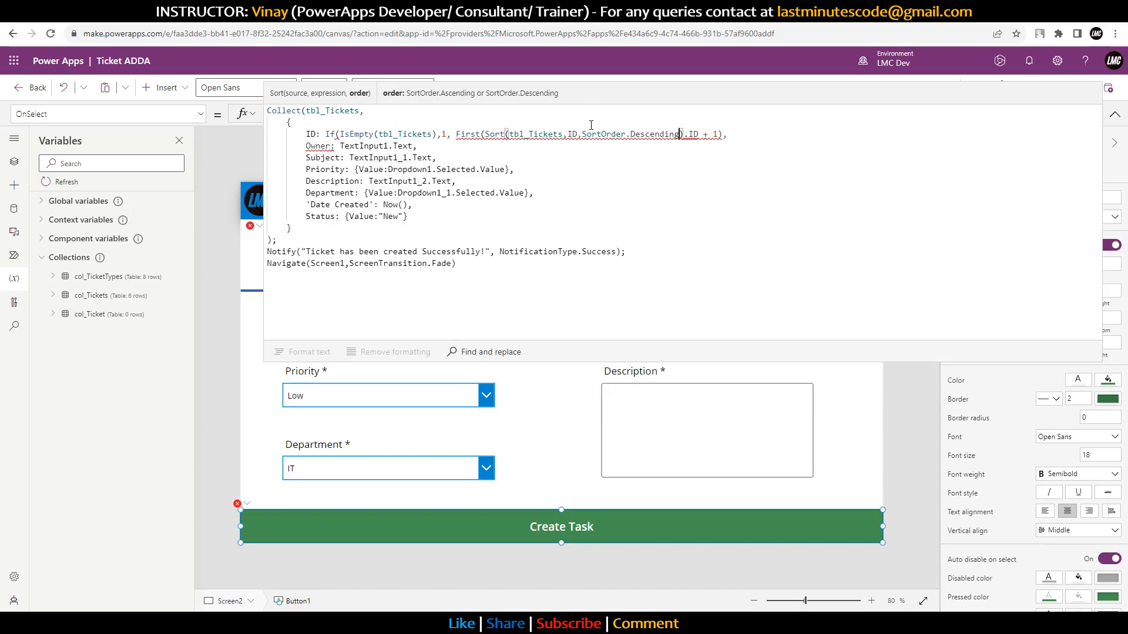
{"action": "type", "text": ")"}
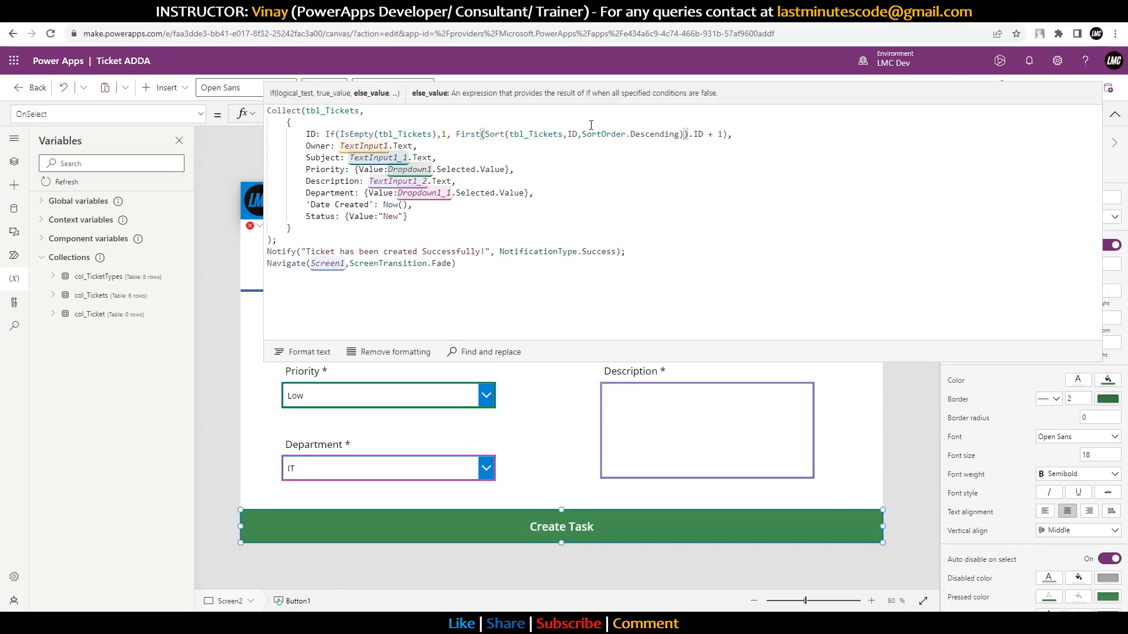
{"action": "left_click_drag", "start_coordinate": [456, 134], "coordinate": [711, 131]}
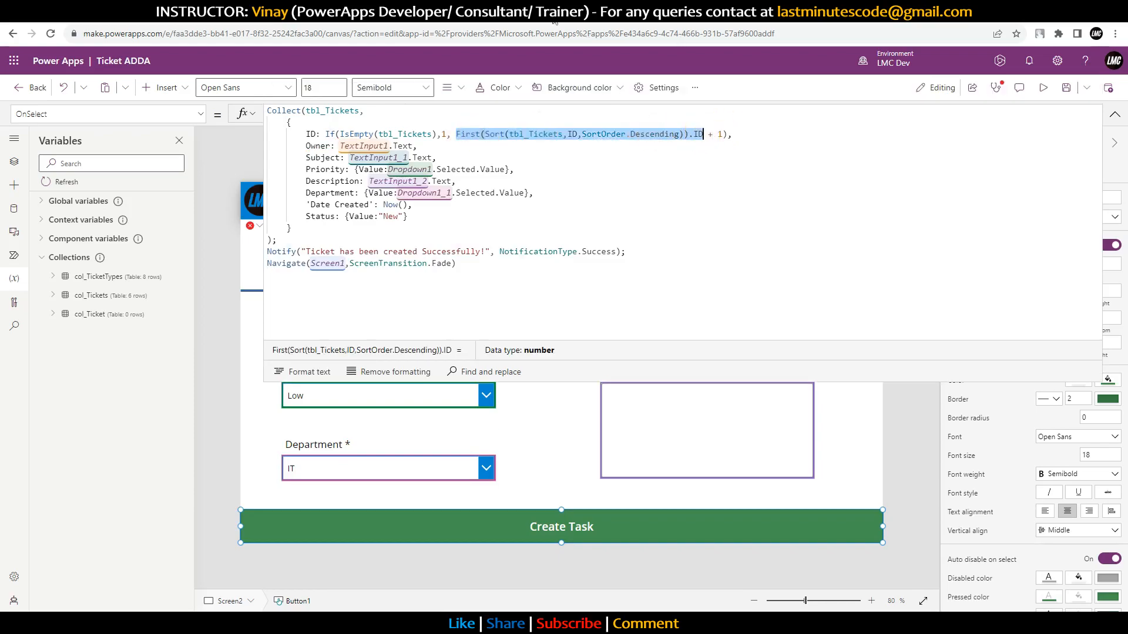
{"action": "left_click", "coordinate": [353, 12]}
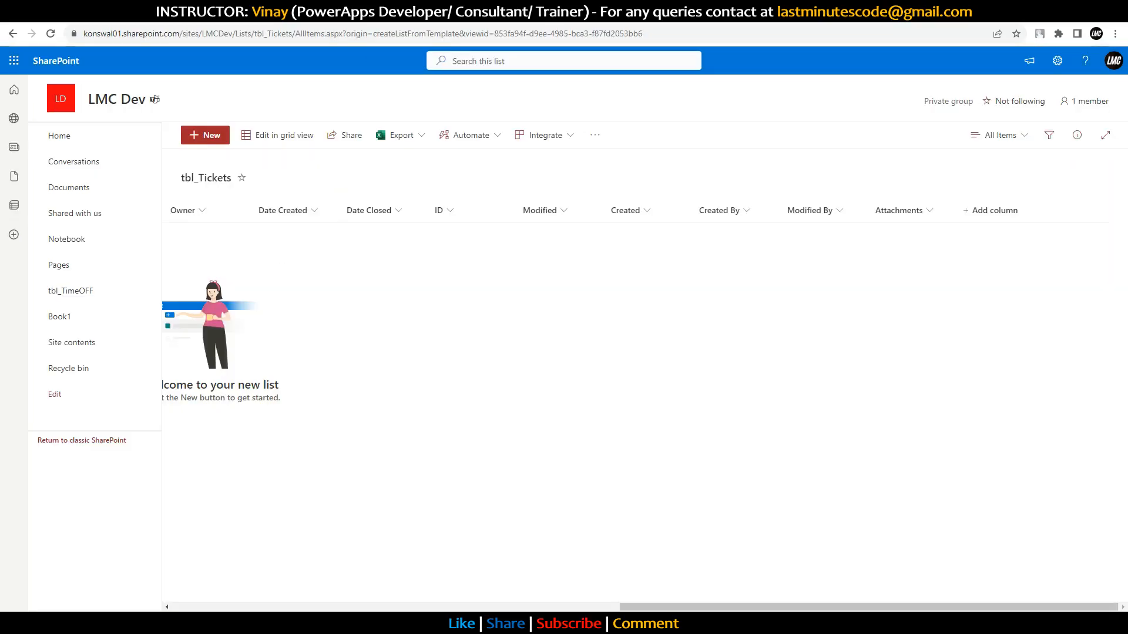
Step: Confirm the tbl_Tickets SharePoint list is empty, then return to the Ticket ADDA editor
{"action": "left_click", "coordinate": [623, 12]}
{"action": "left_click", "coordinate": [499, 12]}
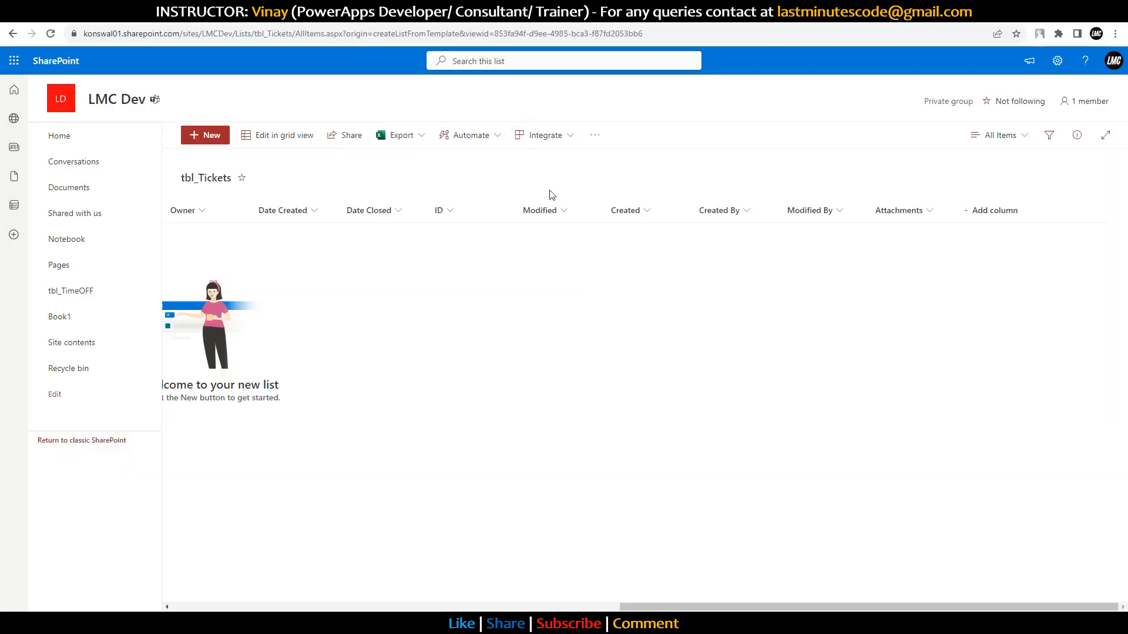
{"action": "left_click", "coordinate": [465, 12]}
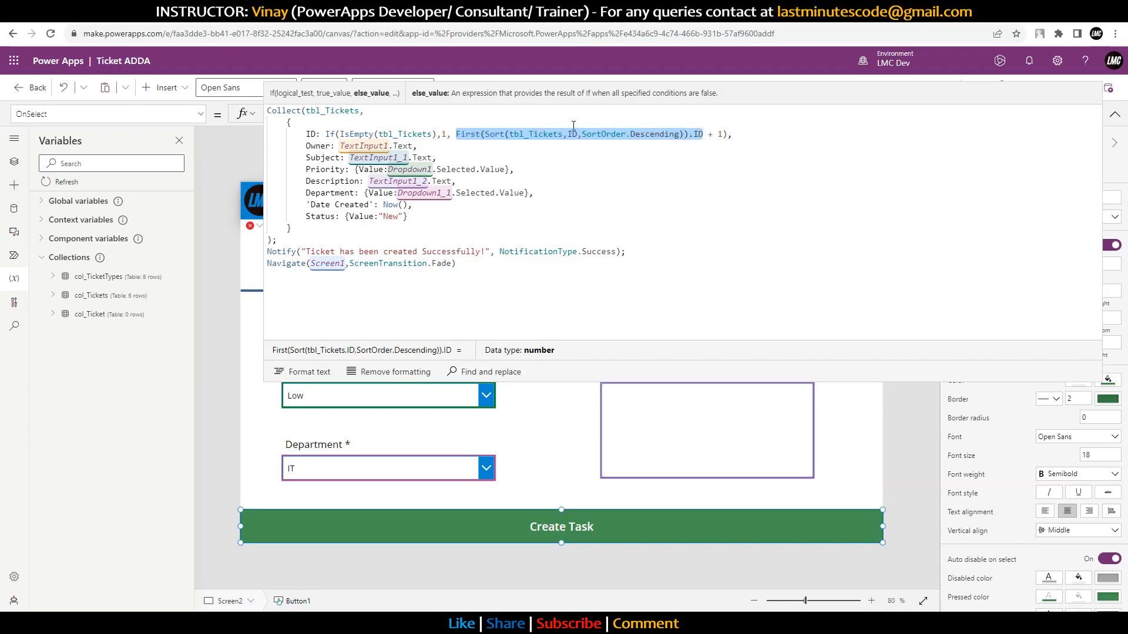
Step: Check the sorted tbl_Tickets ID expression against the SharePoint list, then collapse the formula bar
{"action": "left_click_drag", "start_coordinate": [485, 134], "coordinate": [682, 135]}
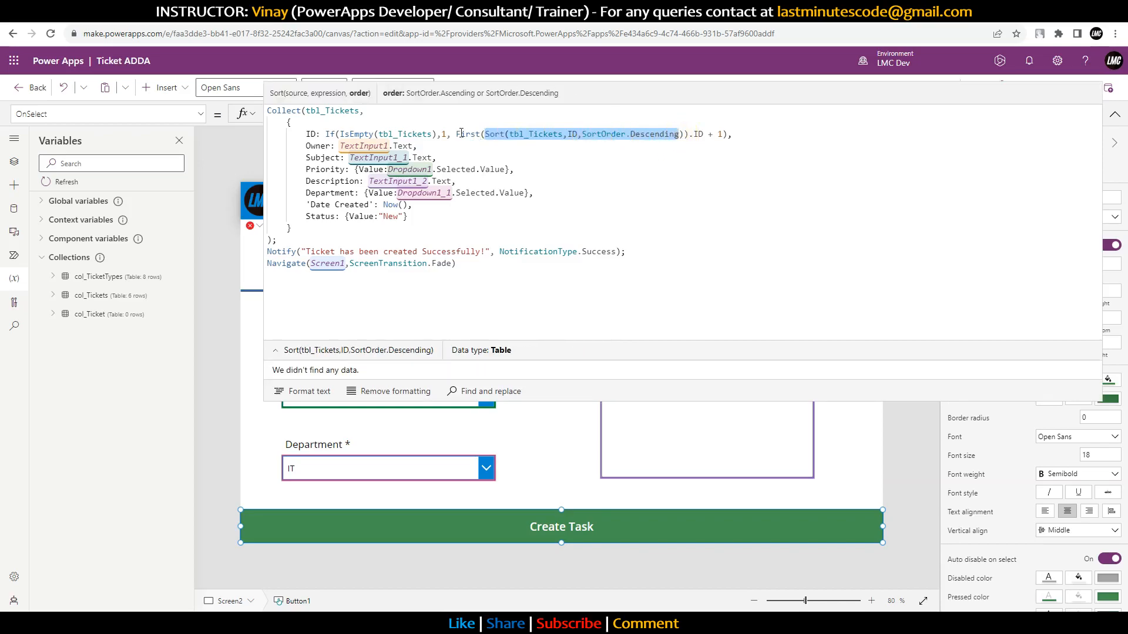
{"action": "left_click", "coordinate": [458, 22]}
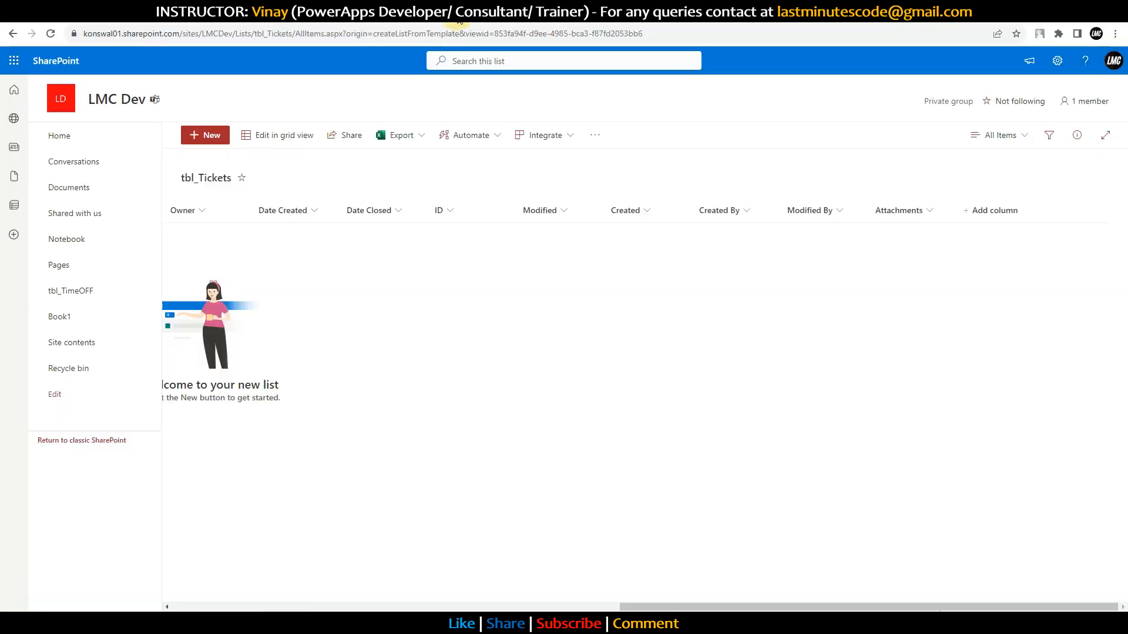
{"action": "left_click", "coordinate": [359, 24]}
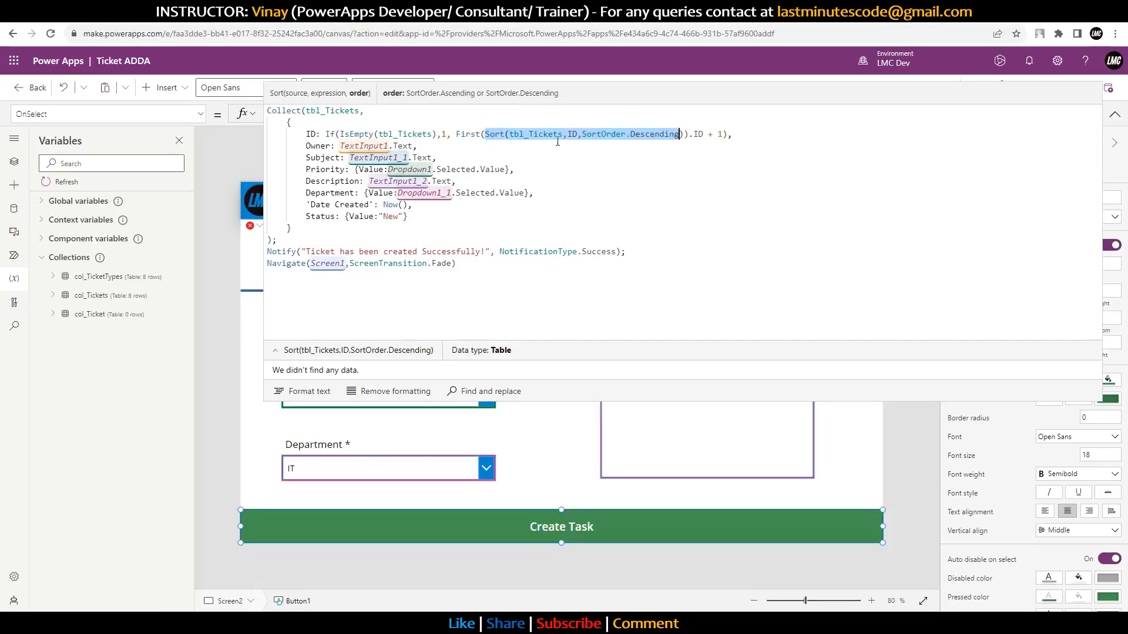
{"action": "double_click", "coordinate": [699, 134]}
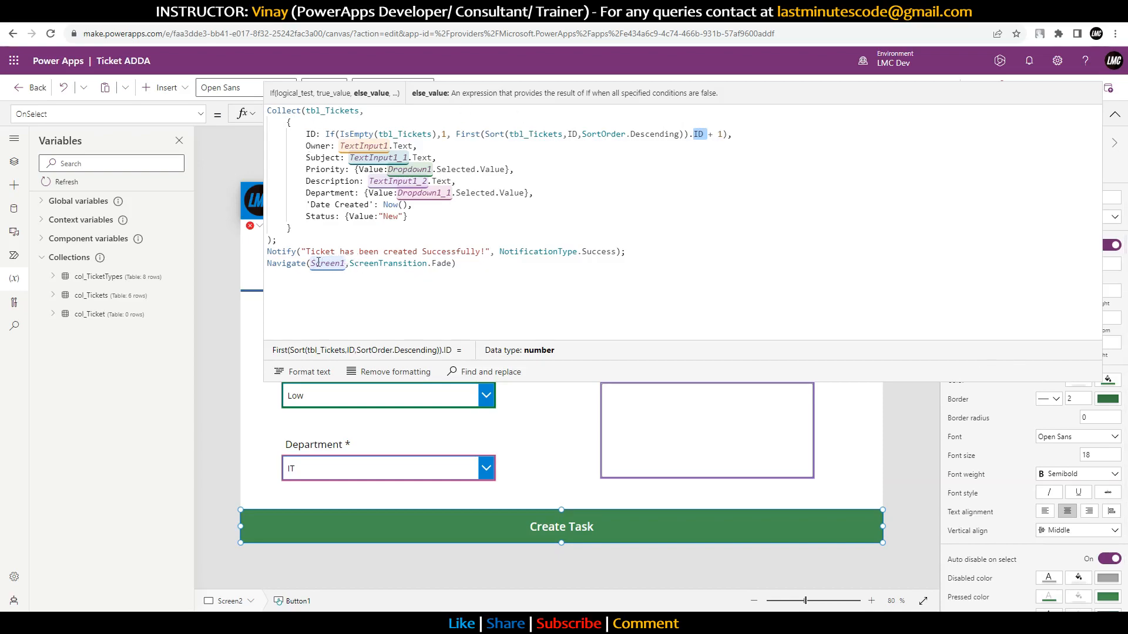
{"action": "left_click", "coordinate": [1114, 116]}
Step: Change the All Tickets tile's CountRows source to col_Ticket so it shows 0 All Tickets
{"action": "left_click", "coordinate": [260, 226]}
{"action": "left_click", "coordinate": [282, 244]}
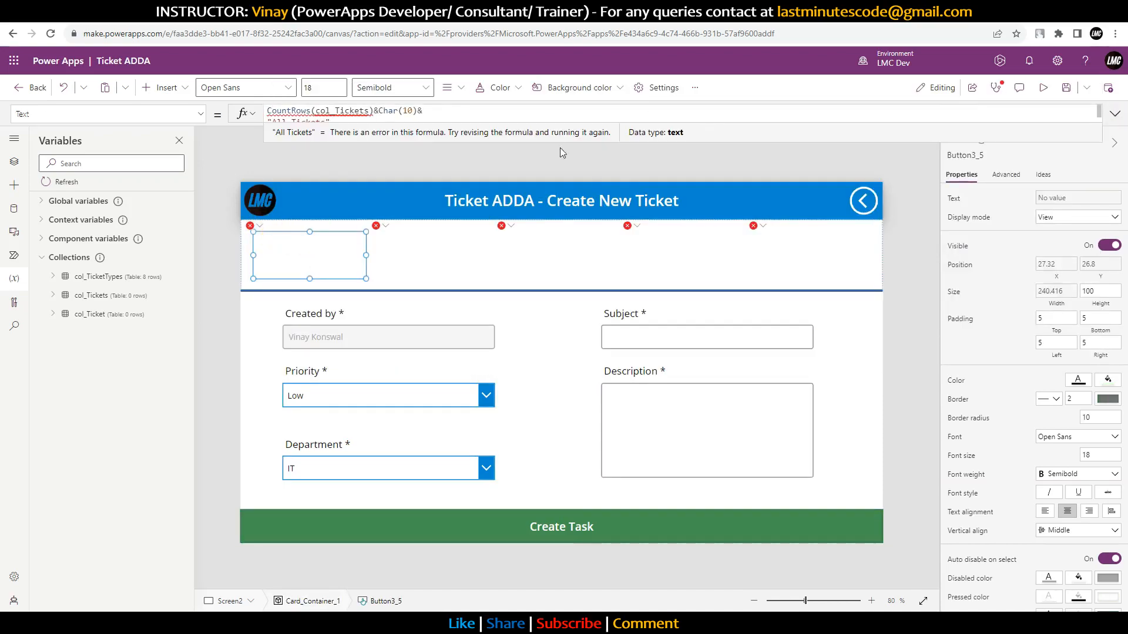
{"action": "key", "text": "alt"}
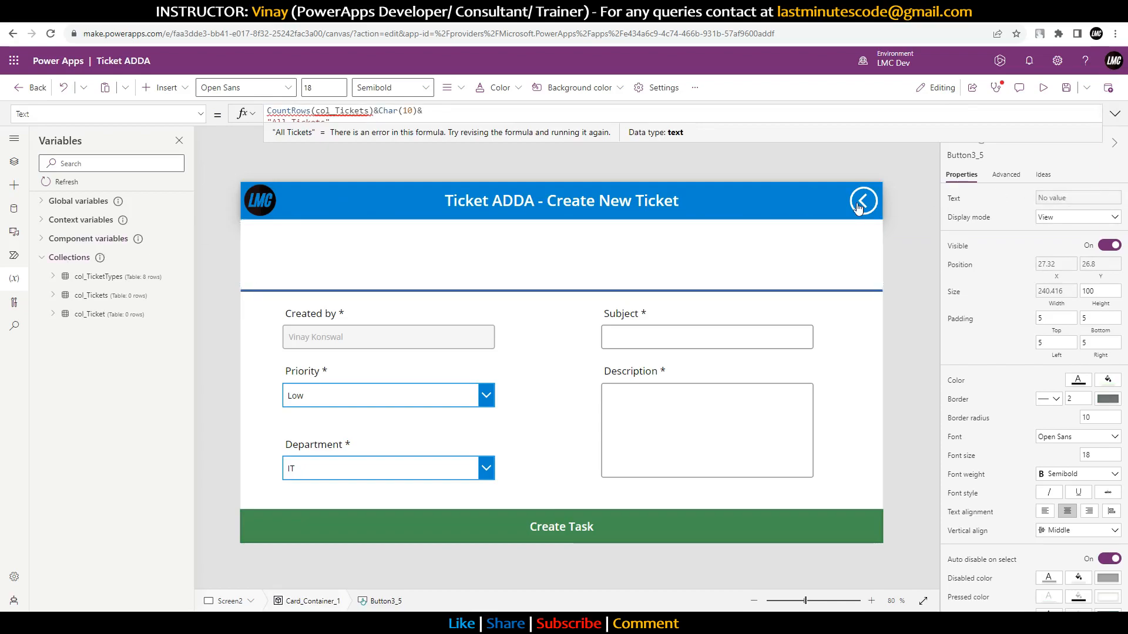
{"action": "left_click", "coordinate": [1114, 113]}
{"action": "double_click", "coordinate": [338, 111]}
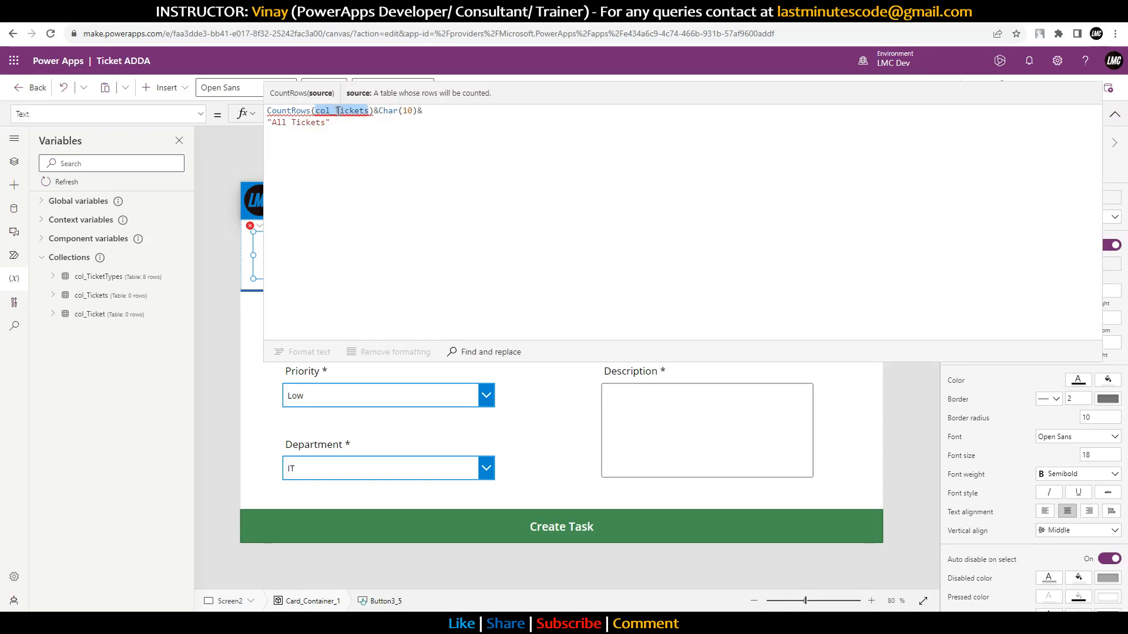
{"action": "type", "text": "tbl_"}
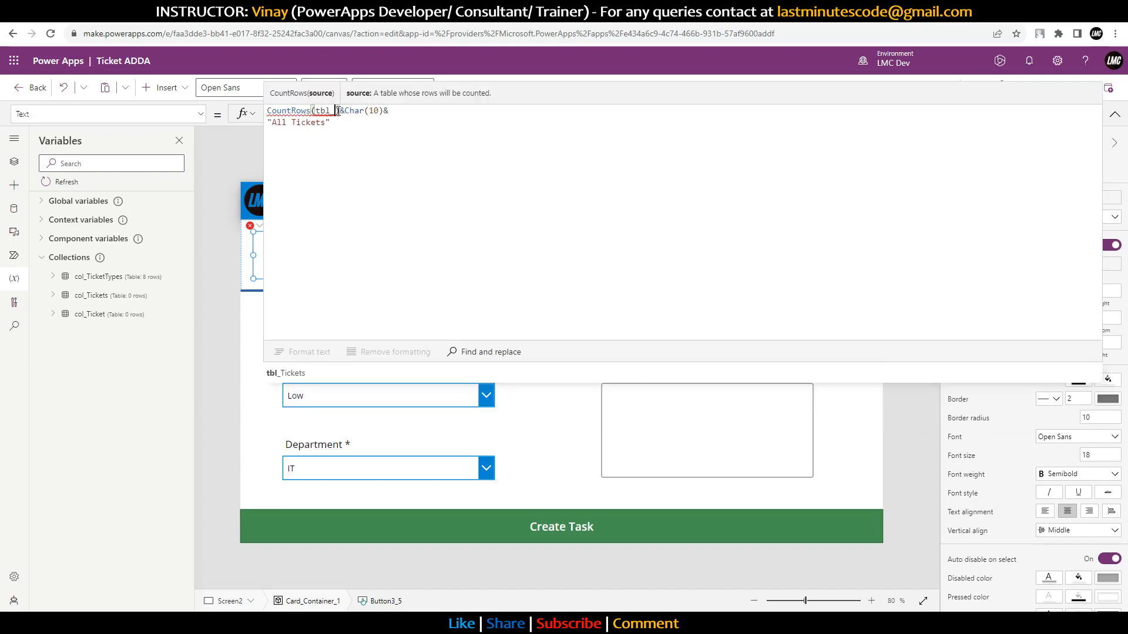
{"action": "key", "text": "Tab"}
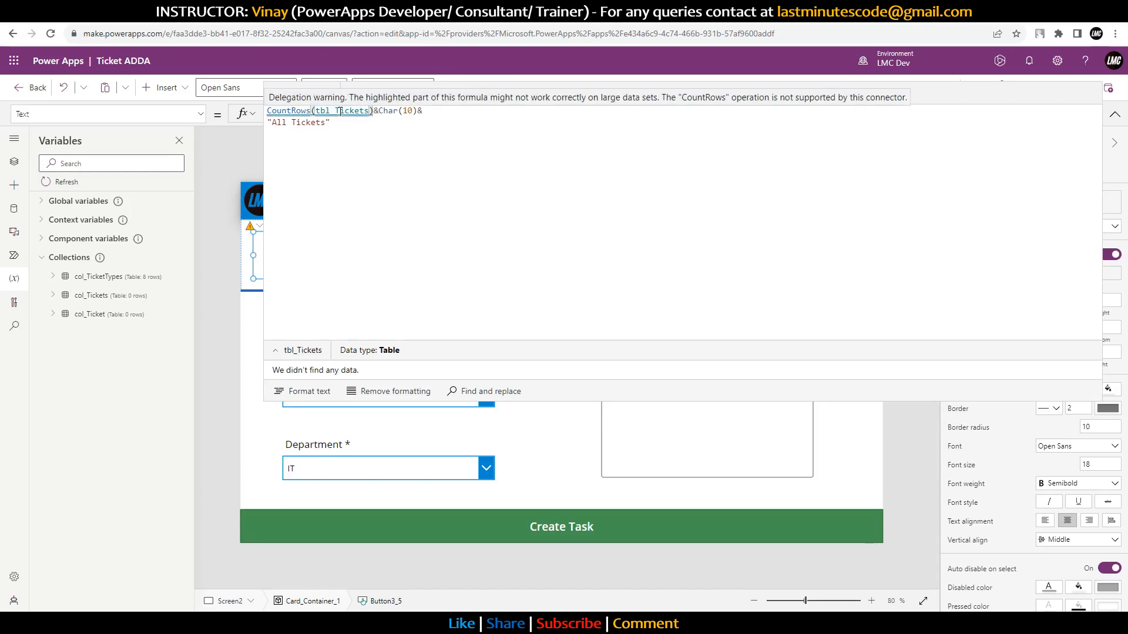
{"action": "double_click", "coordinate": [340, 112]}
{"action": "type", "text": "col"}
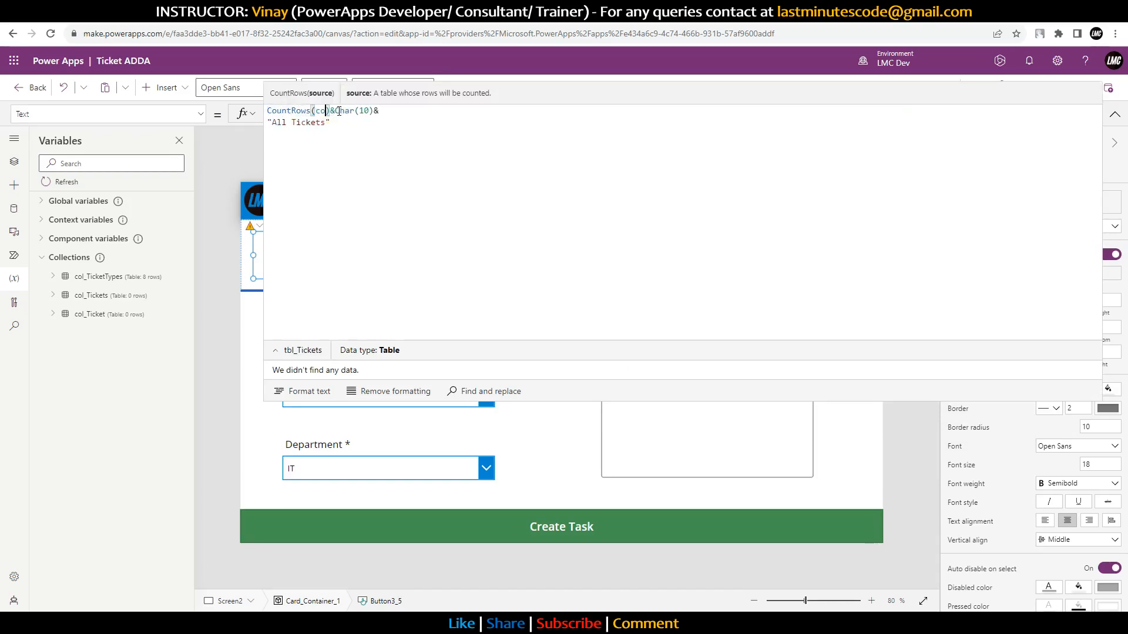
{"action": "type", "text": "_"}
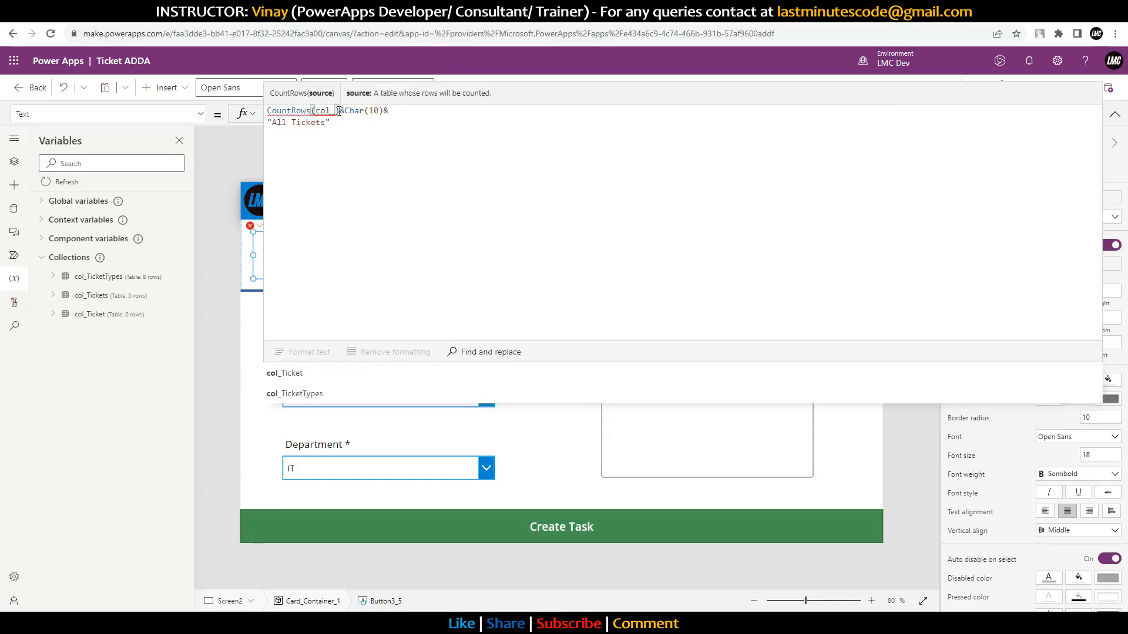
{"action": "key", "text": "Down"}
{"action": "key", "text": "Tab"}
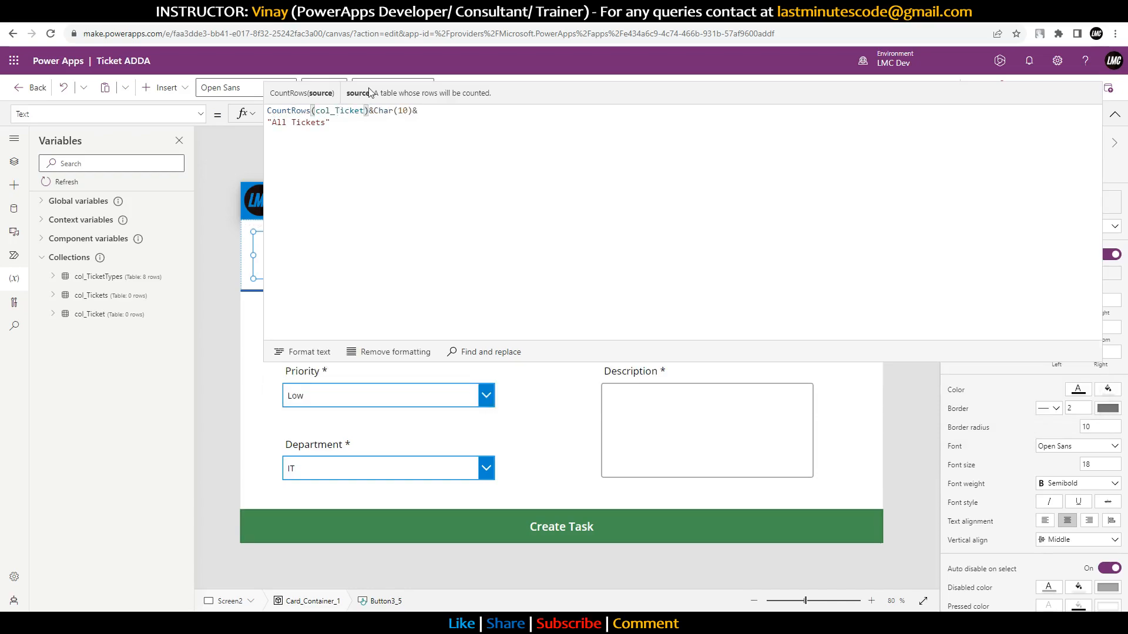
{"action": "left_click", "coordinate": [1114, 114]}
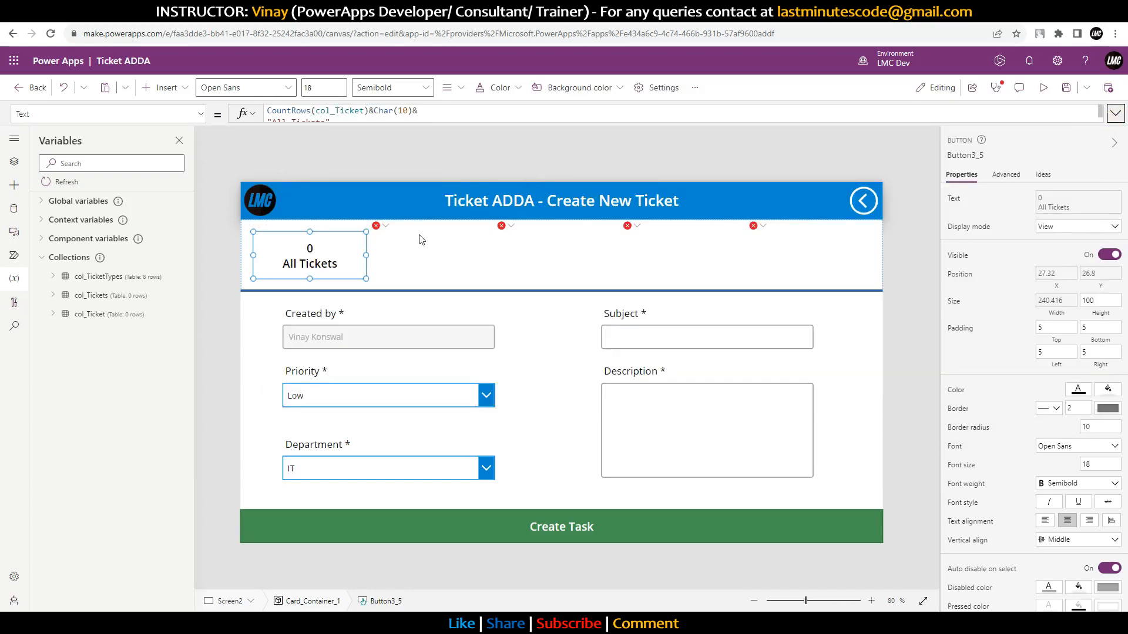
Step: Fix the New Tickets and In Progress tile formulas to filter col_Ticket by Status.Value
{"action": "left_click", "coordinate": [383, 227]}
{"action": "left_click", "coordinate": [395, 243]}
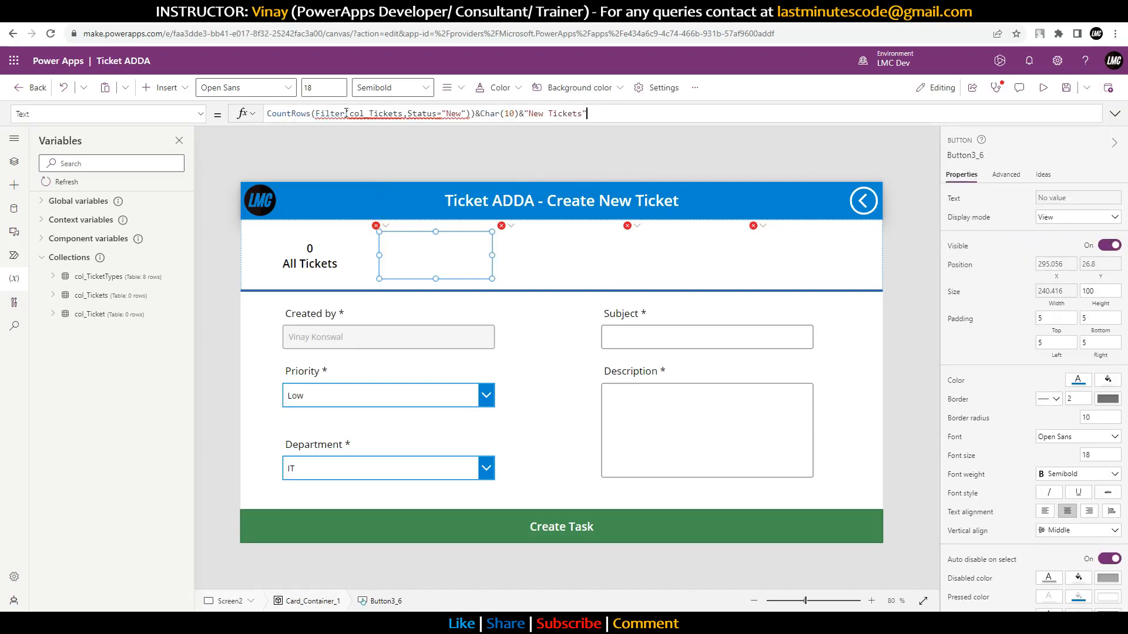
{"action": "double_click", "coordinate": [385, 112]}
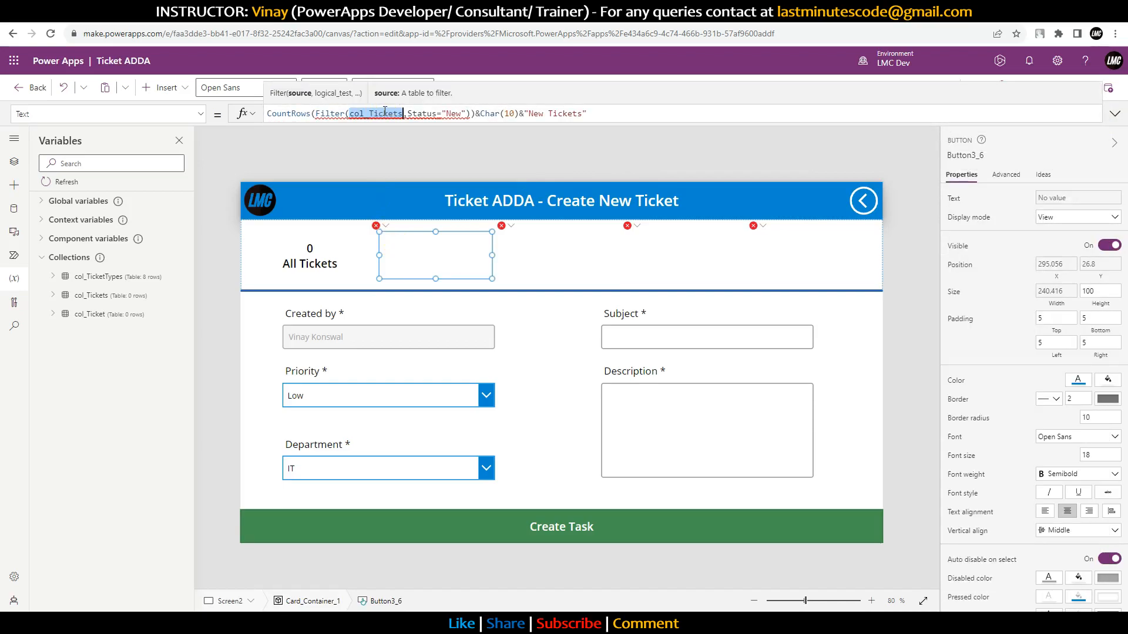
{"action": "type", "text": "col"}
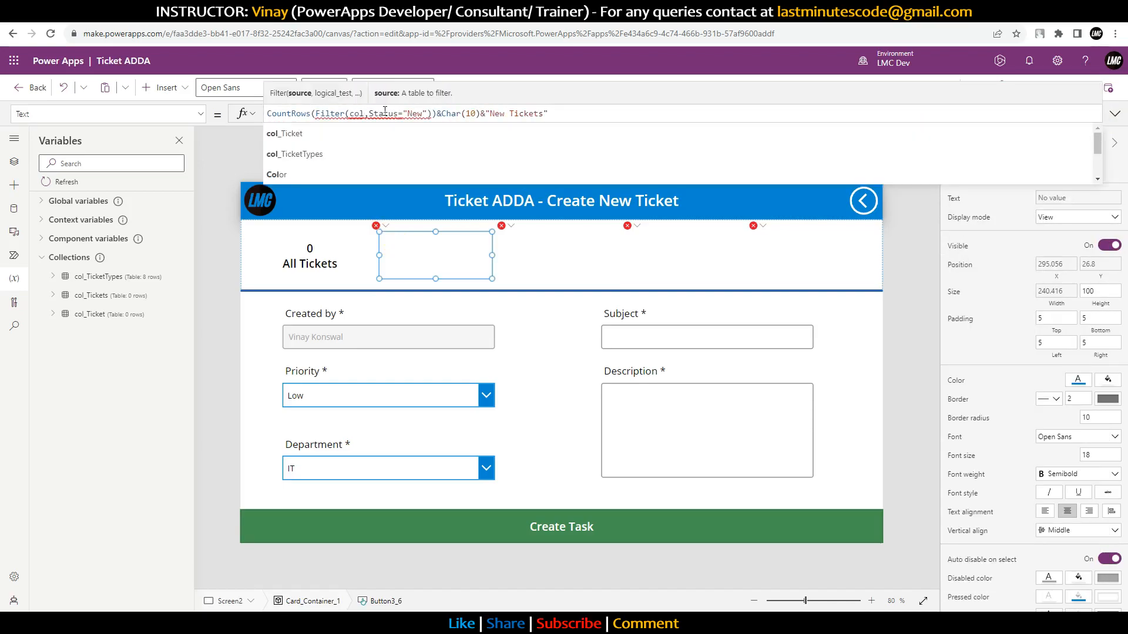
{"action": "key", "text": "Tab"}
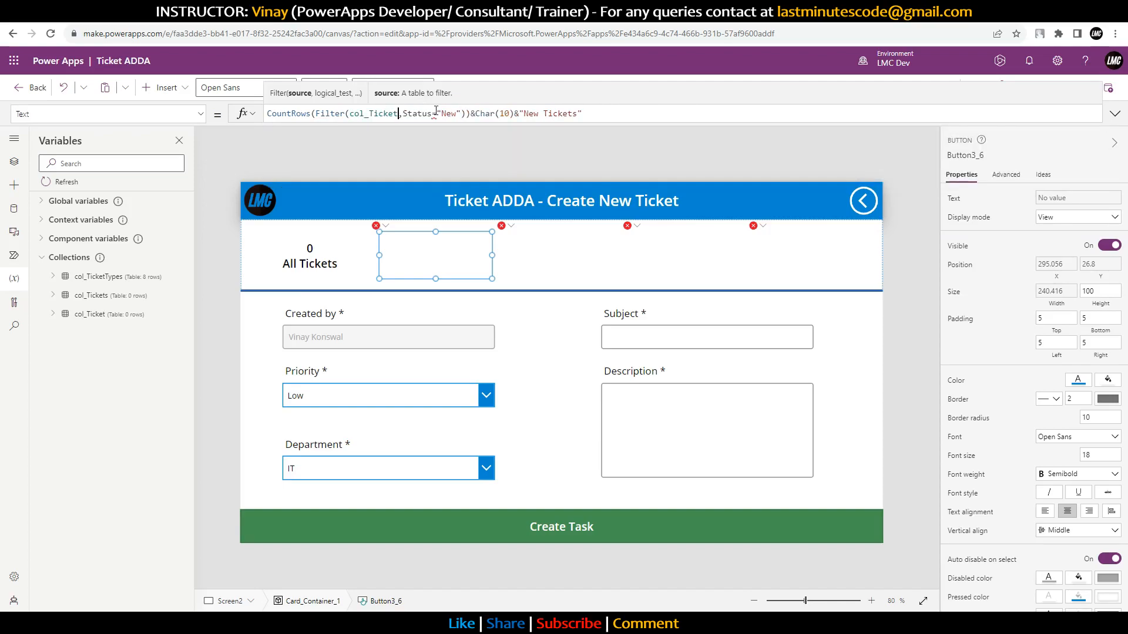
{"action": "left_click", "coordinate": [433, 113]}
{"action": "type", "text": ".Value"}
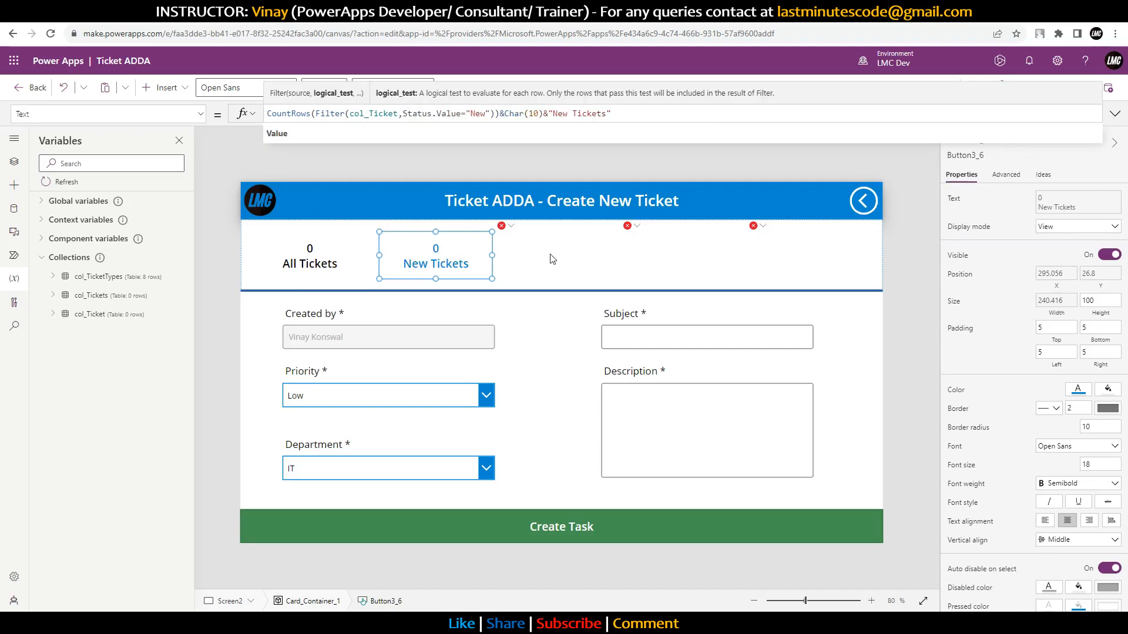
{"action": "left_click", "coordinate": [510, 227]}
{"action": "left_click", "coordinate": [520, 242]}
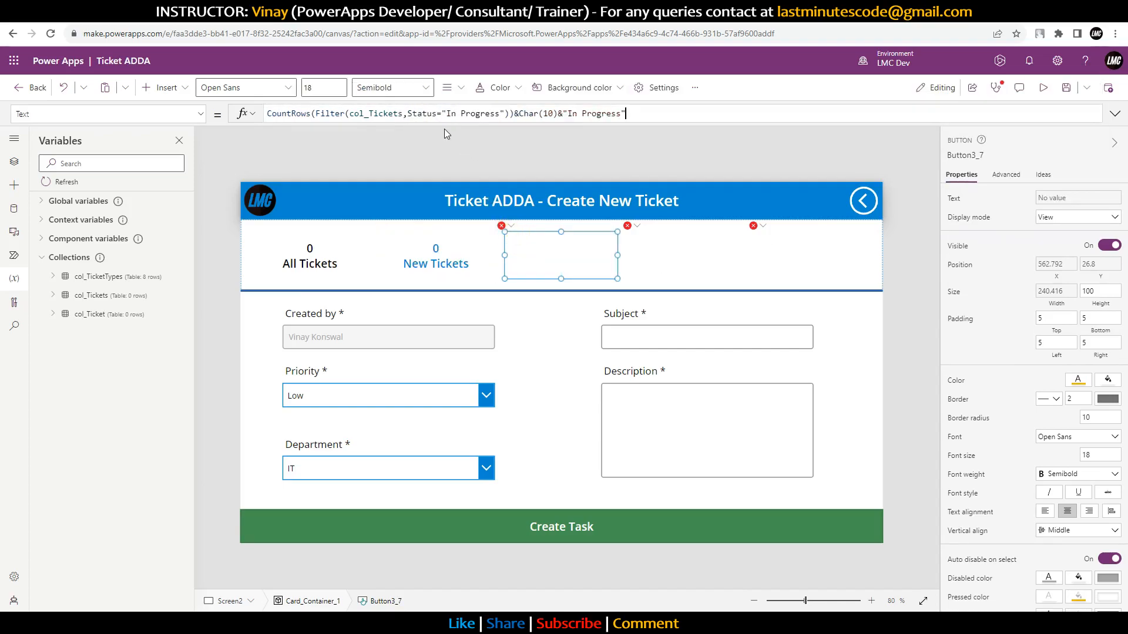
{"action": "left_click", "coordinate": [437, 113]}
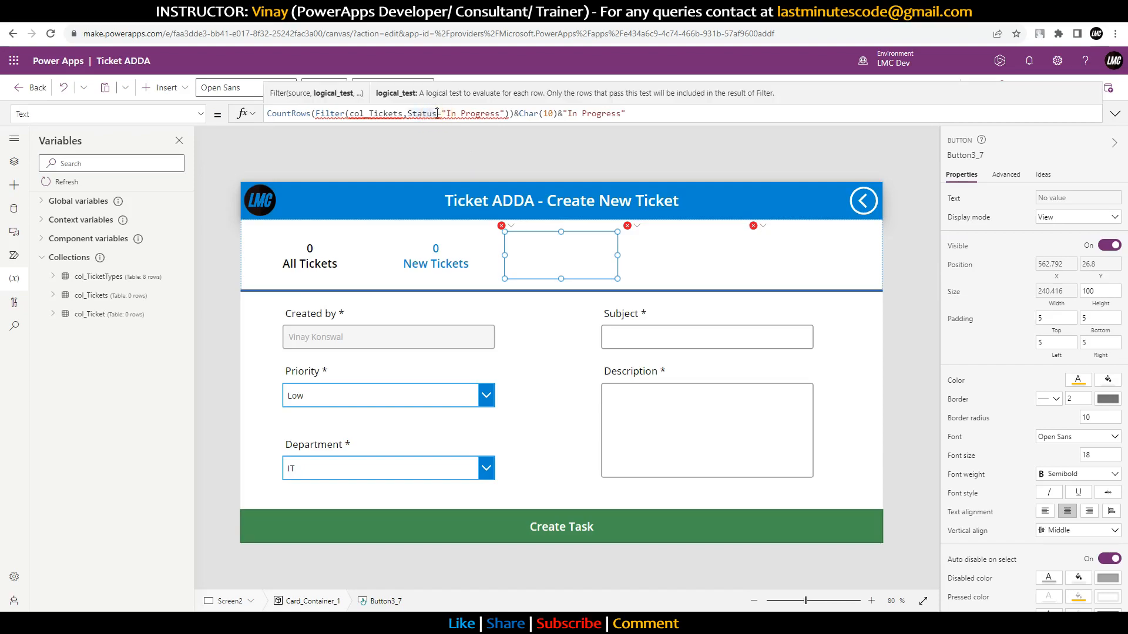
{"action": "type", "text": ".Value"}
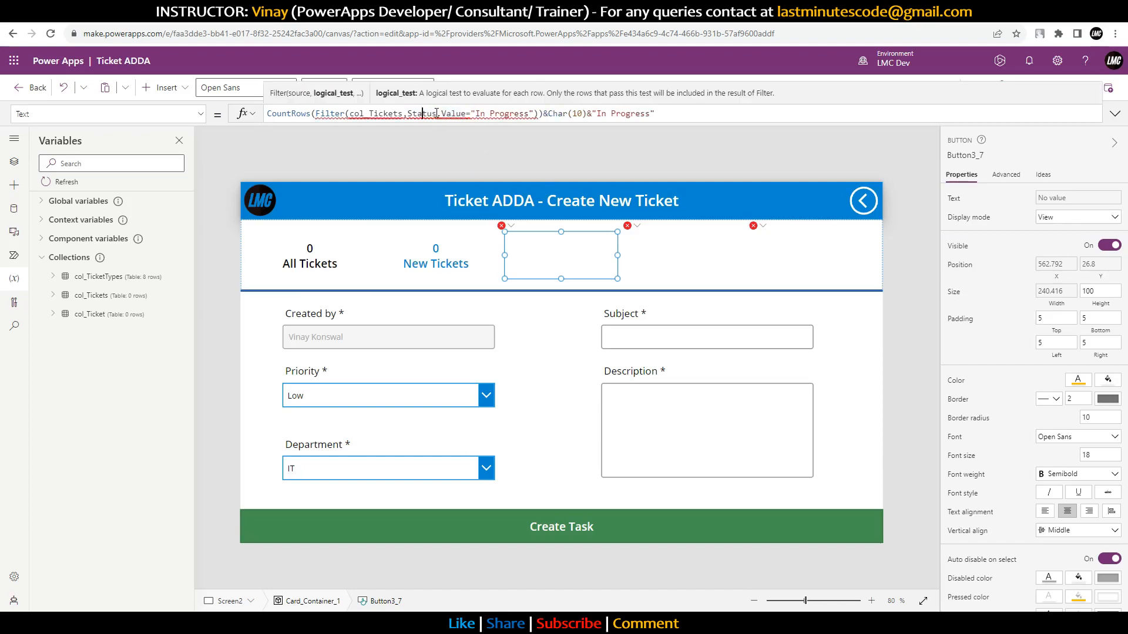
{"action": "key", "text": "Left"}
{"action": "key", "text": "Left"}
{"action": "key", "text": "Left"}
{"action": "key", "text": "Left"}
{"action": "key", "text": "BackSpace"}
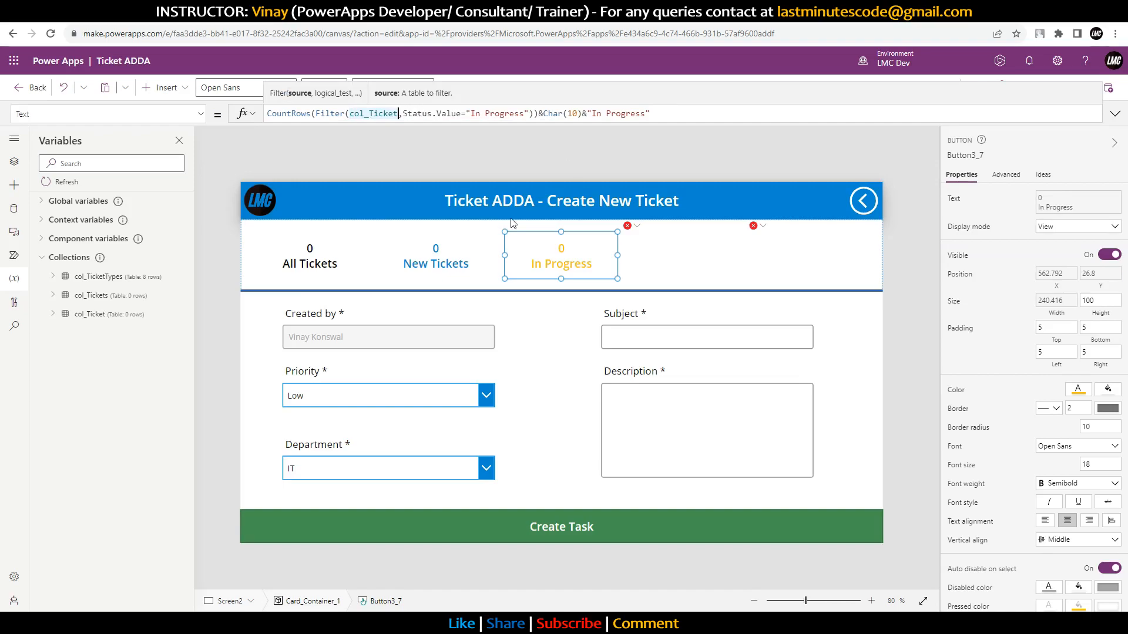
Step: Apply the same col_Ticket and Status.Value fix to the Closed and On Hold tiles
{"action": "left_click", "coordinate": [638, 225]}
{"action": "left_click", "coordinate": [664, 241]}
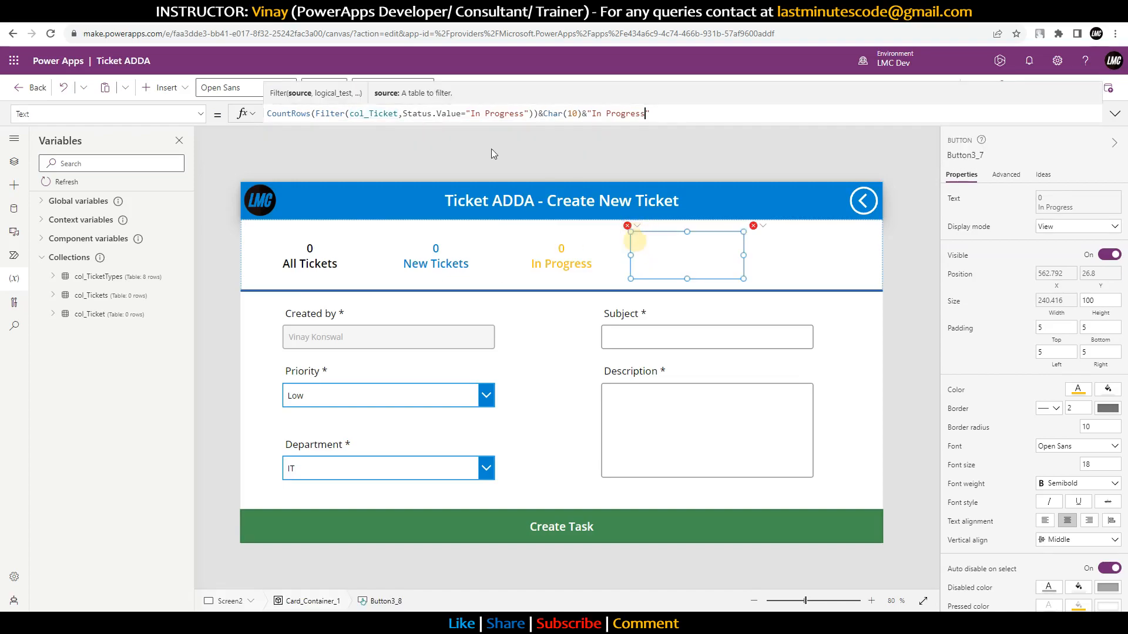
{"action": "left_click", "coordinate": [402, 113]}
{"action": "key", "text": "BackSpace"}
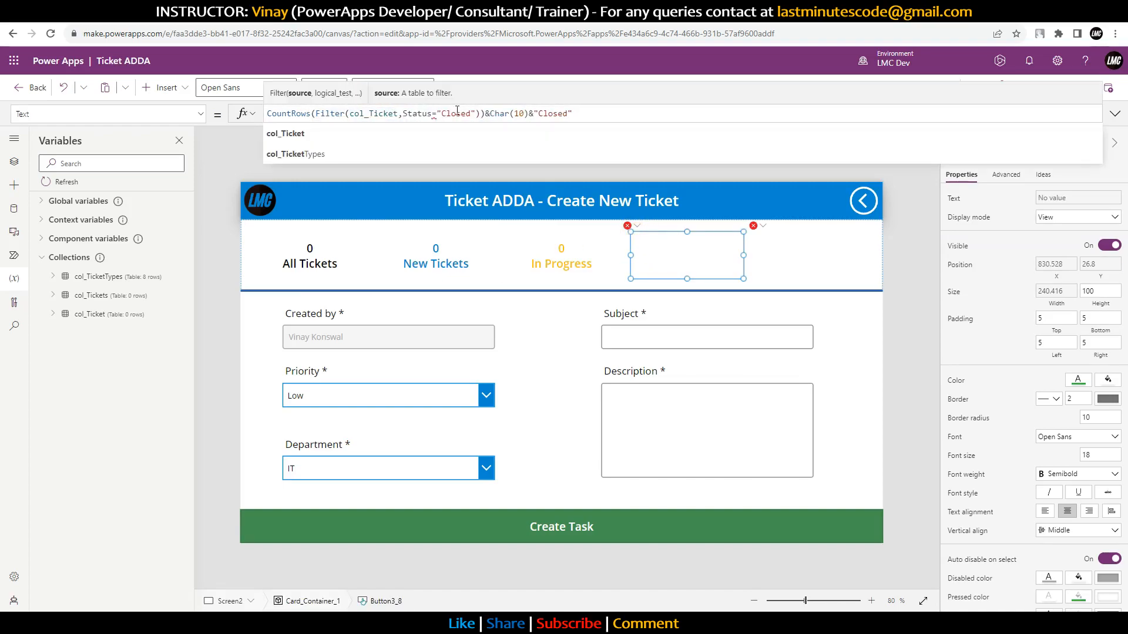
{"action": "left_click_drag", "start_coordinate": [476, 113], "coordinate": [433, 116]}
{"action": "left_click", "coordinate": [435, 117]}
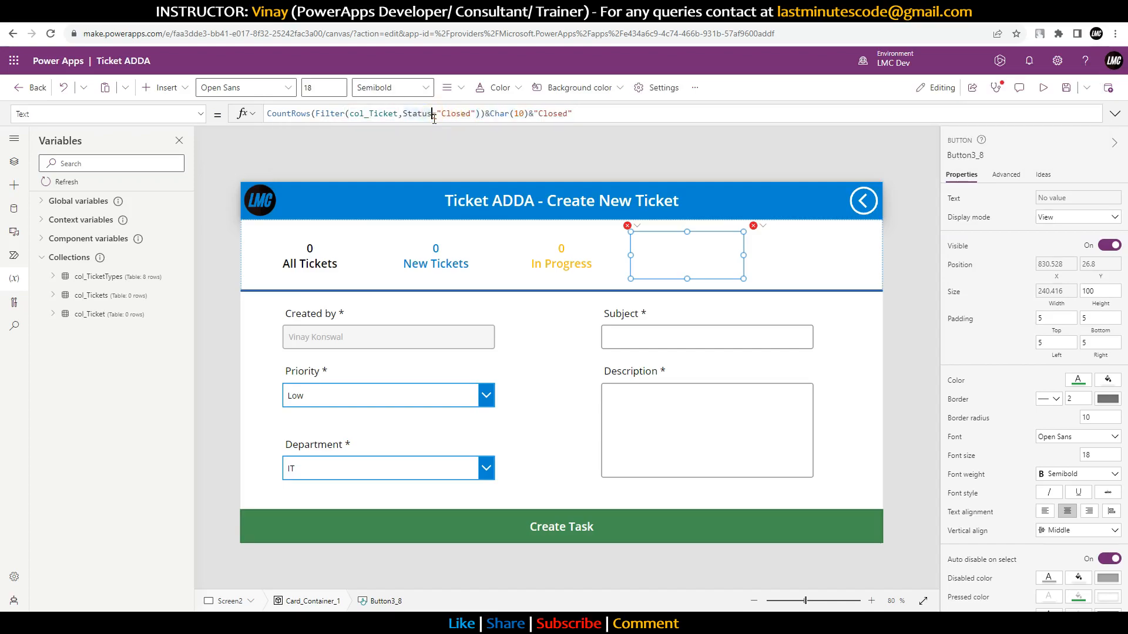
{"action": "type", "text": ".Val"}
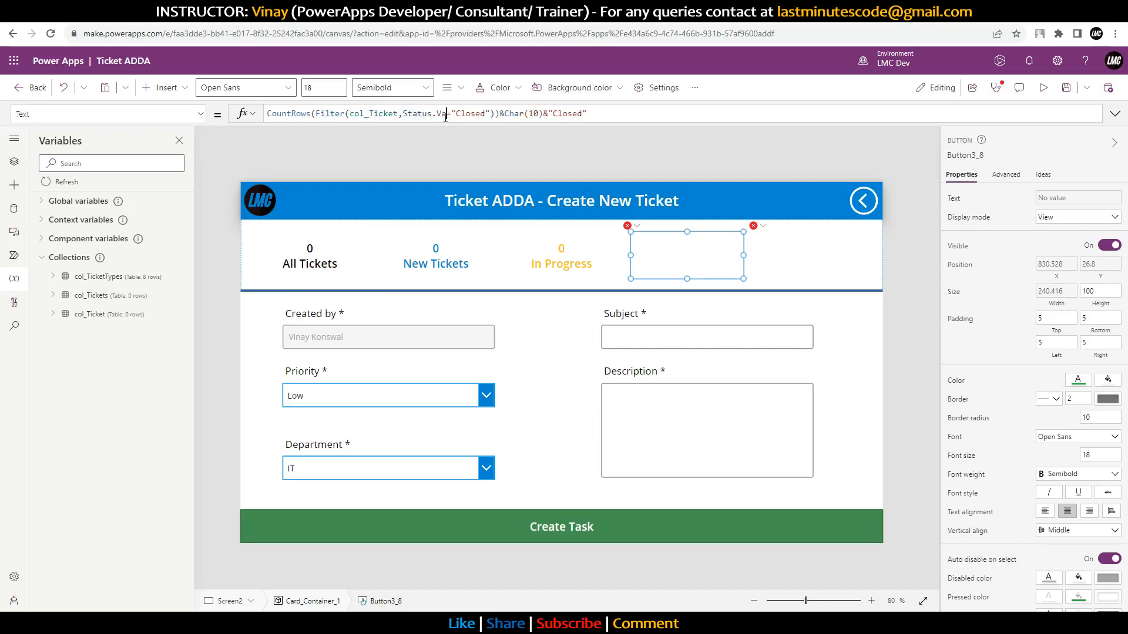
{"action": "type", "text": "ue"}
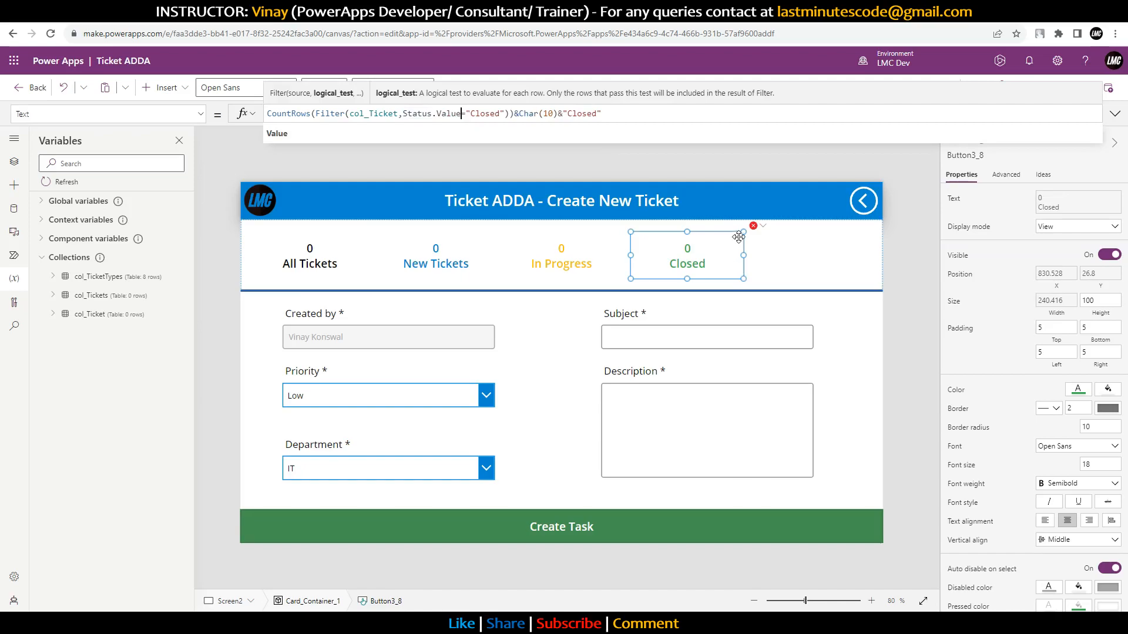
{"action": "left_click", "coordinate": [762, 228]}
{"action": "left_click", "coordinate": [768, 244]}
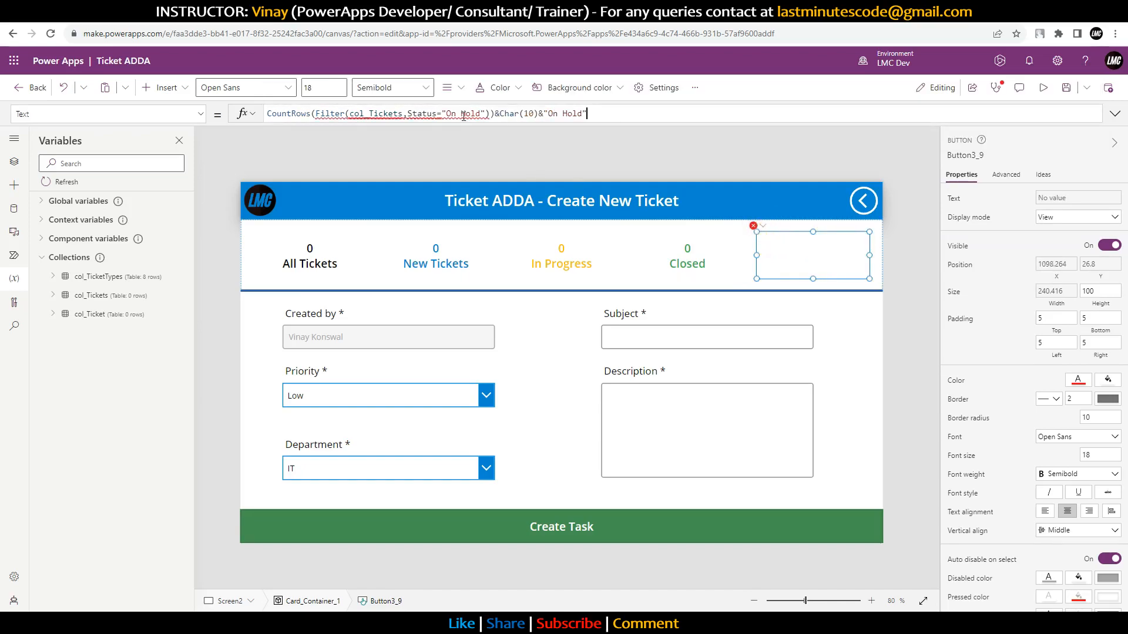
{"action": "left_click", "coordinate": [438, 113]}
{"action": "type", "text": ".Val"}
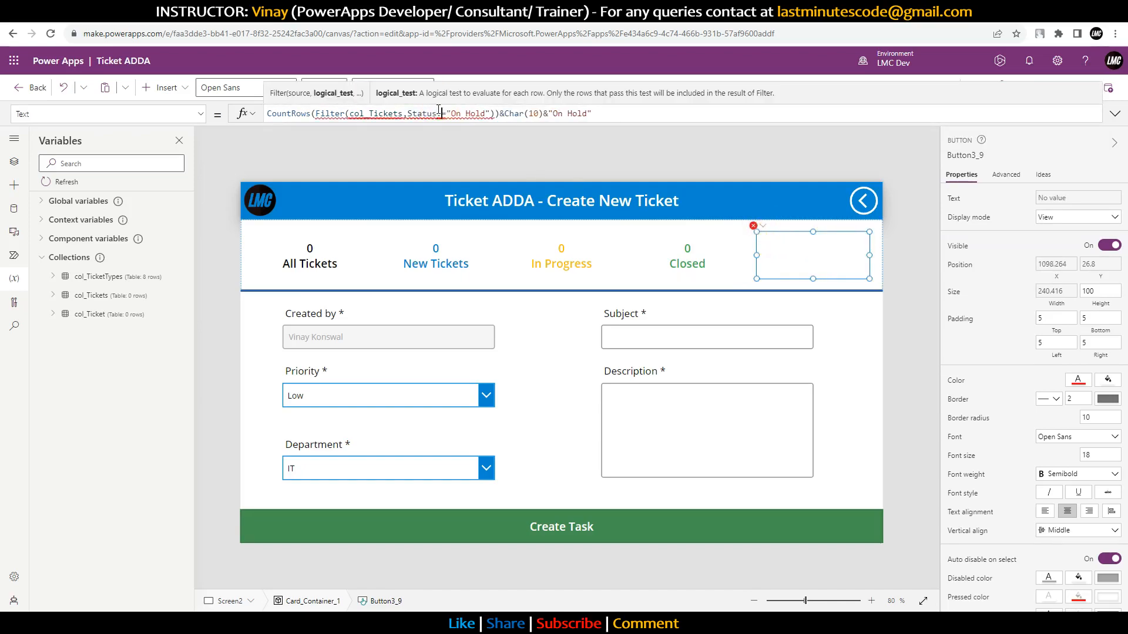
{"action": "type", "text": "ue"}
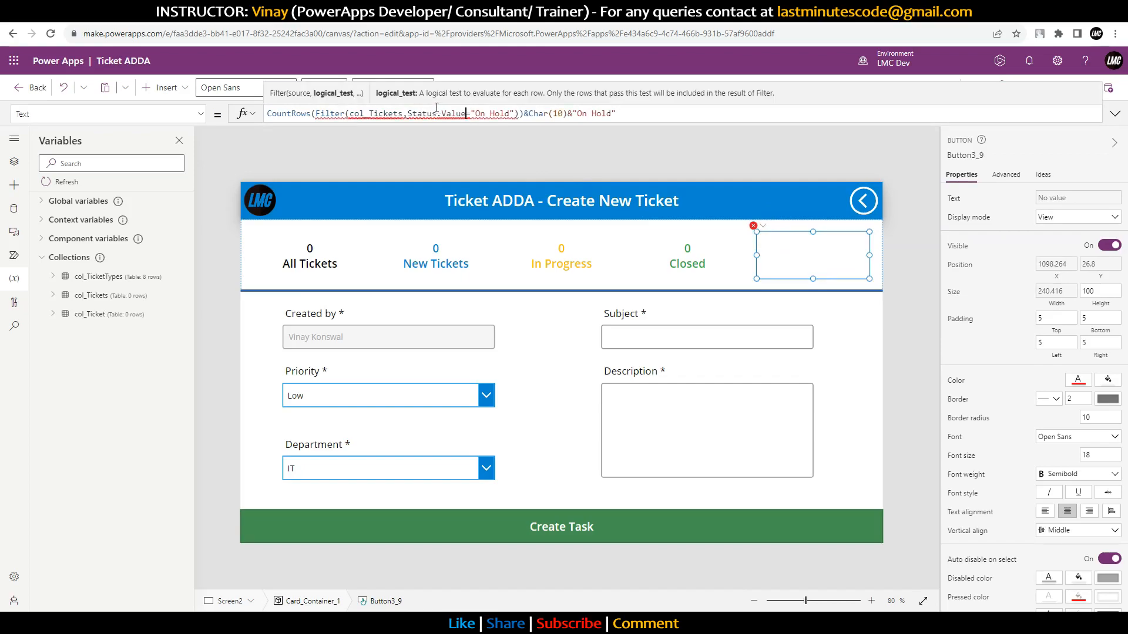
{"action": "left_click", "coordinate": [403, 114]}
{"action": "key", "text": "BackSpace"}
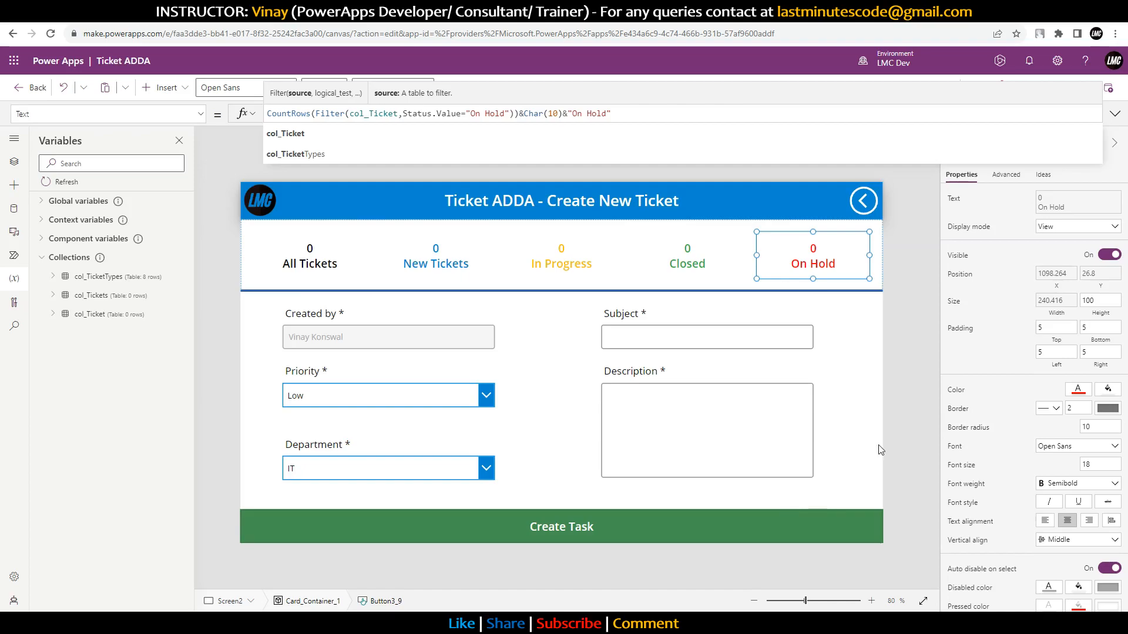
{"action": "left_click", "coordinate": [682, 532]}
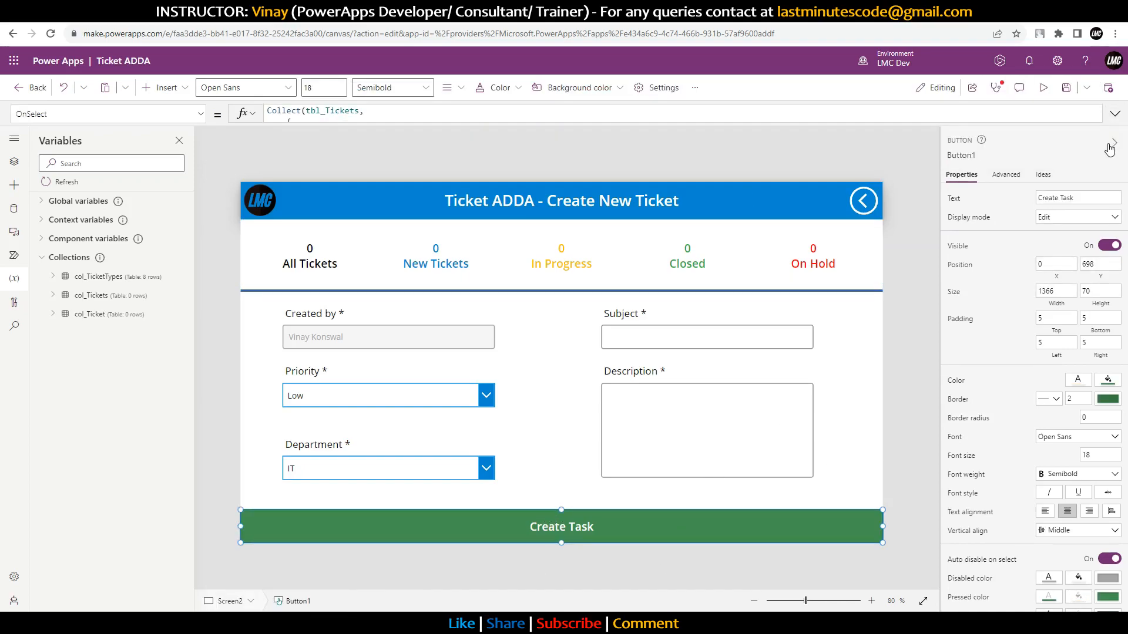
Step: Add ClearCollect(col_Ticket,tbl_Tickets); after the Collect block in the Create Task OnSelect
{"action": "left_click", "coordinate": [1115, 113]}
{"action": "left_click_drag", "start_coordinate": [269, 112], "coordinate": [298, 238]}
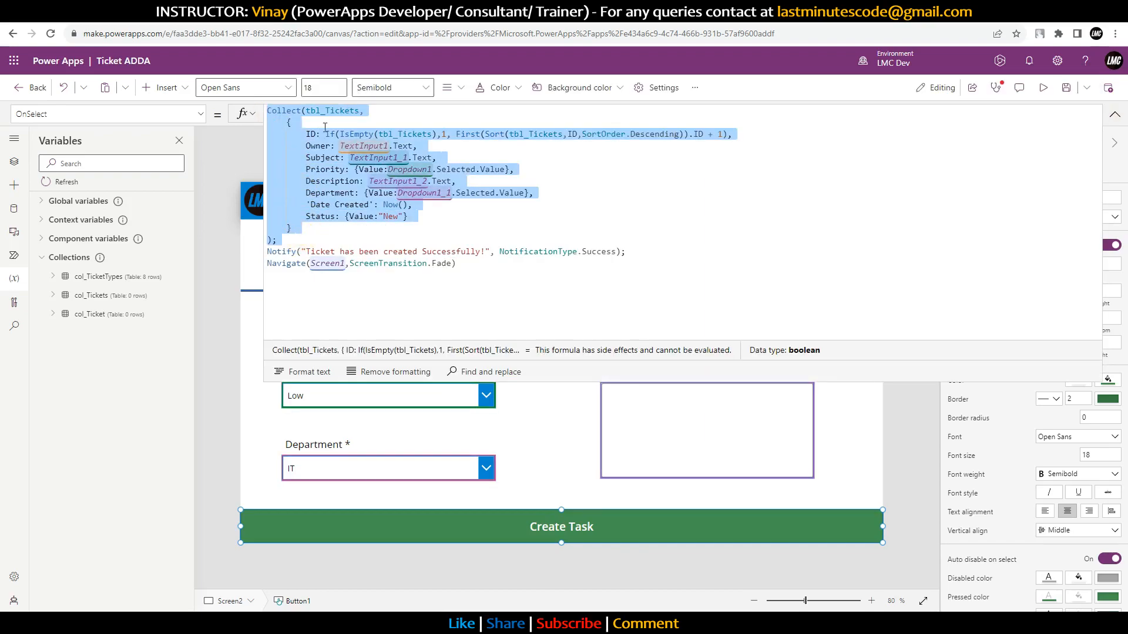
{"action": "left_click", "coordinate": [303, 239]}
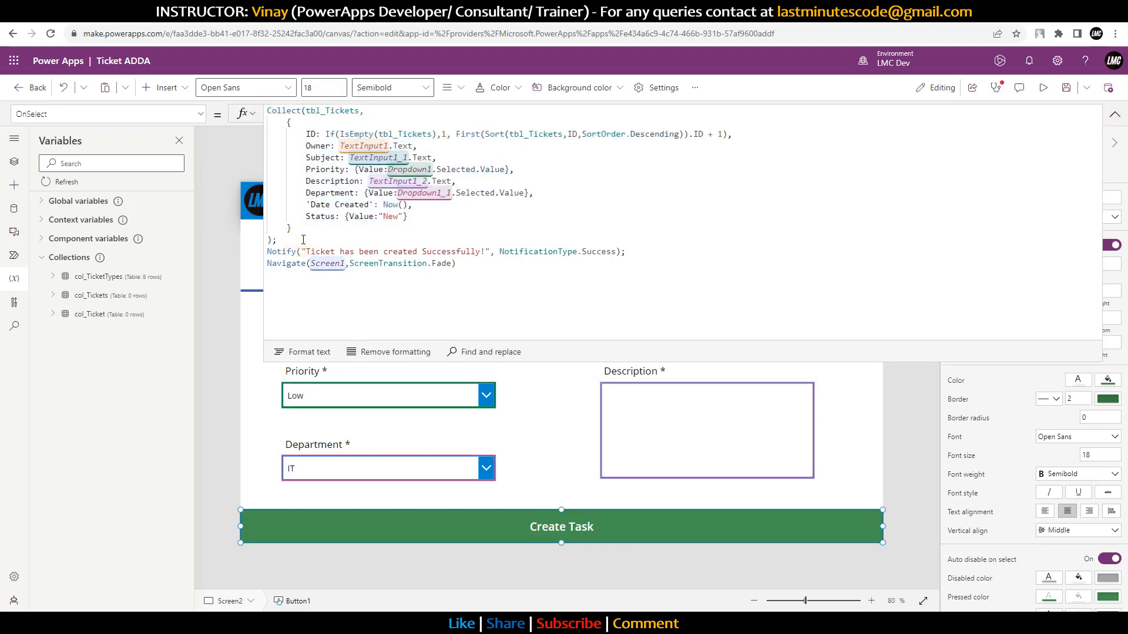
{"action": "key", "text": "Return"}
{"action": "type", "text": "ClearCollect"}
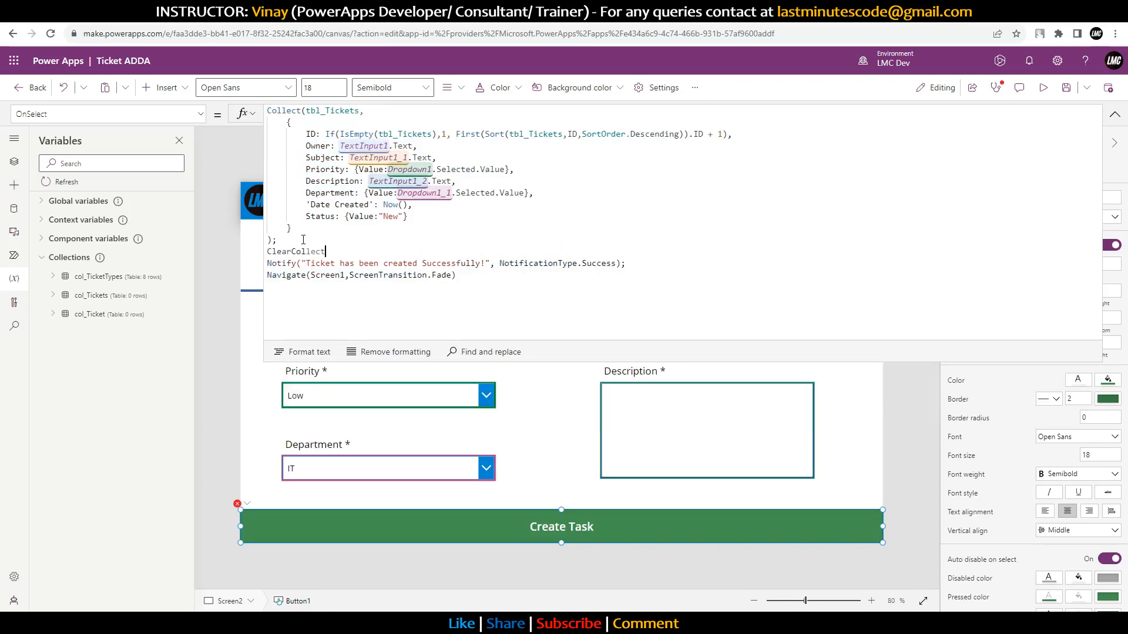
{"action": "type", "text": "(colTi"}
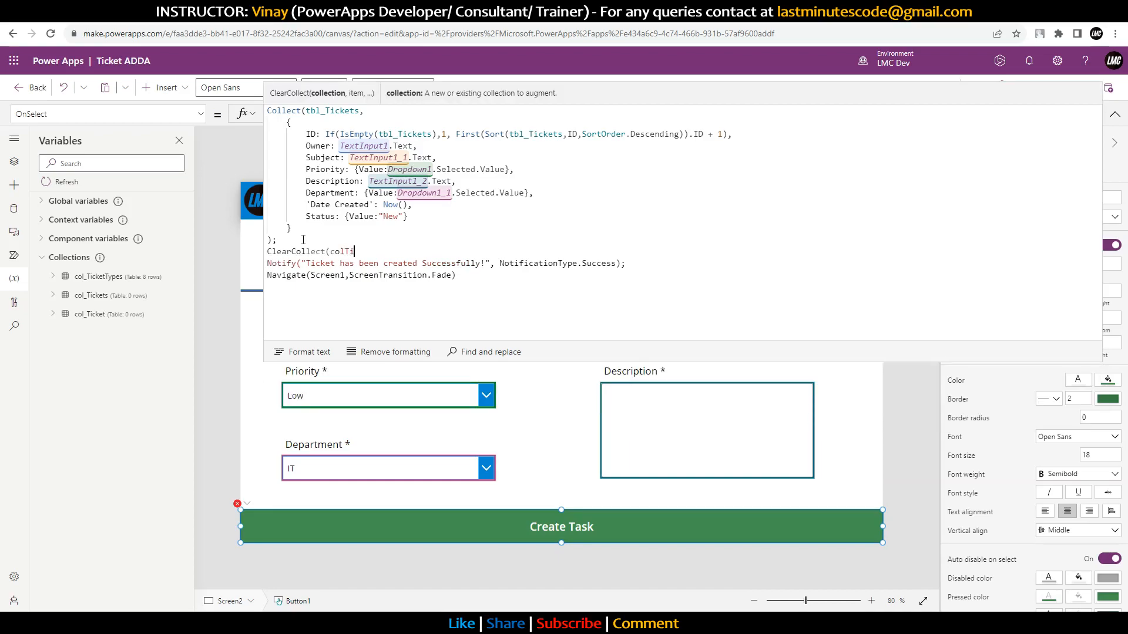
{"action": "type", "text": "cket"}
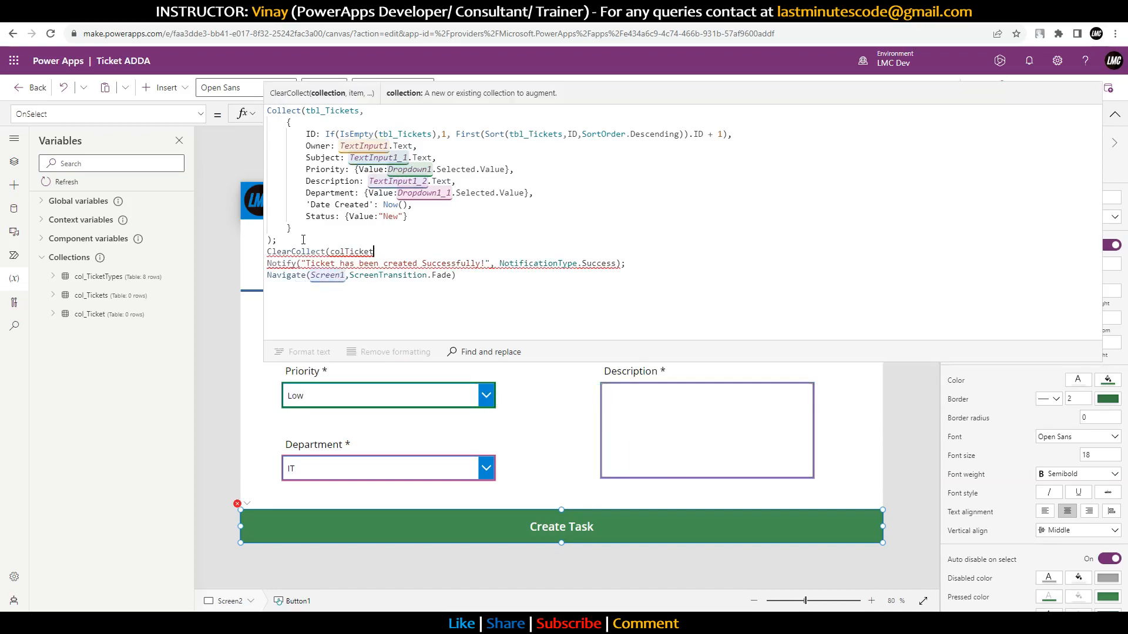
{"action": "key", "text": "Left"}
{"action": "key", "text": "Left"}
{"action": "key", "text": "Left"}
{"action": "key", "text": "Left"}
{"action": "type", "text": "_"}
{"action": "key", "text": "Right"}
{"action": "key", "text": "Right"}
{"action": "key", "text": "Right"}
{"action": "key", "text": "Right"}
{"action": "key", "text": "Right"}
{"action": "key", "text": "Right"}
{"action": "key", "text": "Right"}
{"action": "key", "text": "Right"}
{"action": "key", "text": "Right"}
{"action": "key", "text": "Left"}
{"action": "key", "text": "Left"}
{"action": "key", "text": "Left"}
{"action": "type", "text": ","}
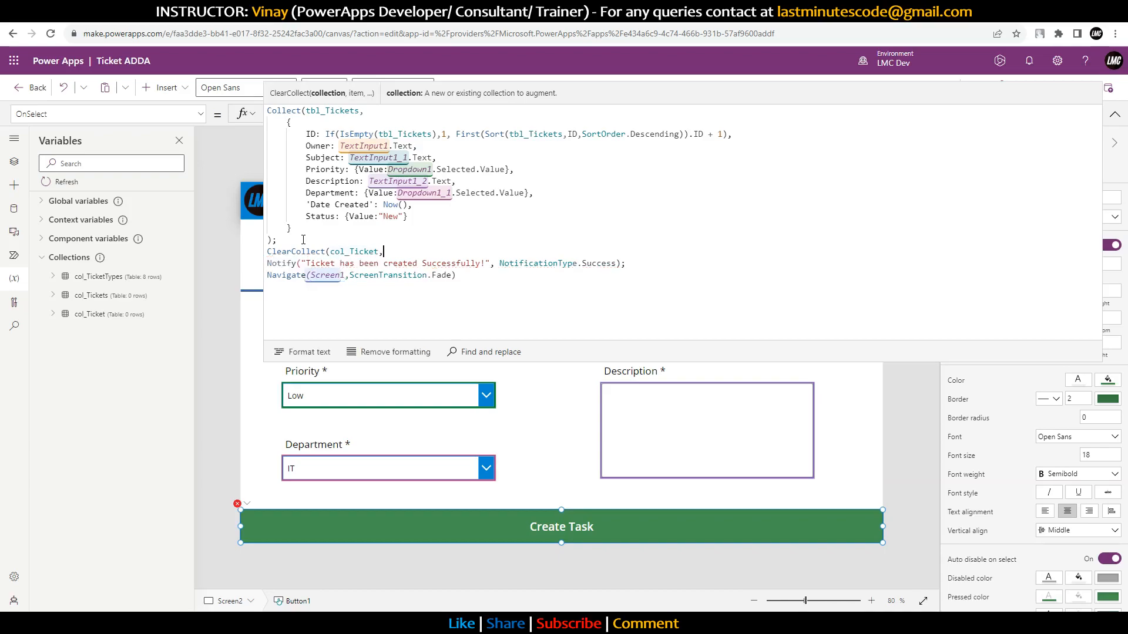
{"action": "type", "text": "tbl_Tickets"}
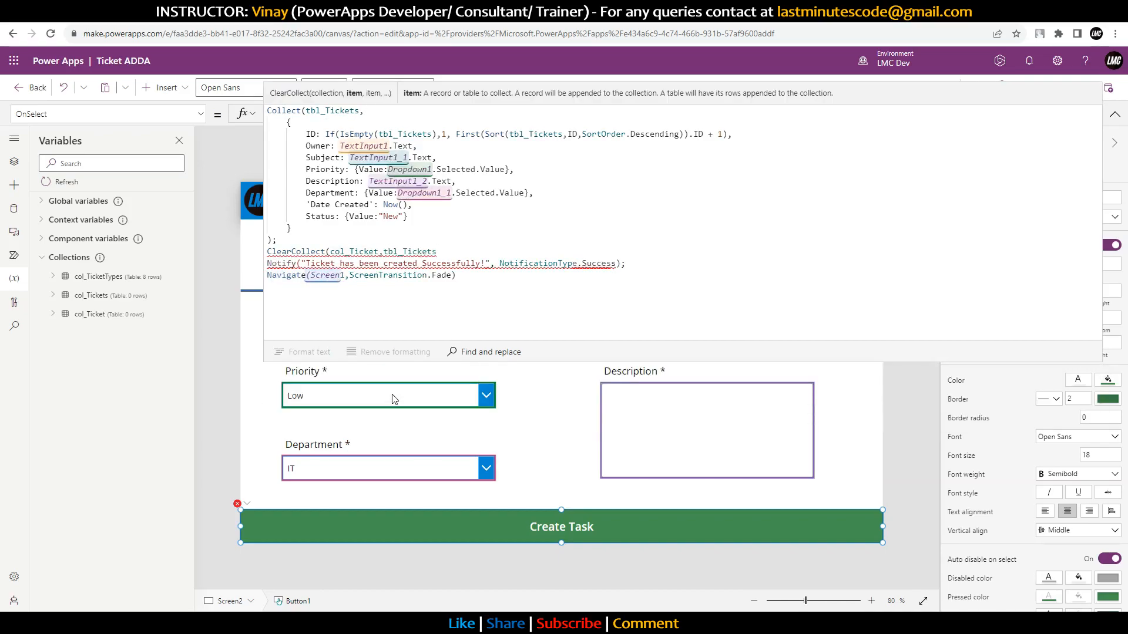
{"action": "type", "text": ");"}
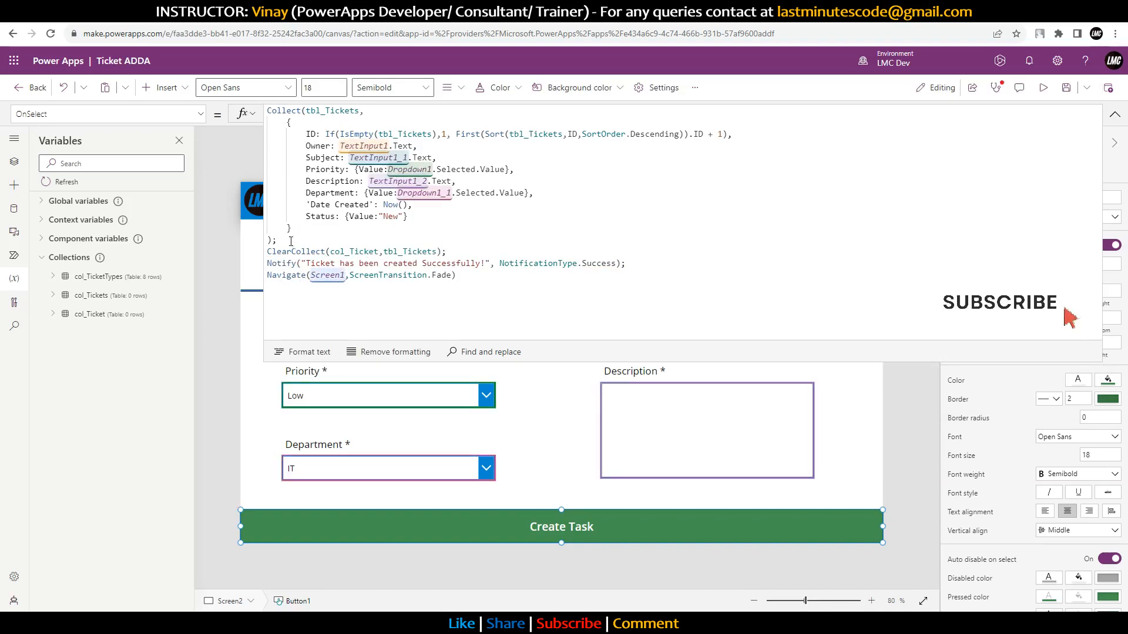
Step: Check the new ClearCollect line, then run the app in preview
{"action": "left_click_drag", "start_coordinate": [287, 240], "coordinate": [263, 122]}
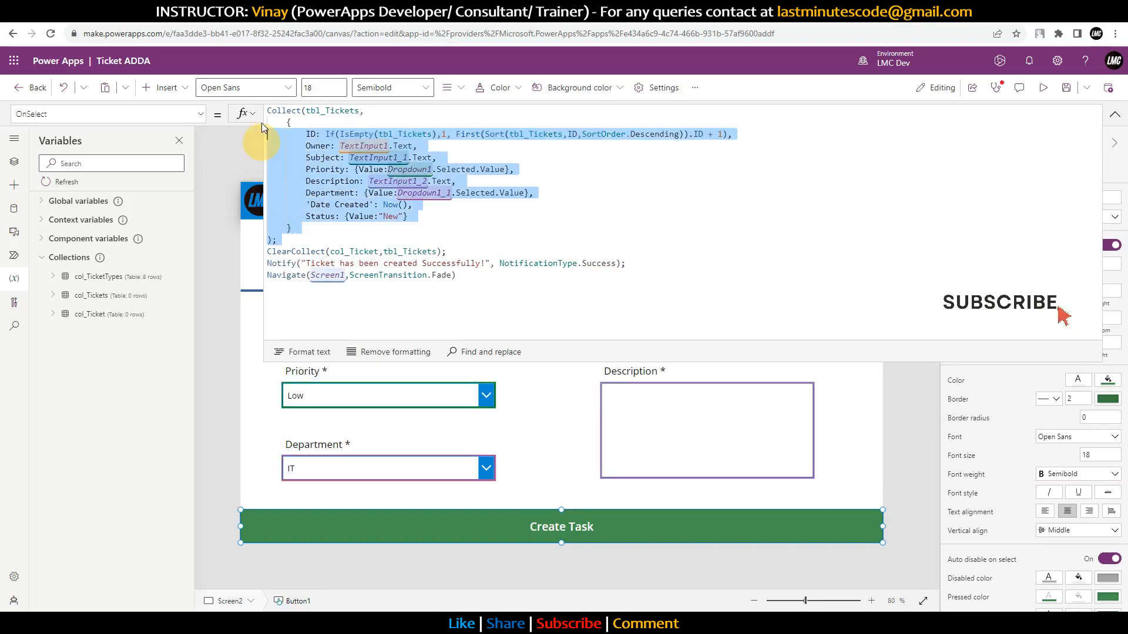
{"action": "left_click", "coordinate": [447, 251]}
{"action": "left_click", "coordinate": [267, 252], "text": "shift"}
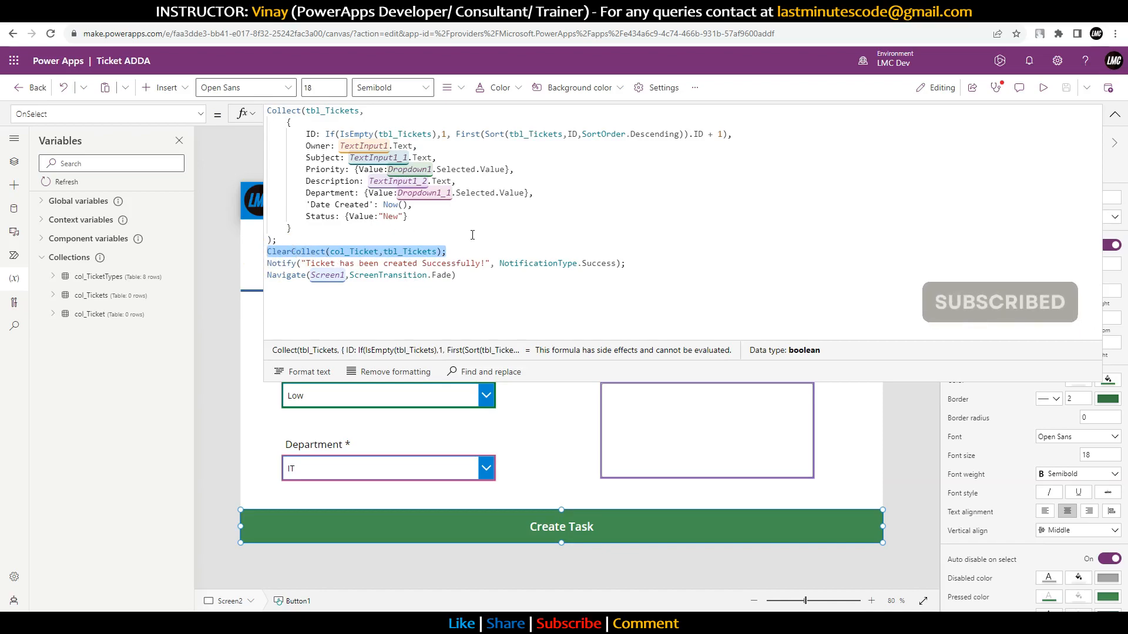
{"action": "left_click", "coordinate": [1117, 120]}
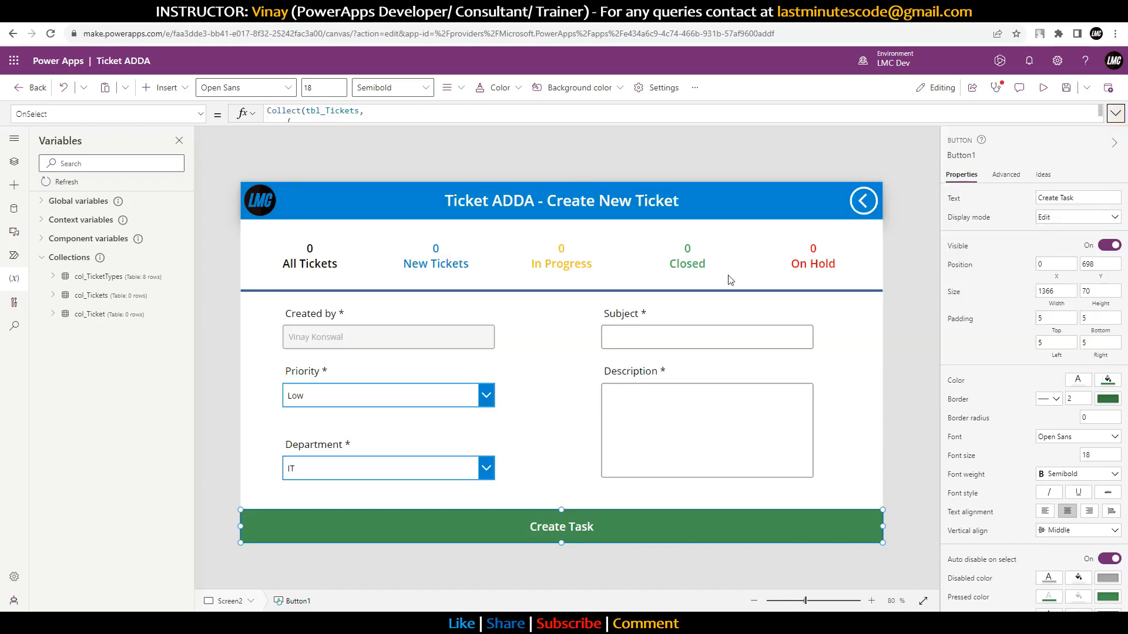
{"action": "left_click", "coordinate": [1041, 92]}
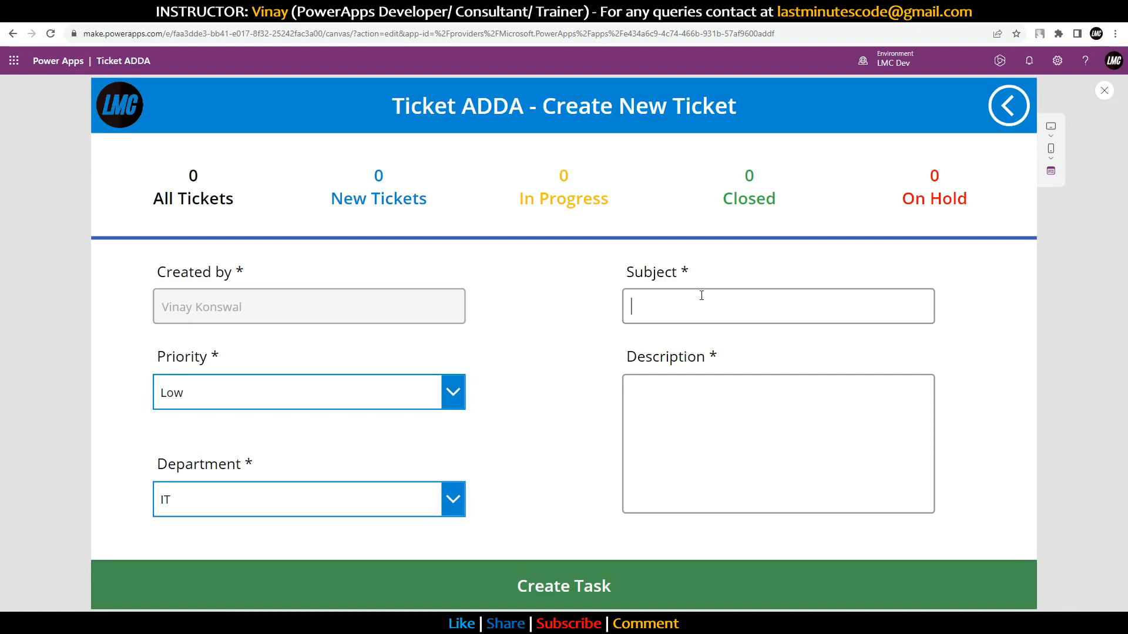
Step: Fill the ticket form: Subject 'Wifi Issue', Medium priority, description 'I am facing wifi issue from past 2 days'
{"action": "type", "text": "Wifi Is"}
{"action": "left_click", "coordinate": [245, 399]}
{"action": "left_click", "coordinate": [221, 460]}
{"action": "left_click", "coordinate": [762, 403]}
{"action": "type", "text": "I am facing wifi issue from past 2 daty"}
{"action": "key", "text": "BackSpace"}
{"action": "key", "text": "BackSpace"}
{"action": "type", "text": "ys"}
Step: Submit the ticket twice with Create Task, dismissing the Collect network errors each time
{"action": "left_click", "coordinate": [604, 594]}
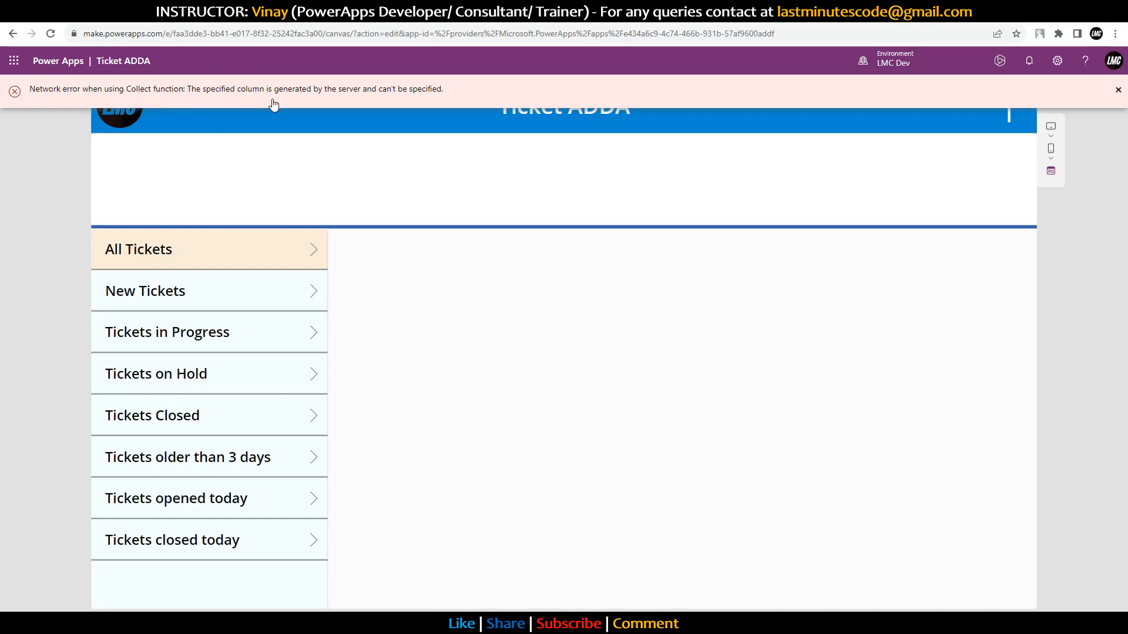
{"action": "left_click", "coordinate": [1119, 90]}
{"action": "left_click", "coordinate": [1119, 91]}
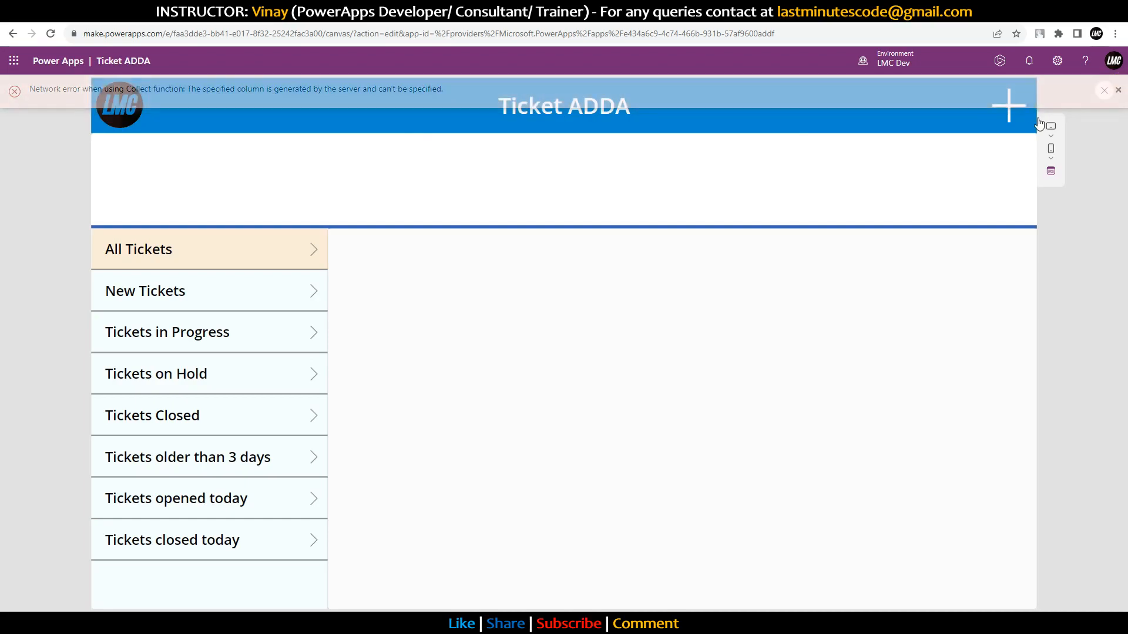
{"action": "left_click", "coordinate": [1016, 124]}
{"action": "left_click", "coordinate": [634, 586]}
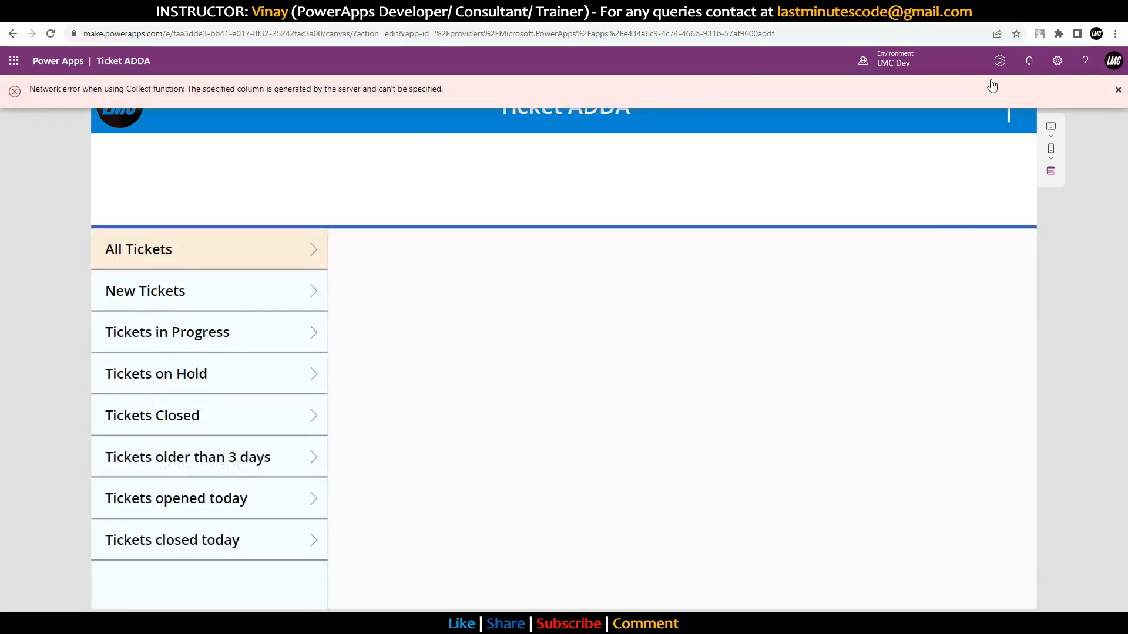
{"action": "left_click", "coordinate": [1118, 92]}
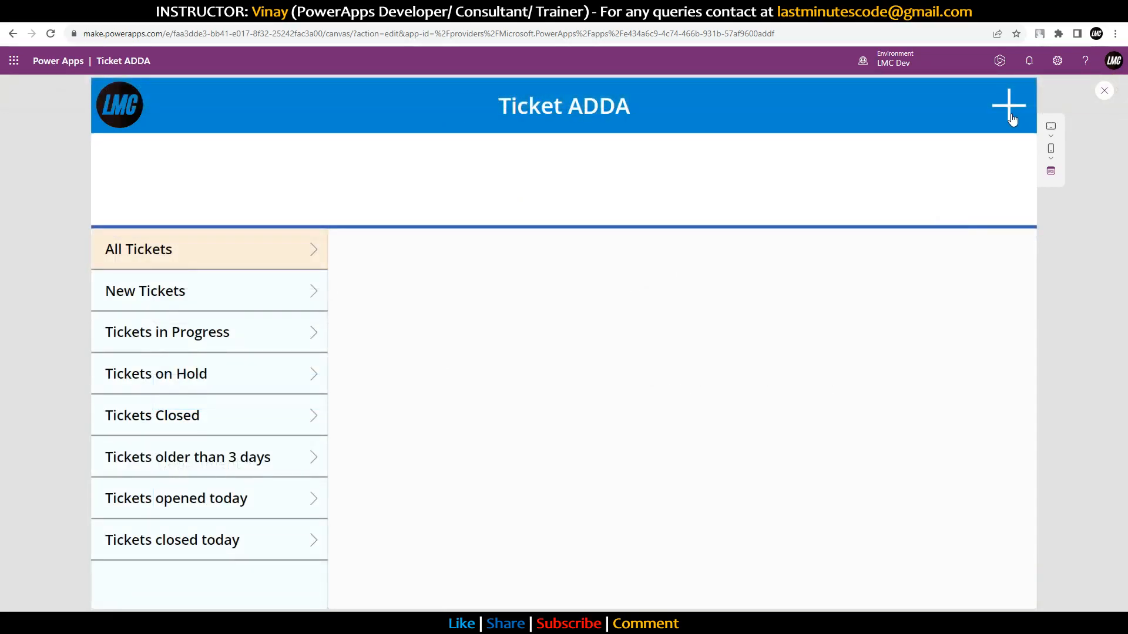
{"action": "left_click", "coordinate": [1013, 119]}
Step: Replace Collect with Patch in the Create Task button's OnSelect formula and preview again
{"action": "left_click", "coordinate": [1104, 91]}
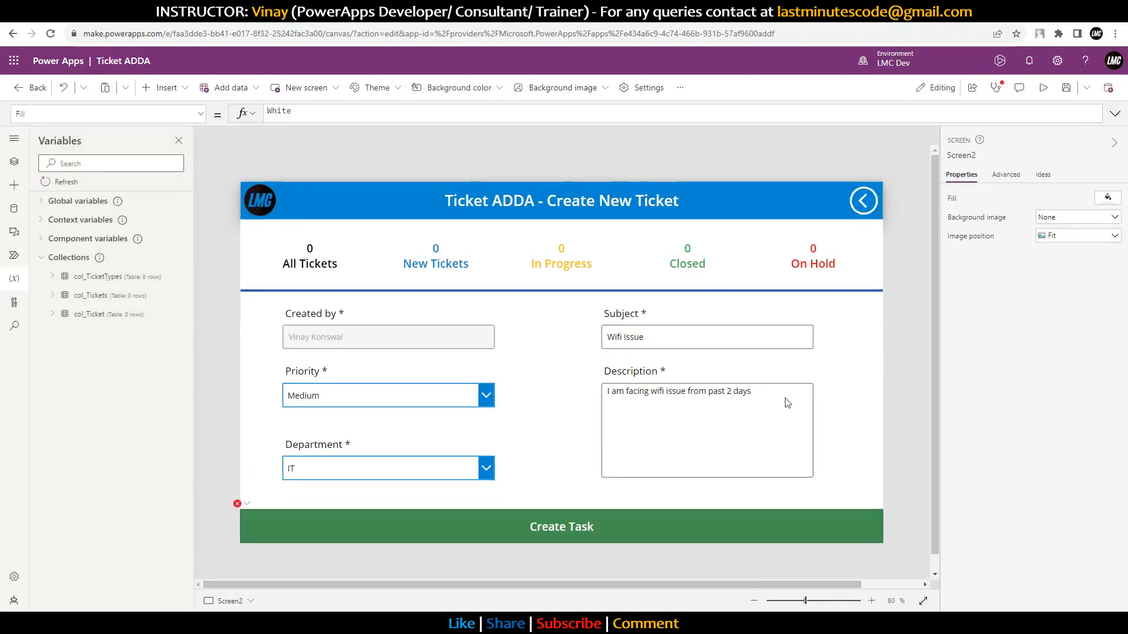
{"action": "left_click", "coordinate": [630, 524]}
{"action": "left_click", "coordinate": [1114, 114]}
{"action": "left_click", "coordinate": [481, 237]}
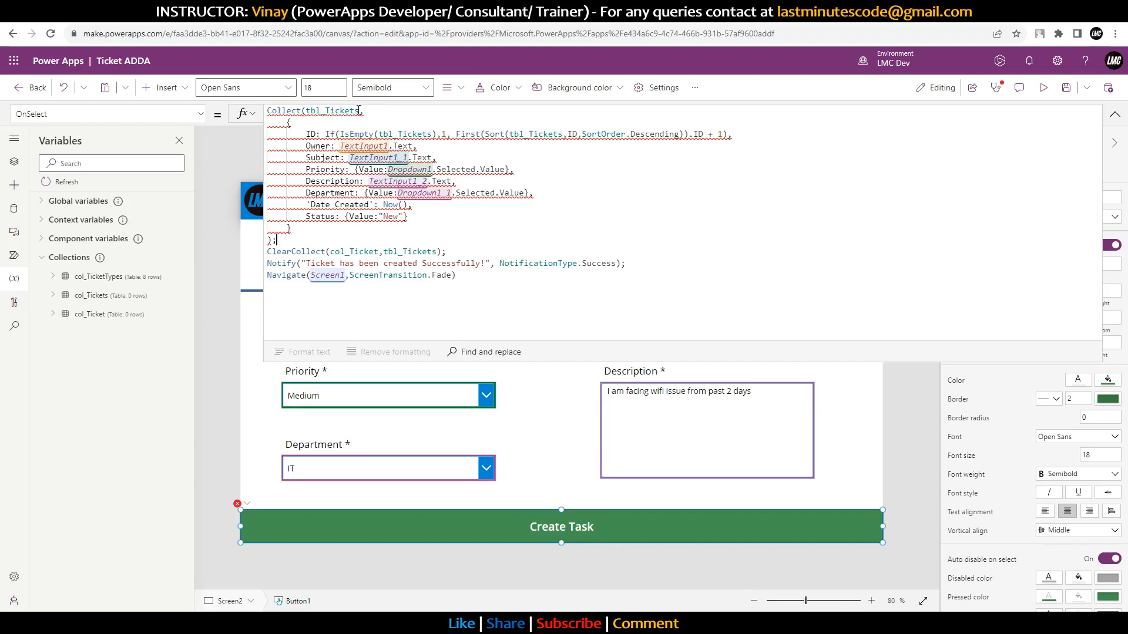
{"action": "left_click", "coordinate": [369, 109]}
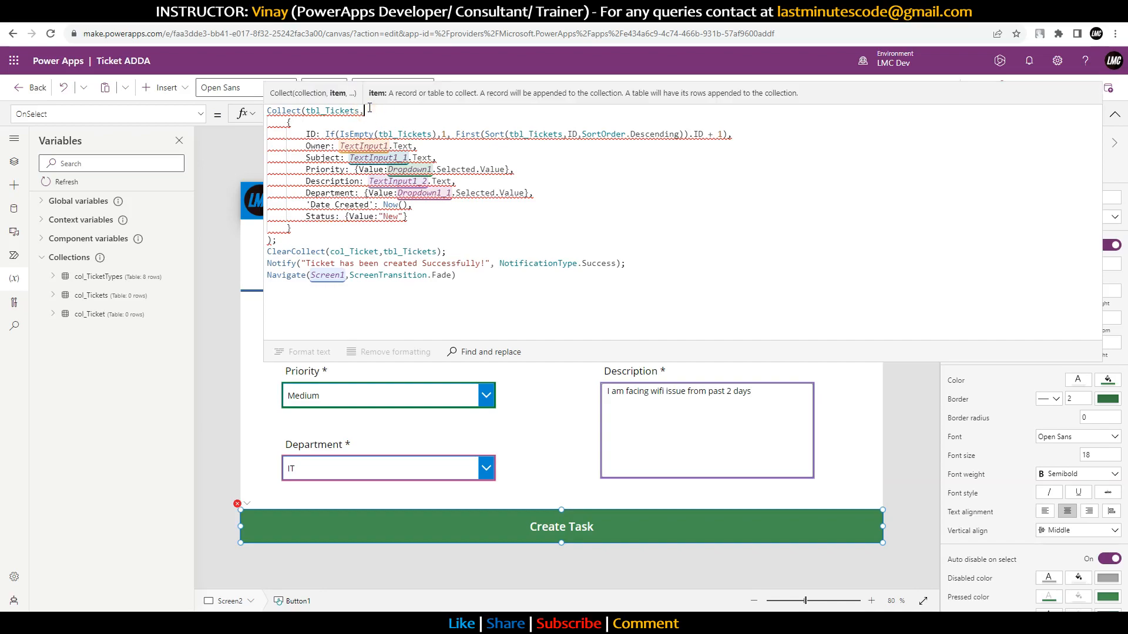
{"action": "double_click", "coordinate": [294, 110]}
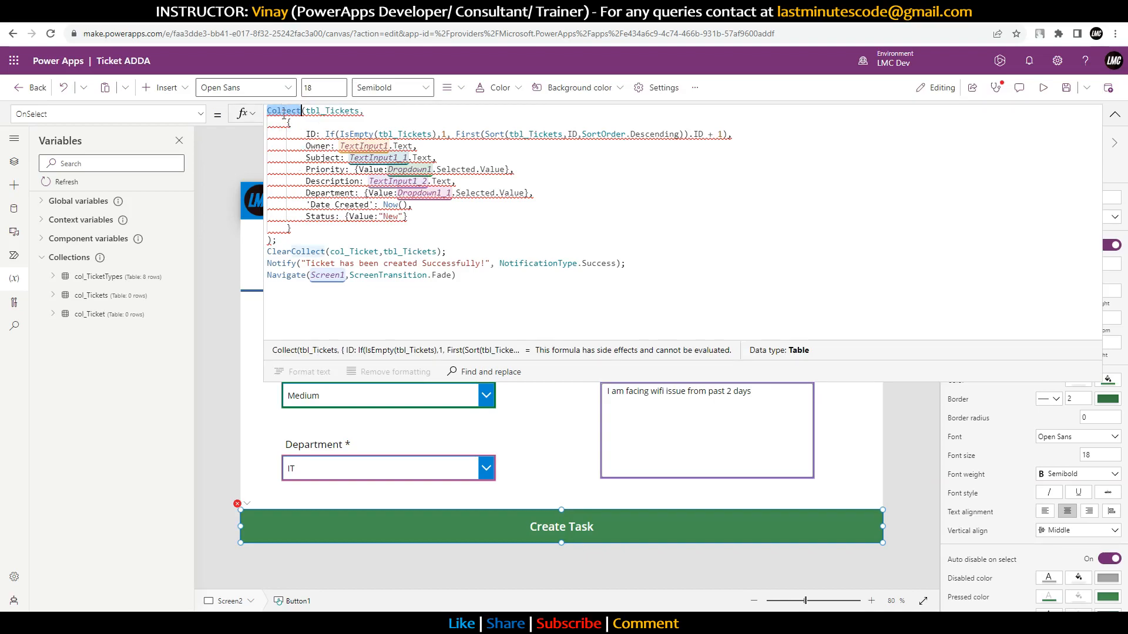
{"action": "type", "text": "Patc"}
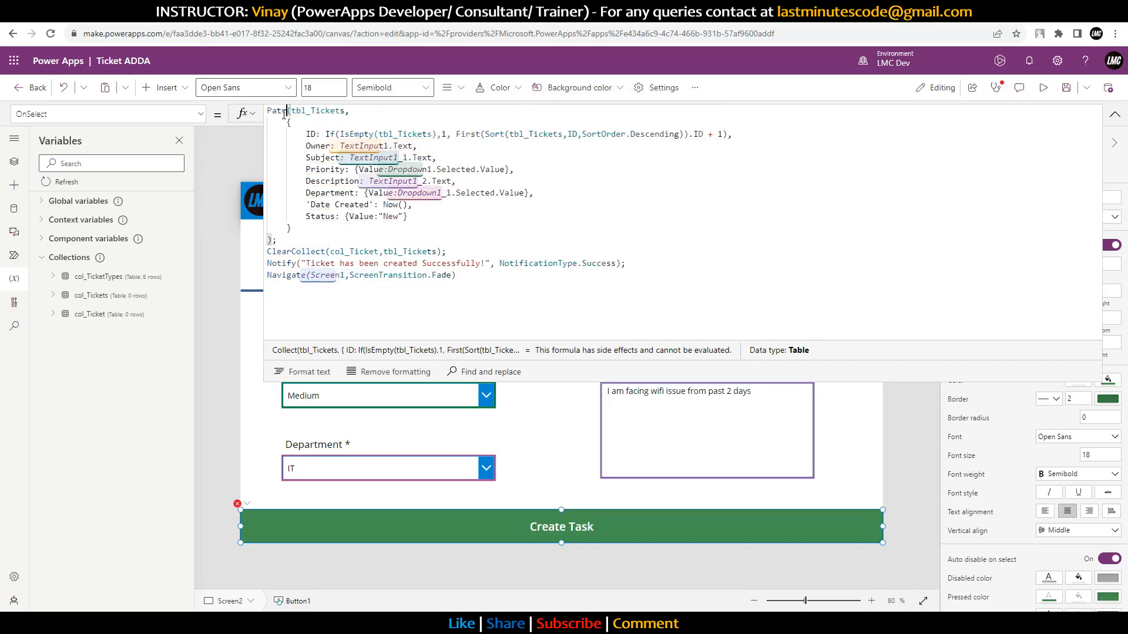
{"action": "type", "text": "h"}
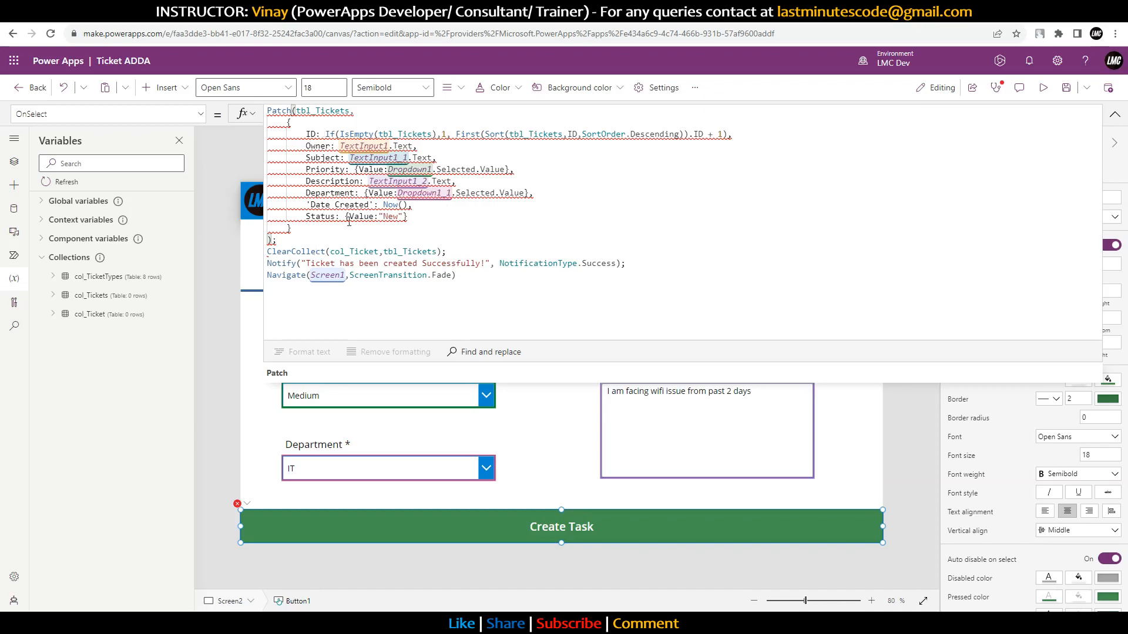
{"action": "left_click", "coordinate": [1114, 114]}
{"action": "left_click", "coordinate": [1044, 88]}
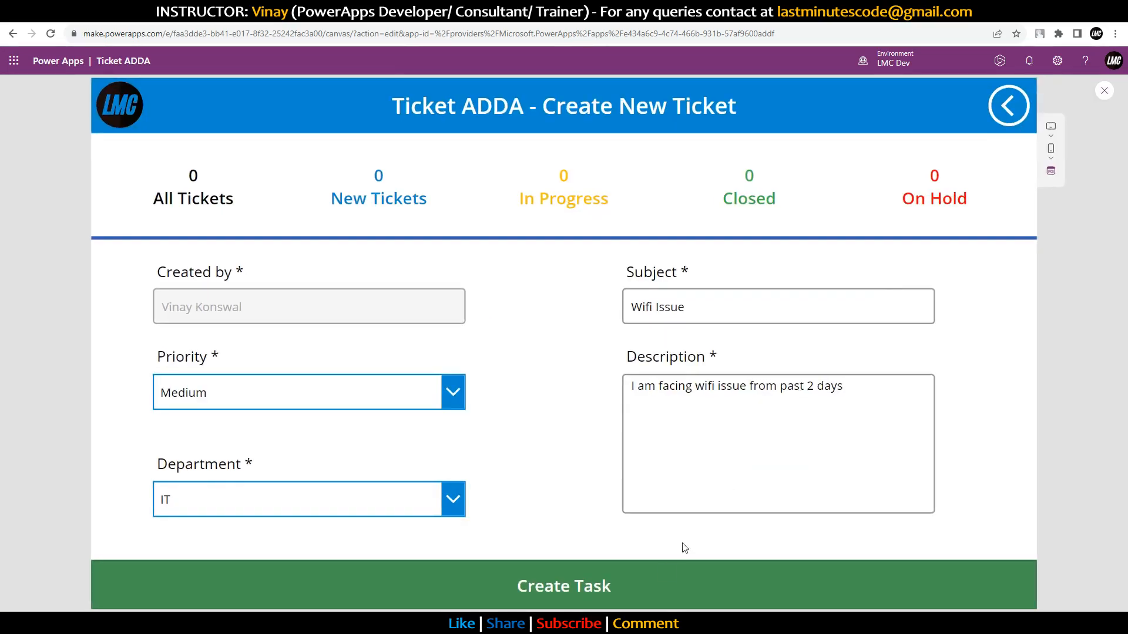
Step: Submit the ticket with the Patch version, dismiss the record-not-found error, and exit preview
{"action": "left_click", "coordinate": [652, 573]}
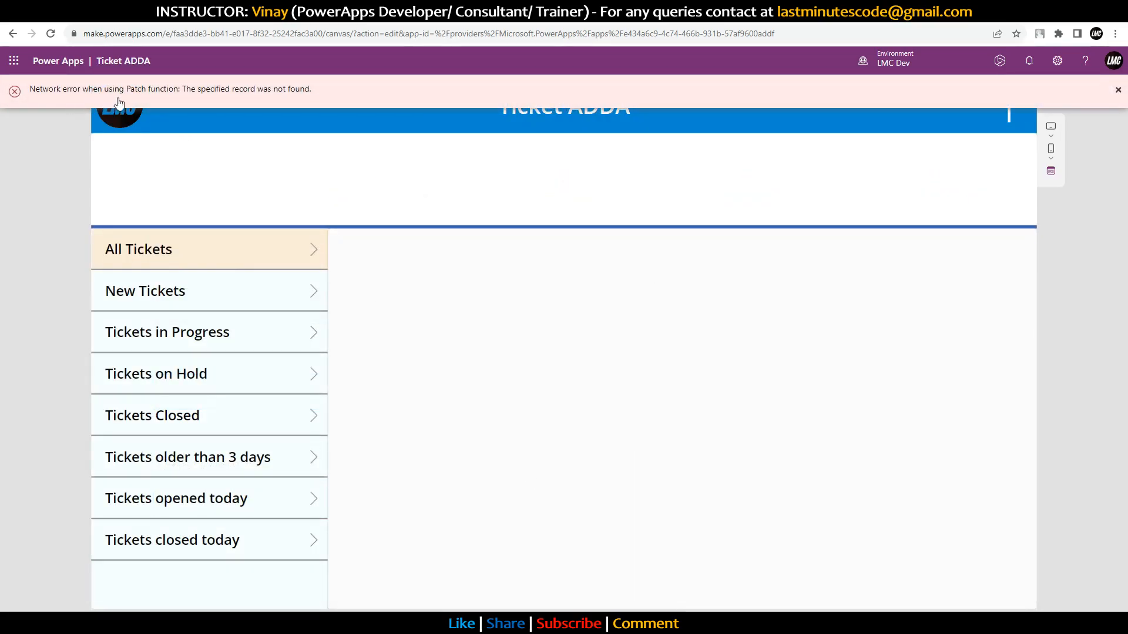
{"action": "left_click", "coordinate": [1118, 94]}
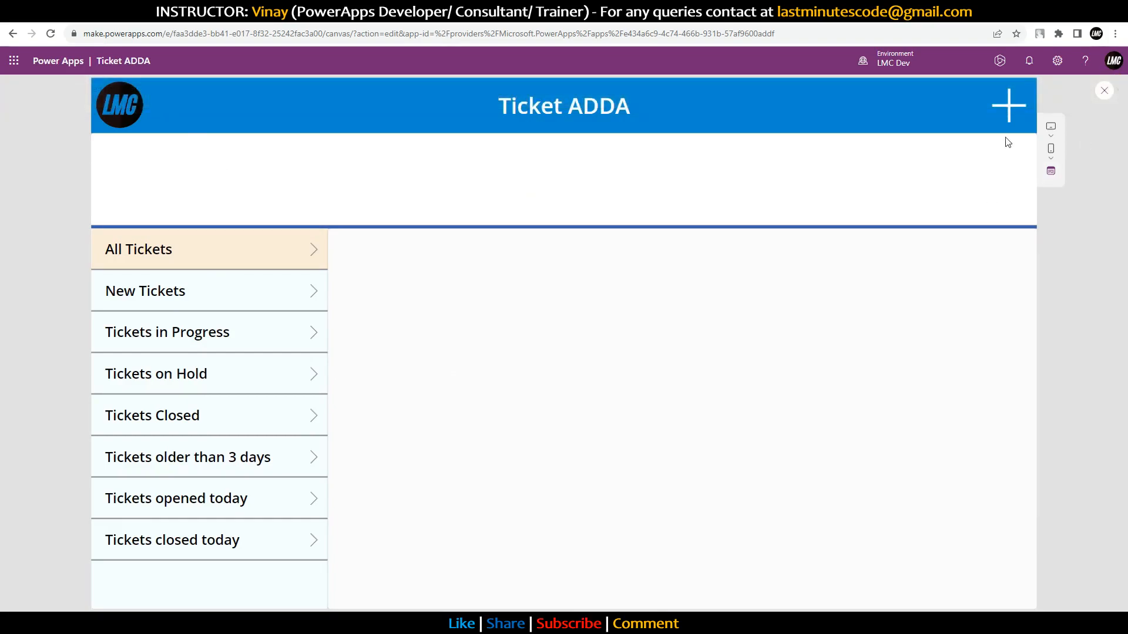
{"action": "left_click", "coordinate": [1008, 114]}
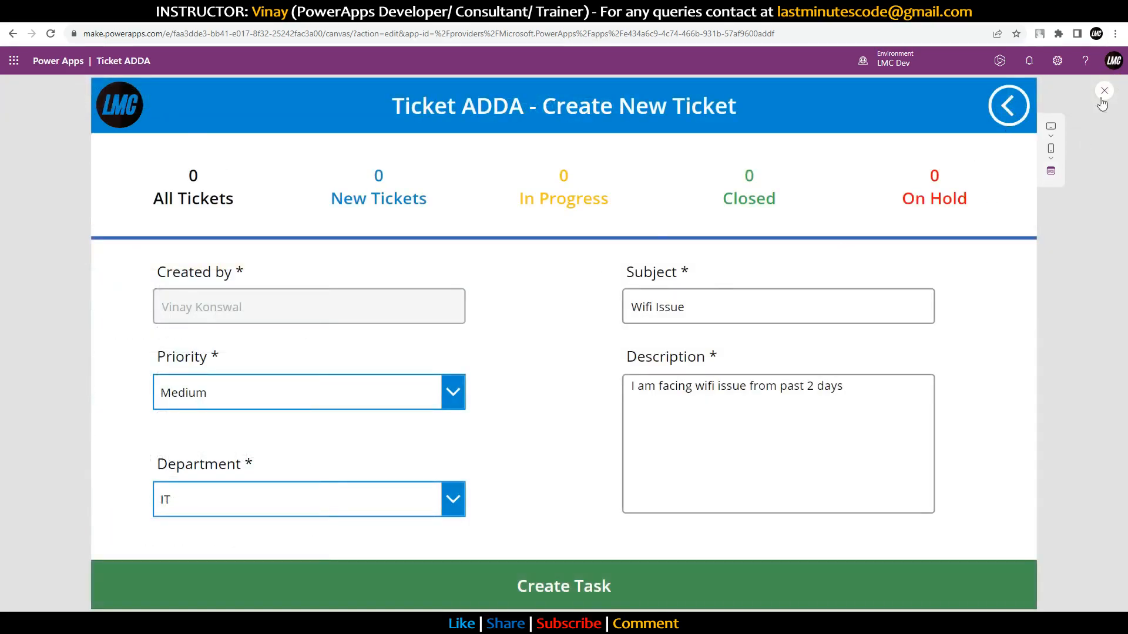
{"action": "left_click", "coordinate": [1104, 91]}
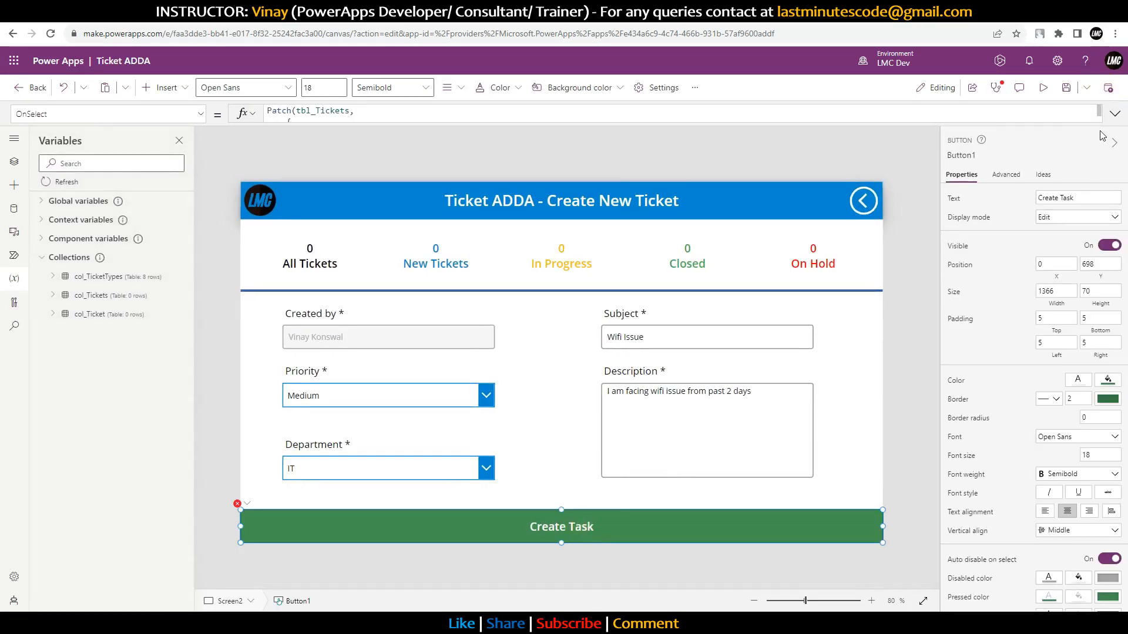
Step: Insert Defaults(tbl_Tickets), as the Patch call's base record argument
{"action": "left_click", "coordinate": [1113, 113]}
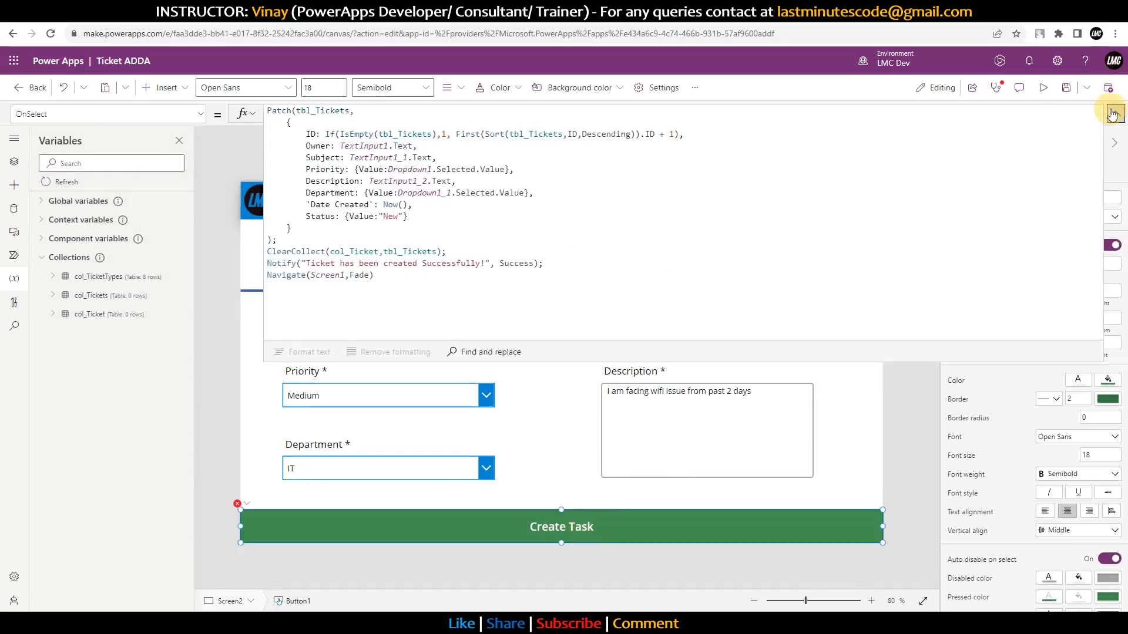
{"action": "left_click", "coordinate": [365, 112]}
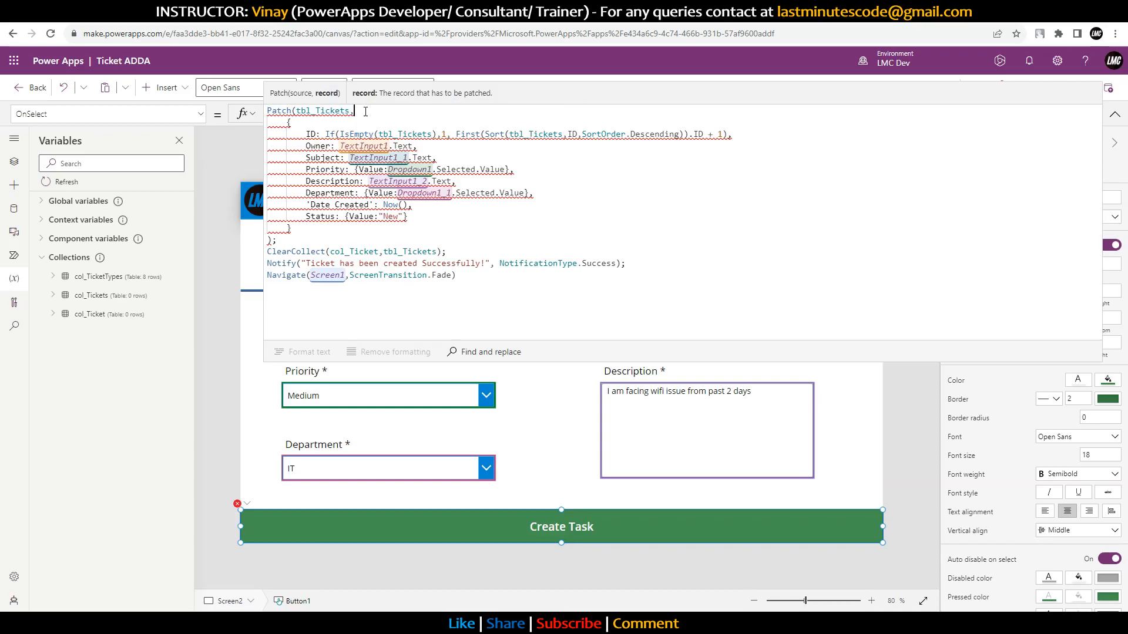
{"action": "type", "text": "Defaults"}
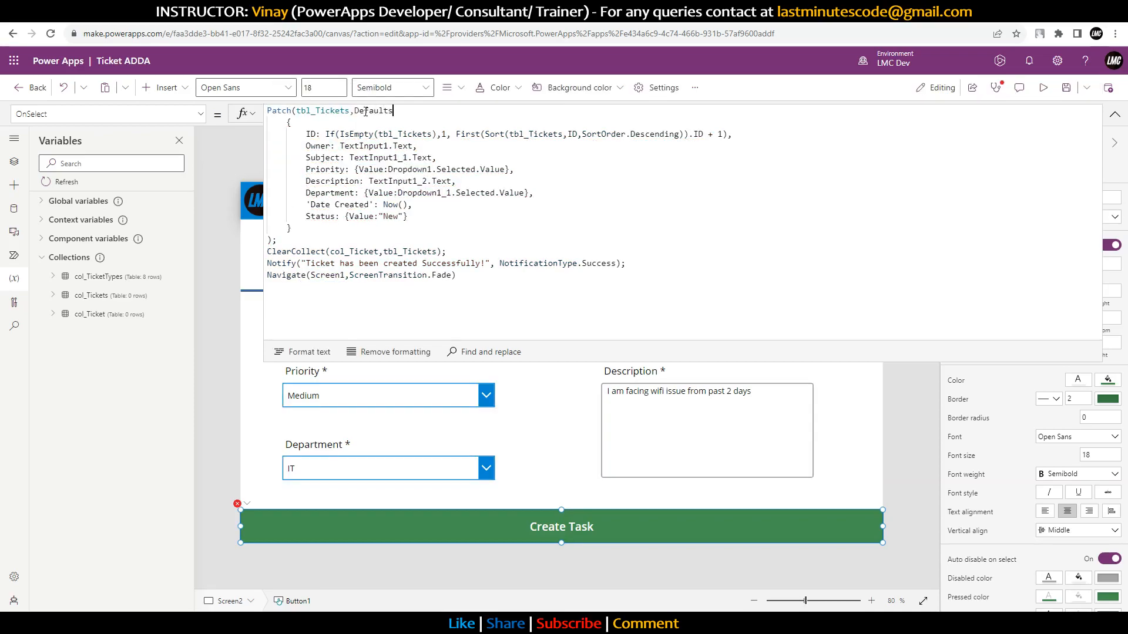
{"action": "type", "text": "(tbl_"}
{"action": "key", "text": "Tab"}
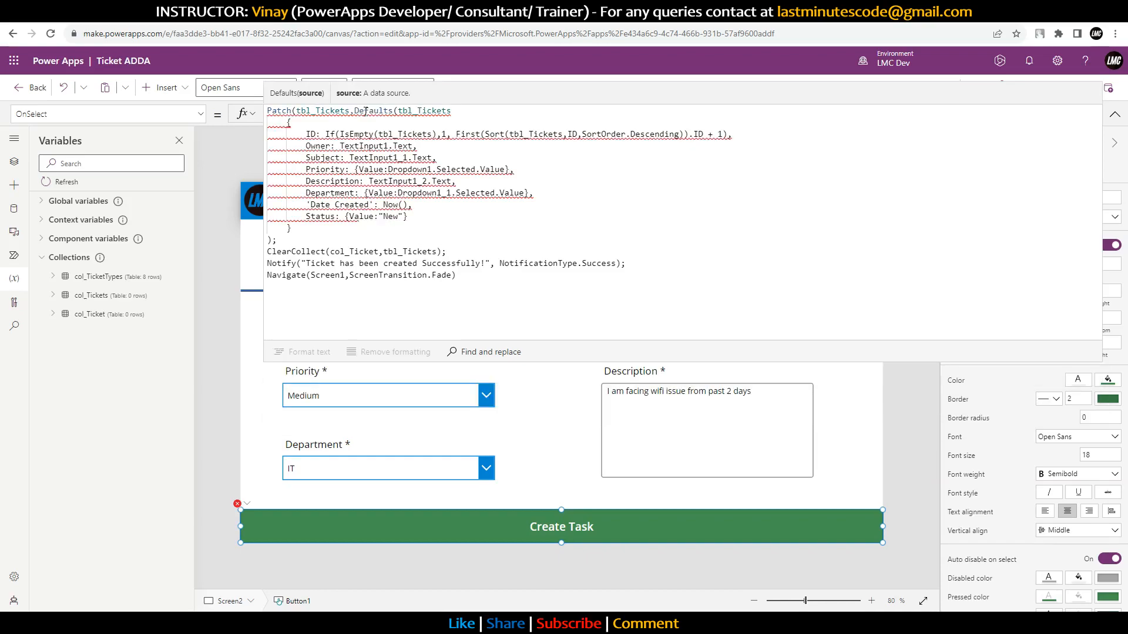
{"action": "type", "text": "),"}
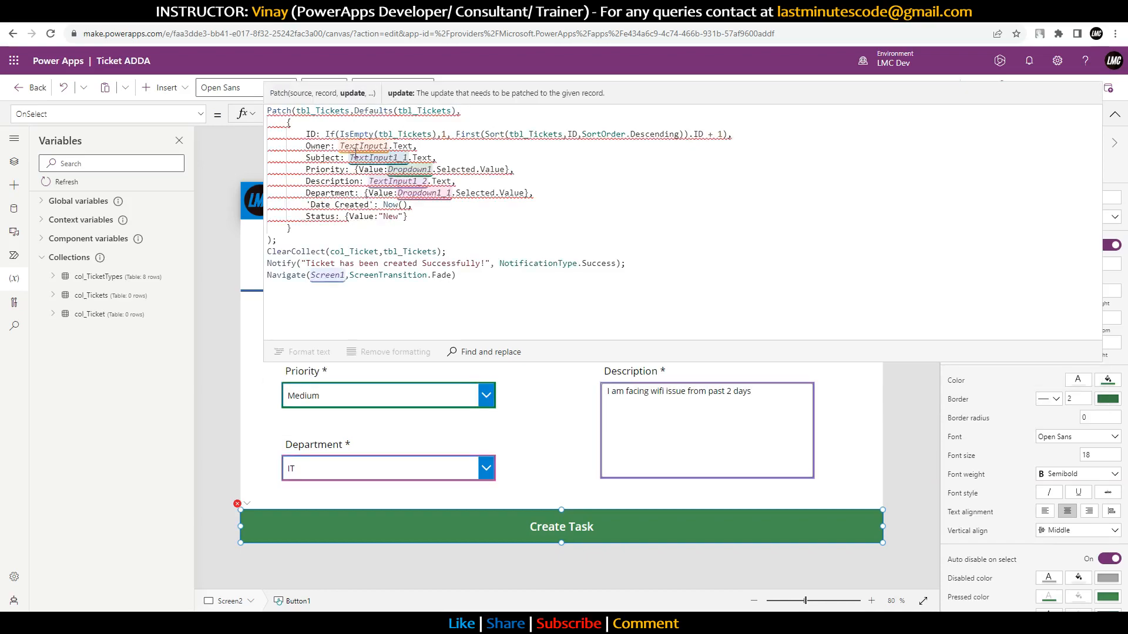
Step: Cut and paste the Patch statement to revalidate it, then run the app in preview
{"action": "left_click_drag", "start_coordinate": [283, 240], "coordinate": [229, 88]}
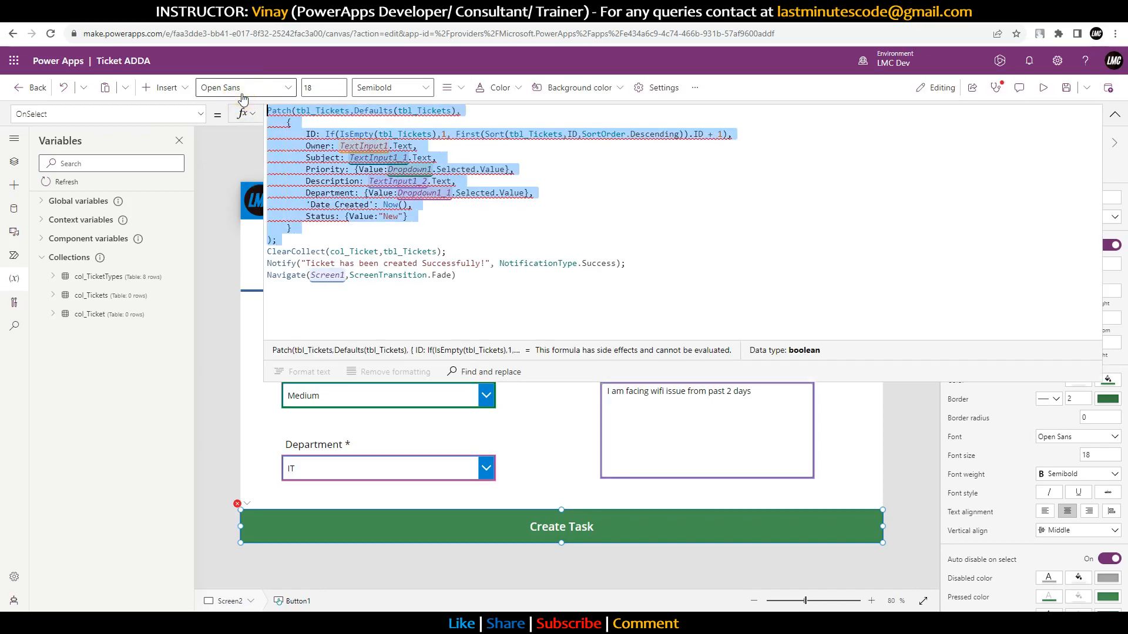
{"action": "mouse_move", "coordinate": [308, 196]}
{"action": "key", "text": "ctrl+x"}
{"action": "key", "text": "ctrl+v"}
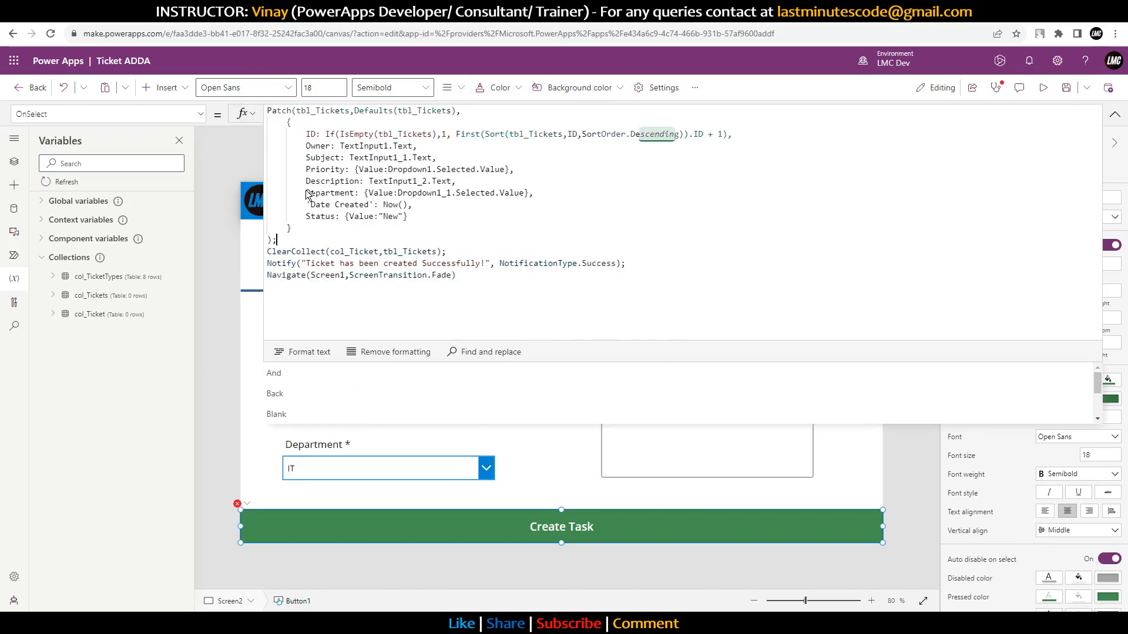
{"action": "left_click", "coordinate": [290, 230]}
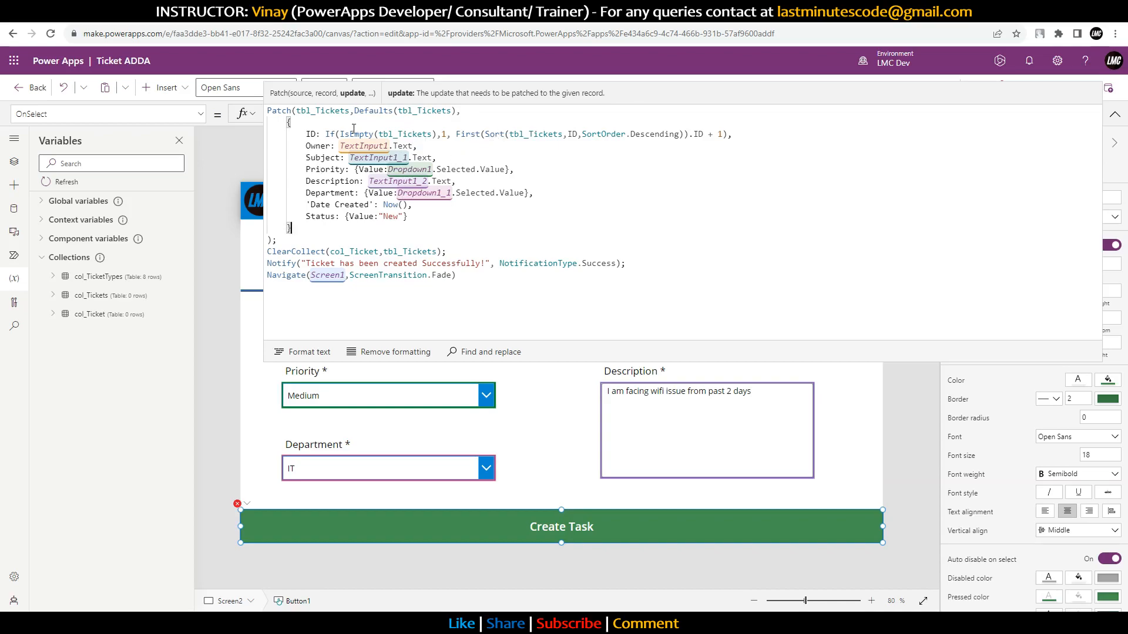
{"action": "left_click_drag", "start_coordinate": [355, 110], "coordinate": [456, 111]}
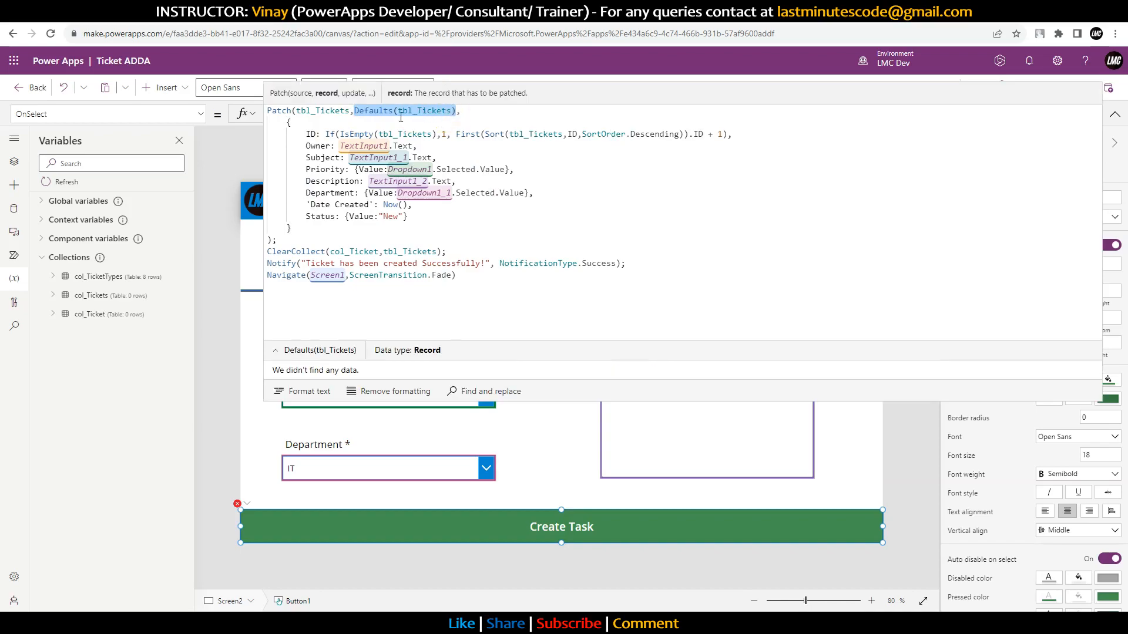
{"action": "left_click", "coordinate": [1115, 114]}
{"action": "left_click", "coordinate": [1047, 90]}
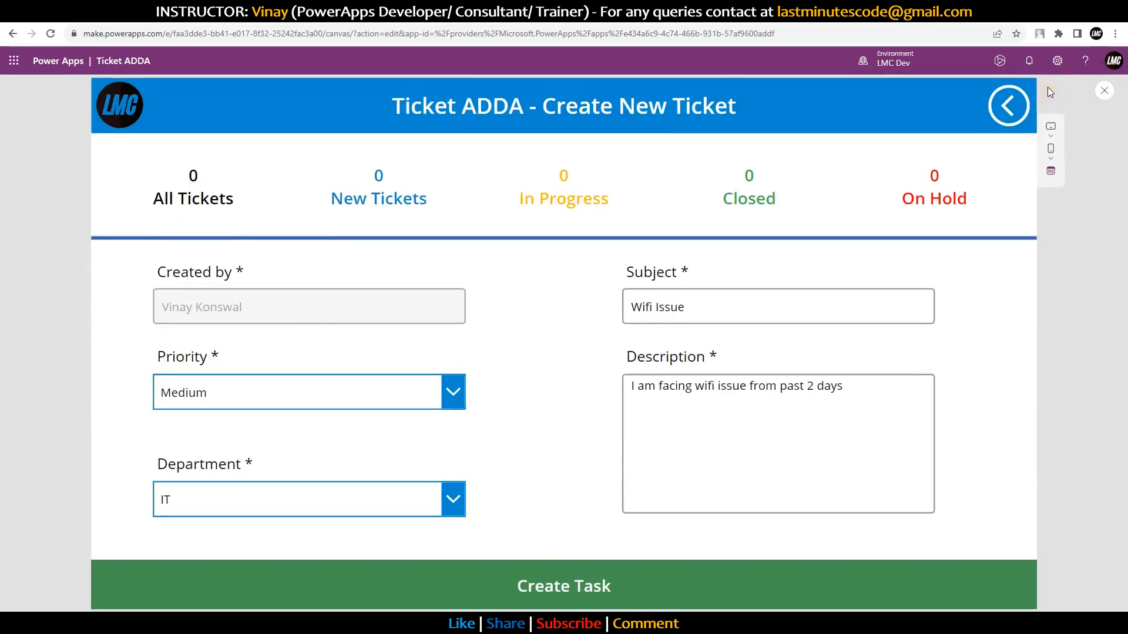
Step: Submit the sample ticket, then exit preview and select Create Task on Screen2
{"action": "left_click", "coordinate": [695, 593]}
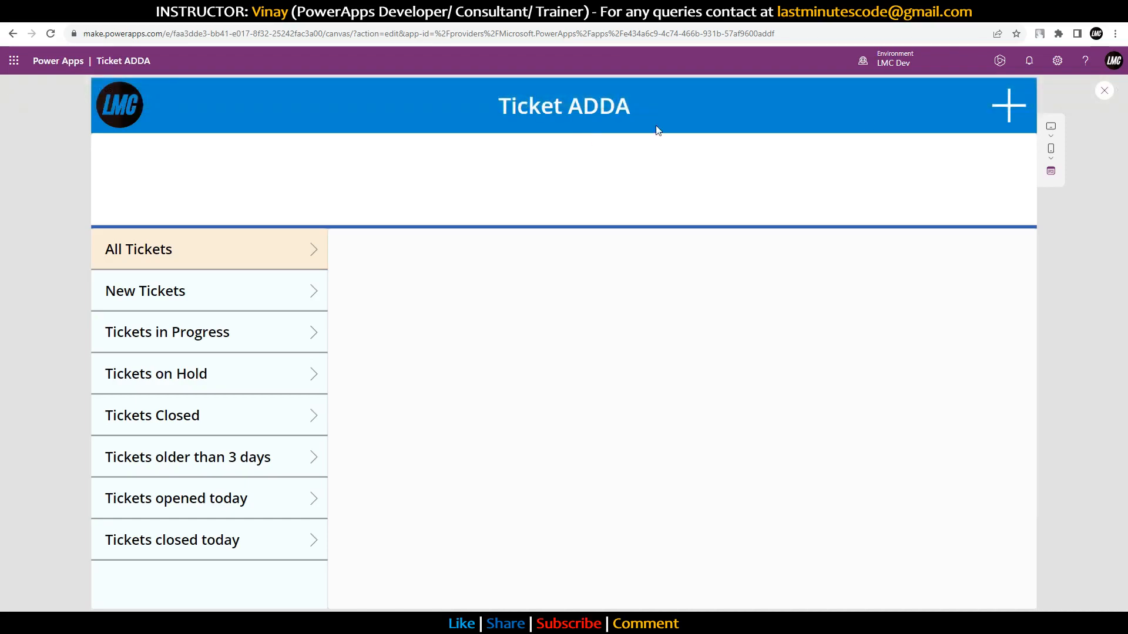
{"action": "left_click", "coordinate": [1105, 91]}
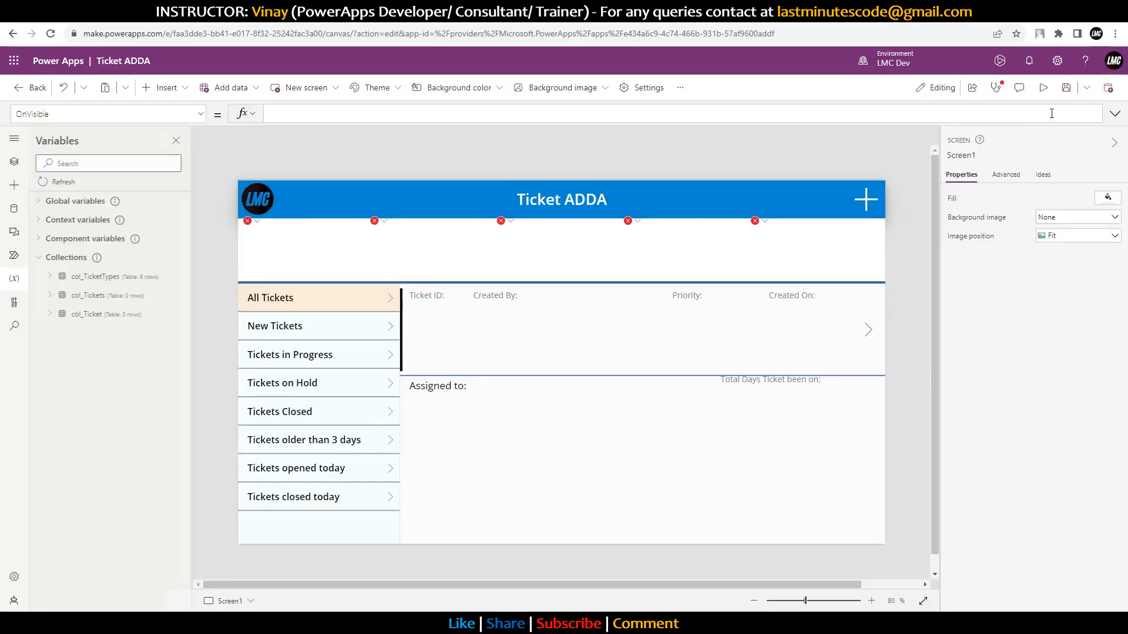
{"action": "left_click", "coordinate": [861, 203], "text": "alt"}
{"action": "left_click", "coordinate": [580, 530]}
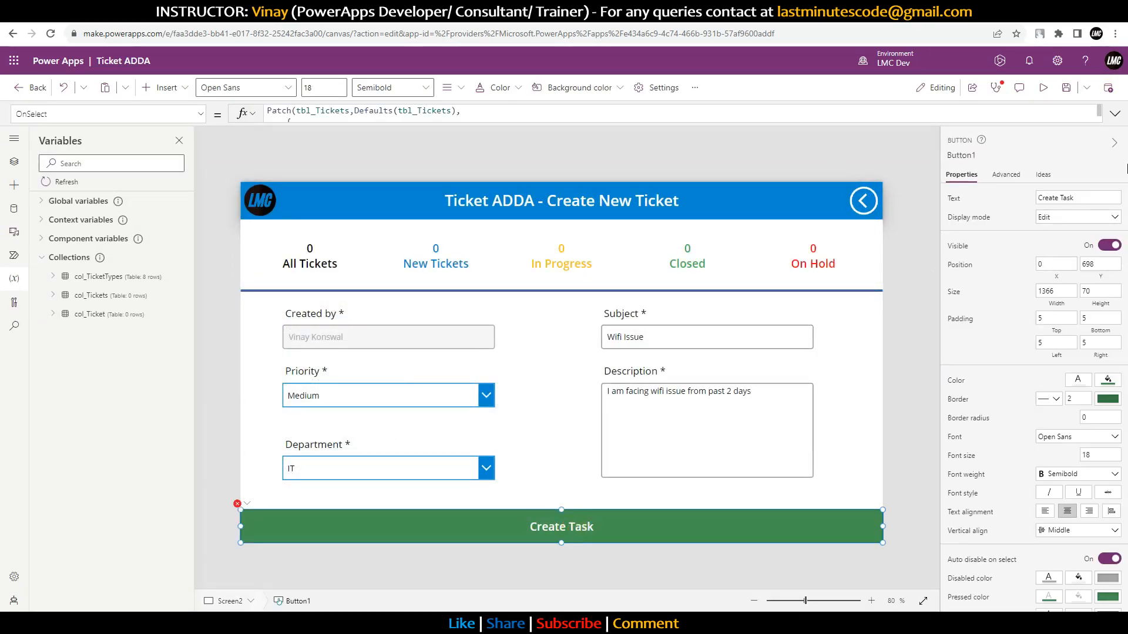
Step: Add a Title:"New Record" field after Status in the Patch record
{"action": "left_click", "coordinate": [1115, 114]}
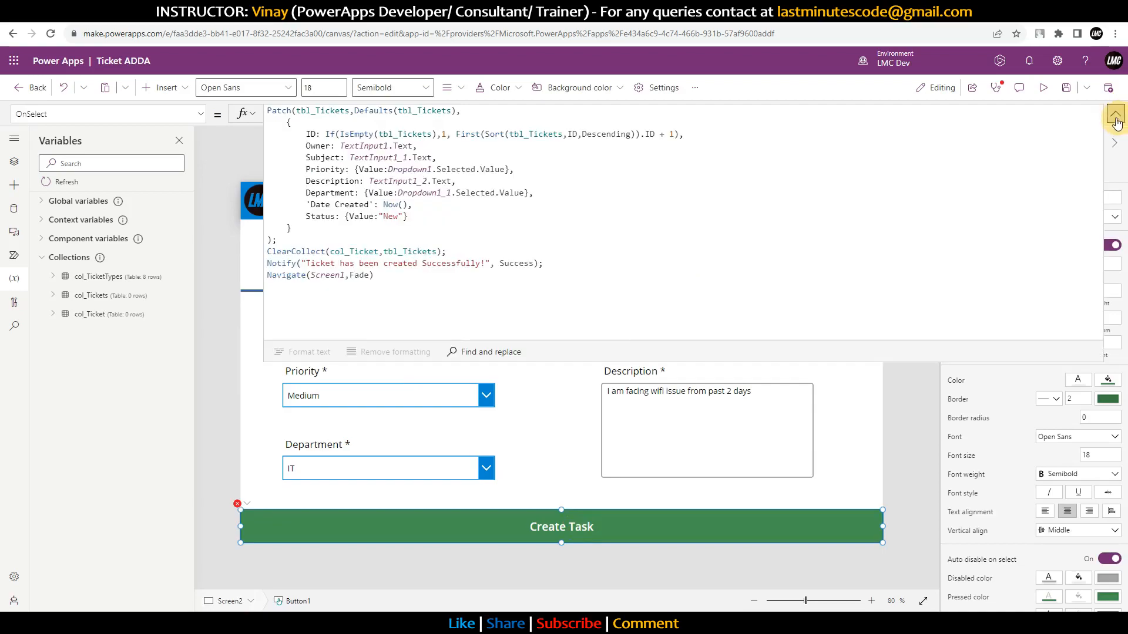
{"action": "left_click", "coordinate": [417, 232]}
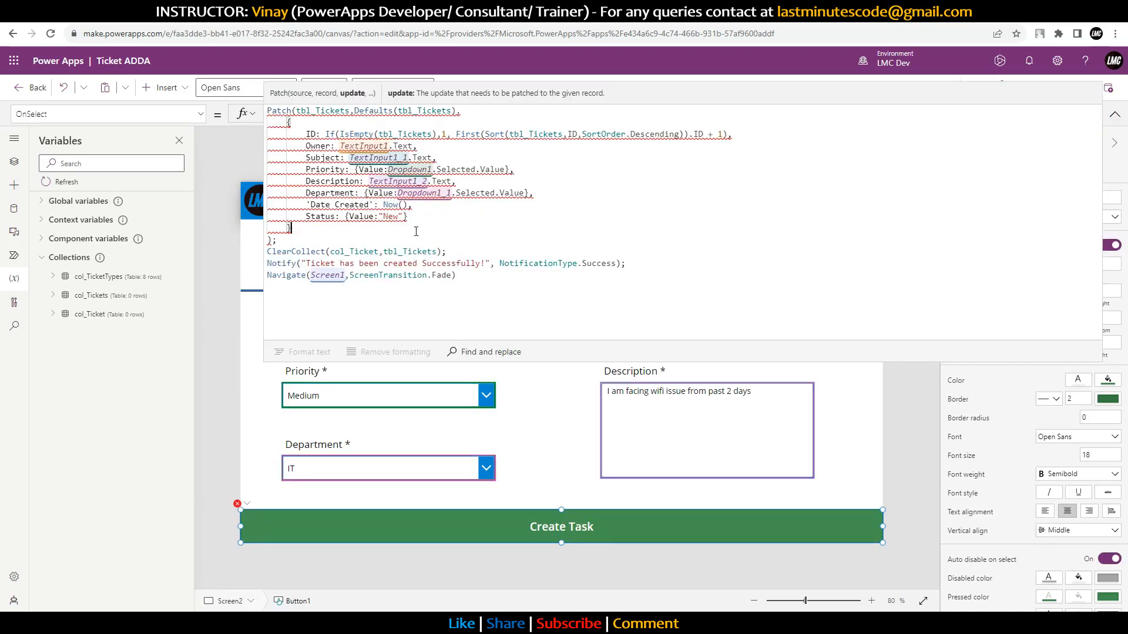
{"action": "mouse_move", "coordinate": [387, 214]}
{"action": "left_click", "coordinate": [425, 220]}
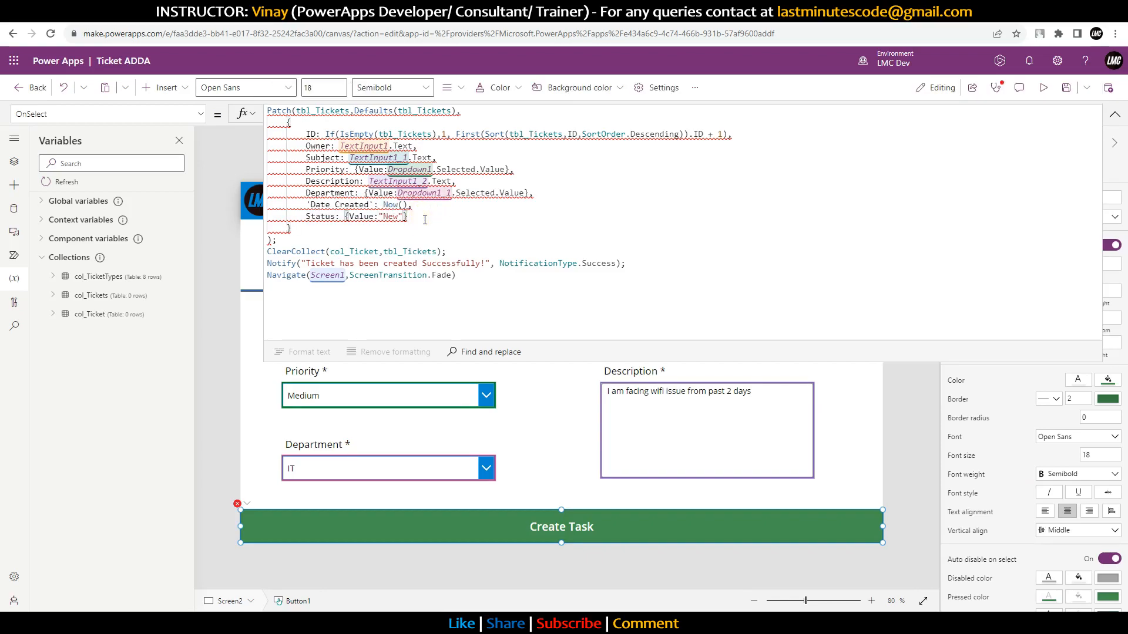
{"action": "type", "text": ","}
{"action": "key", "text": "Return"}
{"action": "type", "text": "Ti"}
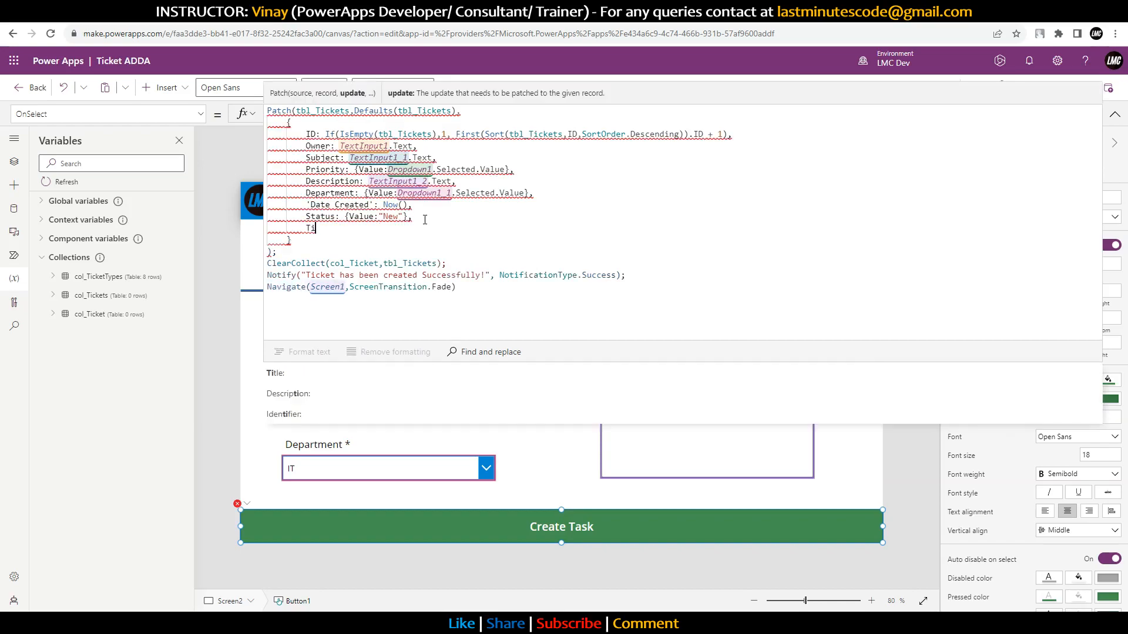
{"action": "key", "text": "Tab"}
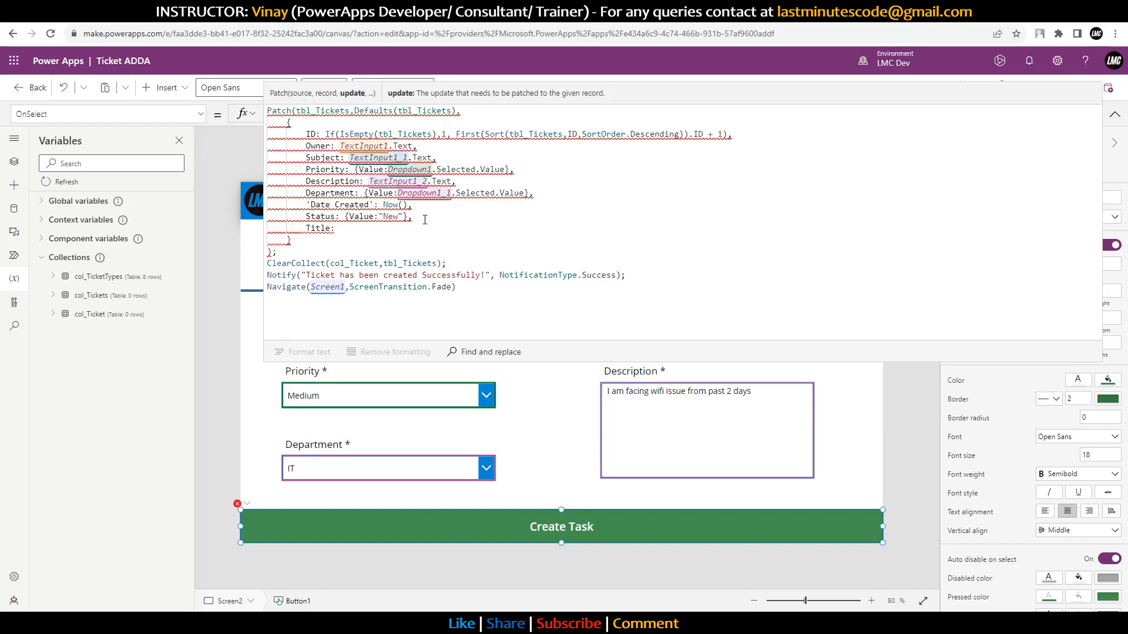
{"action": "type", "text": "\"New "}
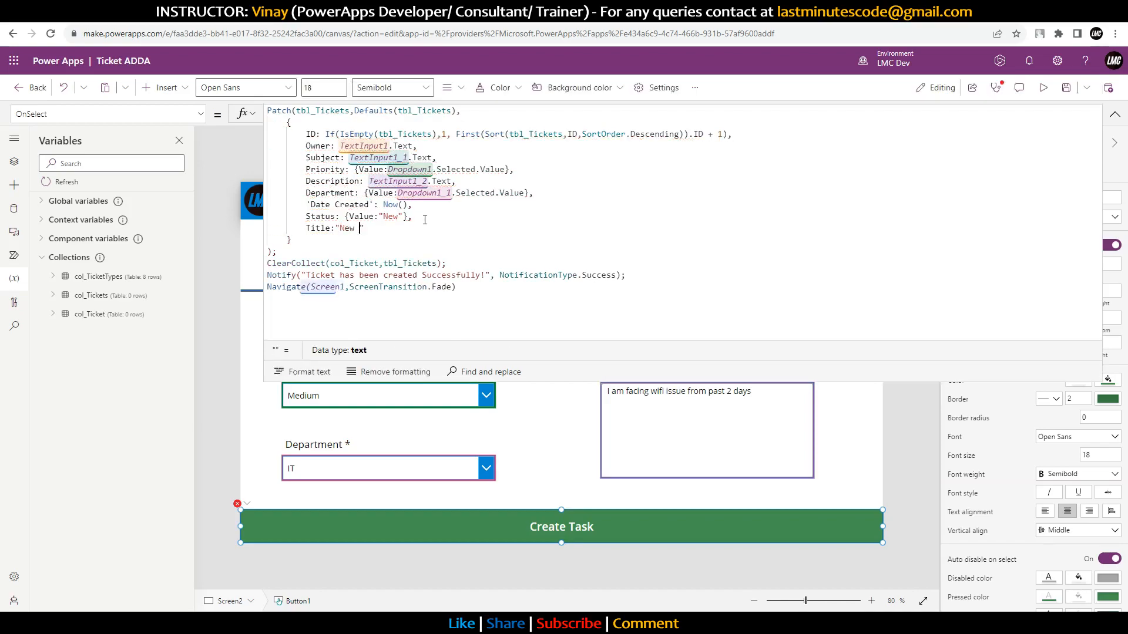
{"action": "type", "text": "Record"}
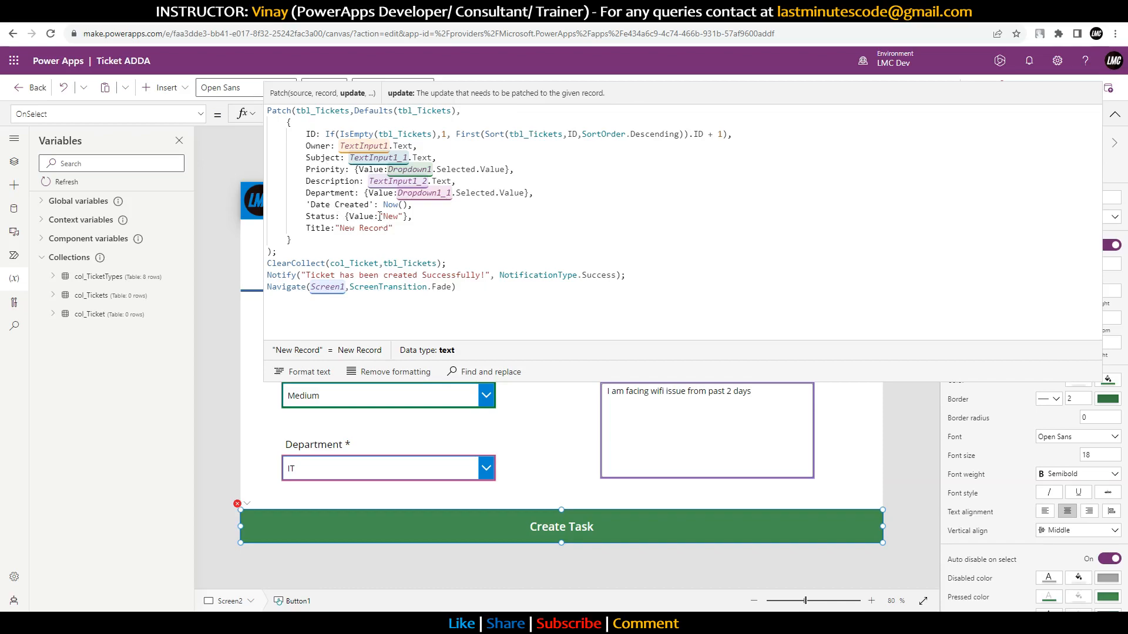
Step: Re-pick Priority, cut and paste the Patch to revalidate, then preview and submit the ticket
{"action": "left_click", "coordinate": [322, 171]}
{"action": "key", "text": "Delete"}
{"action": "key", "text": "Delete"}
{"action": "key", "text": "Delete"}
{"action": "key", "text": "Delete"}
{"action": "key", "text": "Delete"}
{"action": "key", "text": "Delete"}
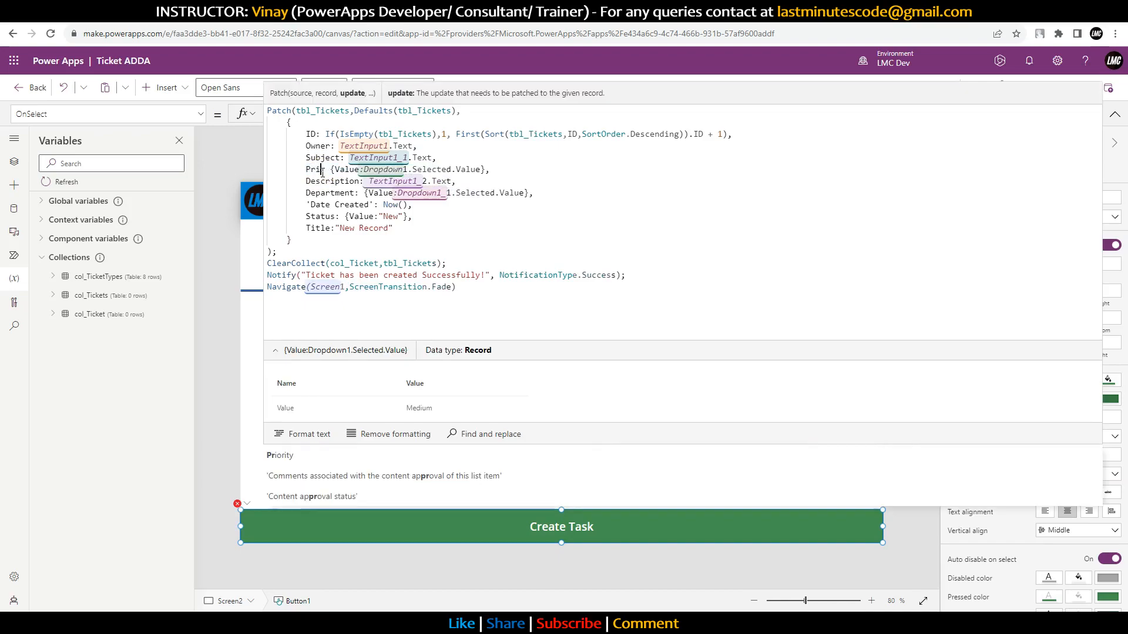
{"action": "key", "text": "Tab"}
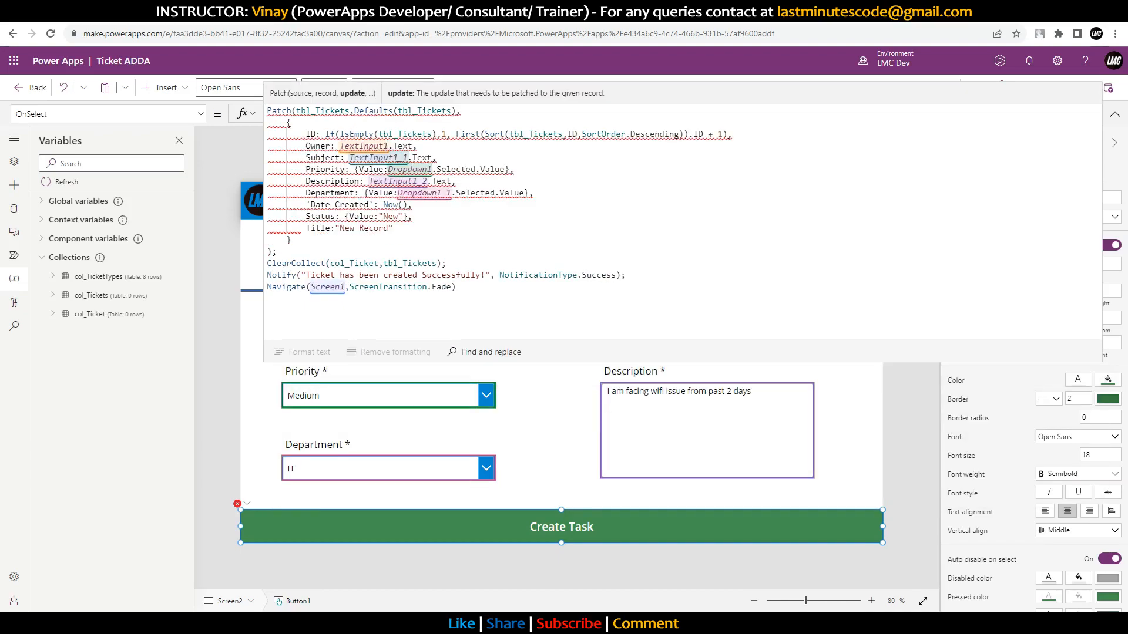
{"action": "mouse_move", "coordinate": [353, 181]}
{"action": "mouse_move", "coordinate": [336, 157]}
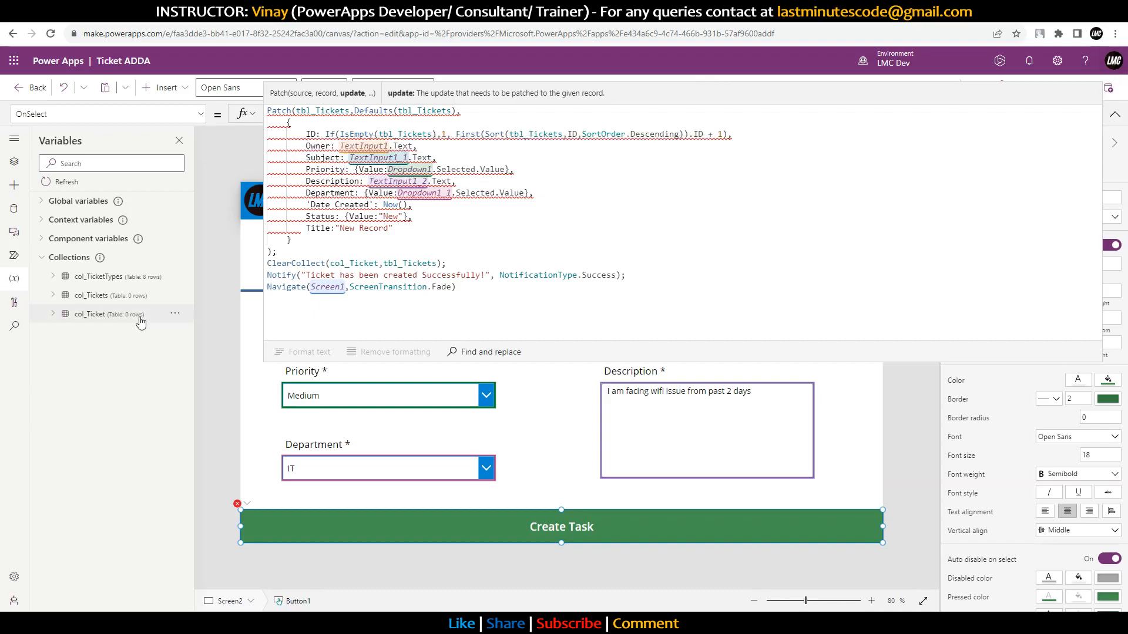
{"action": "left_click_drag", "start_coordinate": [276, 252], "coordinate": [234, 110]}
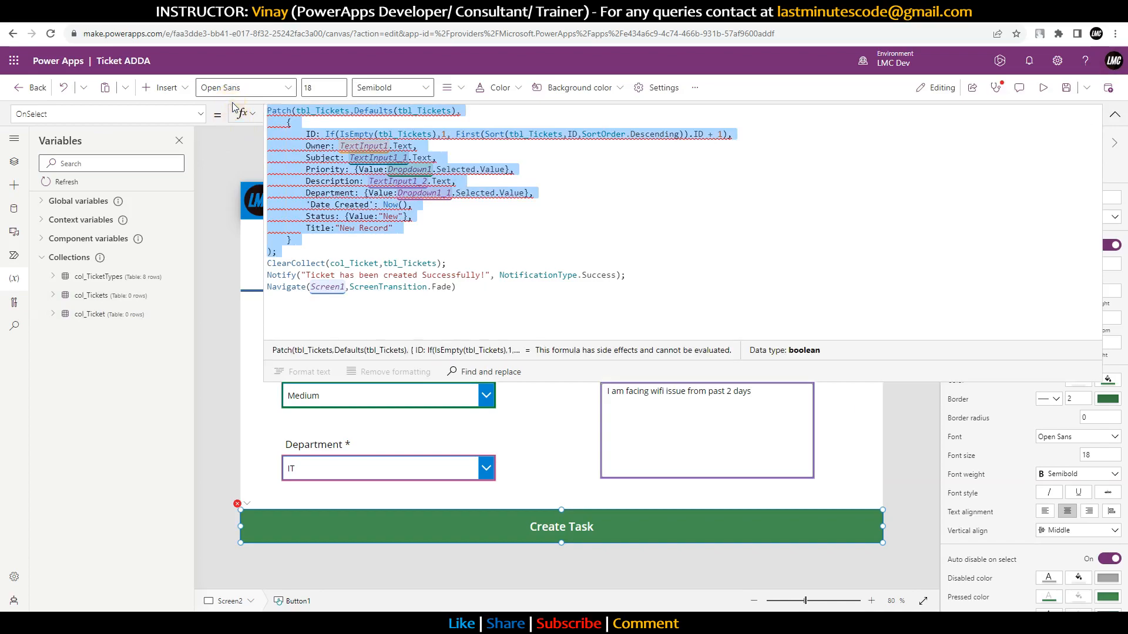
{"action": "key", "text": "ctrl+x"}
{"action": "key", "text": "ctrl+v"}
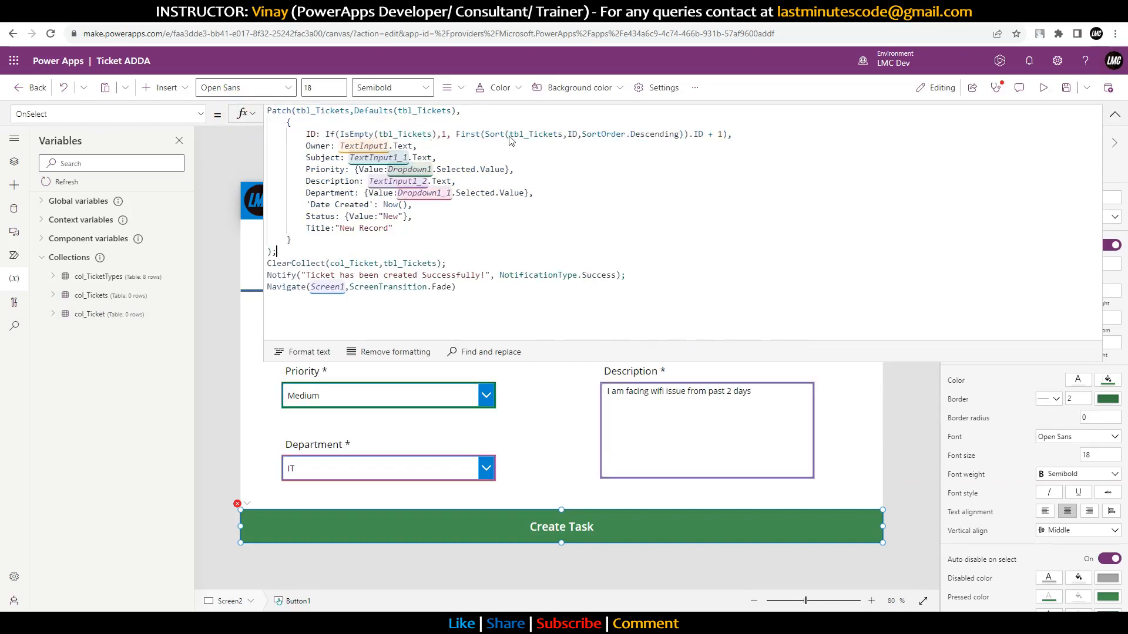
{"action": "left_click", "coordinate": [1043, 87]}
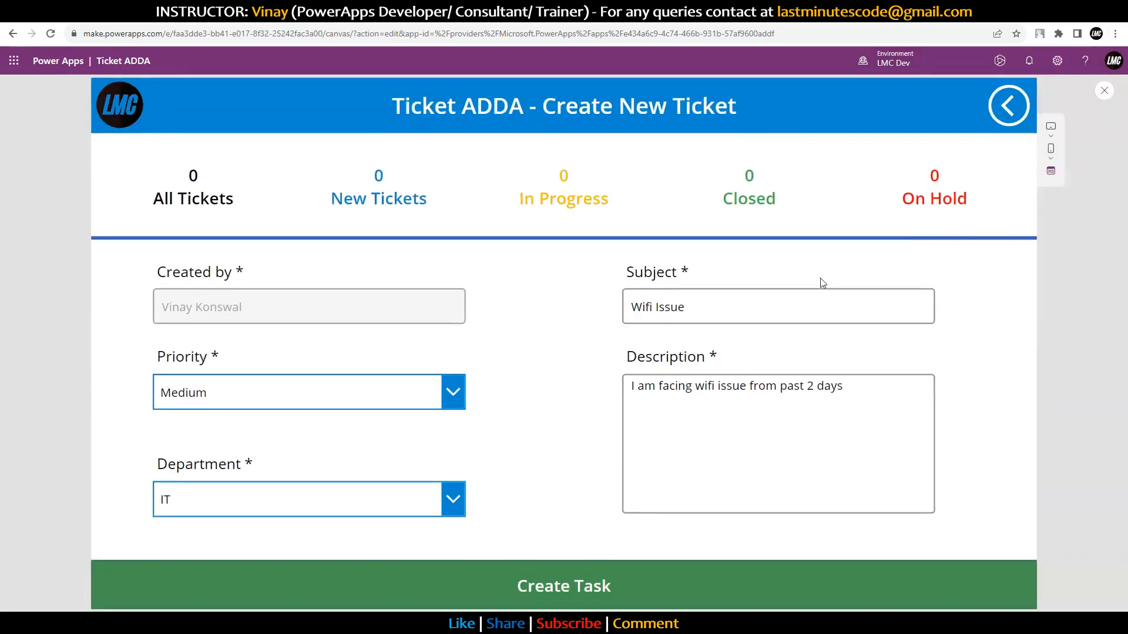
{"action": "left_click", "coordinate": [552, 587]}
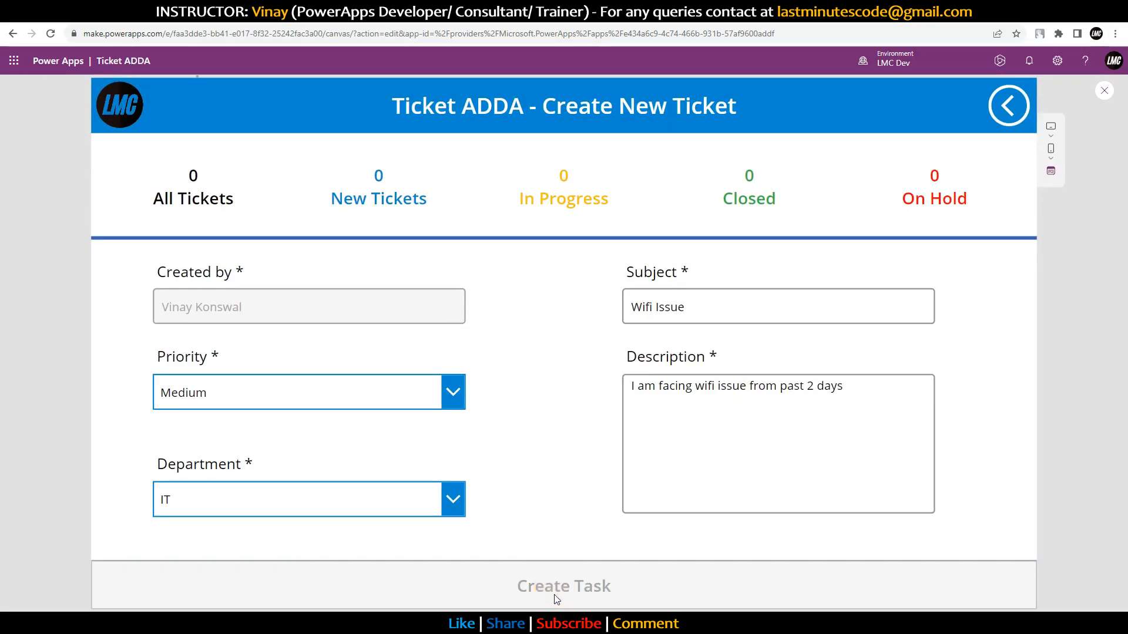
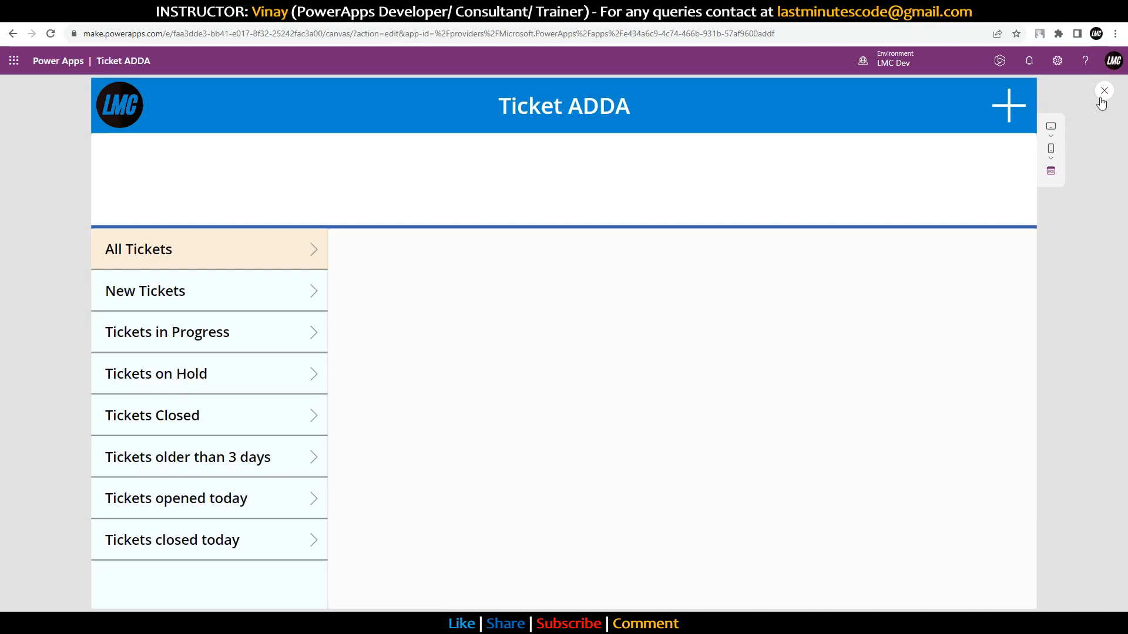
Step: Exit preview, go to Screen2 and expand the Create Task button's OnSelect Patch formula to review it
{"action": "left_click", "coordinate": [1103, 92]}
{"action": "left_click", "coordinate": [1115, 113]}
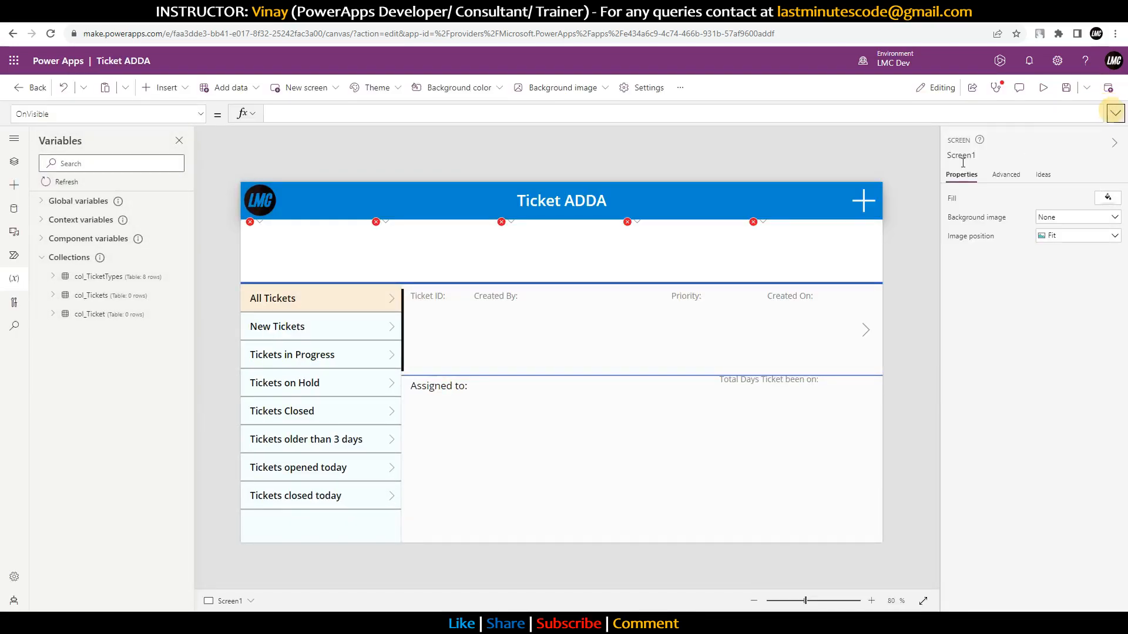
{"action": "left_click", "coordinate": [873, 206], "text": "alt"}
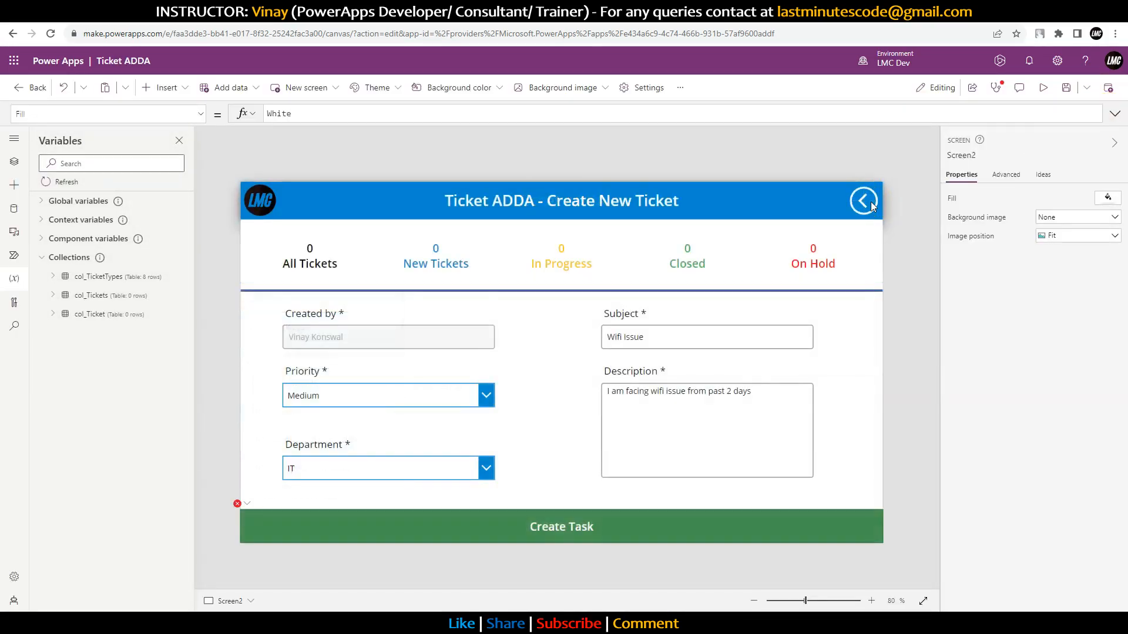
{"action": "left_click", "coordinate": [587, 517]}
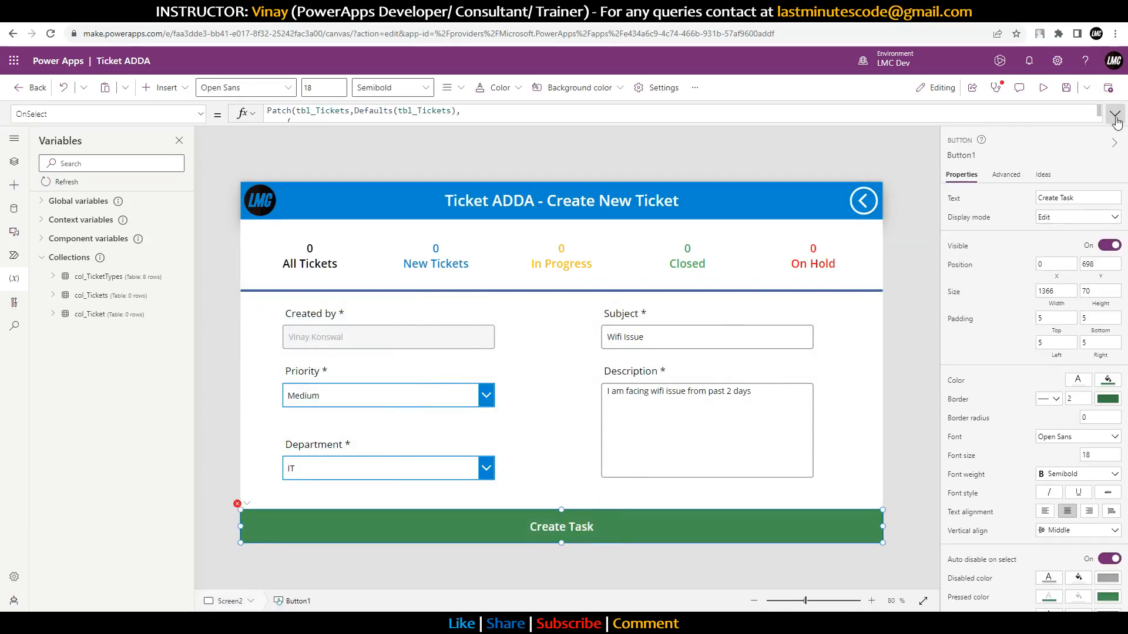
{"action": "left_click", "coordinate": [1115, 113]}
{"action": "left_click", "coordinate": [578, 177]}
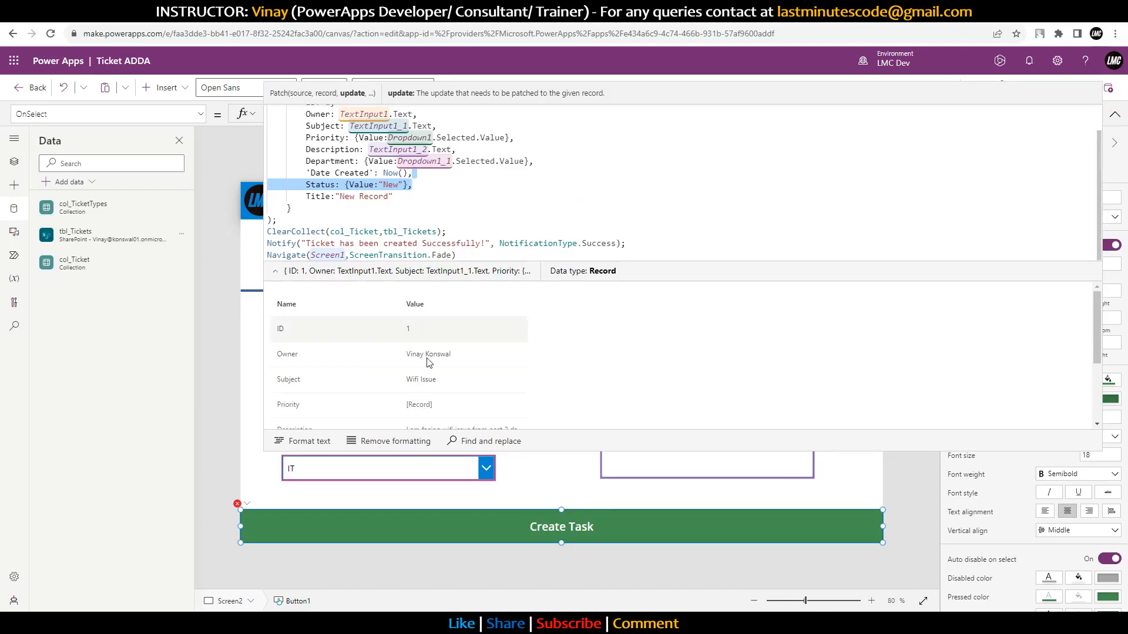
{"action": "scroll", "coordinate": [419, 404], "scroll_direction": "down", "scroll_amount": 1}
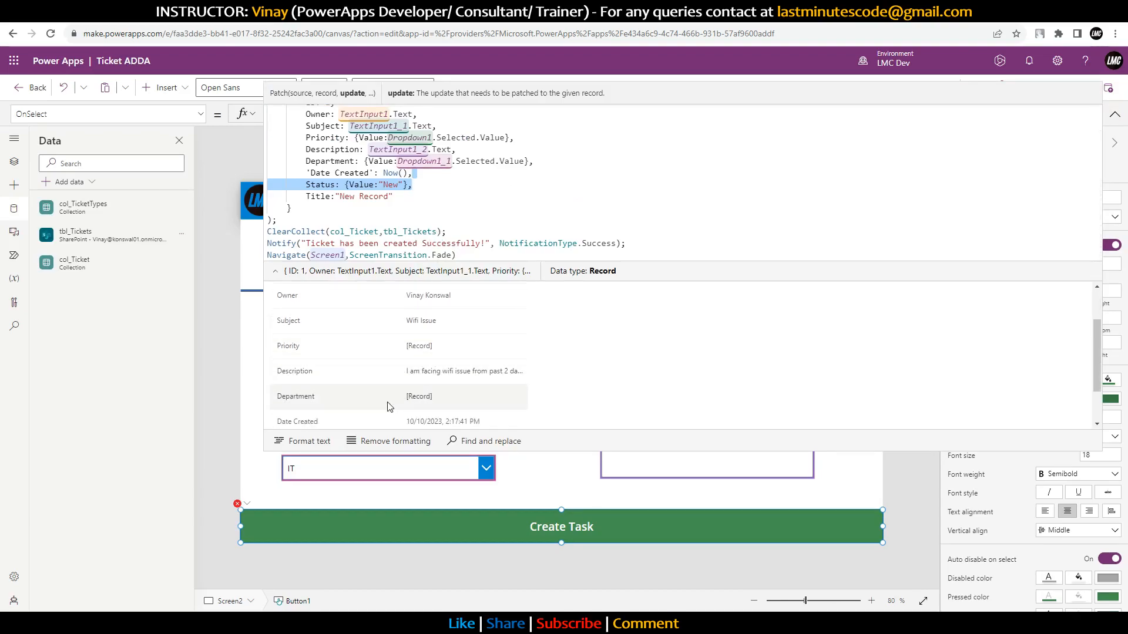
{"action": "scroll", "coordinate": [418, 380], "scroll_direction": "down", "scroll_amount": 2}
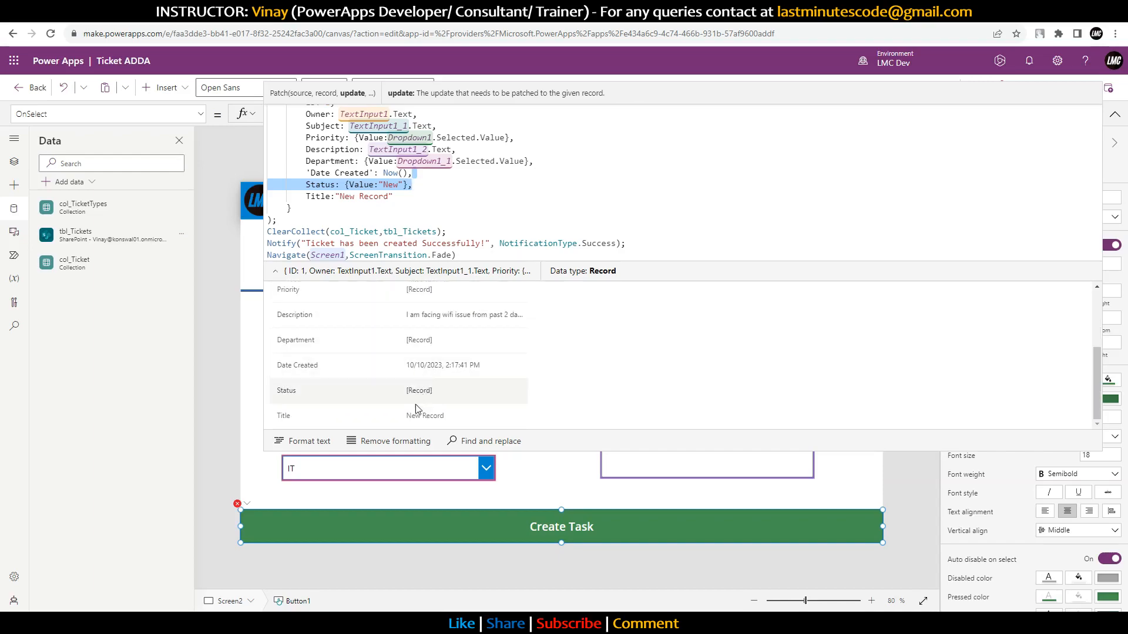
{"action": "scroll", "coordinate": [447, 419], "scroll_direction": "up", "scroll_amount": 3}
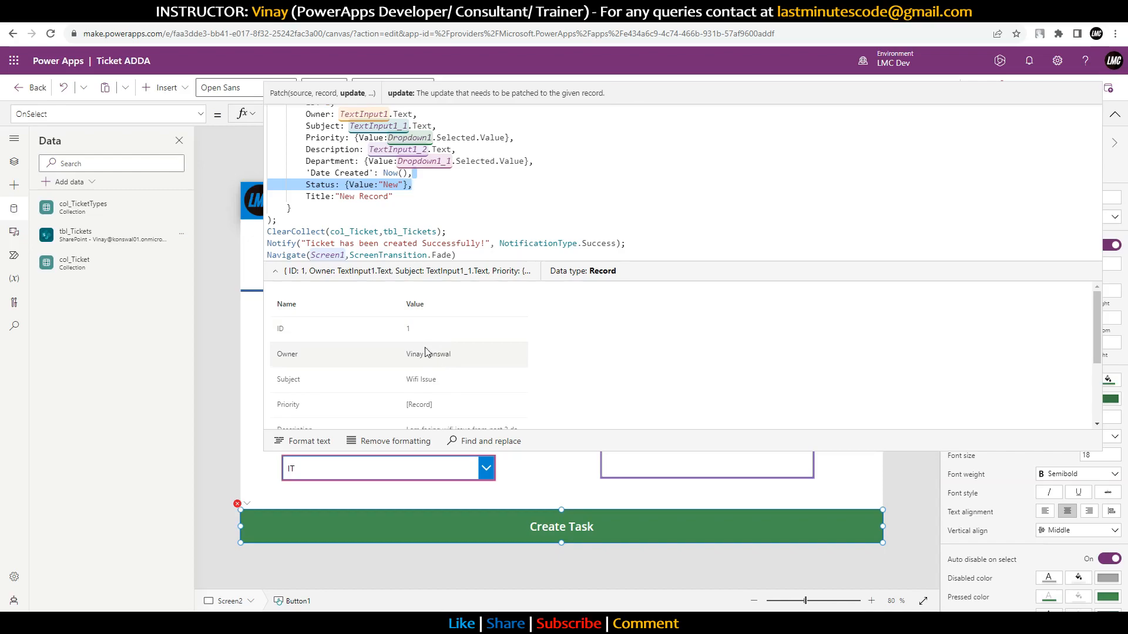
{"action": "scroll", "coordinate": [489, 202], "scroll_direction": "up", "scroll_amount": 2}
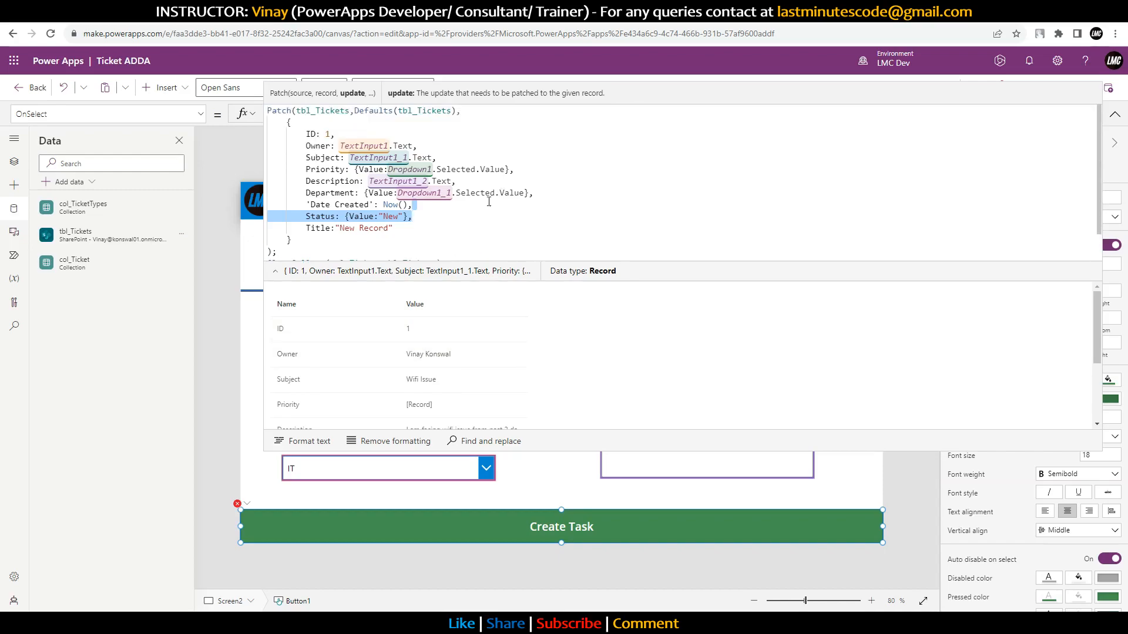
Step: Rename the Patch record's ID field to Index_ID
{"action": "left_click", "coordinate": [311, 135]}
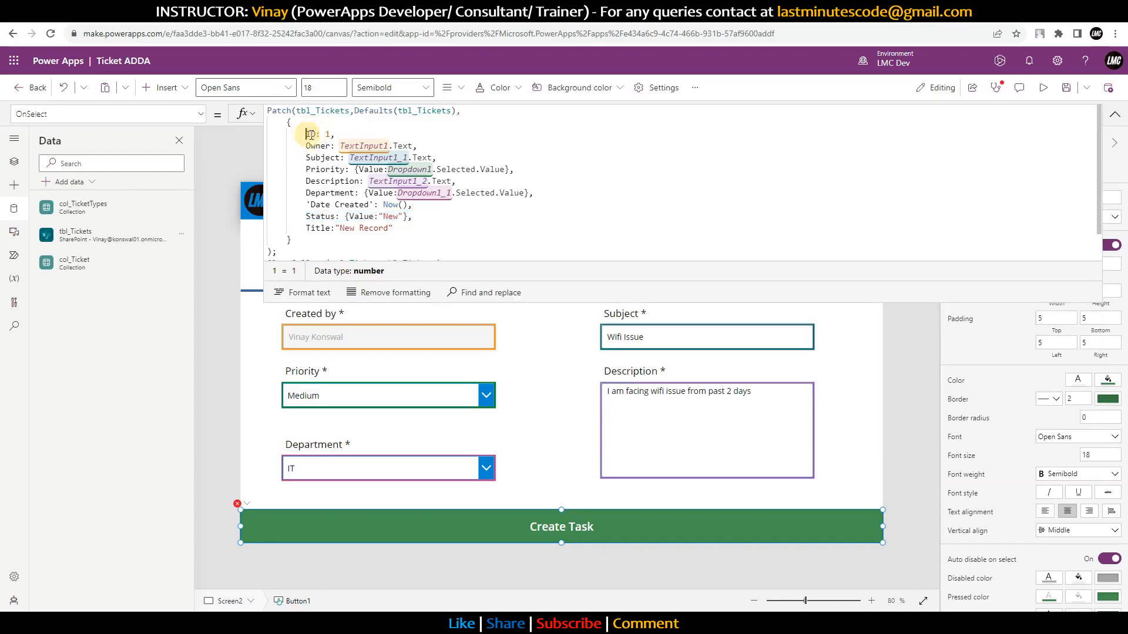
{"action": "type", "text": "ndex_I"}
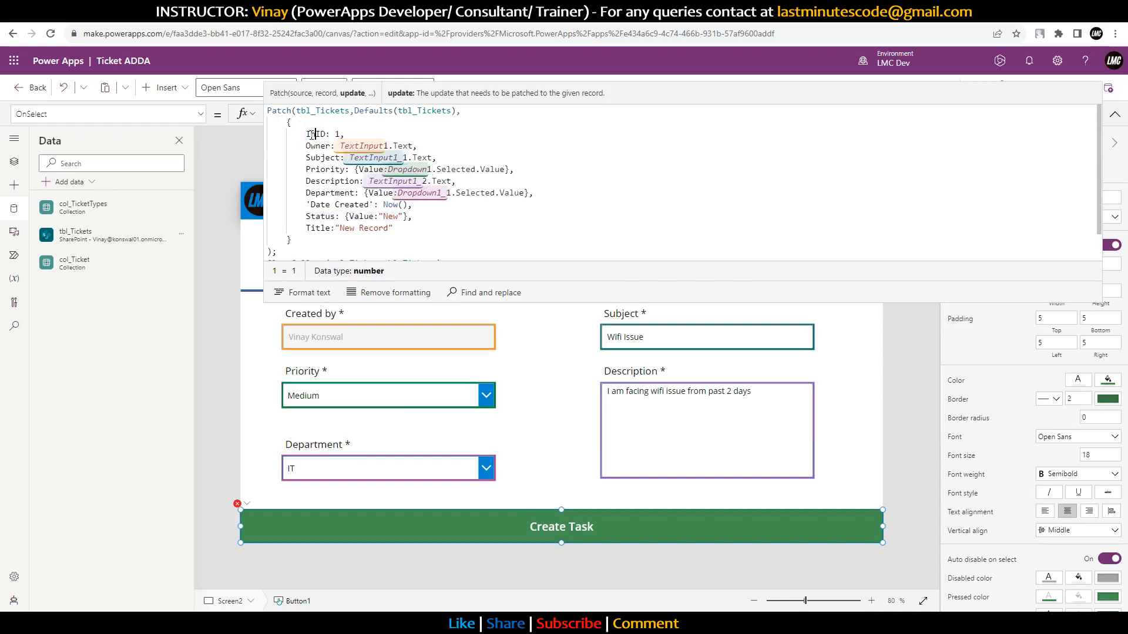
{"action": "key", "text": "Tab"}
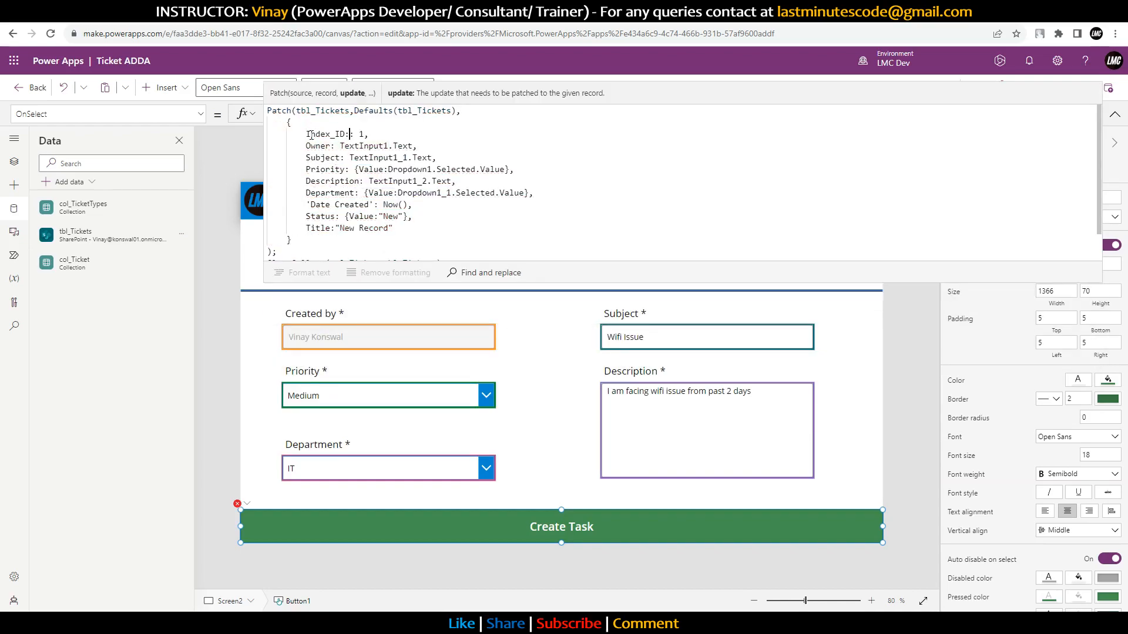
{"action": "key", "text": "BackSpace"}
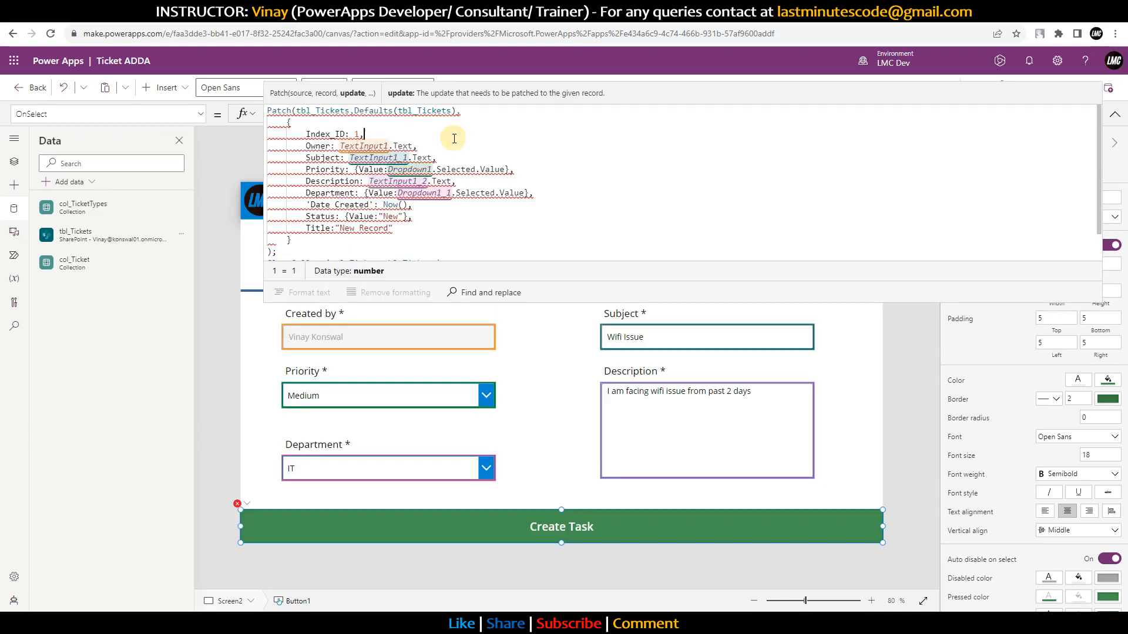
Step: Check the tbl_Tickets SharePoint list columns and undo an accidental paste over Index_ID's value
{"action": "scroll", "coordinate": [449, 153], "scroll_direction": "up", "scroll_amount": 2}
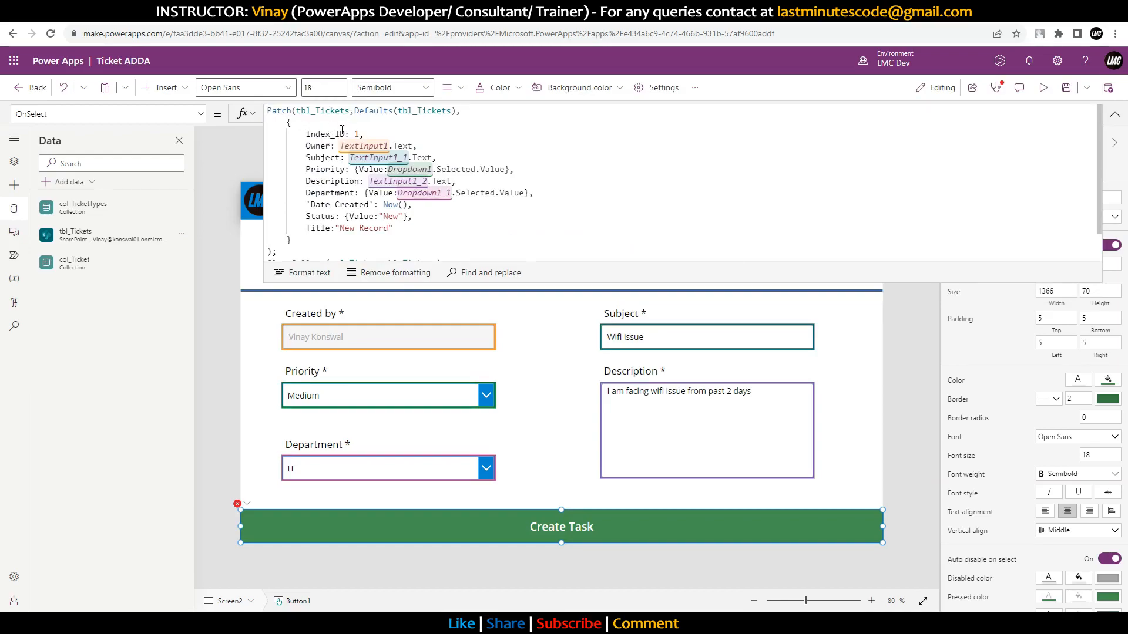
{"action": "left_click", "coordinate": [529, 11]}
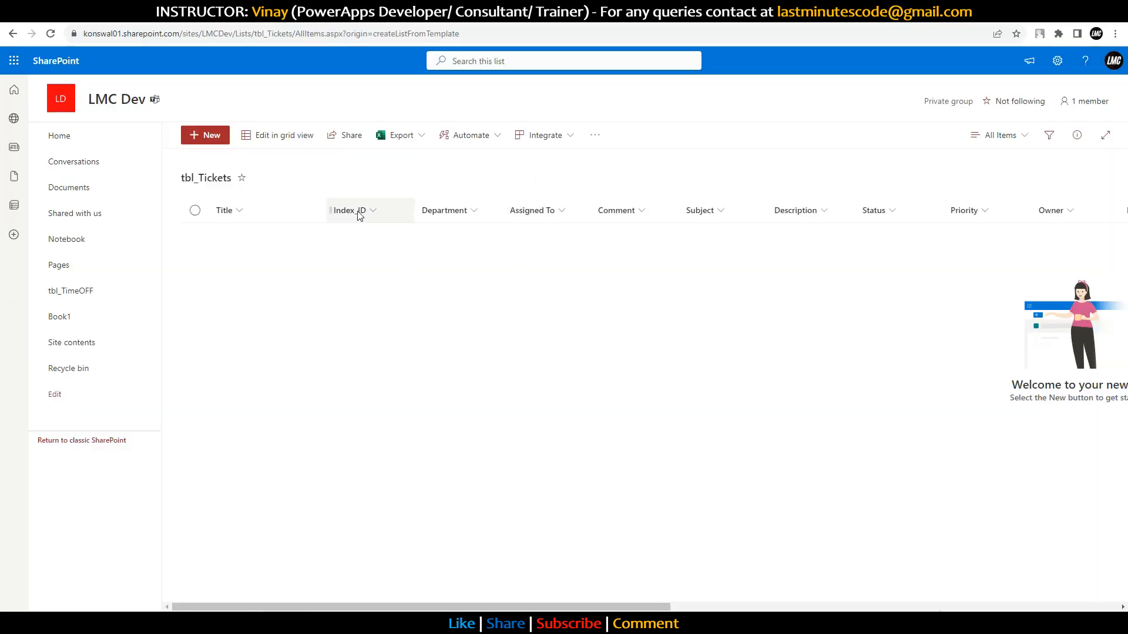
{"action": "left_click_drag", "start_coordinate": [470, 607], "coordinate": [895, 552]}
{"action": "left_click", "coordinate": [264, 11]}
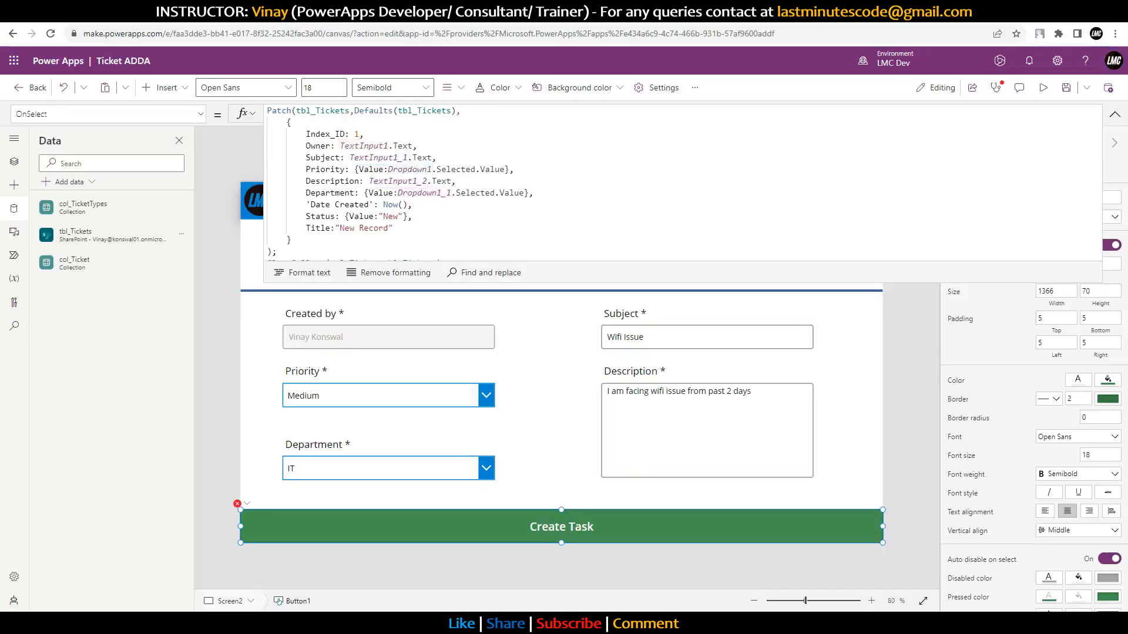
{"action": "double_click", "coordinate": [358, 134]}
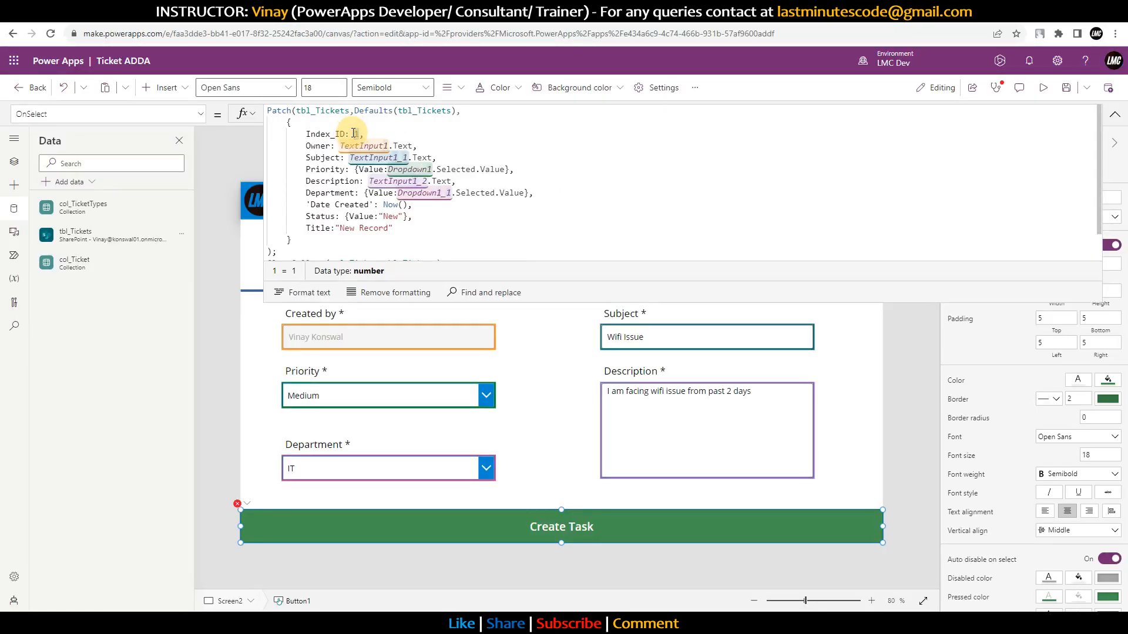
{"action": "key", "text": "ctrl+z"}
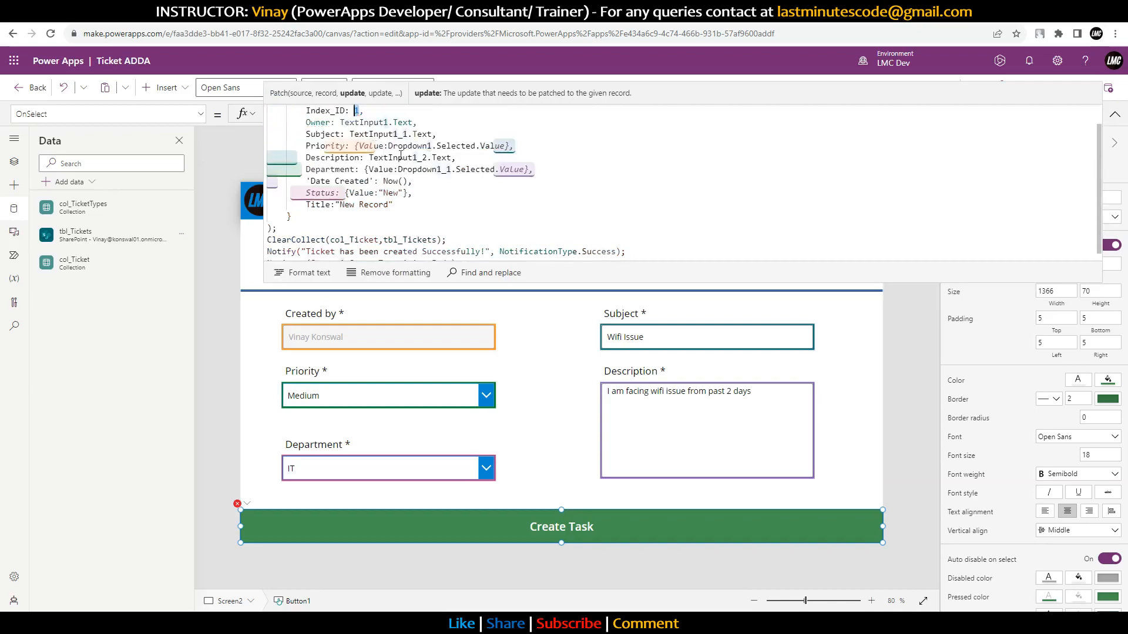
Step: Set Index_ID to If(IsEmpty(tbl_Tickets),1,First(Sort(tbl_Tickets,ID,SortOrder.Descending)).ID), adding the closing parenthesis
{"action": "scroll", "coordinate": [407, 151], "scroll_direction": "up", "scroll_amount": 1}
{"action": "mouse_move", "coordinate": [411, 151]}
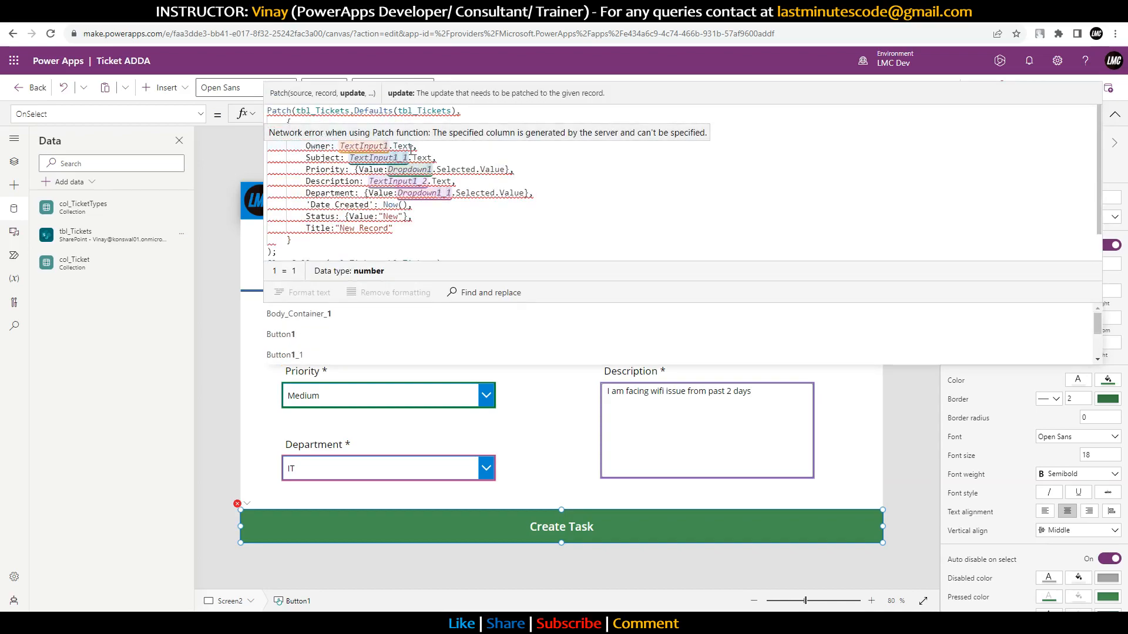
{"action": "type", "text": "If("}
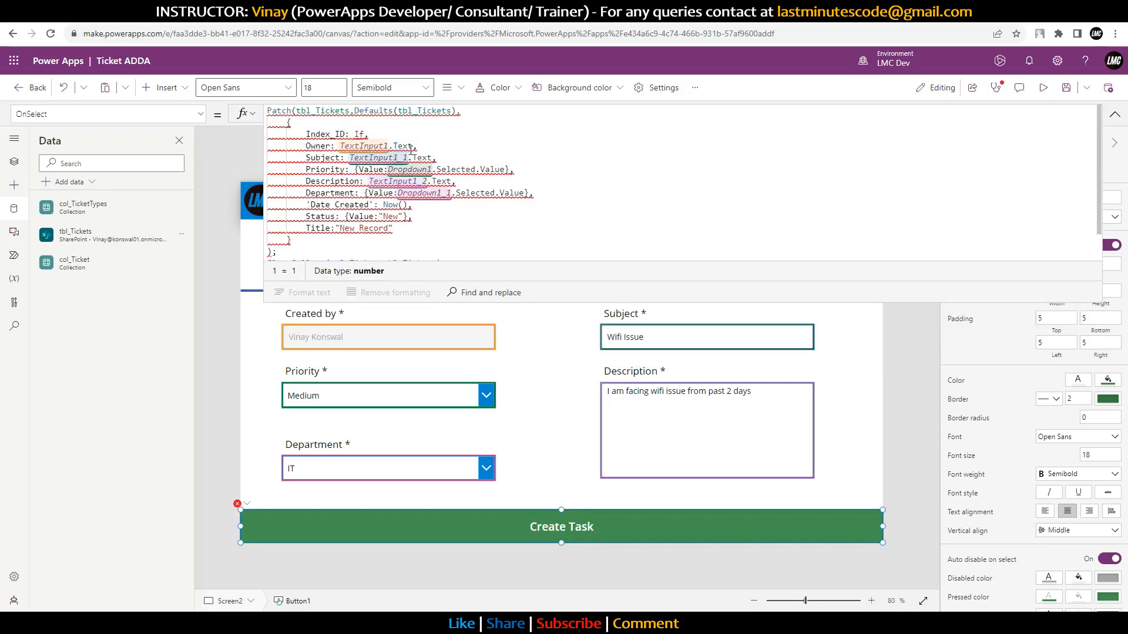
{"action": "type", "text": "IsEmpty("}
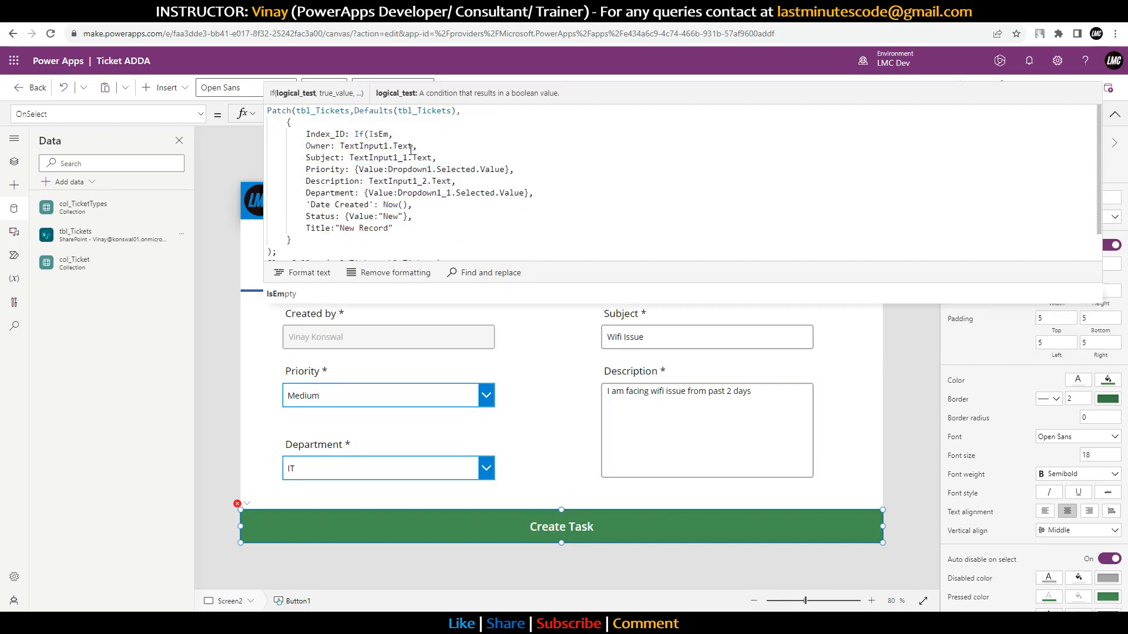
{"action": "type", "text": "tb"}
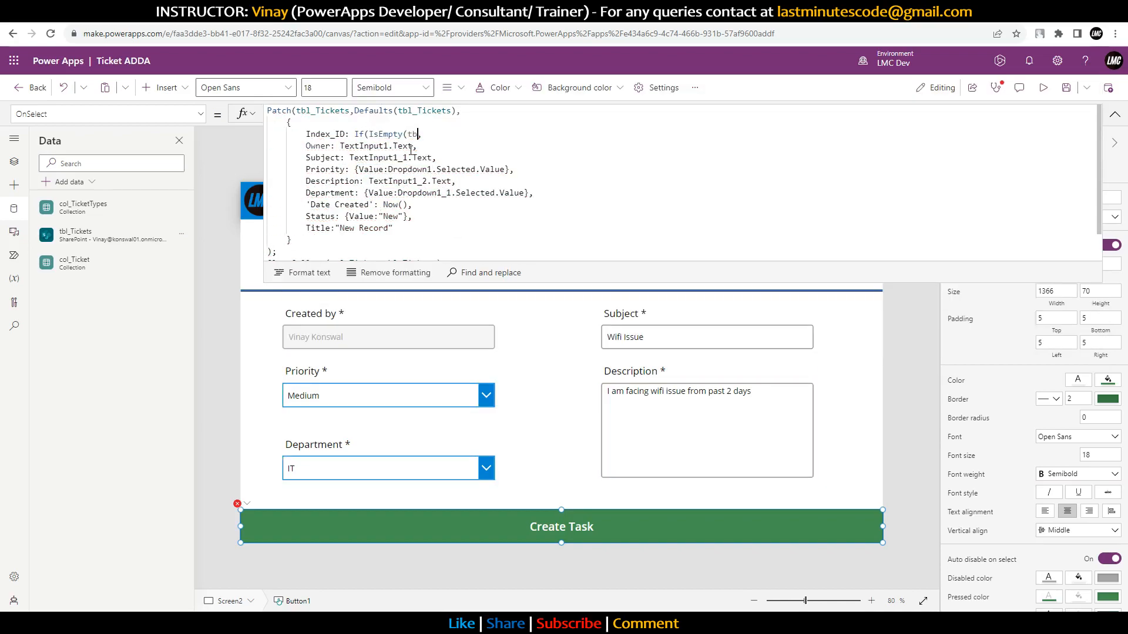
{"action": "type", "text": "l"}
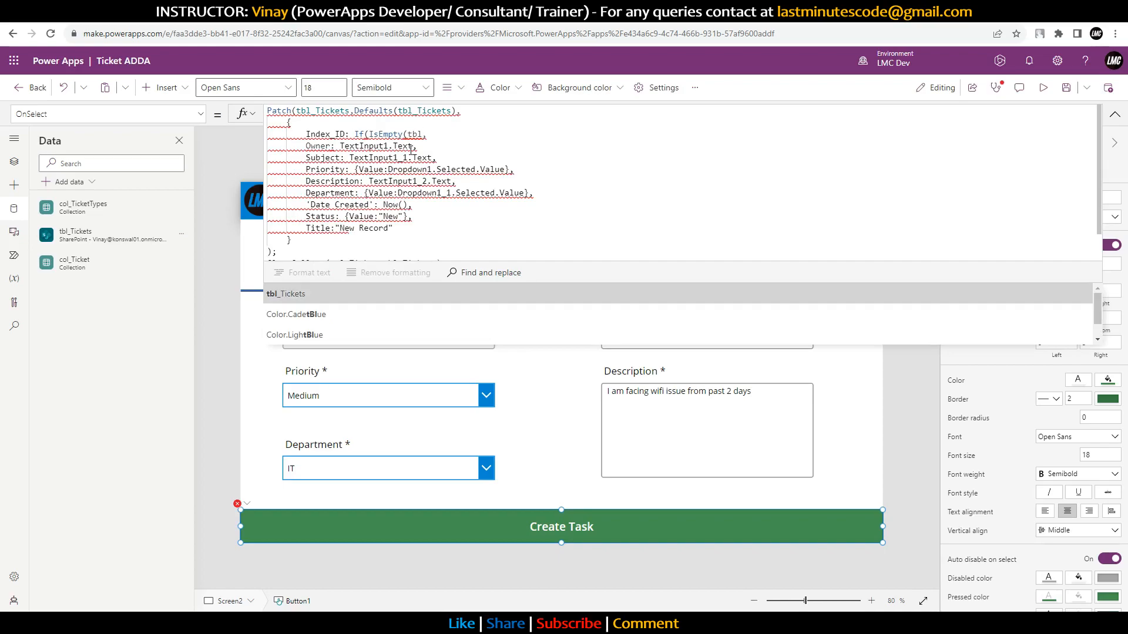
{"action": "key", "text": "Tab"}
{"action": "type", "text": ","}
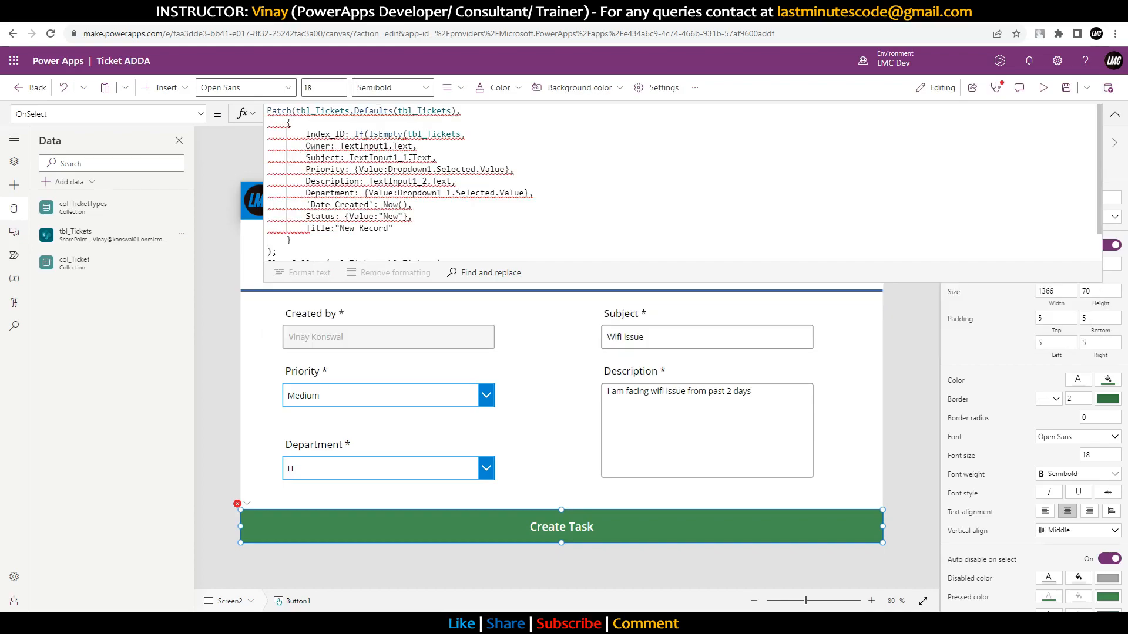
{"action": "type", "text": "),1,"}
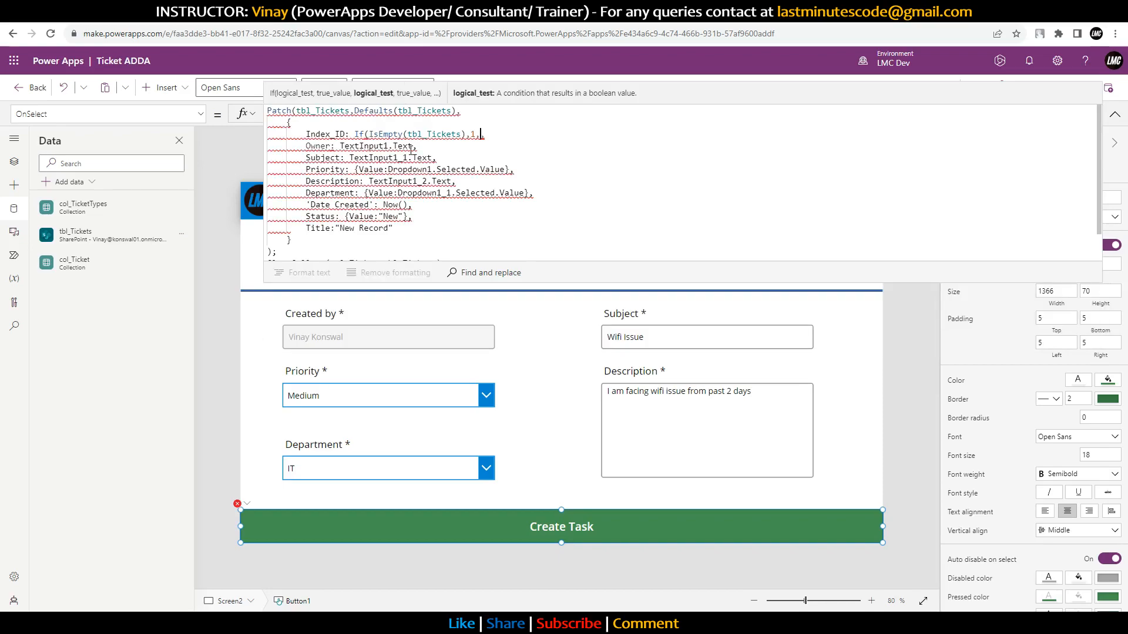
{"action": "type", "text": "First(So"}
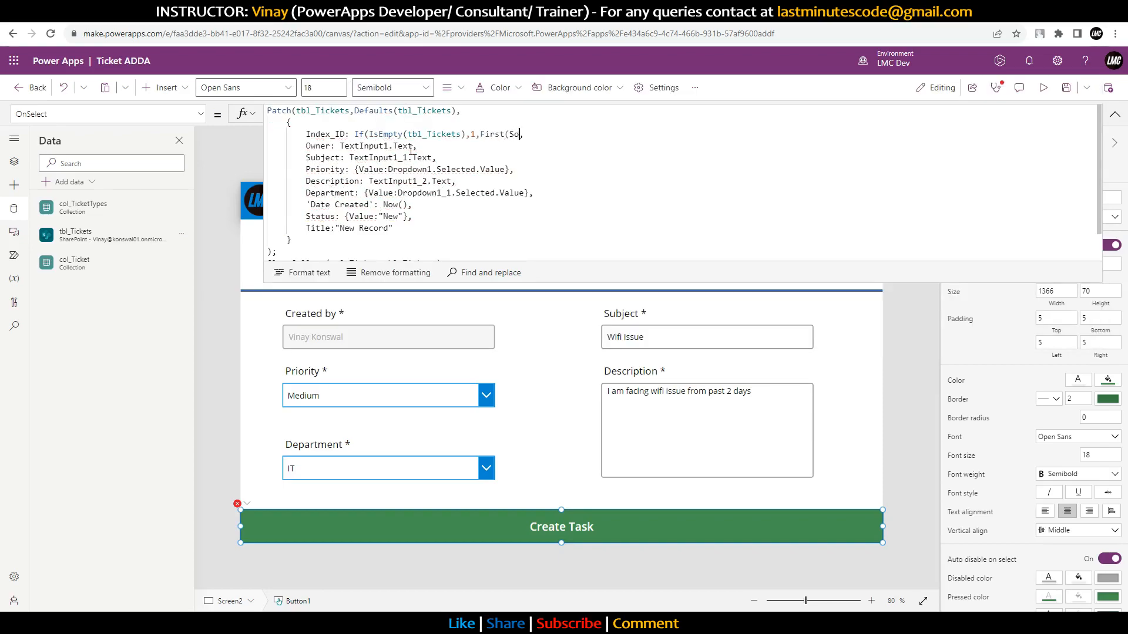
{"action": "type", "text": "rt"}
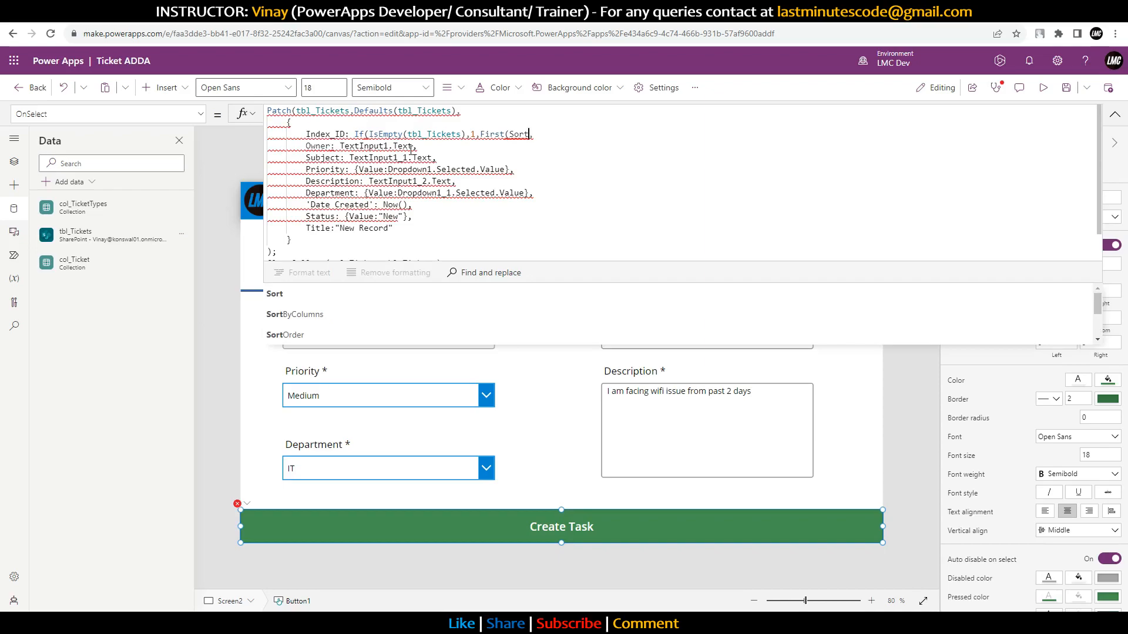
{"action": "type", "text": "())"}
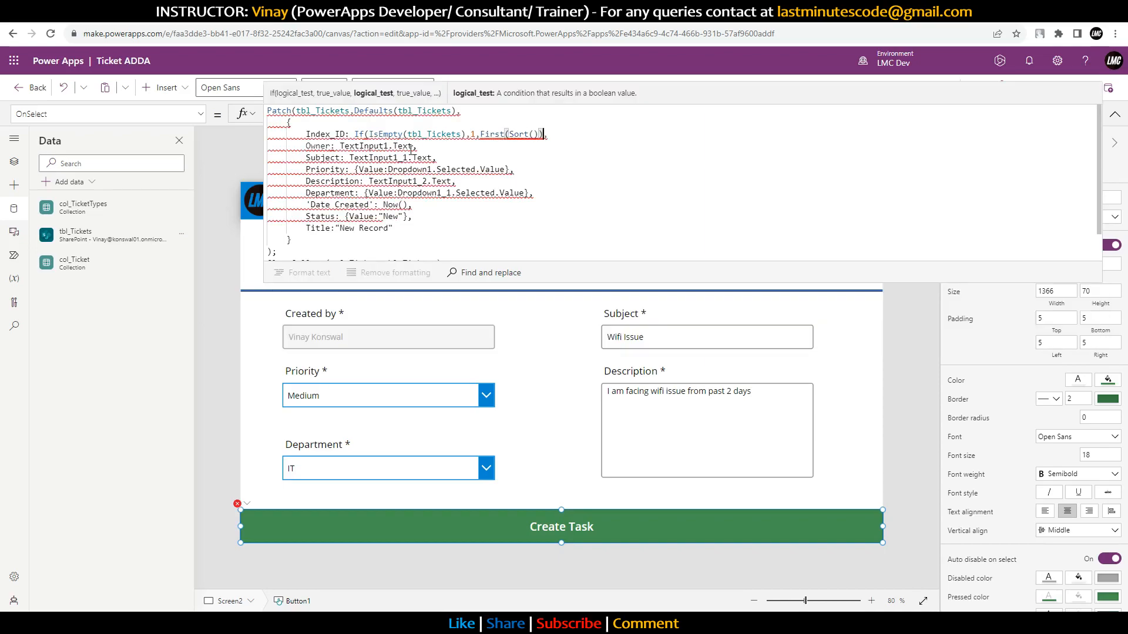
{"action": "type", "text": ".ID"}
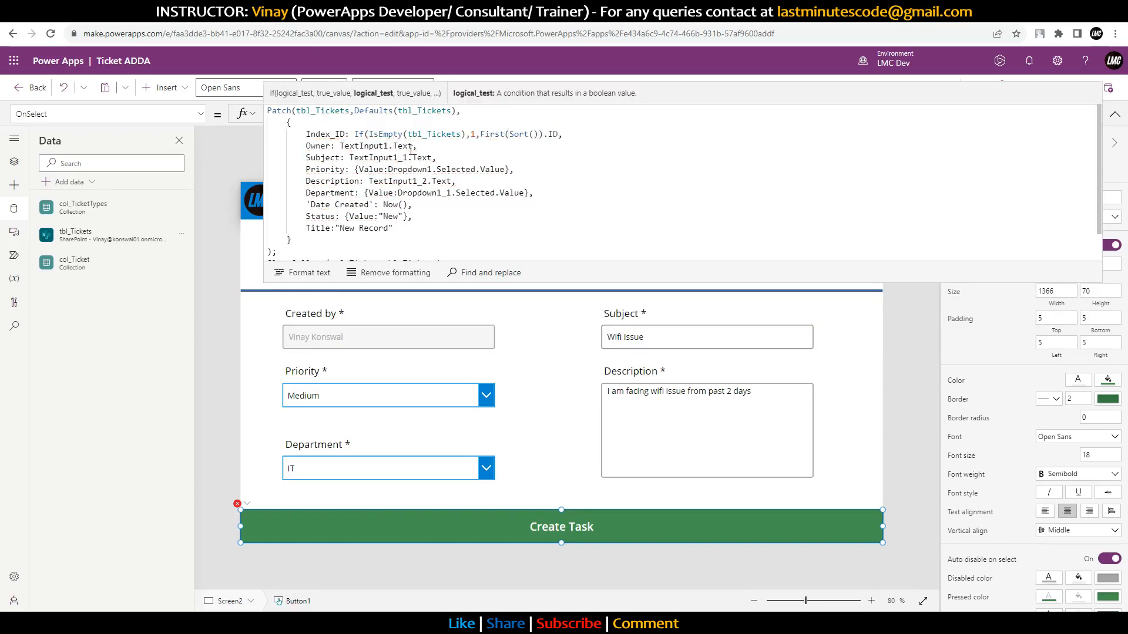
{"action": "key", "text": "Left"}
{"action": "key", "text": "Left"}
{"action": "key", "text": "Left"}
{"action": "key", "text": "Left"}
{"action": "key", "text": "Left"}
{"action": "key", "text": "Left"}
{"action": "type", "text": "tbl"}
{"action": "key", "text": "Tab"}
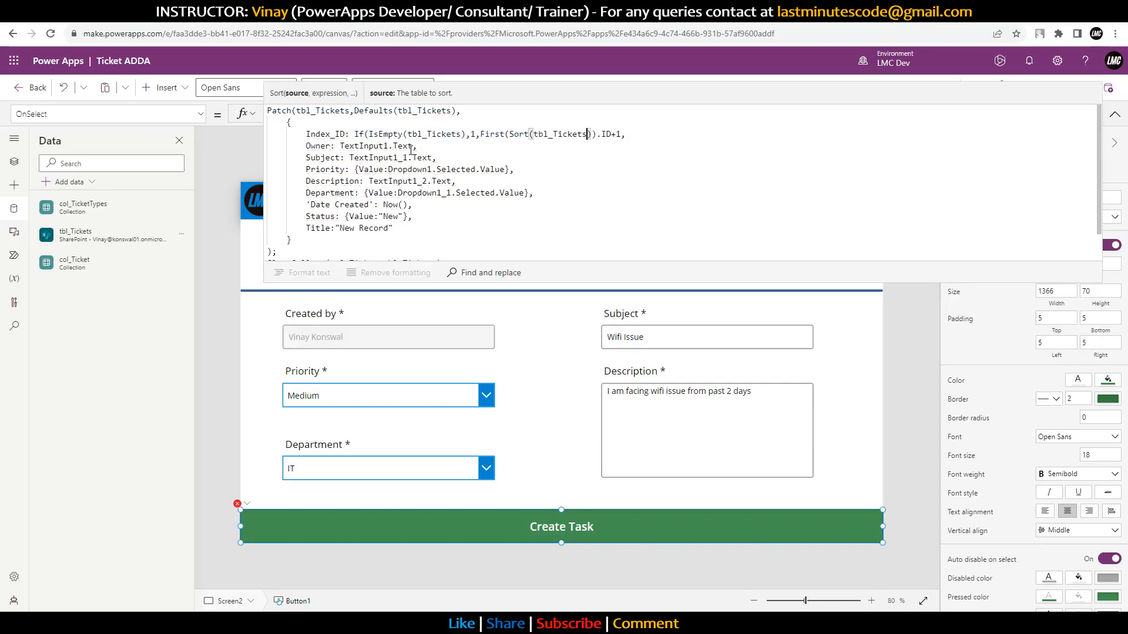
{"action": "type", "text": ",ID"}
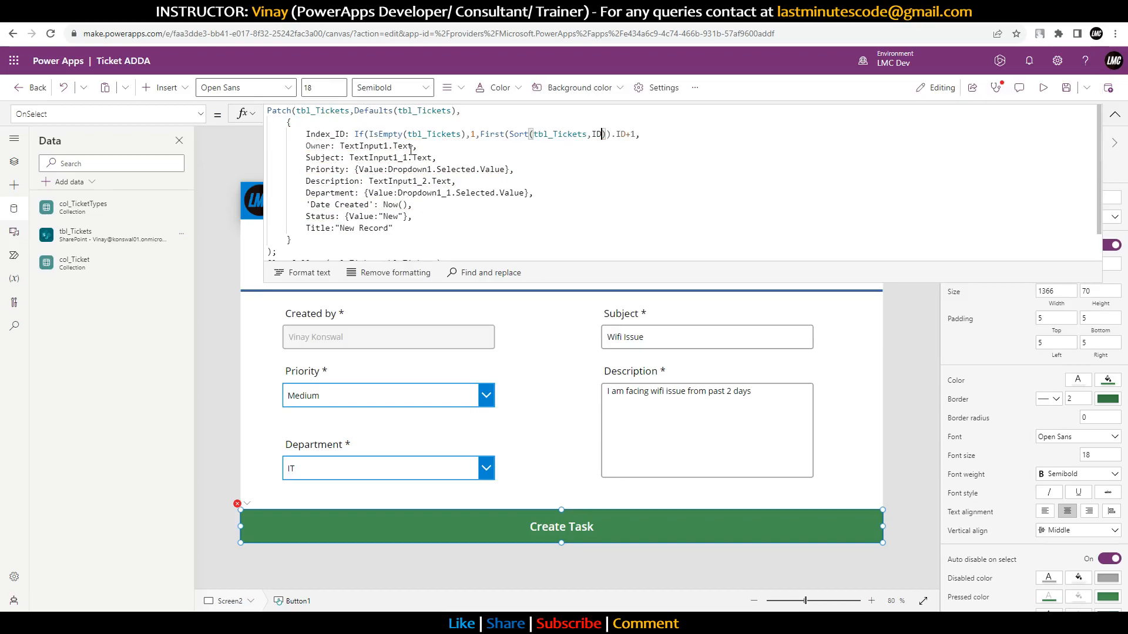
{"action": "type", "text": ","}
{"action": "key", "text": "Tab"}
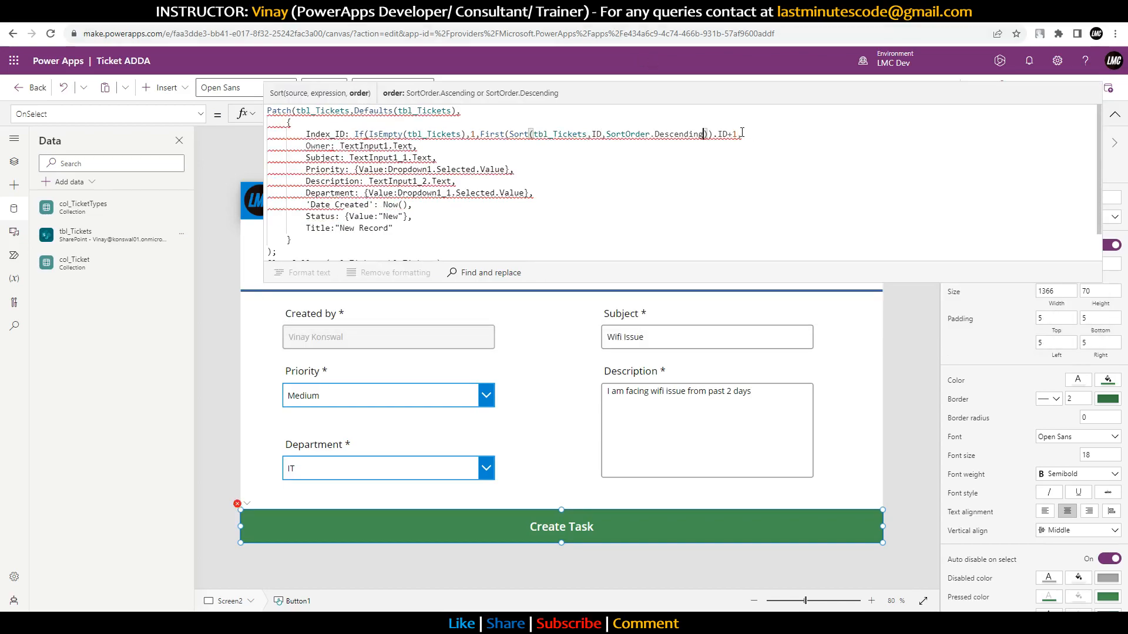
{"action": "left_click", "coordinate": [739, 134]}
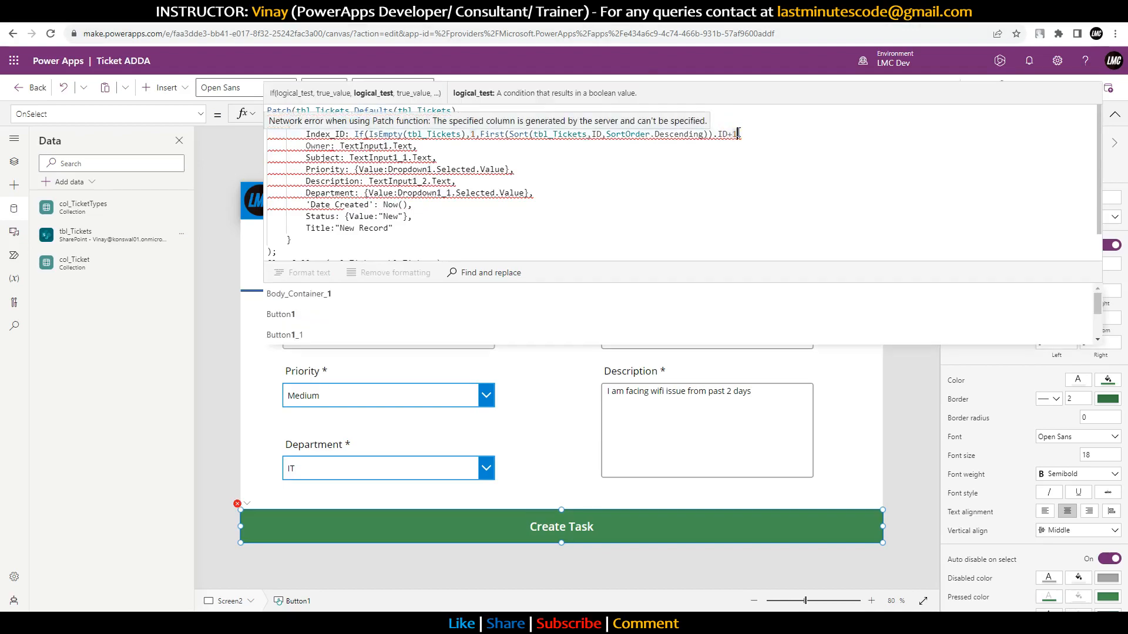
{"action": "type", "text": ")"}
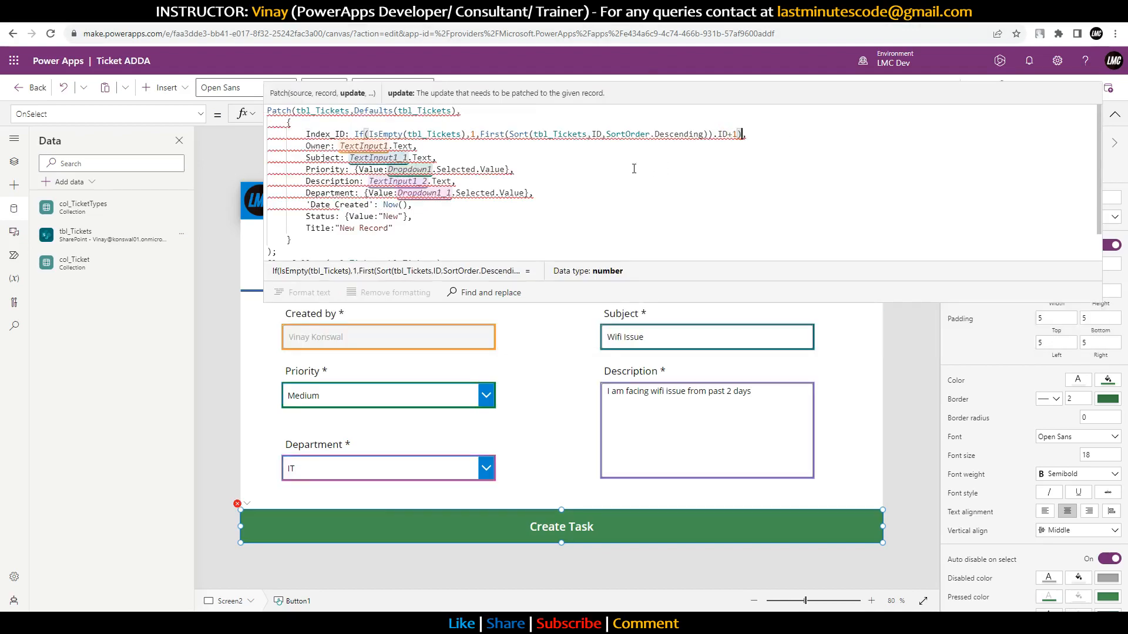
Step: Cut and repaste the whole formula to revalidate it, collapse the formula bar and start preview
{"action": "left_click", "coordinate": [608, 157]}
{"action": "key", "text": "ctrl+a"}
{"action": "key", "text": "ctrl+x"}
{"action": "key", "text": "ctrl+v"}
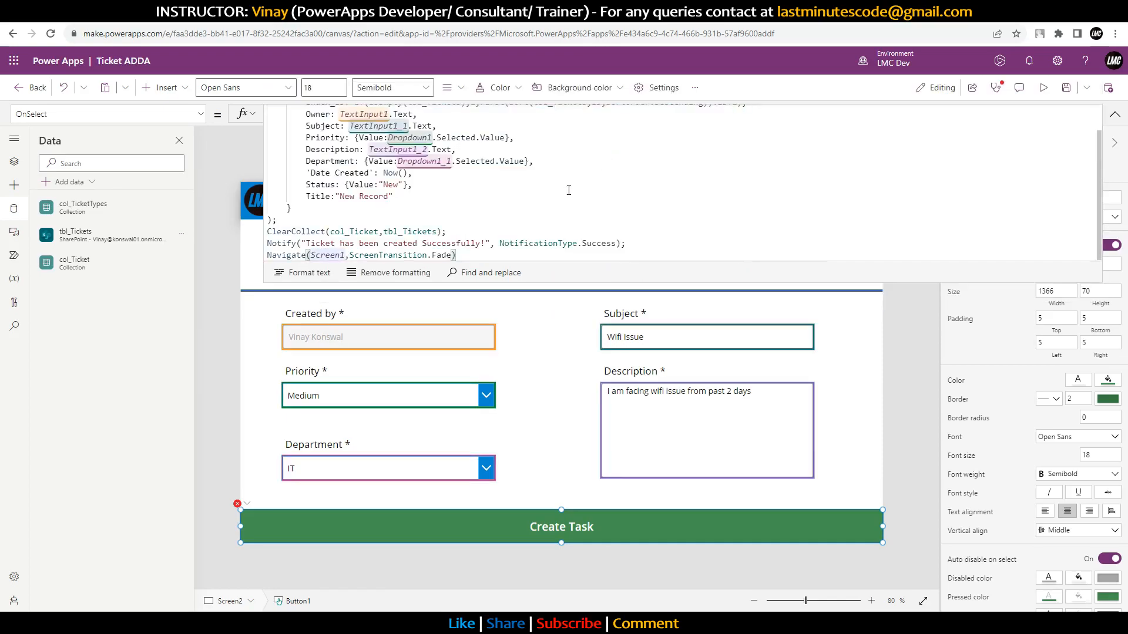
{"action": "scroll", "coordinate": [566, 186], "scroll_direction": "up", "scroll_amount": 2}
{"action": "left_click", "coordinate": [563, 172]}
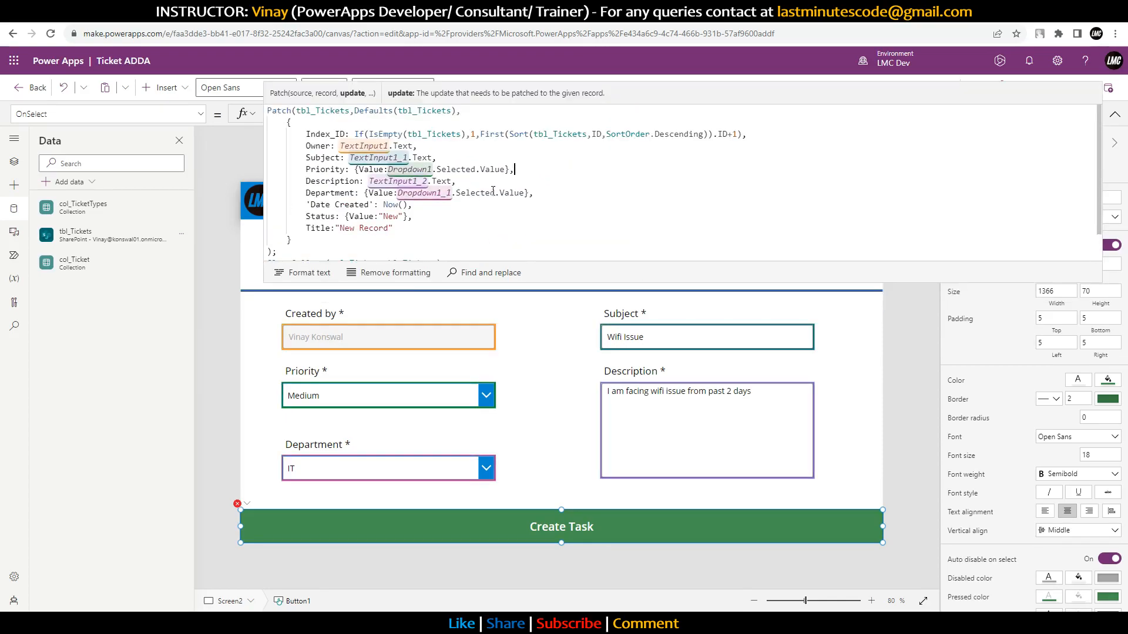
{"action": "left_click", "coordinate": [1115, 114]}
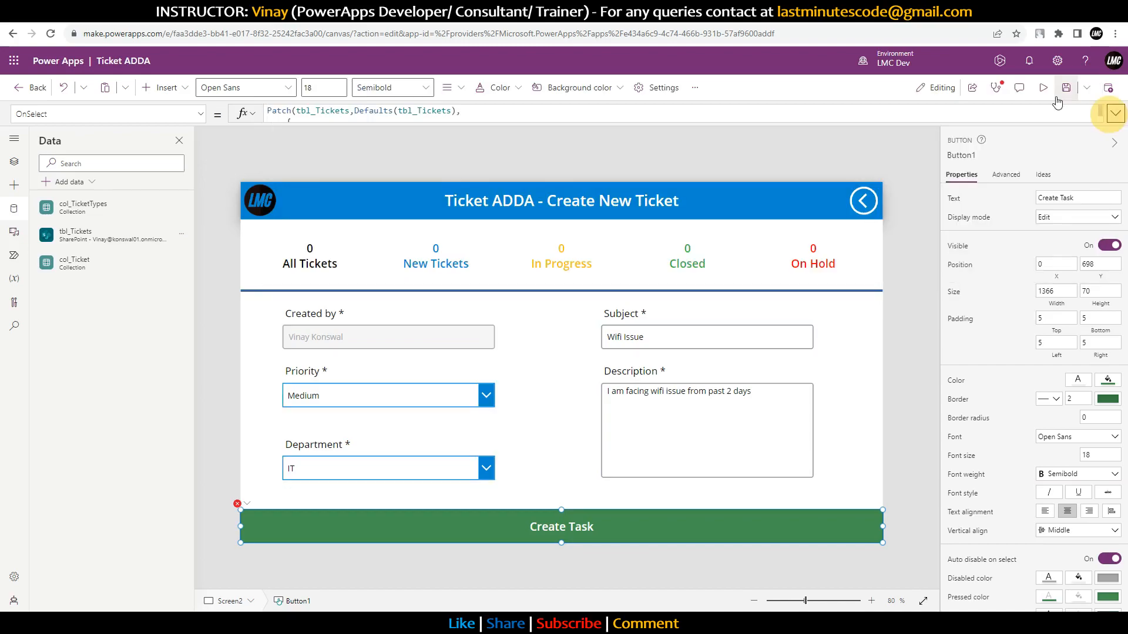
{"action": "left_click", "coordinate": [1042, 89]}
Step: Submit the Wifi Issue ticket and highlight its date, creator, ID 1, Medium priority, description and title
{"action": "left_click", "coordinate": [583, 578]}
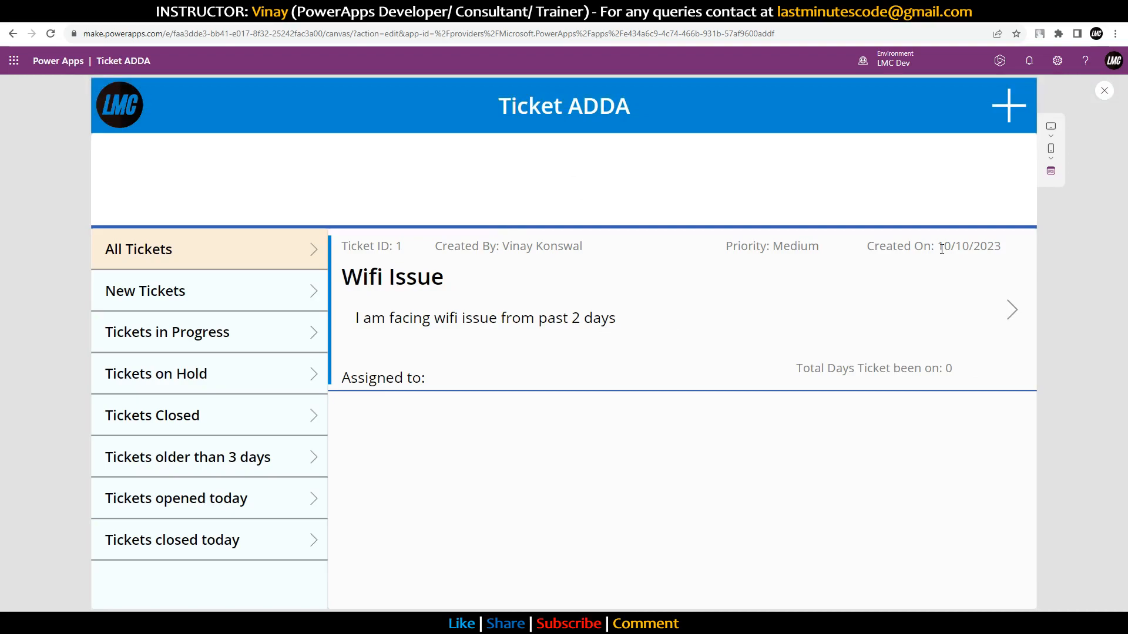
{"action": "left_click_drag", "start_coordinate": [940, 248], "coordinate": [1024, 248]}
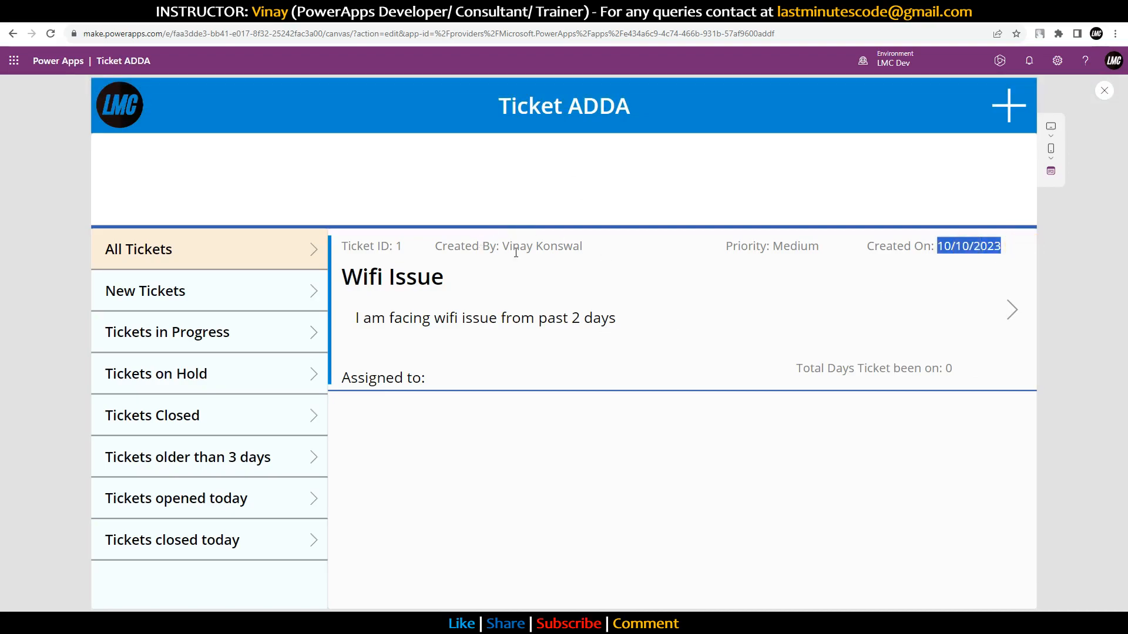
{"action": "left_click_drag", "start_coordinate": [516, 252], "coordinate": [597, 252]}
{"action": "left_click_drag", "start_coordinate": [403, 247], "coordinate": [357, 247]}
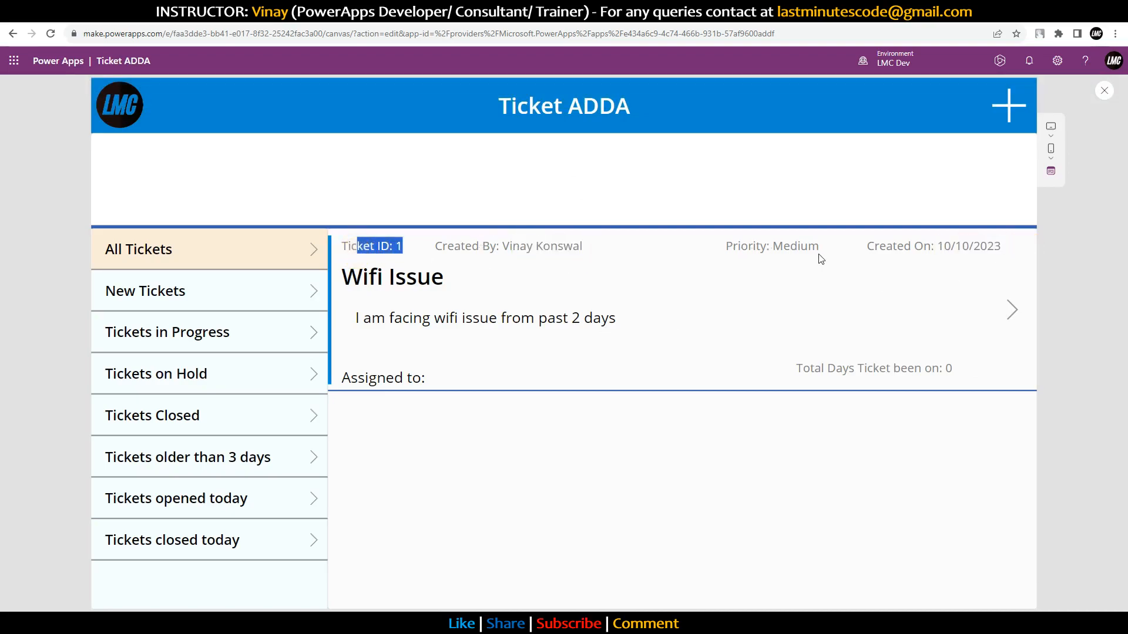
{"action": "left_click_drag", "start_coordinate": [820, 259], "coordinate": [728, 249]}
{"action": "left_click_drag", "start_coordinate": [356, 318], "coordinate": [608, 343]}
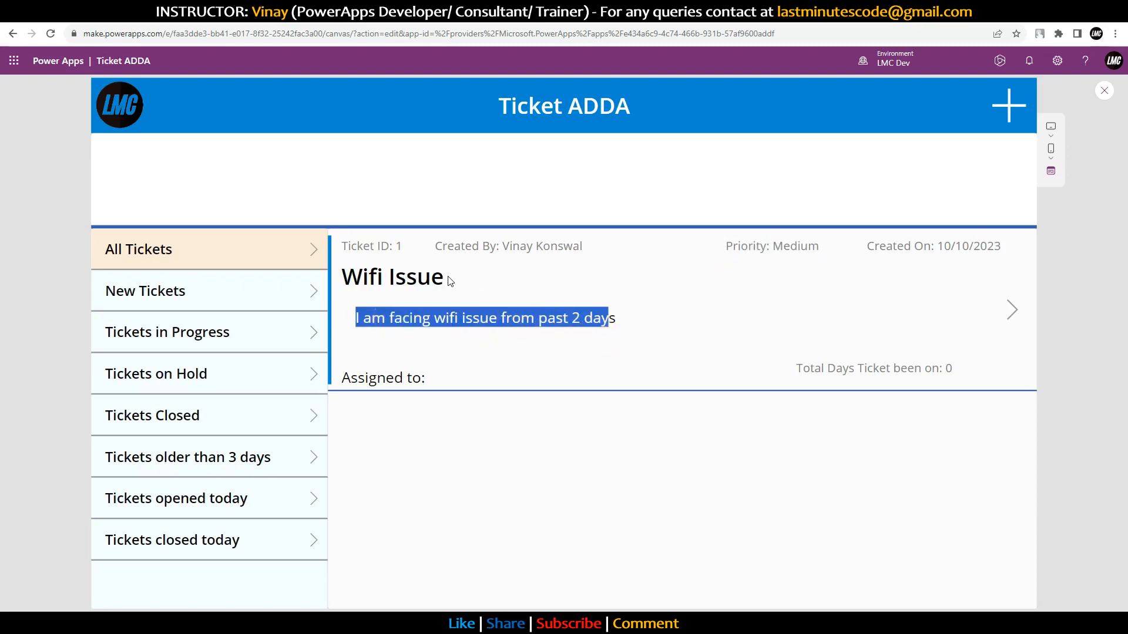
{"action": "left_click_drag", "start_coordinate": [451, 282], "coordinate": [337, 293]}
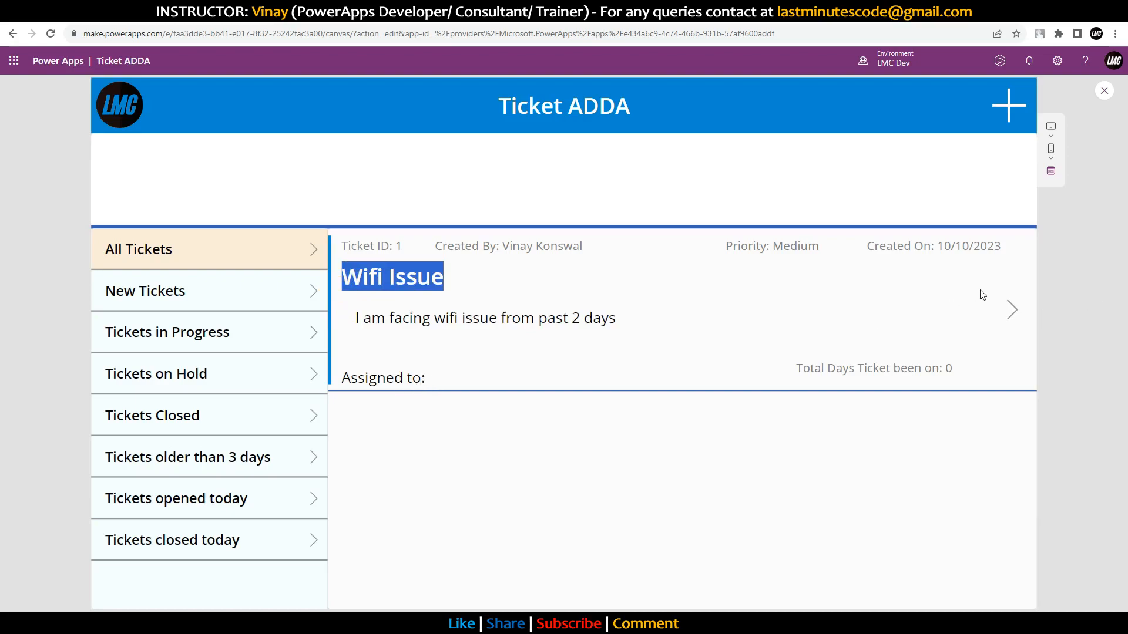
Step: Exit preview and change the All Tickets counter's formula to CountRows(col_Ticket)
{"action": "left_click", "coordinate": [1104, 92]}
{"action": "left_click", "coordinate": [265, 232]}
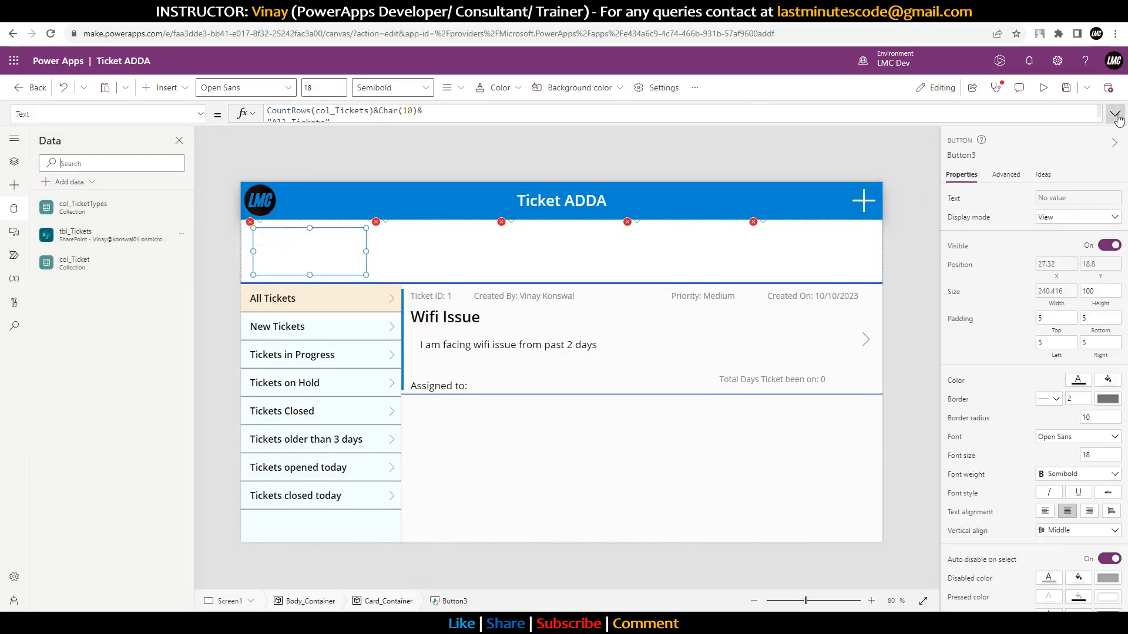
{"action": "left_click", "coordinate": [1115, 113]}
{"action": "double_click", "coordinate": [333, 111]}
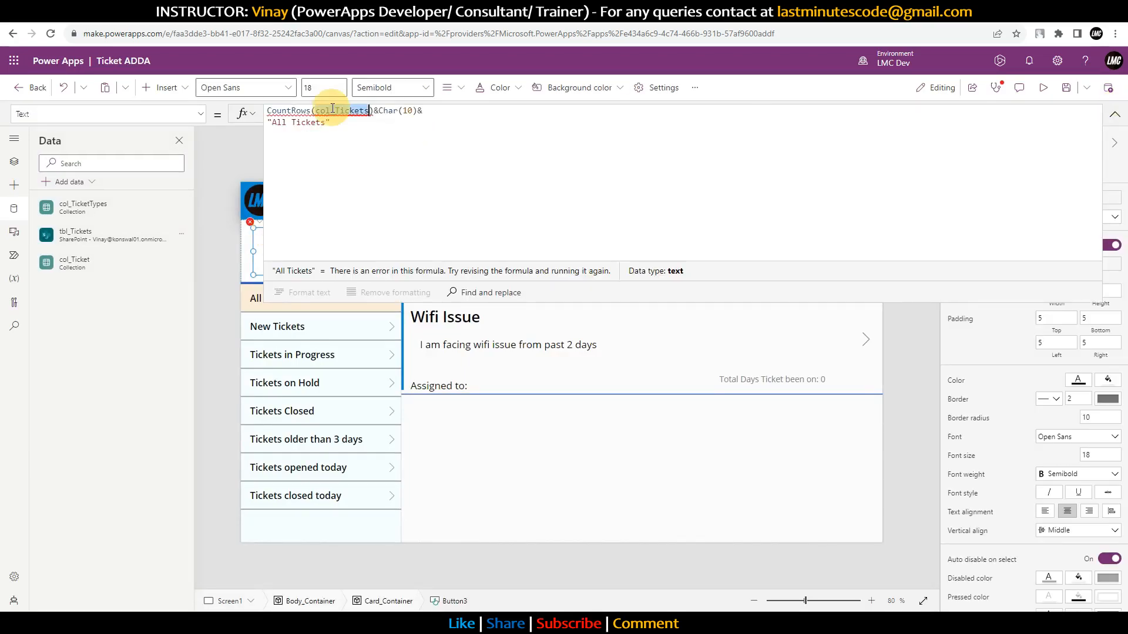
{"action": "type", "text": "tbl"}
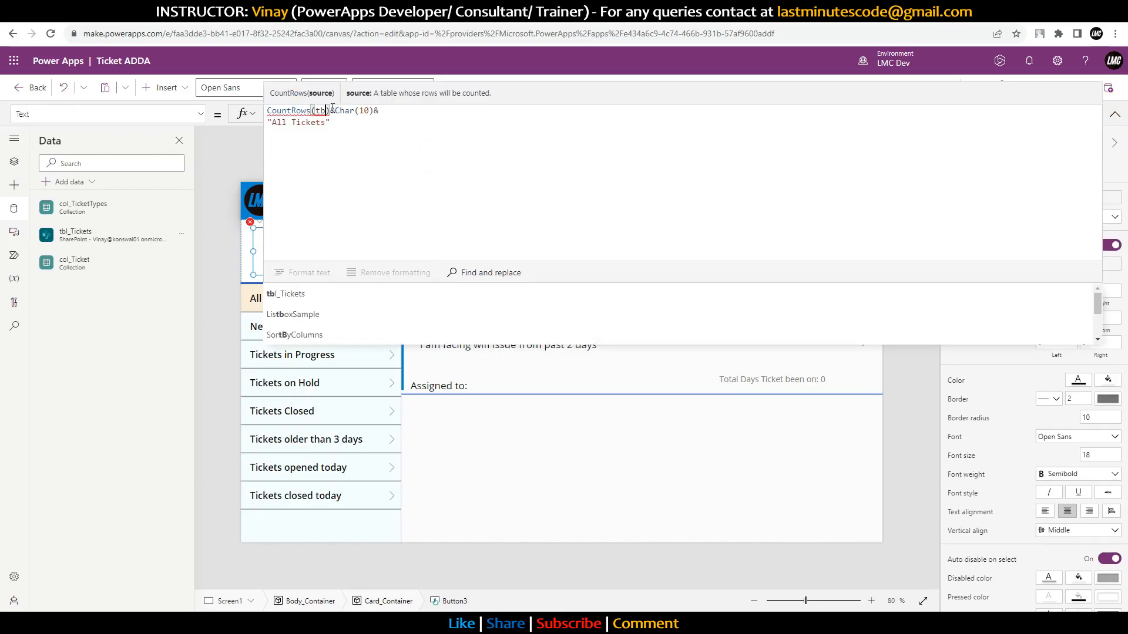
{"action": "key", "text": "BackSpace"}
{"action": "key", "text": "BackSpace"}
{"action": "key", "text": "BackSpace"}
{"action": "type", "text": "col"}
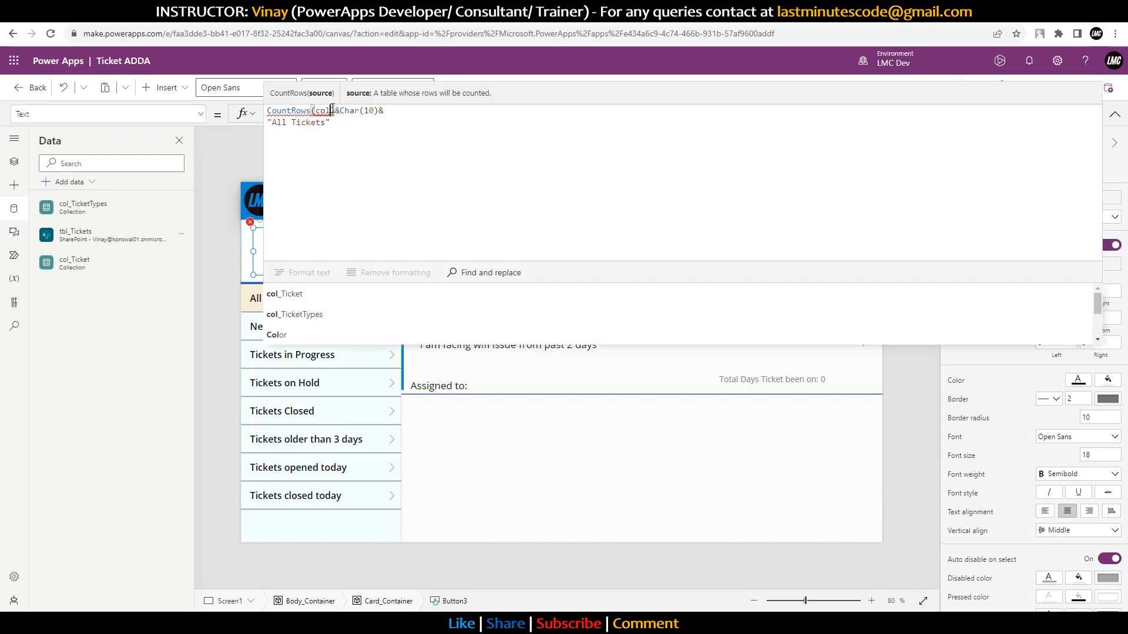
{"action": "left_click", "coordinate": [284, 293]}
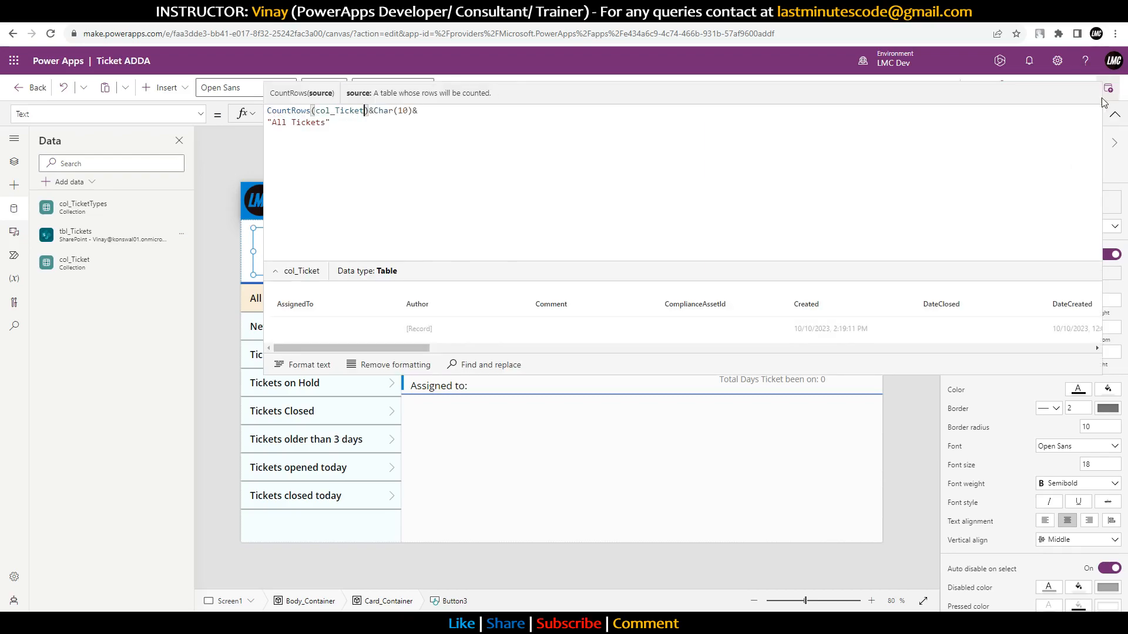
{"action": "left_click", "coordinate": [1115, 114]}
Step: Open the New Tickets counter's erroring formula and select col_Tickets in it
{"action": "left_click", "coordinate": [388, 225]}
{"action": "left_click", "coordinate": [406, 235]}
{"action": "double_click", "coordinate": [372, 113]}
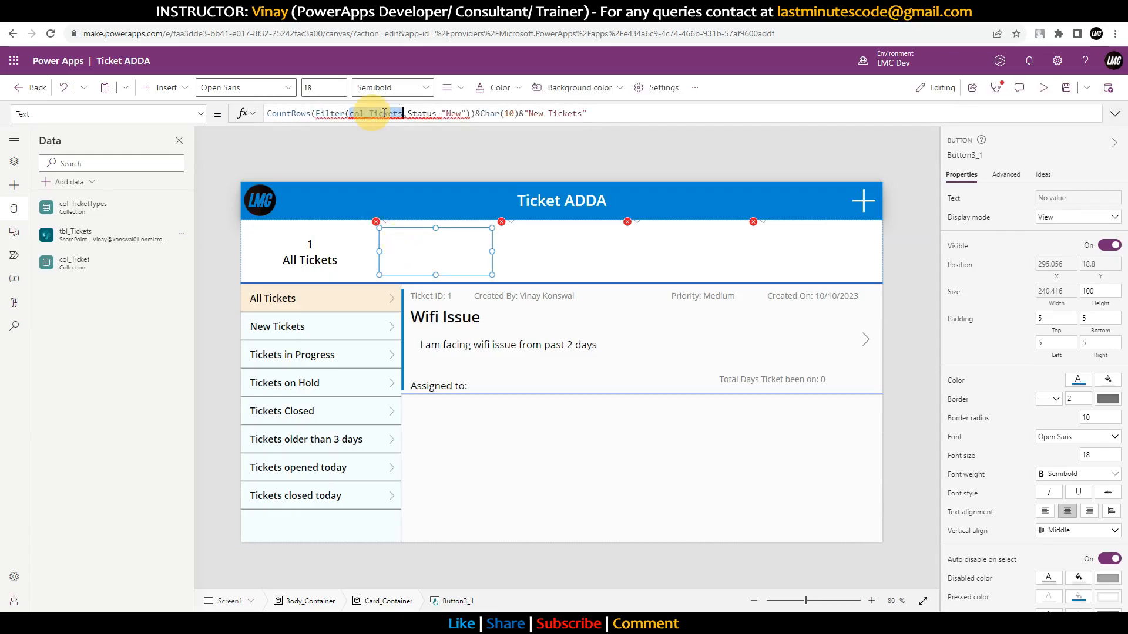
Step: Fix the New Tickets and In Progress counters to use col_Ticket and Status.Value
{"action": "left_click", "coordinate": [400, 113]}
{"action": "key", "text": "BackSpace"}
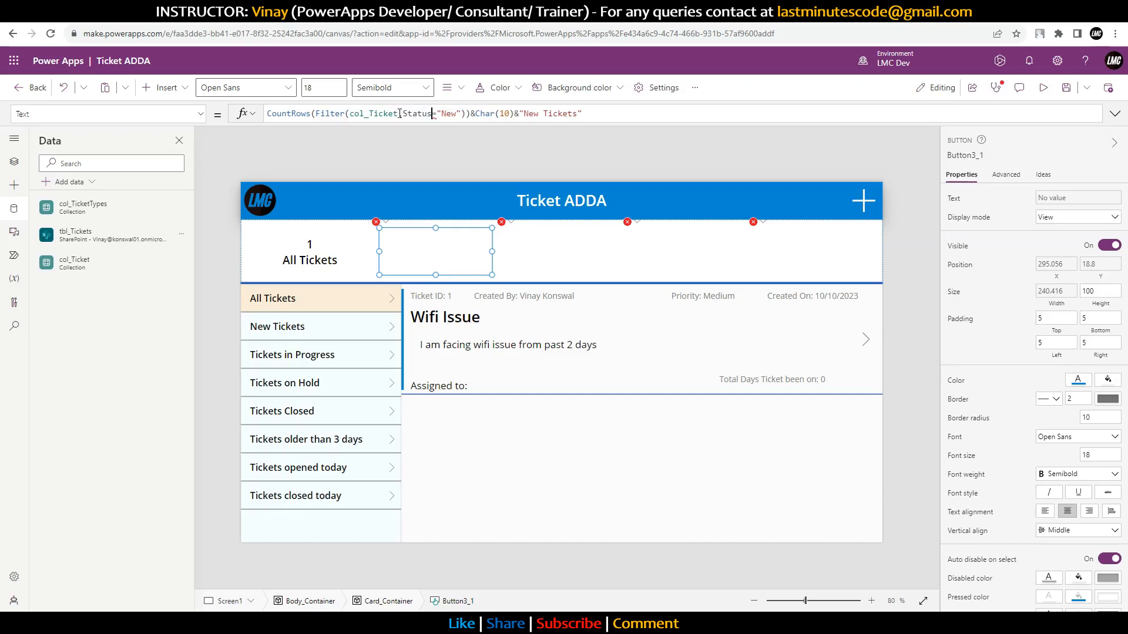
{"action": "type", "text": ".Value"}
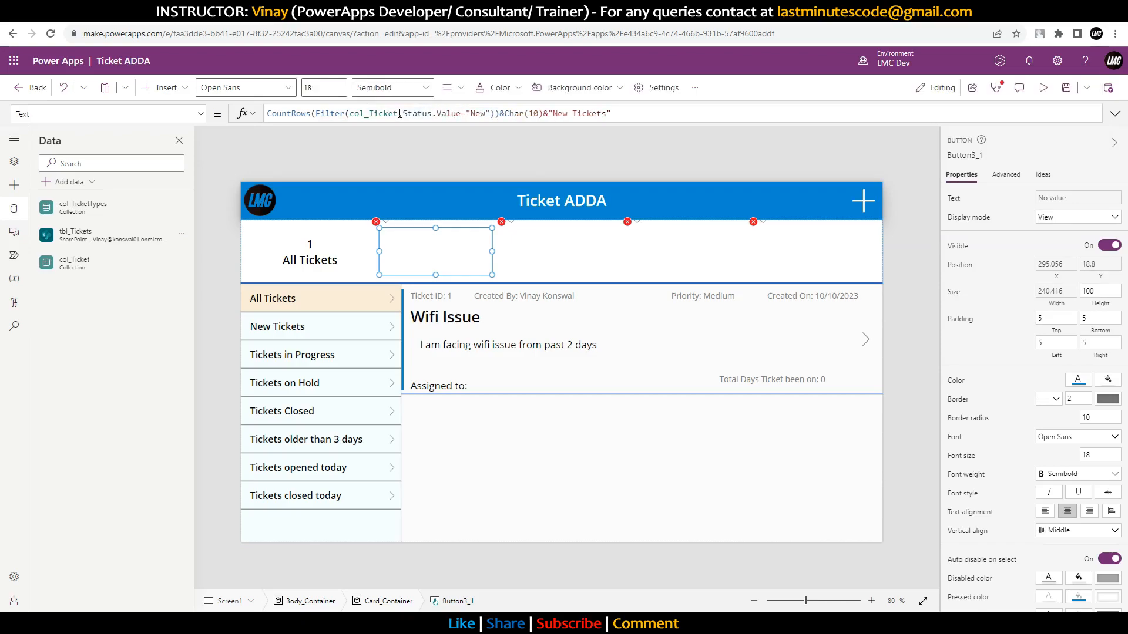
{"action": "left_click", "coordinate": [502, 222]}
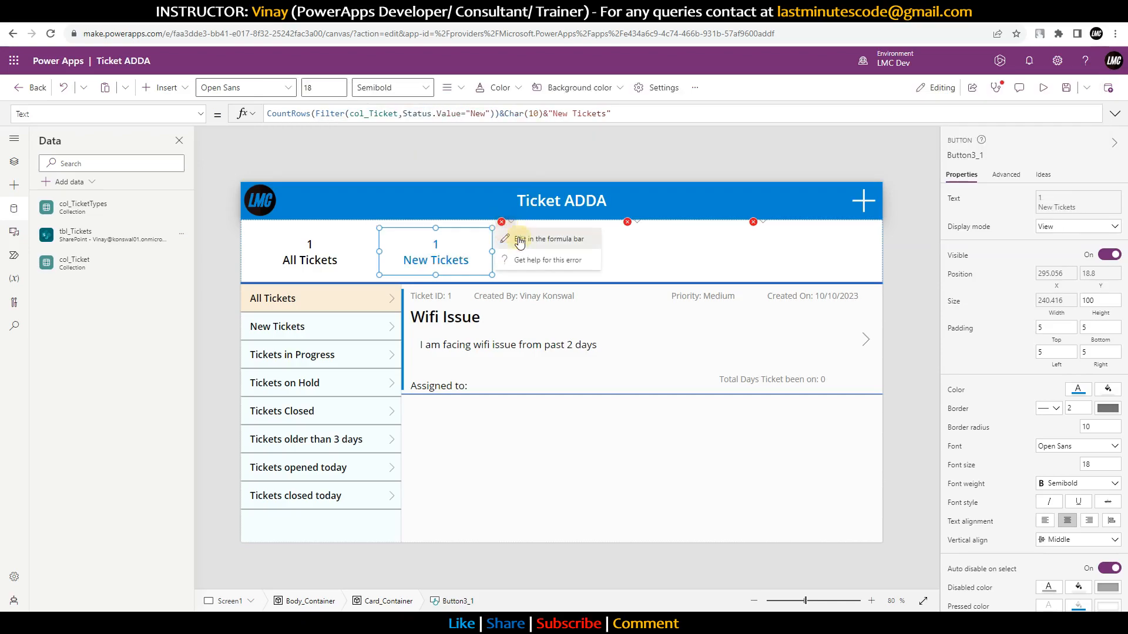
{"action": "left_click", "coordinate": [520, 239]}
{"action": "left_click", "coordinate": [400, 114]}
{"action": "key", "text": "Delete"}
{"action": "left_click", "coordinate": [432, 114]}
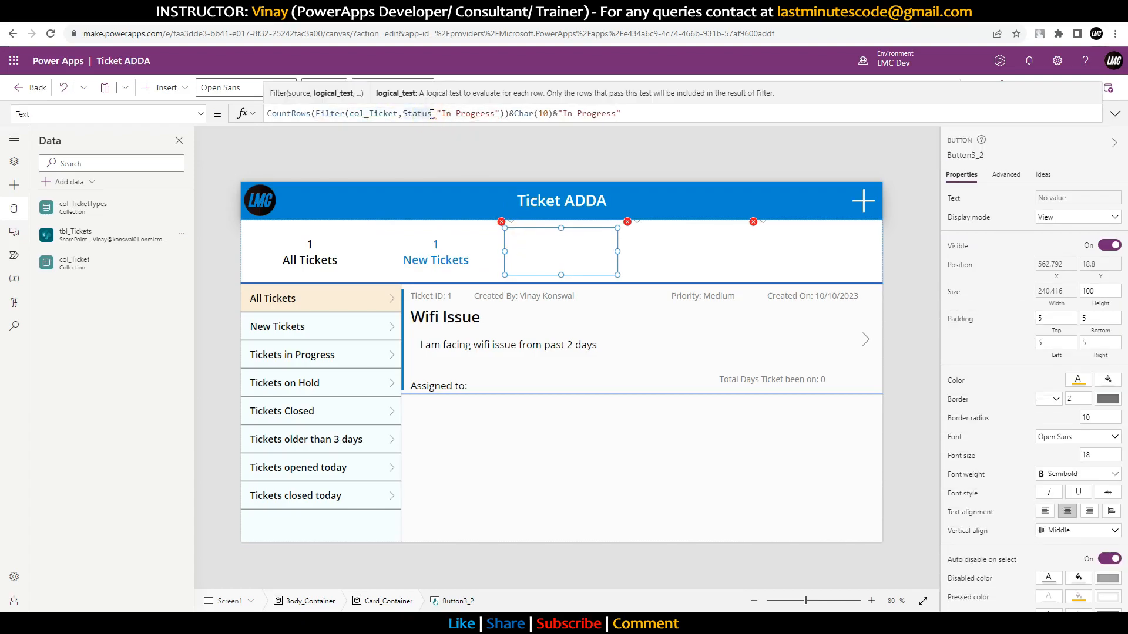
{"action": "type", "text": ".Value"}
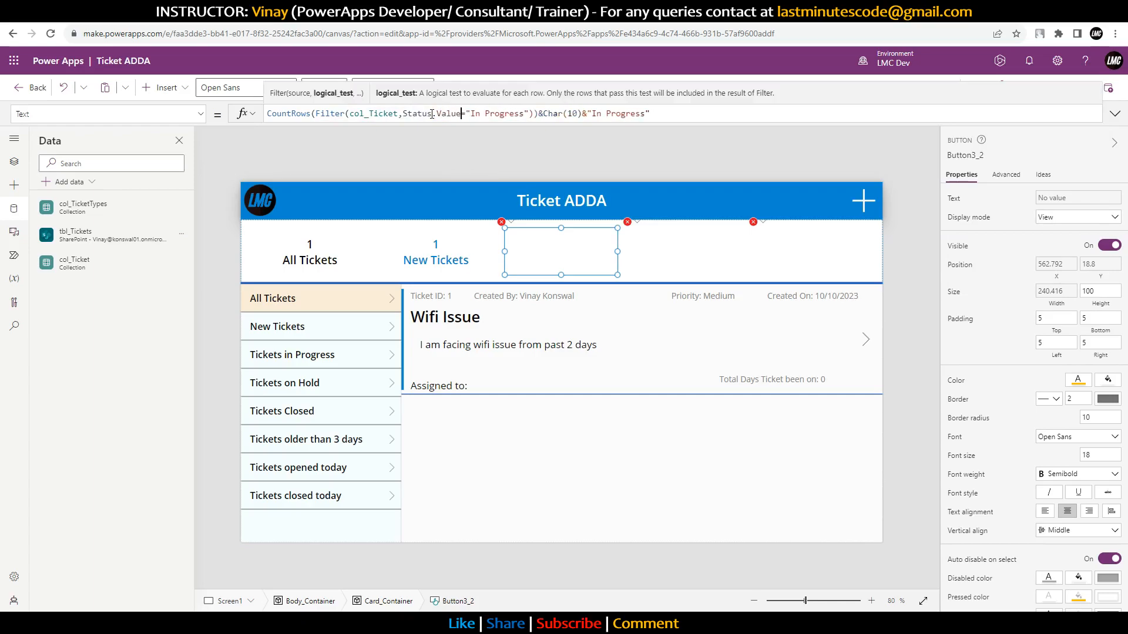
Step: Apply the same col_Ticket and Status.Value fix to the Closed and On Hold counters
{"action": "left_click", "coordinate": [637, 223]}
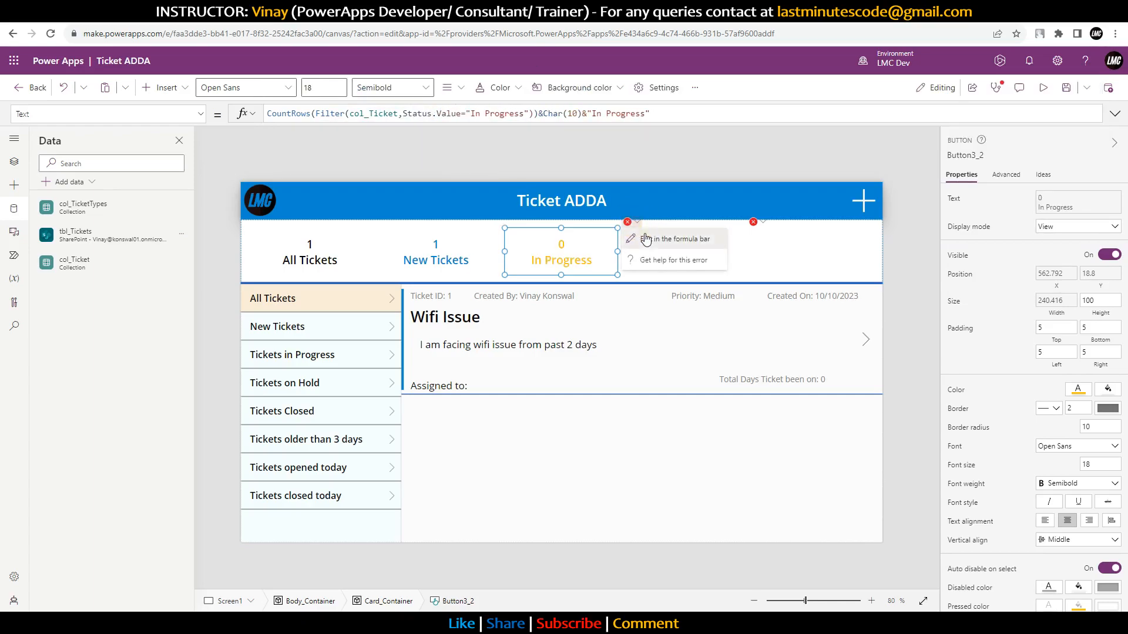
{"action": "left_click", "coordinate": [645, 238]}
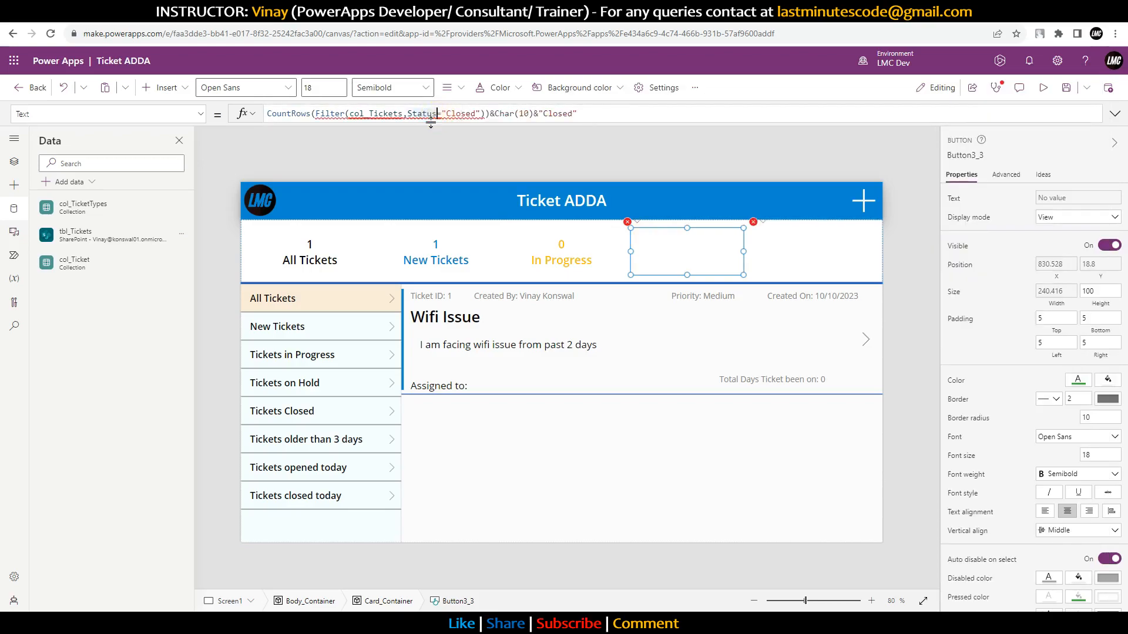
{"action": "left_click", "coordinate": [435, 113]}
{"action": "type", "text": ".Value"}
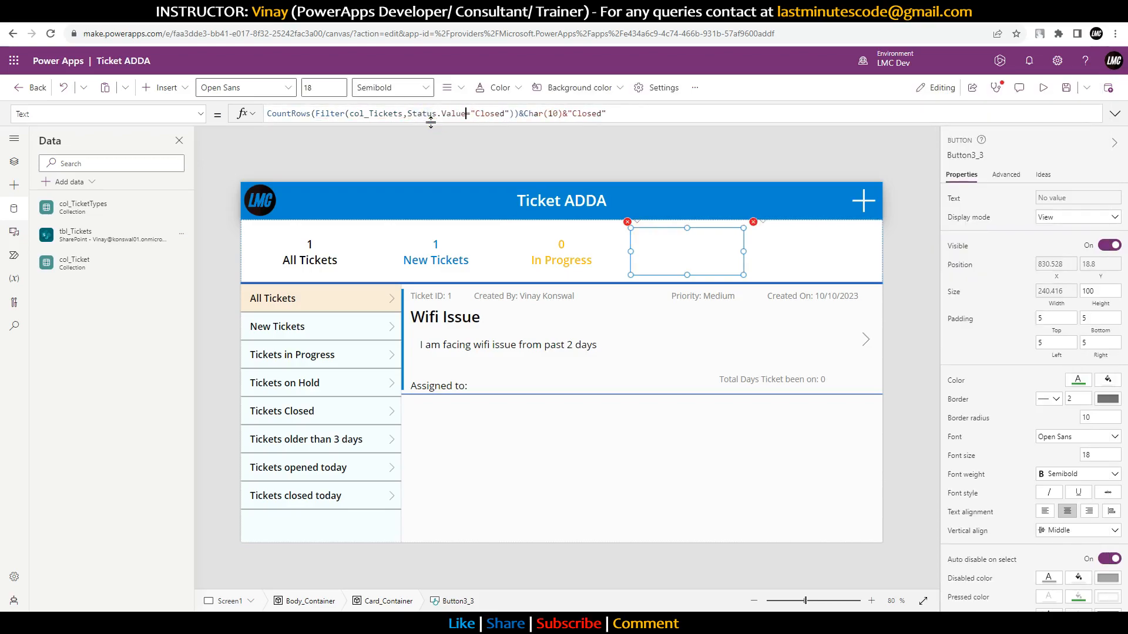
{"action": "key", "text": "BackSpace"}
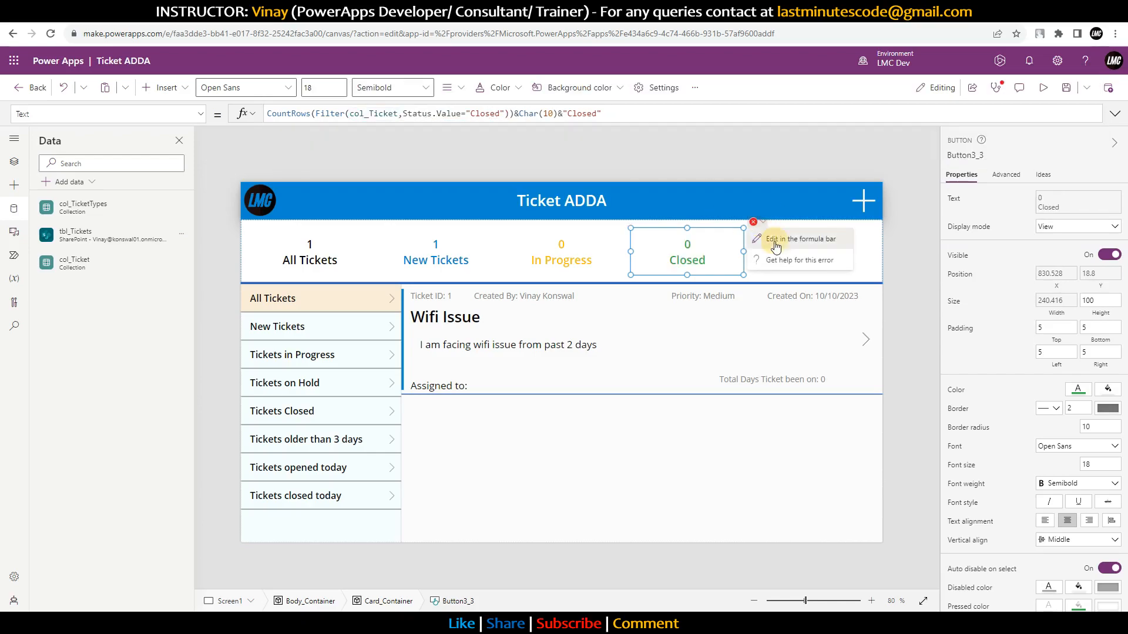
{"action": "left_click", "coordinate": [769, 235]}
{"action": "left_click", "coordinate": [403, 114]}
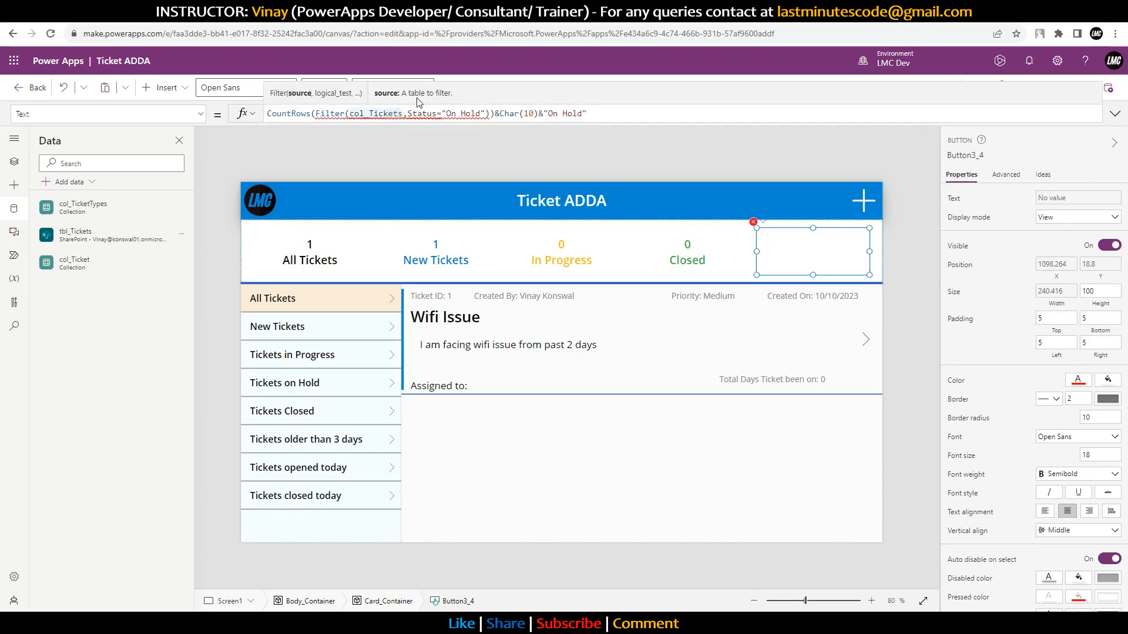
{"action": "key", "text": "BackSpace"}
{"action": "left_click", "coordinate": [434, 115]}
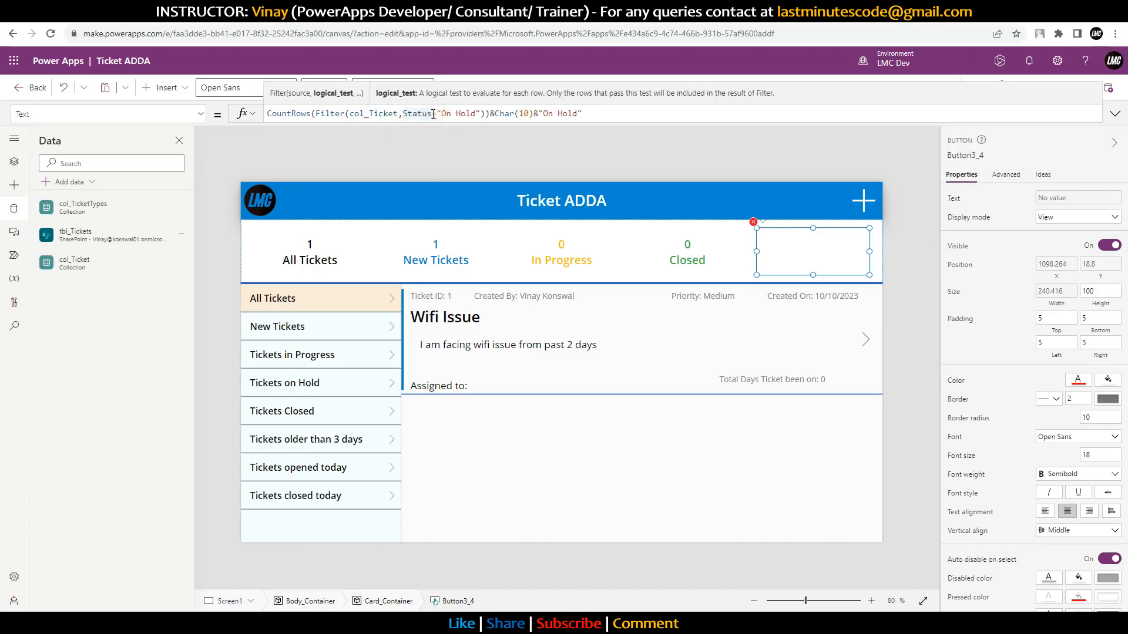
{"action": "type", "text": ".Value"}
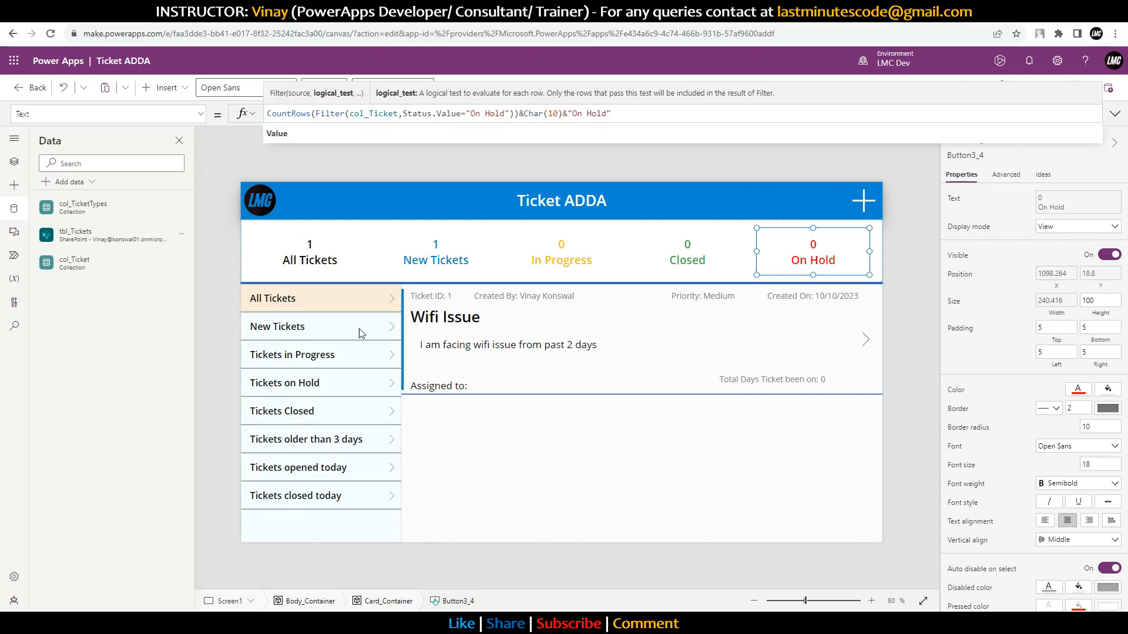
{"action": "left_click", "coordinate": [453, 295]}
{"action": "left_click", "coordinate": [407, 112]}
{"action": "key", "text": "BackSpace"}
{"action": "type", "text": "ne"}
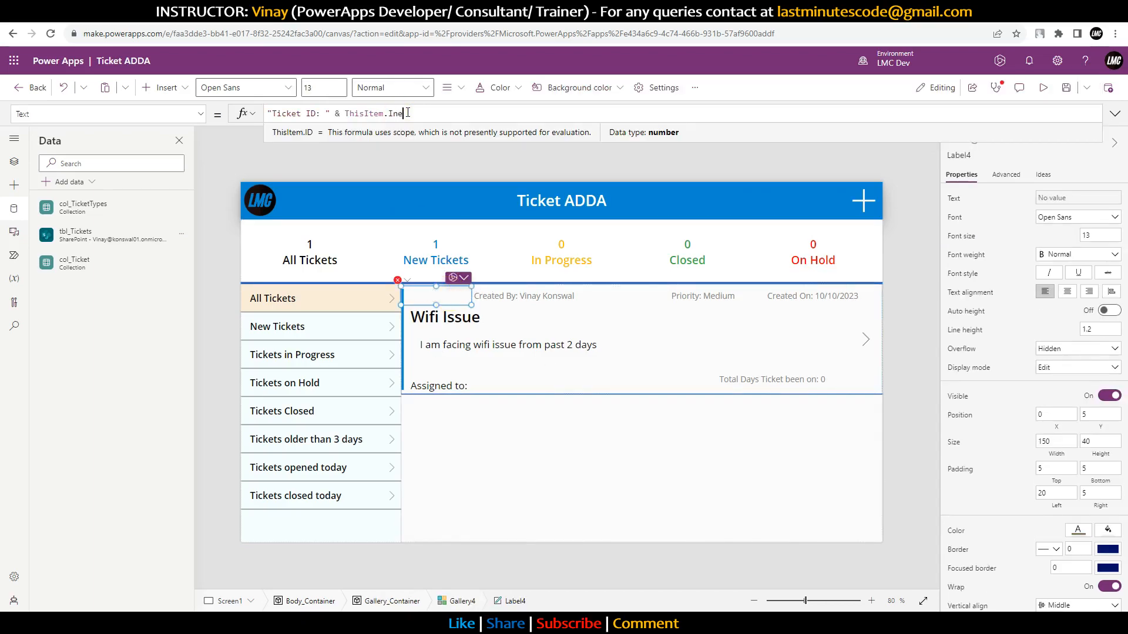
{"action": "key", "text": "BackSpace"}
{"action": "type", "text": "dex_ID"}
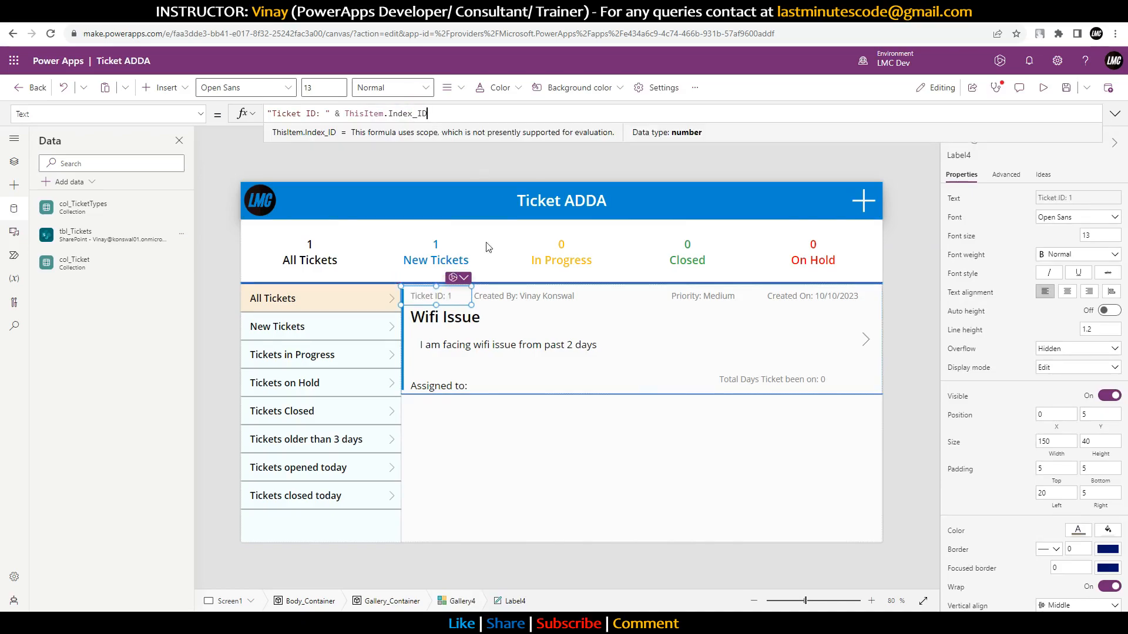
{"action": "left_click", "coordinate": [492, 300]}
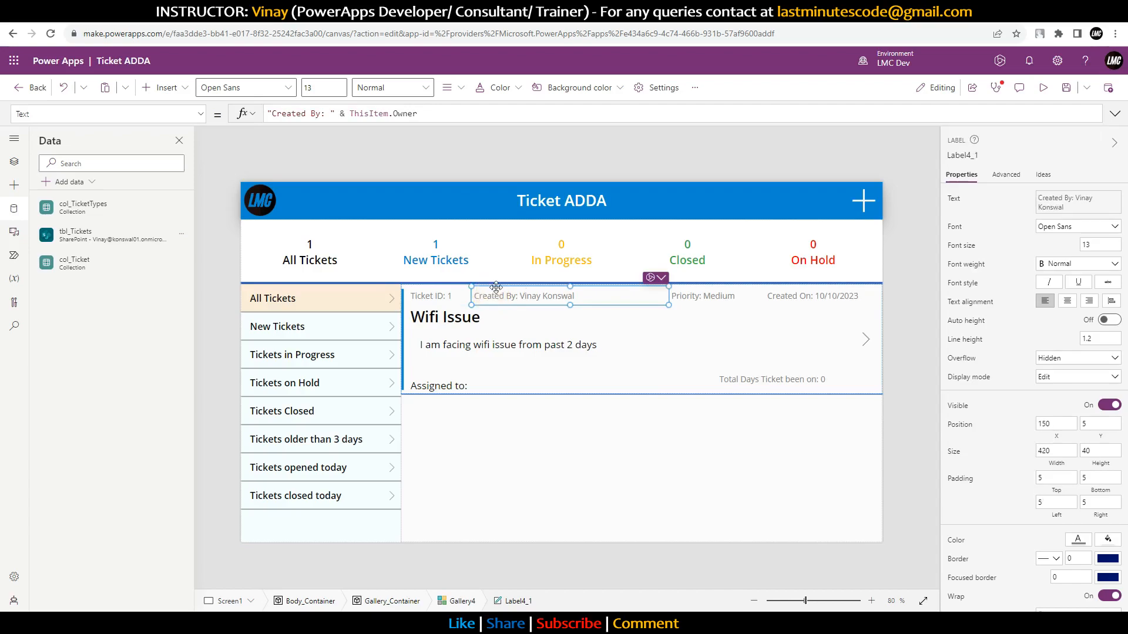
{"action": "left_click", "coordinate": [693, 301]}
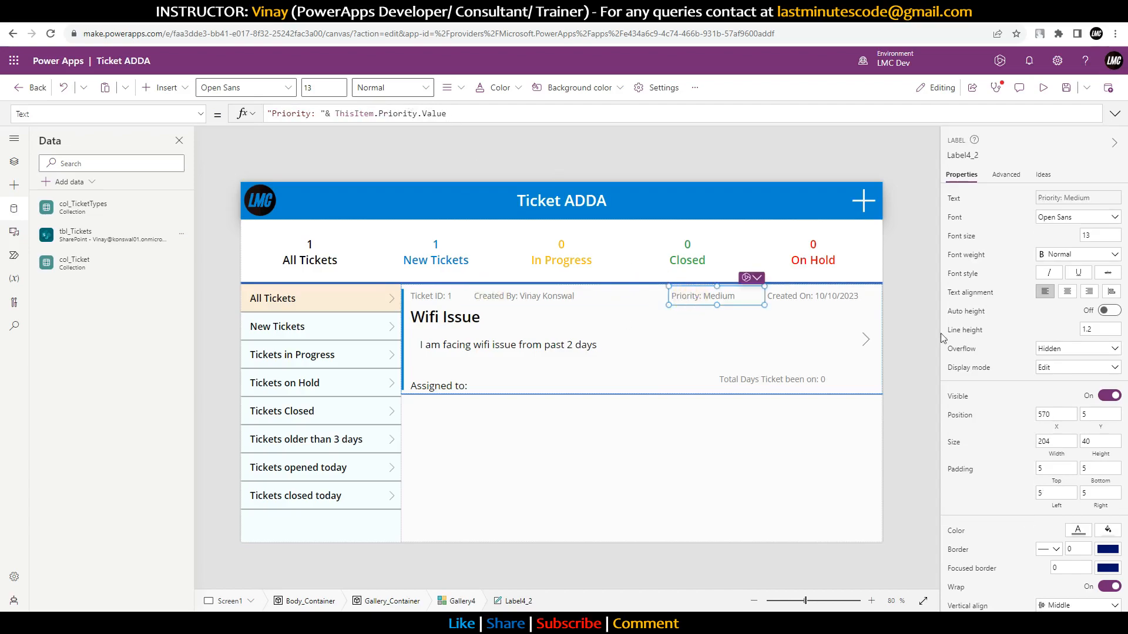
{"action": "left_click", "coordinate": [459, 319]}
{"action": "left_click", "coordinate": [491, 356]}
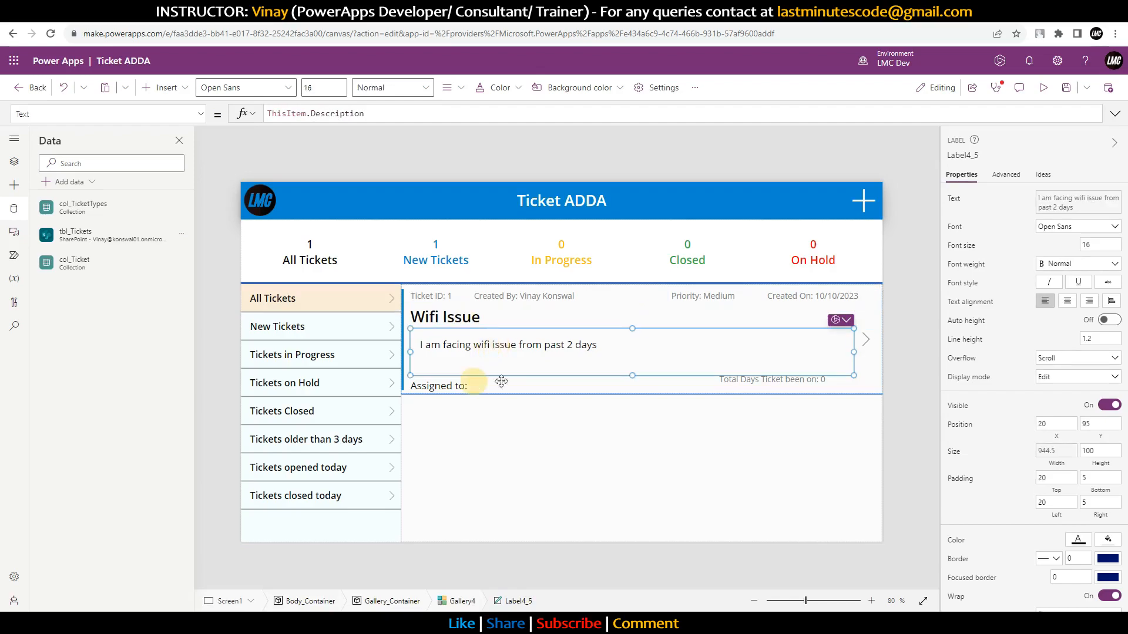
{"action": "left_click", "coordinate": [501, 382]}
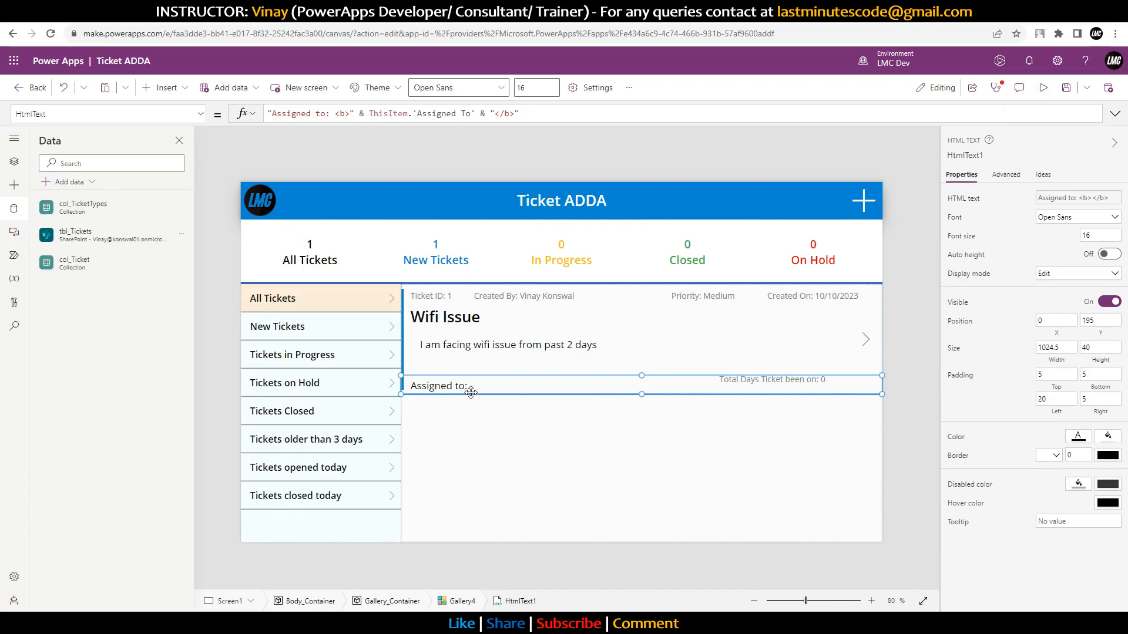
{"action": "left_click", "coordinate": [1067, 89]}
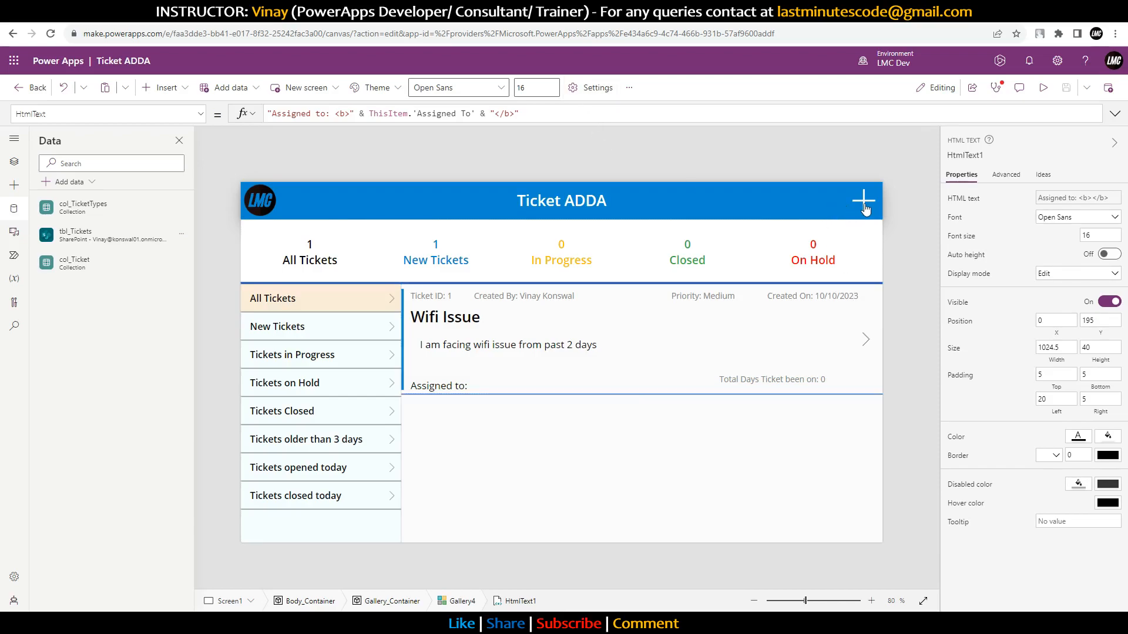
Step: Open the Wifi Issue ticket's details and fix the Internal Comments lookup to col_Ticket and Index_ID
{"action": "left_click", "coordinate": [866, 347], "text": "alt"}
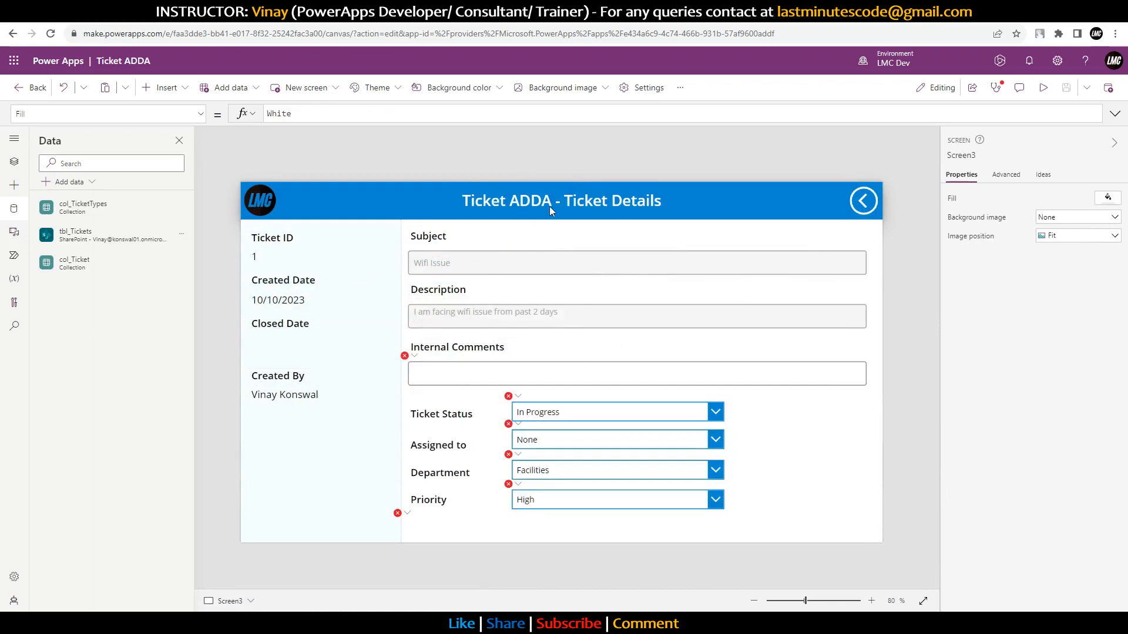
{"action": "left_click", "coordinate": [412, 357]}
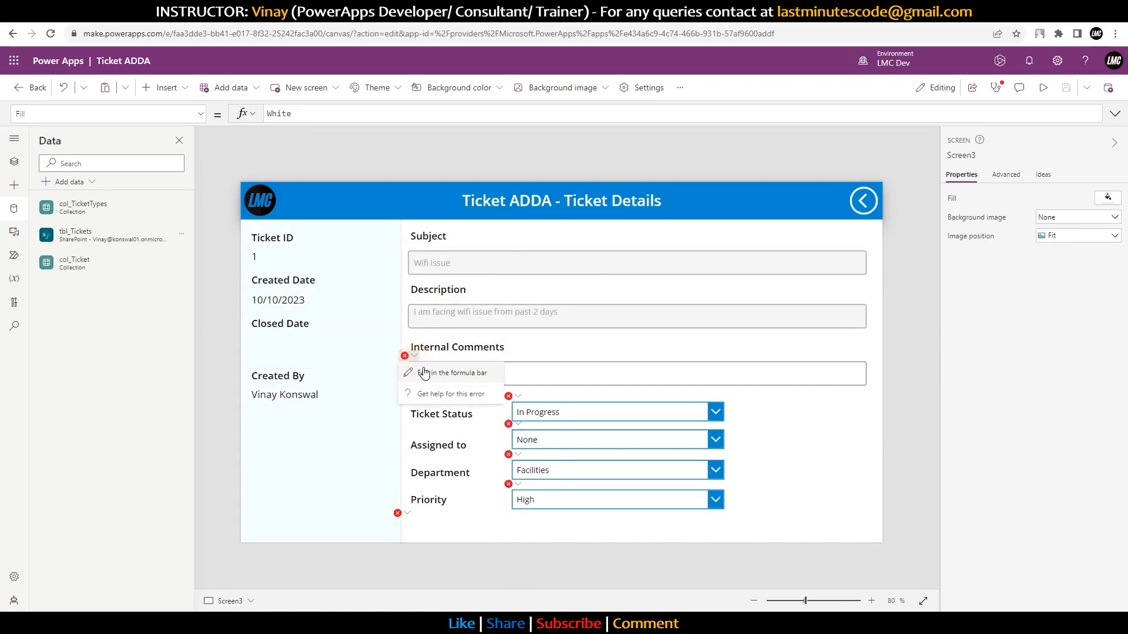
{"action": "left_click", "coordinate": [424, 374]}
{"action": "left_click", "coordinate": [359, 112]}
{"action": "key", "text": "BackSpace"}
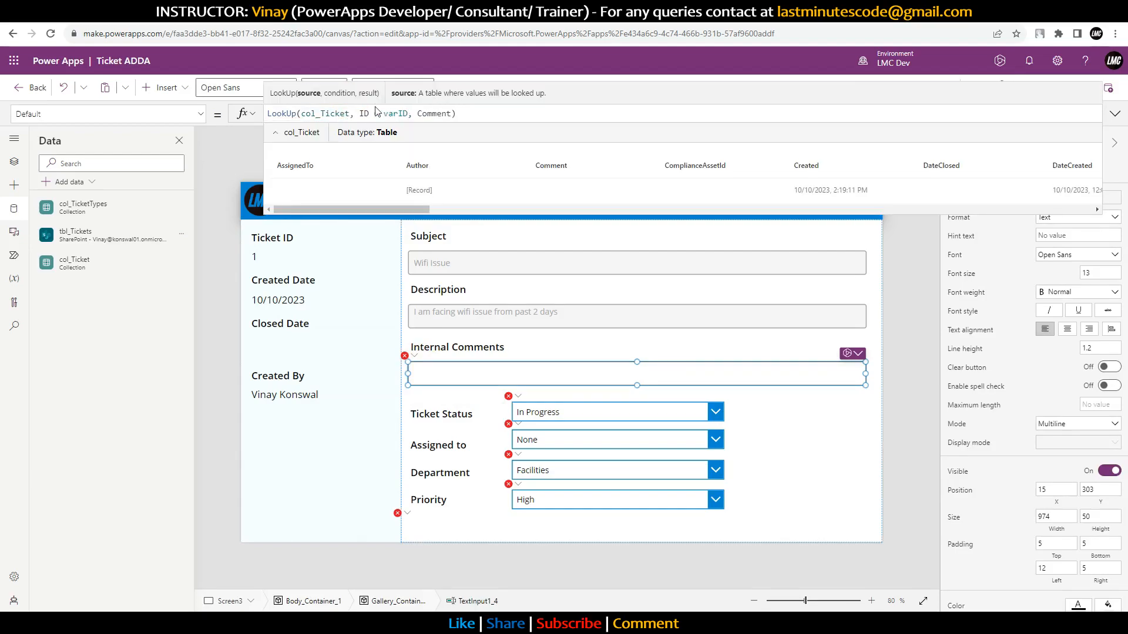
{"action": "left_click", "coordinate": [370, 113]}
{"action": "key", "text": "BackSpace"}
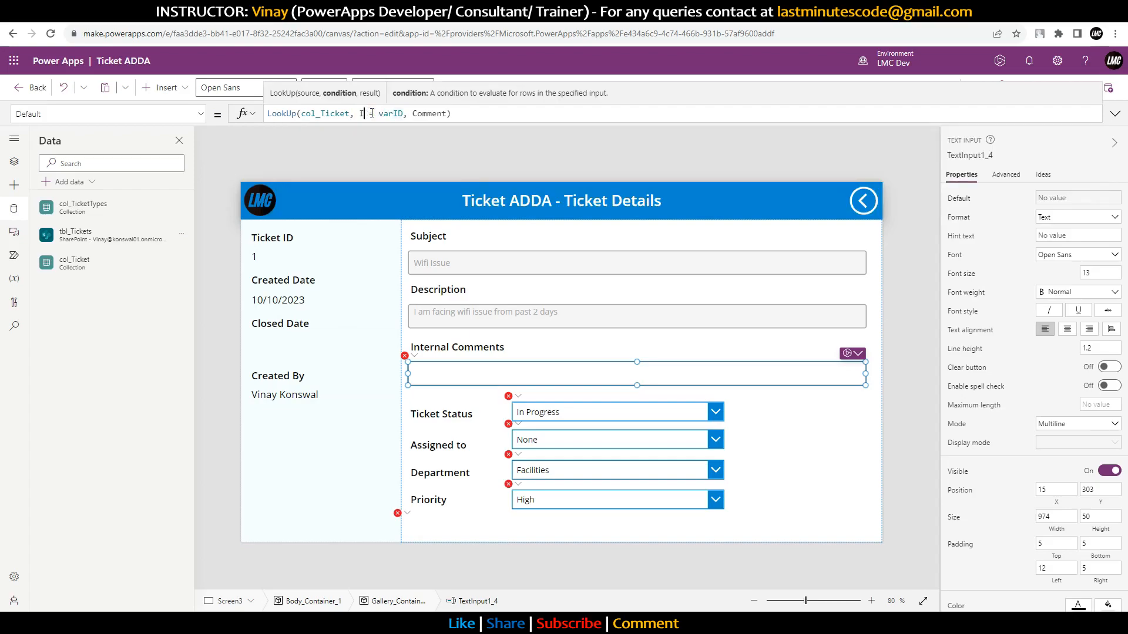
{"action": "type", "text": "ndex_"}
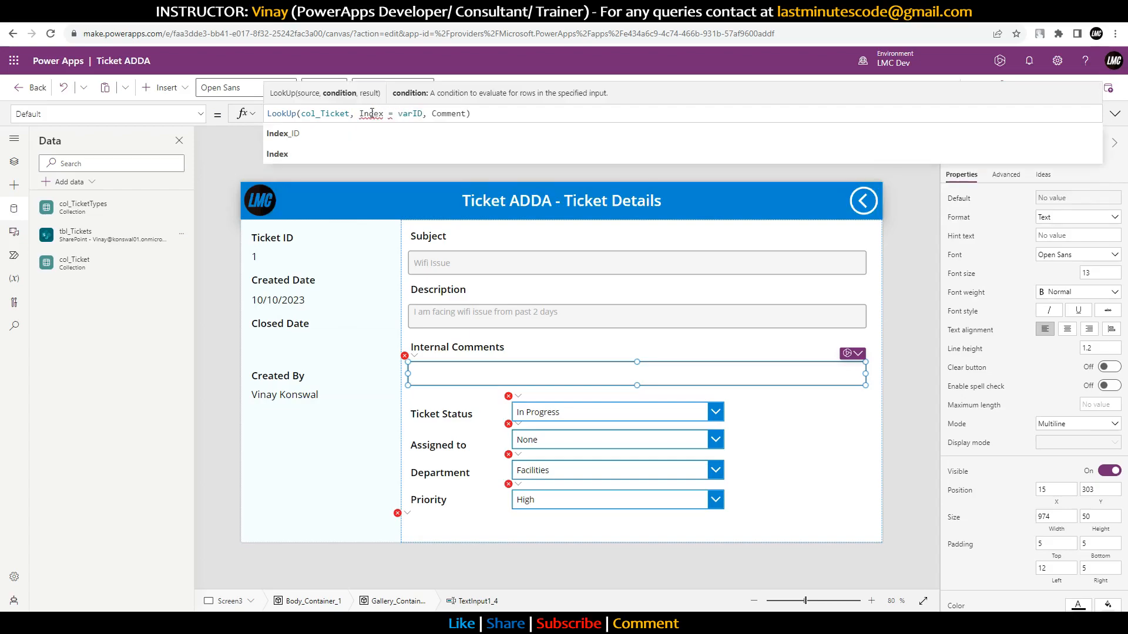
{"action": "type", "text": "ID"}
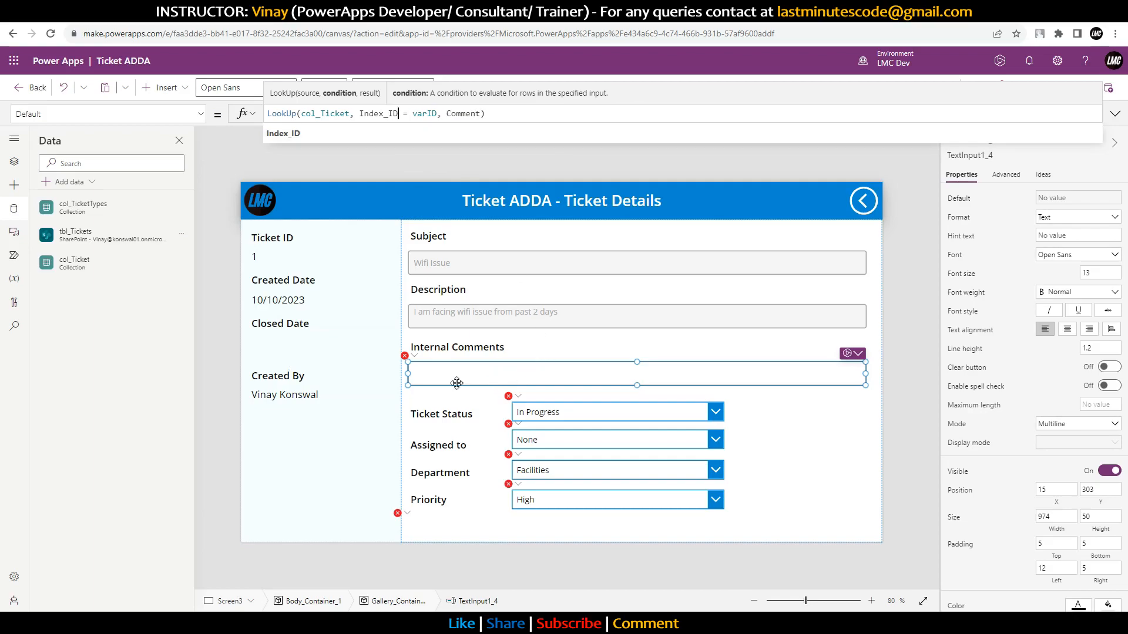
Step: Change the Internal Comments DisplayMode check to varStatus.Value, then return to the main screen
{"action": "left_click", "coordinate": [422, 366]}
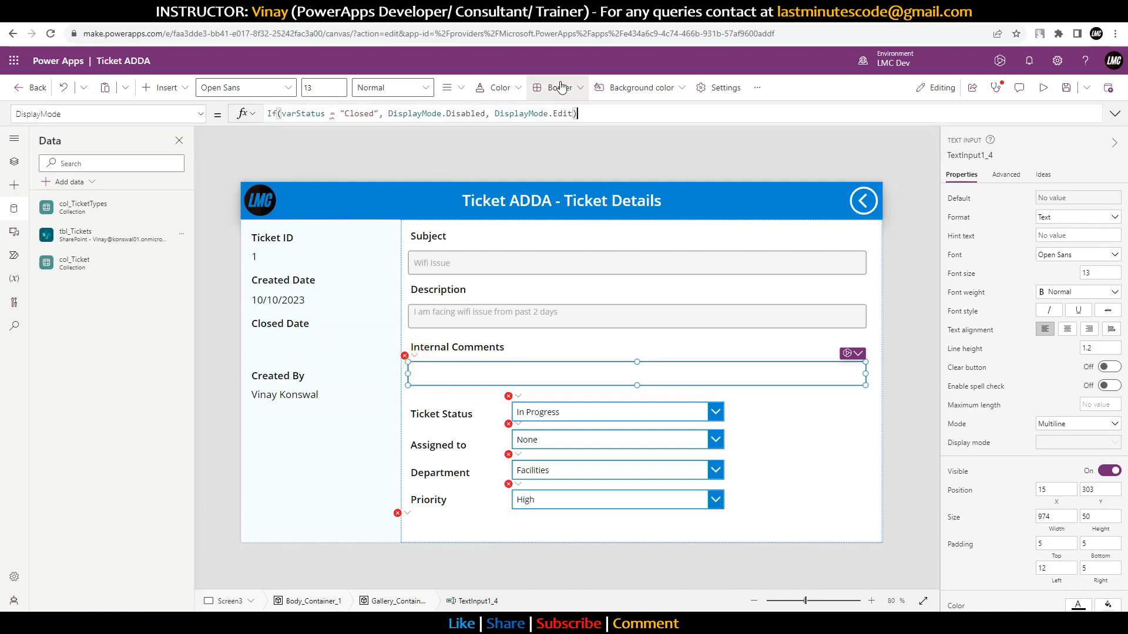
{"action": "left_click", "coordinate": [316, 114]}
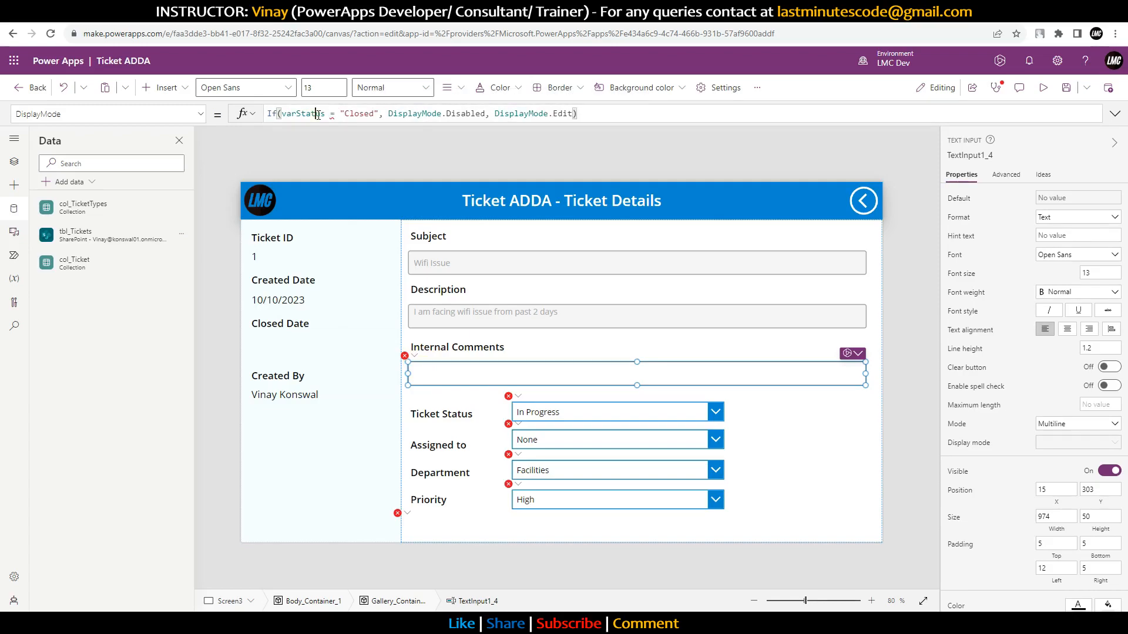
{"action": "left_click", "coordinate": [327, 113]}
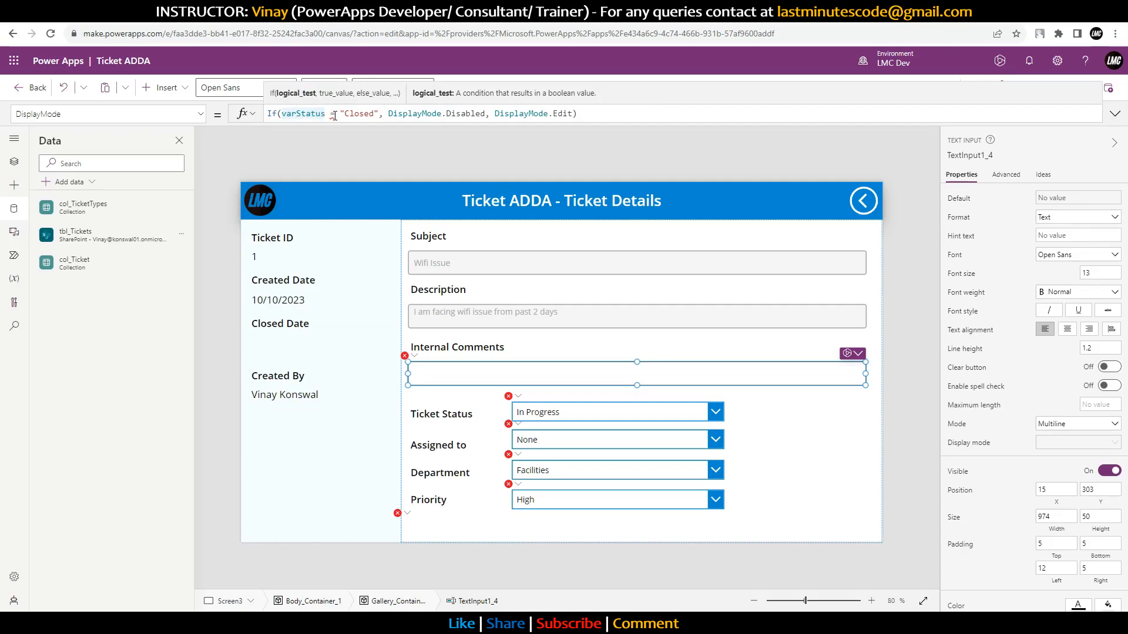
{"action": "type", "text": "."}
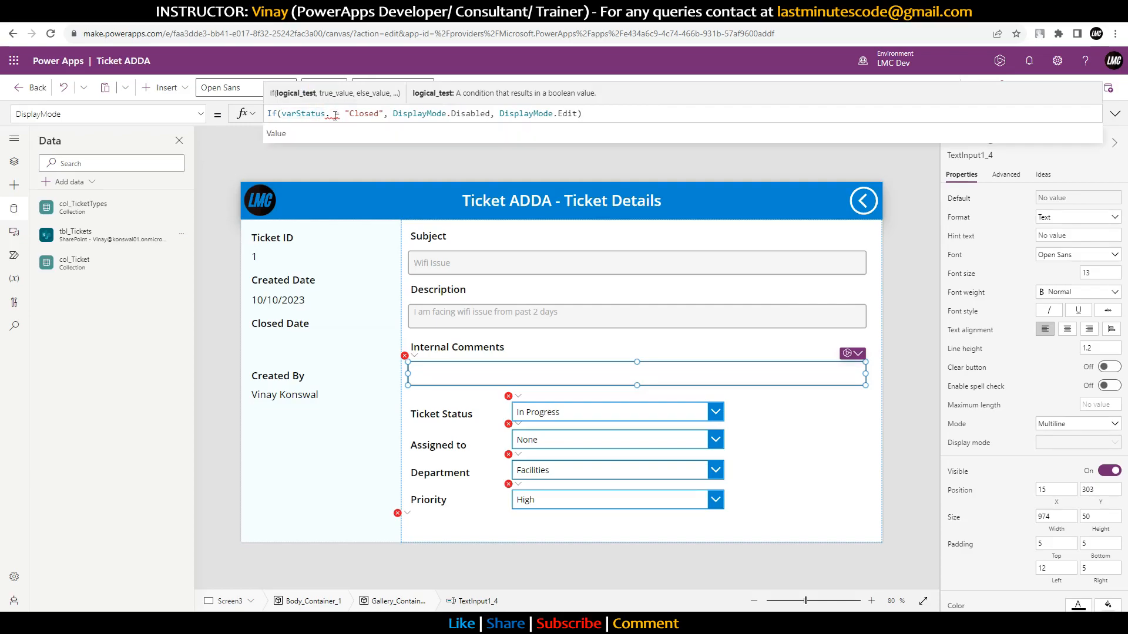
{"action": "key", "text": "Tab"}
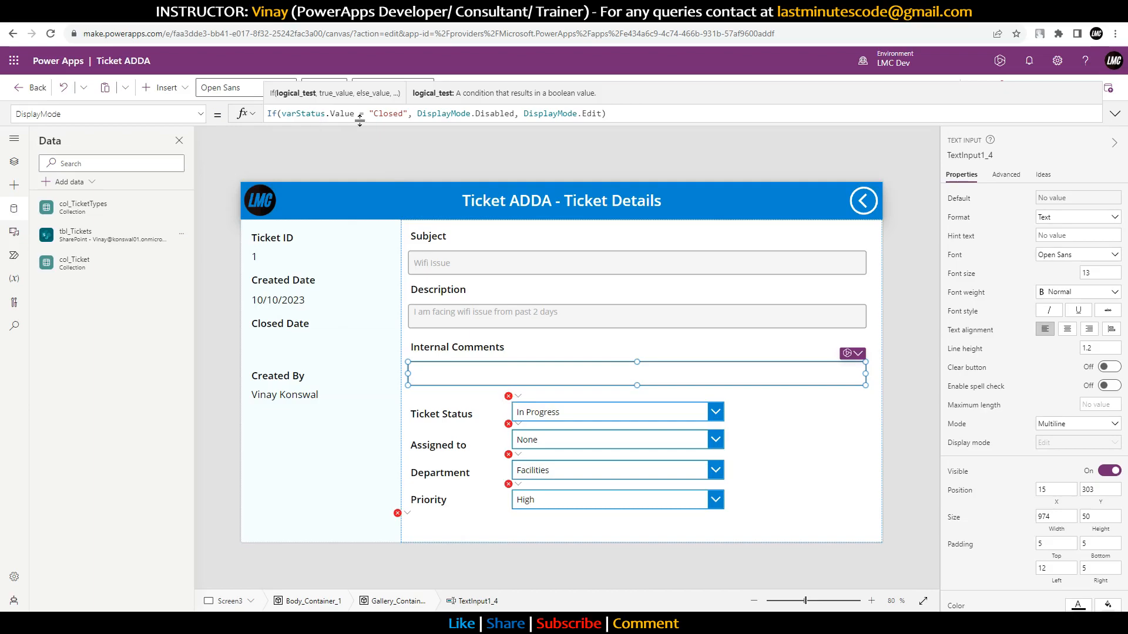
{"action": "left_click", "coordinate": [863, 200], "text": "alt"}
Step: Append .Value to Status and Department in the ticket arrow's OnSelect Set calls
{"action": "left_click", "coordinate": [867, 333]}
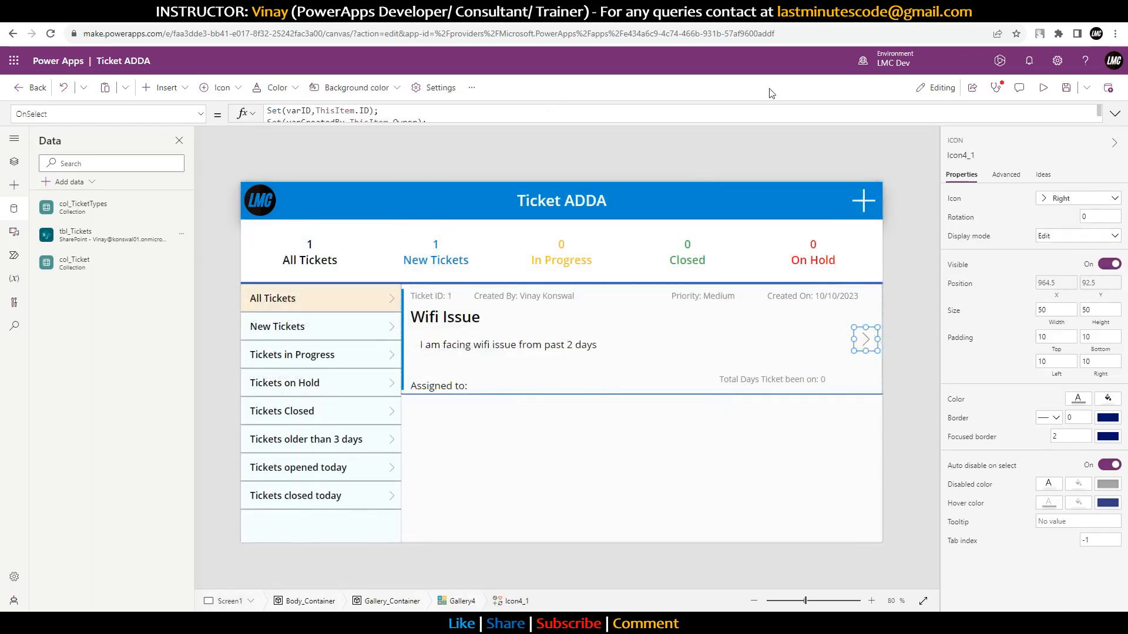
{"action": "left_click", "coordinate": [1115, 114]}
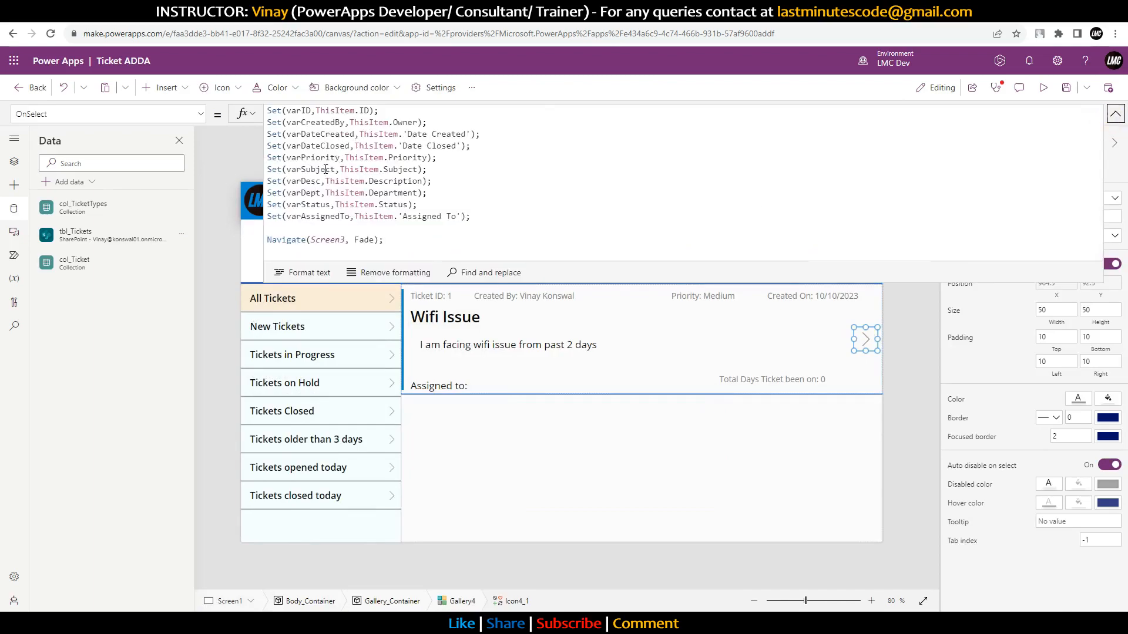
{"action": "left_click", "coordinate": [408, 204]}
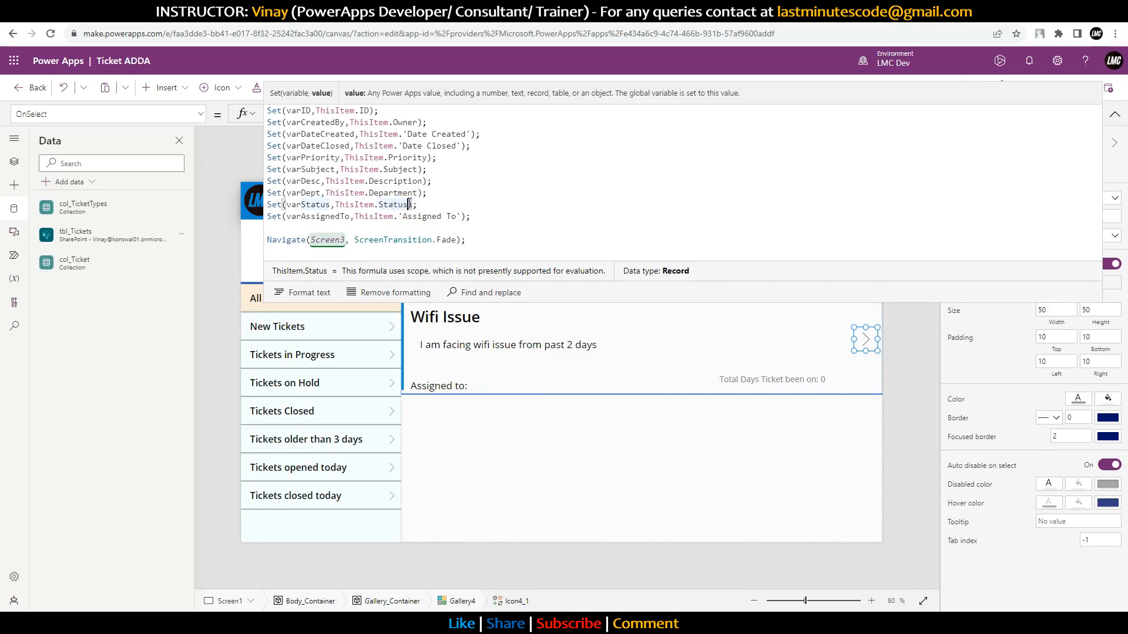
{"action": "type", "text": ".Value"}
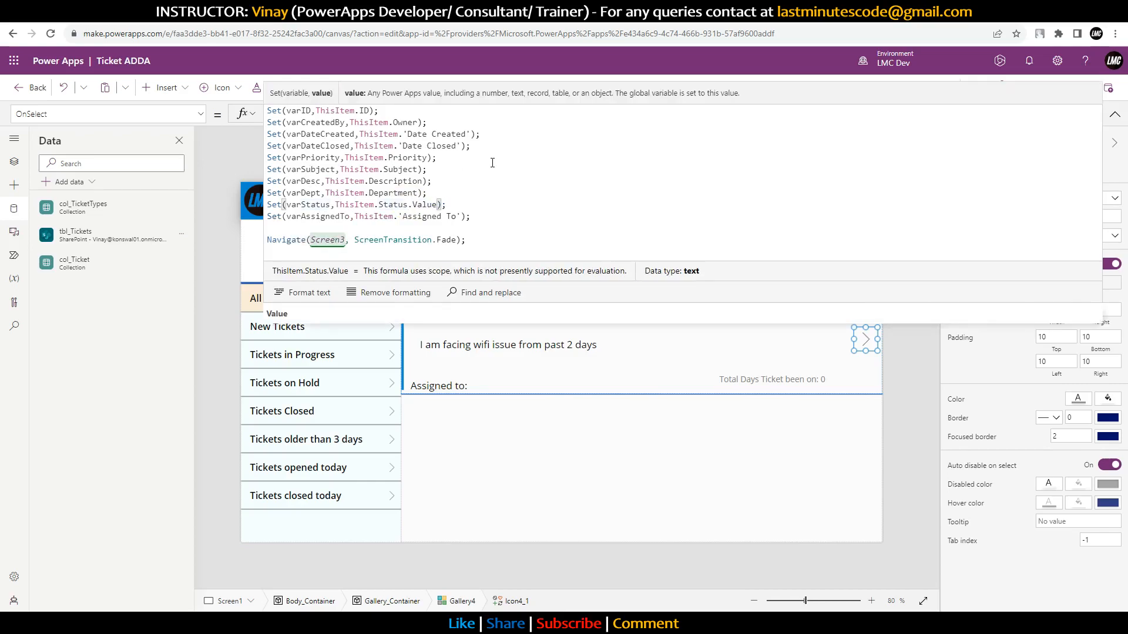
{"action": "left_click", "coordinate": [420, 192]}
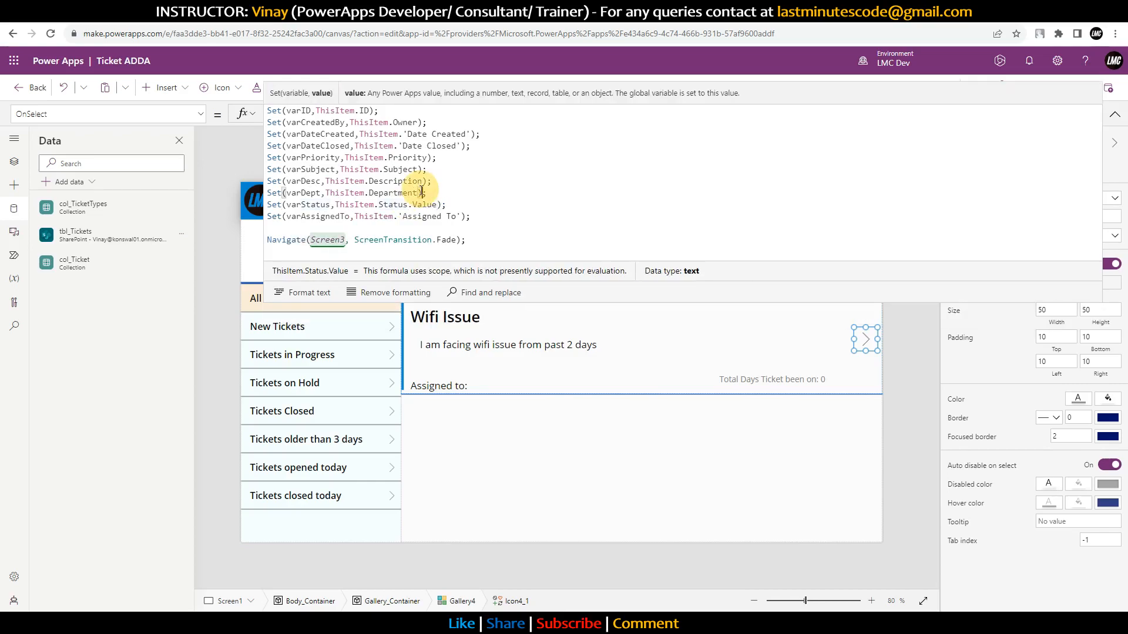
{"action": "type", "text": ".Value"}
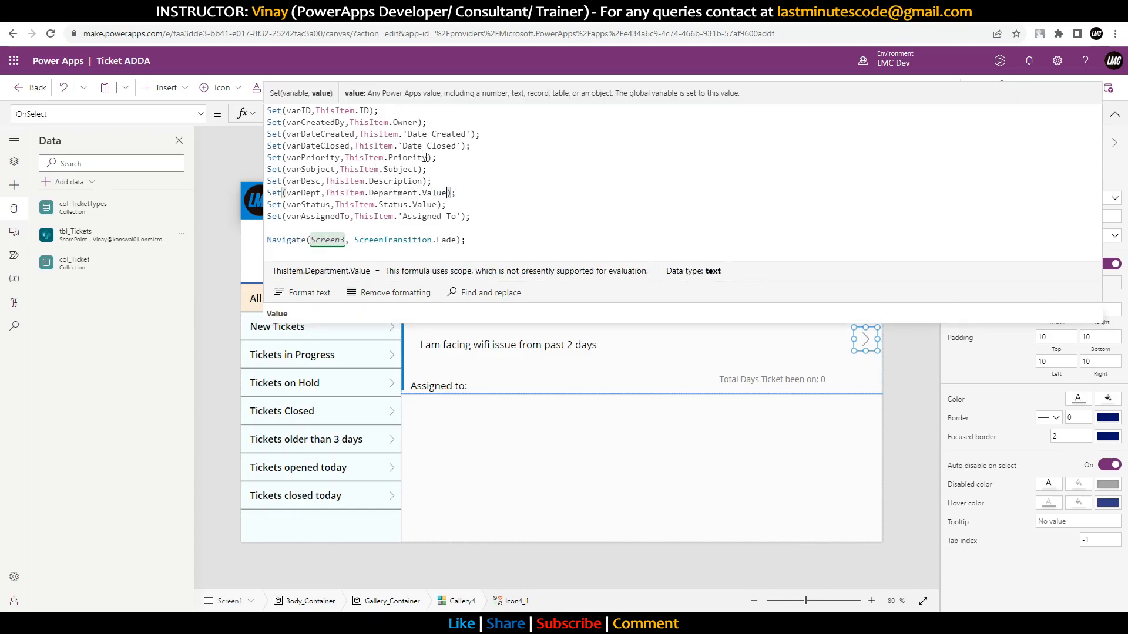
Step: Set varPriority from ThisItem.Priority.Value and open the ticket details to test
{"action": "double_click", "coordinate": [422, 157]}
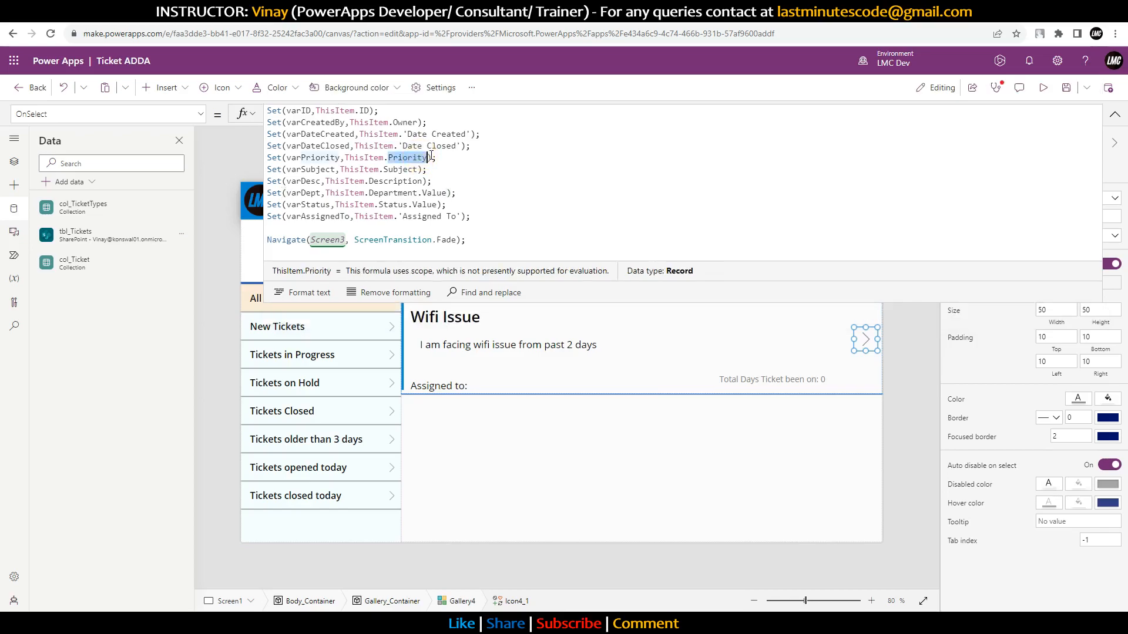
{"action": "left_click", "coordinate": [431, 157]}
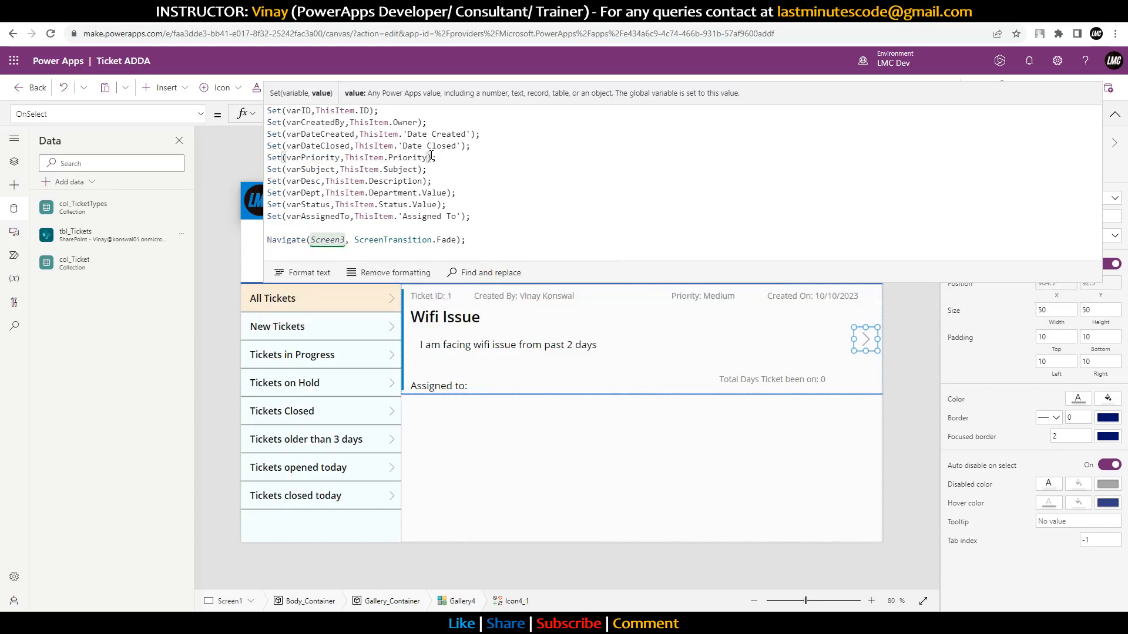
{"action": "type", "text": ".Va"}
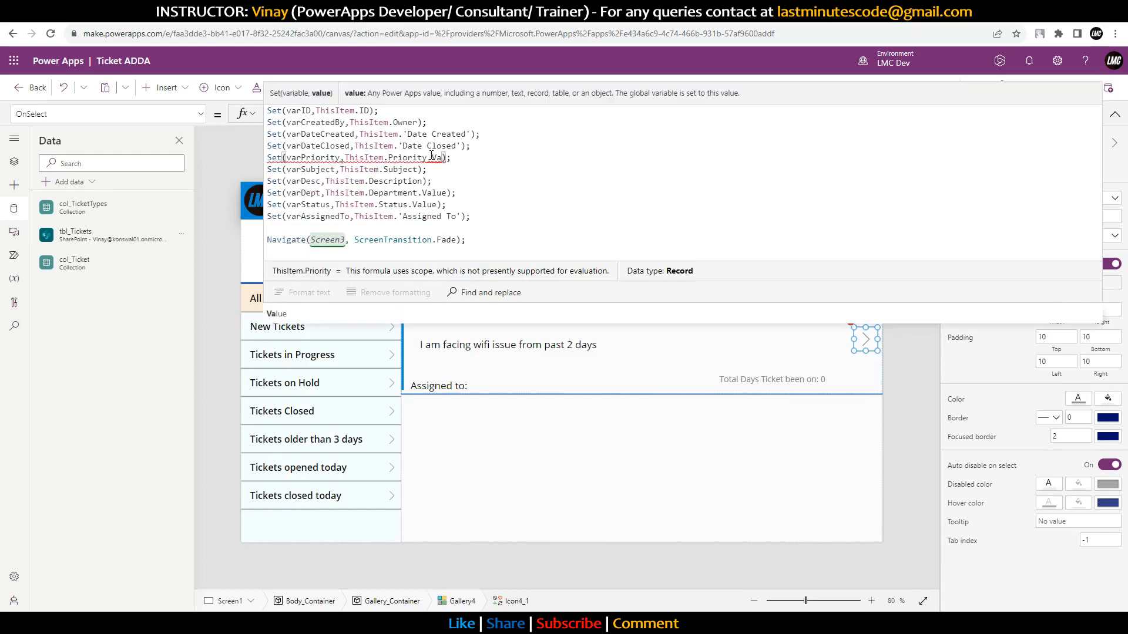
{"action": "left_click", "coordinate": [282, 313]}
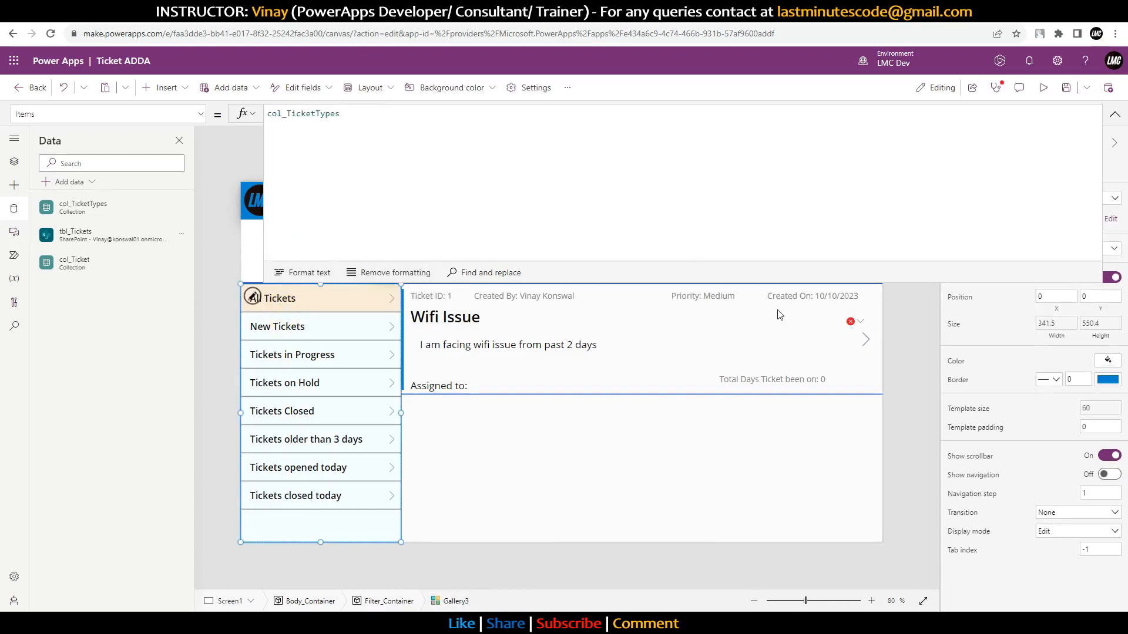
{"action": "left_click", "coordinate": [862, 342]}
{"action": "left_click", "coordinate": [443, 158]}
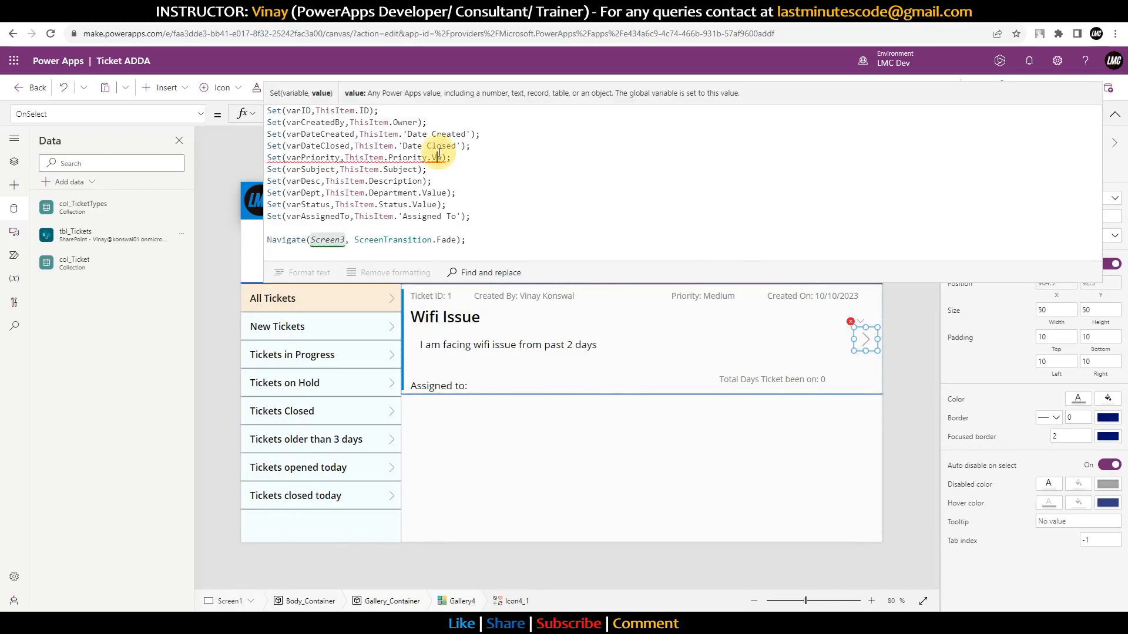
{"action": "type", "text": "lue)"}
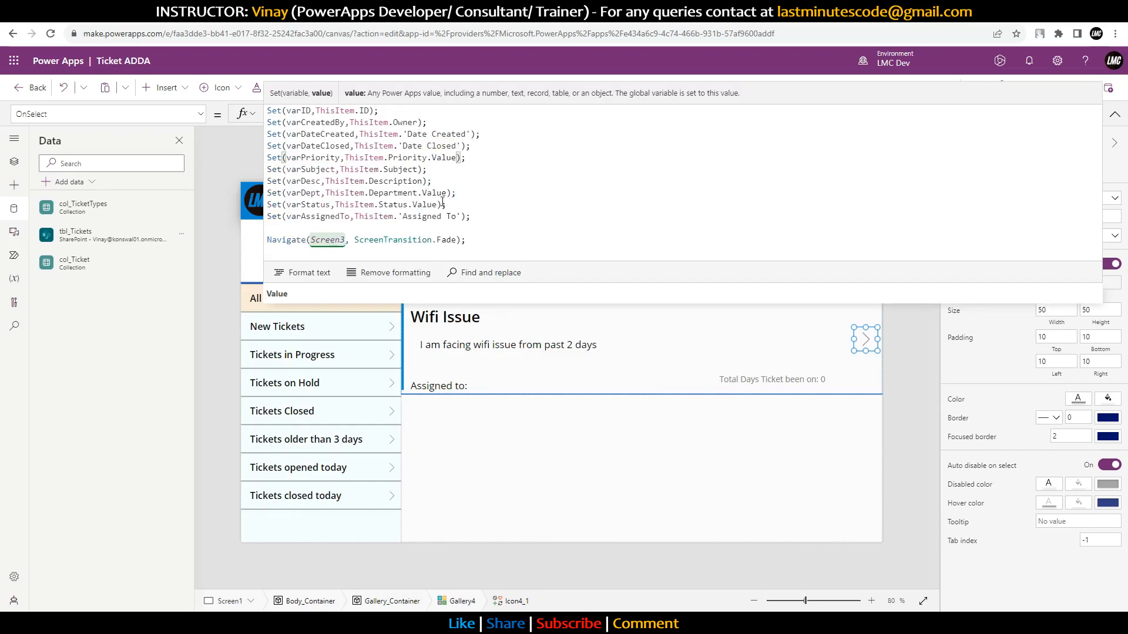
{"action": "left_click", "coordinate": [866, 340], "text": "alt"}
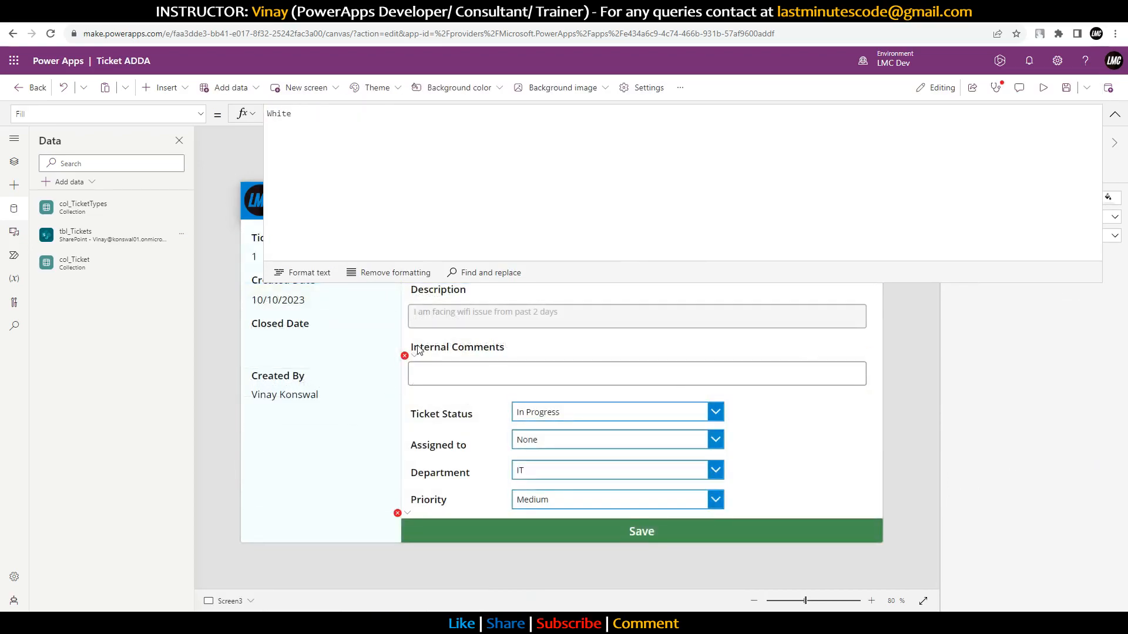
Step: Make the Internal Comments display-mode check compare varStatus directly to "Closed", removing .Value
{"action": "left_click", "coordinate": [418, 351]}
{"action": "left_click", "coordinate": [437, 361]}
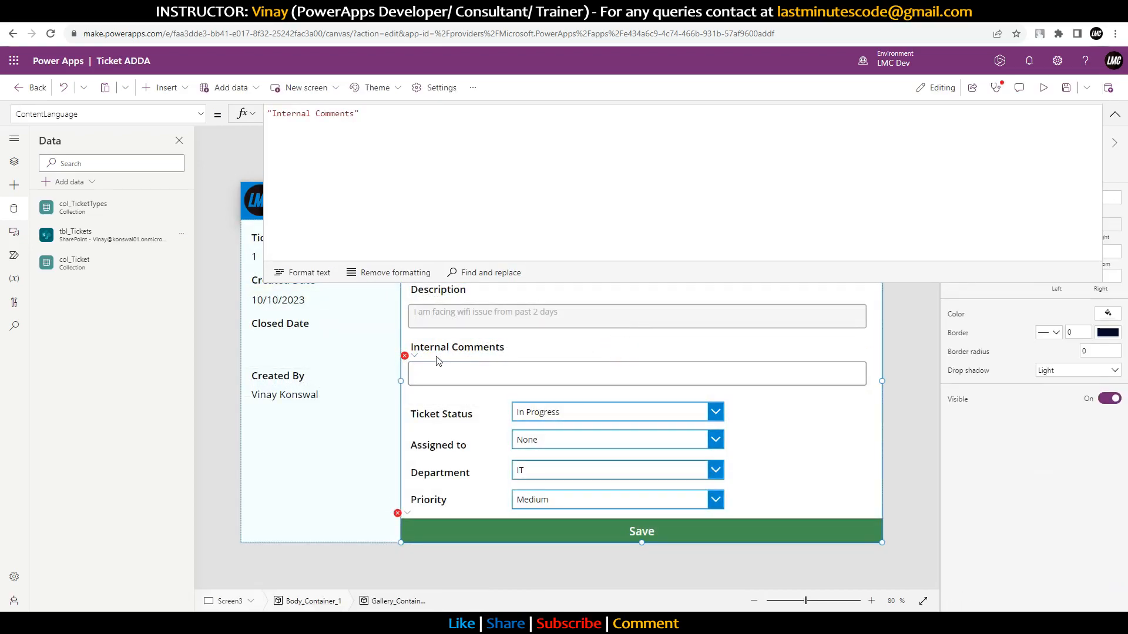
{"action": "left_click", "coordinate": [423, 368]}
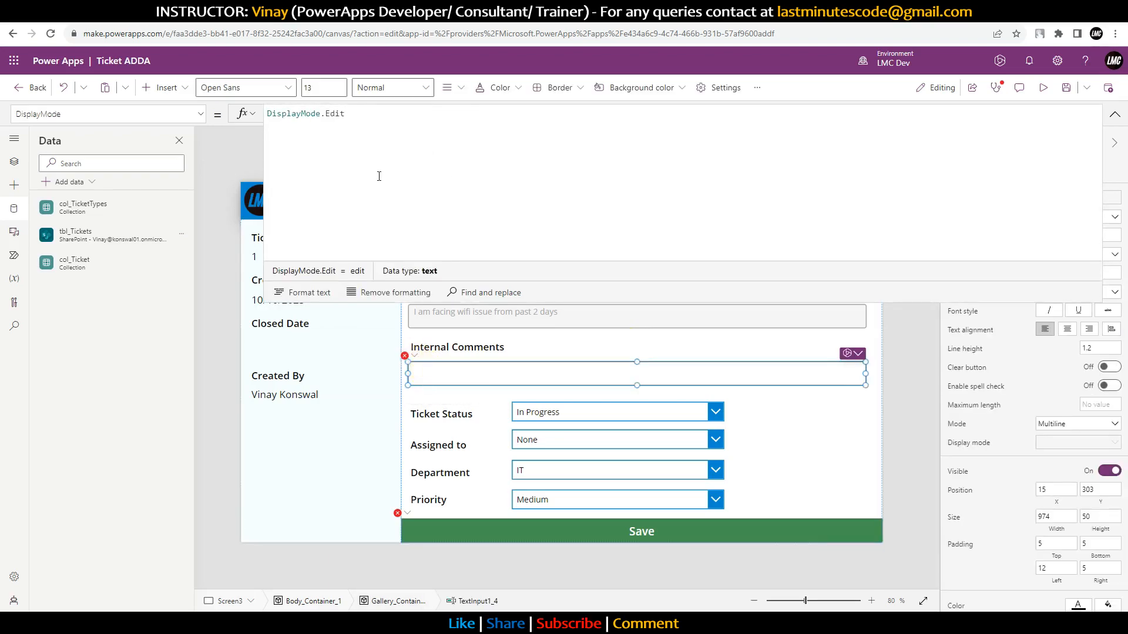
{"action": "left_click", "coordinate": [403, 352]}
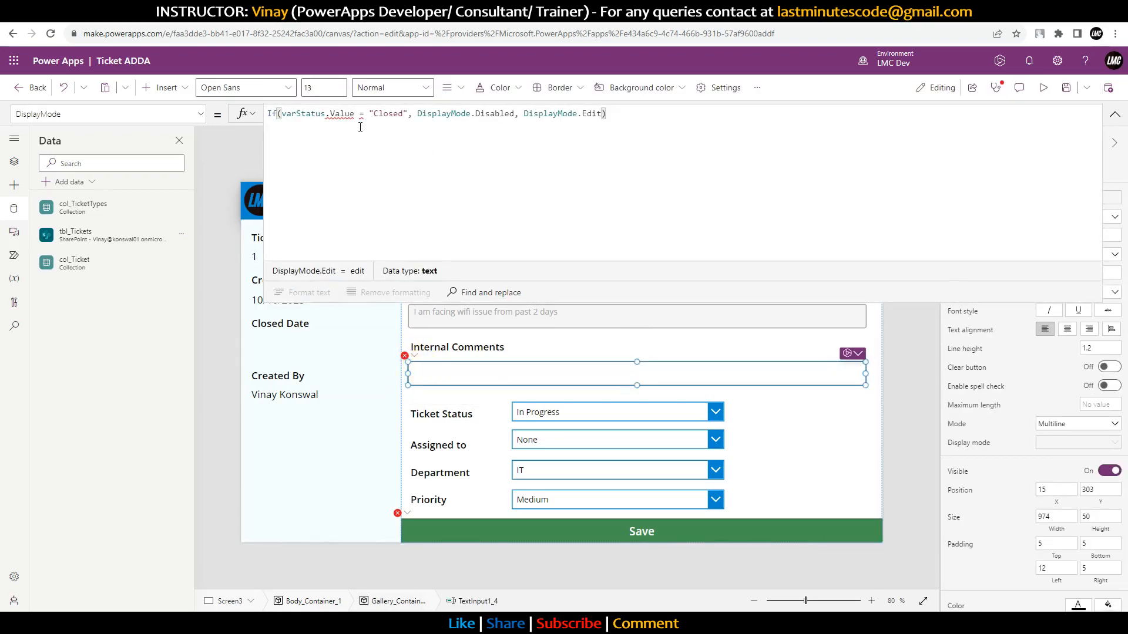
{"action": "double_click", "coordinate": [342, 114]}
{"action": "key", "text": "BackSpace"}
{"action": "key", "text": "BackSpace"}
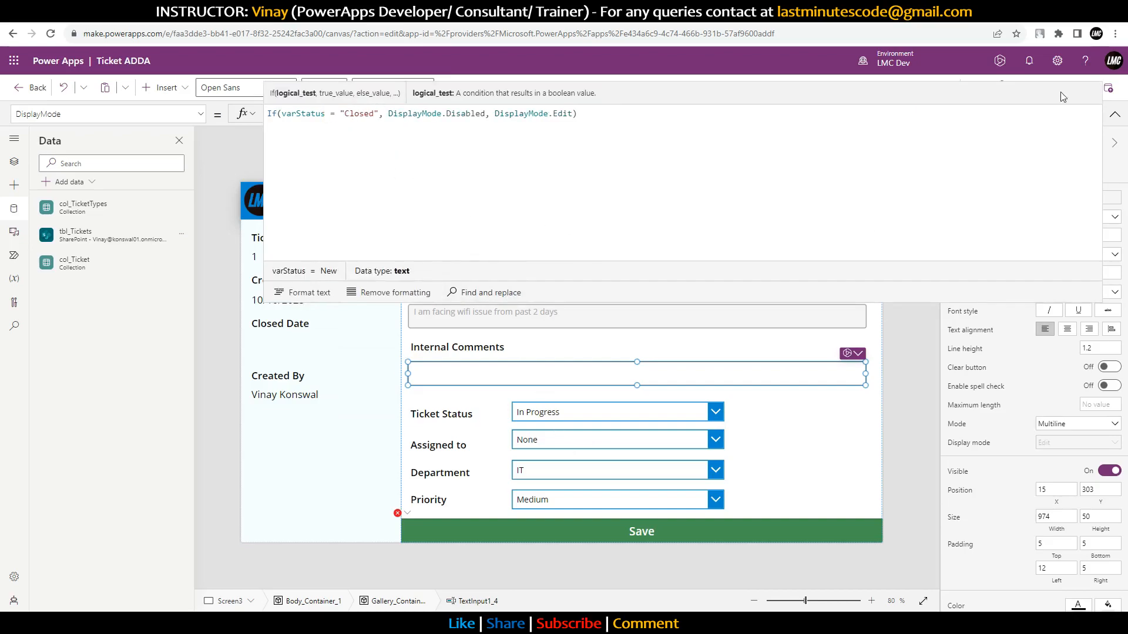
{"action": "left_click", "coordinate": [1114, 114]}
Step: Select the form's Save button (Button1_1) to display its OnSelect Patch formula
{"action": "left_click", "coordinate": [558, 419]}
{"action": "left_click", "coordinate": [562, 446]}
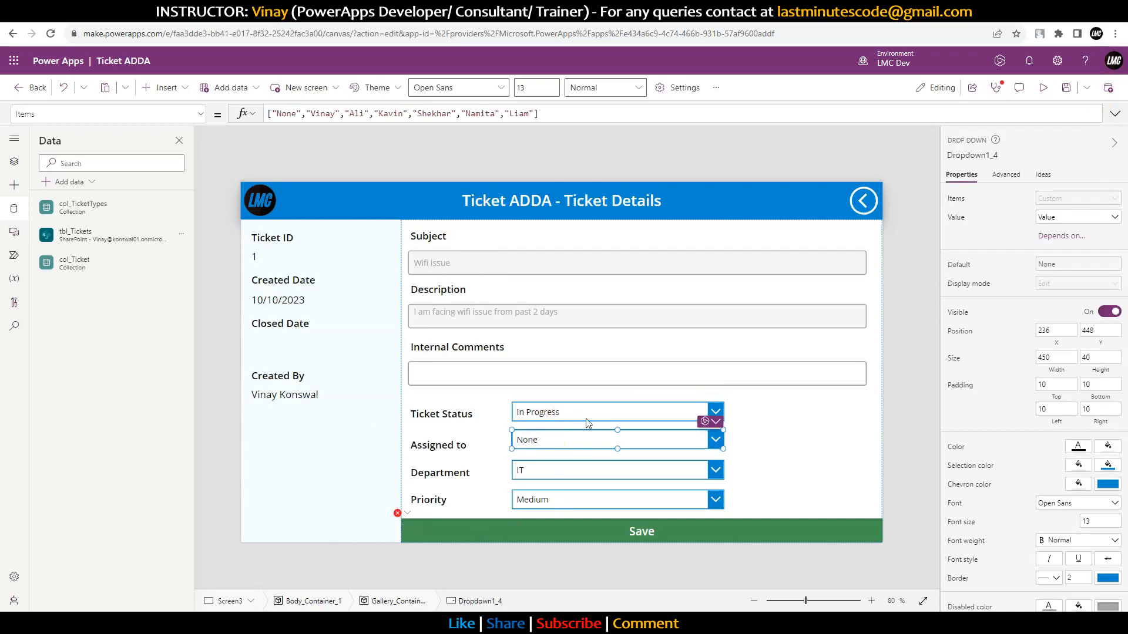
{"action": "left_click", "coordinate": [579, 511]}
{"action": "left_click", "coordinate": [580, 527]}
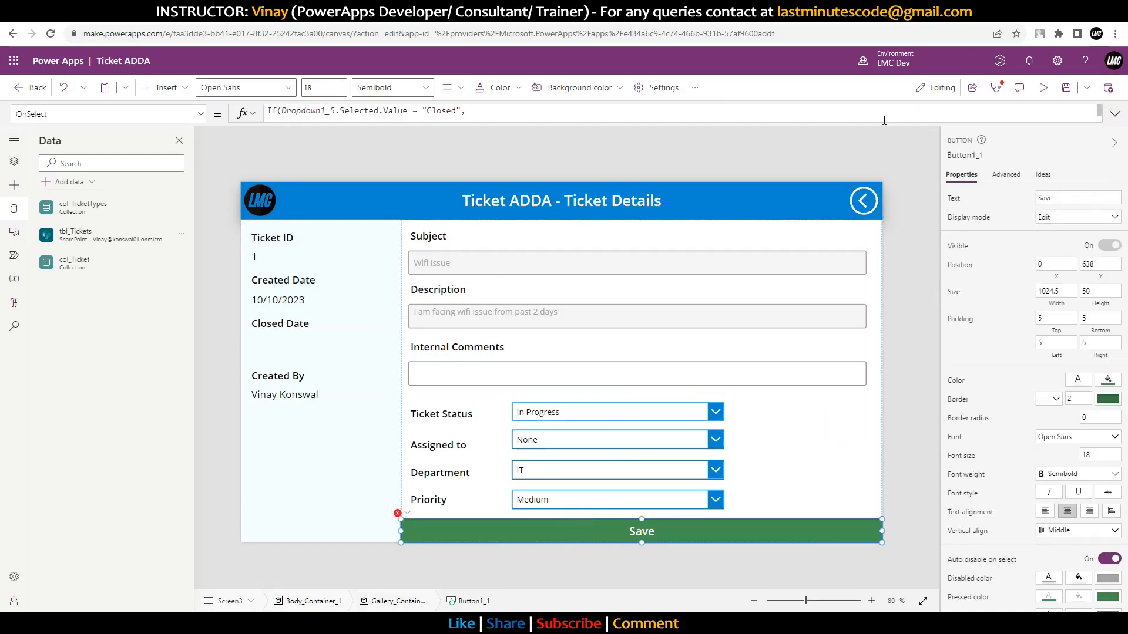
Step: Replace col_Tickets with tbl_Tickets in both the Patch and LookUp of the Save formula
{"action": "left_click", "coordinate": [1115, 114]}
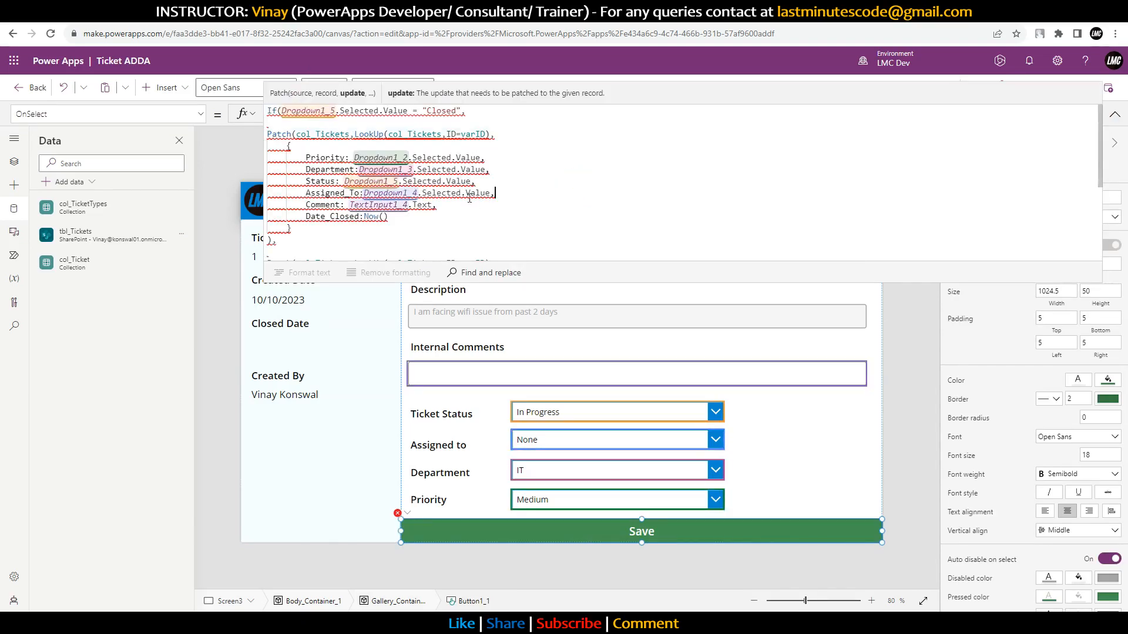
{"action": "left_click", "coordinate": [355, 139]}
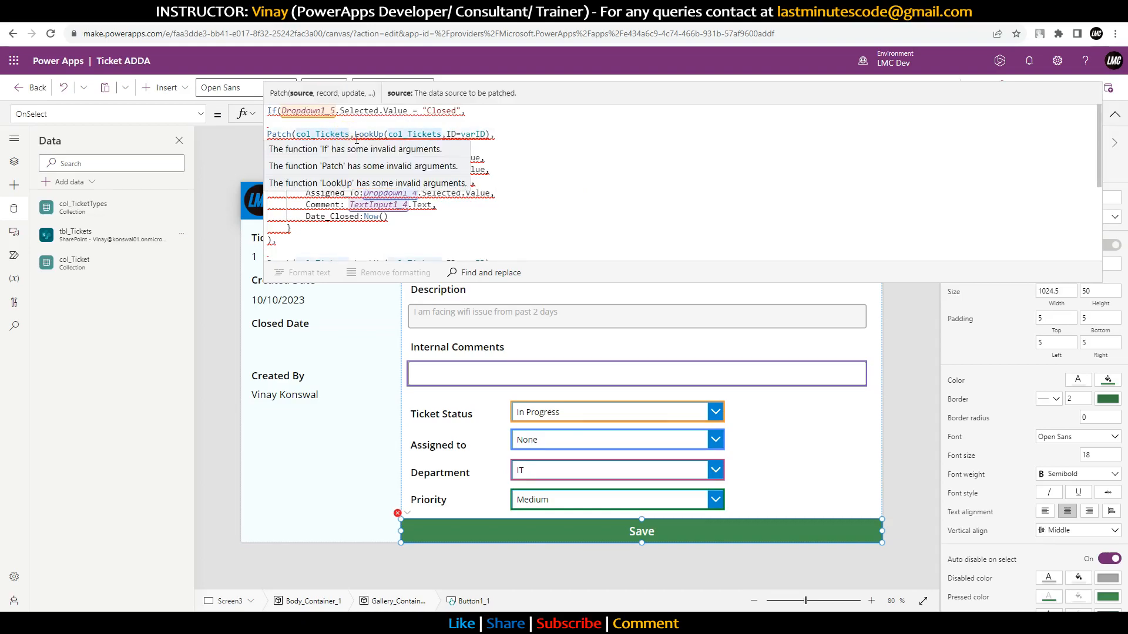
{"action": "key", "text": "BackSpace"}
{"action": "key", "text": "BackSpace"}
{"action": "key", "text": "BackSpace"}
{"action": "key", "text": "BackSpace"}
{"action": "key", "text": "BackSpace"}
{"action": "key", "text": "BackSpace"}
{"action": "key", "text": "BackSpace"}
{"action": "key", "text": "BackSpace"}
{"action": "key", "text": "BackSpace"}
{"action": "key", "text": "BackSpace"}
{"action": "key", "text": "BackSpace"}
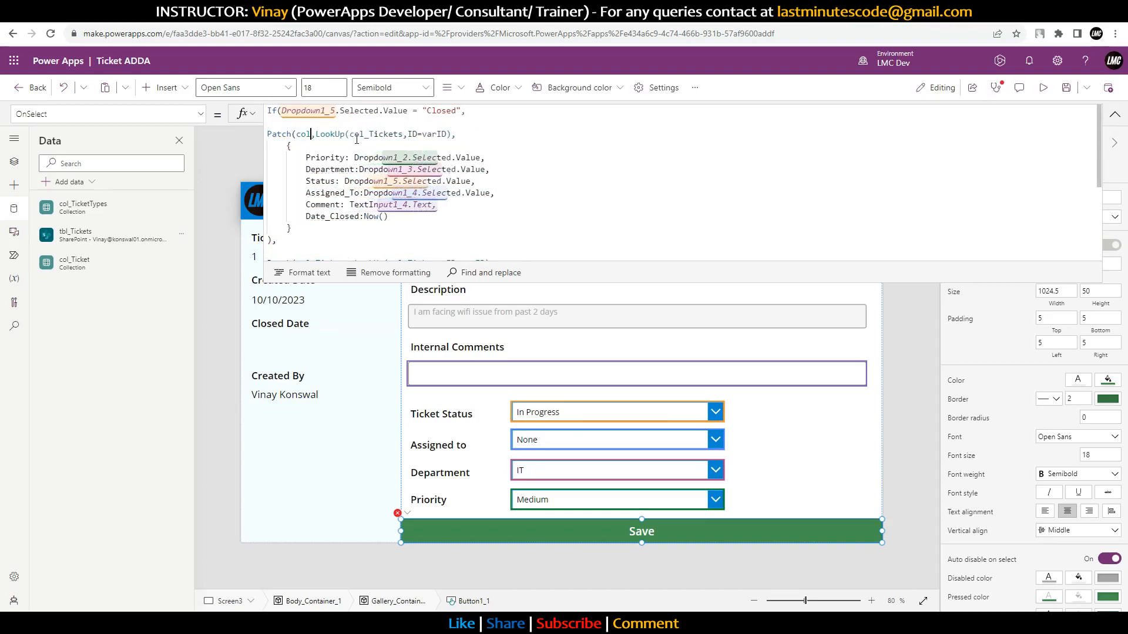
{"action": "type", "text": "tbl"}
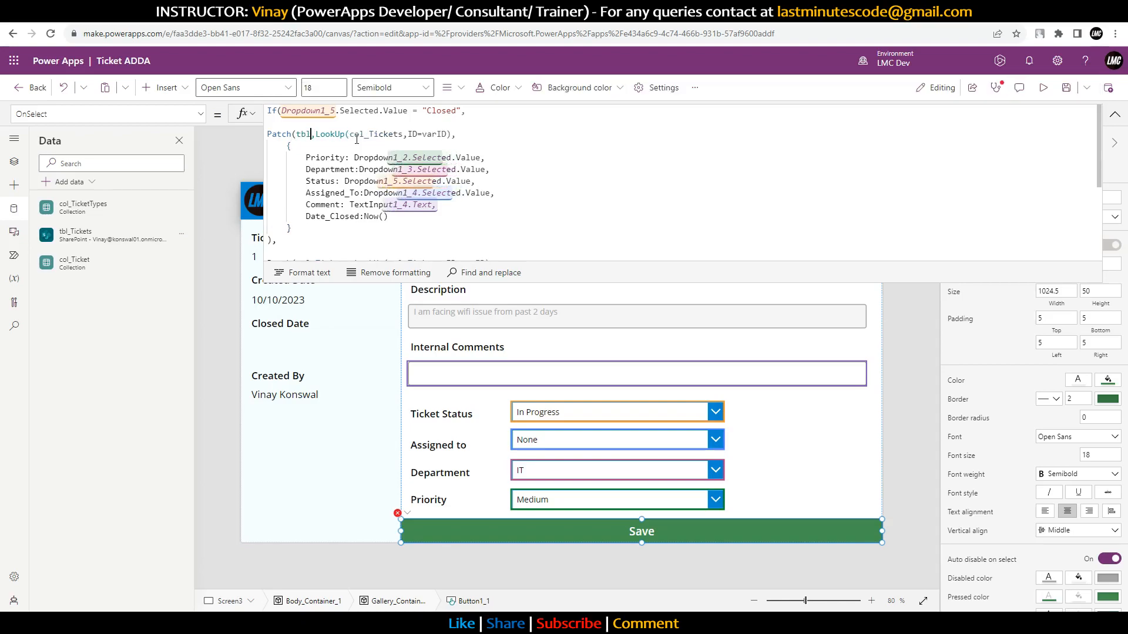
{"action": "key", "text": "Tab"}
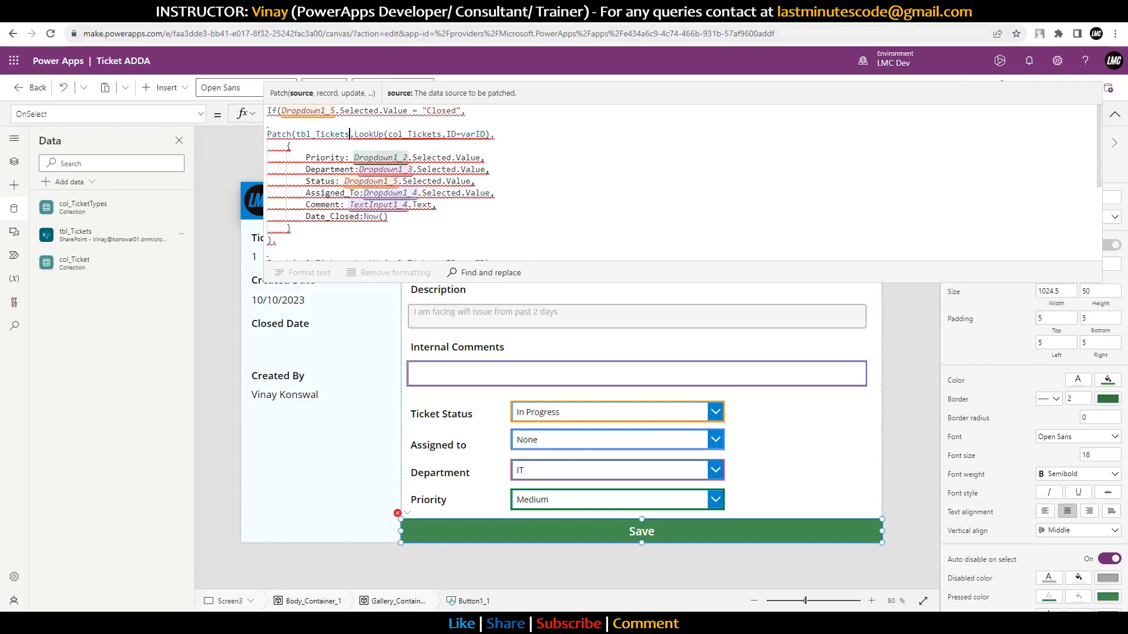
{"action": "double_click", "coordinate": [419, 136]}
{"action": "type", "text": "tb"}
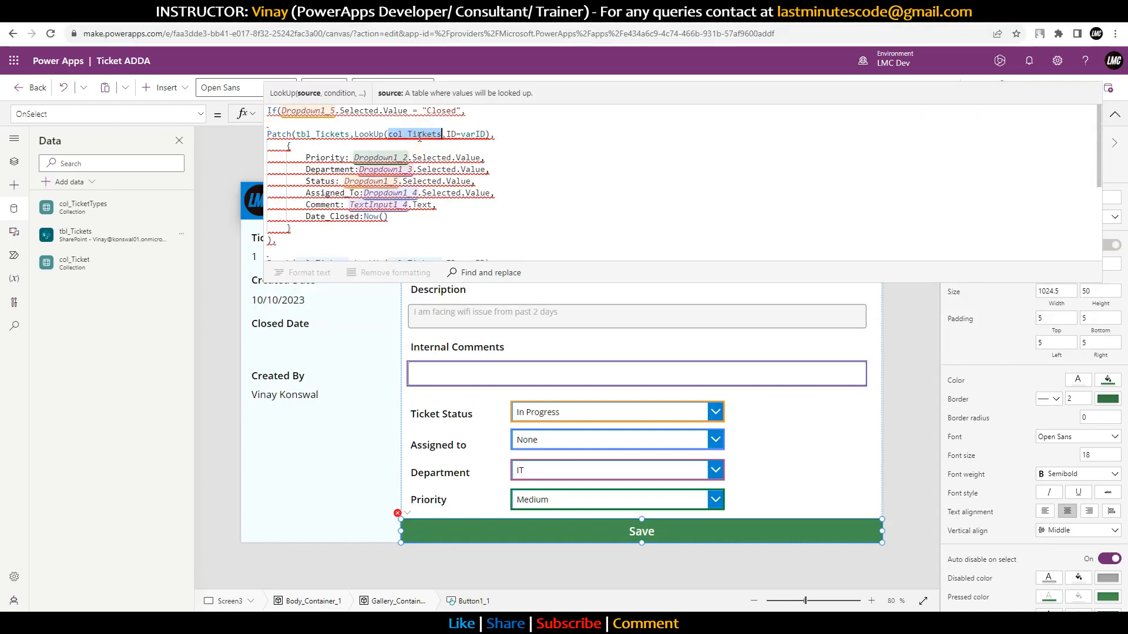
{"action": "type", "text": "l"}
{"action": "key", "text": "Tab"}
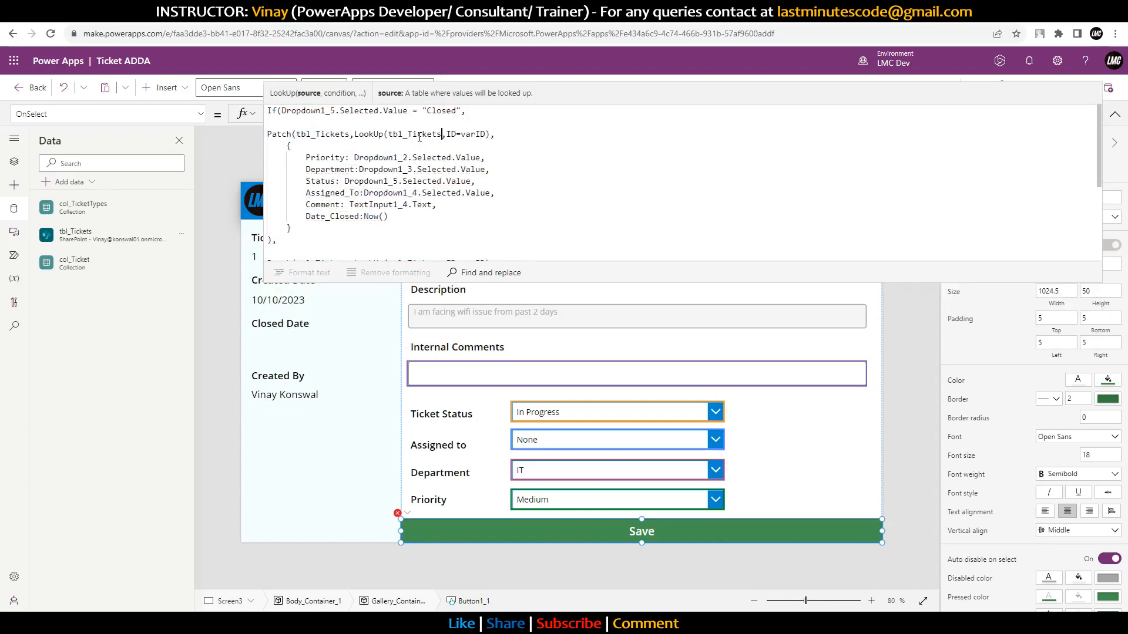
Step: Change the LookUp condition to Index_ID=varID
{"action": "double_click", "coordinate": [457, 130]}
{"action": "type", "text": "Inde"}
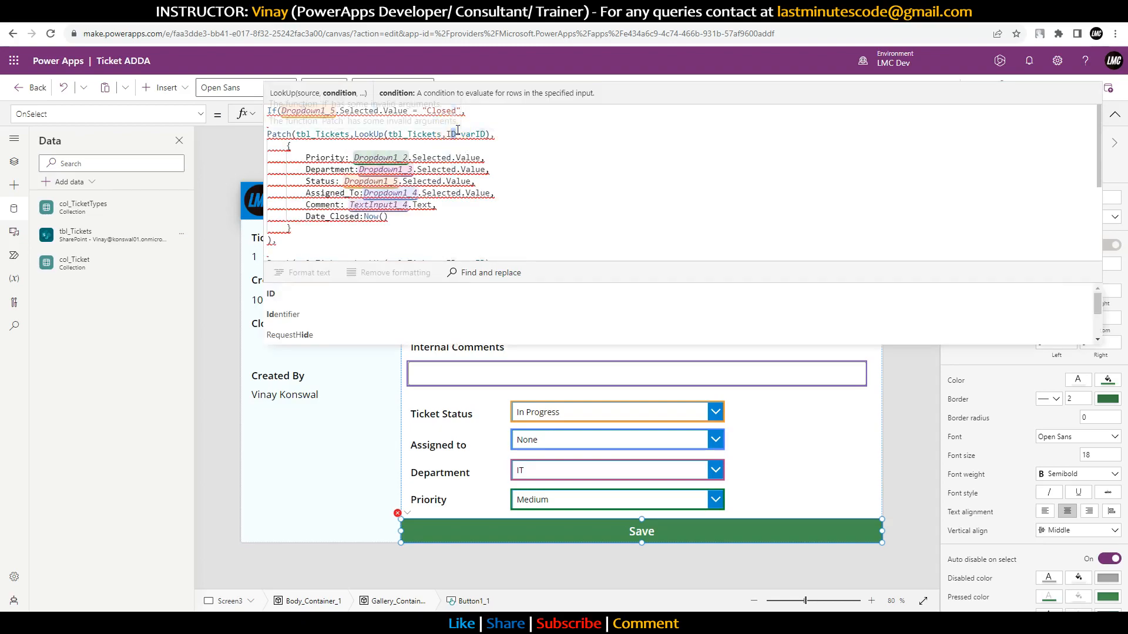
{"action": "type", "text": "x"}
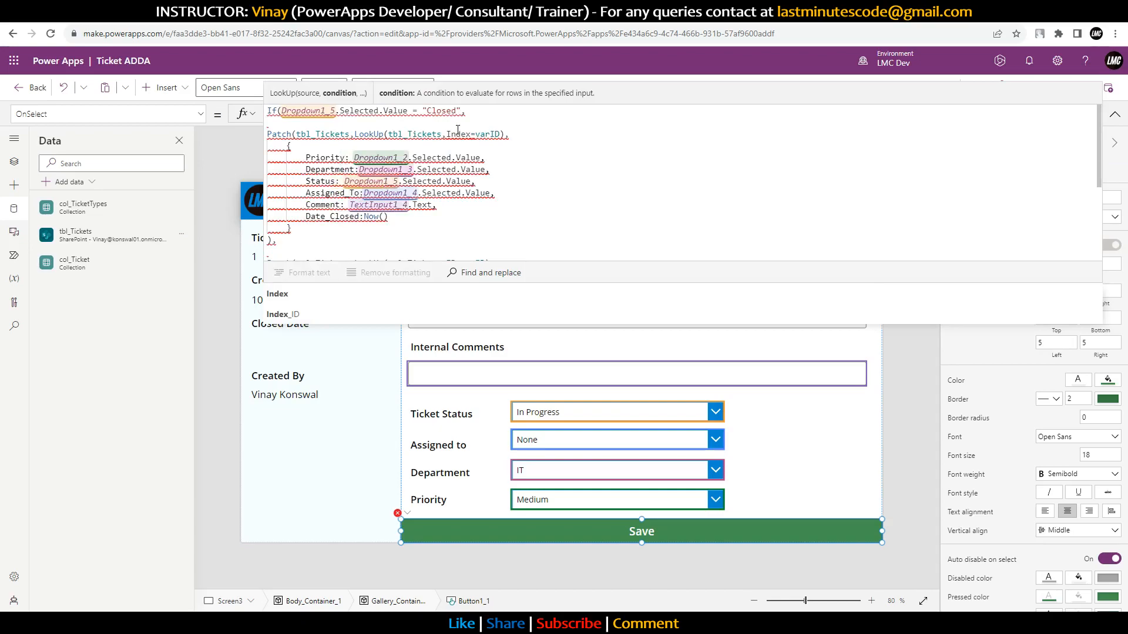
{"action": "left_click", "coordinate": [297, 314]}
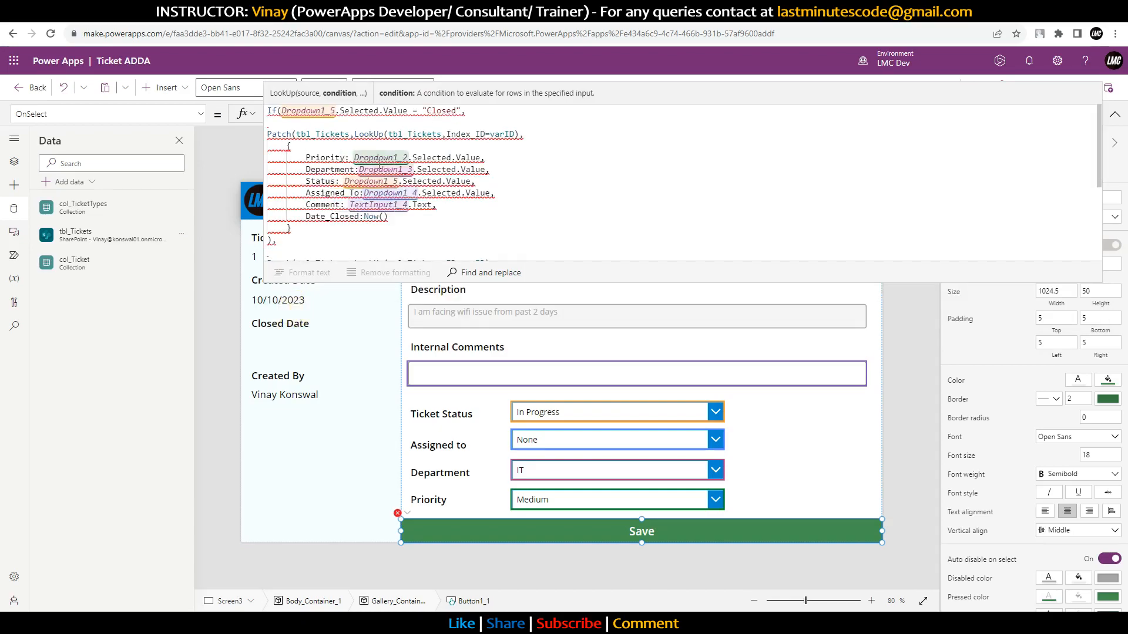
{"action": "mouse_move", "coordinate": [333, 158]}
{"action": "left_click", "coordinate": [354, 157]}
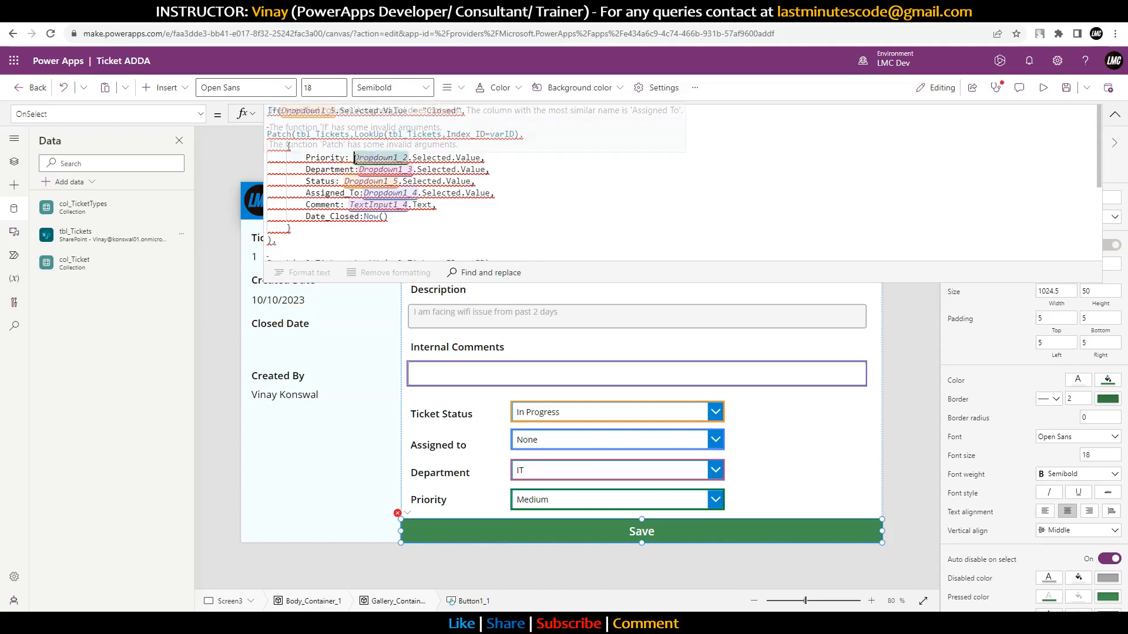
Step: Wrap the Priority, Department and Status dropdown values in {Value: …} records
{"action": "type", "text": "Value:"}
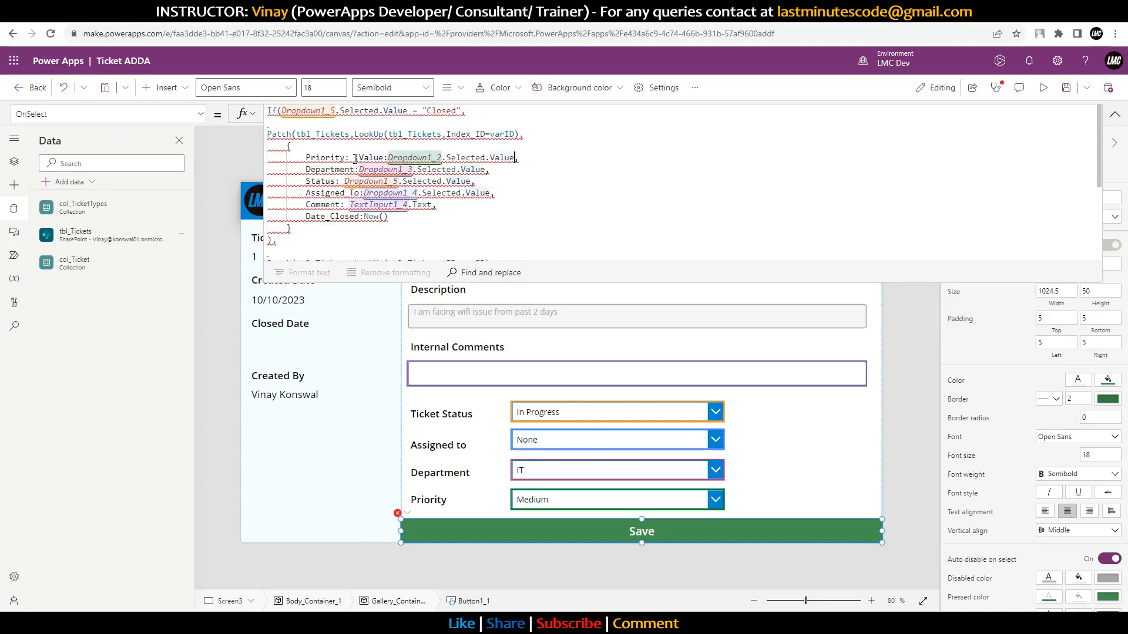
{"action": "type", "text": "}"}
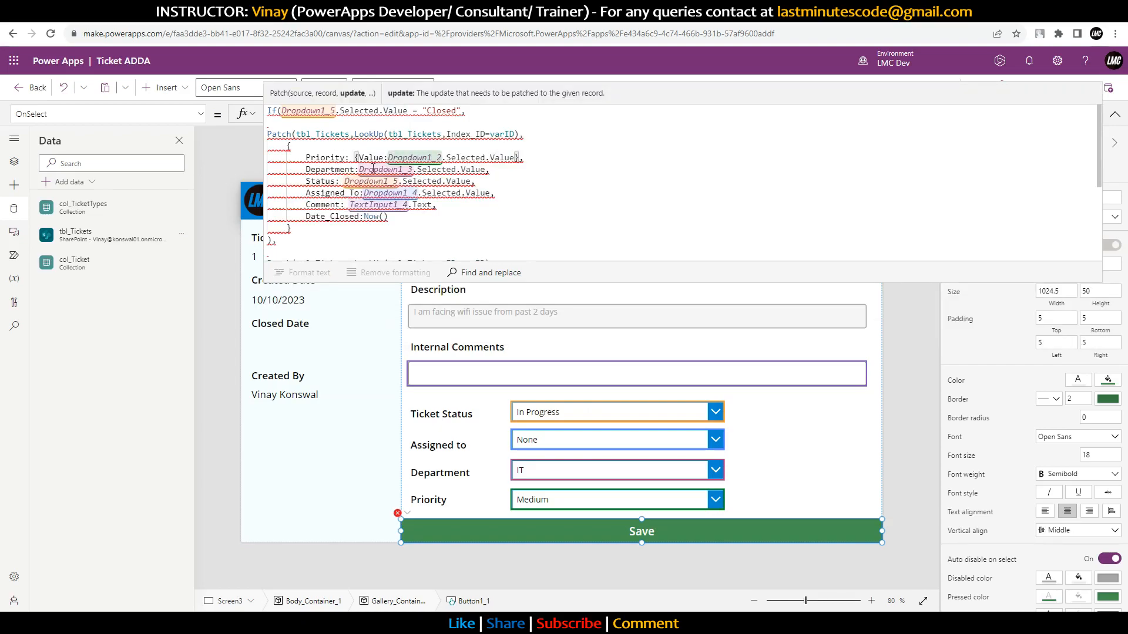
{"action": "left_click_drag", "start_coordinate": [355, 157], "coordinate": [384, 158]}
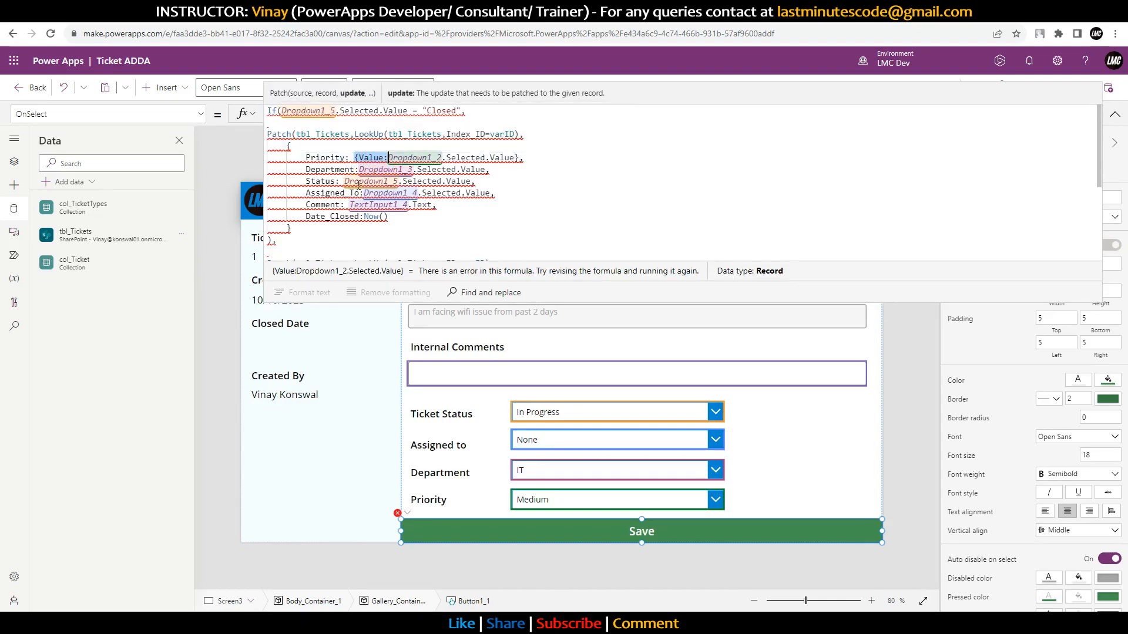
{"action": "left_click", "coordinate": [360, 170]}
{"action": "type", "text": "{Value:"}
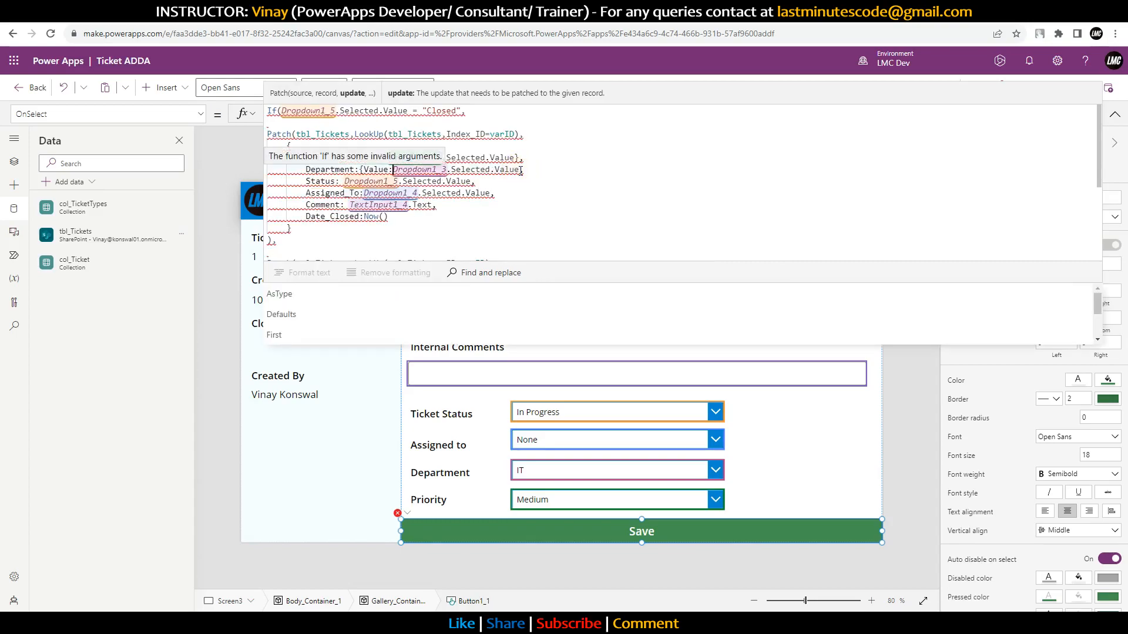
{"action": "key", "text": "Right"}
{"action": "key", "text": "Right"}
{"action": "key", "text": "Right"}
{"action": "key", "text": "Right"}
{"action": "key", "text": "Right"}
{"action": "key", "text": "Right"}
{"action": "key", "text": "Right"}
{"action": "key", "text": "Right"}
{"action": "key", "text": "Right"}
{"action": "key", "text": "Right"}
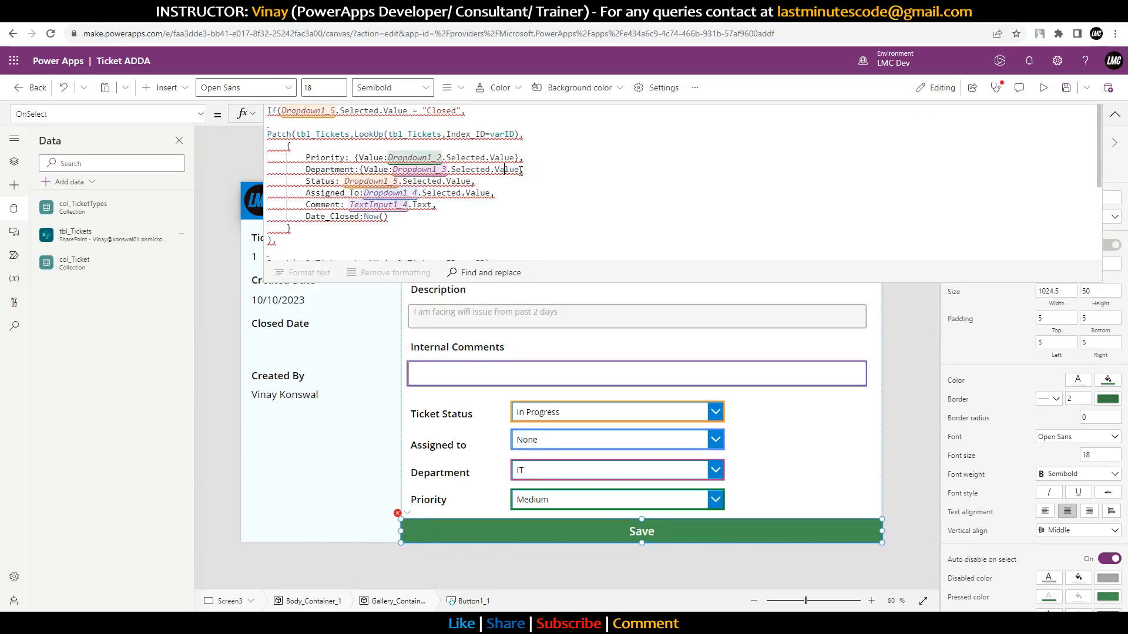
{"action": "type", "text": "}"}
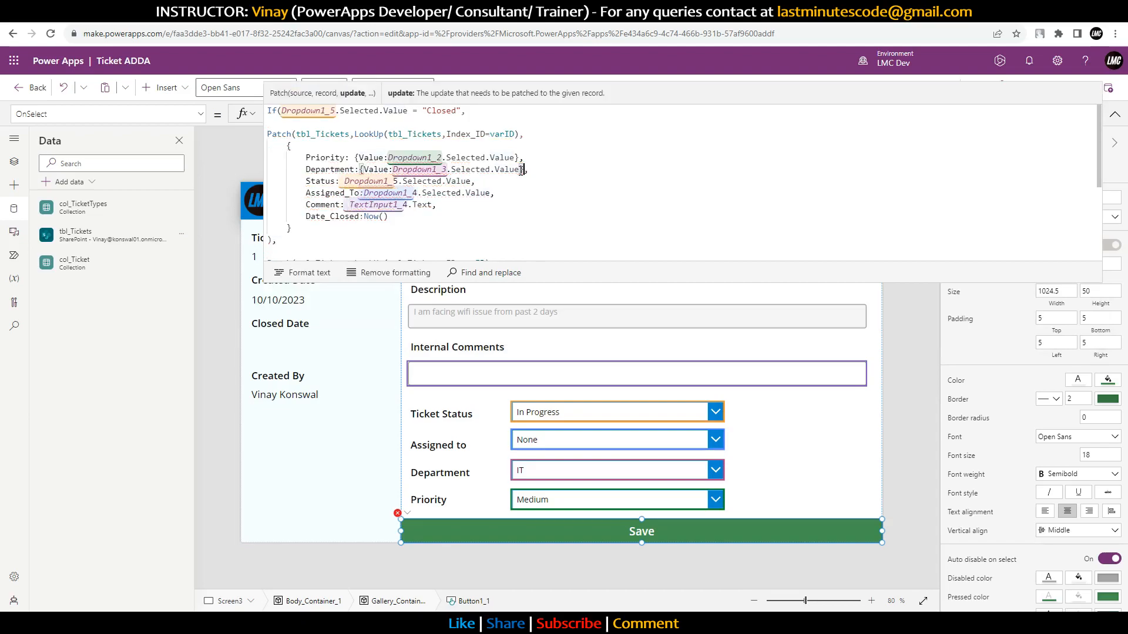
{"action": "left_click", "coordinate": [345, 182]}
{"action": "type", "text": "{Value:"}
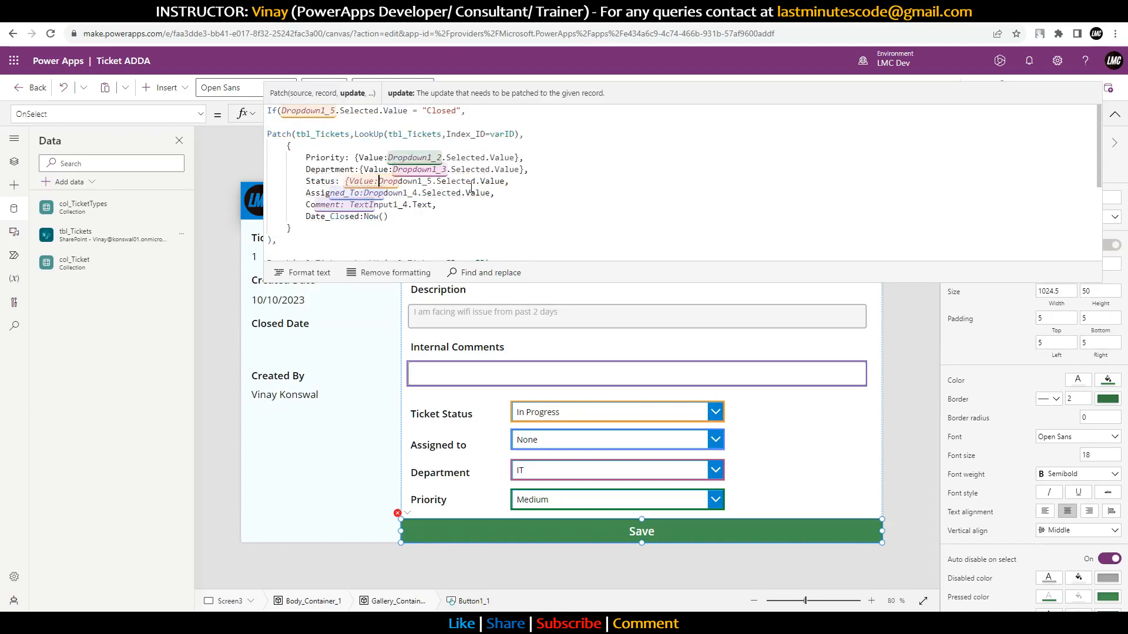
{"action": "left_click", "coordinate": [510, 181]}
{"action": "left_click", "coordinate": [505, 179]}
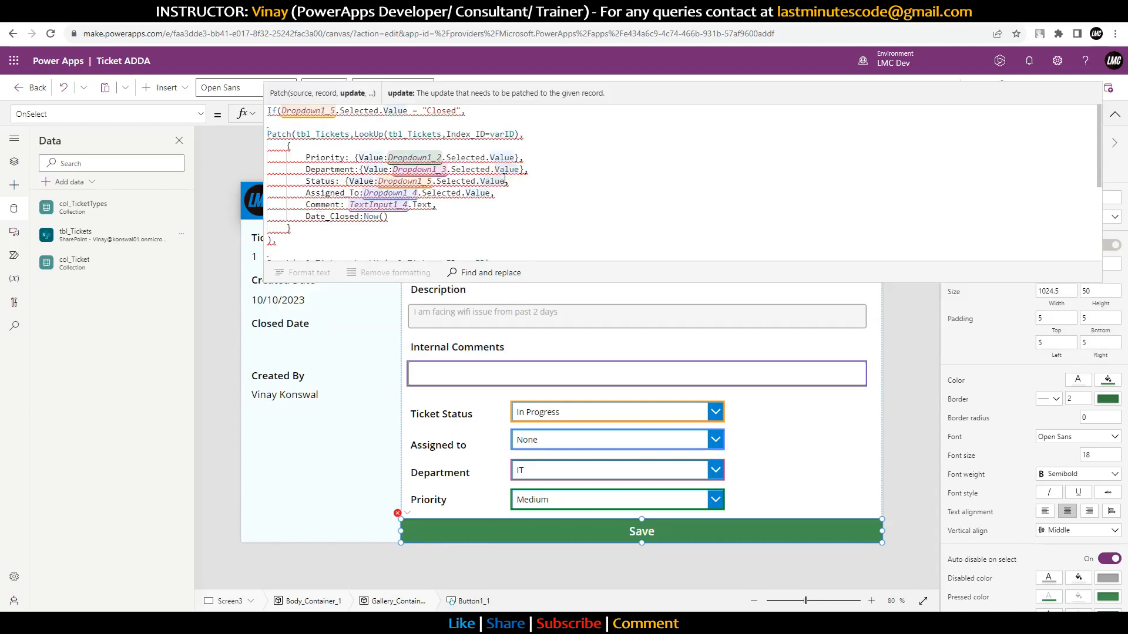
{"action": "type", "text": "}"}
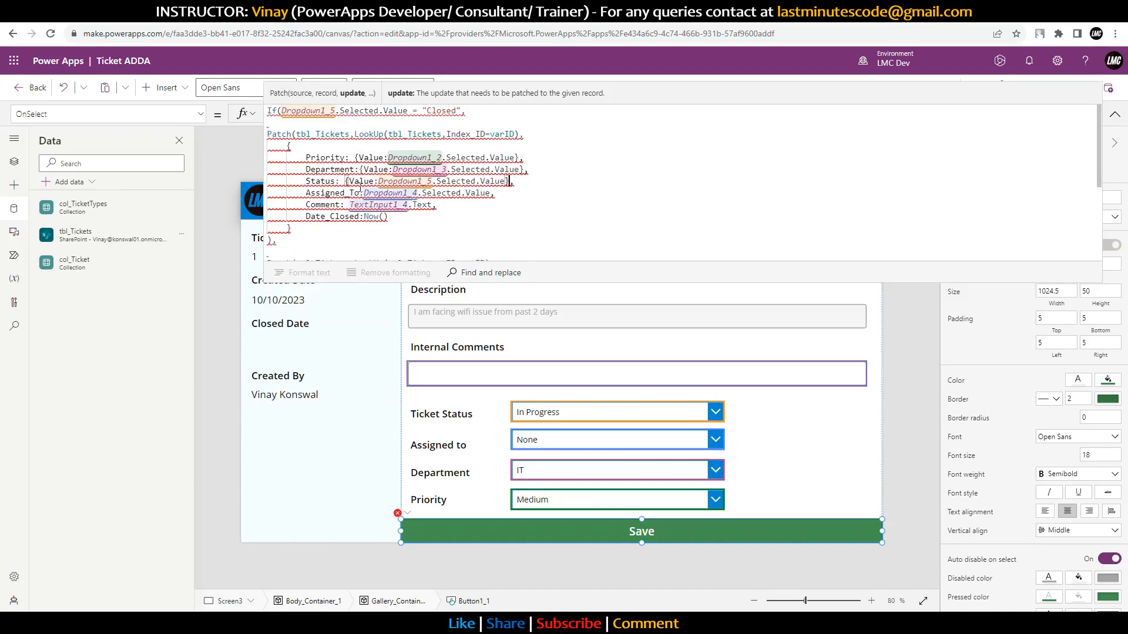
Step: Quote the Date Closed field name as 'Date Closed'
{"action": "left_click", "coordinate": [329, 216]}
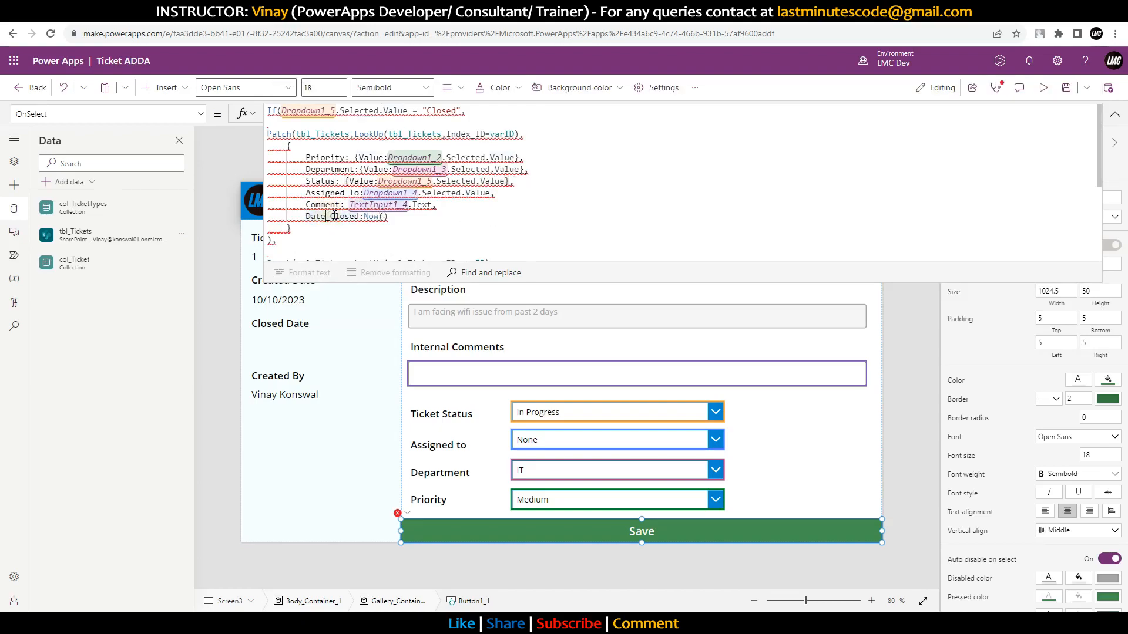
{"action": "mouse_move", "coordinate": [334, 217]}
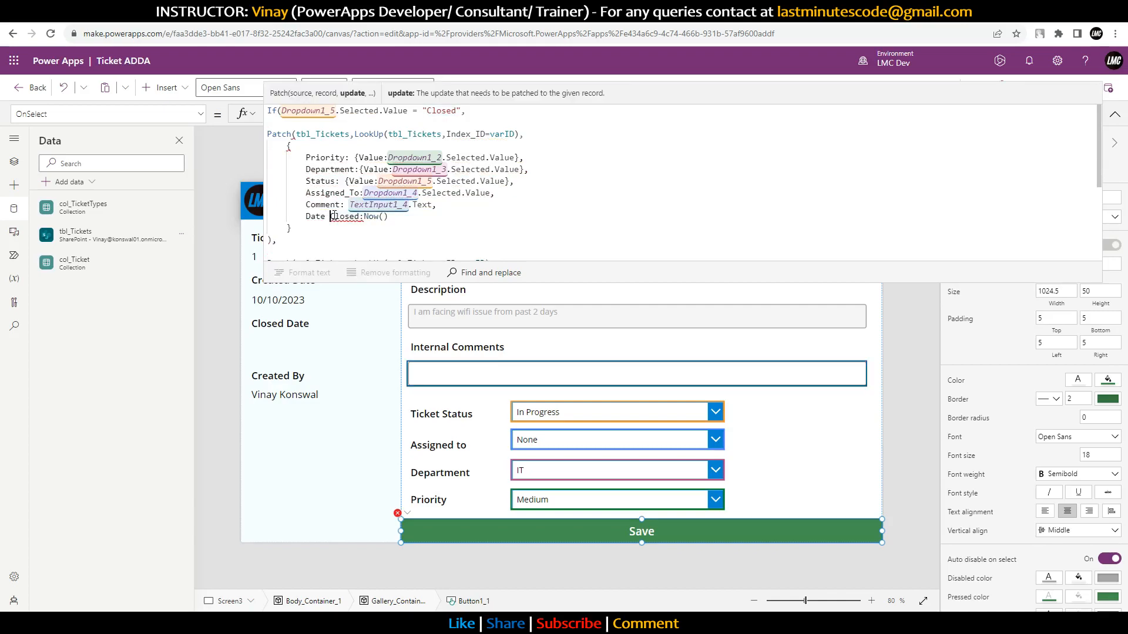
{"action": "type", "text": "'"}
{"action": "key", "text": "Right"}
{"action": "key", "text": "Right"}
{"action": "key", "text": "Right"}
{"action": "type", "text": "'"}
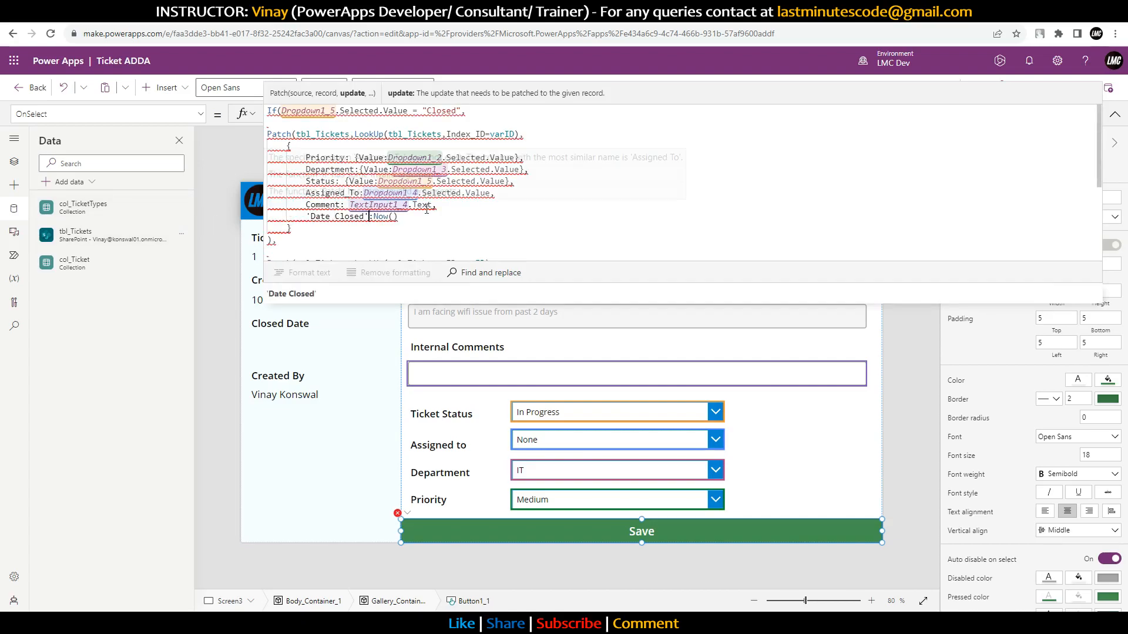
Step: Add a Title:"Updated record field line after 'Date Closed':Now()
{"action": "mouse_move", "coordinate": [433, 192]}
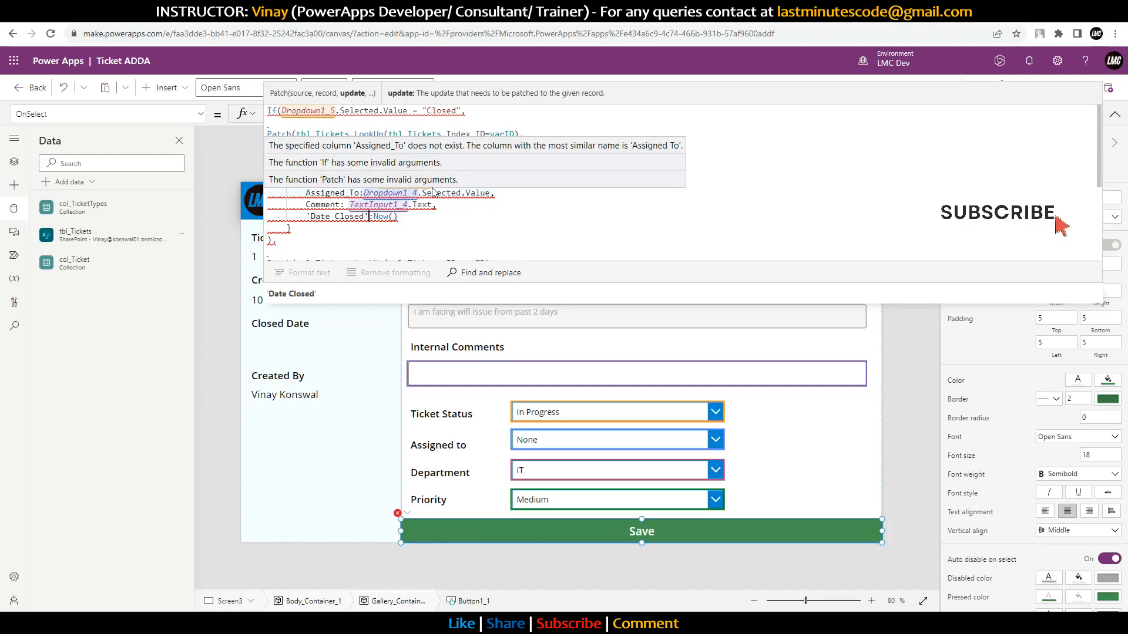
{"action": "left_click", "coordinate": [412, 216]}
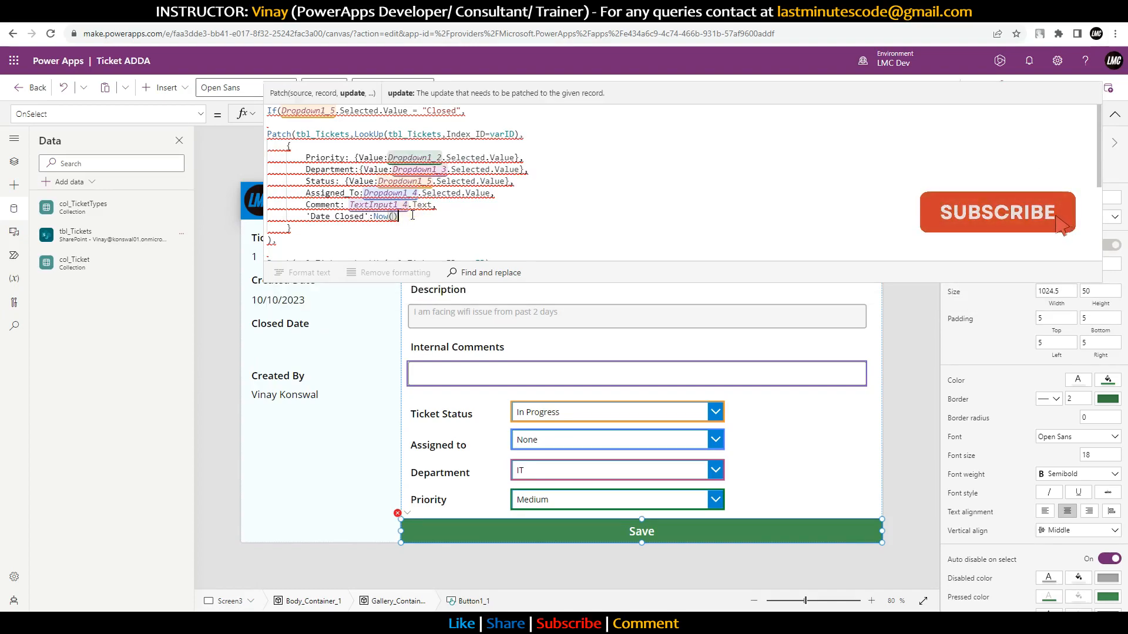
{"action": "type", "text": ","}
{"action": "key", "text": "Return"}
{"action": "type", "text": "Tit"}
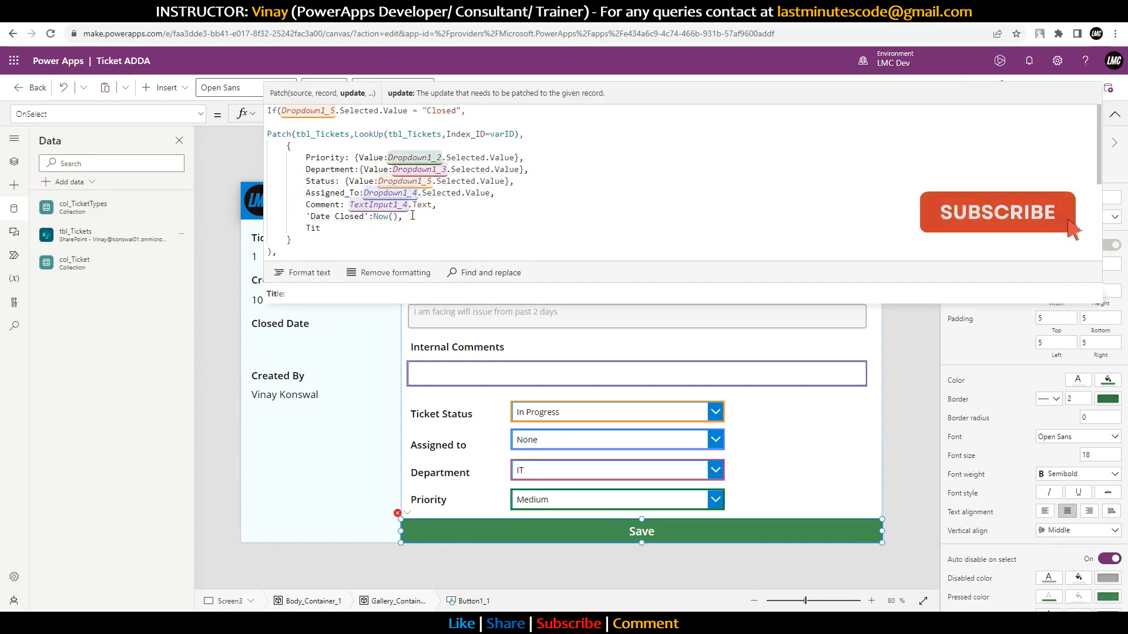
{"action": "type", "text": "le:\"Update"}
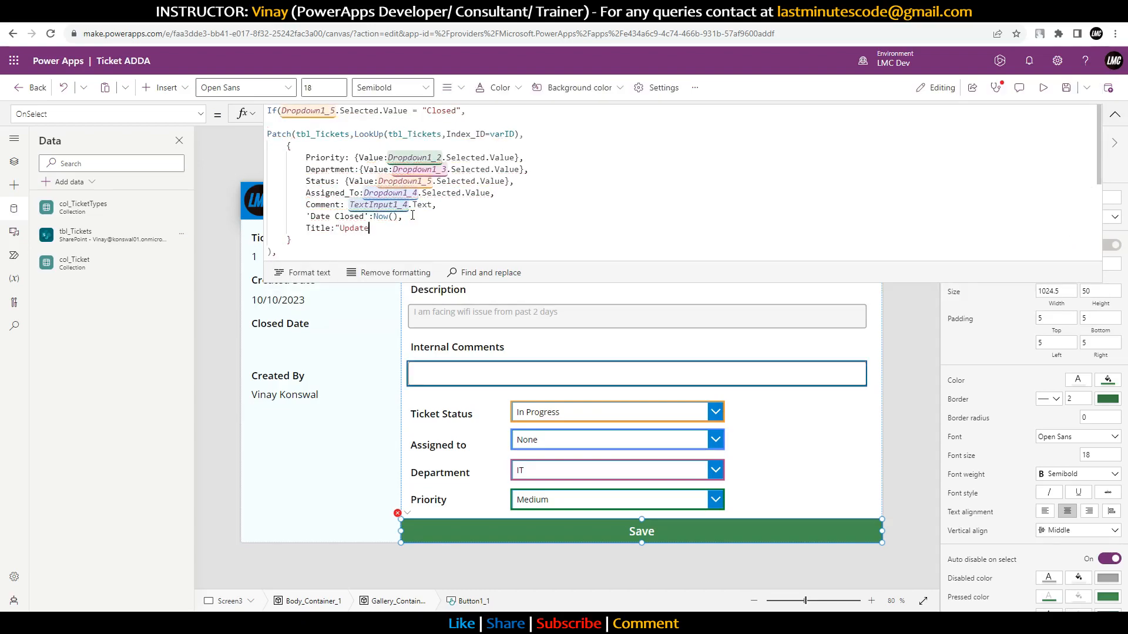
{"action": "type", "text": "d record"}
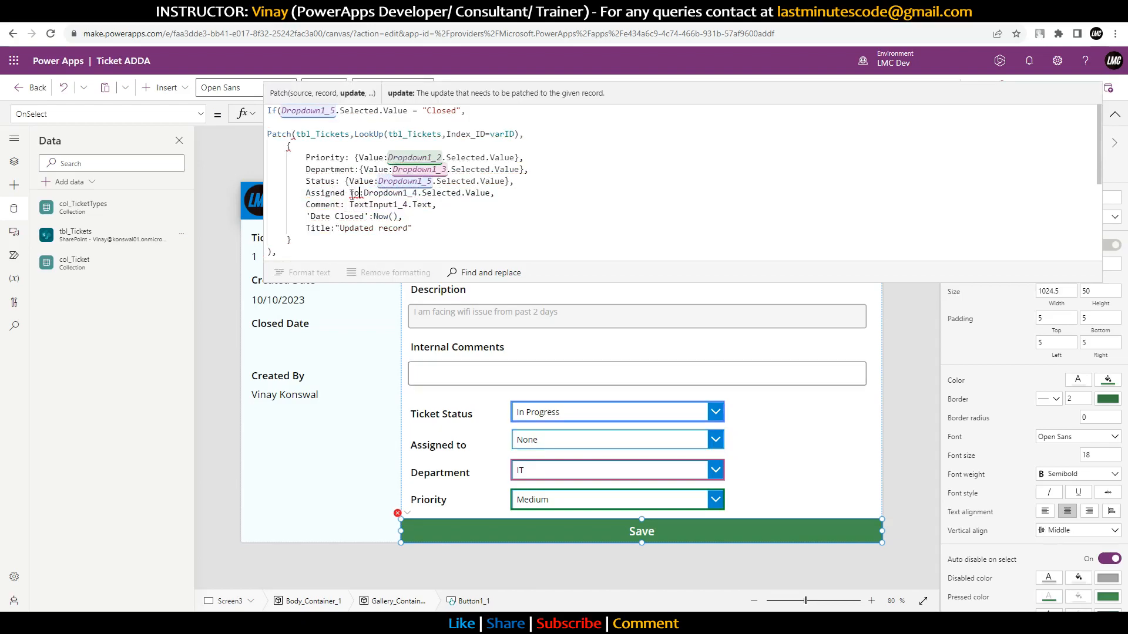
Step: Put apostrophes around Assigned To so the field reads 'Assigned To'
{"action": "type", "text": "'"}
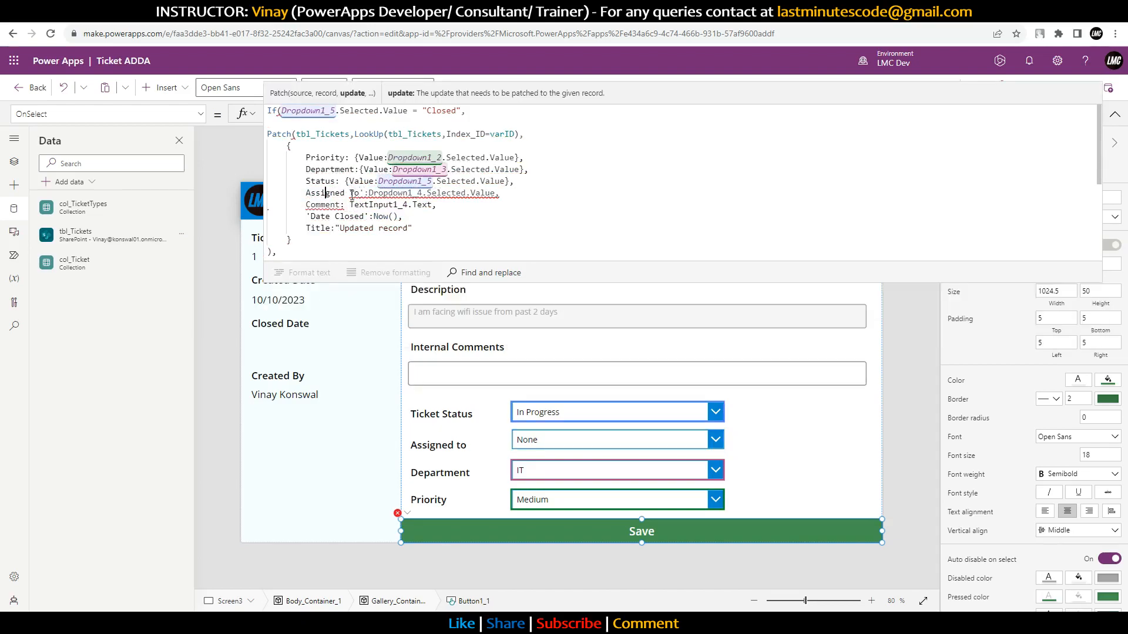
{"action": "key", "text": "Home"}
{"action": "type", "text": "'"}
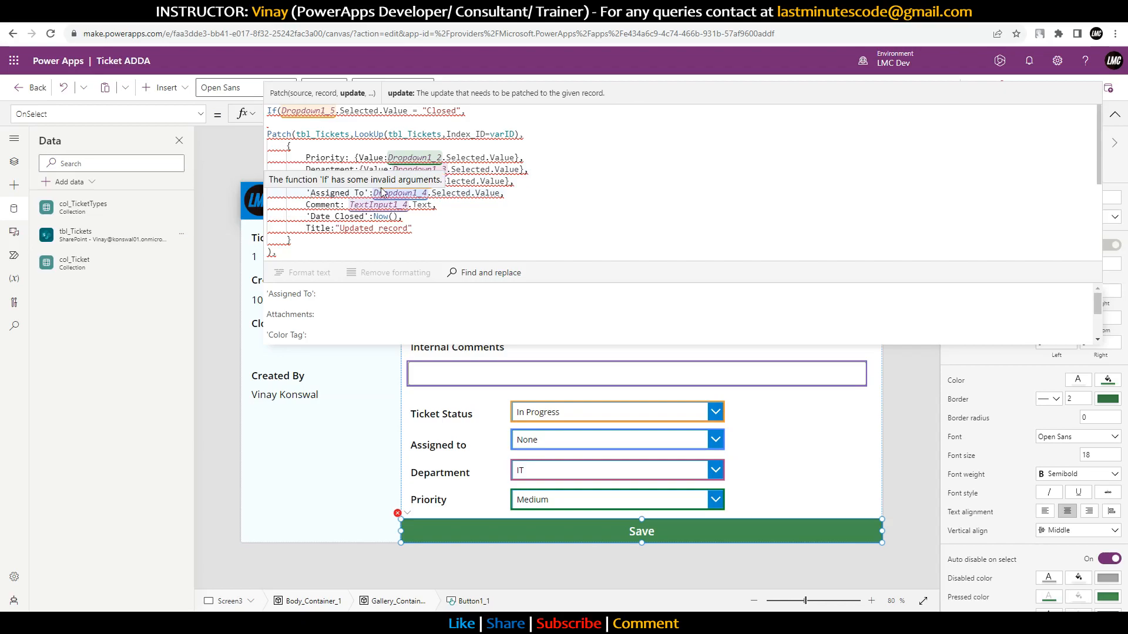
{"action": "scroll", "coordinate": [382, 192], "scroll_direction": "down", "scroll_amount": 2}
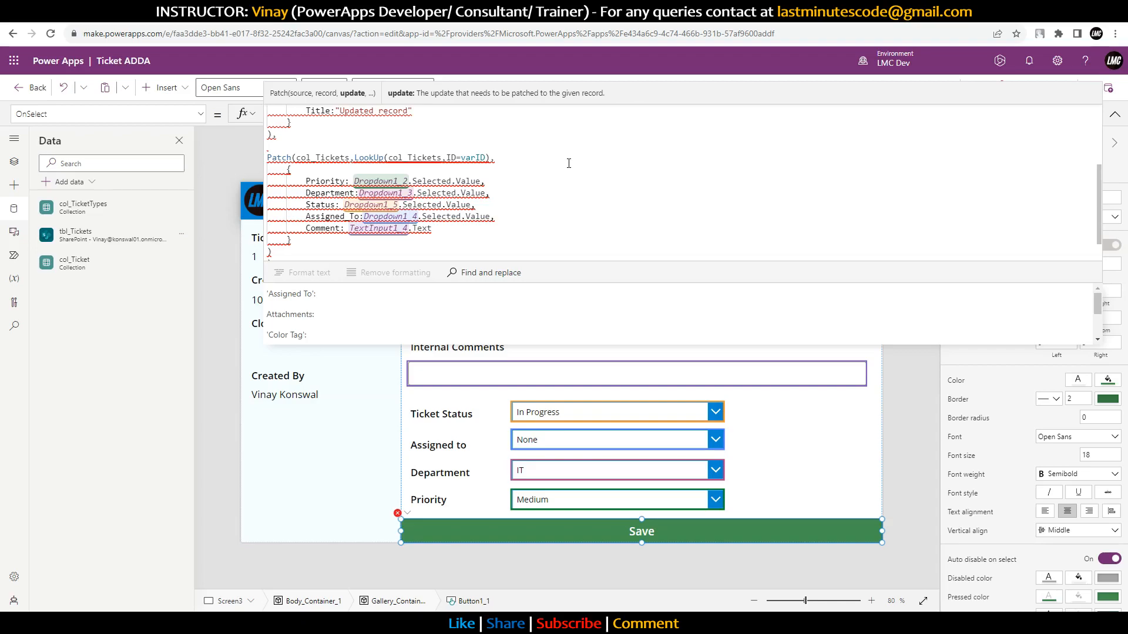
{"action": "scroll", "coordinate": [567, 171], "scroll_direction": "up", "scroll_amount": 2}
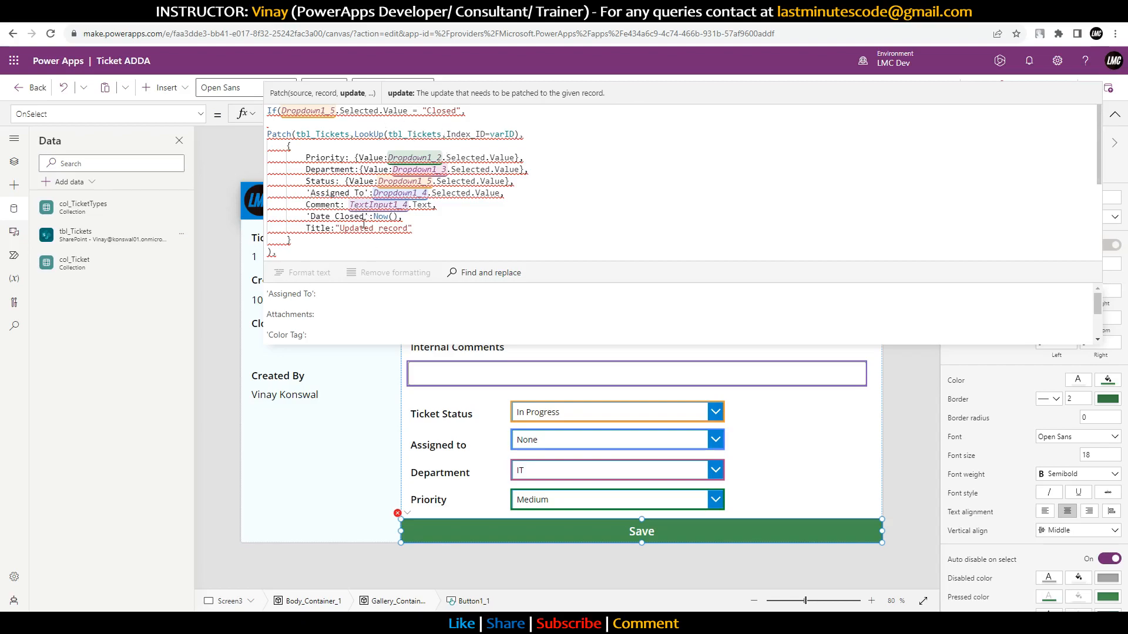
{"action": "scroll", "coordinate": [382, 212], "scroll_direction": "down", "scroll_amount": 2}
{"action": "scroll", "coordinate": [396, 205], "scroll_direction": "up", "scroll_amount": 2}
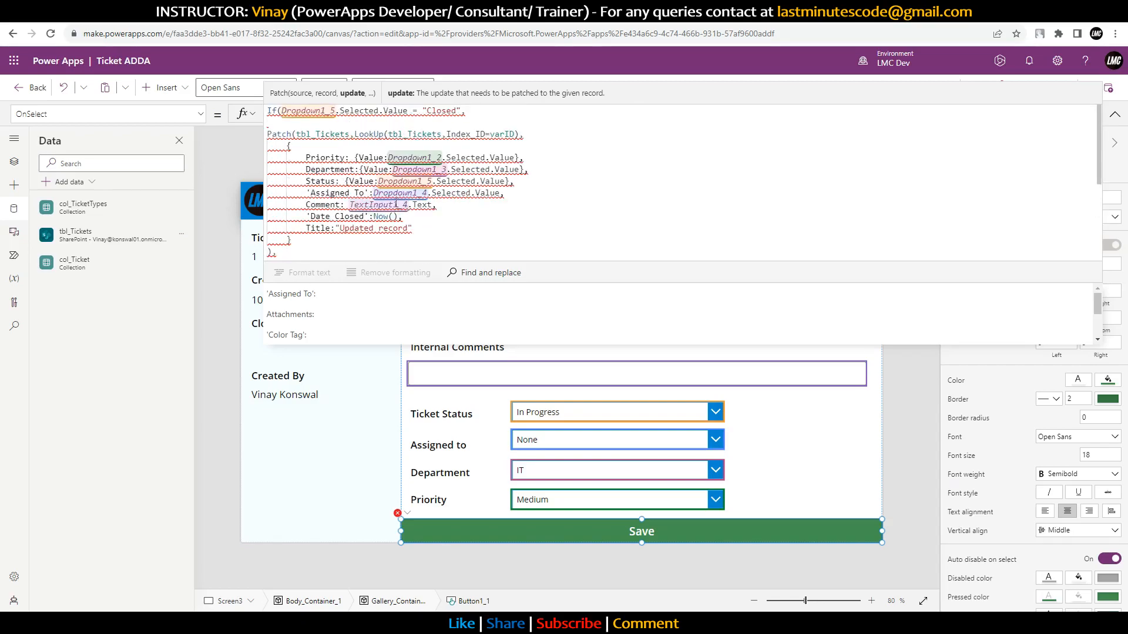
Step: Enlarge the formula editor and delete 'Date Closed':Now() from the second tbl_Tickets Patch
{"action": "left_click_drag", "start_coordinate": [271, 251], "coordinate": [262, 126]}
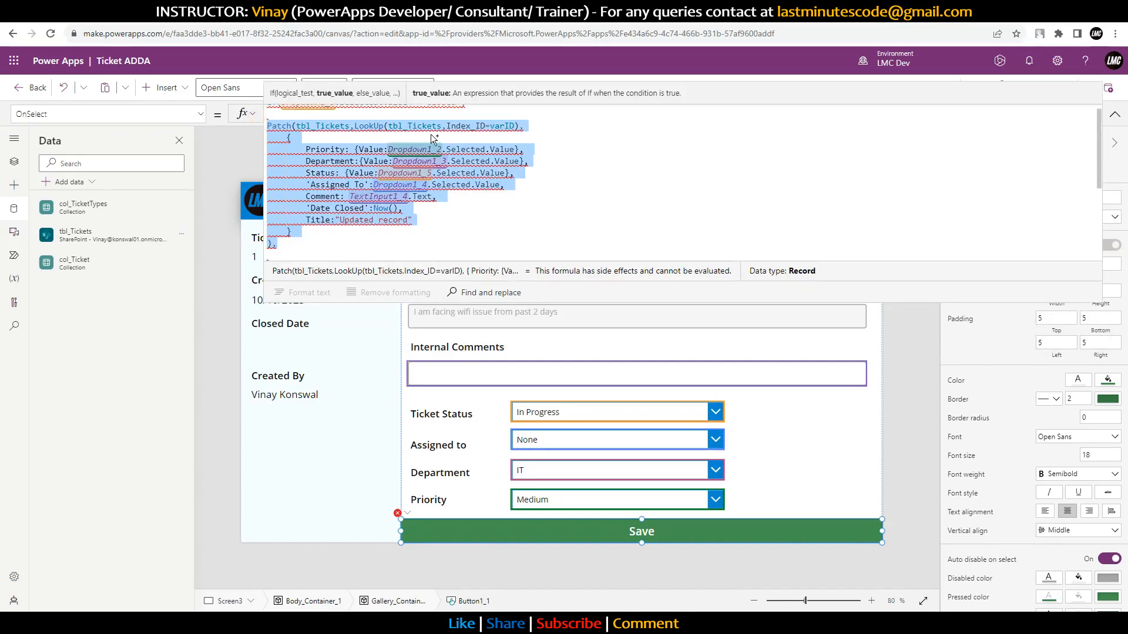
{"action": "key", "text": "Delete"}
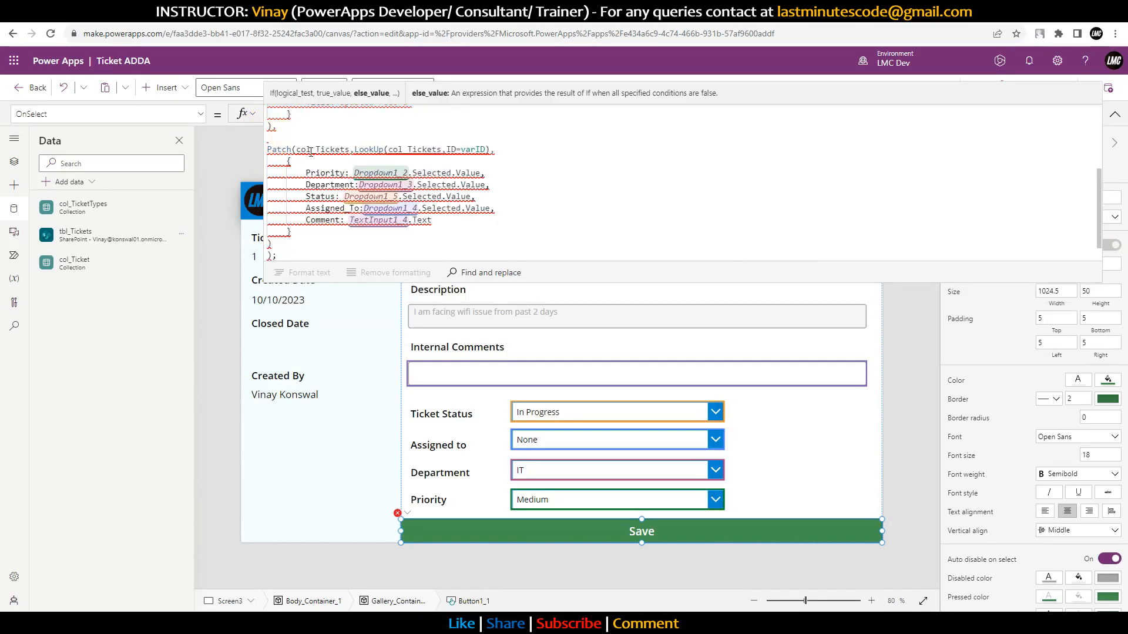
{"action": "key", "text": "ctrl+z"}
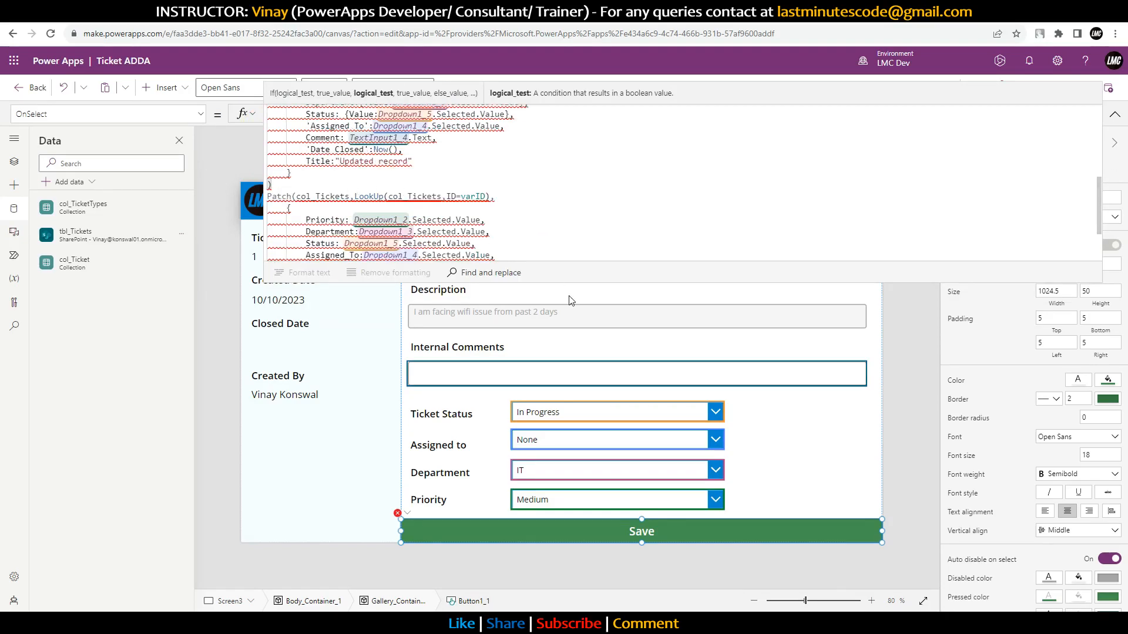
{"action": "left_click_drag", "start_coordinate": [567, 282], "coordinate": [590, 451]}
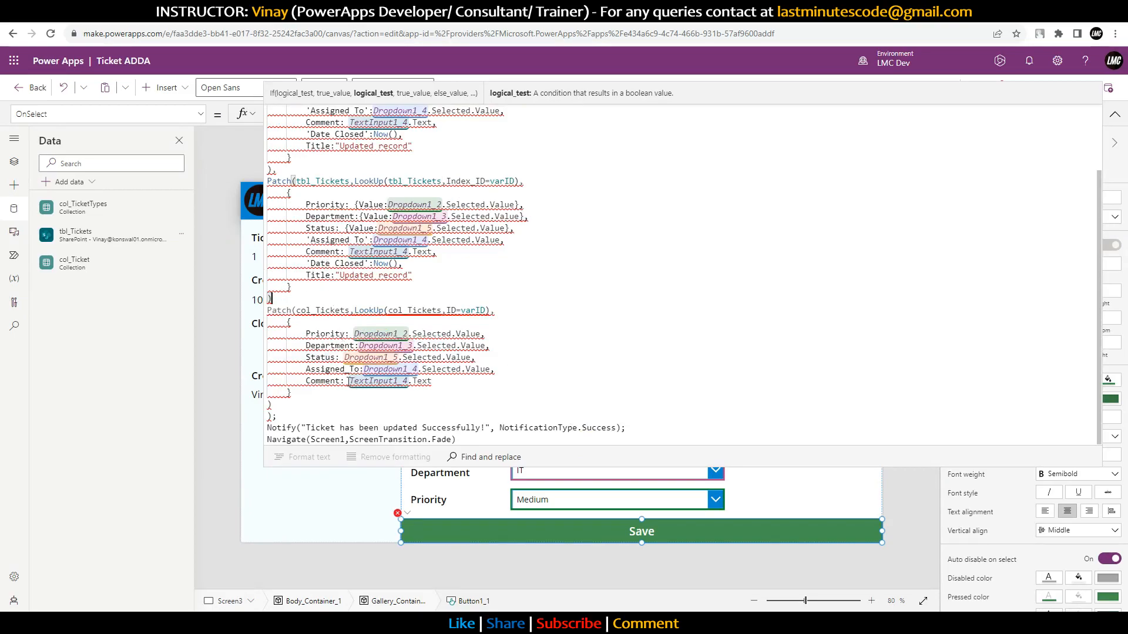
{"action": "left_click_drag", "start_coordinate": [417, 276], "coordinate": [312, 264]}
{"action": "left_click", "coordinate": [424, 263]}
{"action": "left_click_drag", "start_coordinate": [423, 262], "coordinate": [438, 252]}
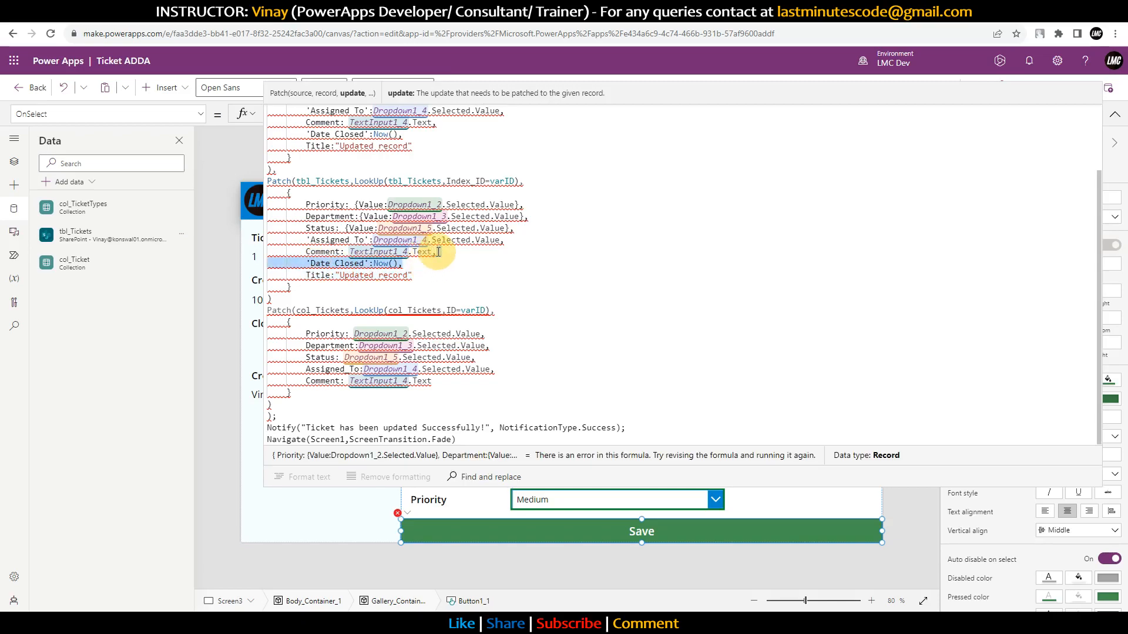
{"action": "key", "text": "BackSpace"}
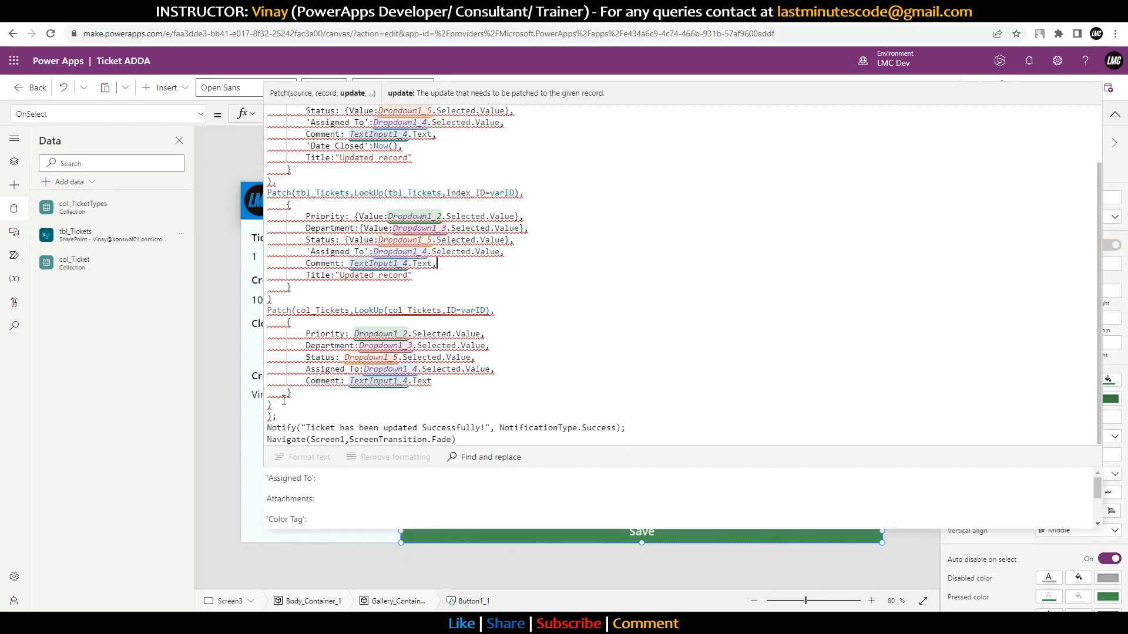
Step: Delete the Patch(col_Tickets…) block and its leftover empty line
{"action": "left_click_drag", "start_coordinate": [271, 405], "coordinate": [263, 313]}
{"action": "key", "text": "BackSpace"}
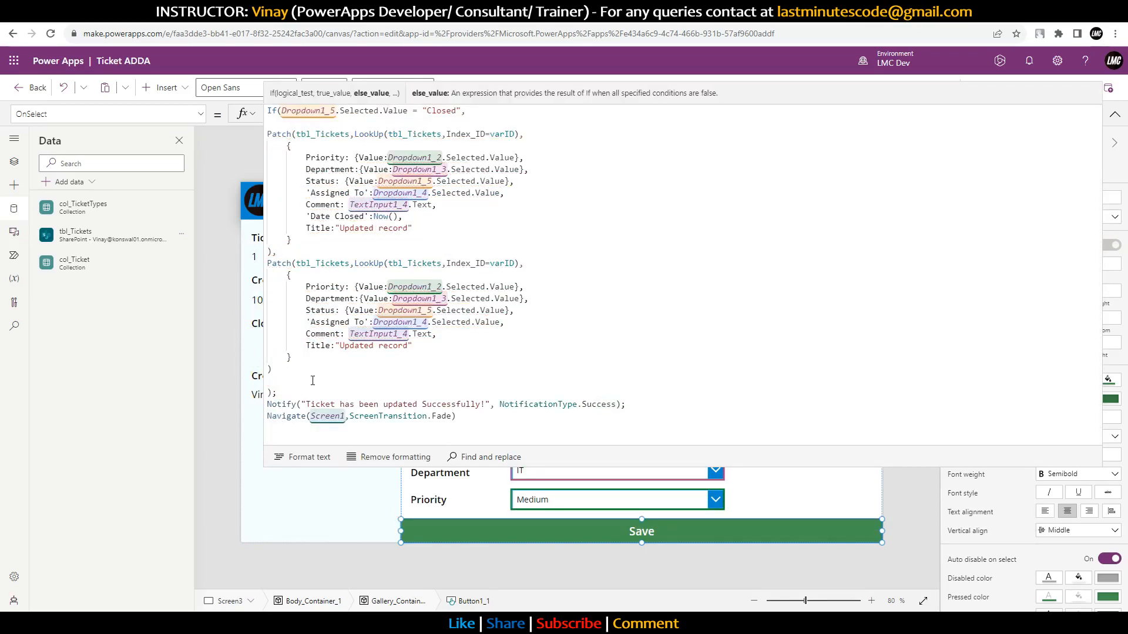
{"action": "key", "text": "BackSpace"}
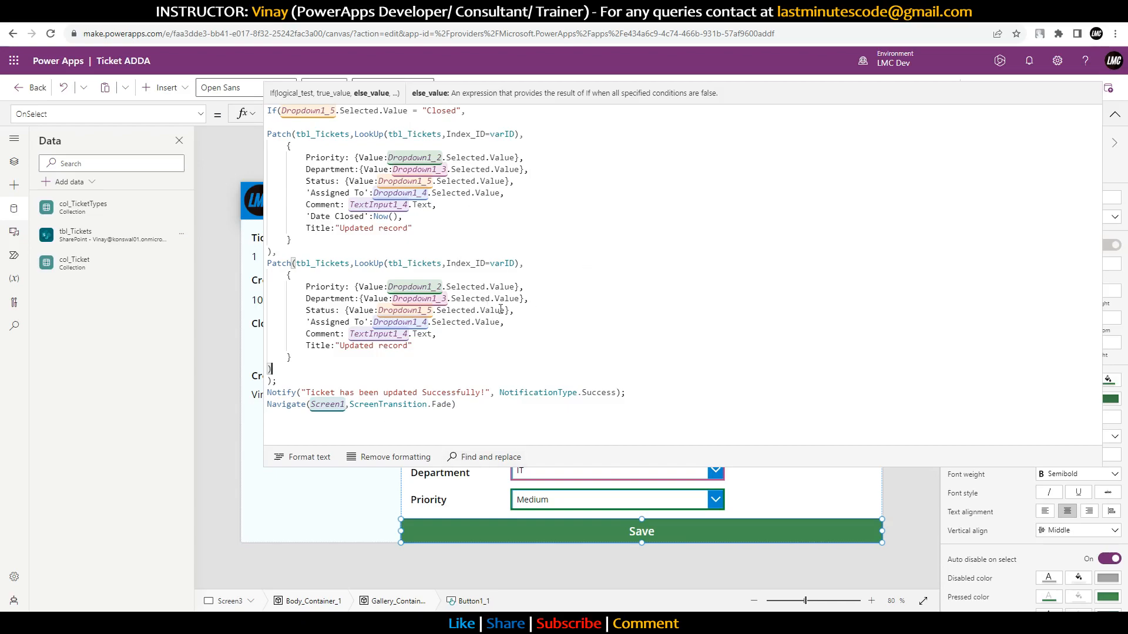
Step: Inspect the Dropdown1_2, Dropdown1_4 and TextInput1_4 references in the formula
{"action": "double_click", "coordinate": [423, 287]}
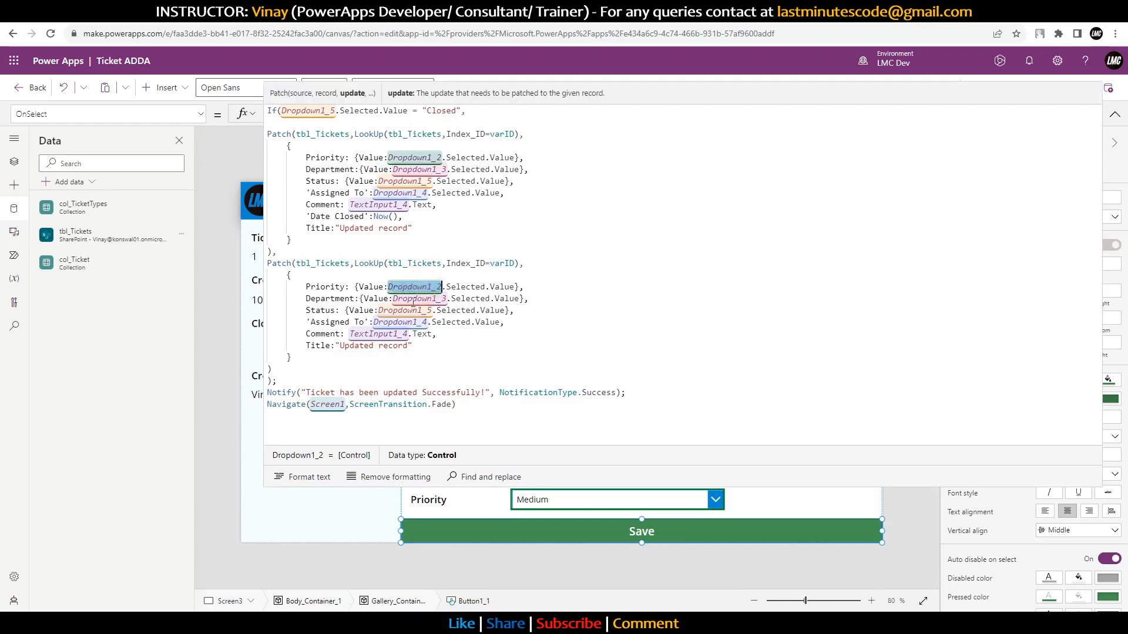
{"action": "left_click", "coordinate": [403, 322]}
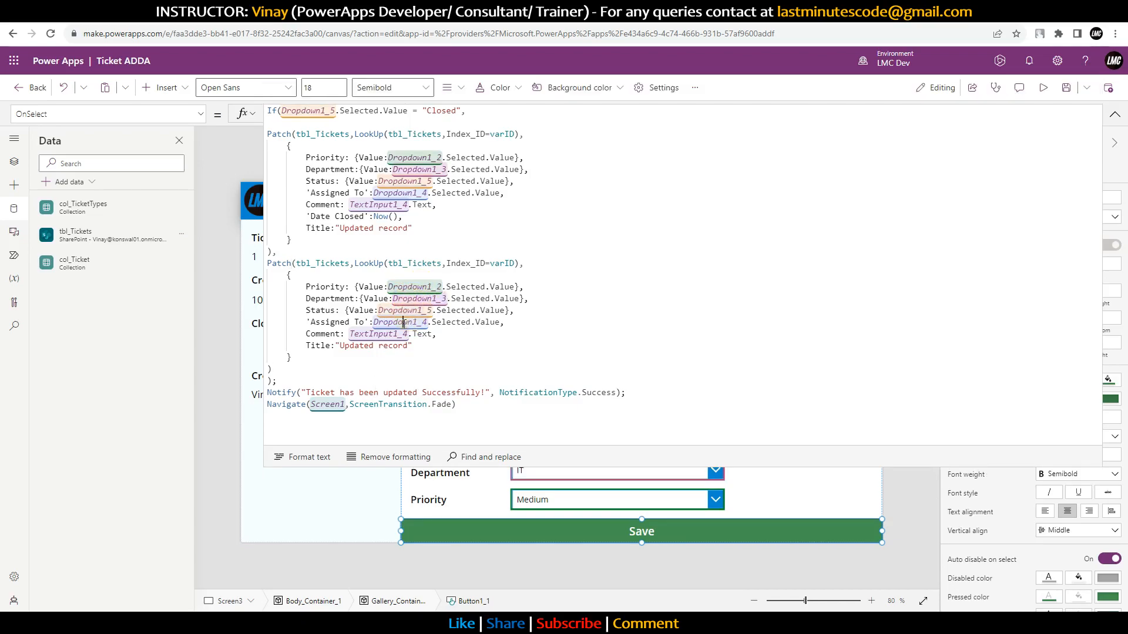
{"action": "double_click", "coordinate": [403, 323]}
{"action": "double_click", "coordinate": [379, 335]}
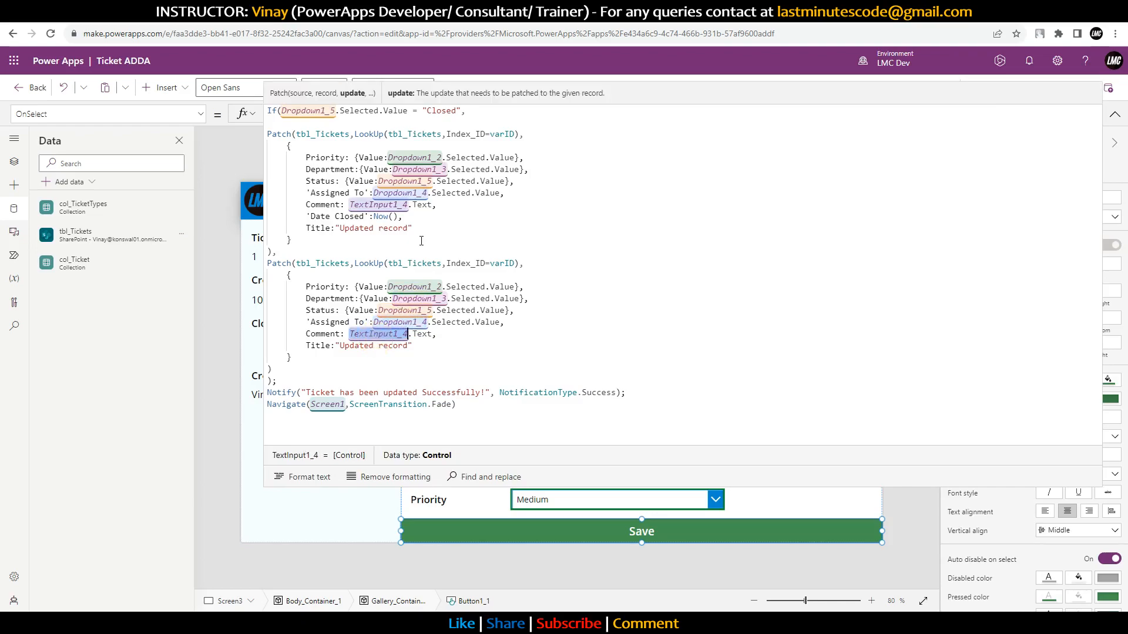
Step: Review both tbl_Tickets Patch blocks, then collapse the formula bar to one line
{"action": "left_click_drag", "start_coordinate": [756, 486], "coordinate": [722, 249]}
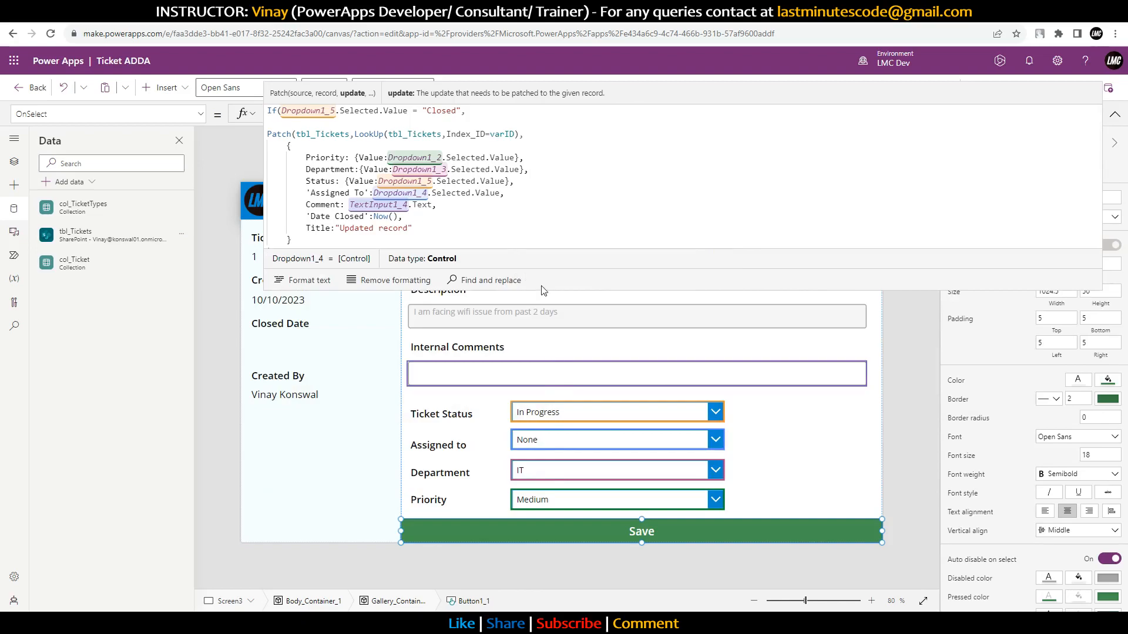
{"action": "left_click_drag", "start_coordinate": [562, 289], "coordinate": [558, 457]}
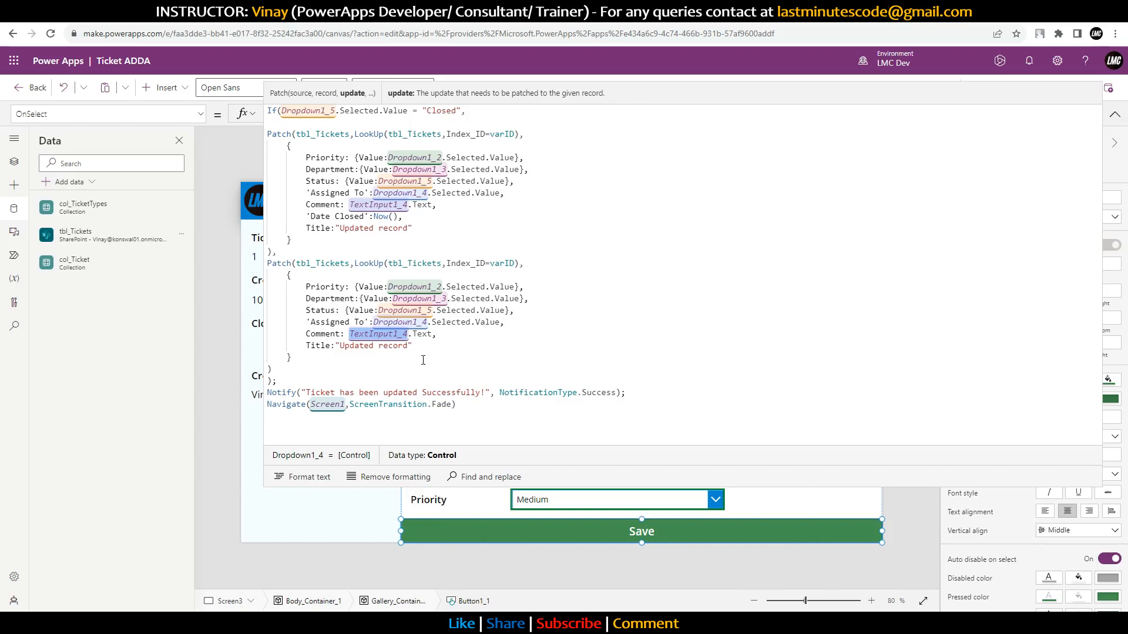
{"action": "left_click_drag", "start_coordinate": [277, 382], "coordinate": [277, 134]}
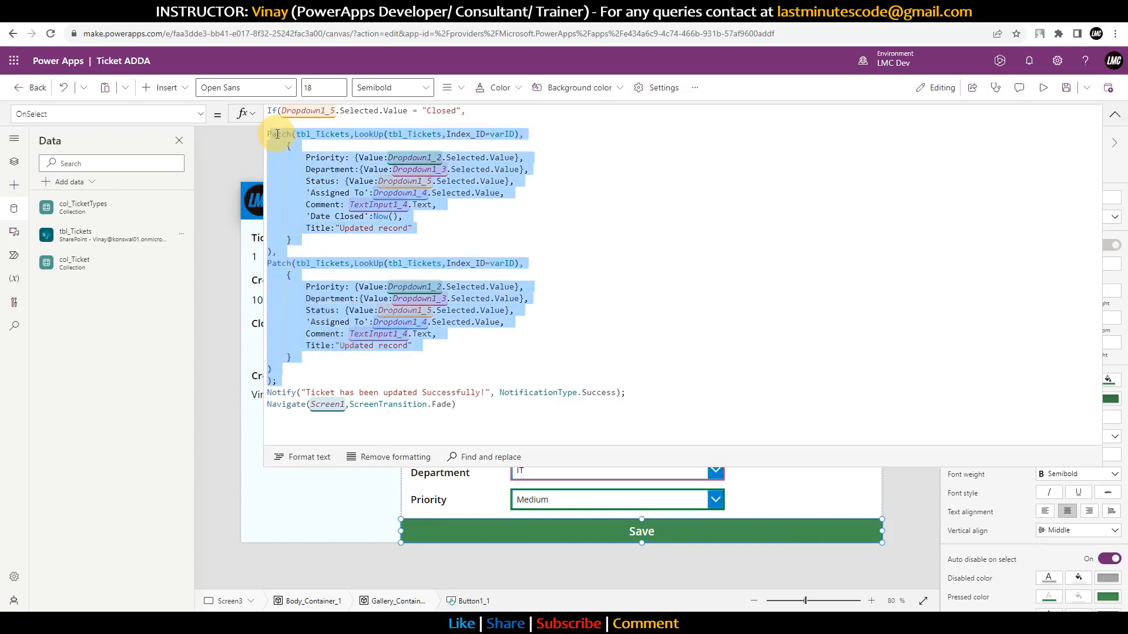
{"action": "left_click", "coordinate": [607, 284]}
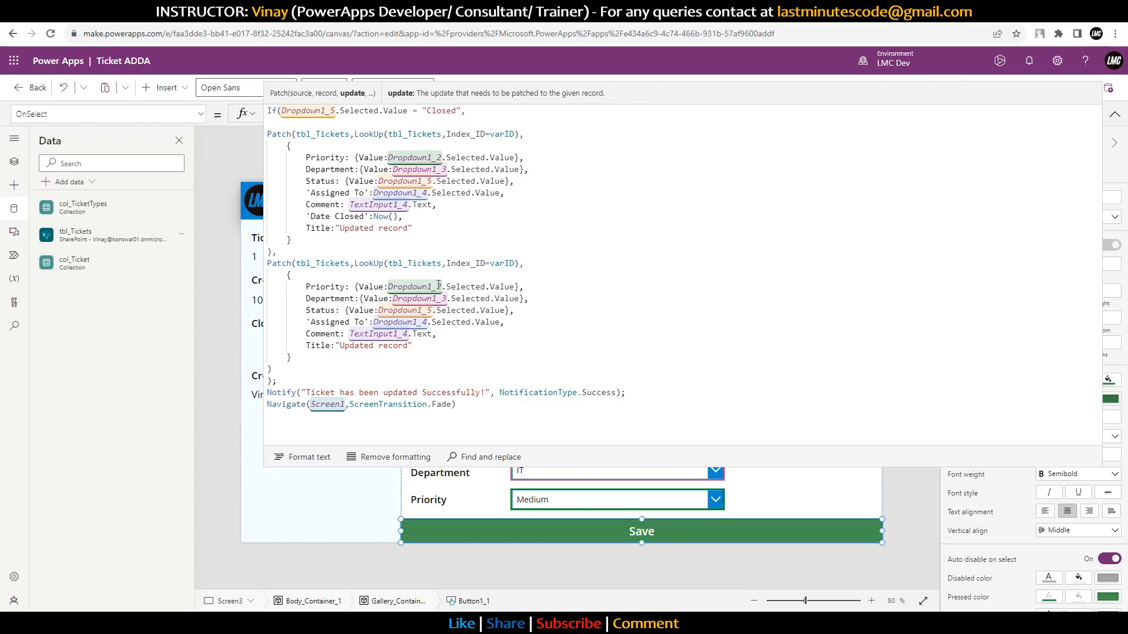
{"action": "left_click", "coordinate": [1115, 113]}
Step: In preview, set ticket 1's status to On Hold with comment 'Currently on hold'
{"action": "left_click", "coordinate": [1044, 87]}
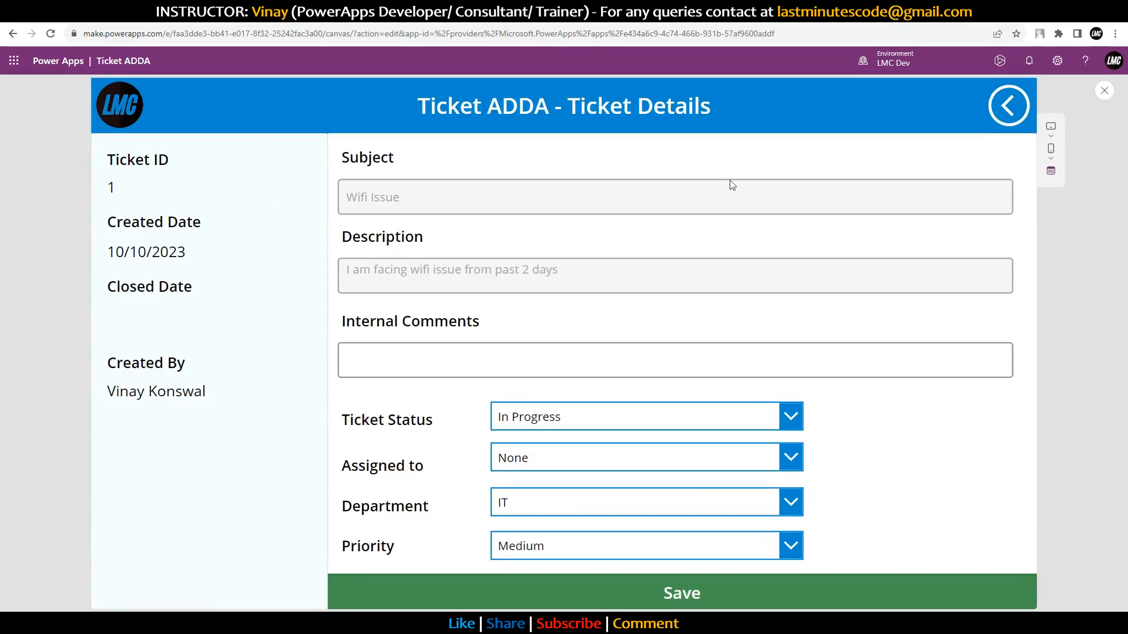
{"action": "left_click", "coordinate": [554, 418]}
{"action": "left_click", "coordinate": [552, 467]}
{"action": "left_click", "coordinate": [455, 368]}
{"action": "type", "text": "Curren"}
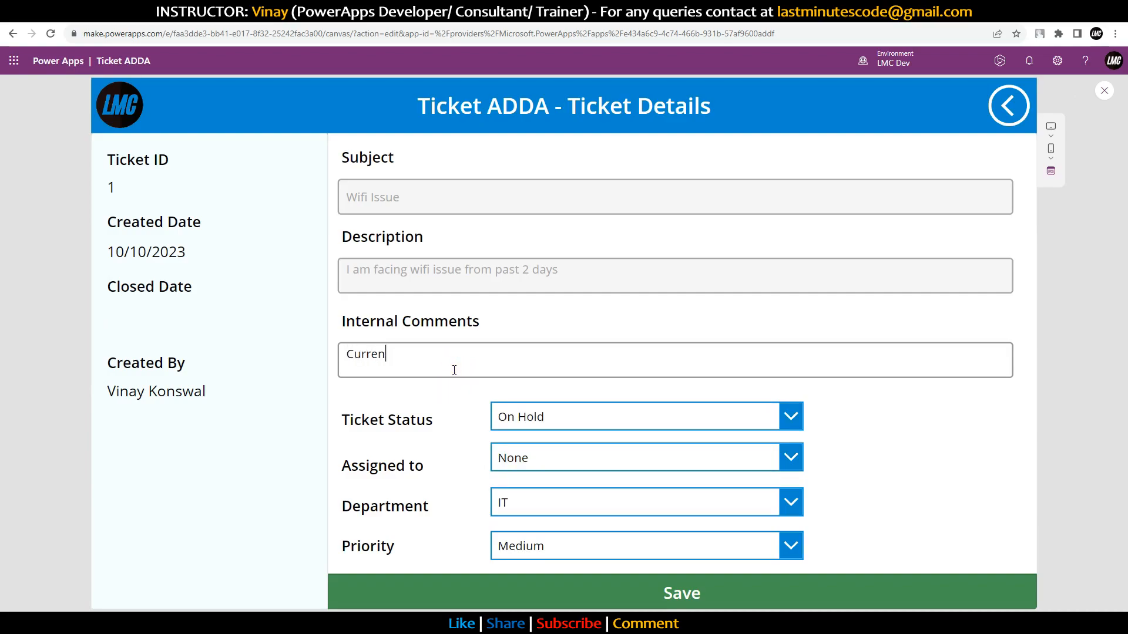
{"action": "type", "text": "tly on hold"}
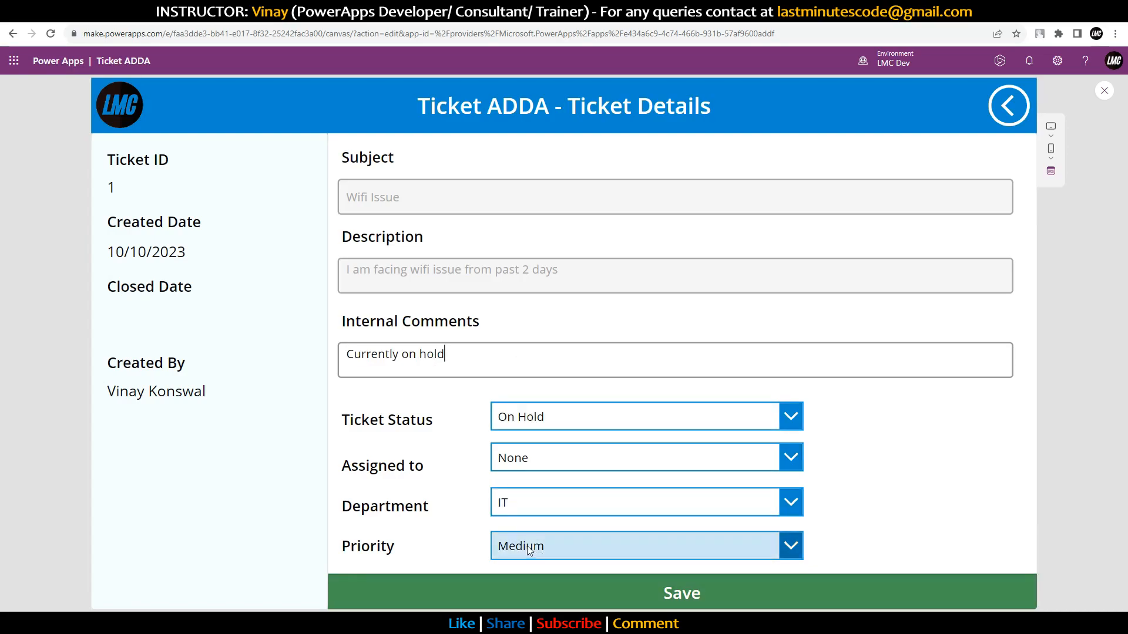
Step: Raise the ticket's priority to High, choose an assignee, and save it
{"action": "left_click", "coordinate": [543, 556]}
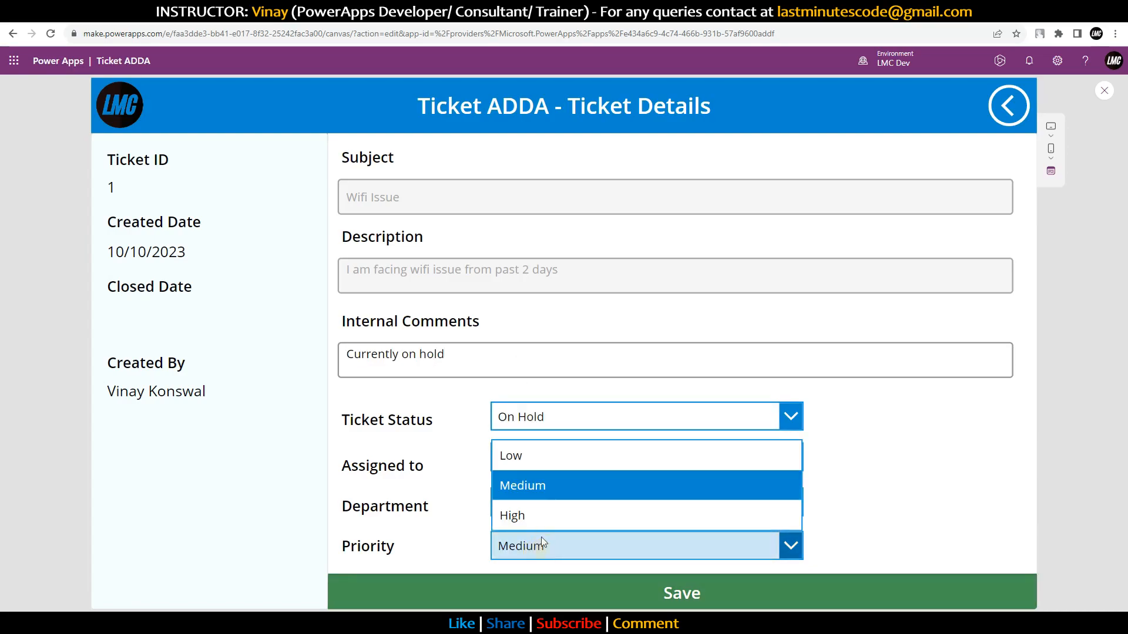
{"action": "left_click", "coordinate": [522, 504]}
{"action": "left_click", "coordinate": [533, 457]}
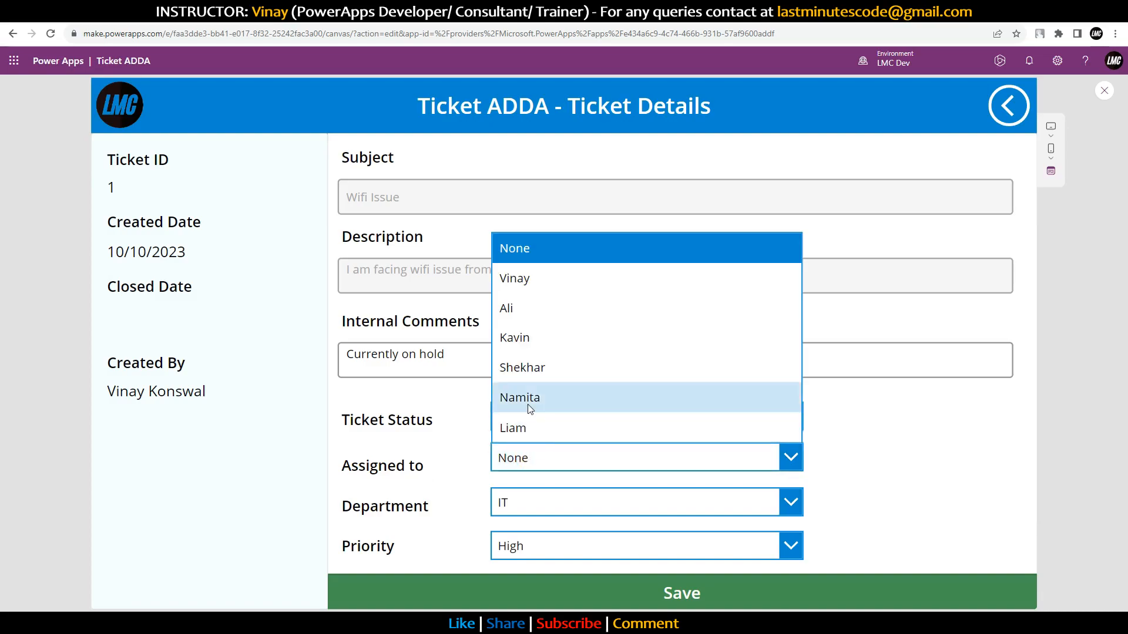
{"action": "left_click", "coordinate": [527, 429]}
{"action": "left_click", "coordinate": [633, 592]}
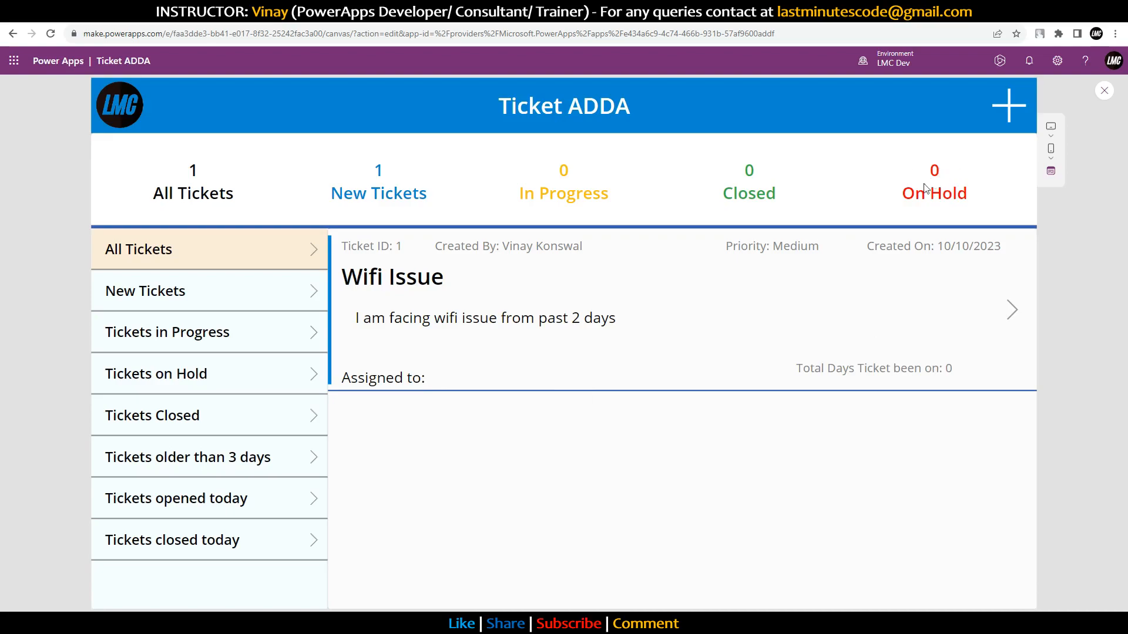
Step: Exit preview and select the Ticket Details Save button's expanded OnSelect formula
{"action": "left_click", "coordinate": [1104, 90]}
{"action": "left_click", "coordinate": [865, 340], "text": "alt"}
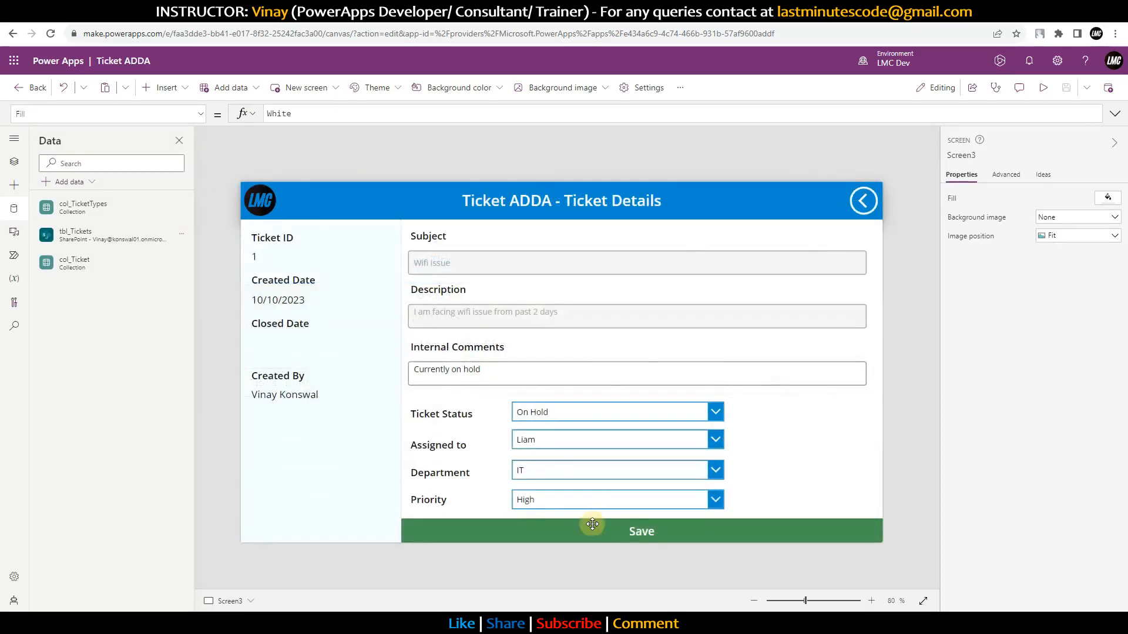
{"action": "left_click", "coordinate": [592, 524]}
{"action": "left_click", "coordinate": [1115, 114]}
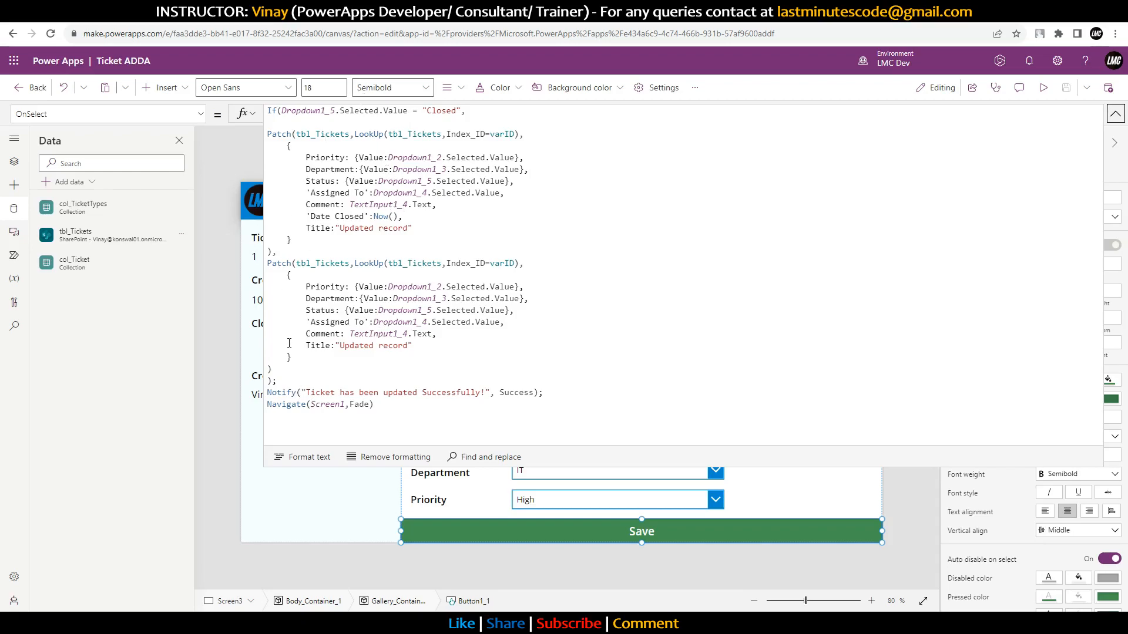
Step: Insert ClearCollect(col_Ticket,tbl_Tickets); before Notify, then collapse the formula bar
{"action": "left_click", "coordinate": [333, 133]}
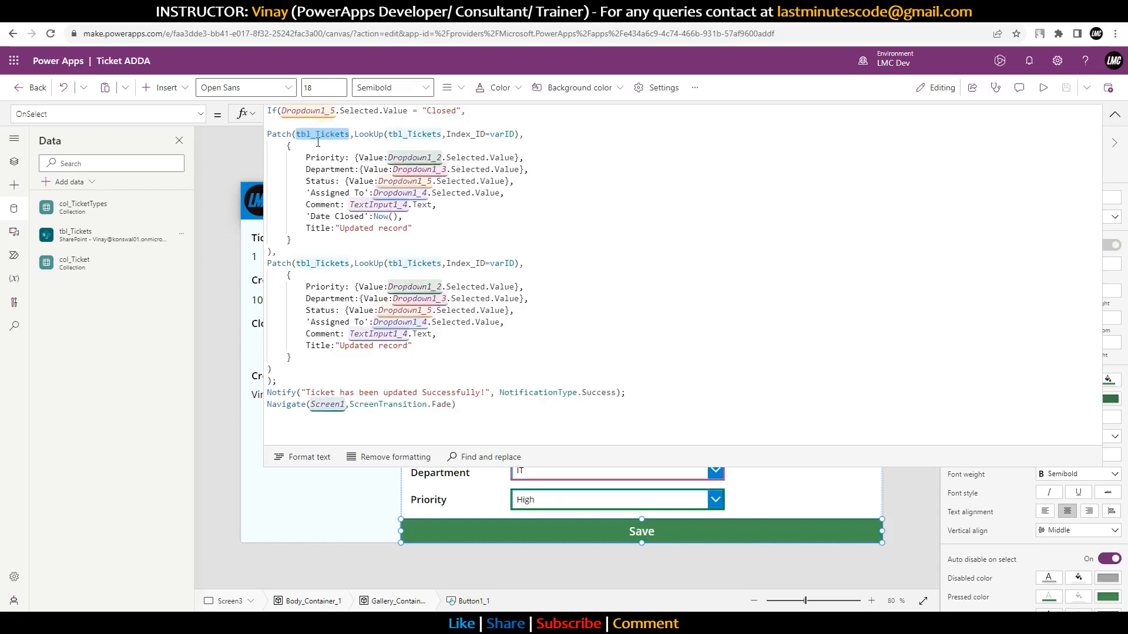
{"action": "left_click", "coordinate": [302, 385]}
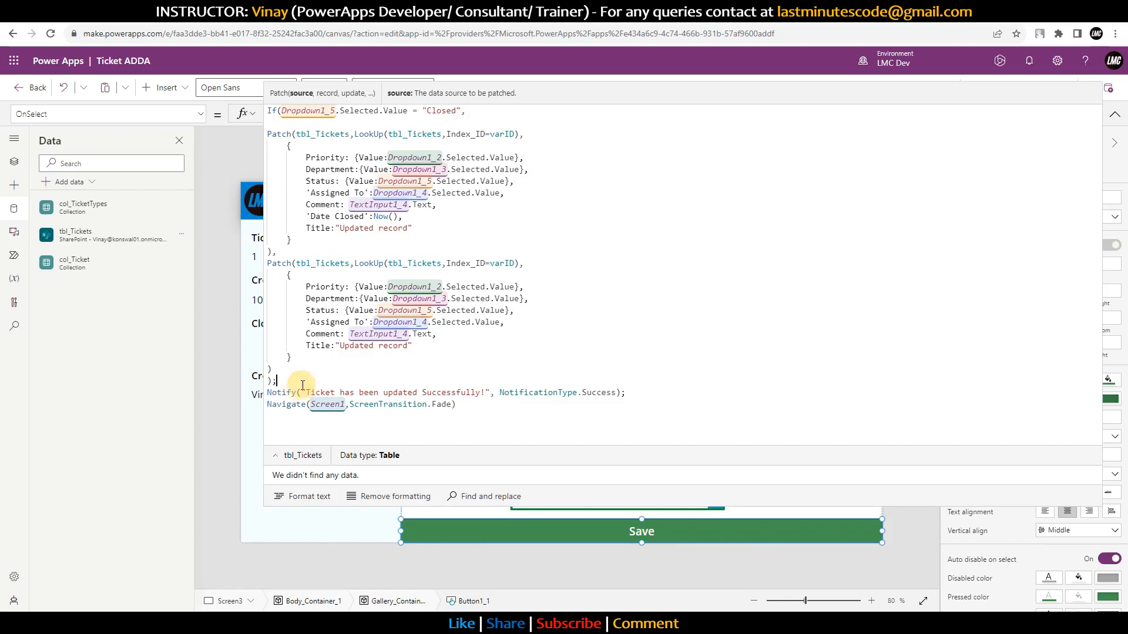
{"action": "key", "text": "Return"}
{"action": "type", "text": "Clear"}
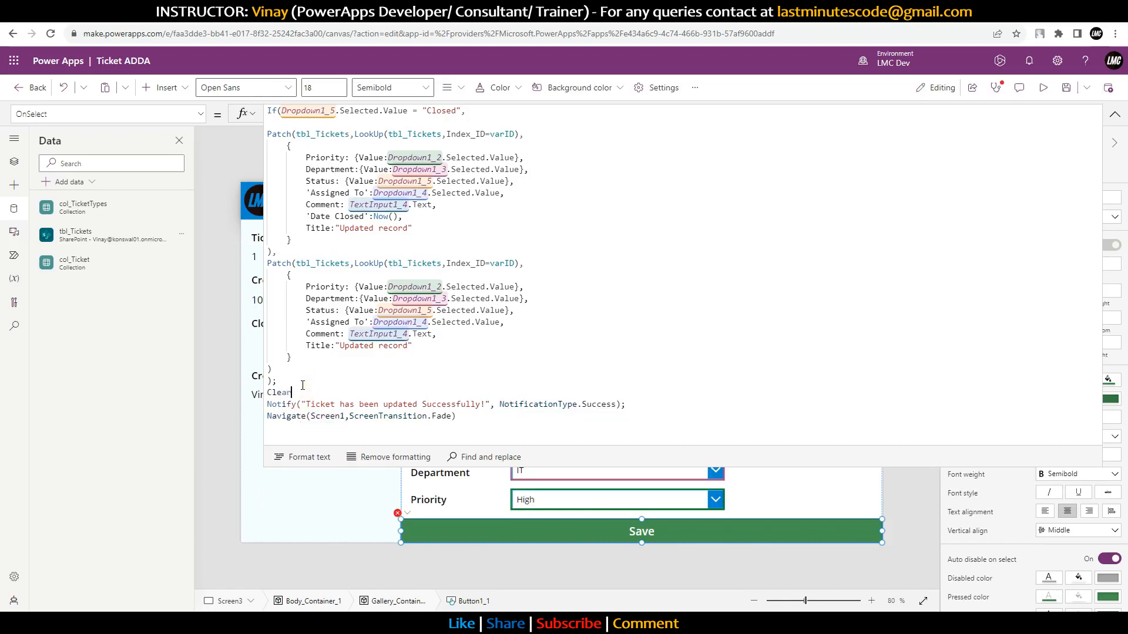
{"action": "type", "text": "Collect(col_Ticket,tbl_Tickets"}
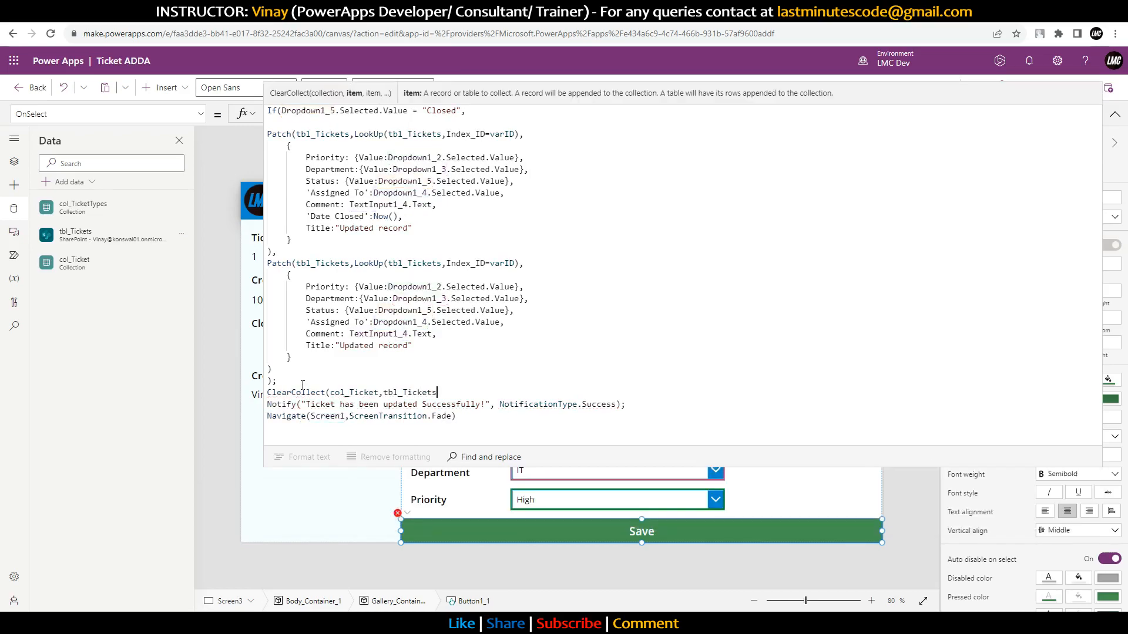
{"action": "type", "text": ");"}
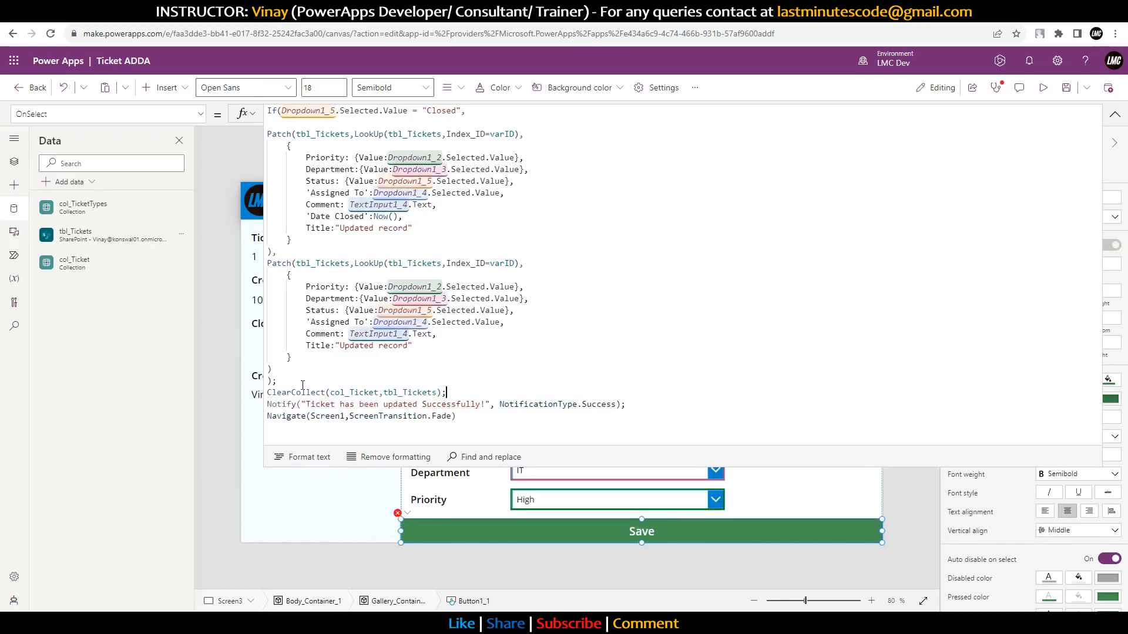
{"action": "left_click", "coordinate": [1115, 115]}
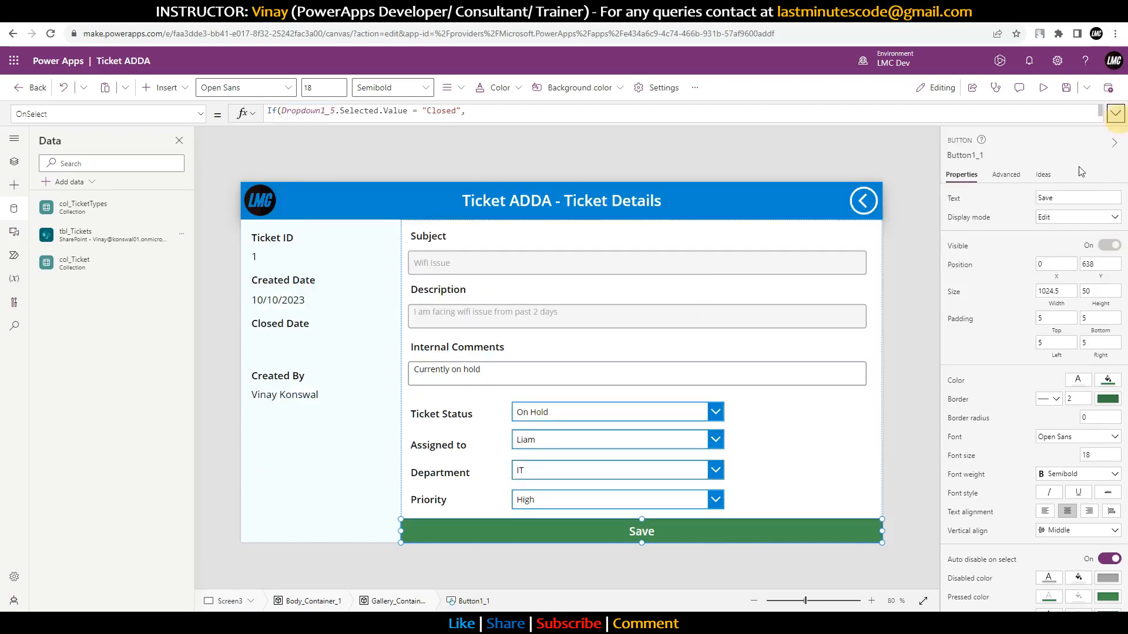
Step: Preview and save ticket 1, try the On Hold, In Progress, New, All and Closed-today filters, then start a new ticket
{"action": "left_click", "coordinate": [1043, 87]}
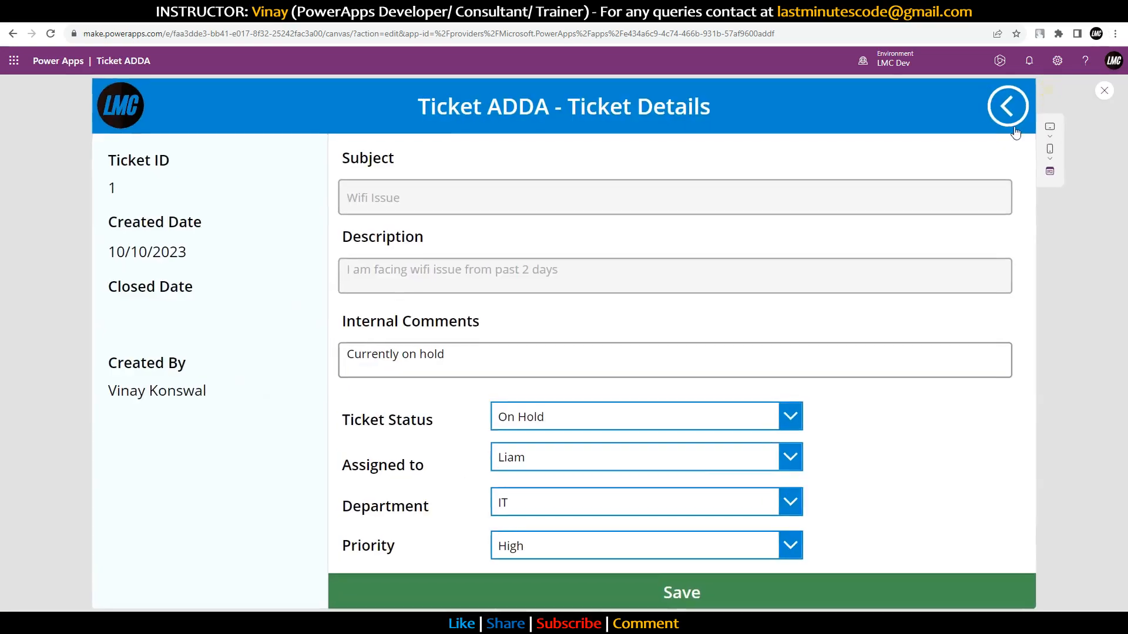
{"action": "left_click", "coordinate": [694, 605]}
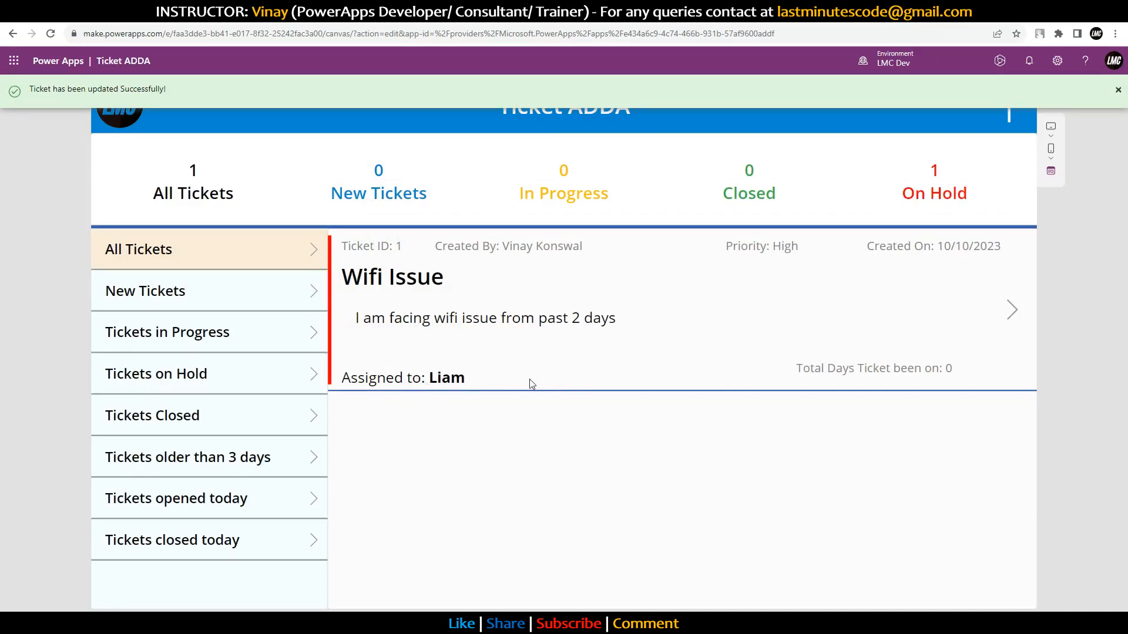
{"action": "left_click", "coordinate": [213, 370]}
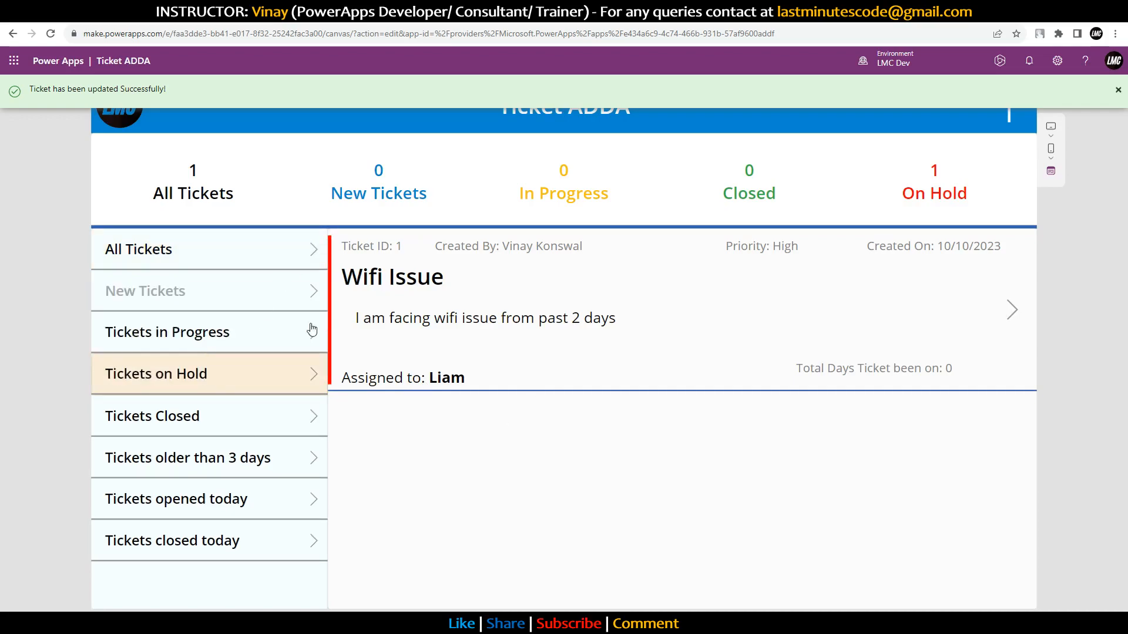
{"action": "left_click", "coordinate": [214, 331]}
{"action": "left_click", "coordinate": [217, 295]}
{"action": "left_click", "coordinate": [220, 251]}
{"action": "left_click", "coordinate": [218, 347]}
{"action": "left_click", "coordinate": [217, 542]}
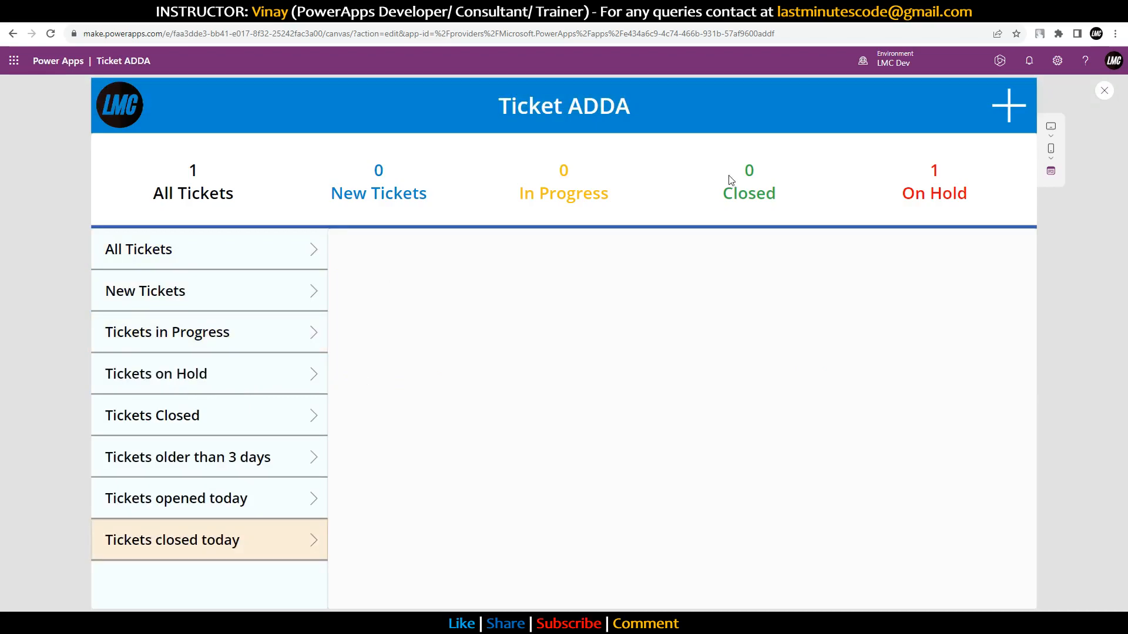
{"action": "left_click", "coordinate": [1026, 120]}
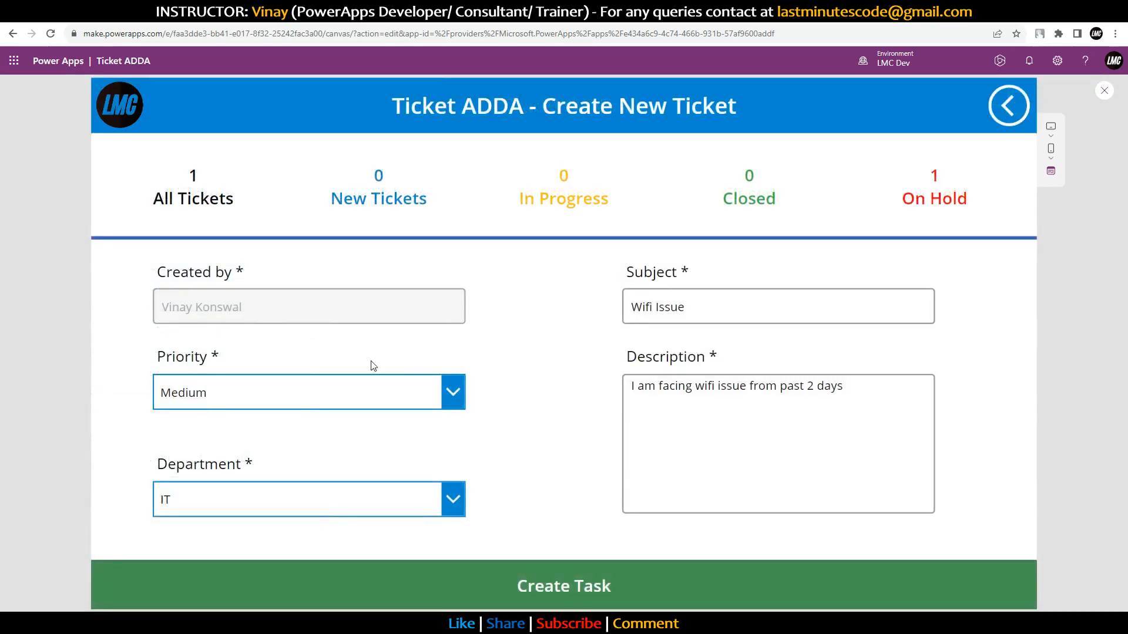
{"action": "double_click", "coordinate": [638, 307]}
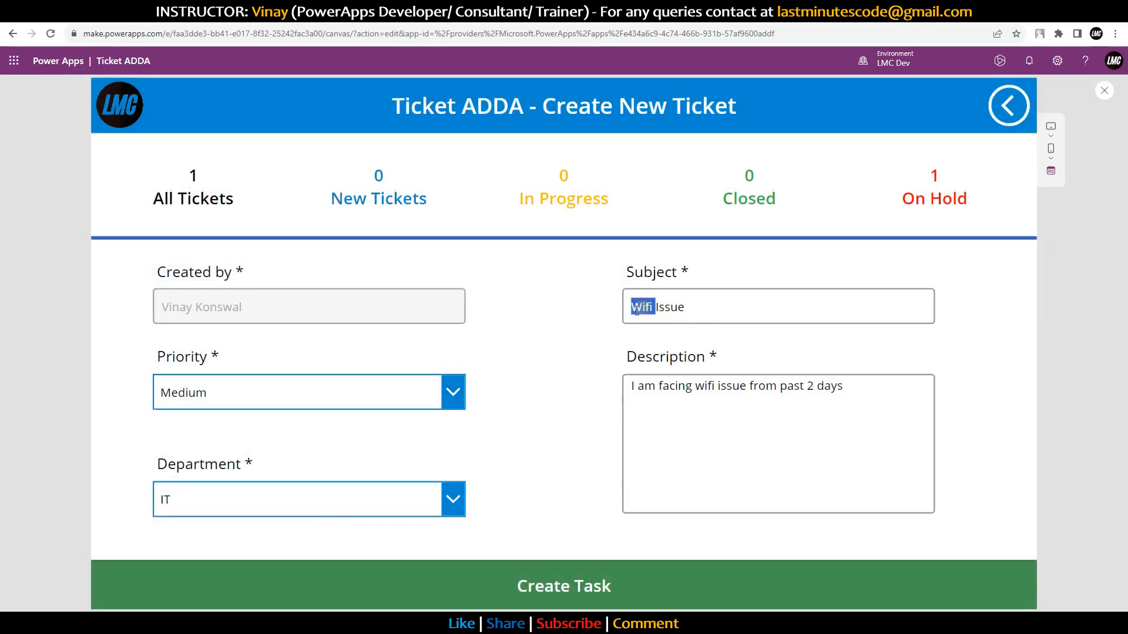
Step: Set the subject to Monitor Issue and the description to 'Red Line in monitor'
{"action": "type", "text": "Monitopr"}
{"action": "key", "text": "BackSpace"}
{"action": "key", "text": "BackSpace"}
{"action": "type", "text": "r"}
{"action": "left_click_drag", "start_coordinate": [823, 383], "coordinate": [634, 383]}
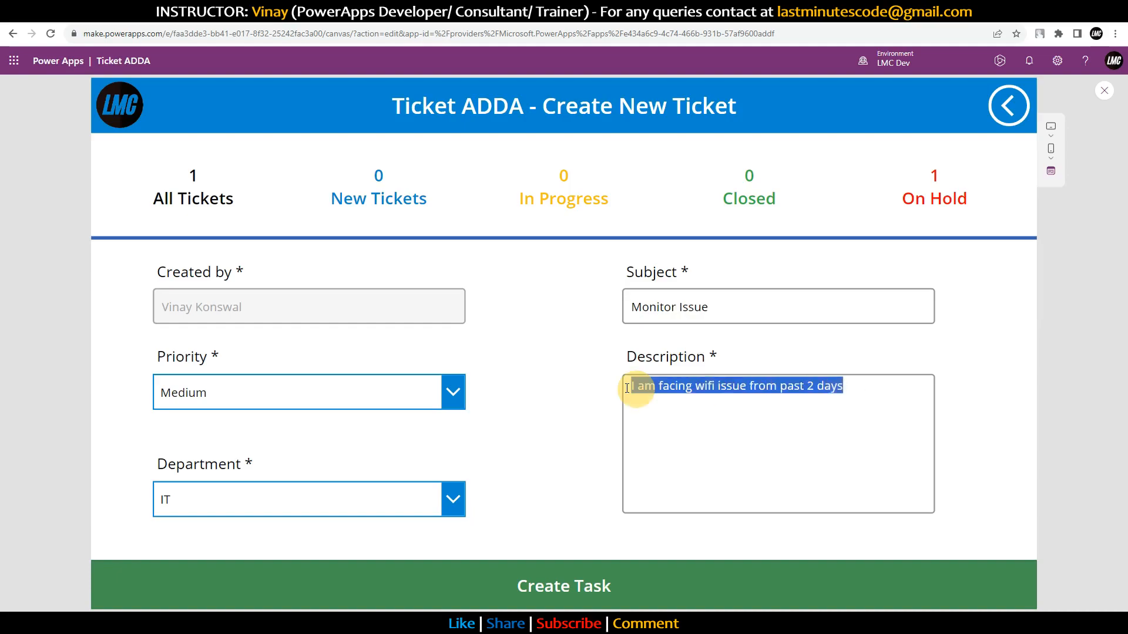
{"action": "type", "text": "Red Line in monitor"}
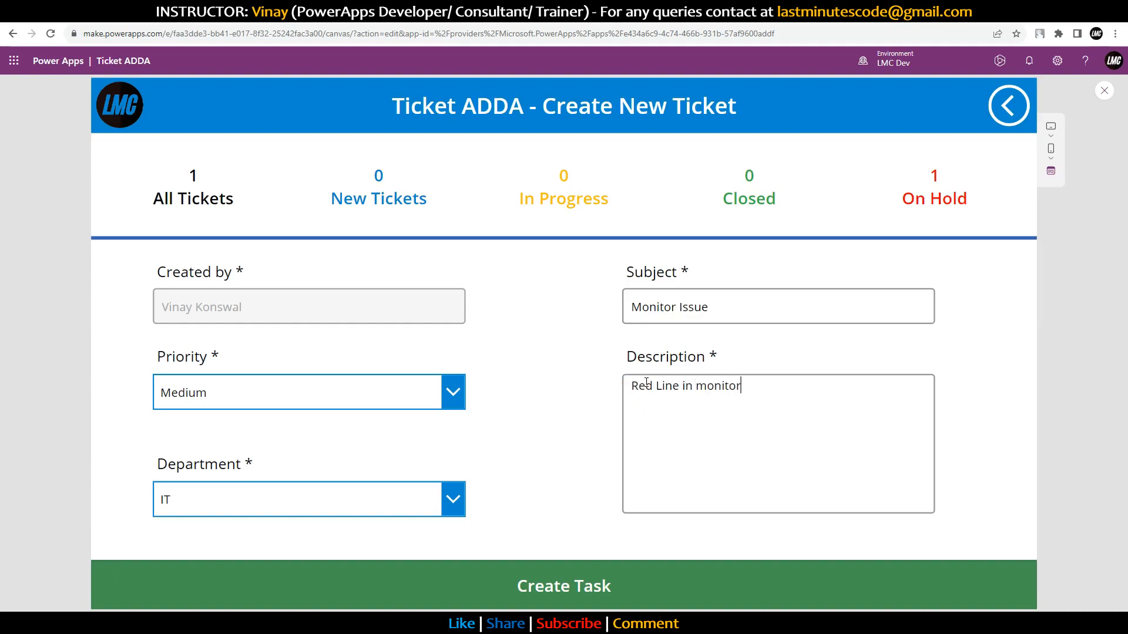
Step: Choose Facilities department and Low priority, then create the ticket
{"action": "left_click", "coordinate": [309, 499]}
{"action": "left_click", "coordinate": [227, 585]}
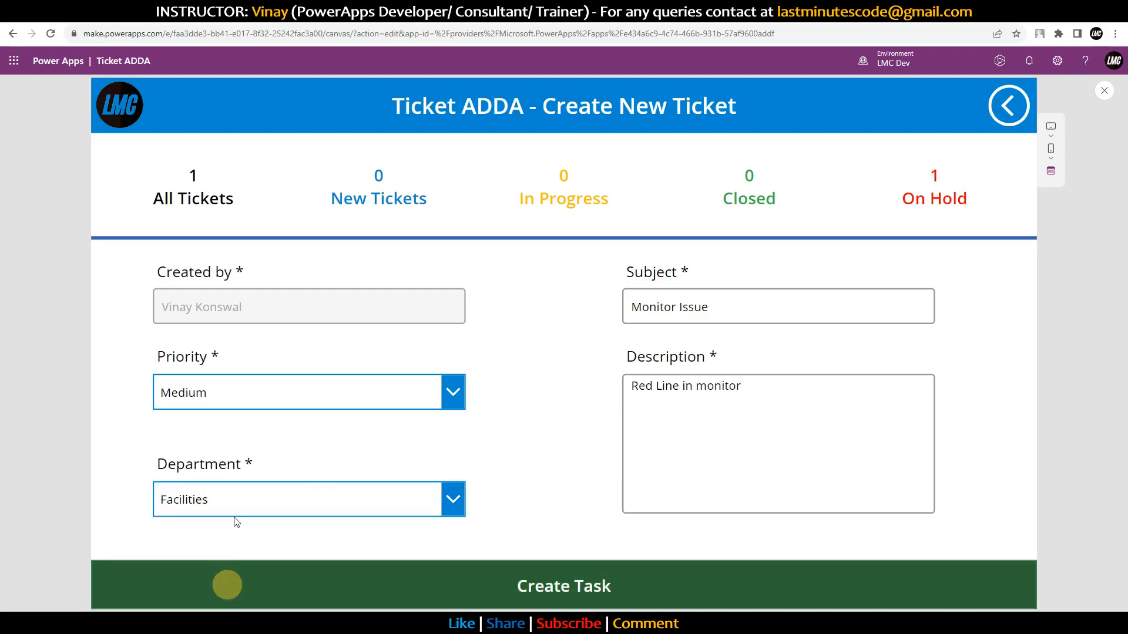
{"action": "left_click", "coordinate": [222, 381]}
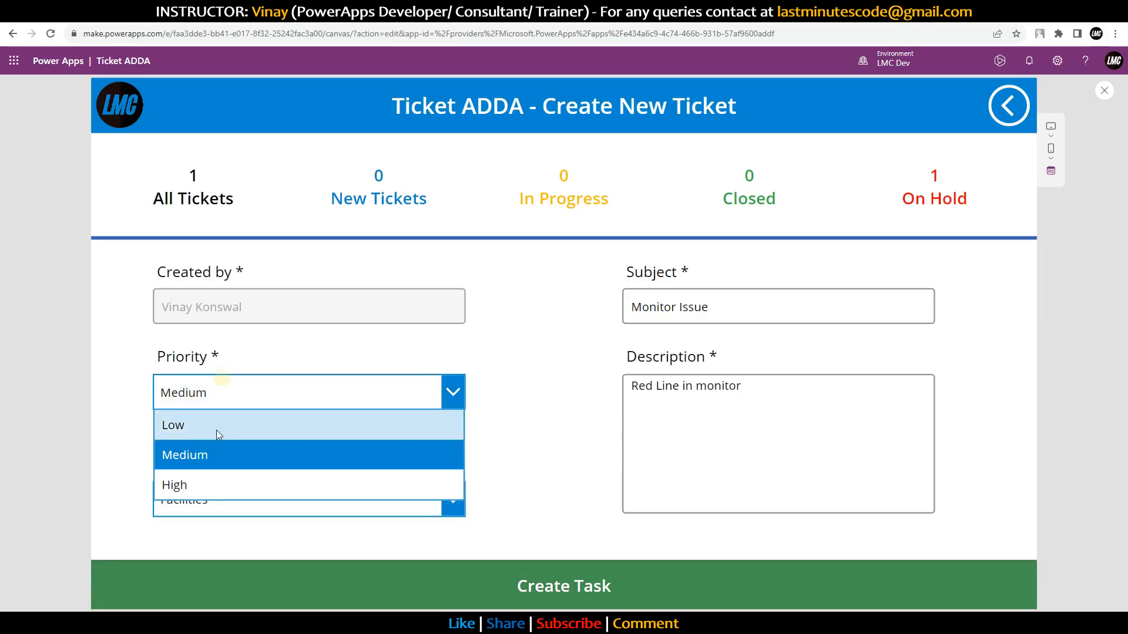
{"action": "left_click", "coordinate": [185, 423]}
{"action": "left_click", "coordinate": [585, 585]}
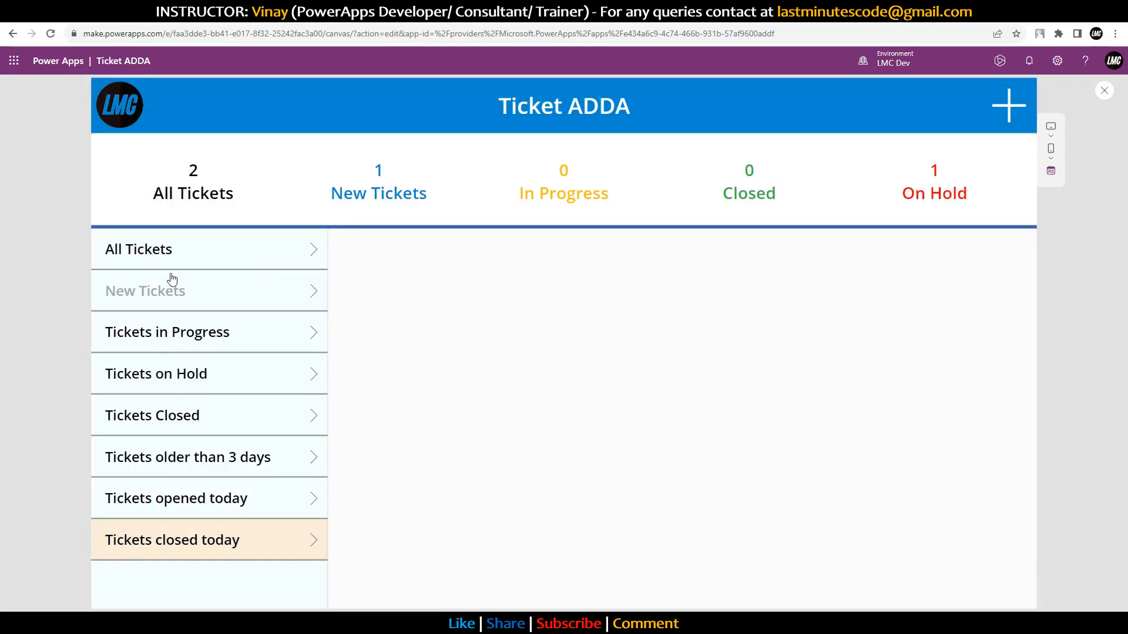
Step: Try the All, New, Opened today and Closed today filters, then open ticket 2, Monitor Issue
{"action": "left_click", "coordinate": [164, 249]}
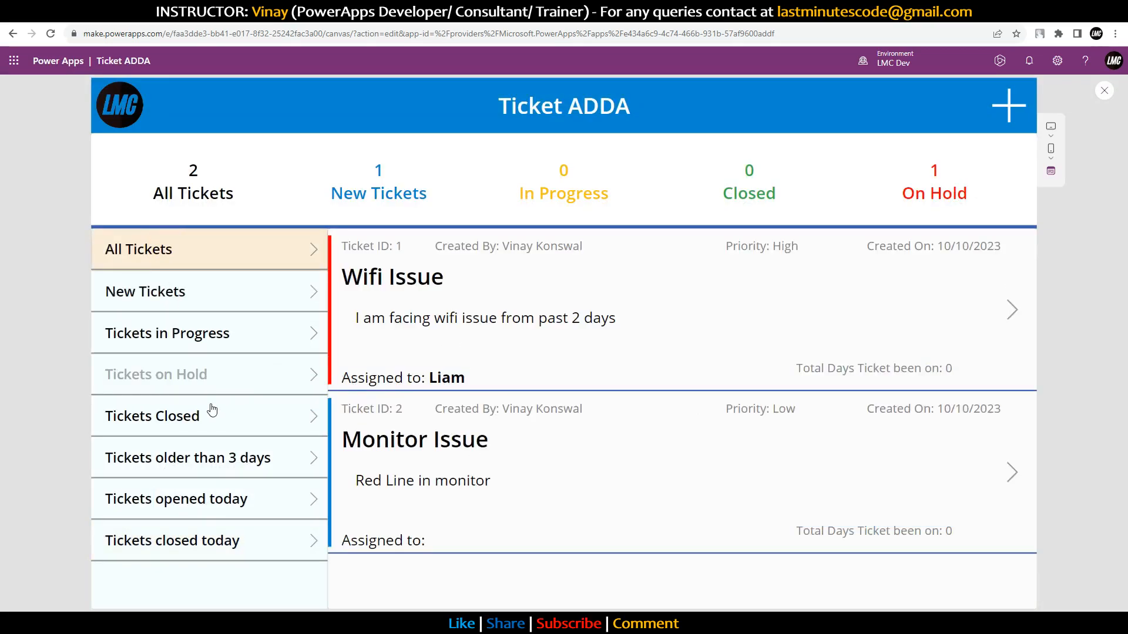
{"action": "left_click", "coordinate": [203, 306]}
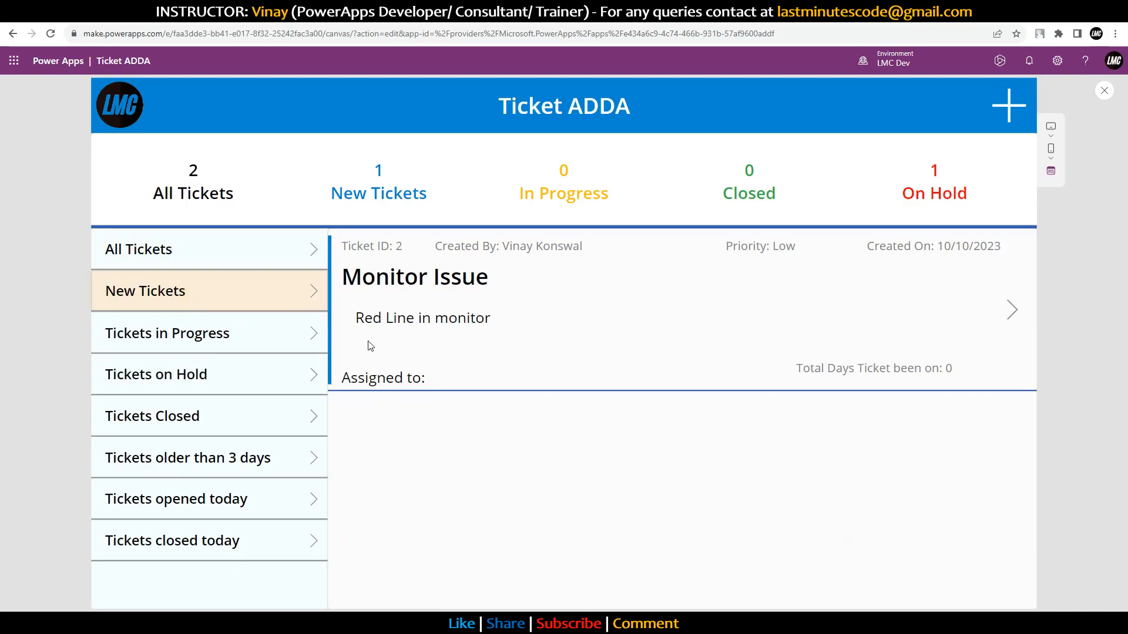
{"action": "left_click", "coordinate": [228, 514]}
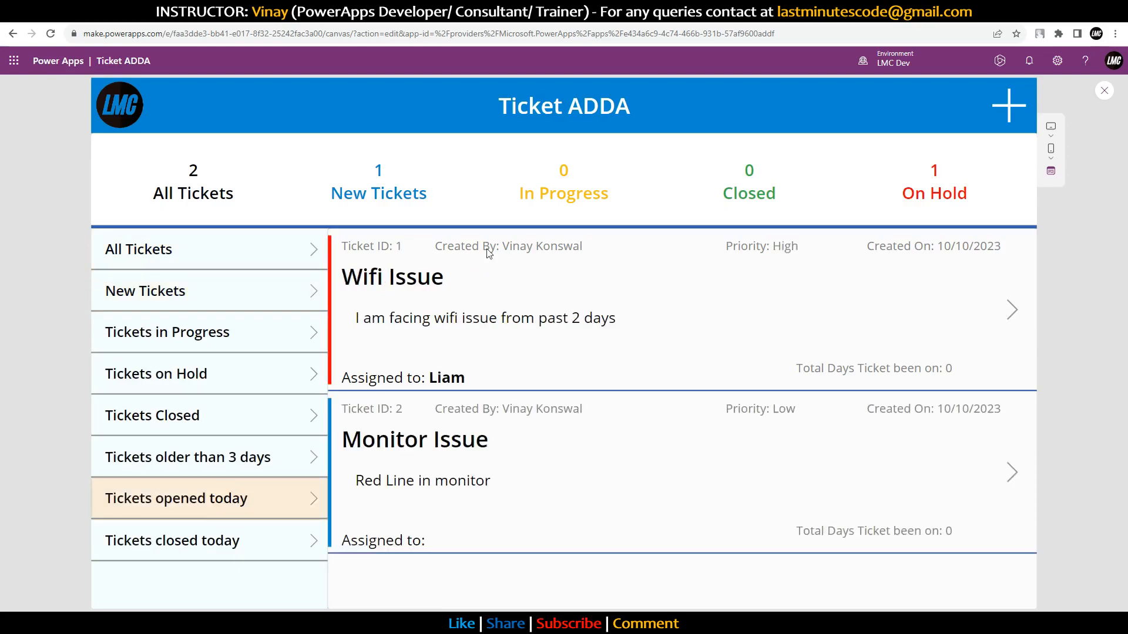
{"action": "left_click", "coordinate": [222, 543]}
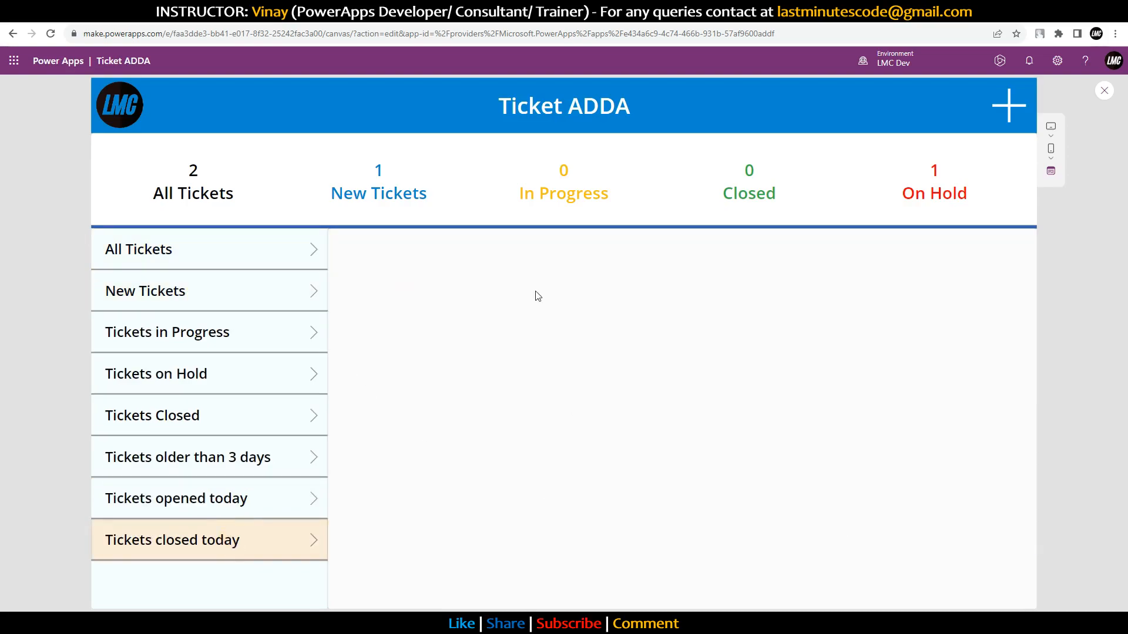
{"action": "left_click", "coordinate": [255, 499]}
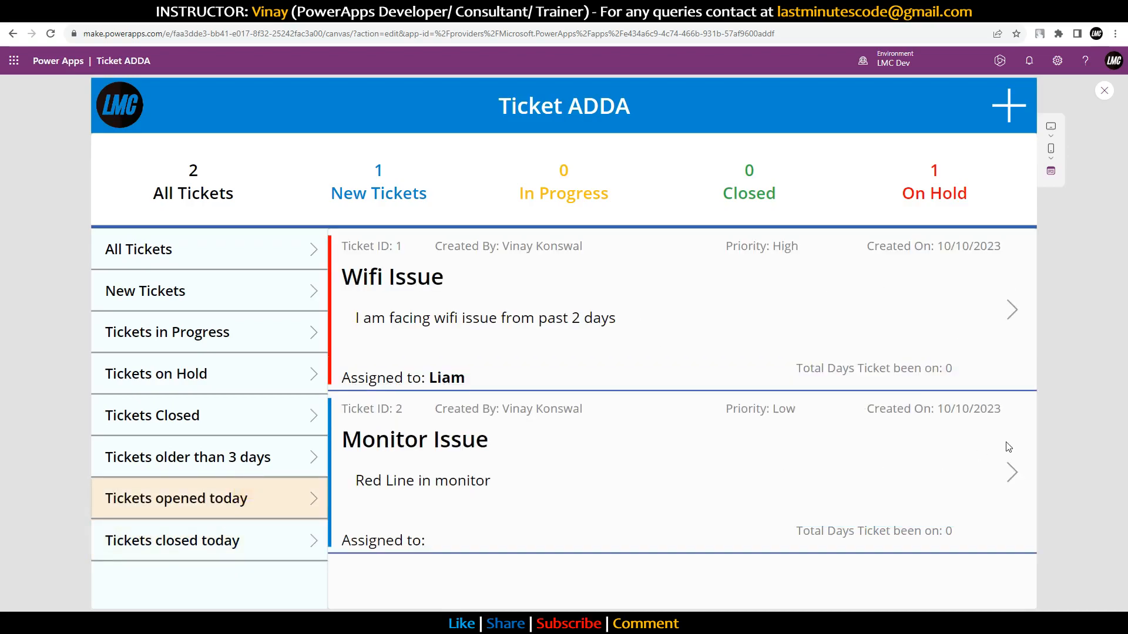
{"action": "left_click", "coordinate": [1011, 469]}
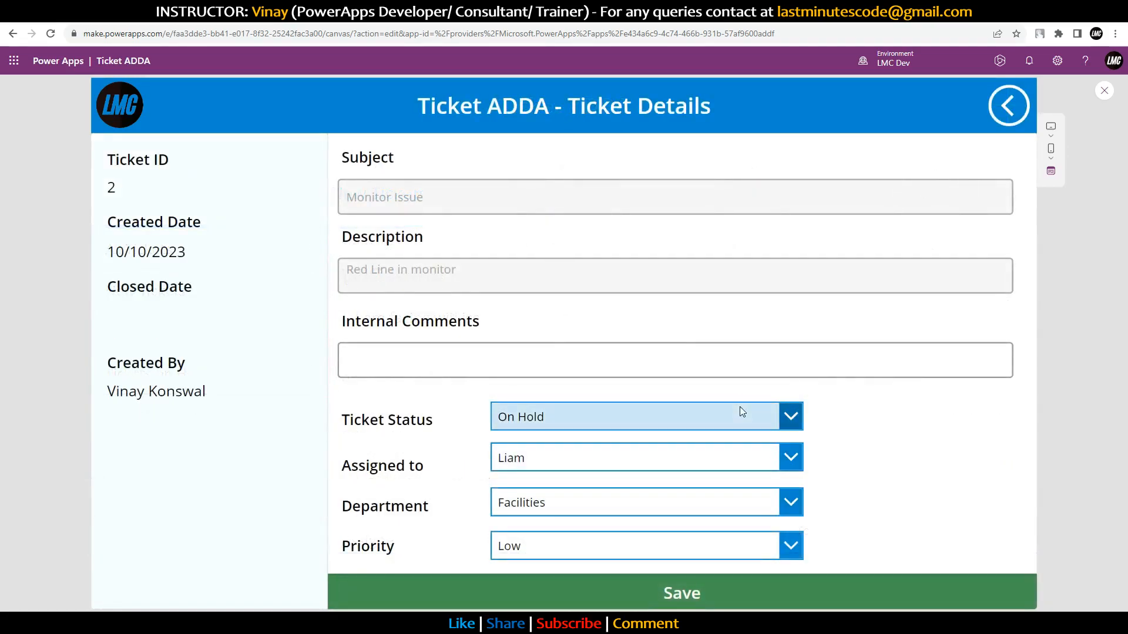
Step: Set ticket 2's status to Closed and reassign it to a different team member
{"action": "left_click", "coordinate": [740, 412]}
{"action": "left_click", "coordinate": [546, 504]}
{"action": "left_click", "coordinate": [745, 459]}
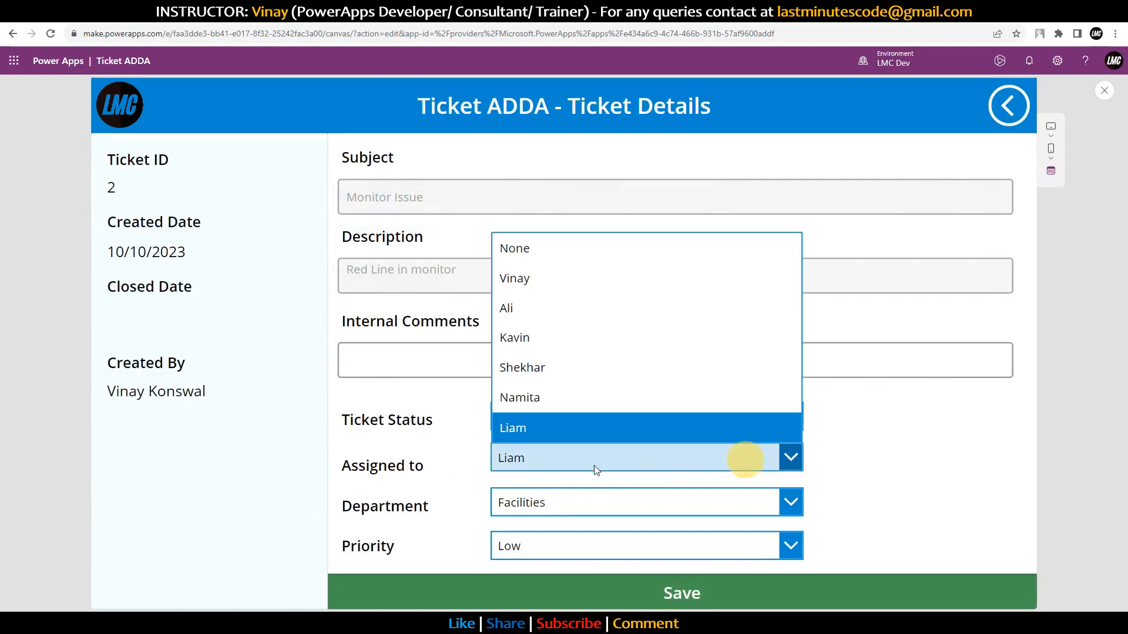
{"action": "left_click", "coordinate": [517, 279]}
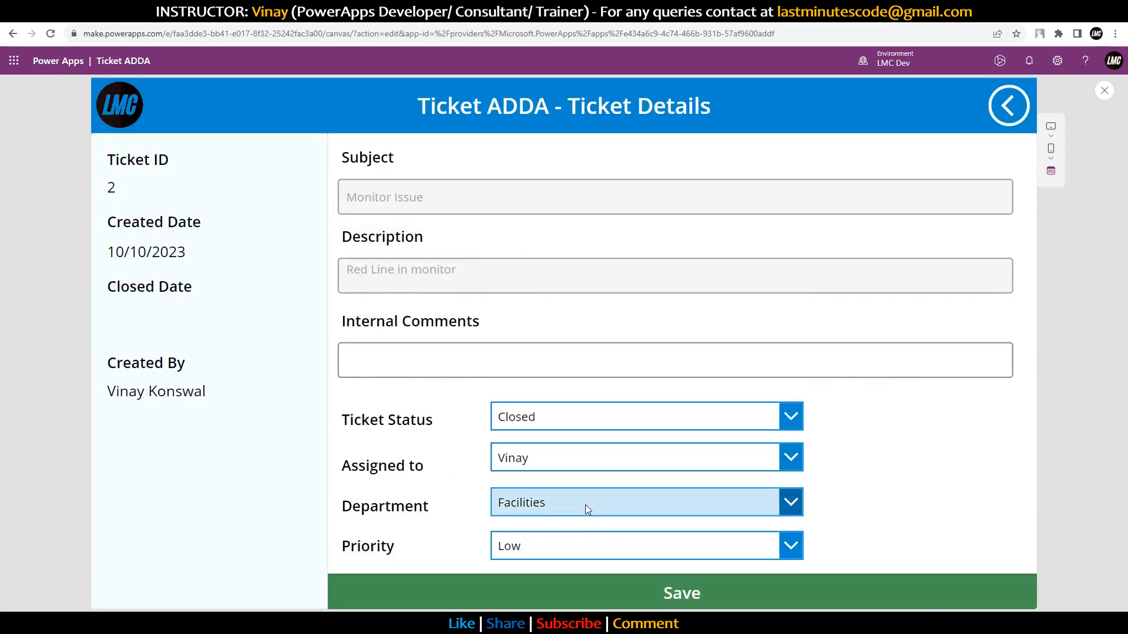
{"action": "left_click", "coordinate": [555, 455]}
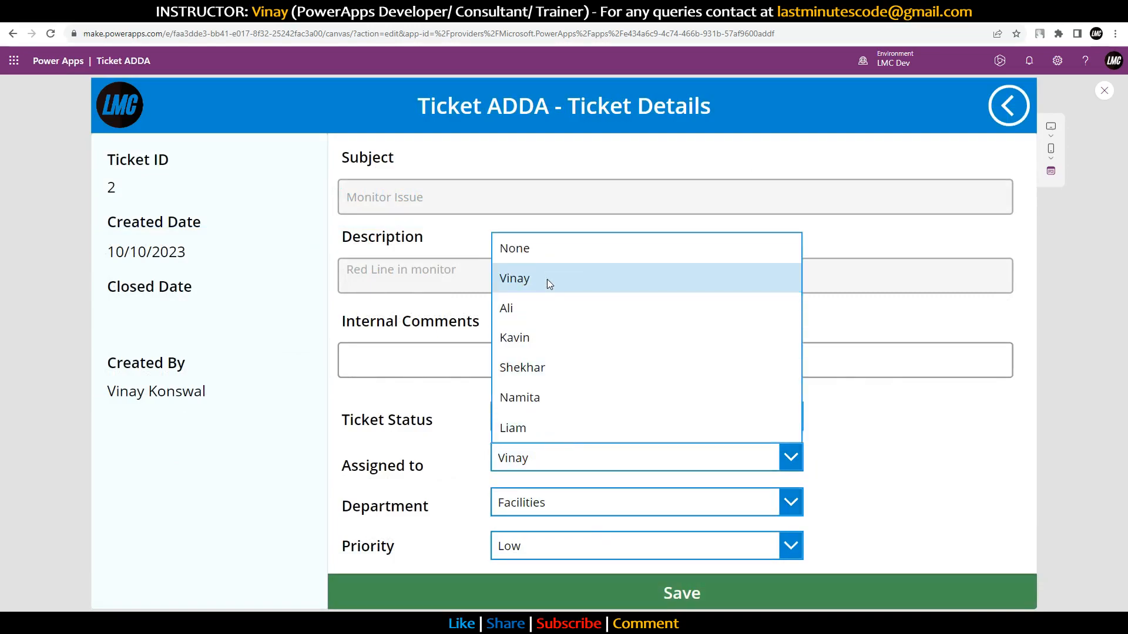
{"action": "left_click", "coordinate": [514, 310]}
Step: Keep Facilities and Low priority, add the comment 'Issue fixed', and save the ticket
{"action": "left_click", "coordinate": [575, 504]}
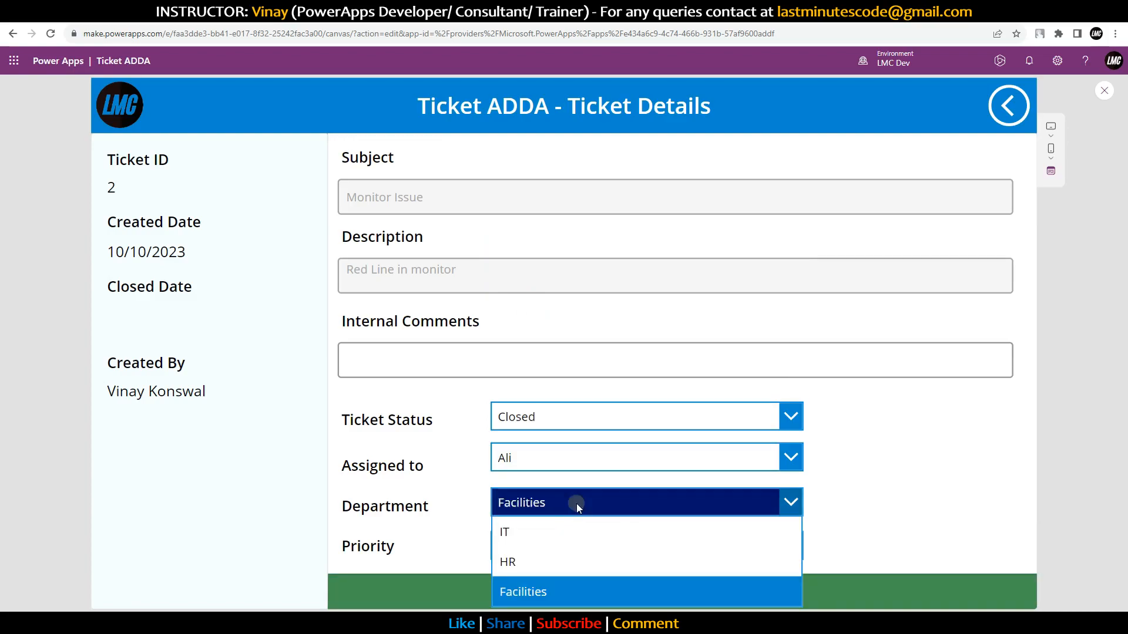
{"action": "left_click", "coordinate": [577, 504]}
{"action": "left_click", "coordinate": [531, 549]}
{"action": "left_click", "coordinate": [534, 451]}
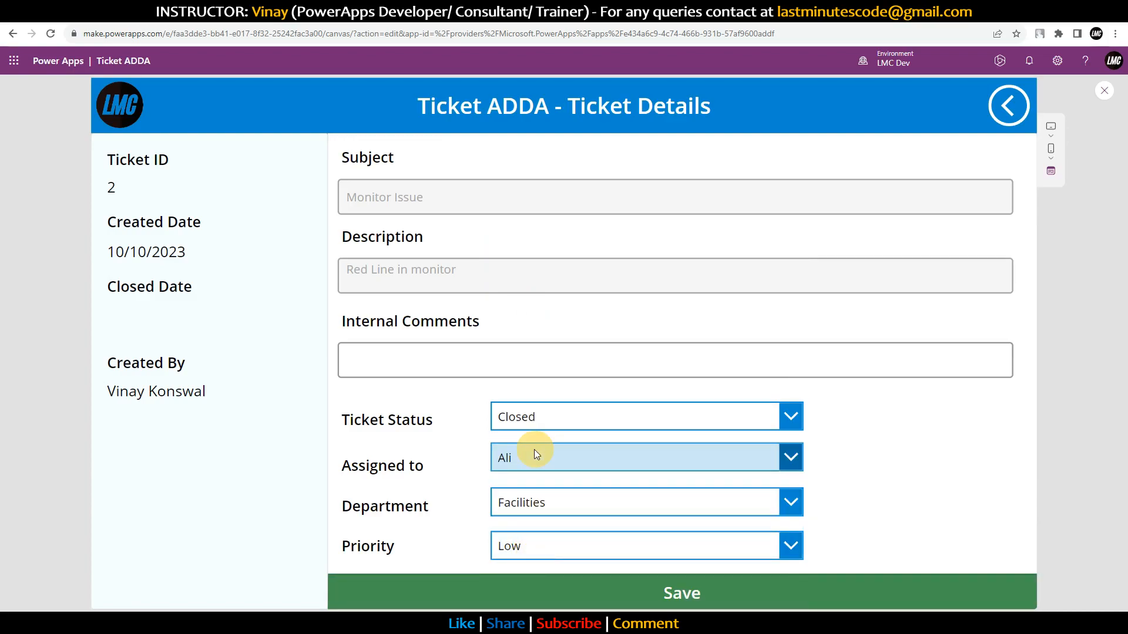
{"action": "left_click", "coordinate": [437, 359]}
{"action": "type", "text": "Issue fixed"}
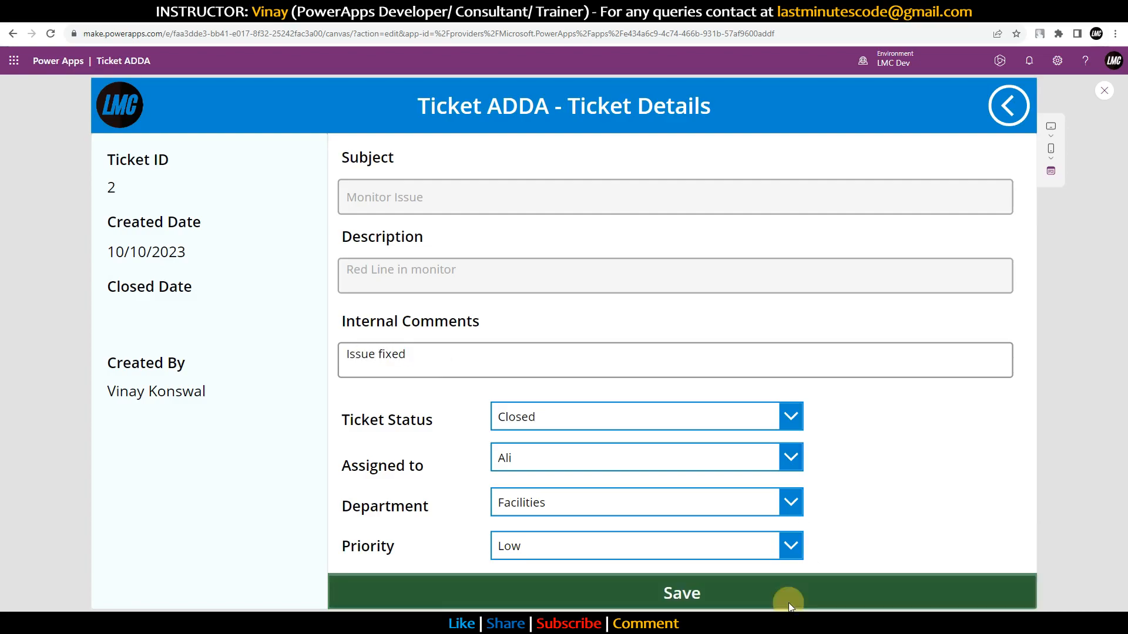
{"action": "left_click", "coordinate": [788, 601]}
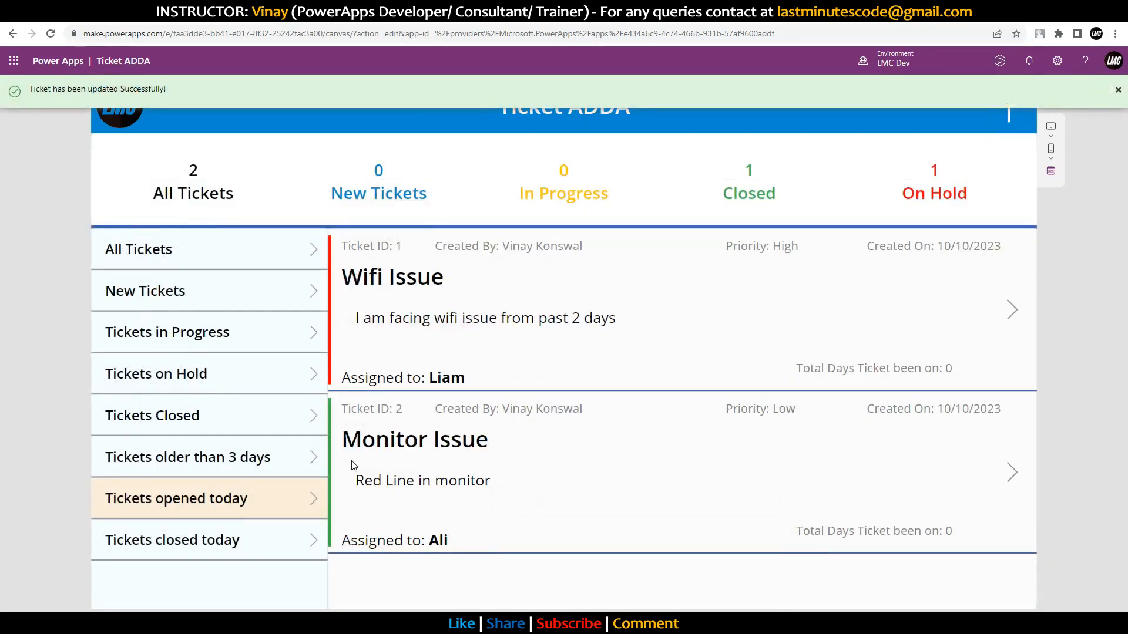
Step: Check ticket 2's ID and dates on its details screen, then return to the list
{"action": "left_click", "coordinate": [1010, 473]}
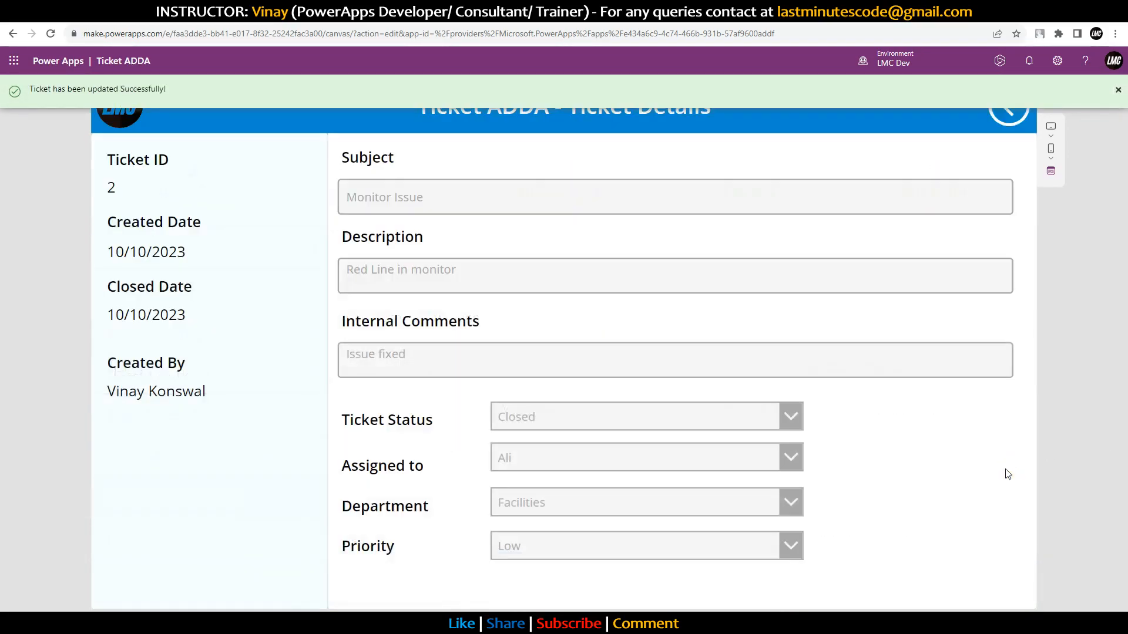
{"action": "left_click_drag", "start_coordinate": [168, 310], "coordinate": [80, 312]}
{"action": "left_click_drag", "start_coordinate": [189, 249], "coordinate": [114, 183]}
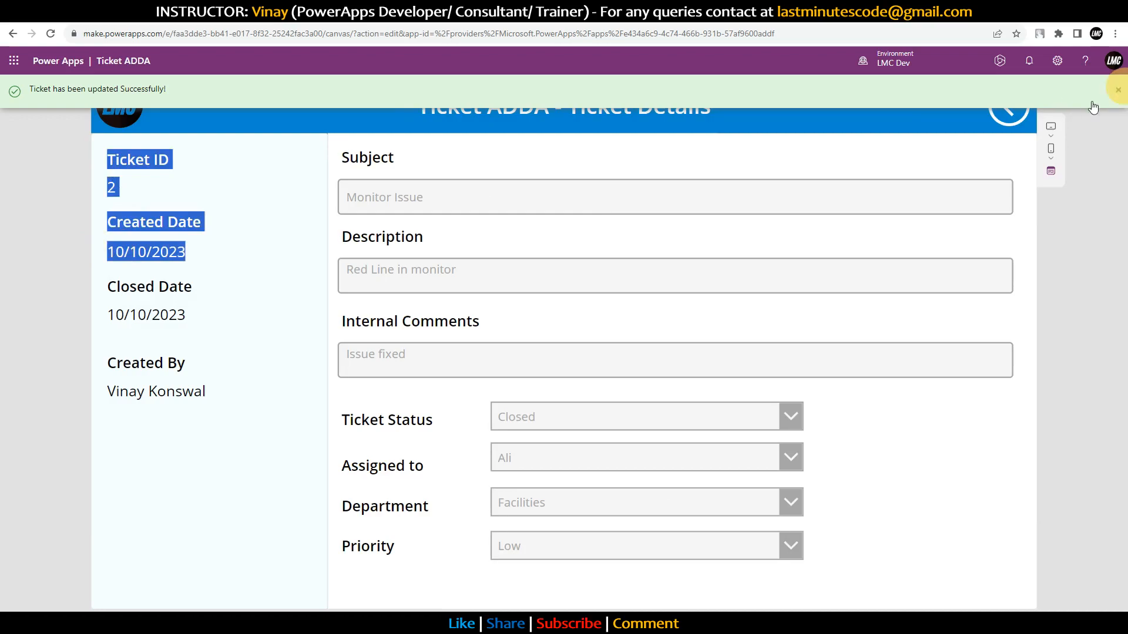
{"action": "left_click", "coordinate": [1020, 121]}
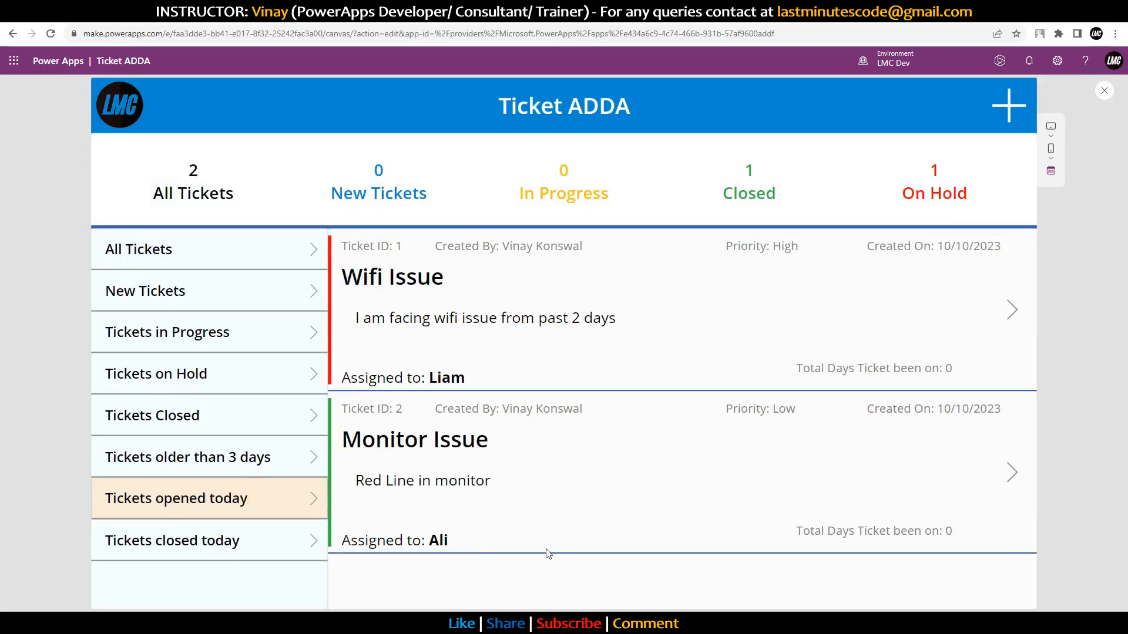
Step: Filter by Closed today and Opened today, check Monitor Issue's creation date, then filter older than 3 days
{"action": "left_click", "coordinate": [256, 538]}
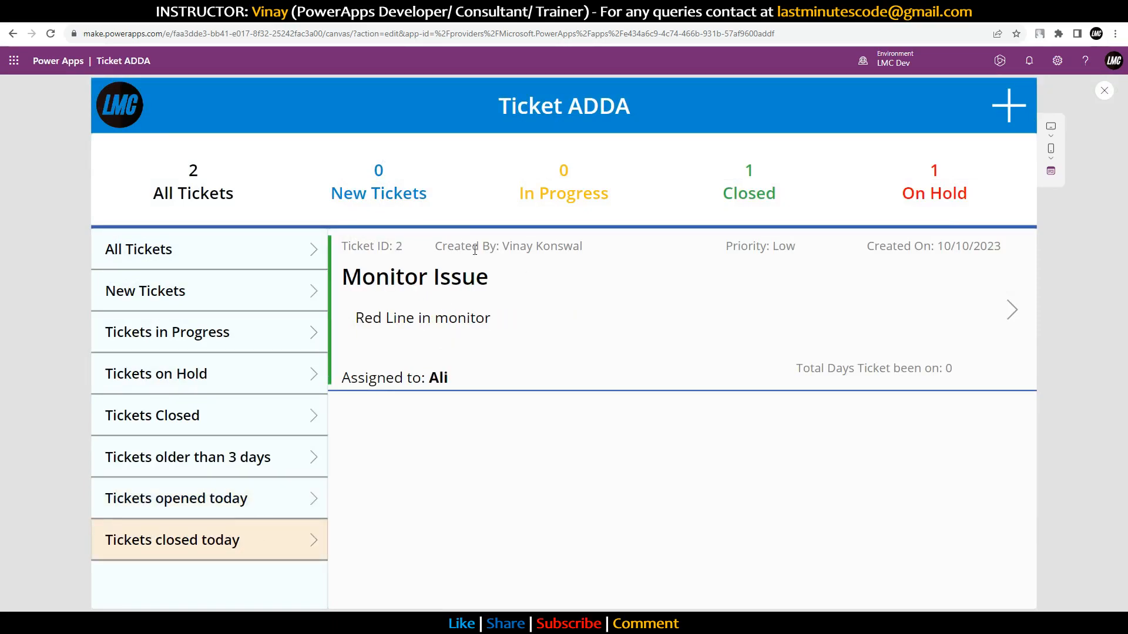
{"action": "left_click", "coordinate": [245, 503]}
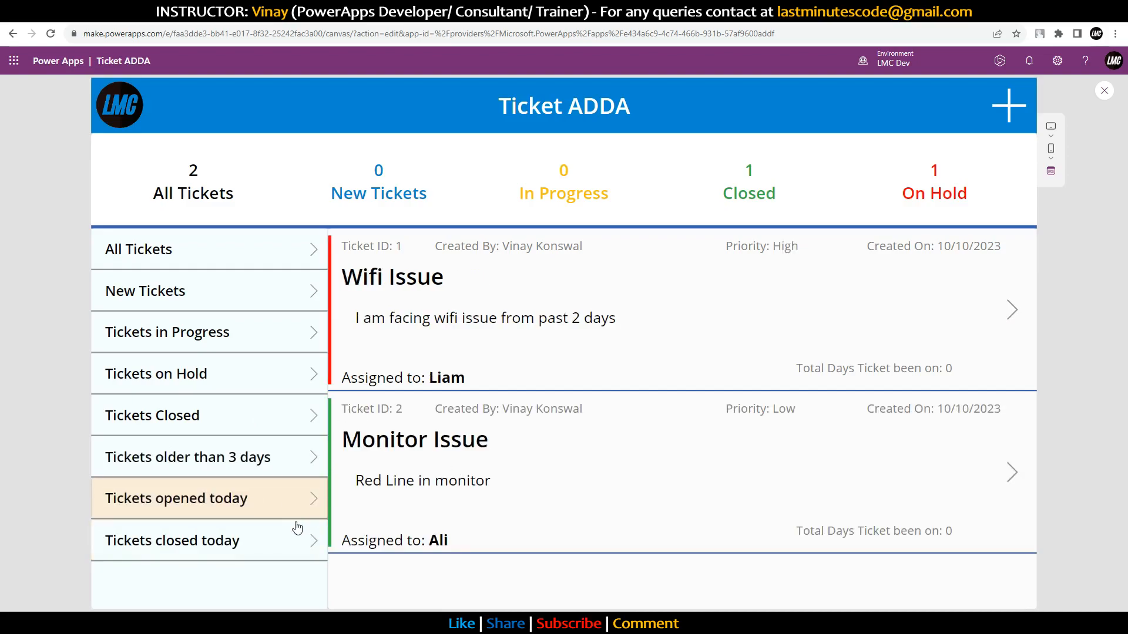
{"action": "left_click_drag", "start_coordinate": [346, 408], "coordinate": [531, 532]}
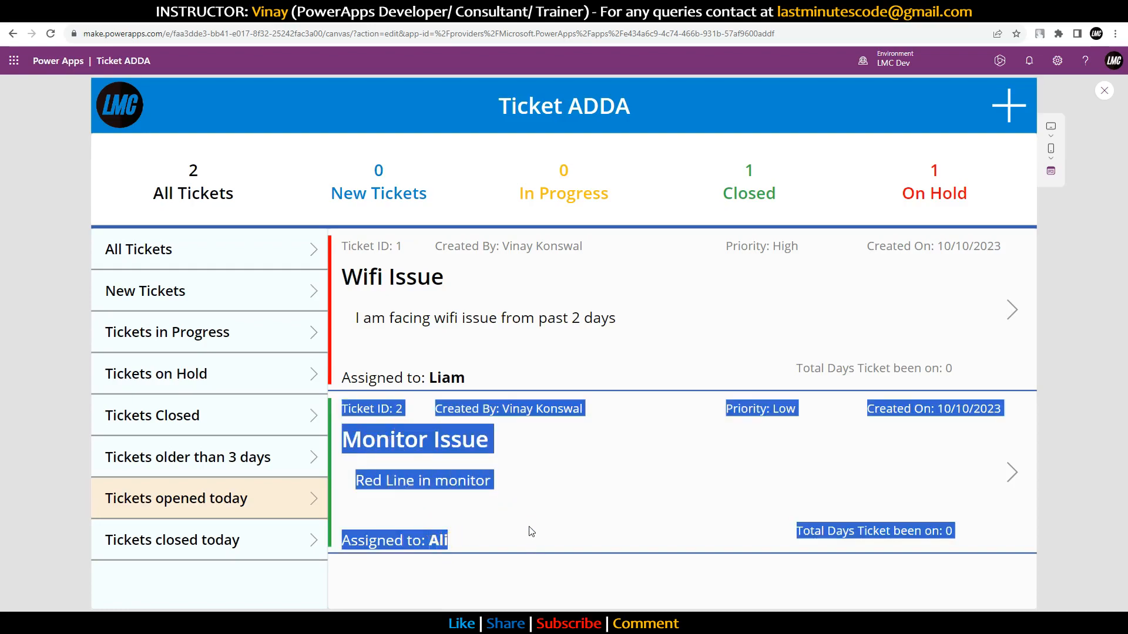
{"action": "left_click", "coordinate": [504, 483]}
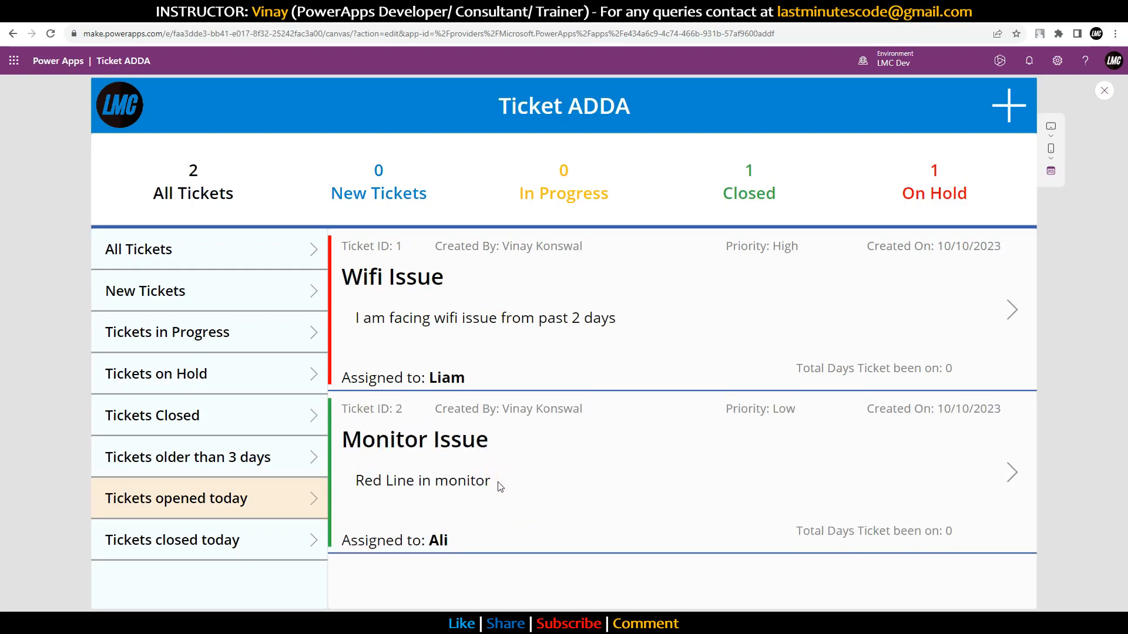
{"action": "left_click_drag", "start_coordinate": [940, 407], "coordinate": [994, 410]}
{"action": "left_click", "coordinate": [1019, 420]}
{"action": "left_click", "coordinate": [187, 461]}
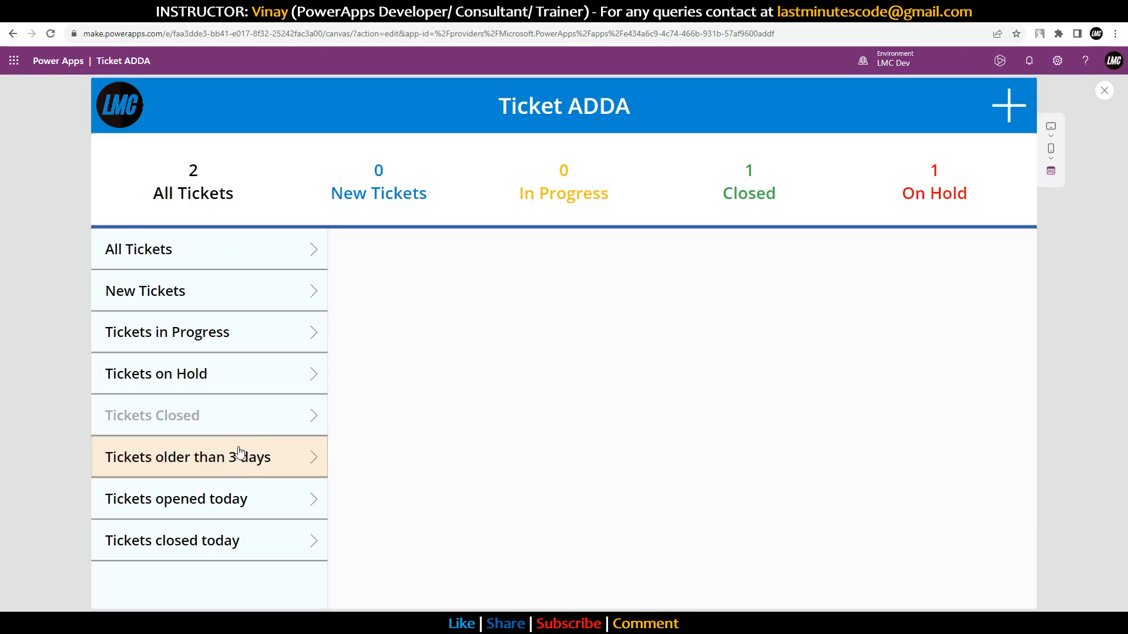
Step: Apply the Today, Older than 3 days and Closed ticket filters in turn
{"action": "left_click", "coordinate": [227, 493]}
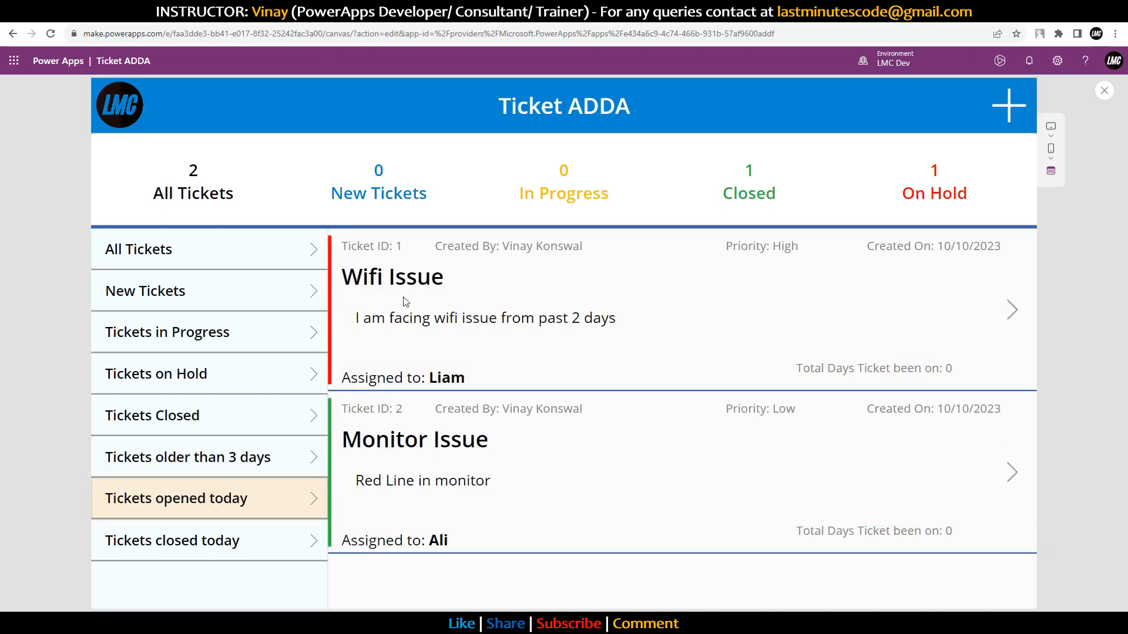
{"action": "left_click", "coordinate": [216, 459]}
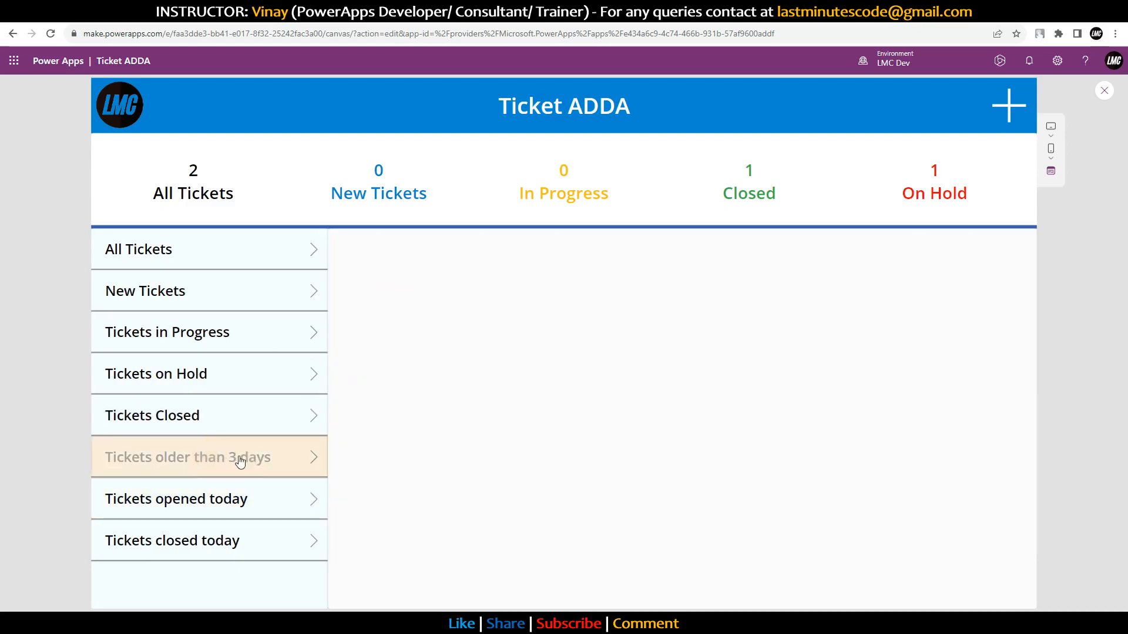
{"action": "left_click", "coordinate": [238, 430]}
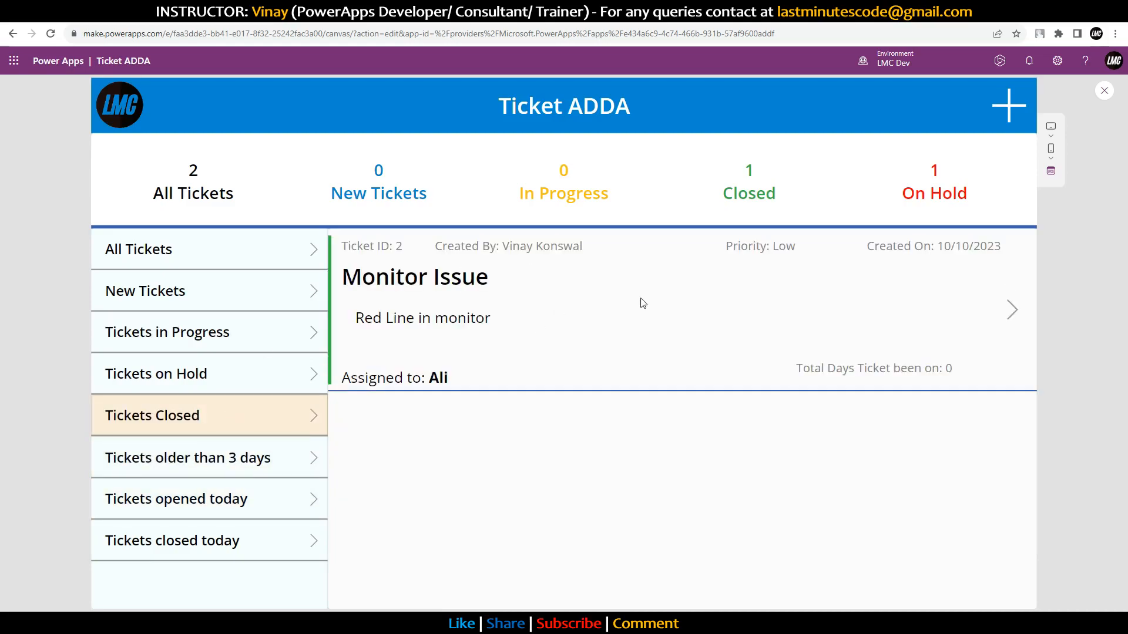
{"action": "left_click", "coordinate": [173, 434]}
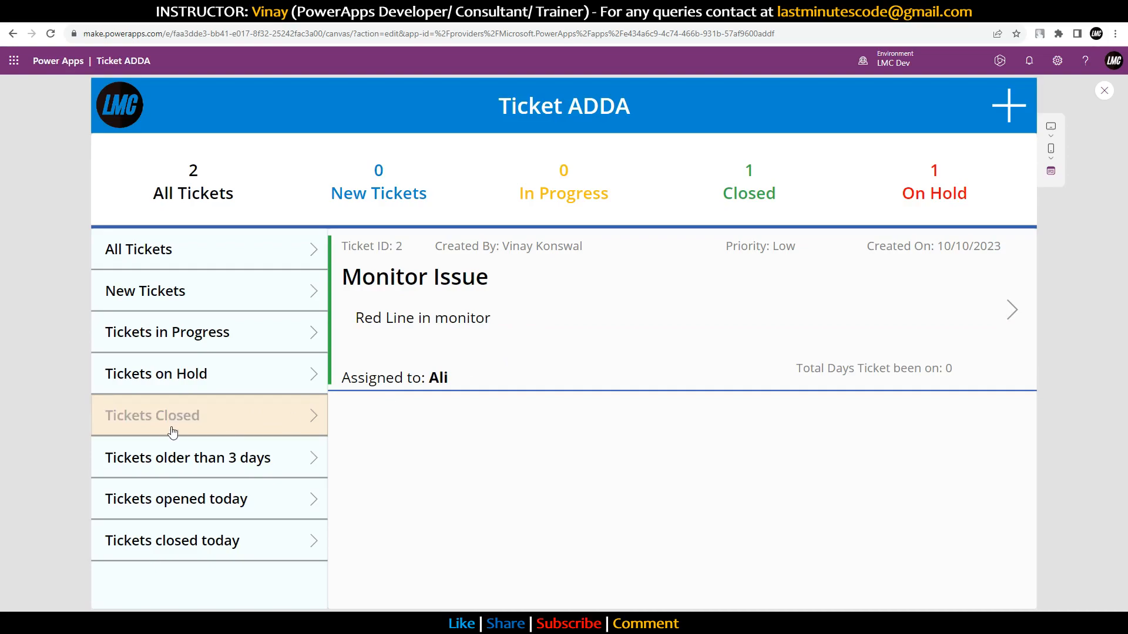
{"action": "left_click", "coordinate": [293, 433]}
Step: Check the On Hold, In Progress, New and All Tickets filters, then exit the preview
{"action": "left_click", "coordinate": [215, 374]}
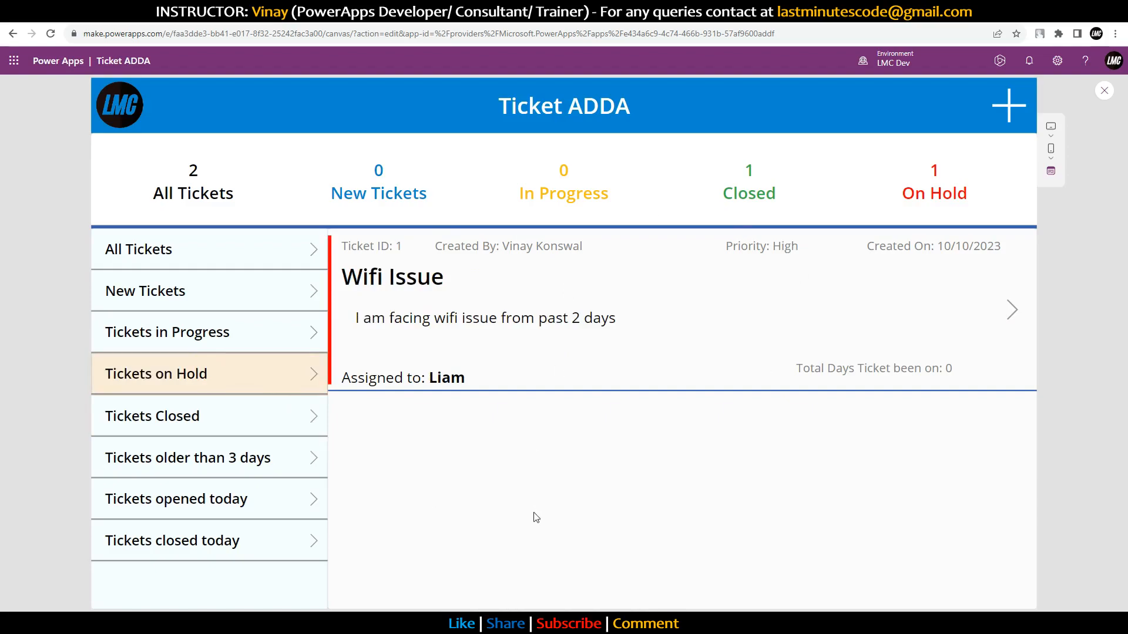
{"action": "left_click", "coordinate": [243, 349]}
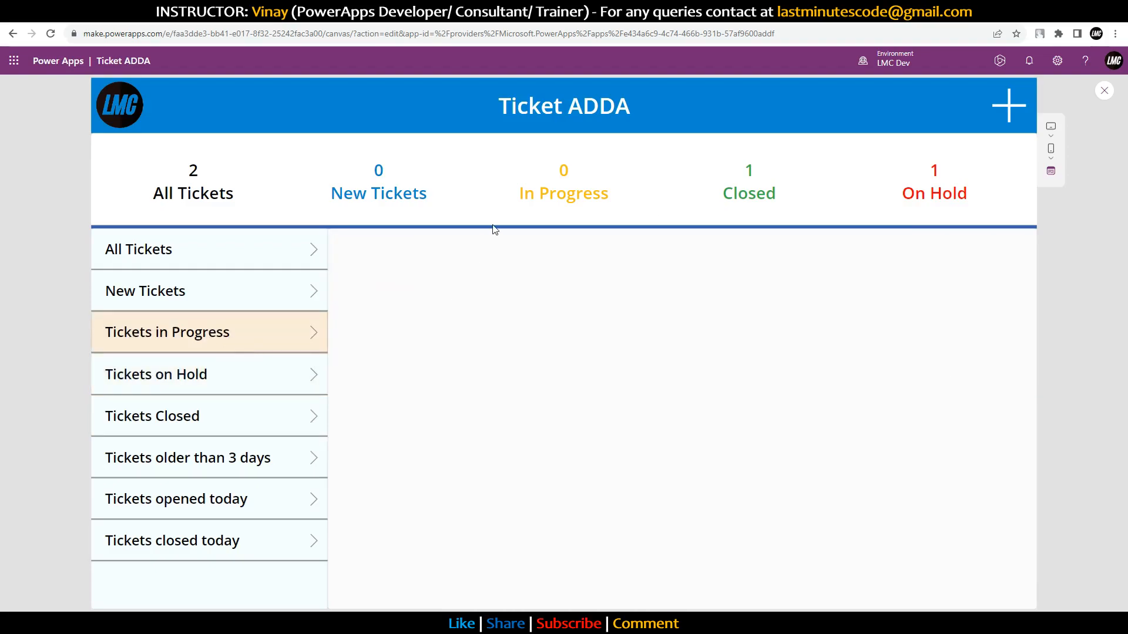
{"action": "left_click", "coordinate": [222, 298]}
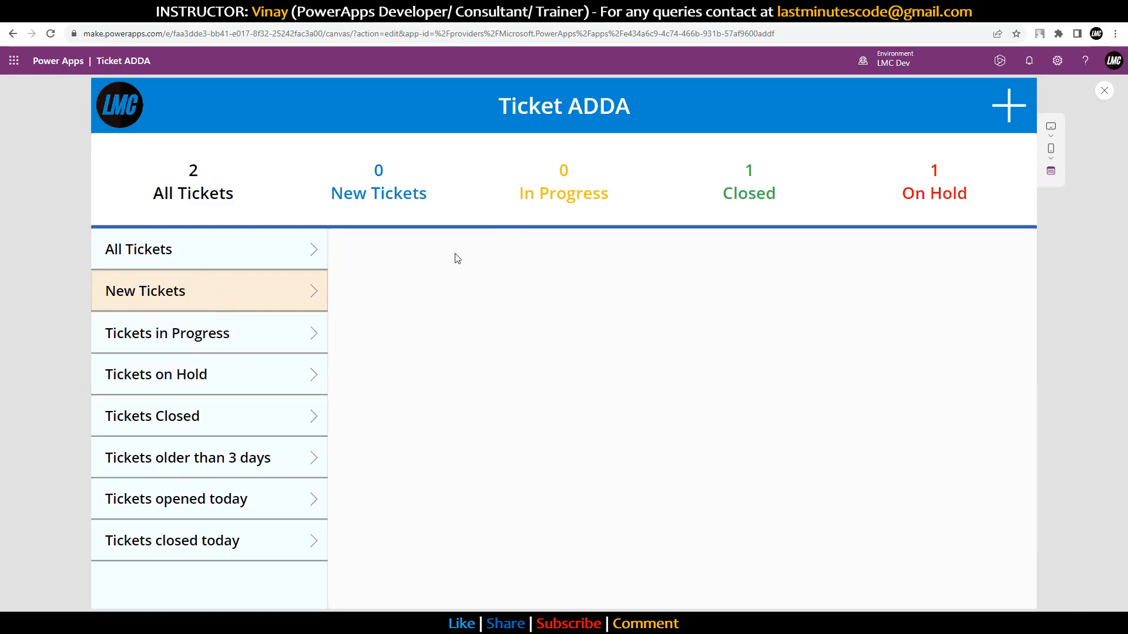
{"action": "left_click", "coordinate": [193, 251]}
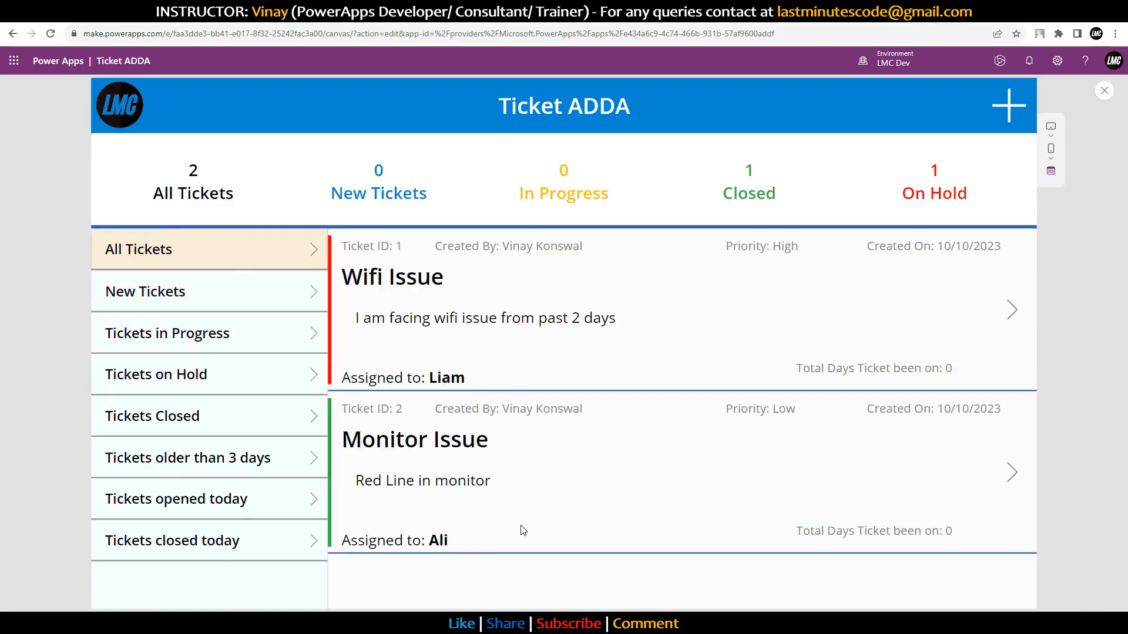
{"action": "left_click", "coordinate": [1104, 91]}
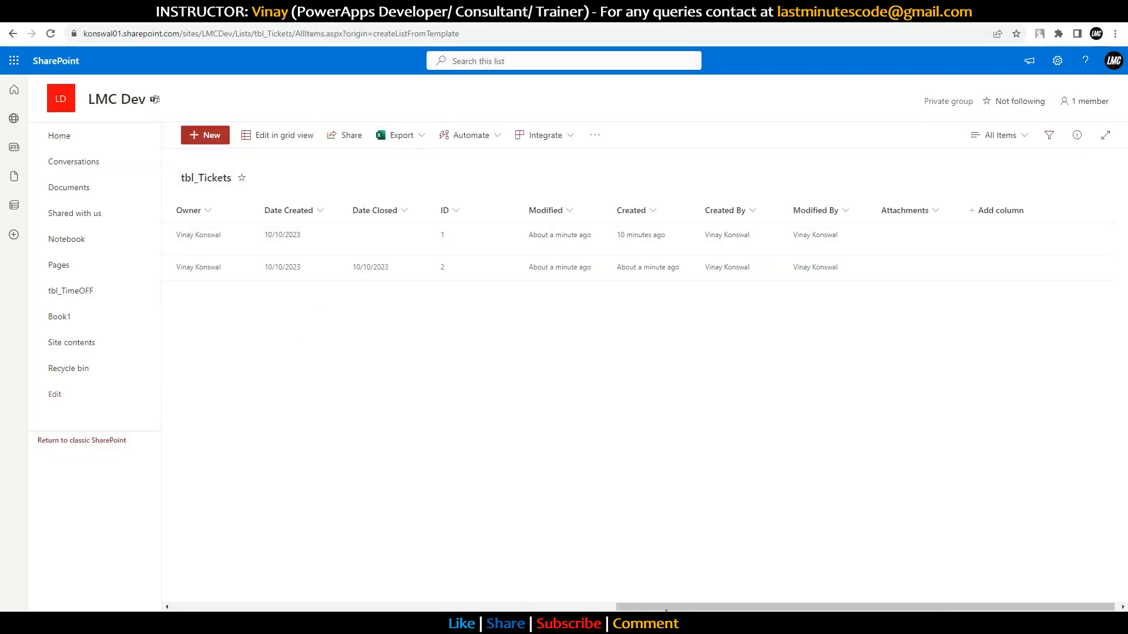
{"action": "left_click_drag", "start_coordinate": [666, 611], "coordinate": [219, 574]}
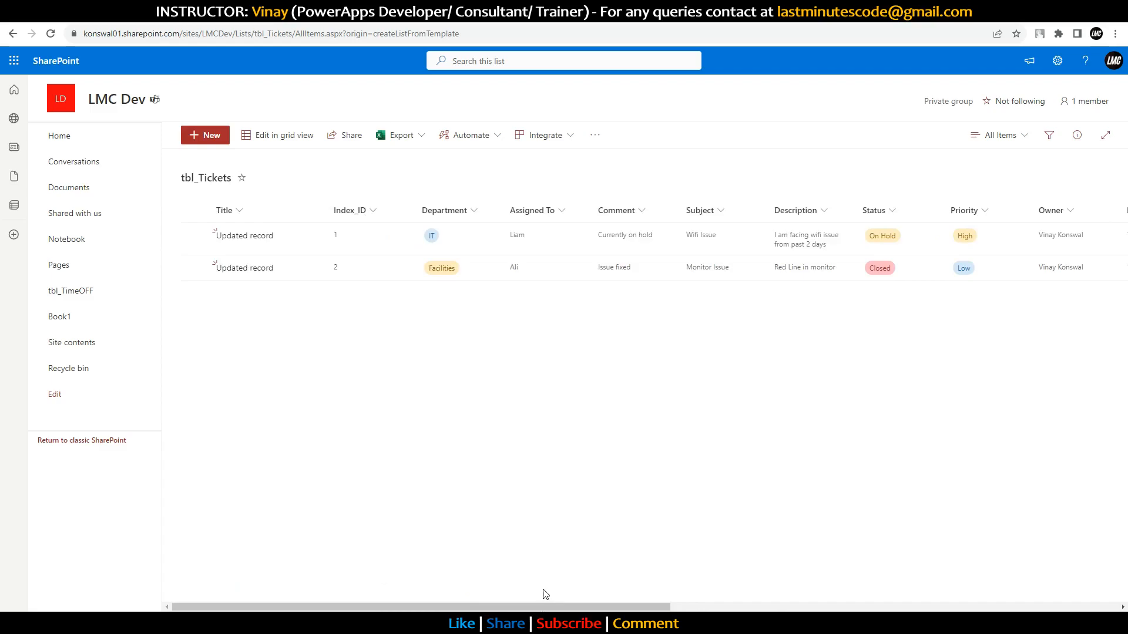
{"action": "left_click_drag", "start_coordinate": [558, 610], "coordinate": [319, 611]}
{"action": "left_click_drag", "start_coordinate": [423, 611], "coordinate": [483, 491]}
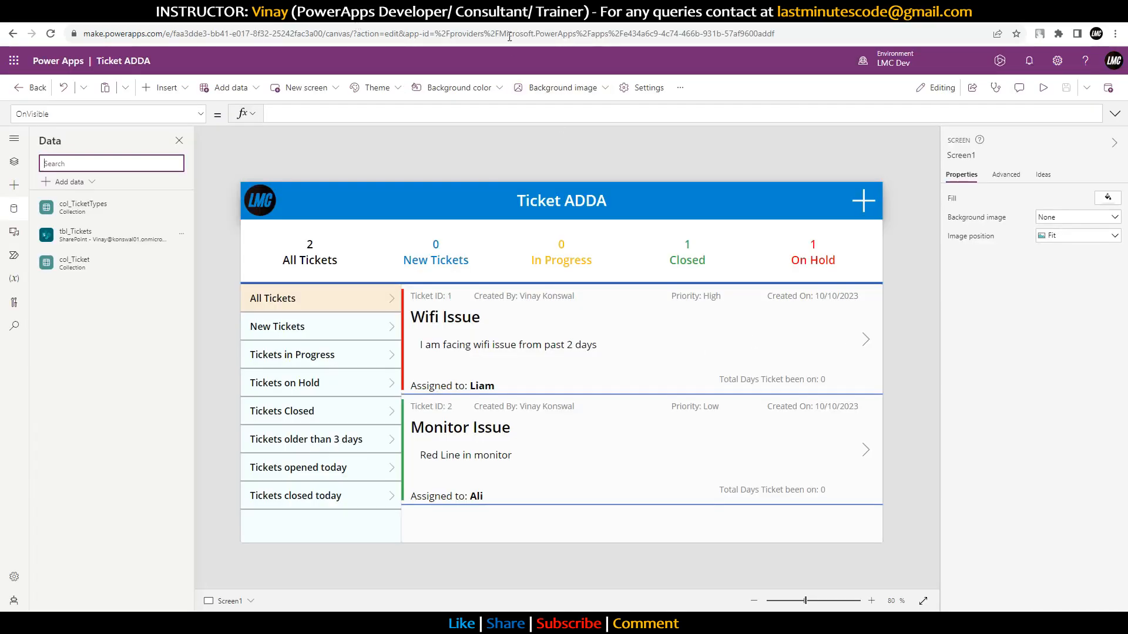
Step: Publish this version of the Ticket ADDA app and switch to the play-mode browser tab
{"action": "left_click", "coordinate": [1107, 91]}
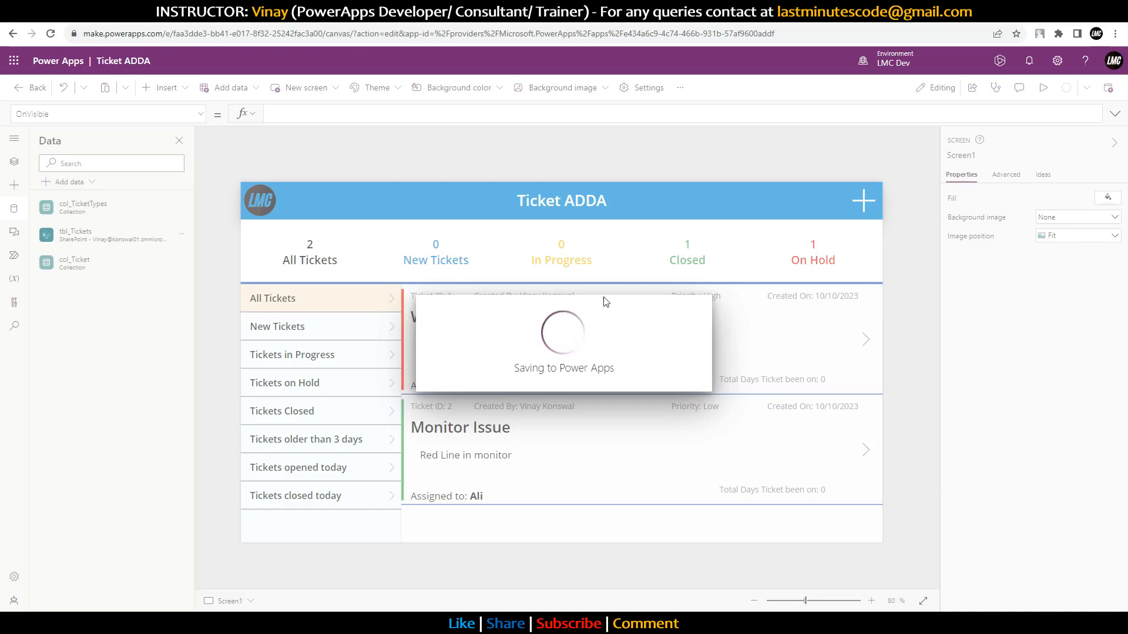
{"action": "left_click", "coordinate": [607, 453]}
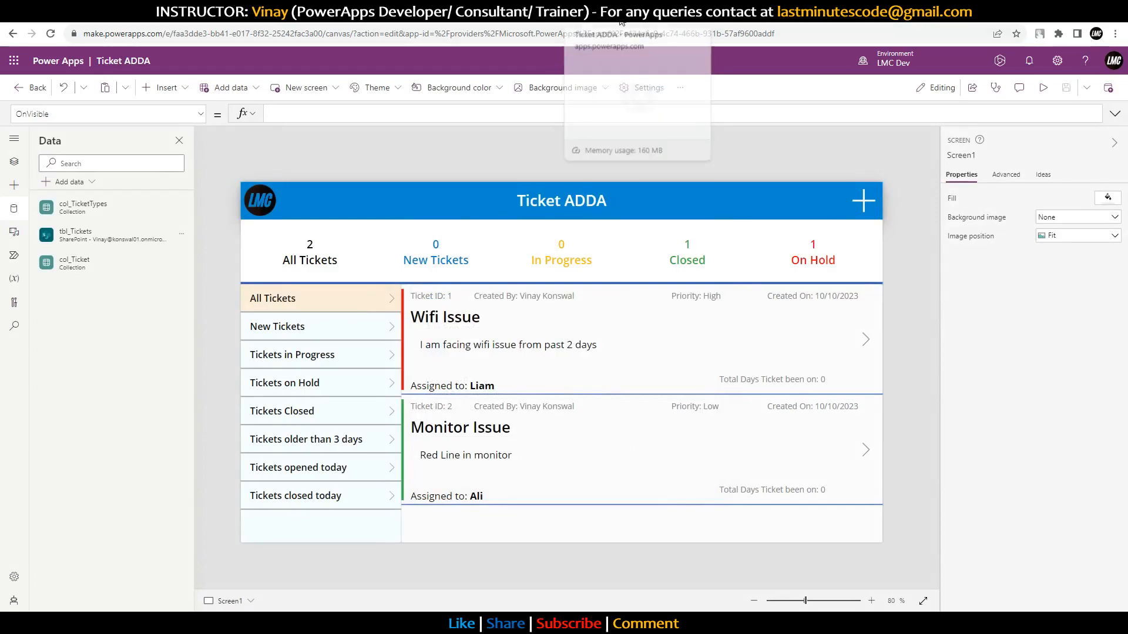
{"action": "left_click", "coordinate": [638, 12]}
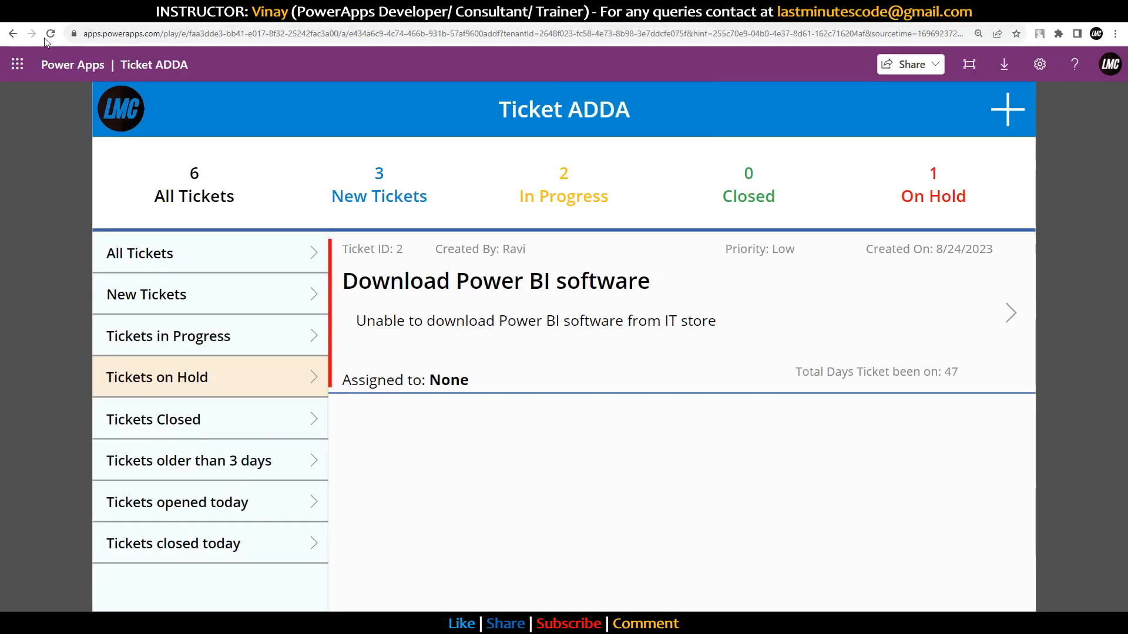
Step: Reload the played app onto the newly published version and check the SharePoint tbl_Tickets list
{"action": "left_click", "coordinate": [50, 33]}
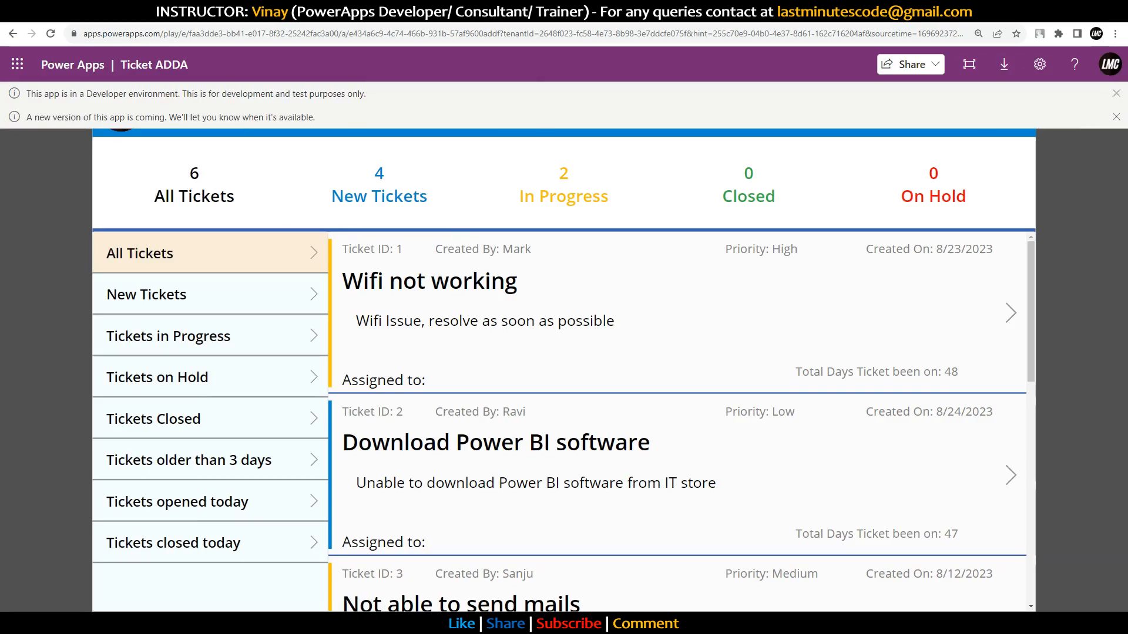
{"action": "left_click", "coordinate": [1055, 141]}
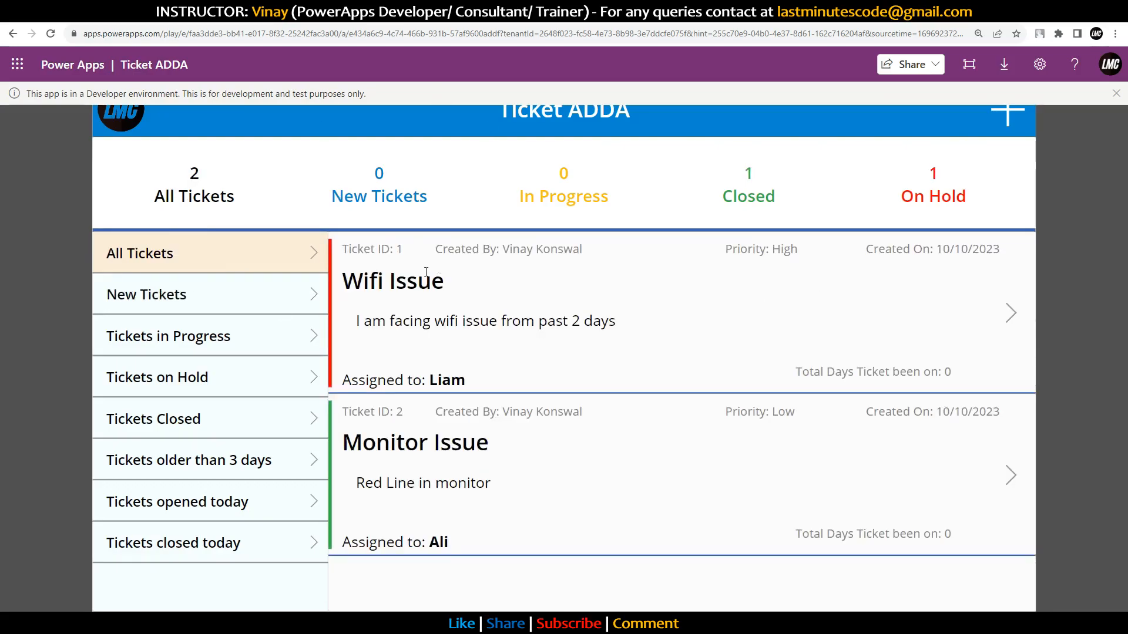
{"action": "left_click", "coordinate": [495, 15]}
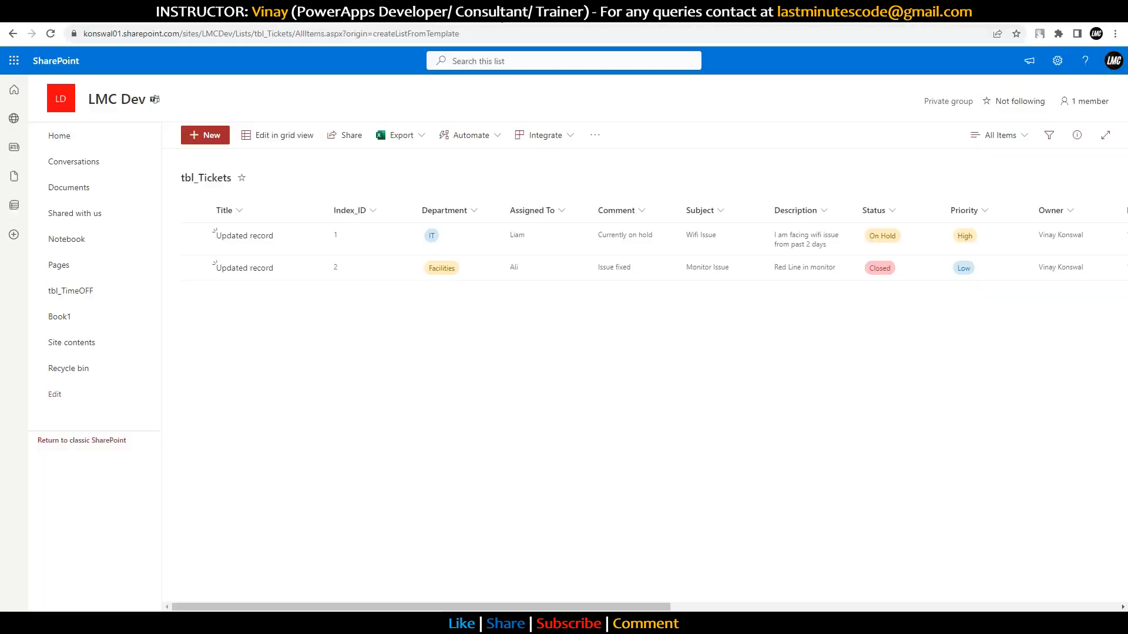
Step: Return through the editor tab to the played app and open a blank Create New Ticket form
{"action": "left_click", "coordinate": [305, 22]}
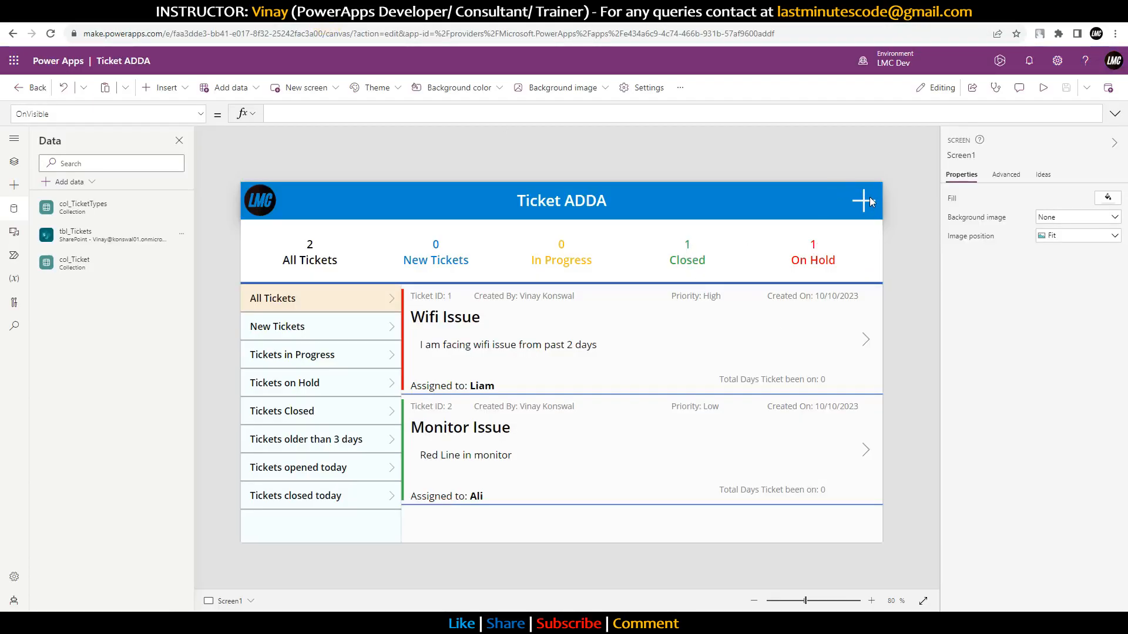
{"action": "left_click", "coordinate": [814, 15]}
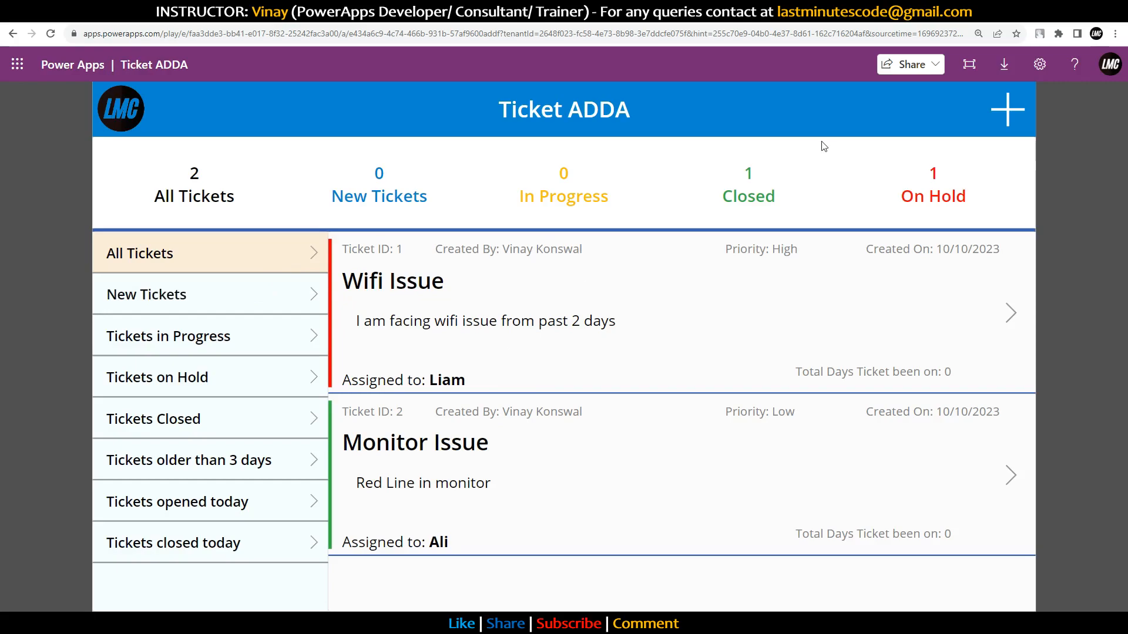
{"action": "left_click", "coordinate": [1007, 111]}
Step: Create a ticket with subject 'Need Power BI desktop', High priority and description 'For project work'
{"action": "left_click", "coordinate": [682, 303]}
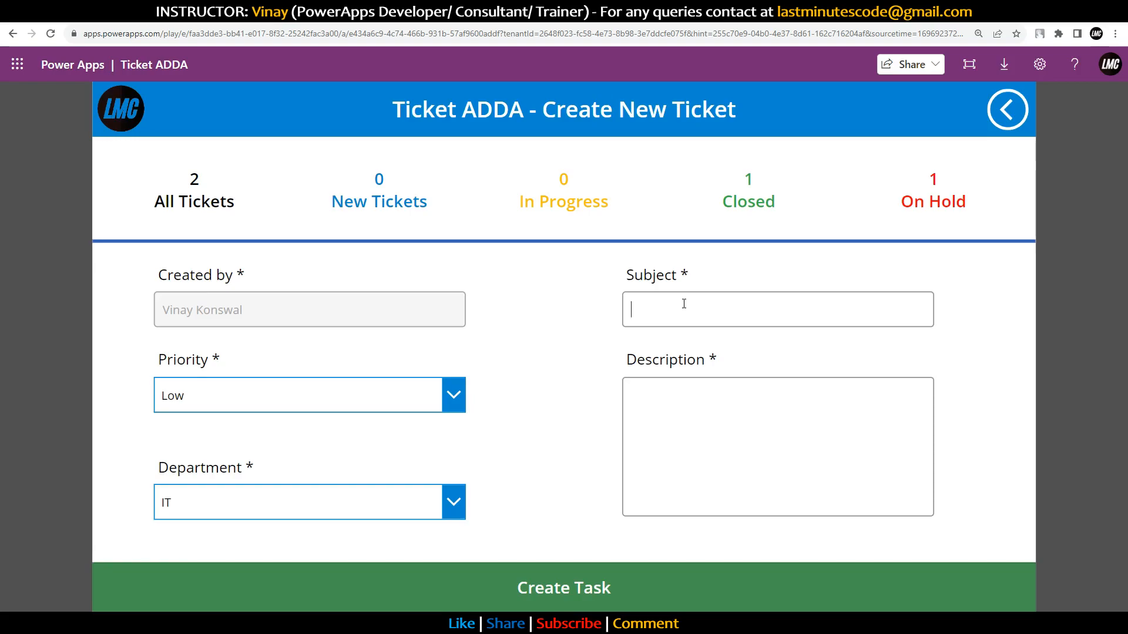
{"action": "type", "text": "Need Power BI desktop"}
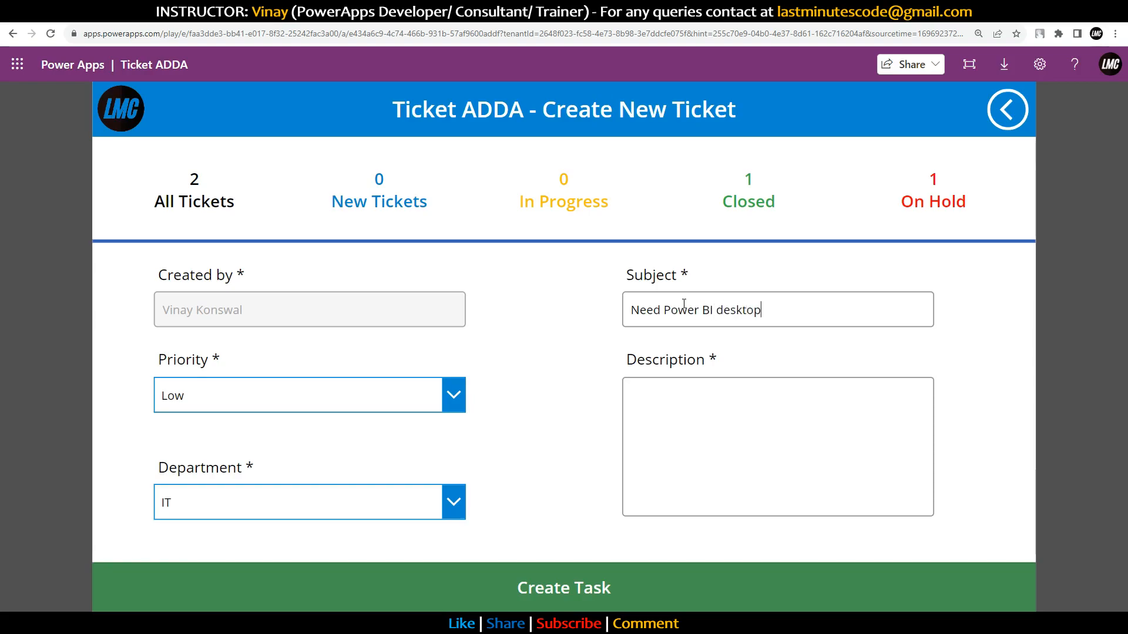
{"action": "left_click", "coordinate": [344, 397]}
{"action": "left_click", "coordinate": [259, 485]}
{"action": "left_click", "coordinate": [673, 437]}
{"action": "type", "text": "For project work"}
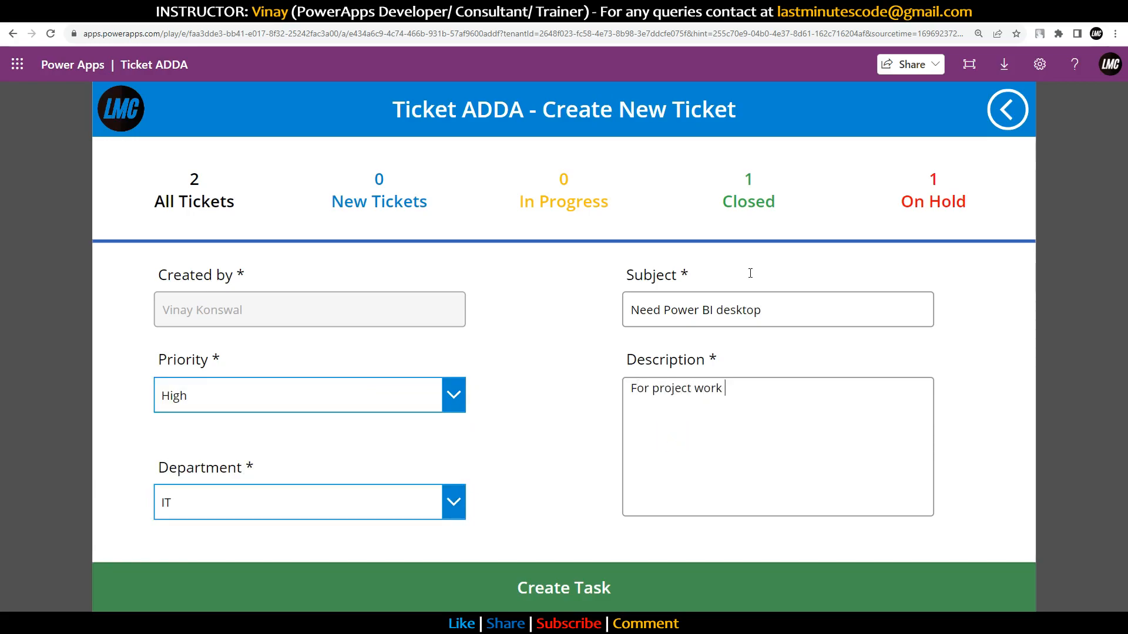
{"action": "left_click", "coordinate": [712, 586]}
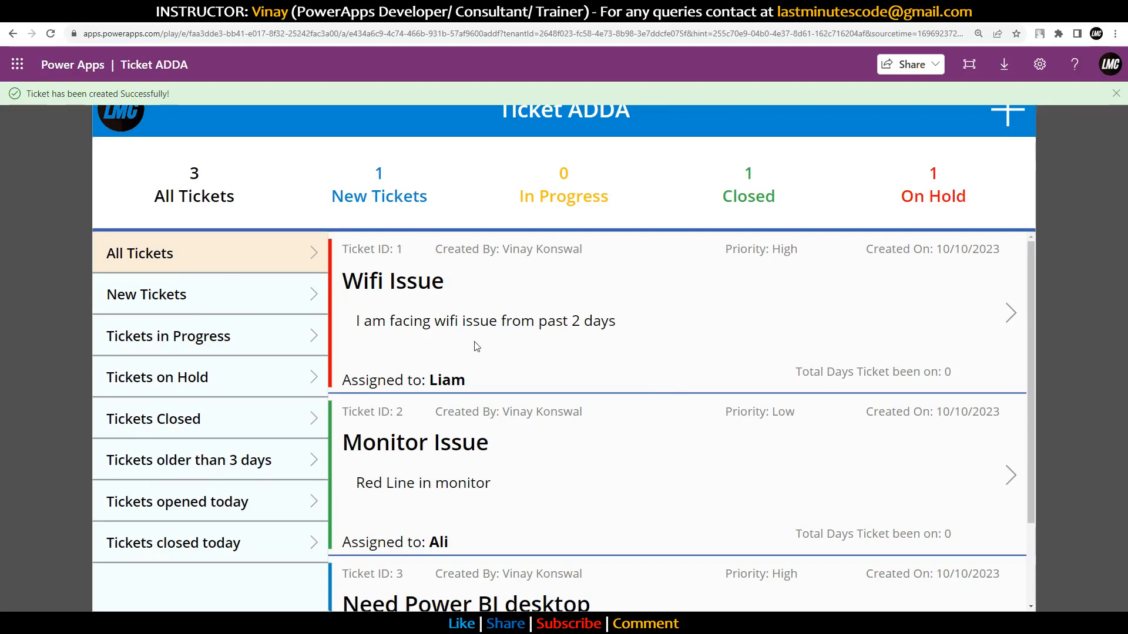
{"action": "scroll", "coordinate": [456, 532], "scroll_direction": "down", "scroll_amount": 2}
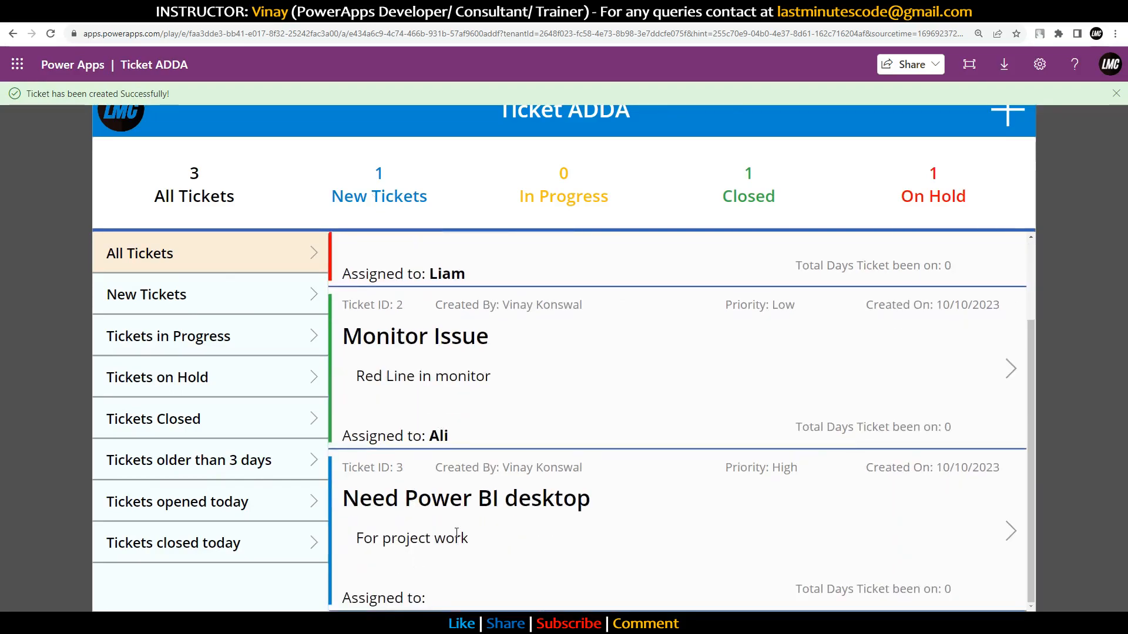
{"action": "left_click", "coordinate": [241, 297]}
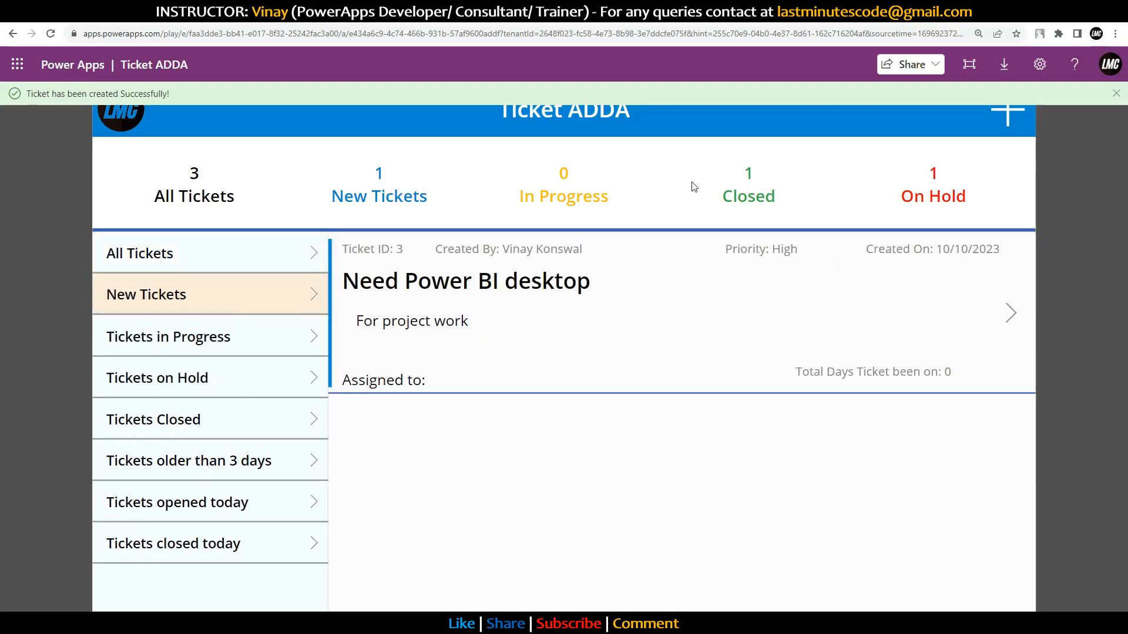
{"action": "left_click", "coordinate": [201, 265]}
{"action": "scroll", "coordinate": [368, 502], "scroll_direction": "down", "scroll_amount": 2}
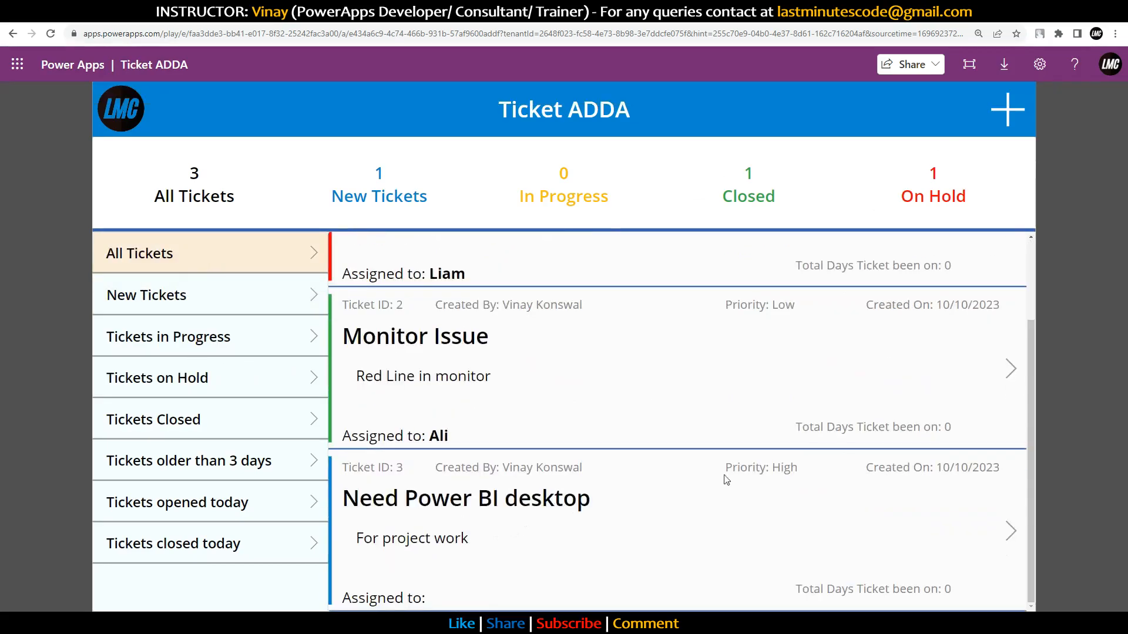
Step: Open ticket 3, keep its status In Progress and assign it to the chosen team member
{"action": "left_click", "coordinate": [1007, 529]}
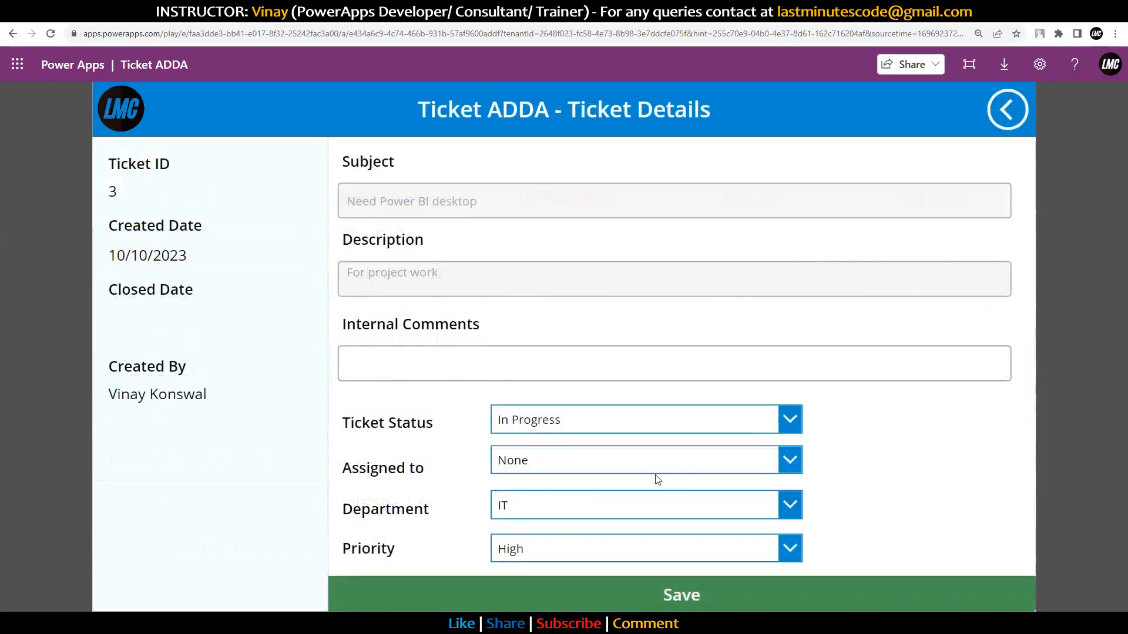
{"action": "left_click", "coordinate": [639, 422]}
{"action": "left_click", "coordinate": [544, 455]}
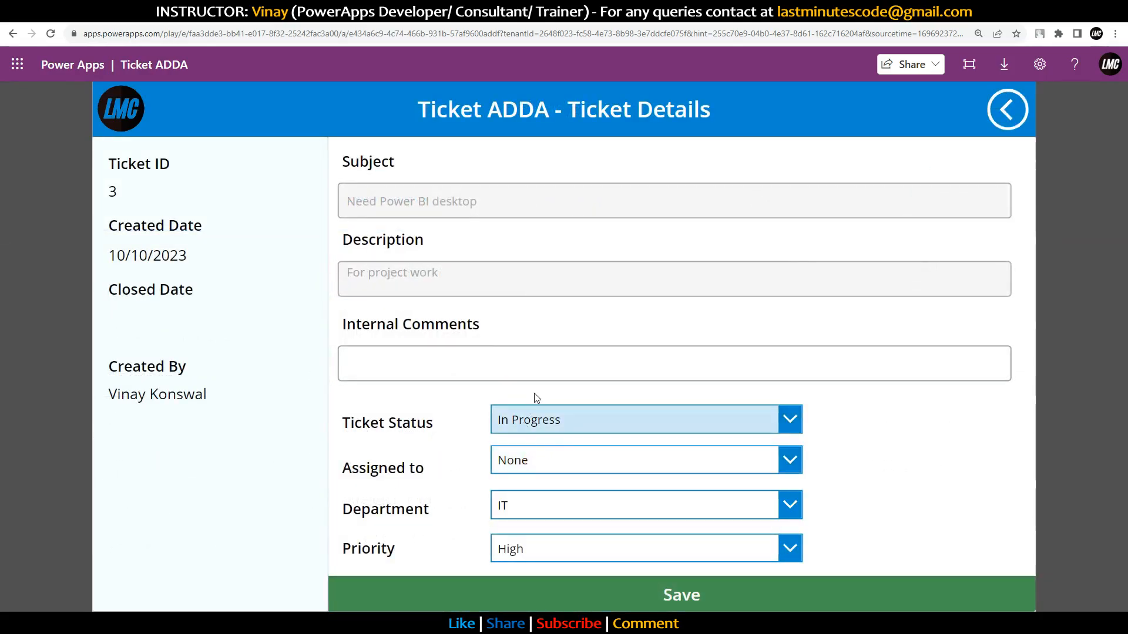
{"action": "left_click", "coordinate": [526, 474]}
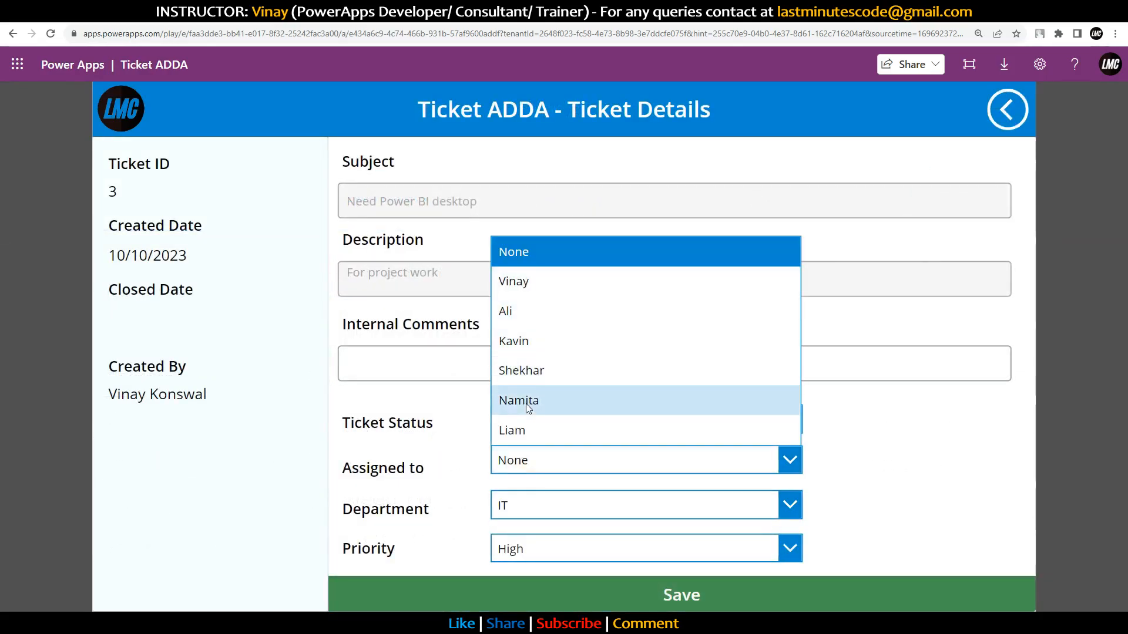
{"action": "left_click", "coordinate": [529, 369]}
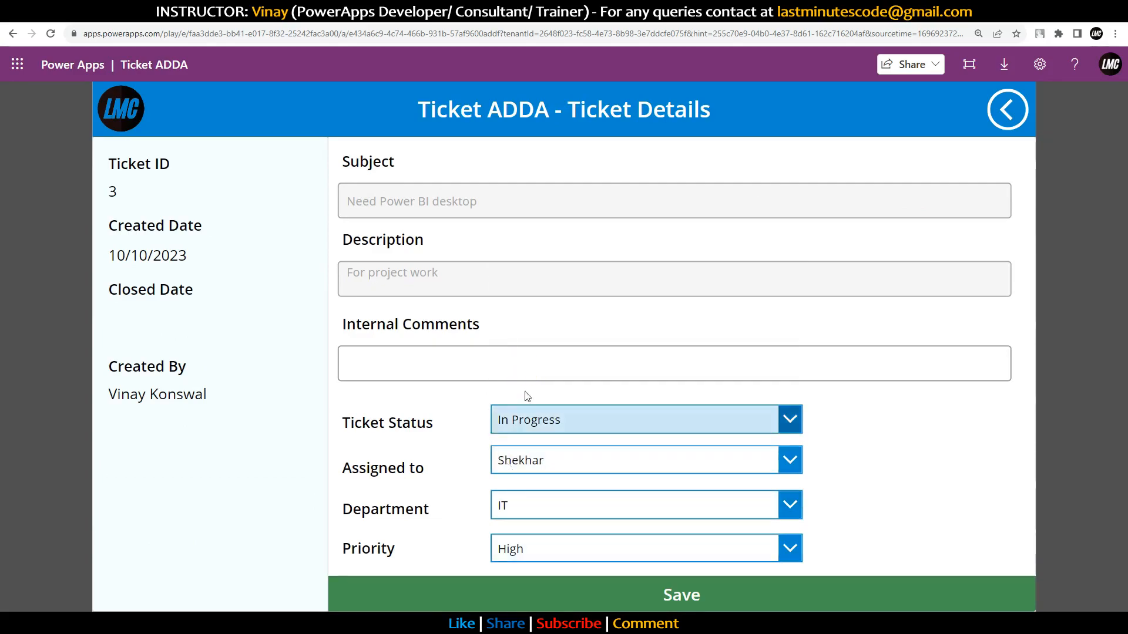
Step: Add the internal comment 'Installing, please wait for 2 hours' and save the ticket
{"action": "left_click", "coordinate": [415, 361]}
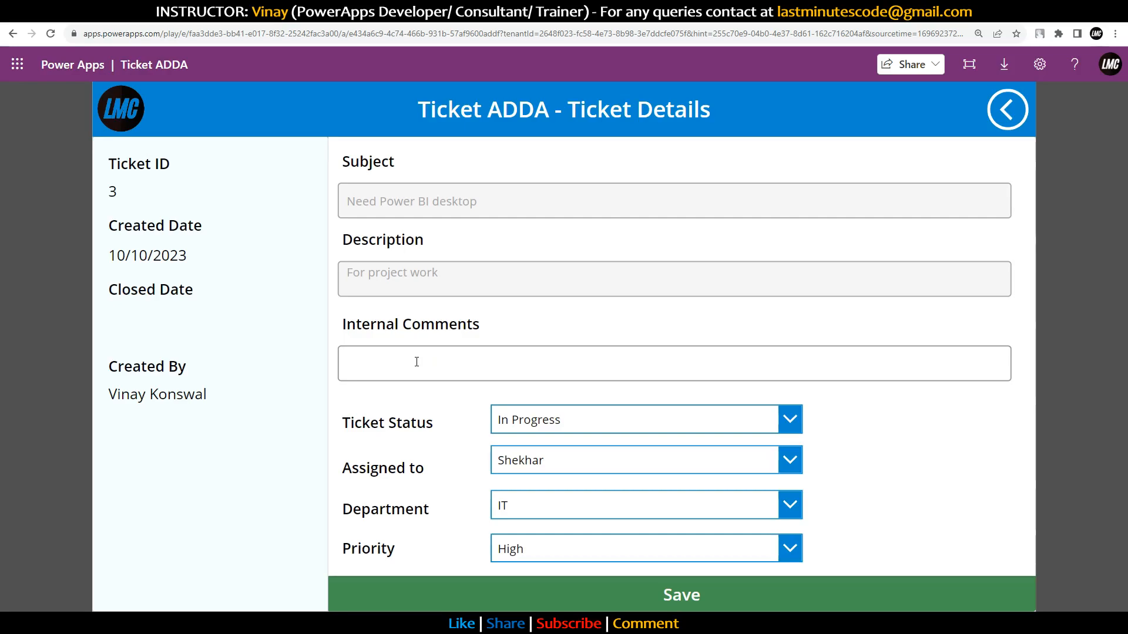
{"action": "type", "text": "Installing, please wait for 2 hours"}
{"action": "left_click", "coordinate": [613, 594]}
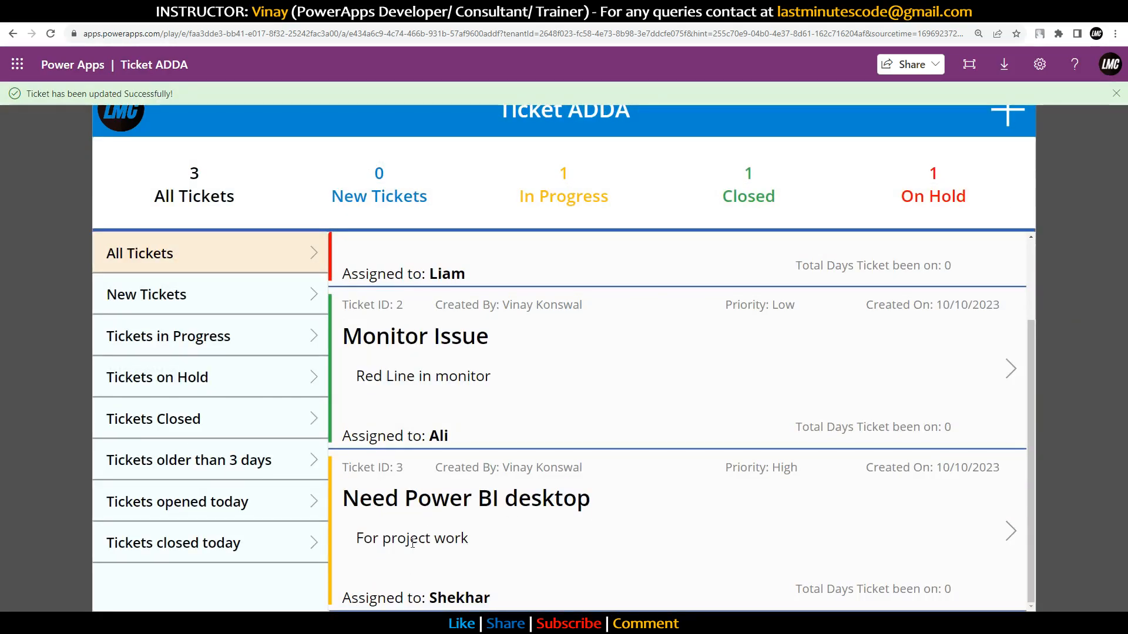
{"action": "left_click_drag", "start_coordinate": [356, 538], "coordinate": [470, 536]}
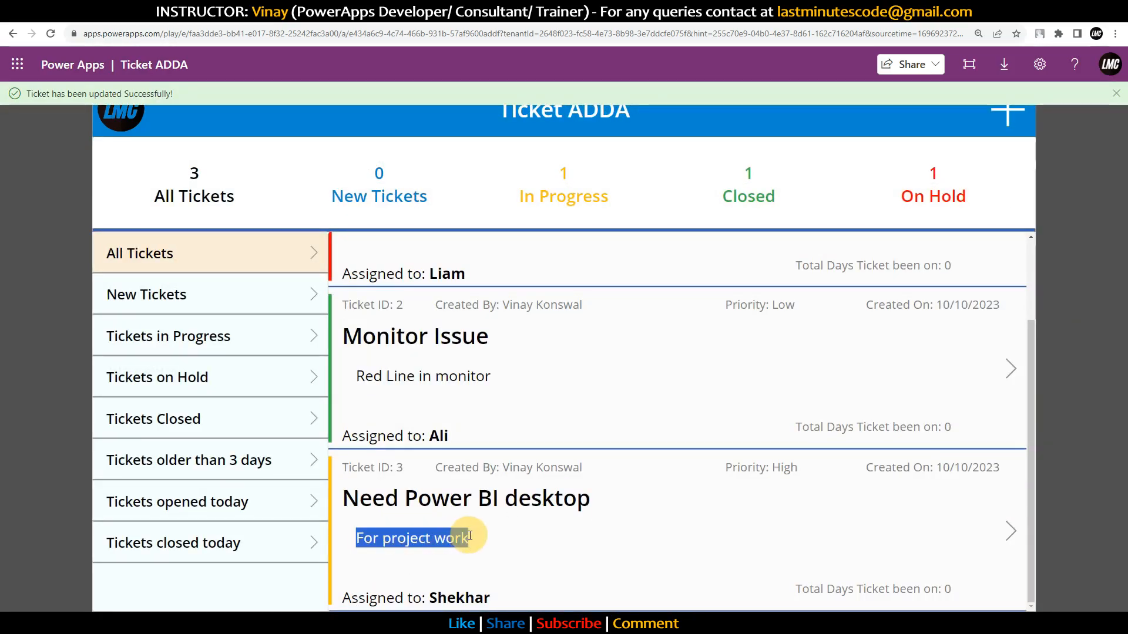
{"action": "left_click_drag", "start_coordinate": [430, 598], "coordinate": [483, 598]}
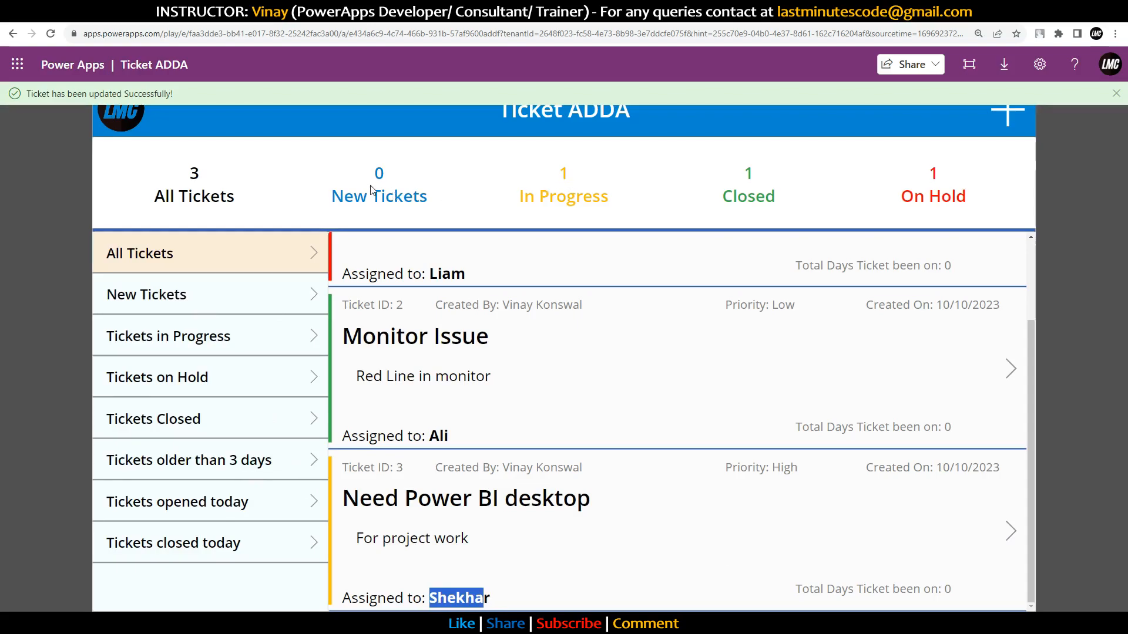
{"action": "left_click", "coordinate": [257, 499]}
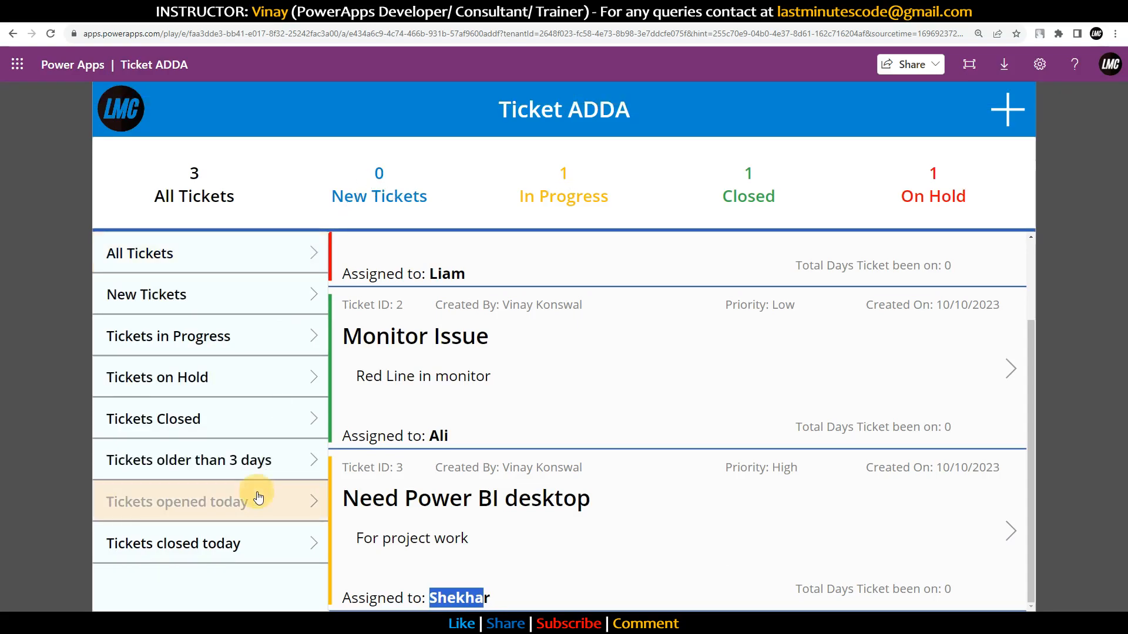
{"action": "scroll", "coordinate": [570, 439], "scroll_direction": "up", "scroll_amount": 2}
{"action": "scroll", "coordinate": [564, 399], "scroll_direction": "down", "scroll_amount": 2}
{"action": "scroll", "coordinate": [551, 456], "scroll_direction": "up", "scroll_amount": 2}
{"action": "scroll", "coordinate": [543, 581], "scroll_direction": "down", "scroll_amount": 3}
{"action": "left_click", "coordinate": [182, 464]}
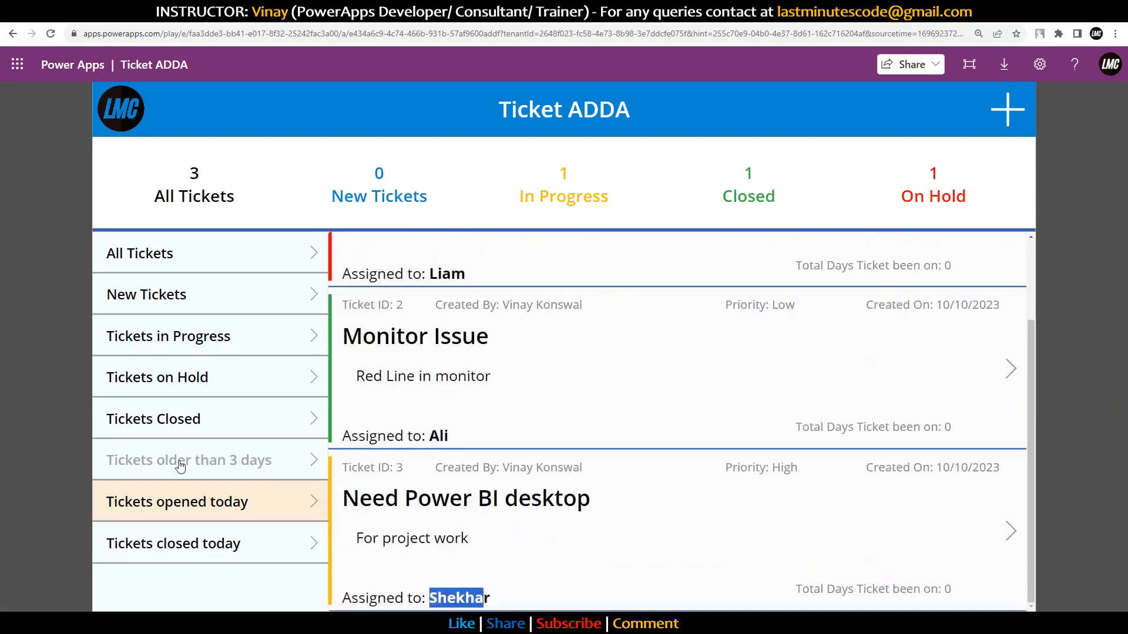
{"action": "left_click", "coordinate": [217, 545]}
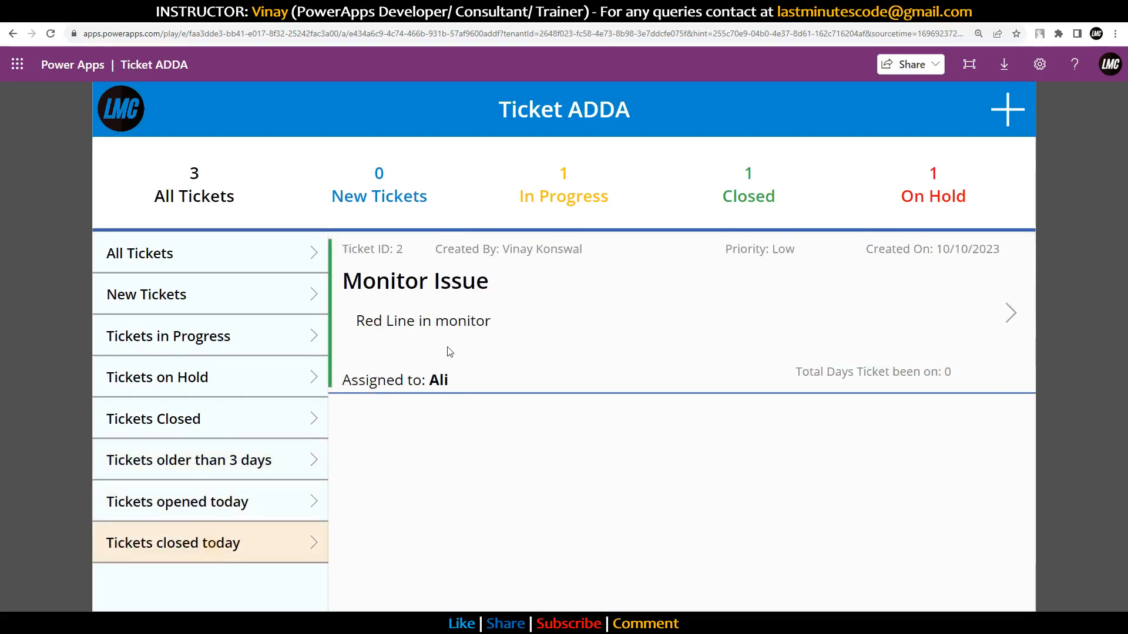
{"action": "left_click", "coordinate": [178, 422]}
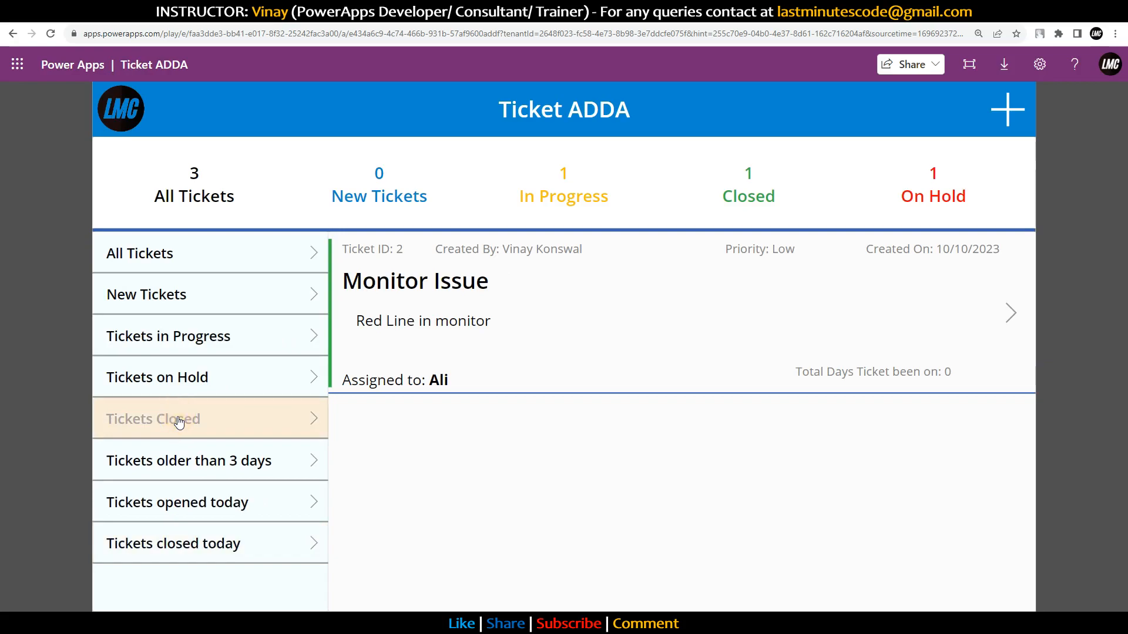
{"action": "left_click", "coordinate": [256, 378]}
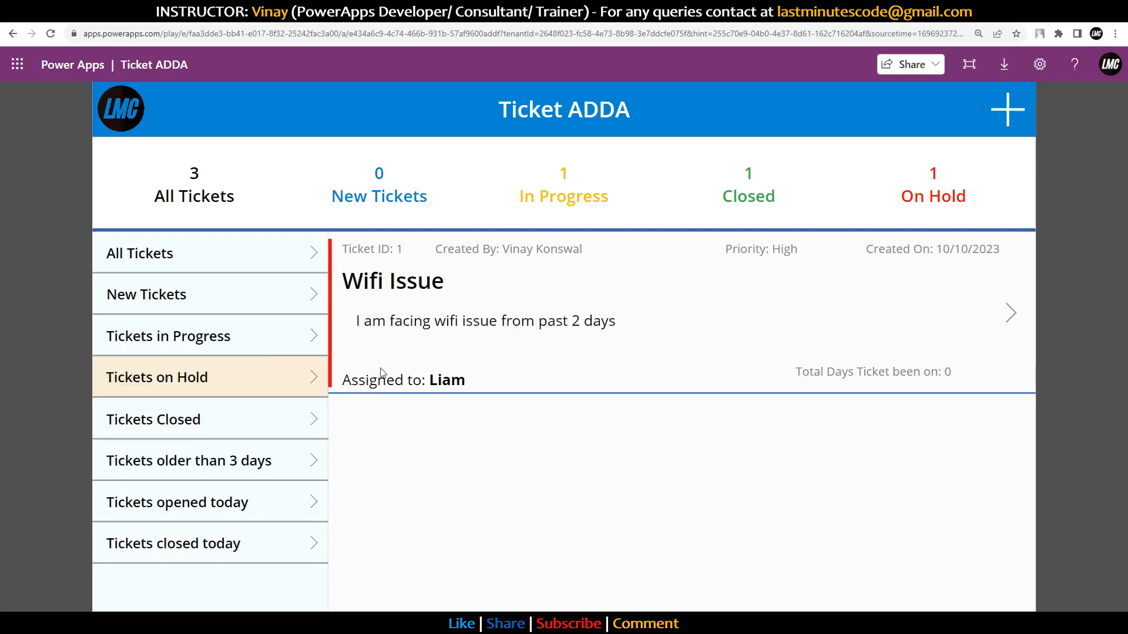
{"action": "left_click", "coordinate": [211, 336]}
{"action": "left_click", "coordinate": [263, 311]}
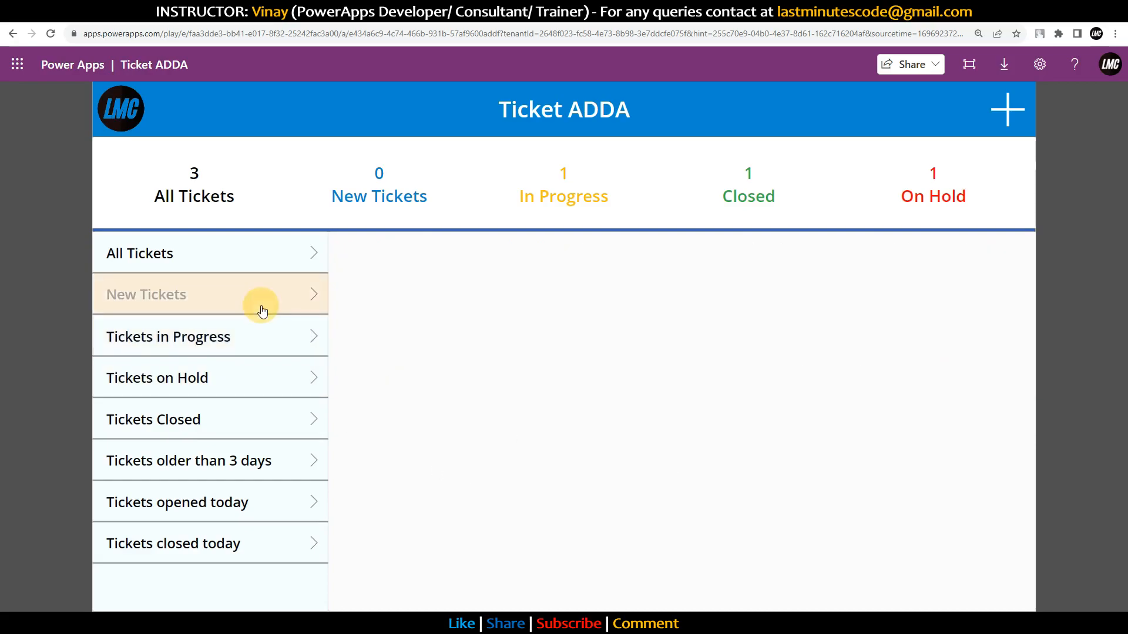
{"action": "left_click", "coordinate": [253, 254]}
{"action": "scroll", "coordinate": [493, 446], "scroll_direction": "down", "scroll_amount": 3}
{"action": "scroll", "coordinate": [502, 454], "scroll_direction": "up", "scroll_amount": 3}
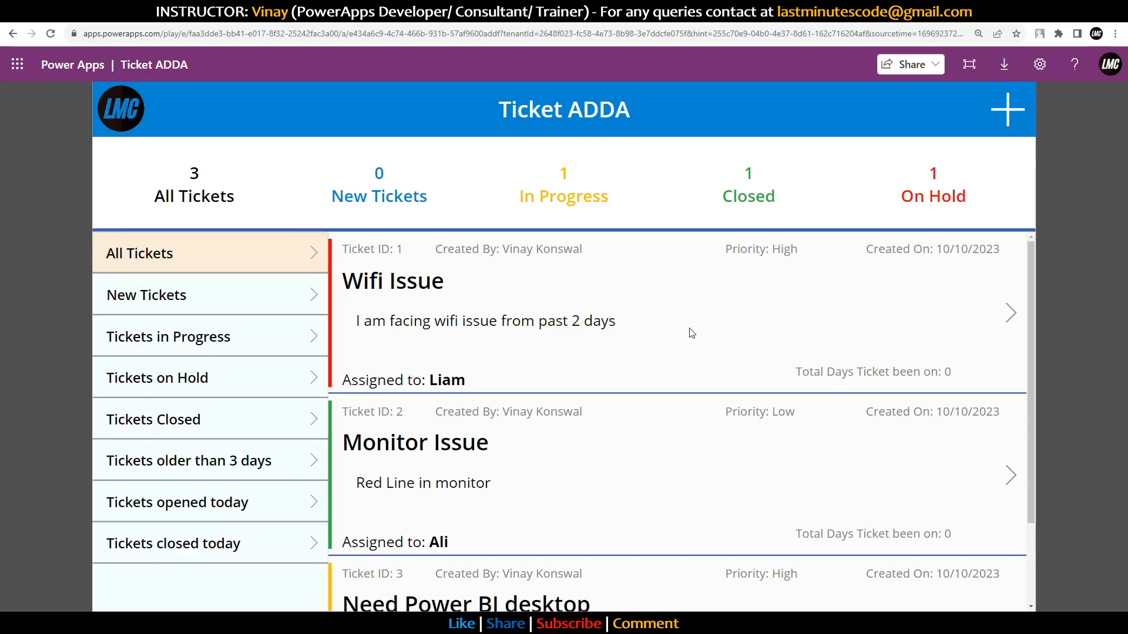
{"action": "scroll", "coordinate": [649, 321], "scroll_direction": "down", "scroll_amount": 3}
{"action": "scroll", "coordinate": [649, 320], "scroll_direction": "up", "scroll_amount": 1}
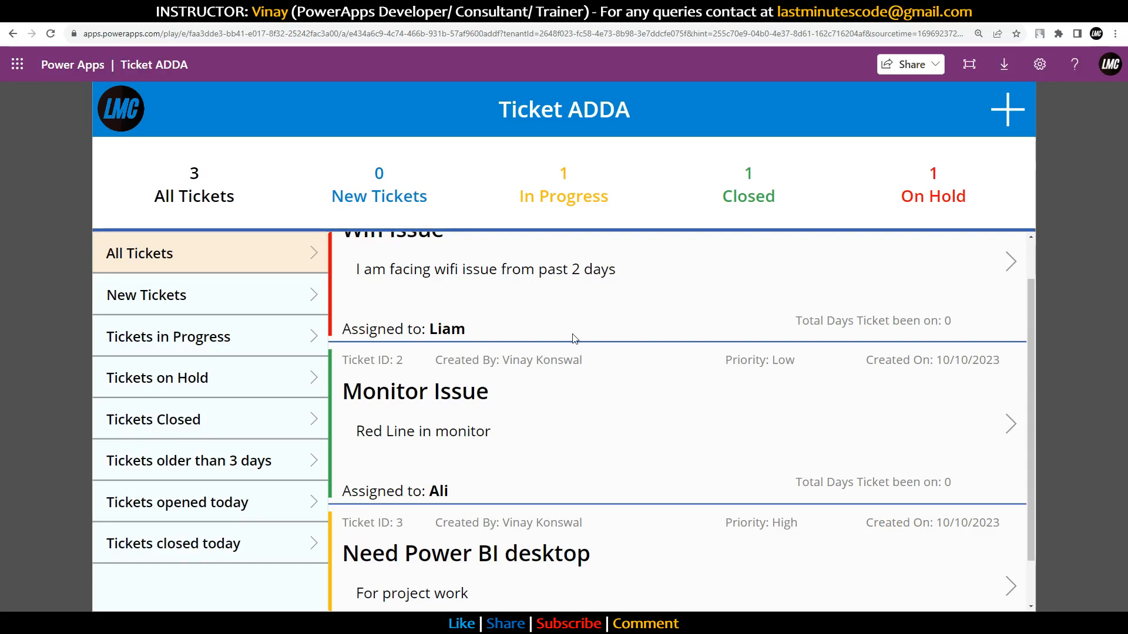
{"action": "scroll", "coordinate": [600, 331], "scroll_direction": "up", "scroll_amount": 1}
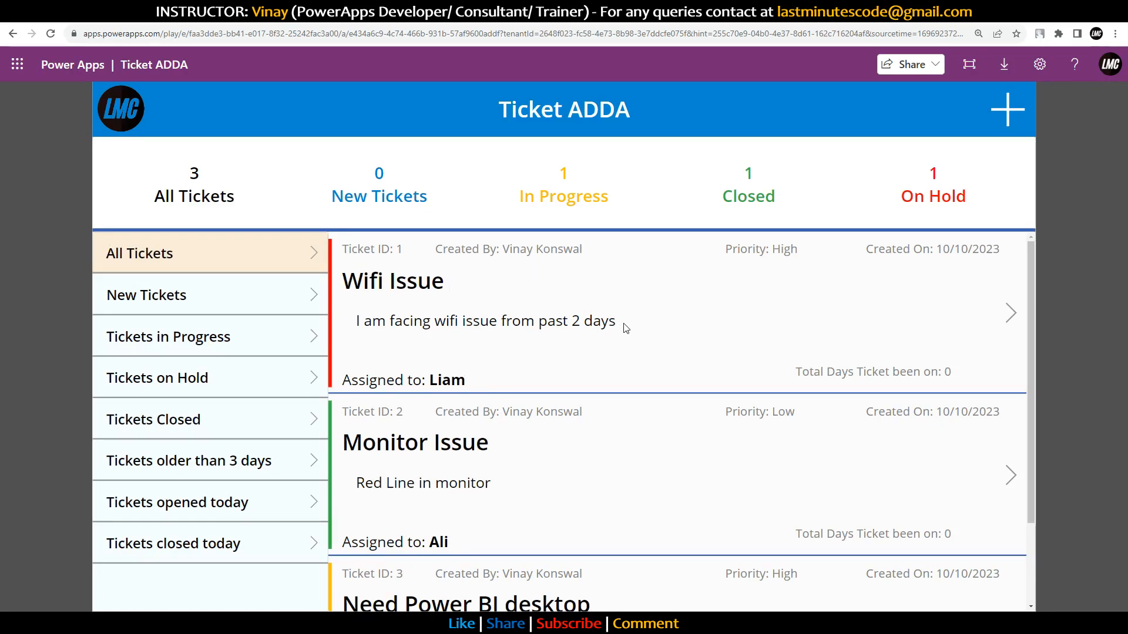
{"action": "scroll", "coordinate": [646, 372], "scroll_direction": "down", "scroll_amount": 2}
{"action": "scroll", "coordinate": [639, 380], "scroll_direction": "up", "scroll_amount": 2}
Step: Open topmate.io in a new browser tab and go to its dashboard
{"action": "key", "text": "ctrl+t"}
{"action": "type", "text": "top"}
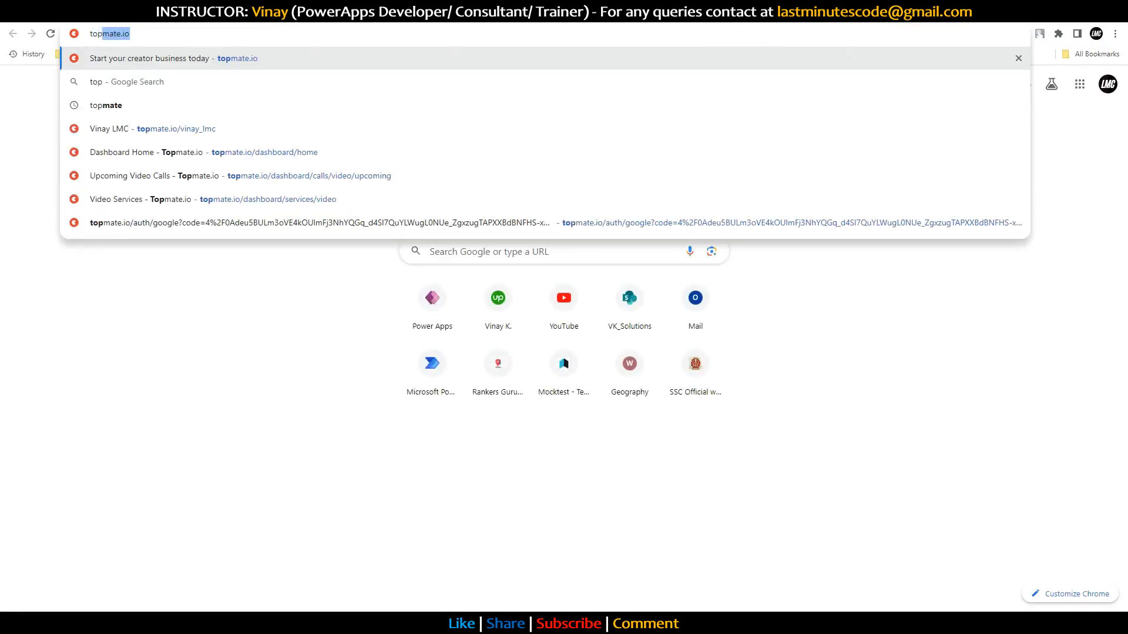
{"action": "key", "text": "Return"}
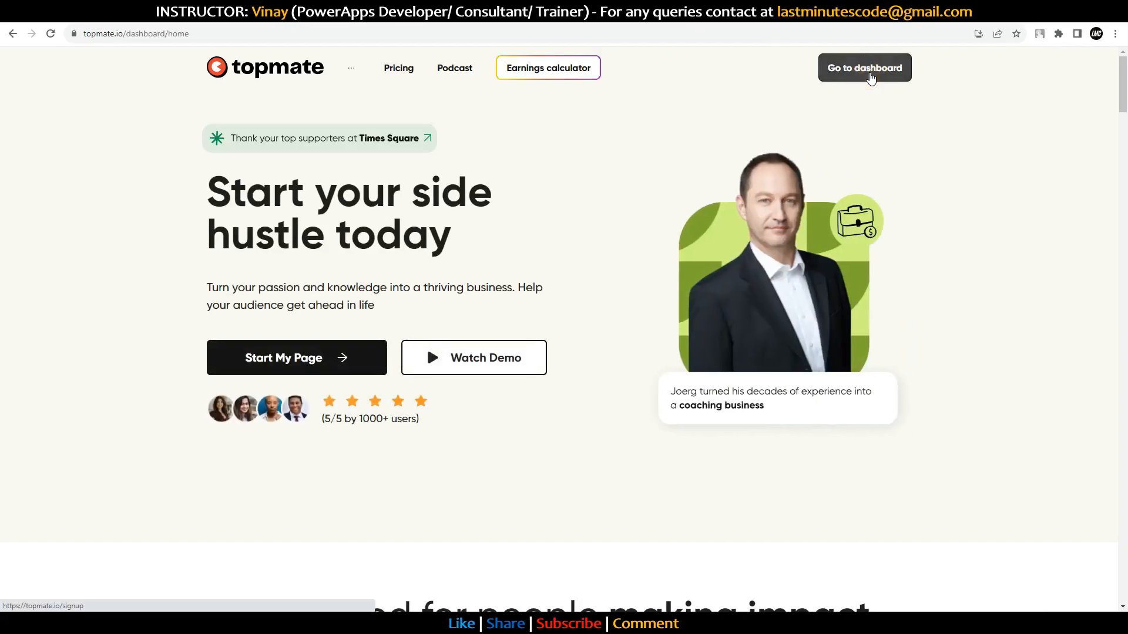
{"action": "left_click", "coordinate": [873, 70]}
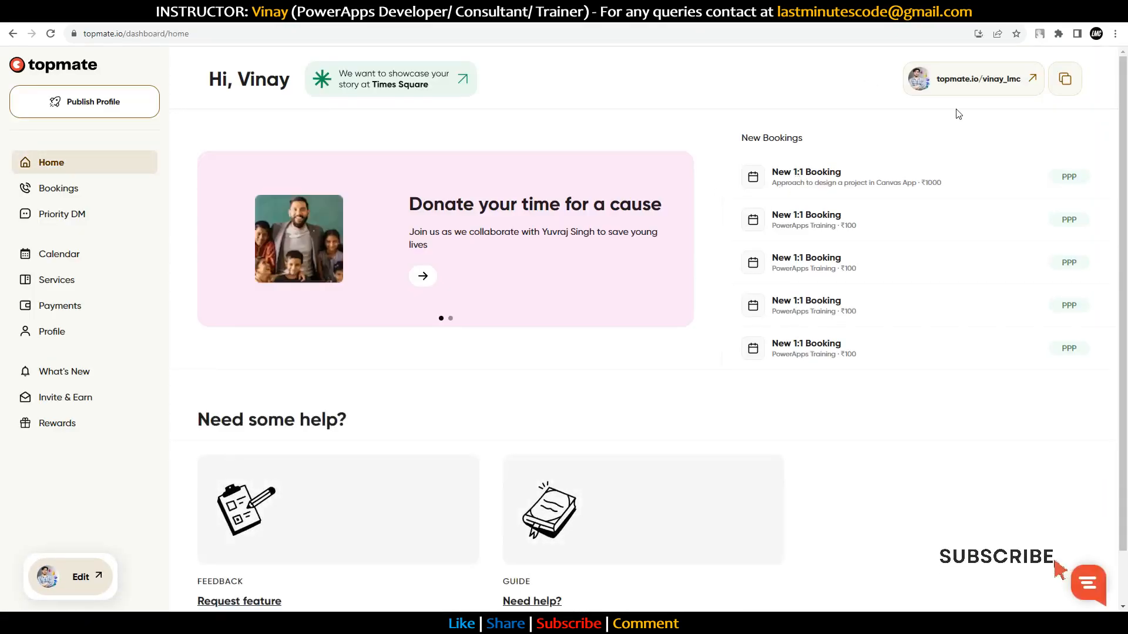
Step: Open the public profile page and scroll through its consultancy, training and Priority DM services
{"action": "left_click", "coordinate": [1024, 81]}
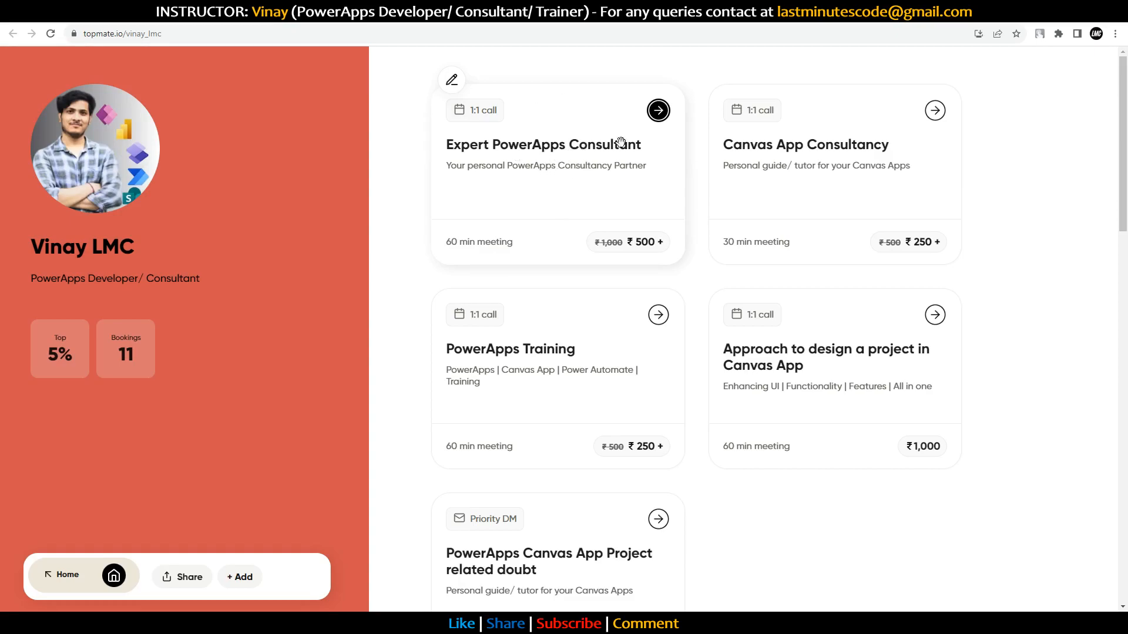
{"action": "scroll", "coordinate": [773, 171], "scroll_direction": "down", "scroll_amount": 1}
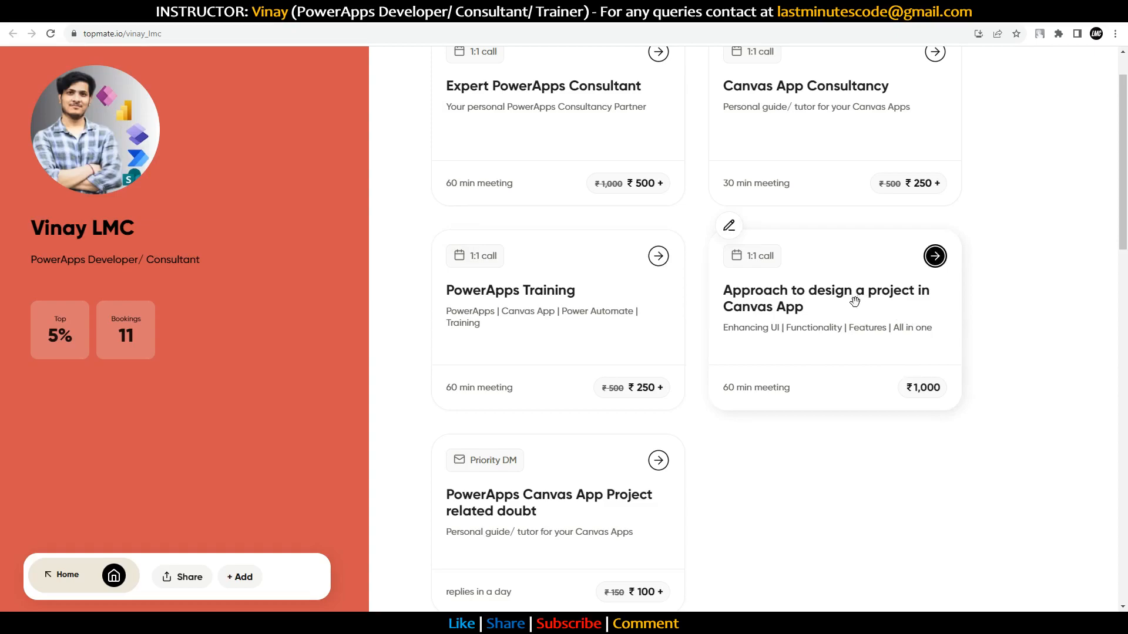
{"action": "scroll", "coordinate": [854, 302], "scroll_direction": "down", "scroll_amount": 1}
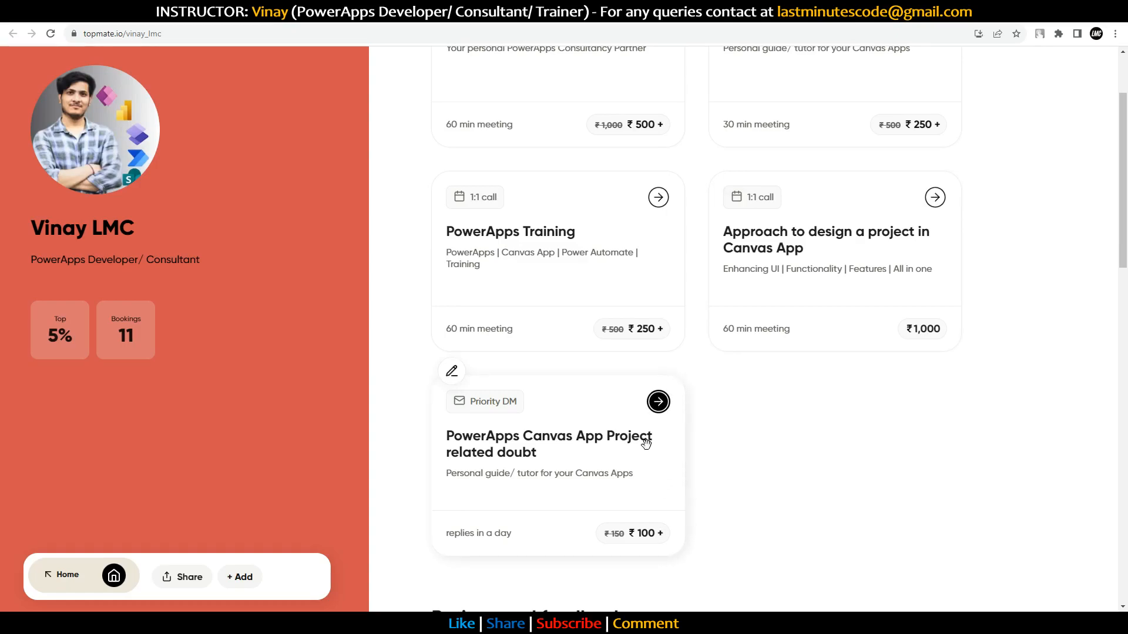
{"action": "scroll", "coordinate": [645, 456], "scroll_direction": "up", "scroll_amount": 2}
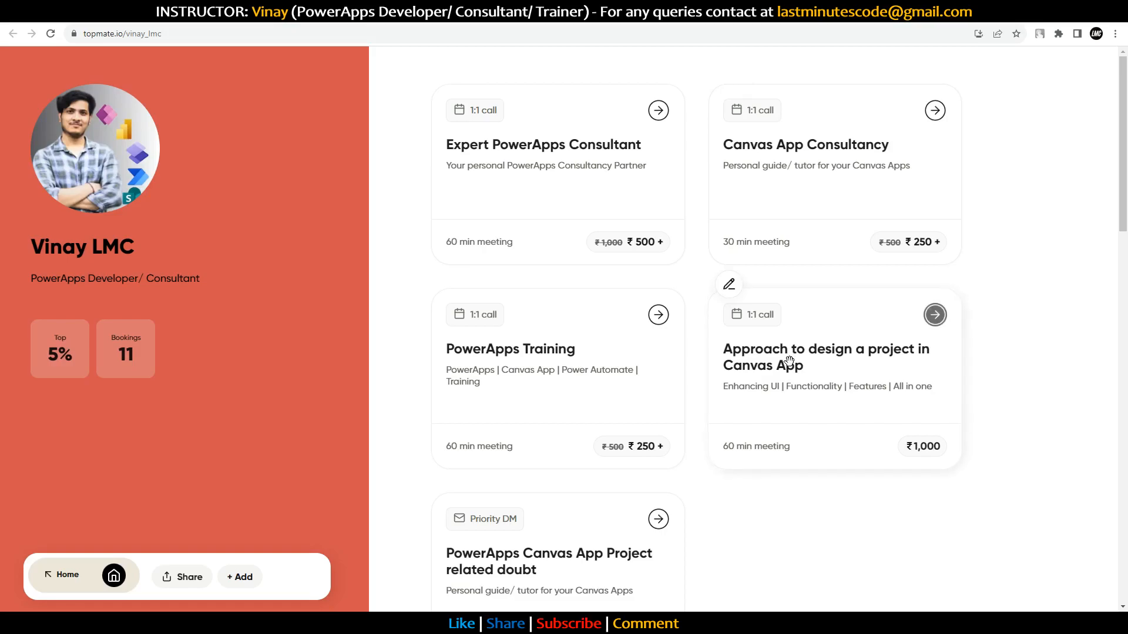
{"action": "scroll", "coordinate": [784, 365], "scroll_direction": "down", "scroll_amount": 3}
{"action": "scroll", "coordinate": [784, 365], "scroll_direction": "up", "scroll_amount": 3}
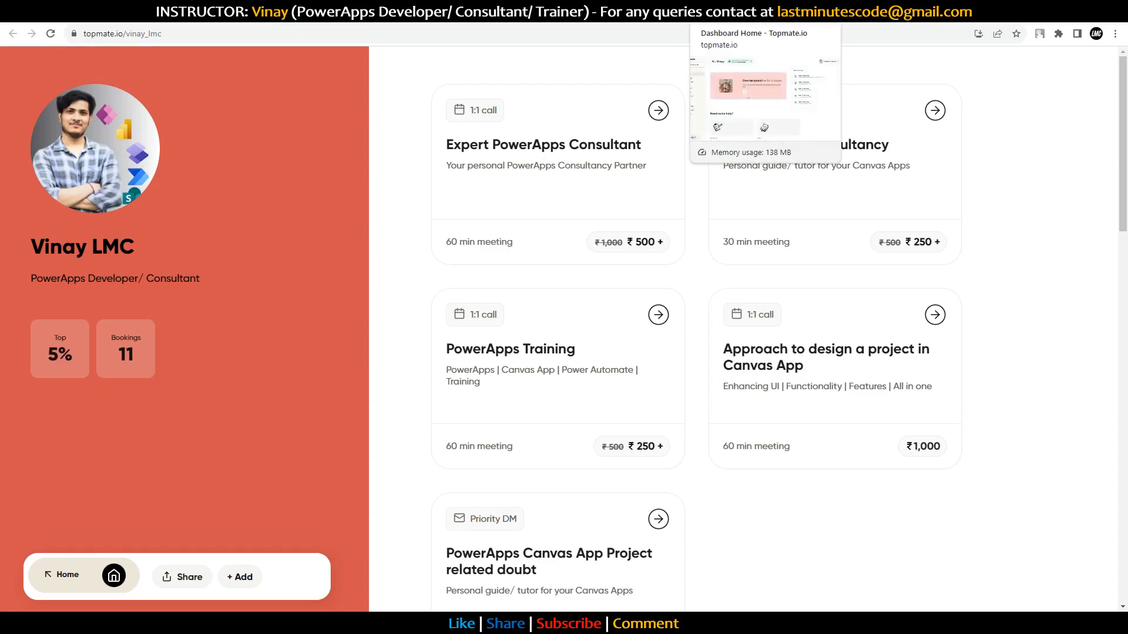
Step: Switch back to the played Ticket ADDA tab and scroll through its three tickets
{"action": "left_click", "coordinate": [635, 13]}
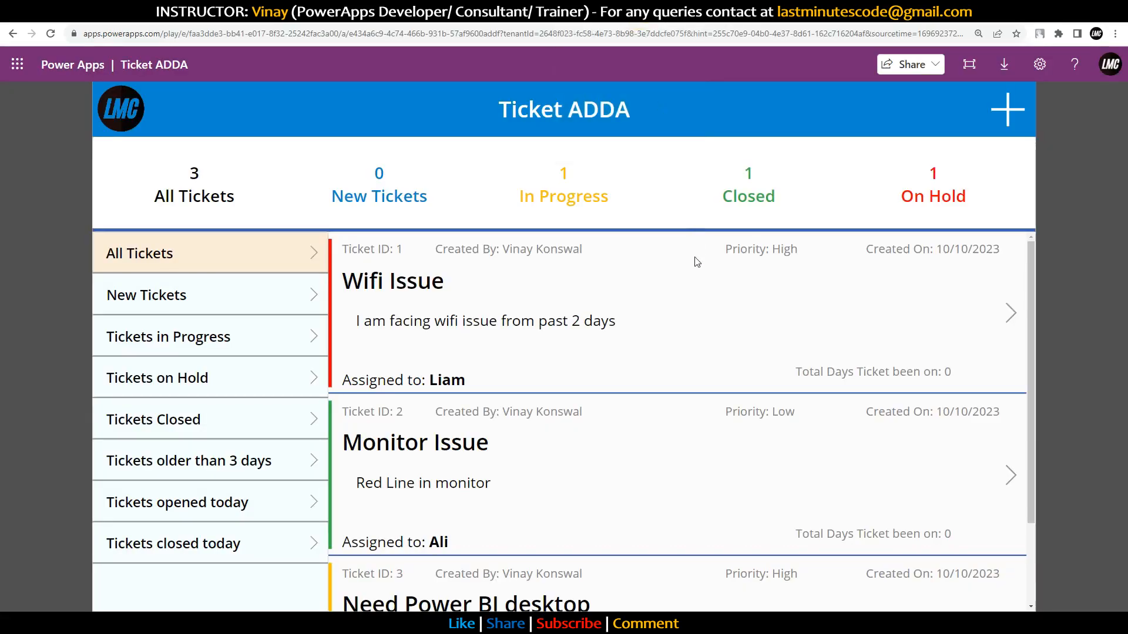
{"action": "scroll", "coordinate": [694, 279], "scroll_direction": "down", "scroll_amount": 3}
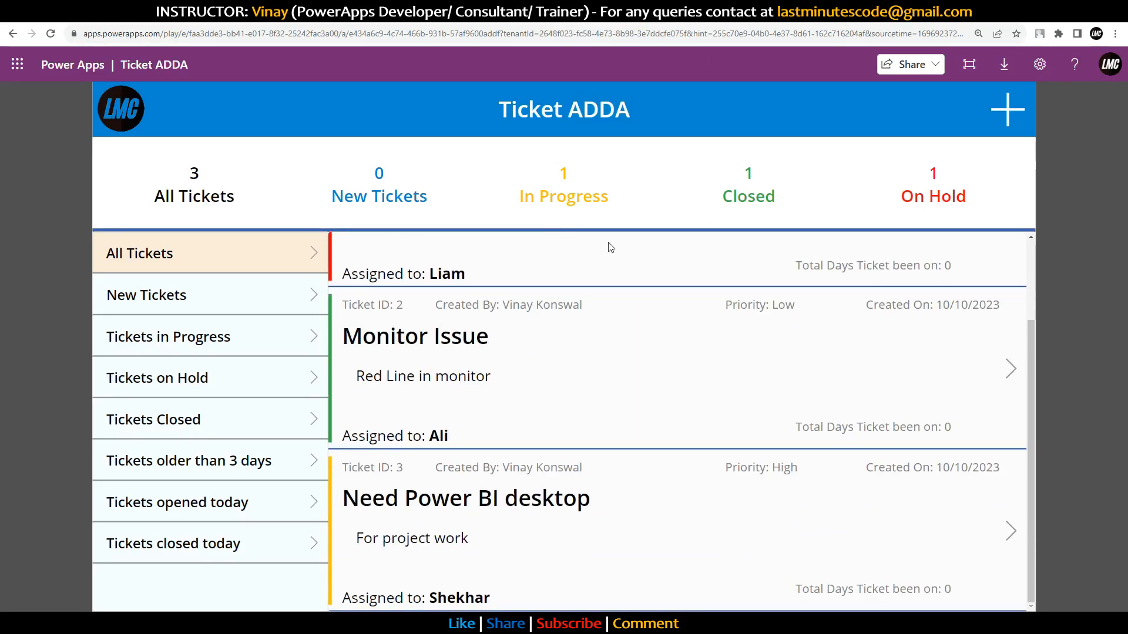
{"action": "scroll", "coordinate": [769, 413], "scroll_direction": "up", "scroll_amount": 1}
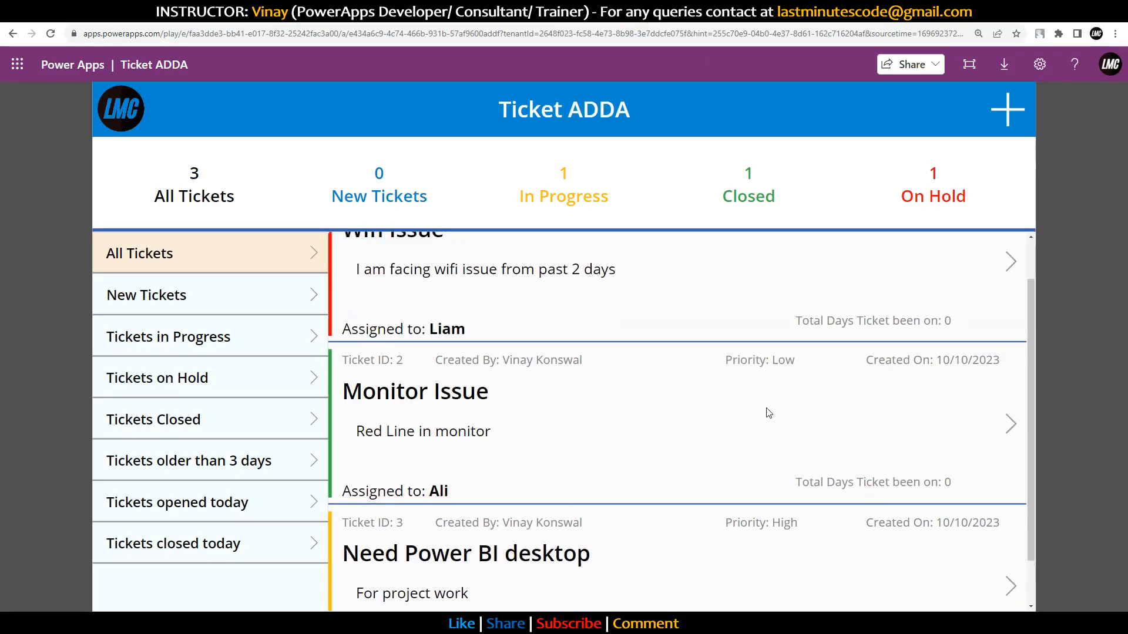
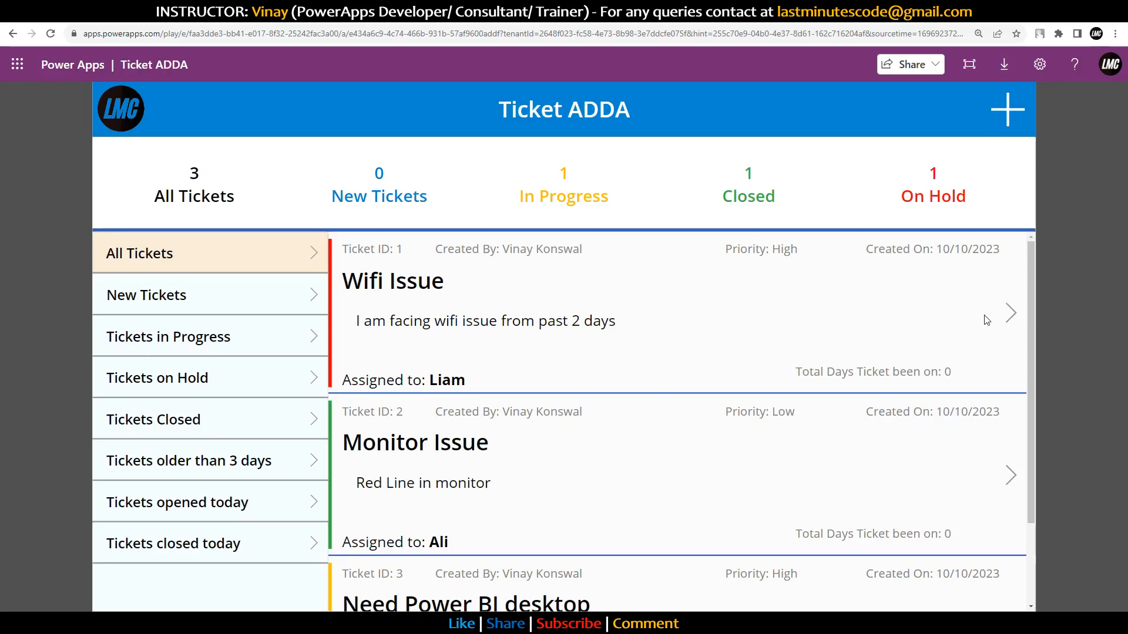
Step: Open the Wifi Issue ticket's details, go back and reopen it, then return to the studio editor
{"action": "scroll", "coordinate": [959, 347], "scroll_direction": "down", "scroll_amount": 2}
{"action": "scroll", "coordinate": [778, 386], "scroll_direction": "up", "scroll_amount": 2}
{"action": "left_click", "coordinate": [1008, 313]}
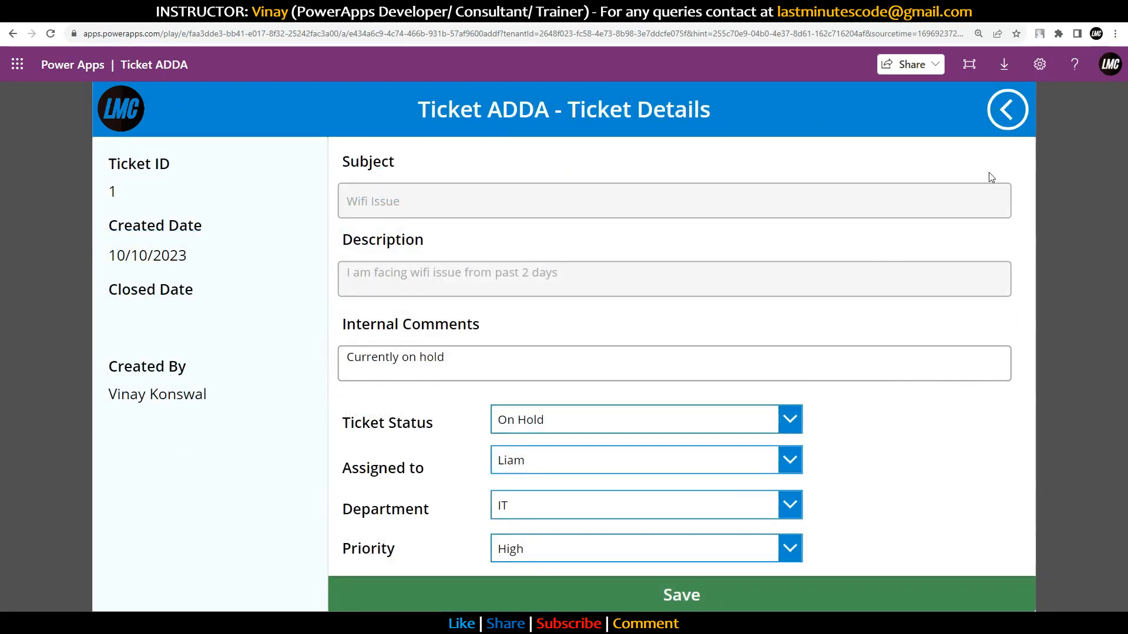
{"action": "left_click", "coordinate": [1008, 109]}
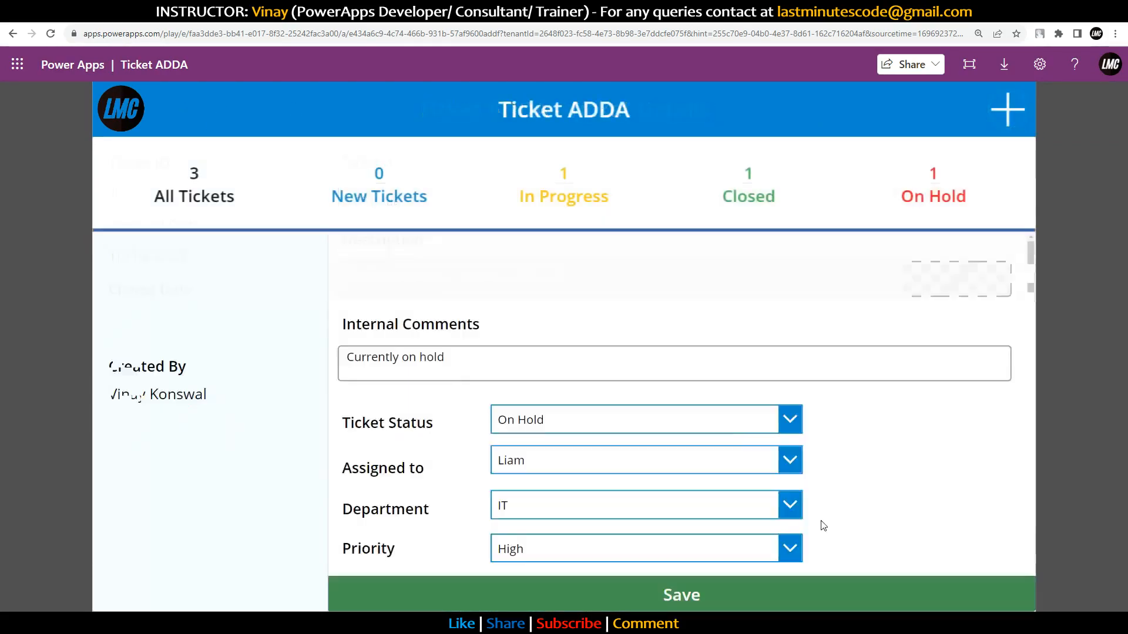
{"action": "left_click", "coordinate": [1010, 310]}
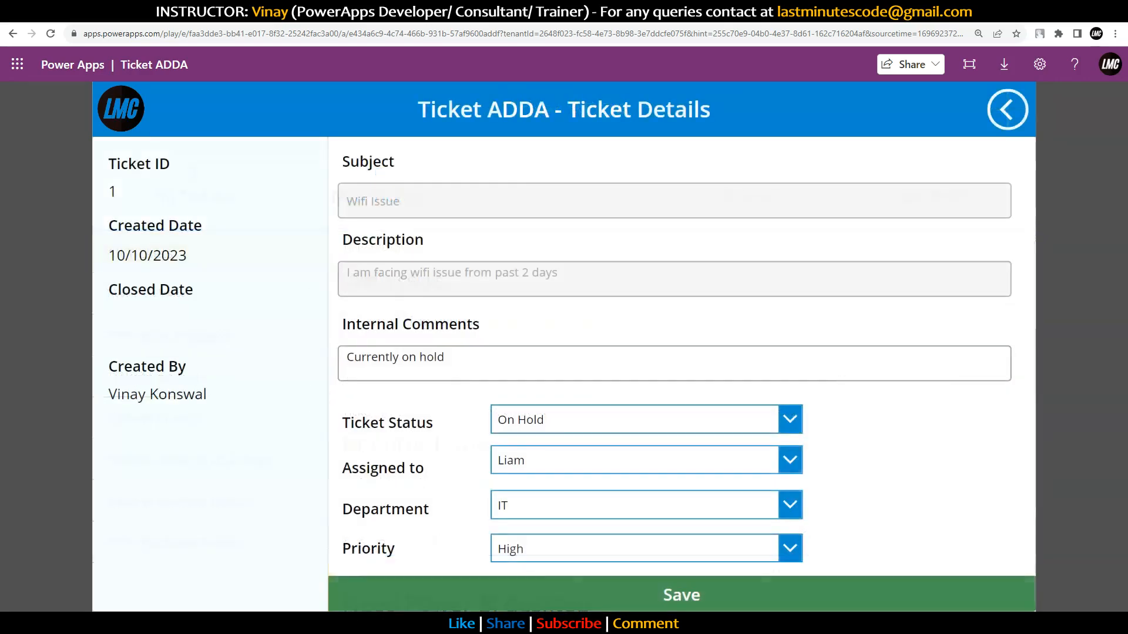
{"action": "left_click", "coordinate": [646, 12]}
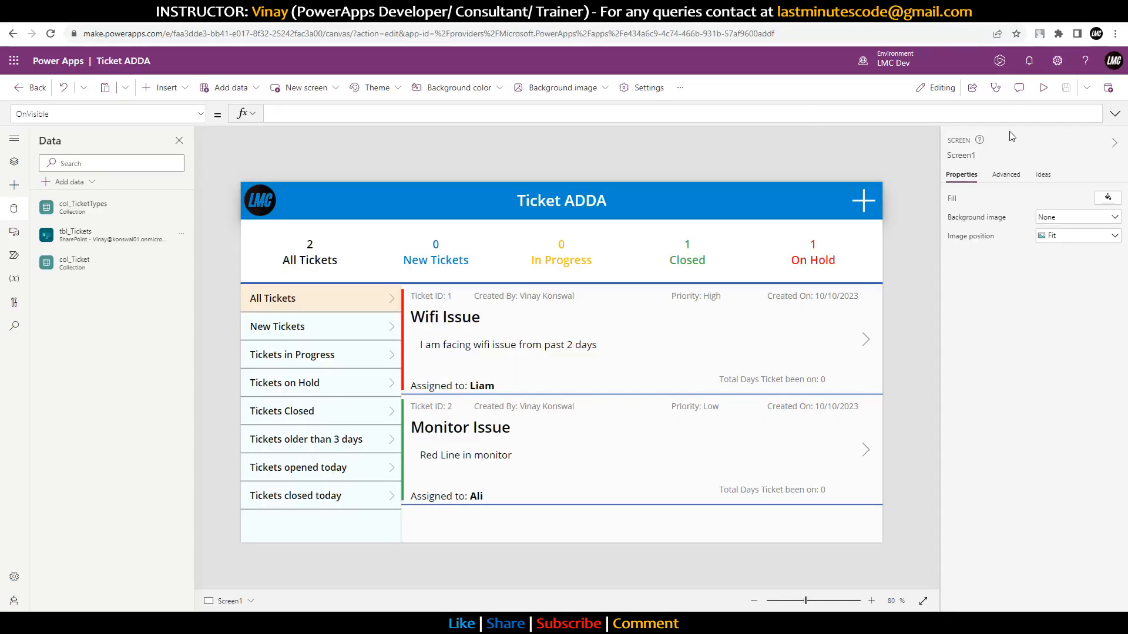
Step: Expand the Ticket Details Save button's OnSelect formula and add a blank line after Notify
{"action": "left_click", "coordinate": [866, 341], "text": "alt"}
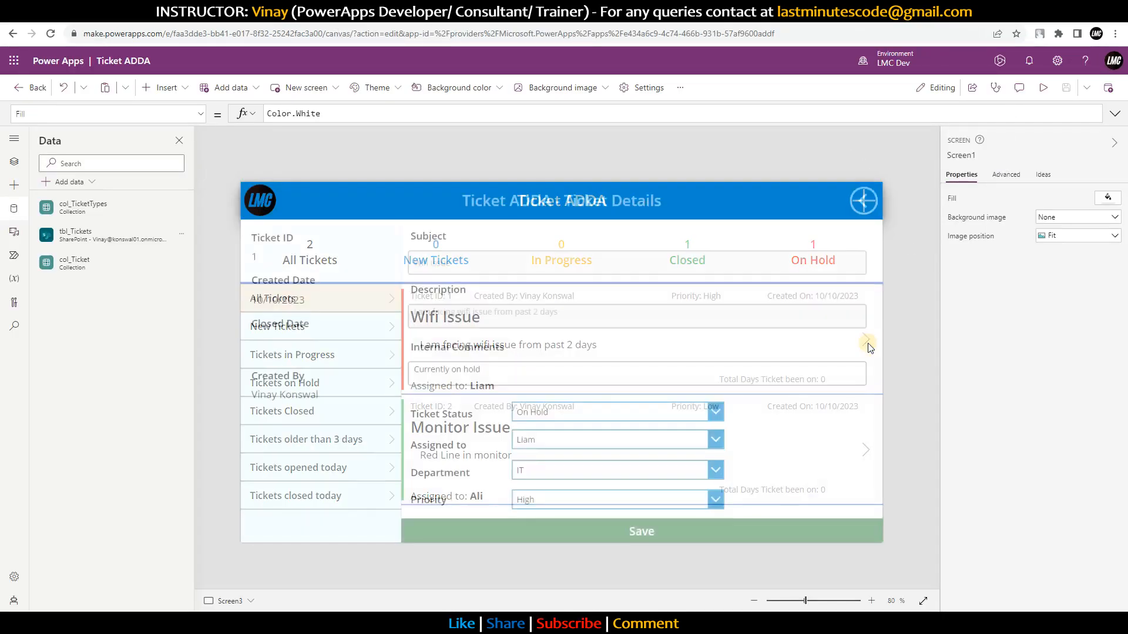
{"action": "left_click", "coordinate": [707, 535]}
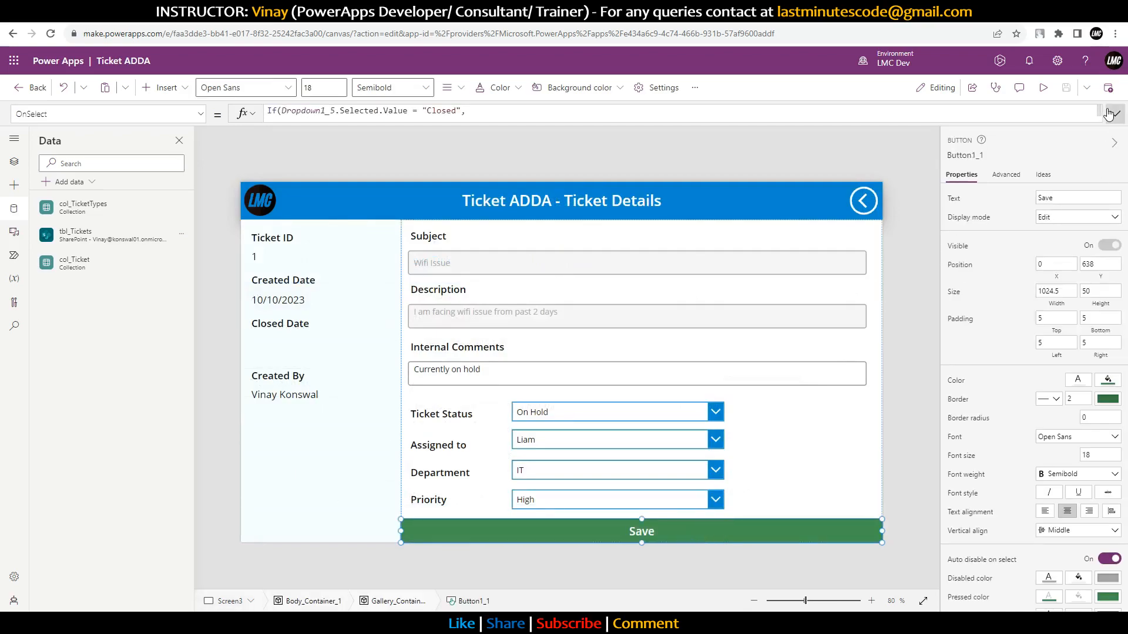
{"action": "left_click", "coordinate": [1115, 113]}
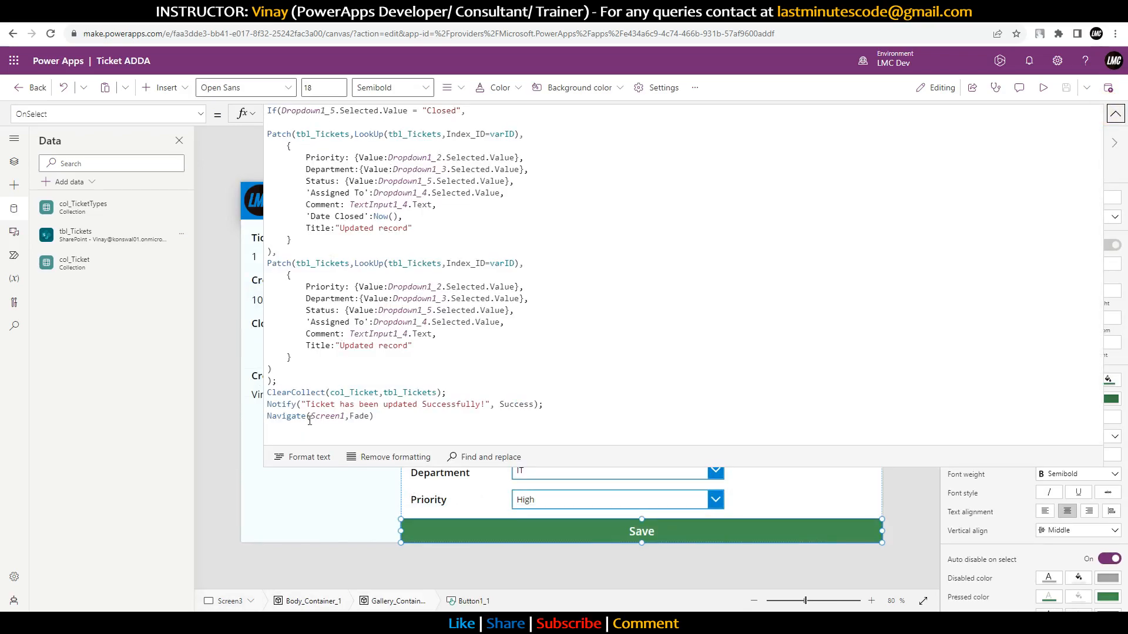
{"action": "left_click", "coordinate": [544, 405]}
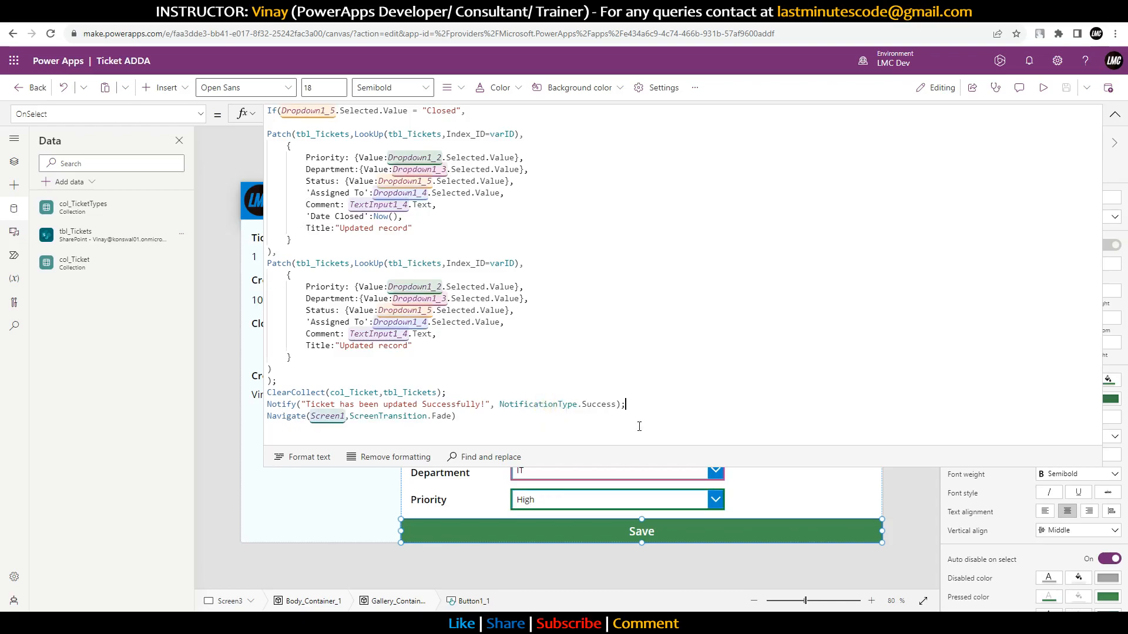
{"action": "key", "text": "Return"}
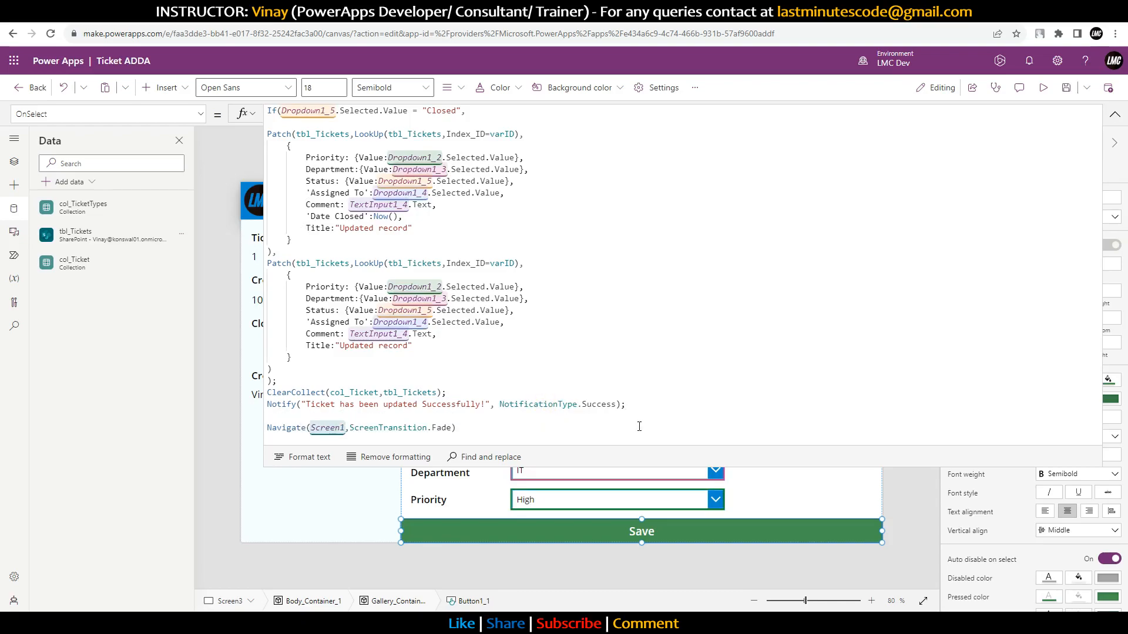
Step: Search the data connectors for 'outlook' and choose Office 365 Outlook
{"action": "left_click", "coordinate": [14, 208]}
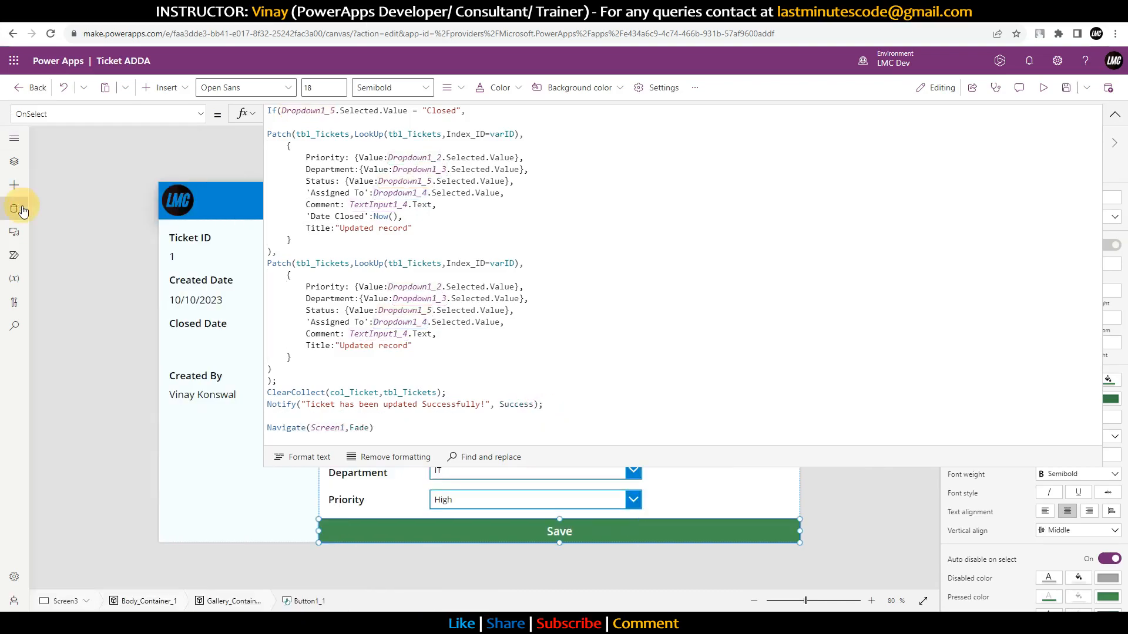
{"action": "left_click", "coordinate": [14, 208]}
{"action": "type", "text": "out"}
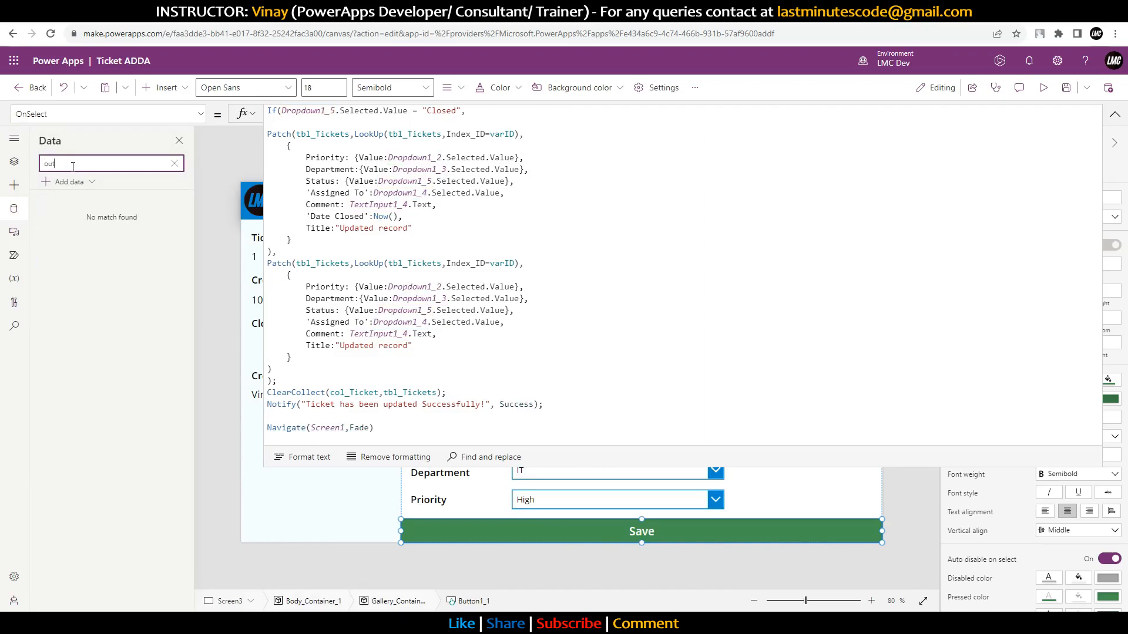
{"action": "left_click", "coordinate": [63, 182]}
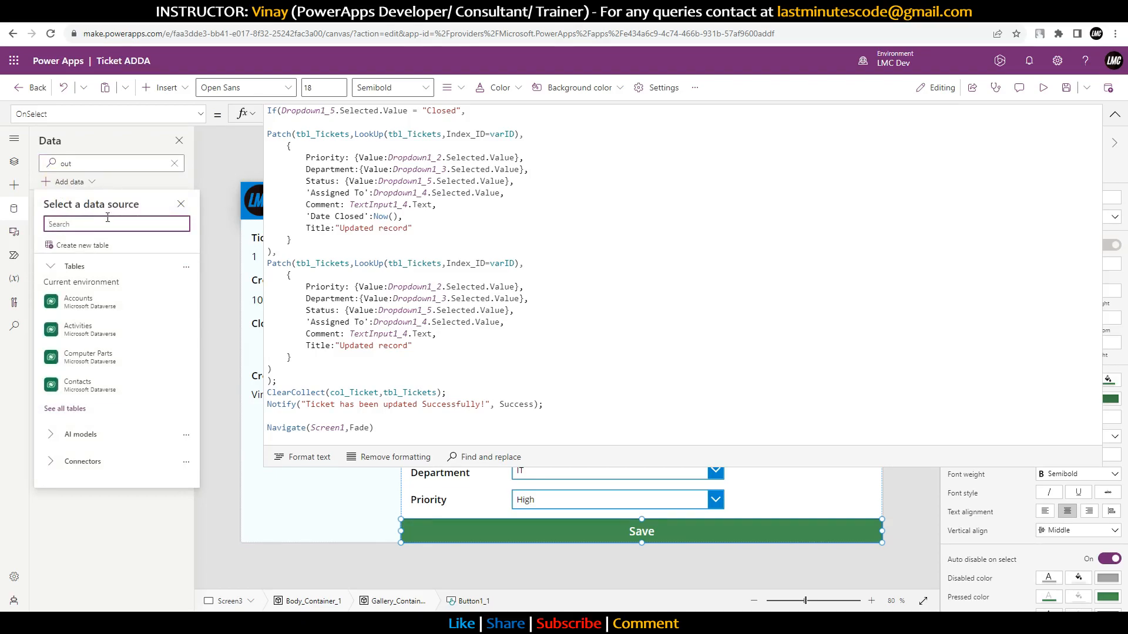
{"action": "type", "text": "out"}
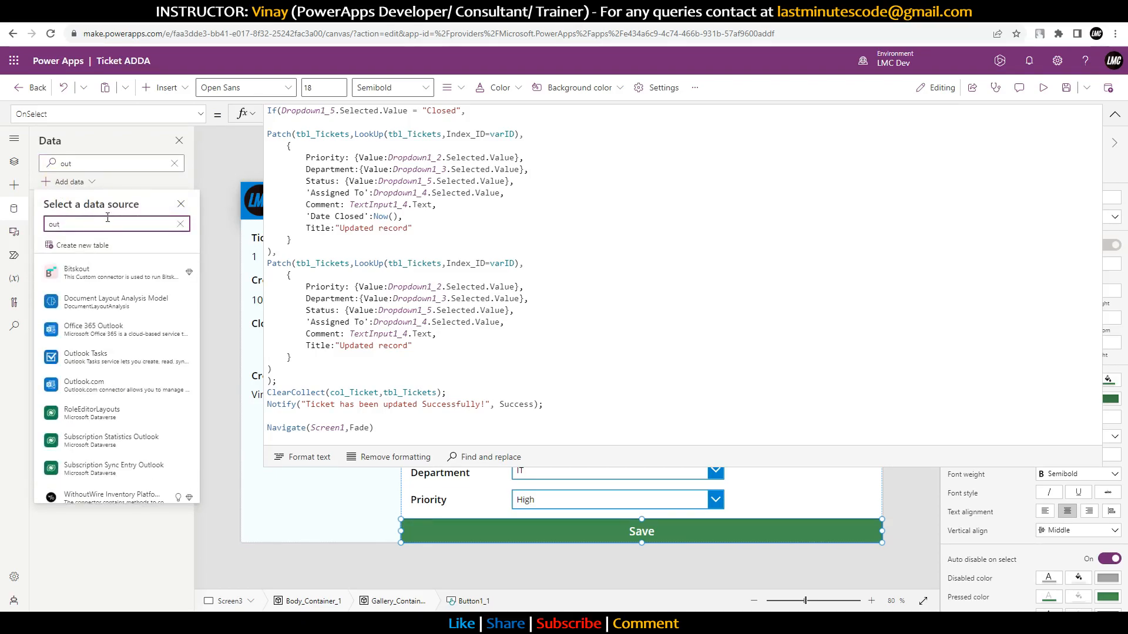
{"action": "type", "text": "look"}
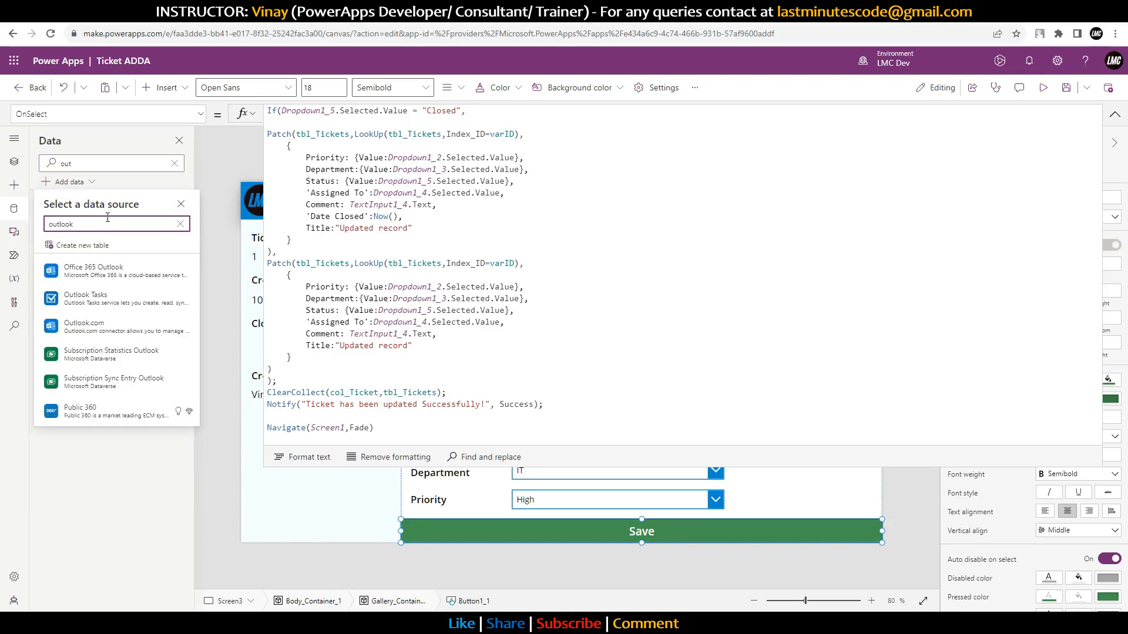
{"action": "left_click", "coordinate": [116, 273]}
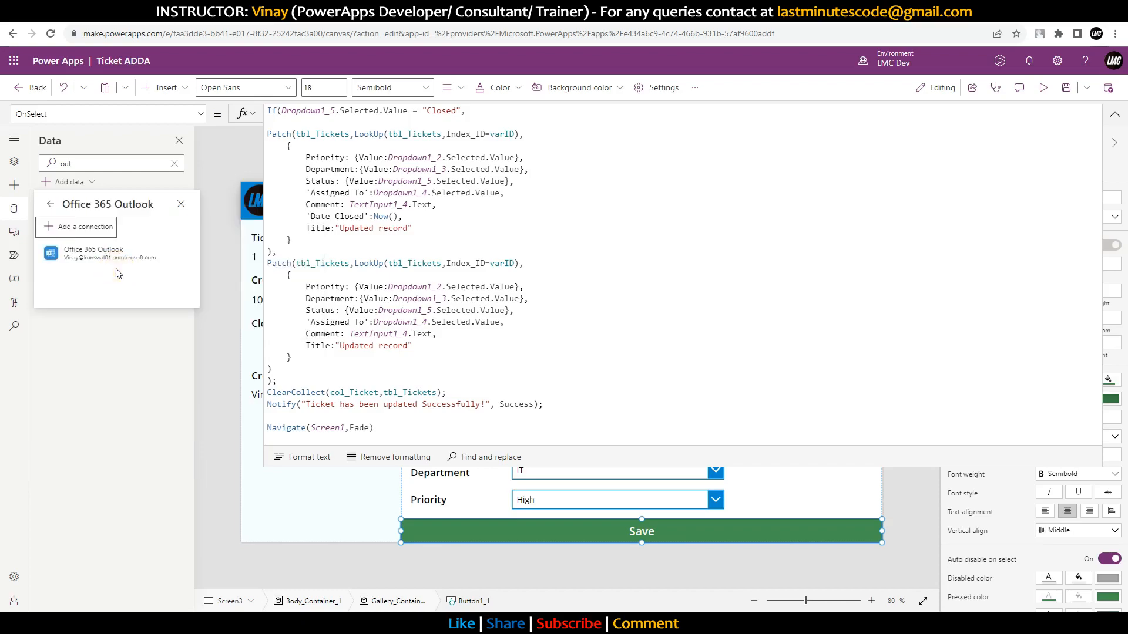
Step: Add the existing Outlook connection and insert Office365Outlook on a new line above Navigate
{"action": "left_click", "coordinate": [95, 268]}
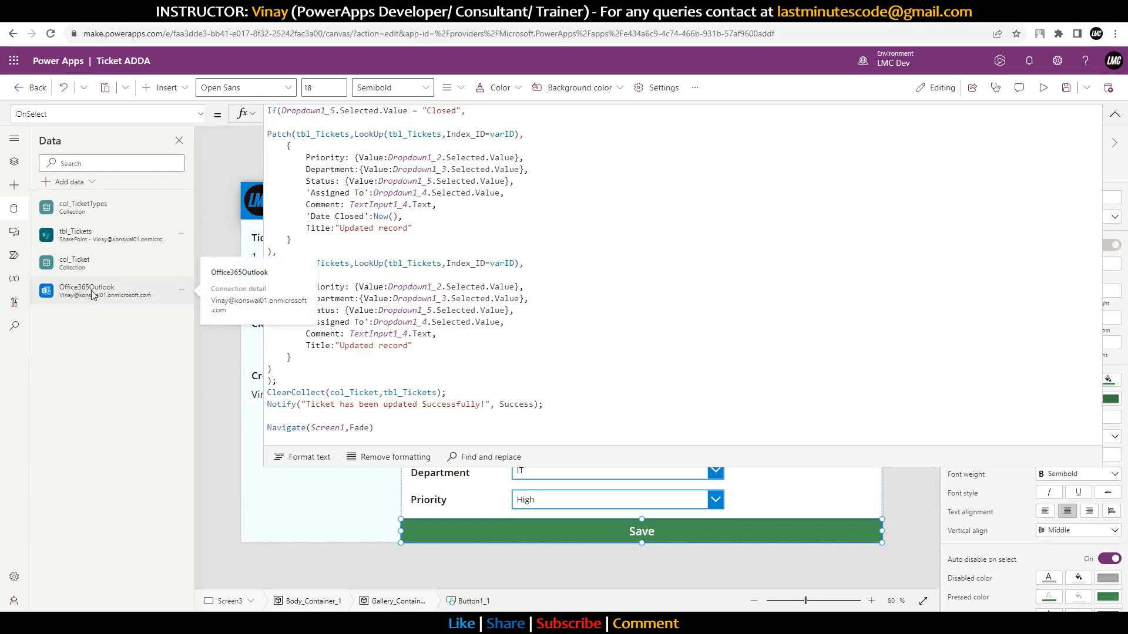
{"action": "left_click", "coordinate": [575, 404]}
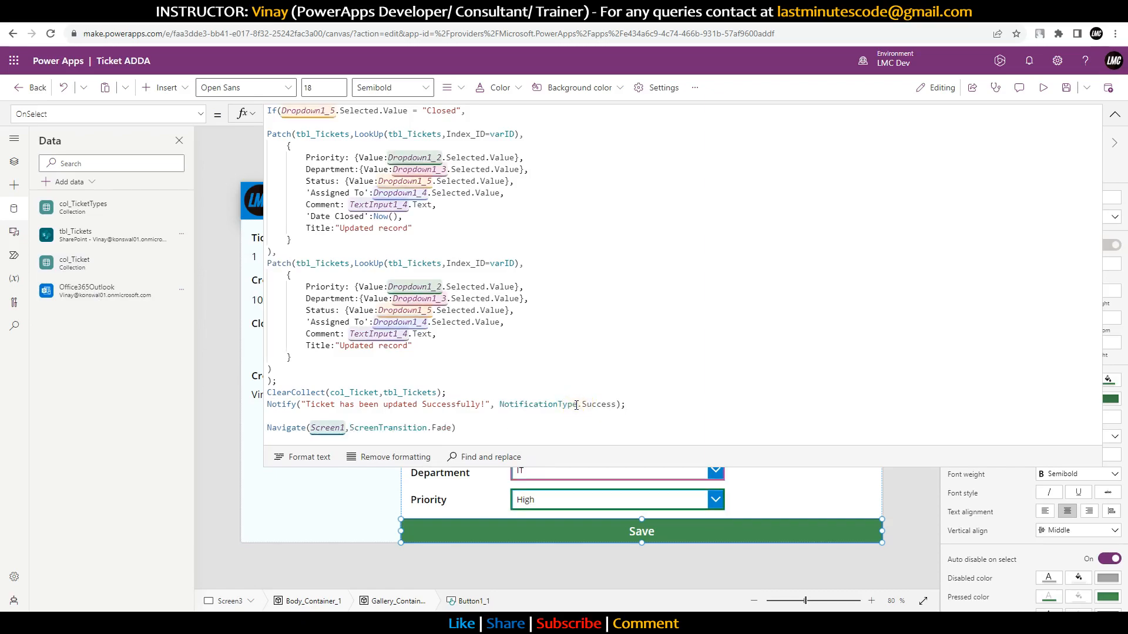
{"action": "key", "text": "Return"}
{"action": "type", "text": "Out"}
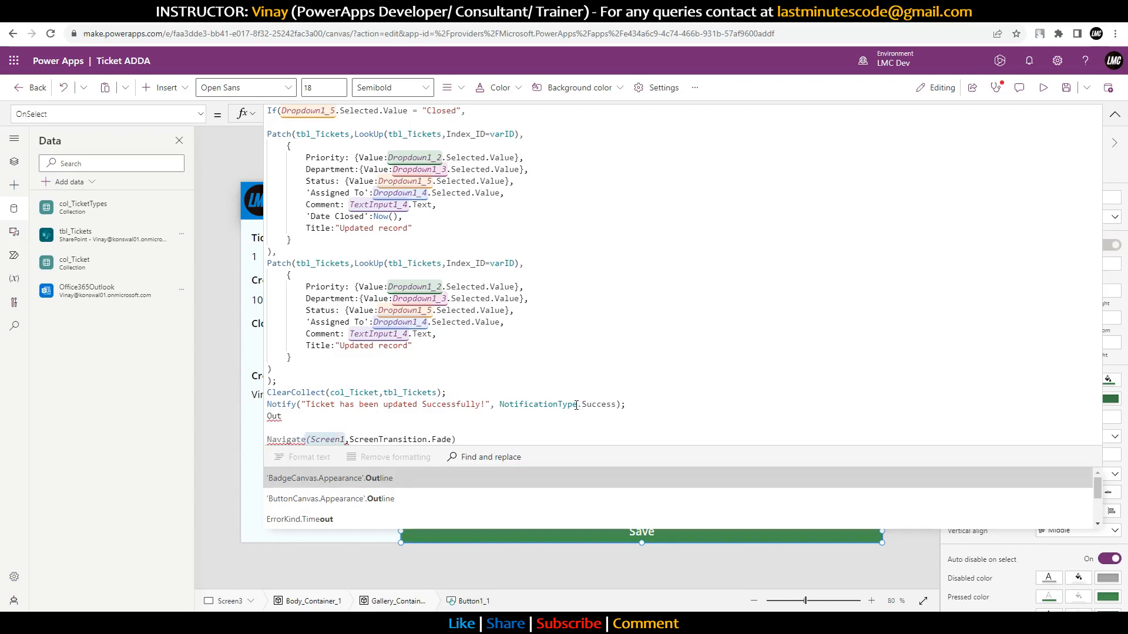
{"action": "type", "text": "loo"}
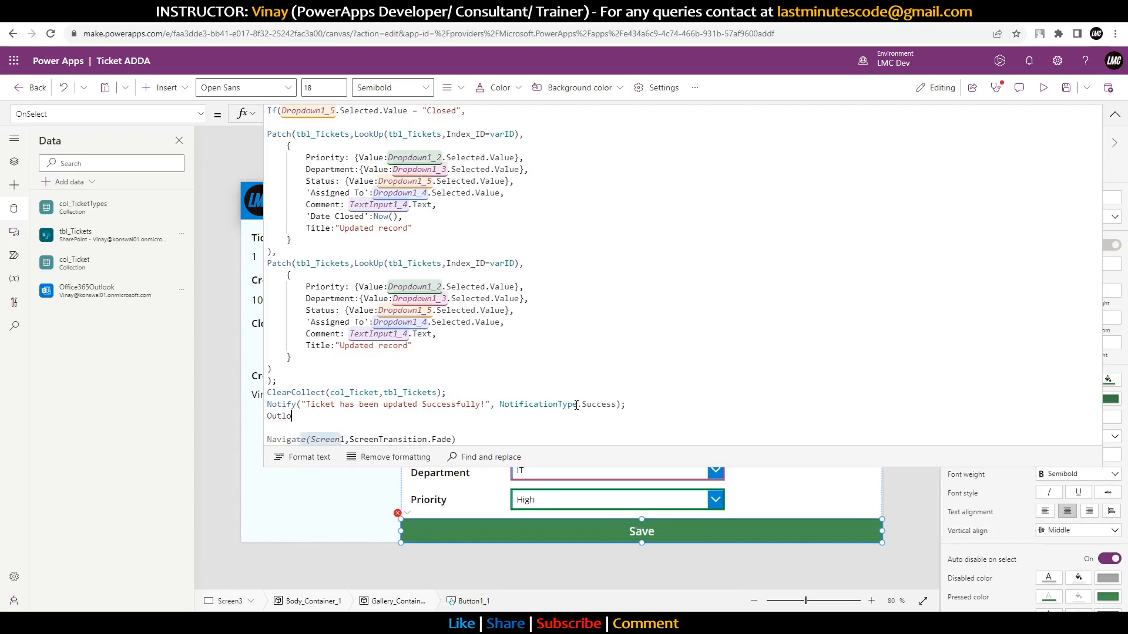
{"action": "key", "text": "Down"}
{"action": "key", "text": "Down"}
{"action": "key", "text": "Down"}
{"action": "key", "text": "Down"}
{"action": "key", "text": "Down"}
{"action": "key", "text": "Down"}
{"action": "key", "text": "Down"}
{"action": "key", "text": "Down"}
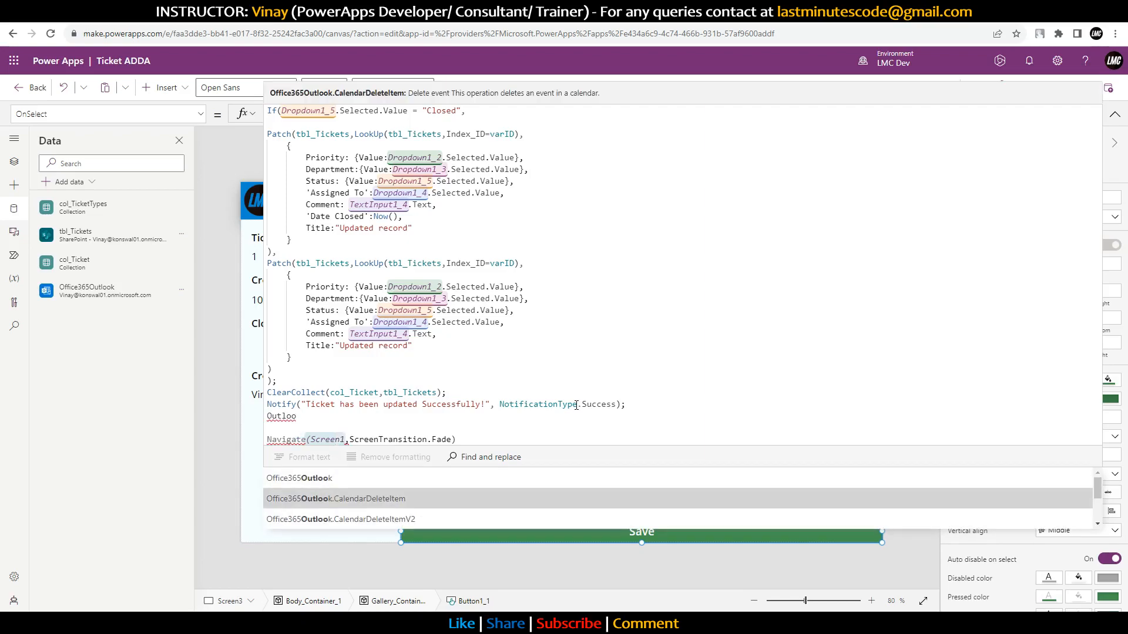
{"action": "key", "text": "Down"}
{"action": "key", "text": "Down"}
{"action": "key", "text": "Down"}
{"action": "key", "text": "Down"}
{"action": "key", "text": "Down"}
{"action": "key", "text": "Down"}
{"action": "key", "text": "Down"}
{"action": "key", "text": "Down"}
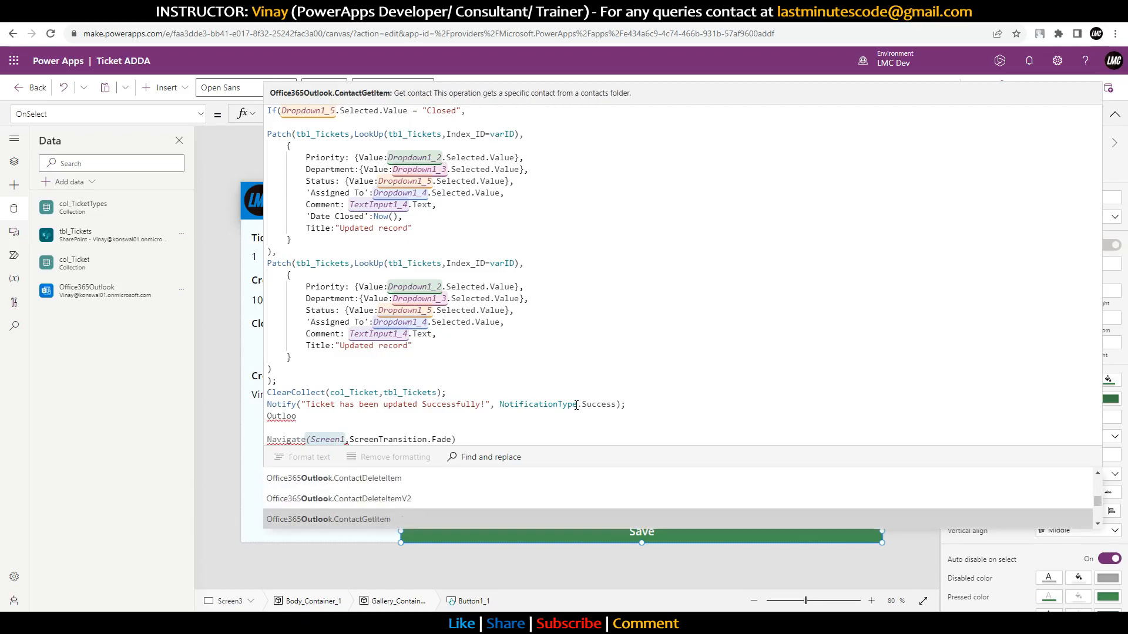
{"action": "key", "text": "Down"}
{"action": "key", "text": "Down"}
{"action": "key", "text": "Down"}
{"action": "key", "text": "Down"}
{"action": "key", "text": "Down"}
{"action": "key", "text": "Down"}
{"action": "key", "text": "Down"}
{"action": "key", "text": "Down"}
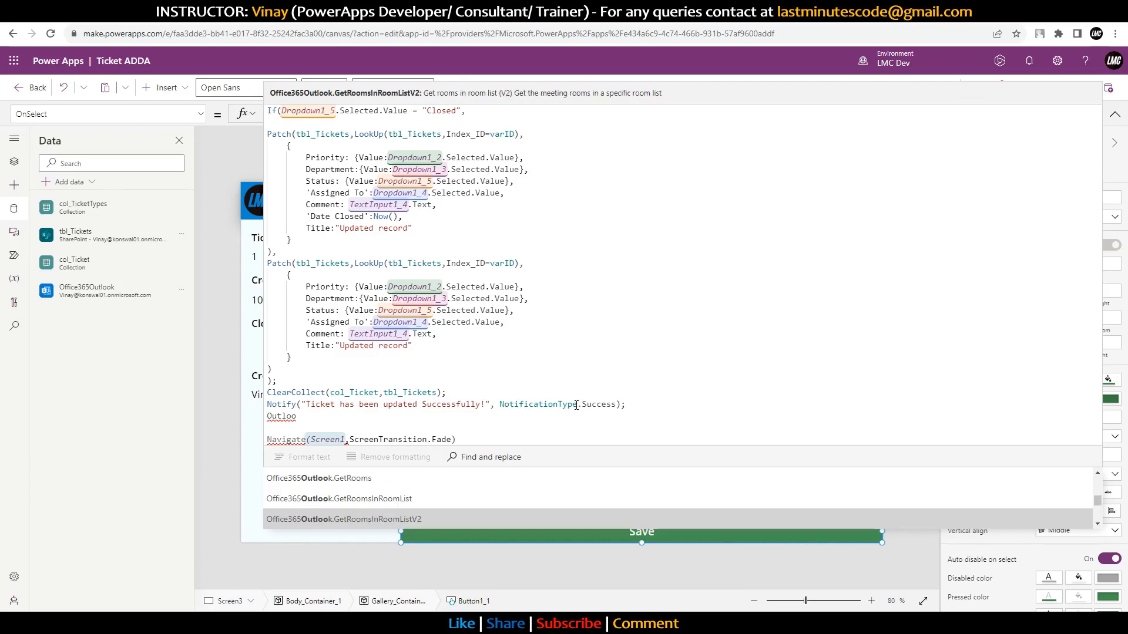
{"action": "key", "text": "Up"}
{"action": "key", "text": "Up"}
{"action": "key", "text": "Up"}
{"action": "key", "text": "Up"}
{"action": "key", "text": "Up"}
{"action": "key", "text": "Up"}
{"action": "key", "text": "Up"}
{"action": "key", "text": "Up"}
{"action": "key", "text": "Up"}
{"action": "key", "text": "Up"}
{"action": "key", "text": "Up"}
{"action": "key", "text": "Up"}
{"action": "key", "text": "Up"}
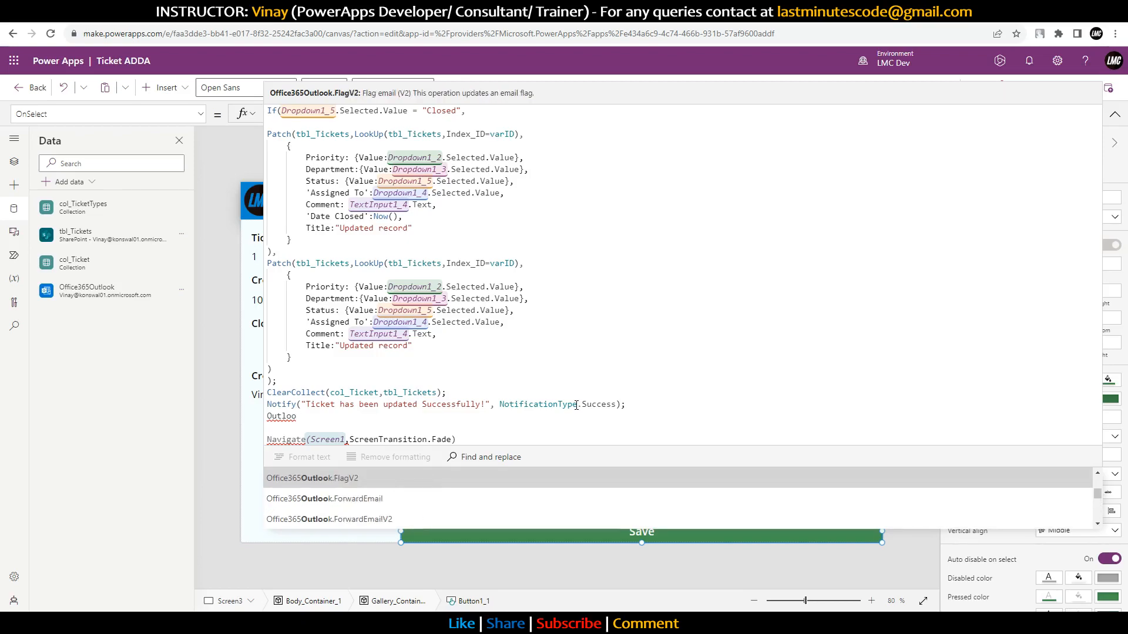
{"action": "key", "text": "Up"}
{"action": "key", "text": "Up"}
{"action": "key", "text": "Up"}
{"action": "key", "text": "Up"}
{"action": "key", "text": "Up"}
{"action": "key", "text": "Up"}
{"action": "key", "text": "Up"}
{"action": "key", "text": "Up"}
{"action": "key", "text": "Up"}
{"action": "key", "text": "Up"}
{"action": "key", "text": "Tab"}
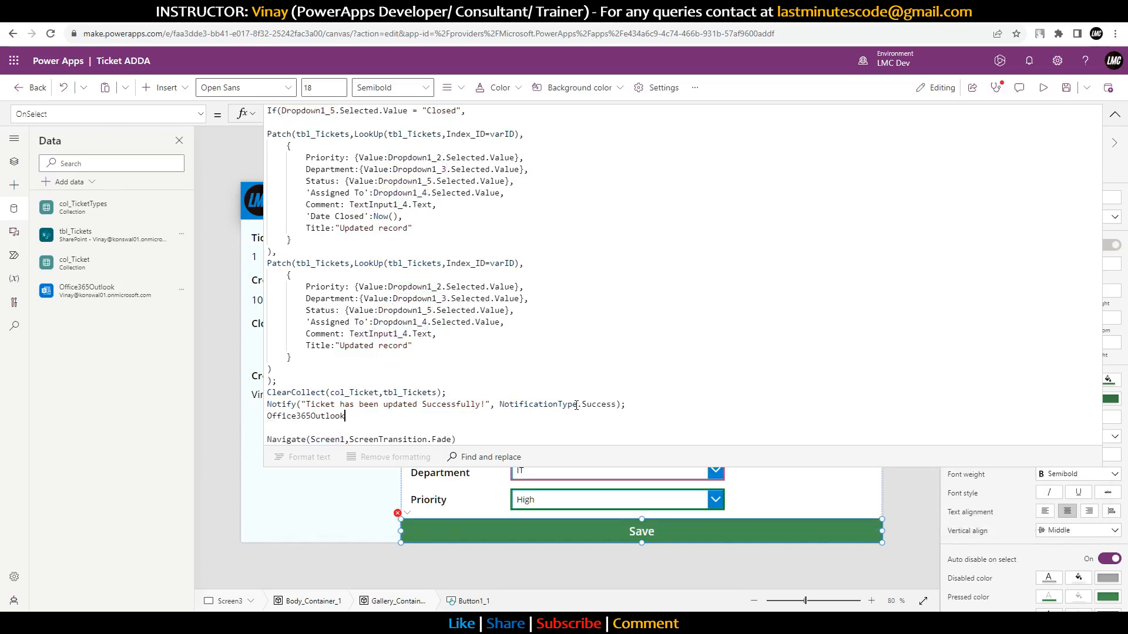
Step: Complete Office365Outlook.SendEmailV2(, then delete that unfinished line, leaving it empty above Navigate
{"action": "type", "text": ".Se"}
{"action": "key", "text": "Down"}
{"action": "key", "text": "Down"}
{"action": "key", "text": "Up"}
{"action": "key", "text": "Tab"}
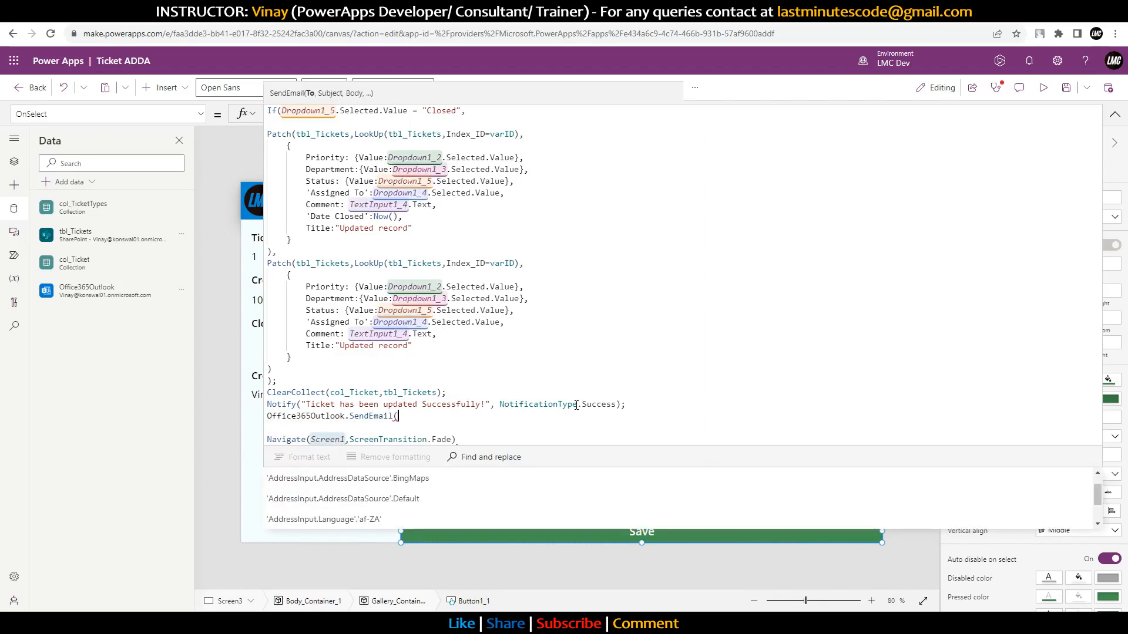
{"action": "key", "text": "BackSpace"}
{"action": "type", "text": "V2"}
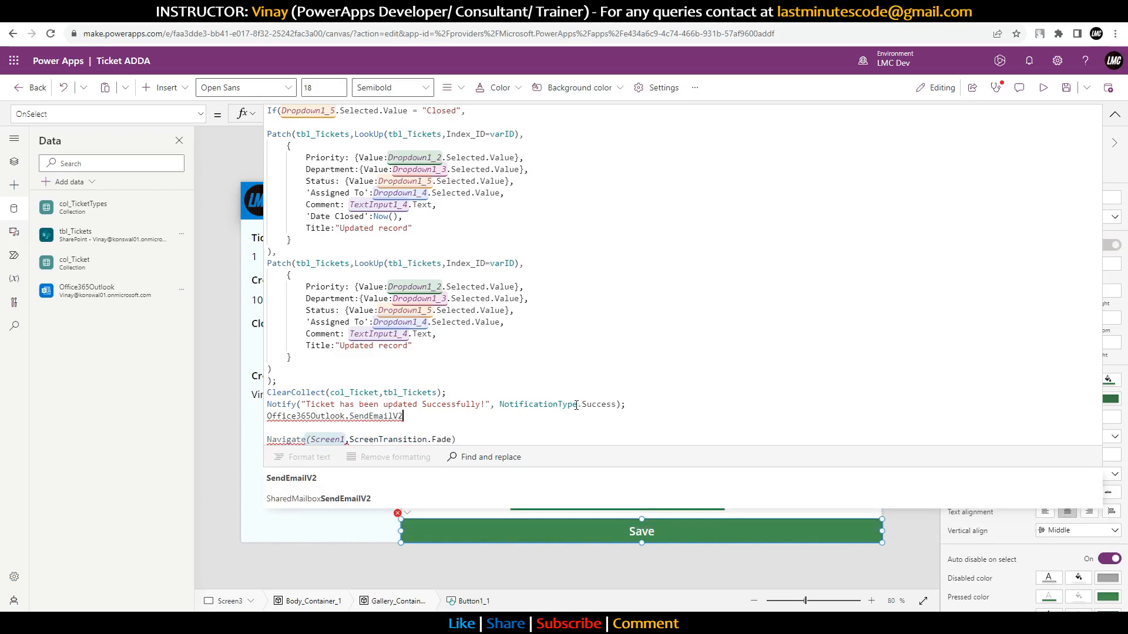
{"action": "type", "text": "("}
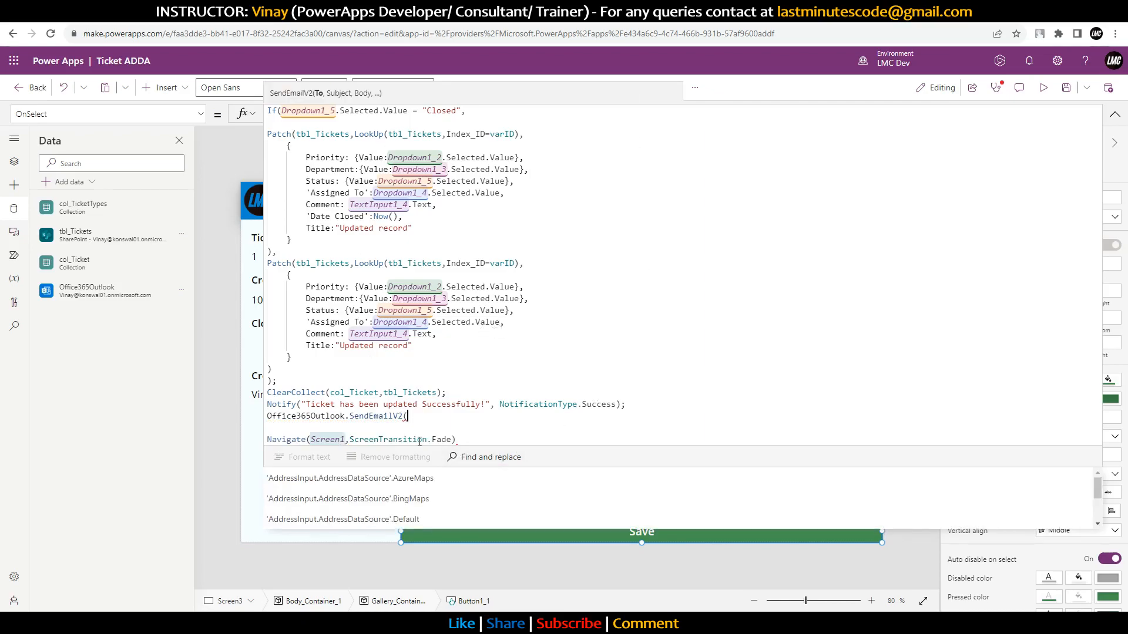
{"action": "left_click_drag", "start_coordinate": [424, 420], "coordinate": [264, 417]}
{"action": "key", "text": "ctrl+c"}
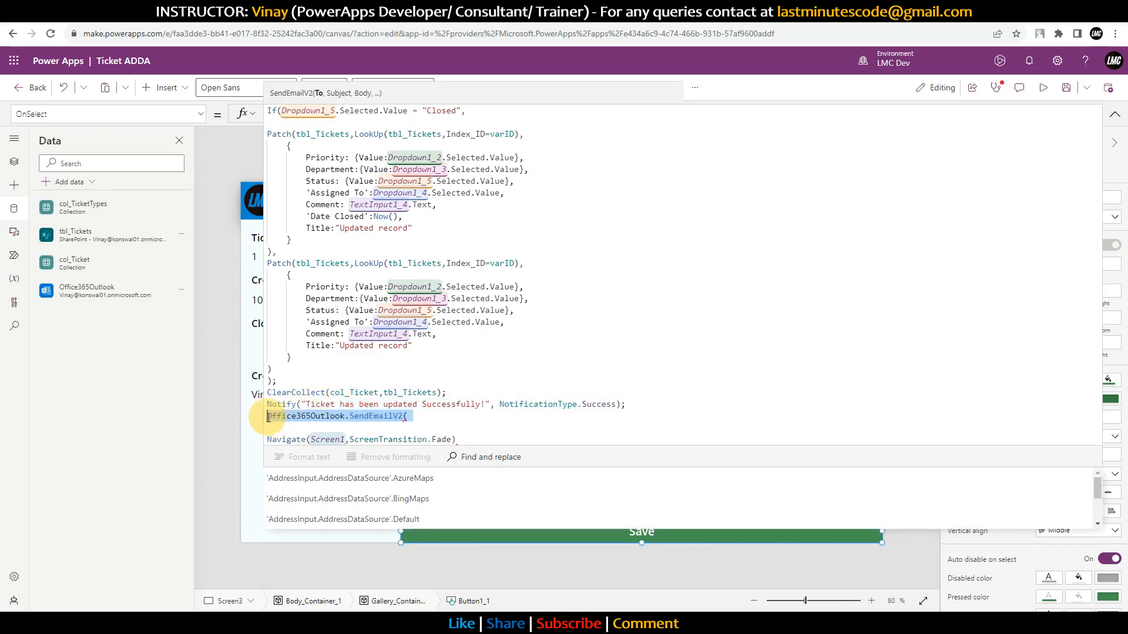
{"action": "key", "text": "BackSpace"}
{"action": "left_click", "coordinate": [465, 430]}
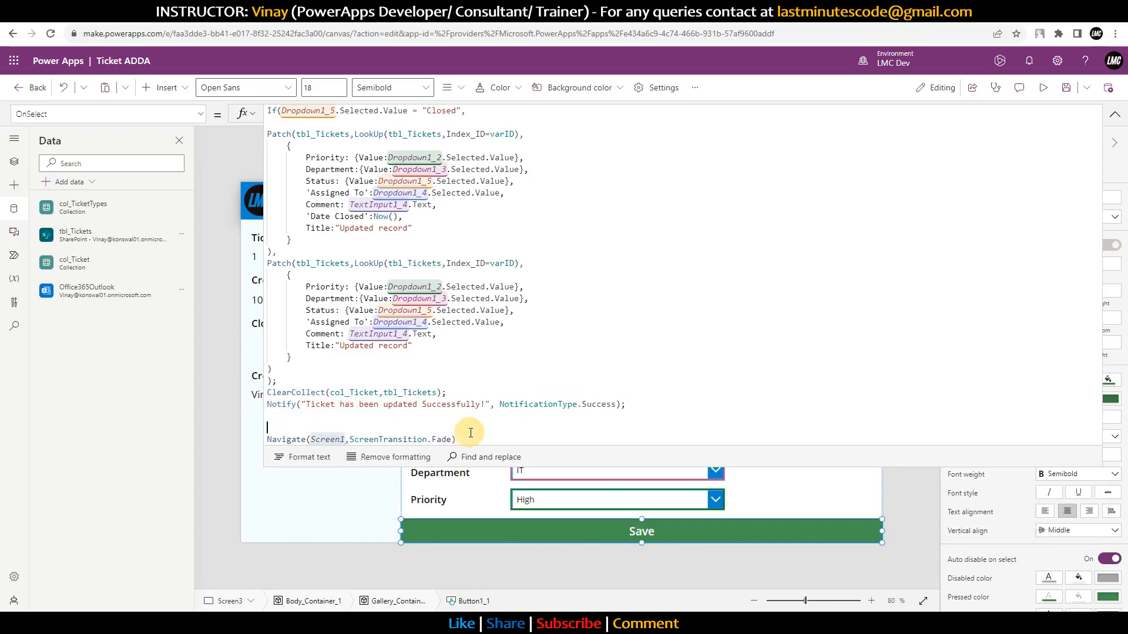
Step: End Navigate with a semicolon and add SendEmailV2 with the recipient Gmail address and subject 'Tick has been'
{"action": "key", "text": "BackSpace"}
{"action": "key", "text": "BackSpace"}
{"action": "left_click", "coordinate": [470, 423]}
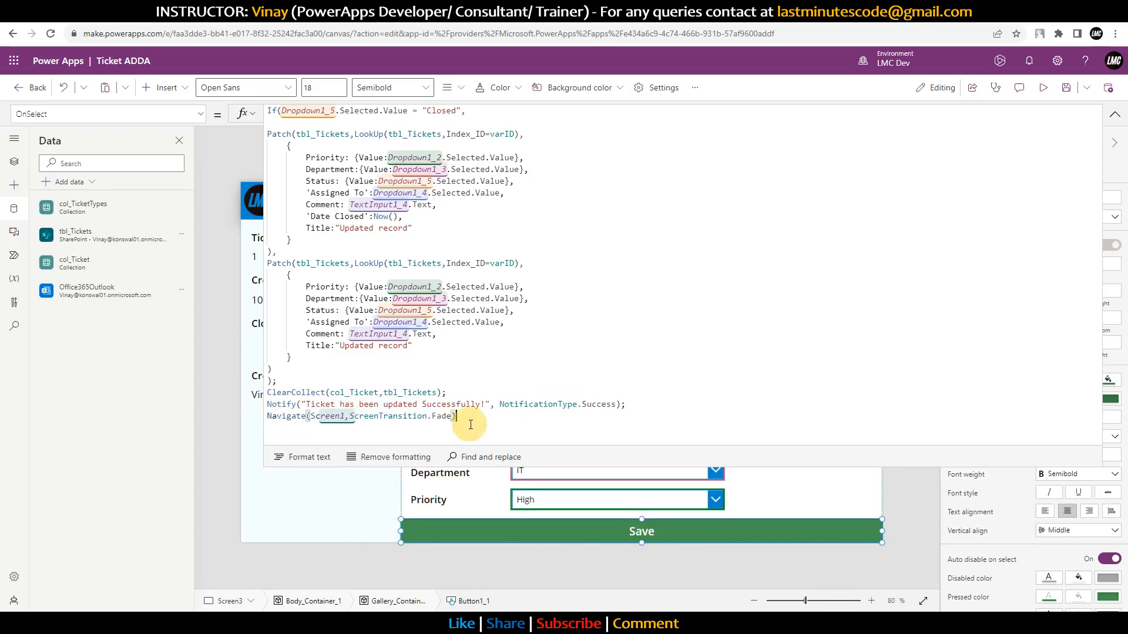
{"action": "type", "text": ";"}
{"action": "key", "text": "Return"}
{"action": "key", "text": "ctrl+v"}
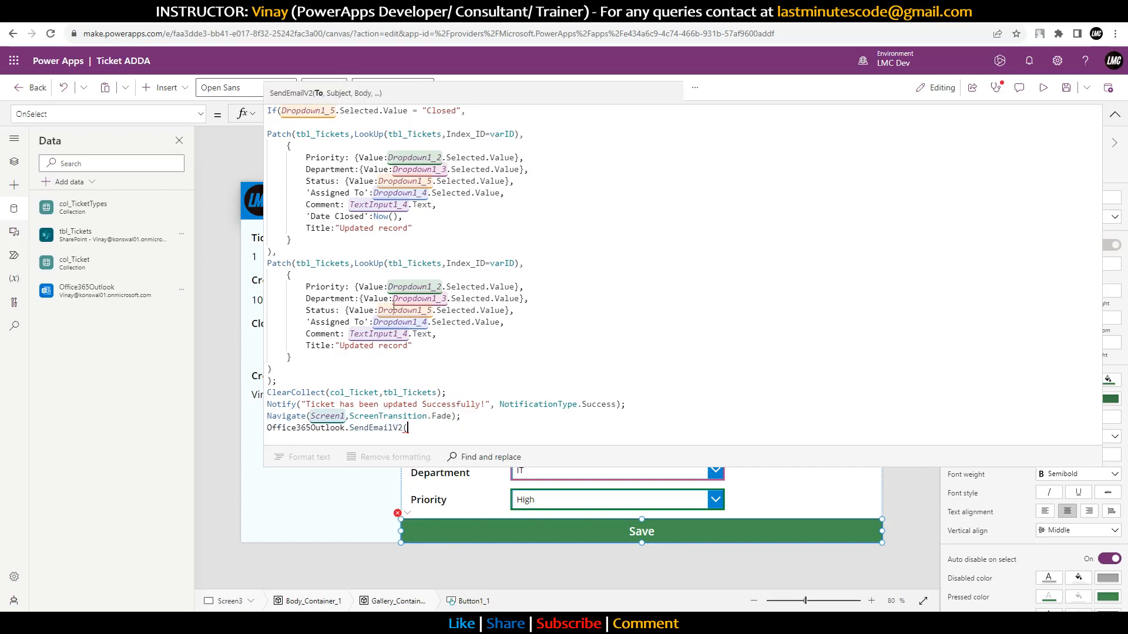
{"action": "left_click_drag", "start_coordinate": [537, 468], "coordinate": [562, 132]}
{"action": "scroll", "coordinate": [561, 118], "scroll_direction": "down", "scroll_amount": 5}
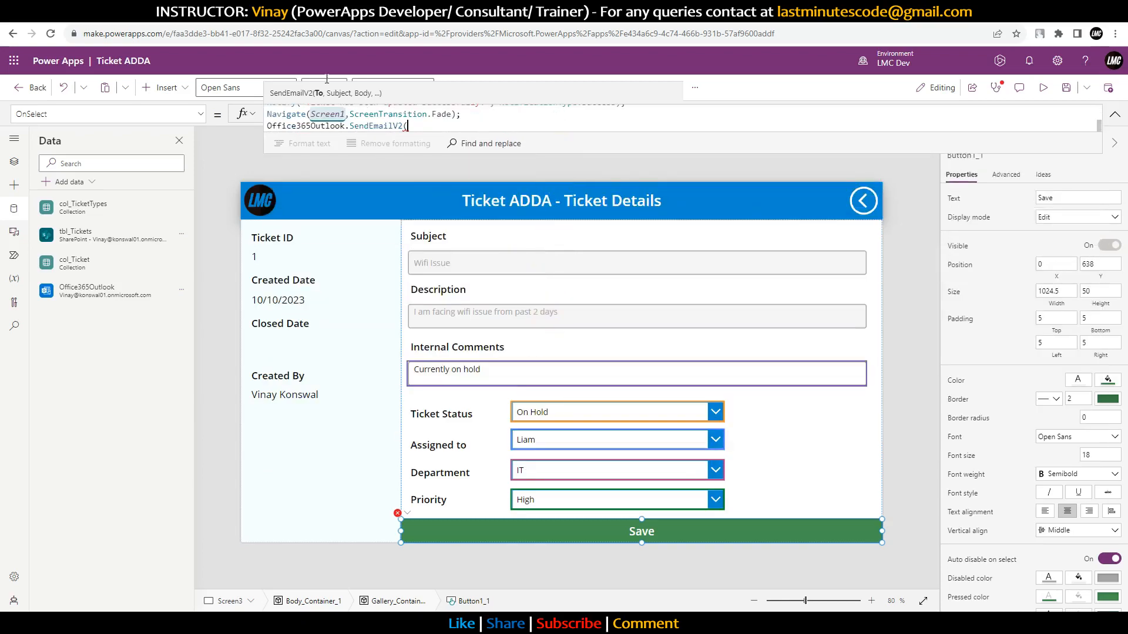
{"action": "left_click_drag", "start_coordinate": [564, 152], "coordinate": [479, 293]}
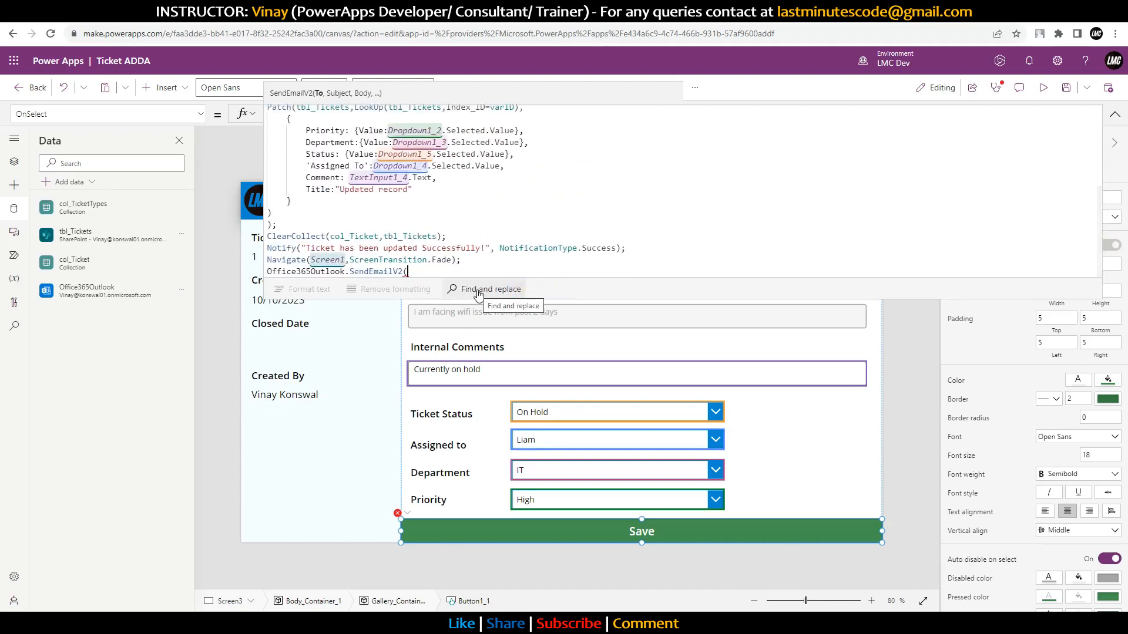
{"action": "type", "text": "\""}
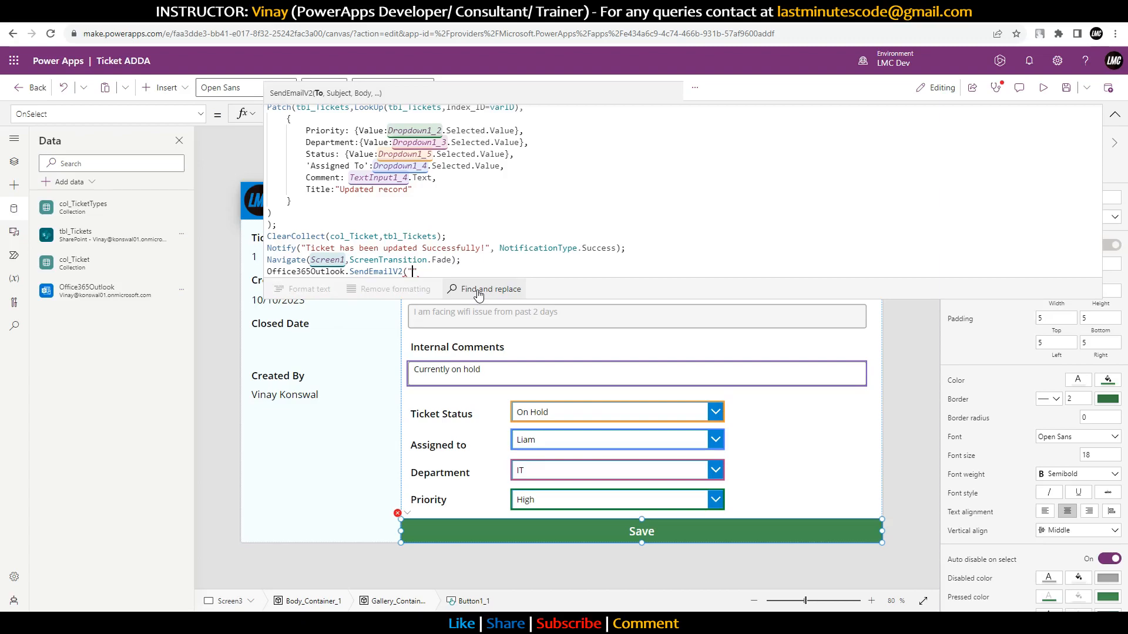
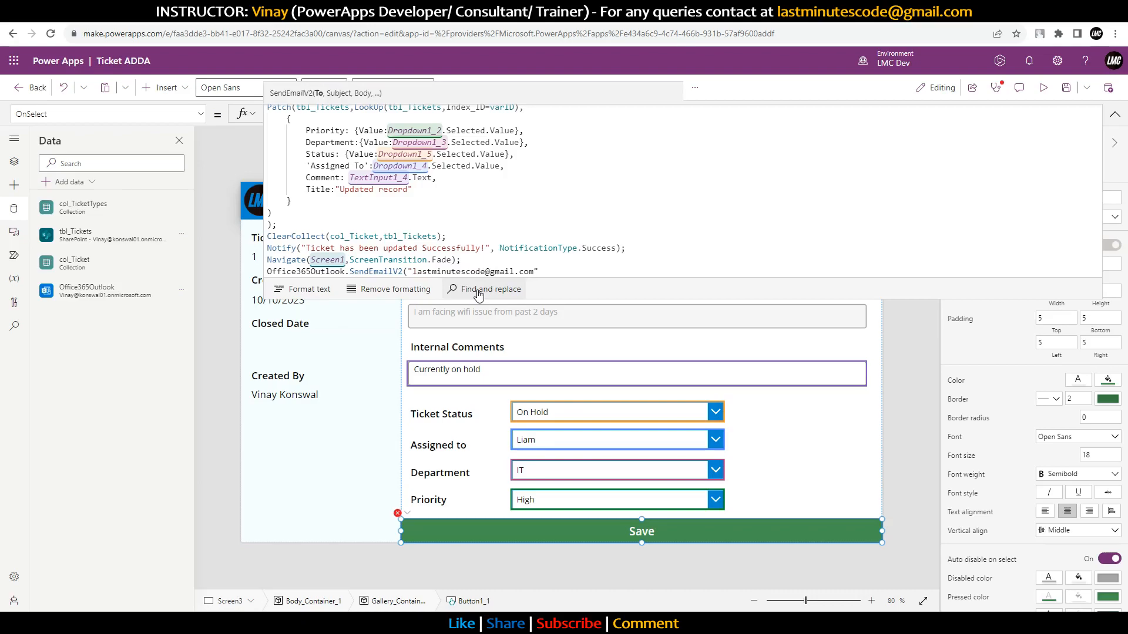
{"action": "type", "text": ",\""}
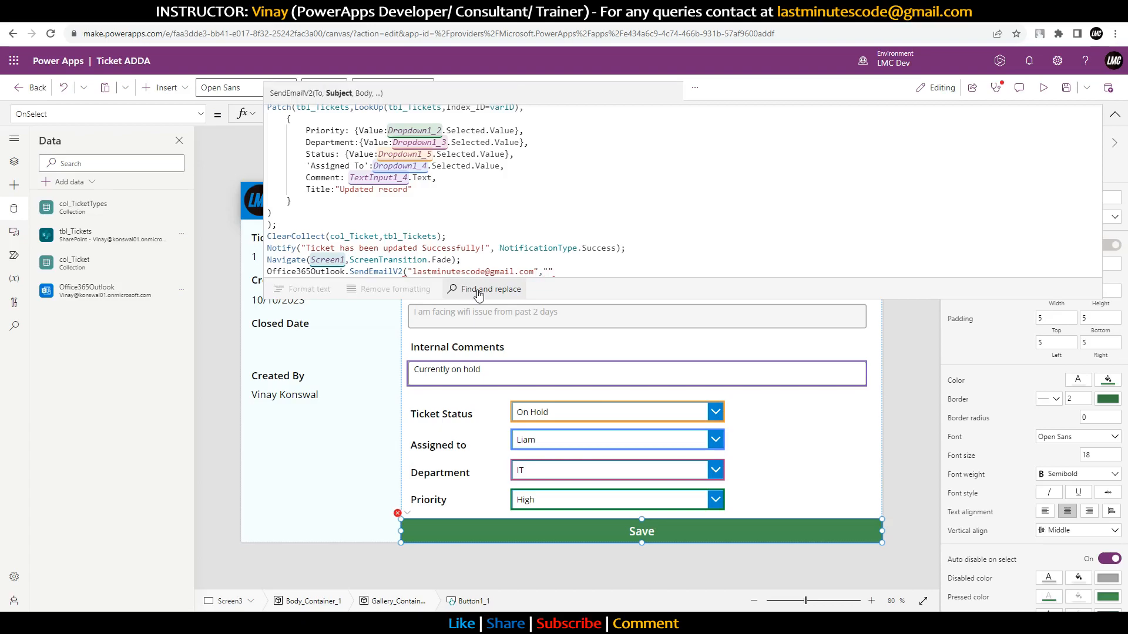
{"action": "type", "text": "Tick has"}
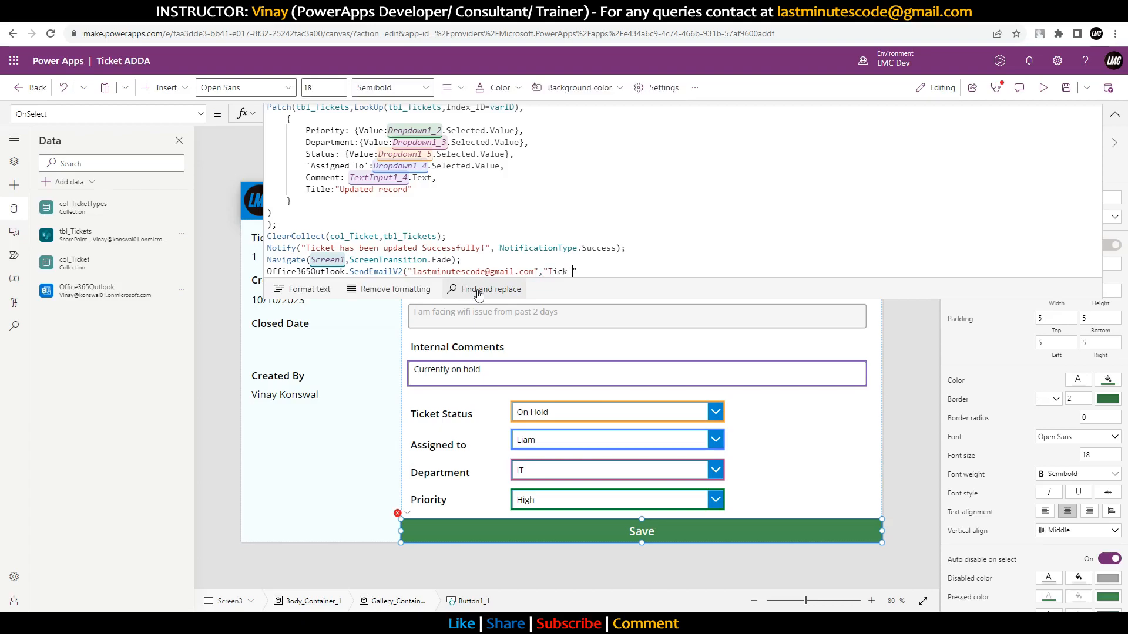
{"action": "type", "text": " been"}
Step: Correct the subject to 'Ticket has been Uplated', removing the unfinished 'please' phrase
{"action": "key", "text": "Left"}
{"action": "key", "text": "Left"}
{"action": "key", "text": "Left"}
{"action": "key", "text": "Left"}
{"action": "key", "text": "Left"}
{"action": "key", "text": "Left"}
{"action": "key", "text": "Left"}
{"action": "key", "text": "Left"}
{"action": "key", "text": "Left"}
{"action": "type", "text": "et"}
{"action": "key", "text": "Right"}
{"action": "key", "text": "Right"}
{"action": "key", "text": "Right"}
{"action": "key", "text": "Right"}
{"action": "key", "text": "Right"}
{"action": "key", "text": "Right"}
{"action": "key", "text": "Right"}
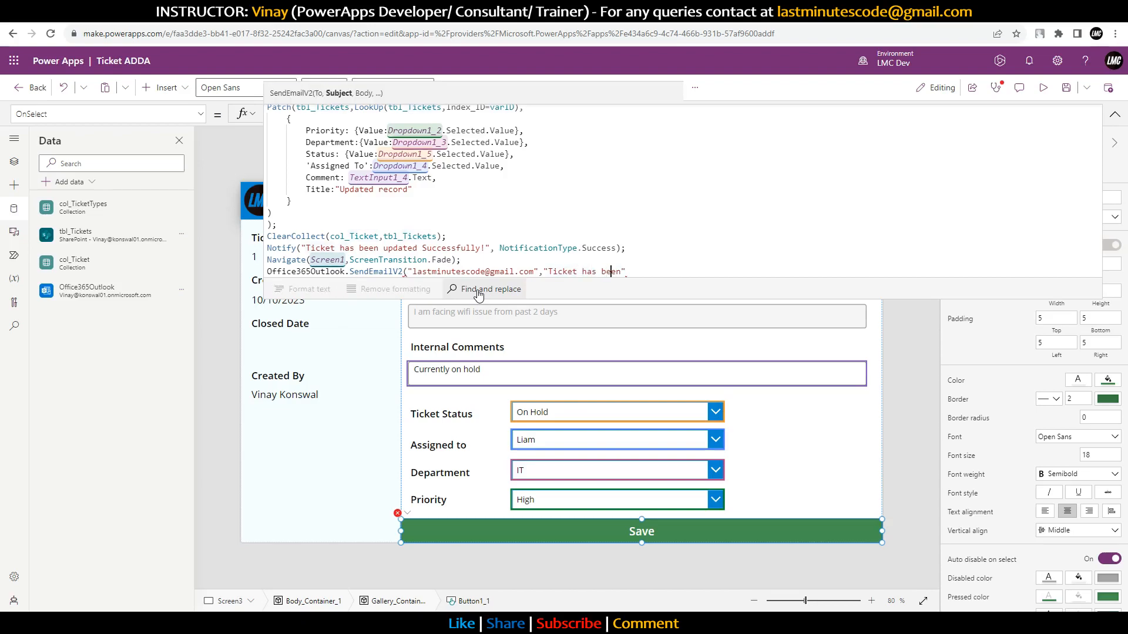
{"action": "key", "text": "Right"}
{"action": "key", "text": "Right"}
{"action": "type", "text": "Upl"}
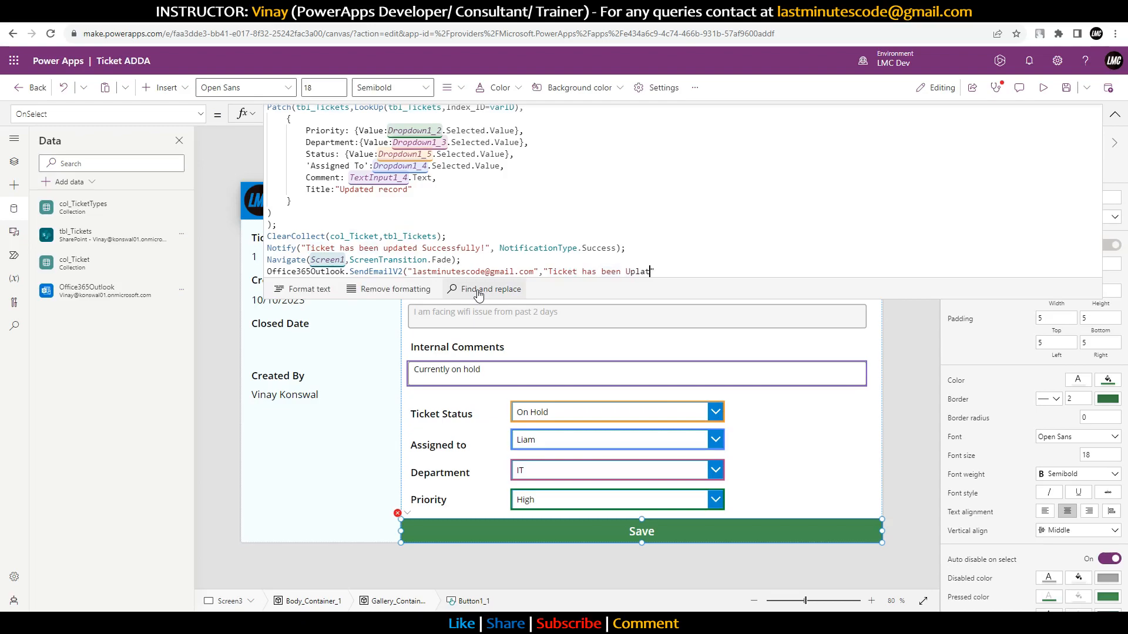
{"action": "key", "text": "BackSpace"}
{"action": "type", "text": ", pleas"}
{"action": "key", "text": "BackSpace"}
{"action": "key", "text": "BackSpace"}
{"action": "key", "text": "BackSpace"}
{"action": "key", "text": "BackSpace"}
{"action": "key", "text": "BackSpace"}
{"action": "key", "text": "BackSpace"}
Step: Remove the extra exclamation marks, append 'for' to the subject, and go after its closing quote
{"action": "type", "text": "!!!"}
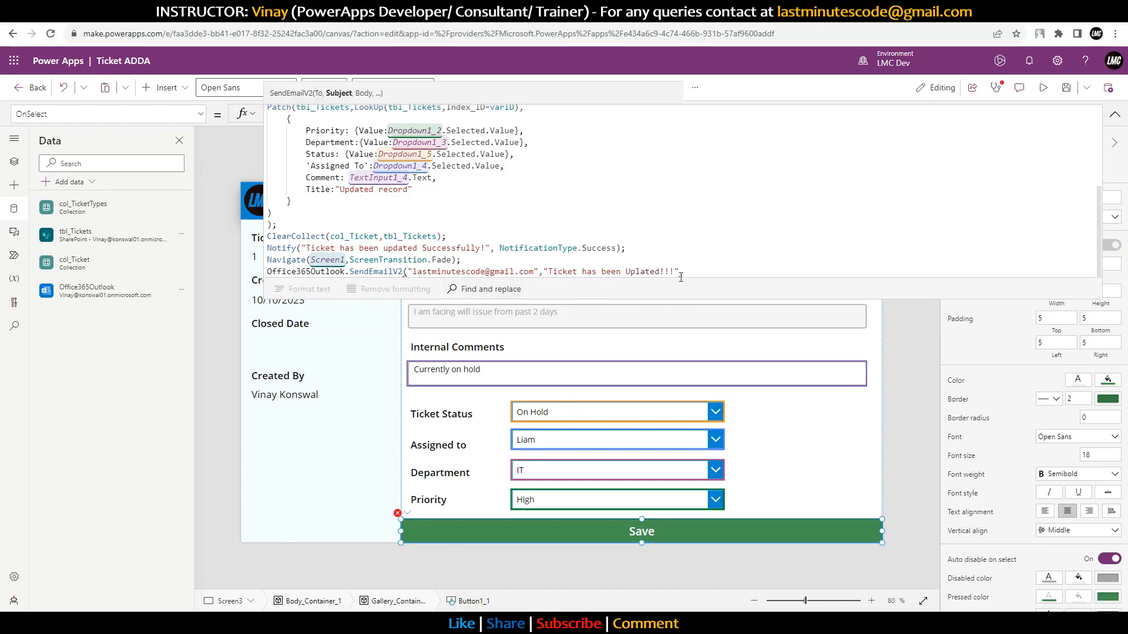
{"action": "left_click_drag", "start_coordinate": [671, 269], "coordinate": [661, 270]}
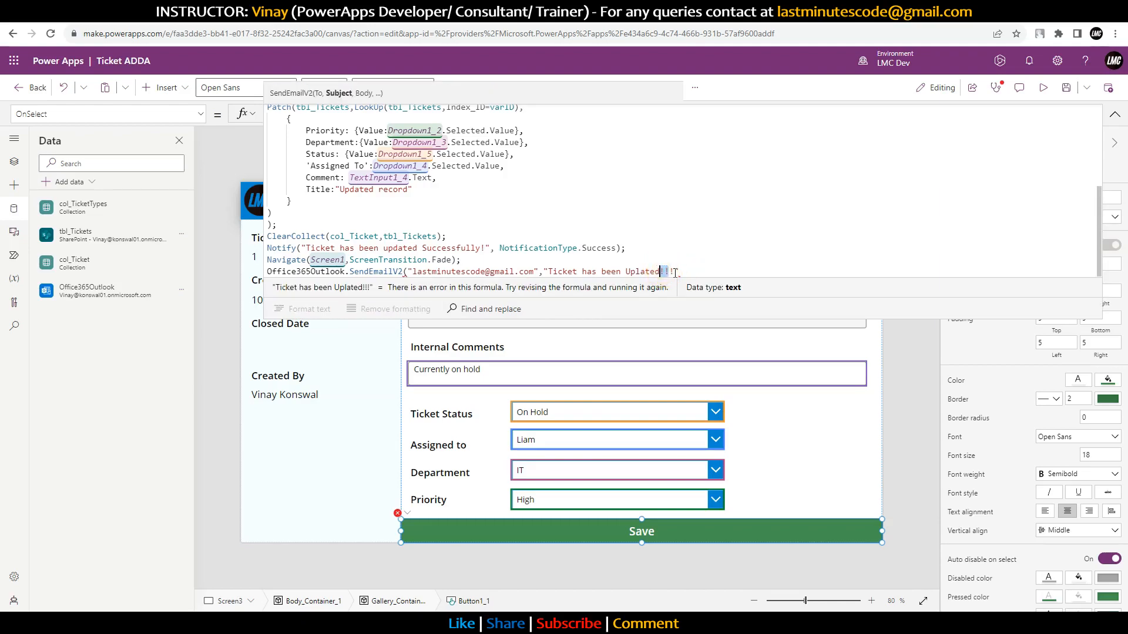
{"action": "key", "text": "BackSpace"}
{"action": "key", "text": "Delete"}
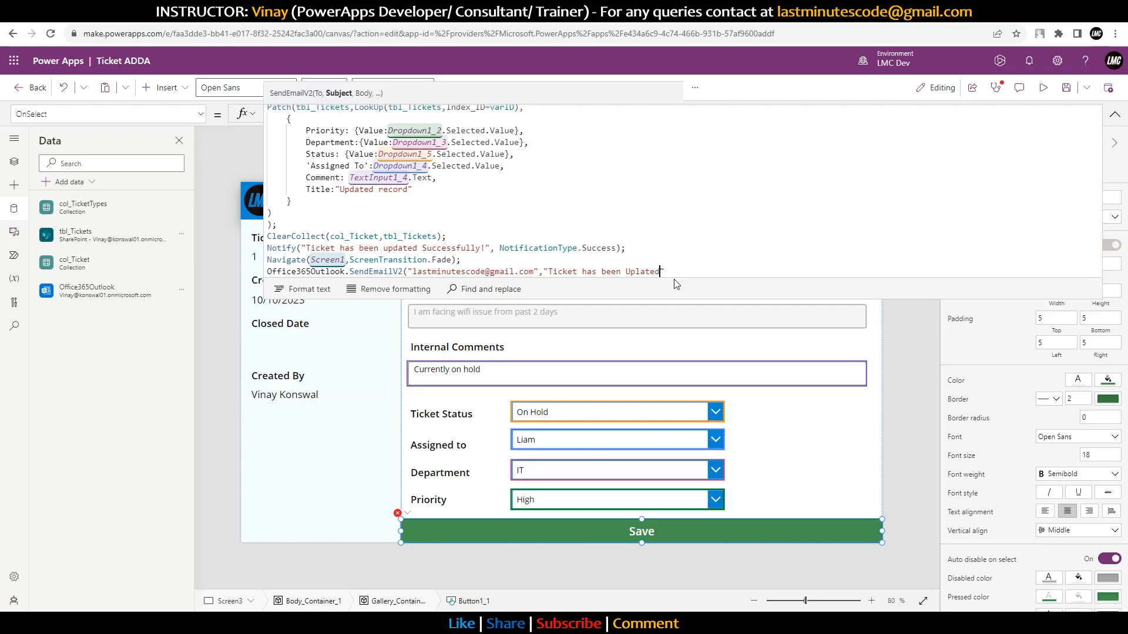
{"action": "type", "text": "for"}
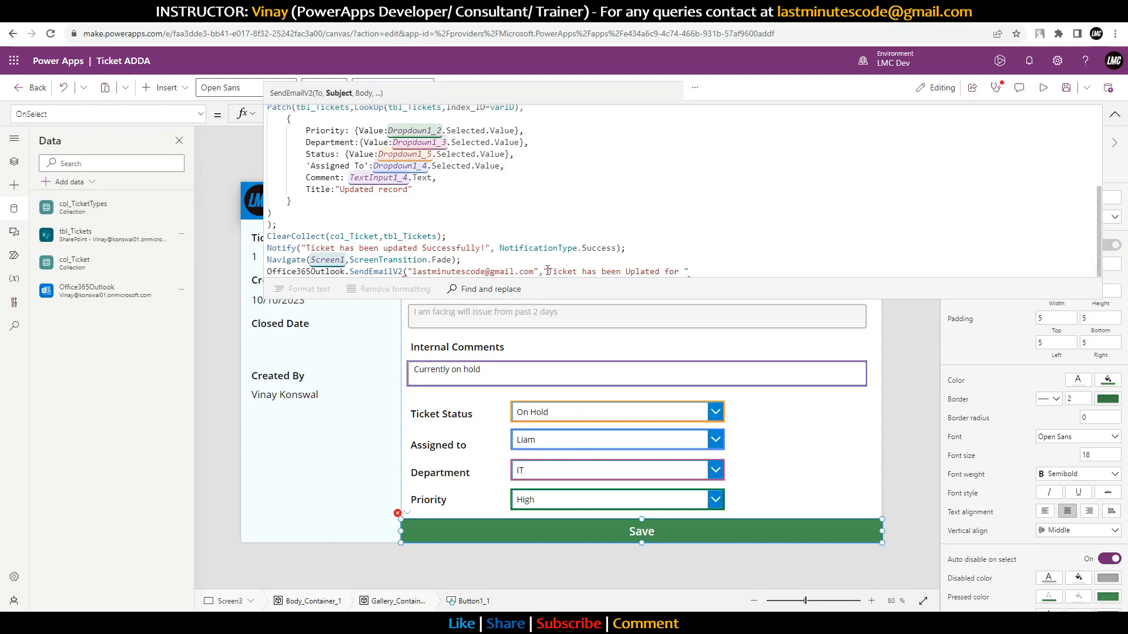
{"action": "mouse_move", "coordinate": [600, 299]}
{"action": "left_mouse_down"}
{"action": "mouse_move", "coordinate": [607, 194]}
{"action": "mouse_move", "coordinate": [605, 299]}
{"action": "left_mouse_up"}
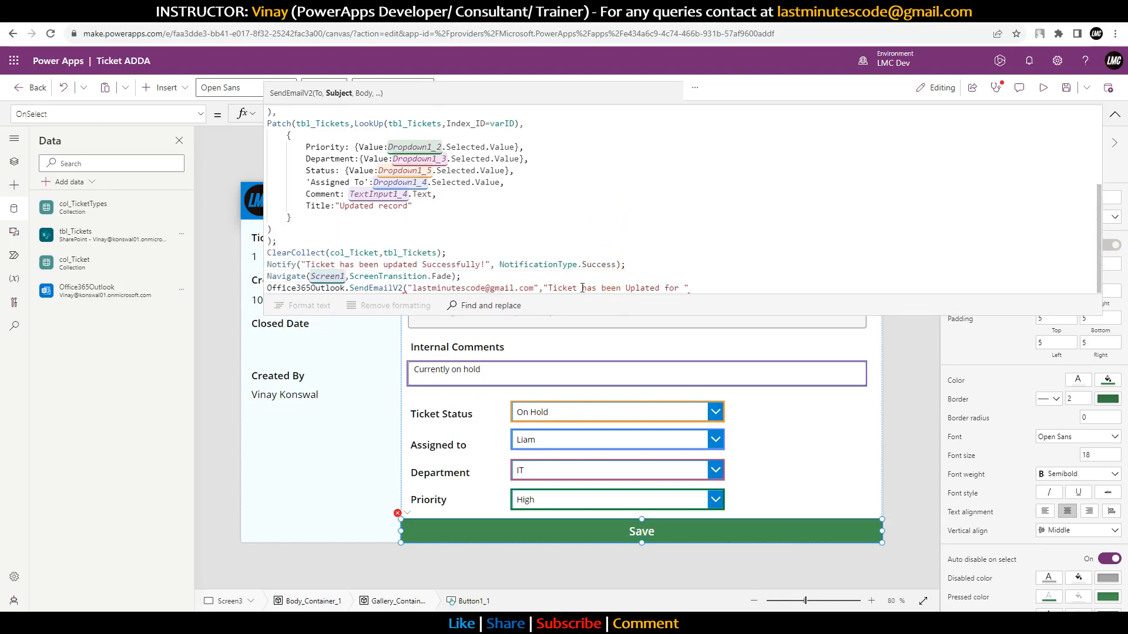
{"action": "left_click", "coordinate": [700, 289]}
Step: Look up the Created By label's control name, Label2_4, and return to the Save formula
{"action": "type", "text": "&"}
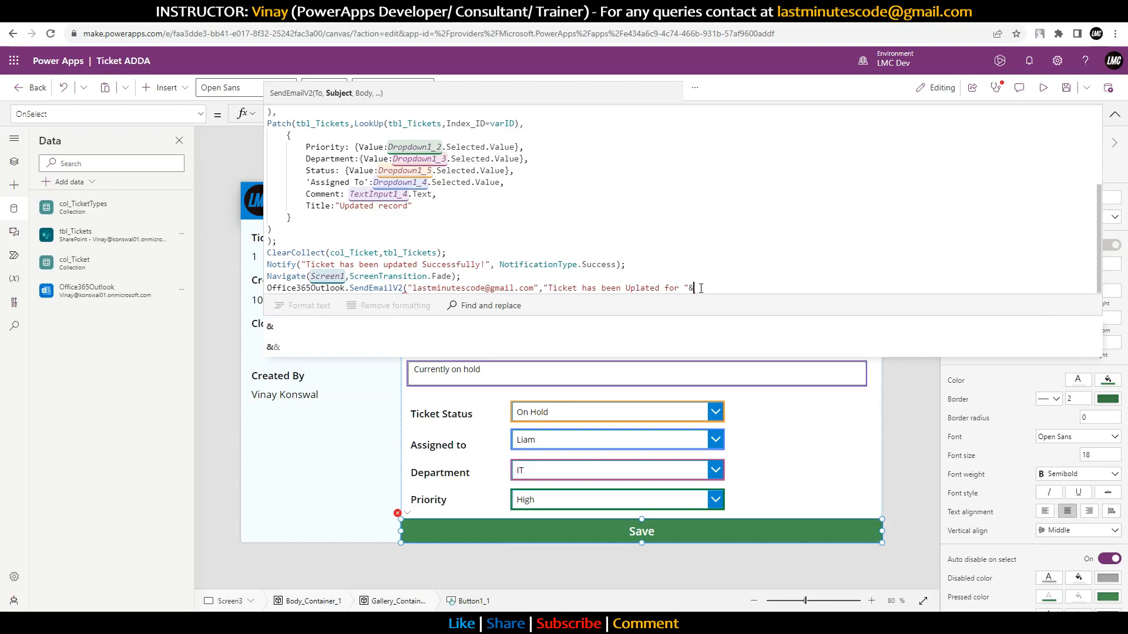
{"action": "left_click", "coordinate": [317, 391]}
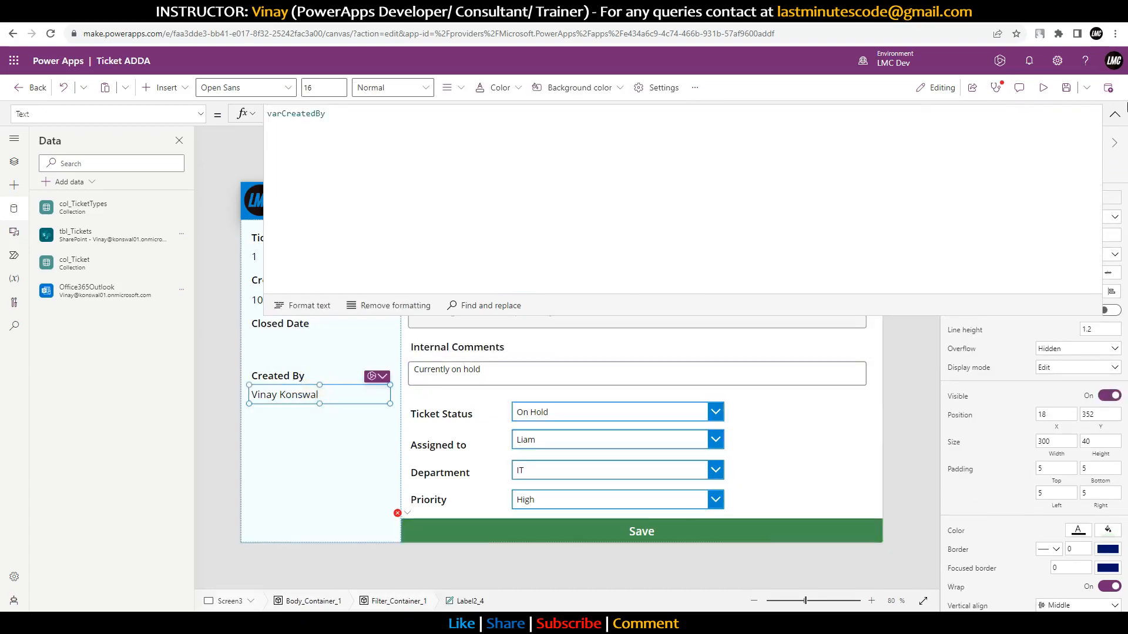
{"action": "left_click", "coordinate": [1115, 113]}
{"action": "left_click", "coordinate": [978, 156]}
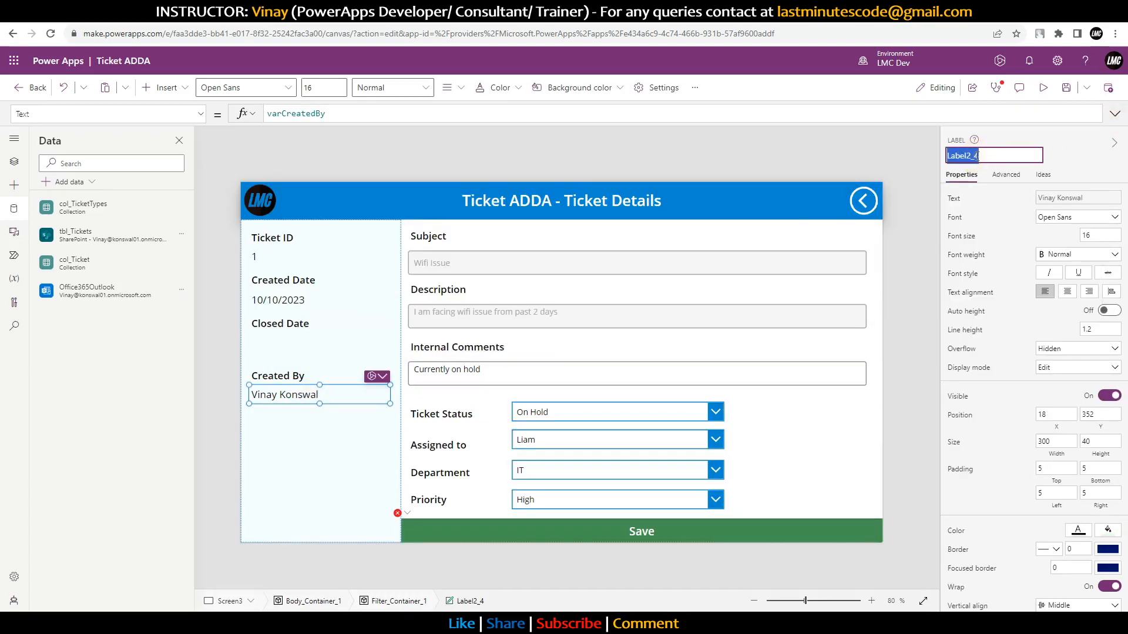
{"action": "left_click", "coordinate": [734, 531]}
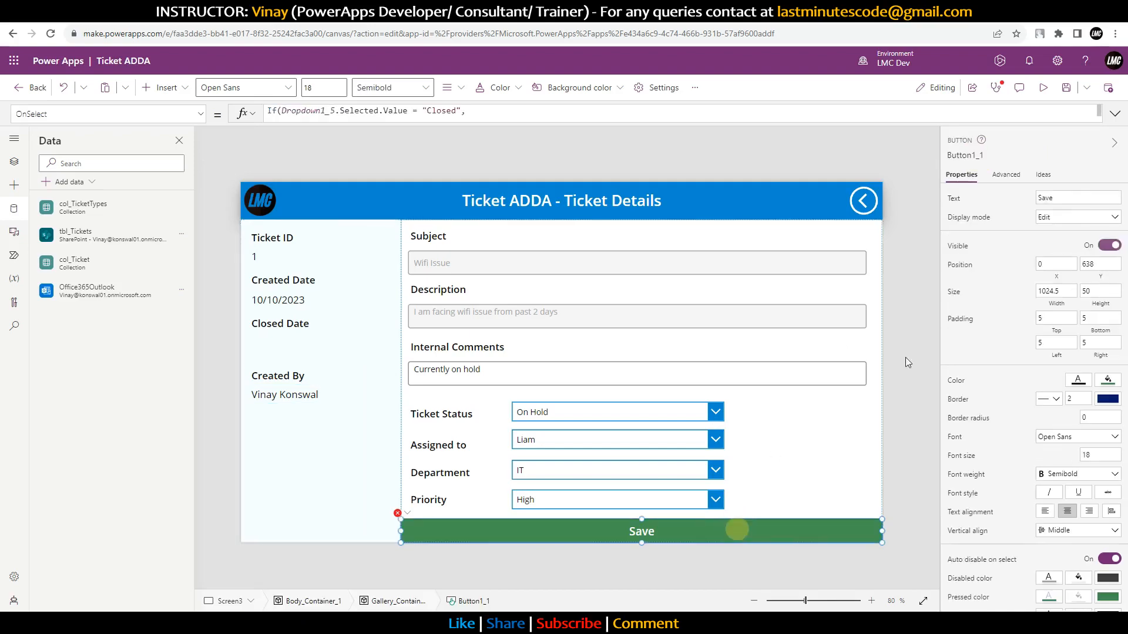
{"action": "left_click", "coordinate": [1115, 114]}
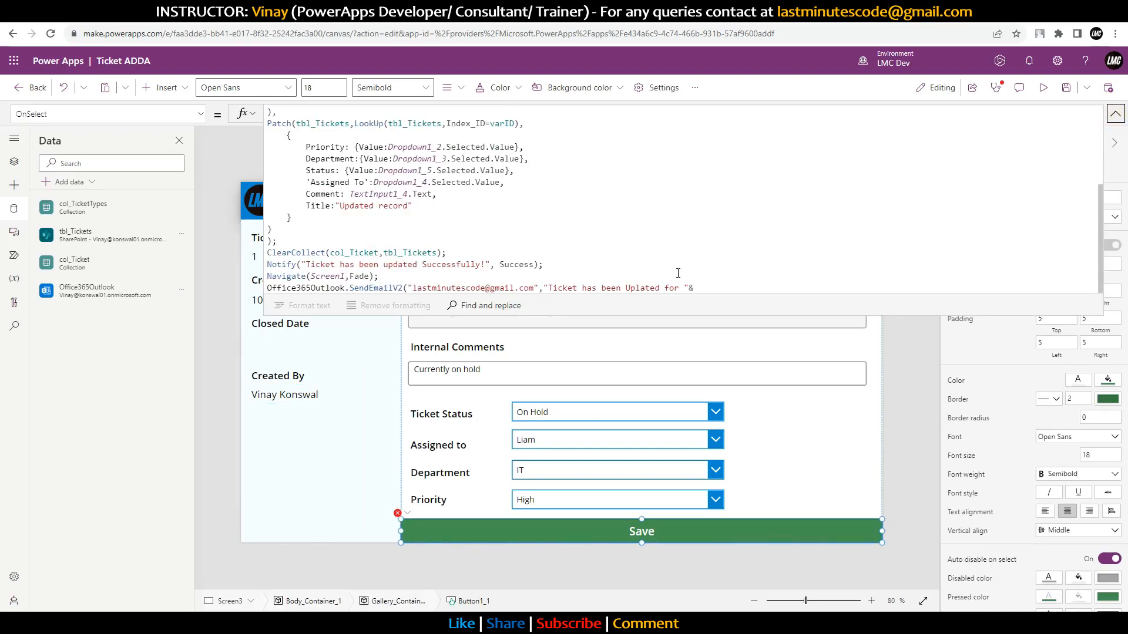
Step: Move Label2_4 & to the front of the subject and insert 's after the opening quote
{"action": "type", "text": "Label2_4"}
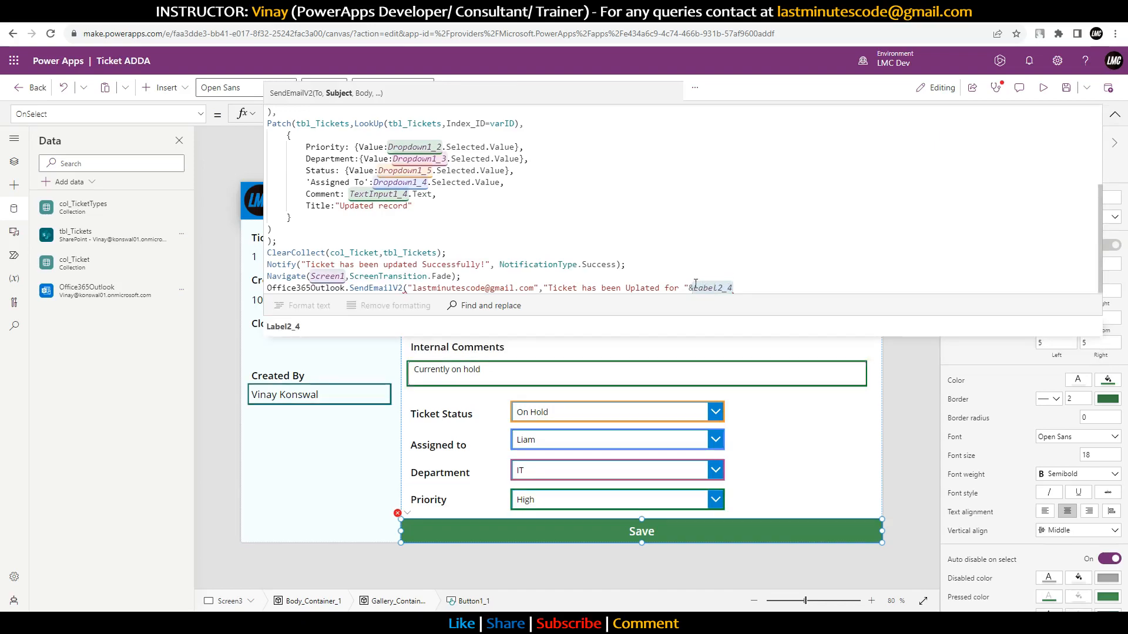
{"action": "left_click_drag", "start_coordinate": [734, 288], "coordinate": [694, 288]}
{"action": "key", "text": "ctrl+c"}
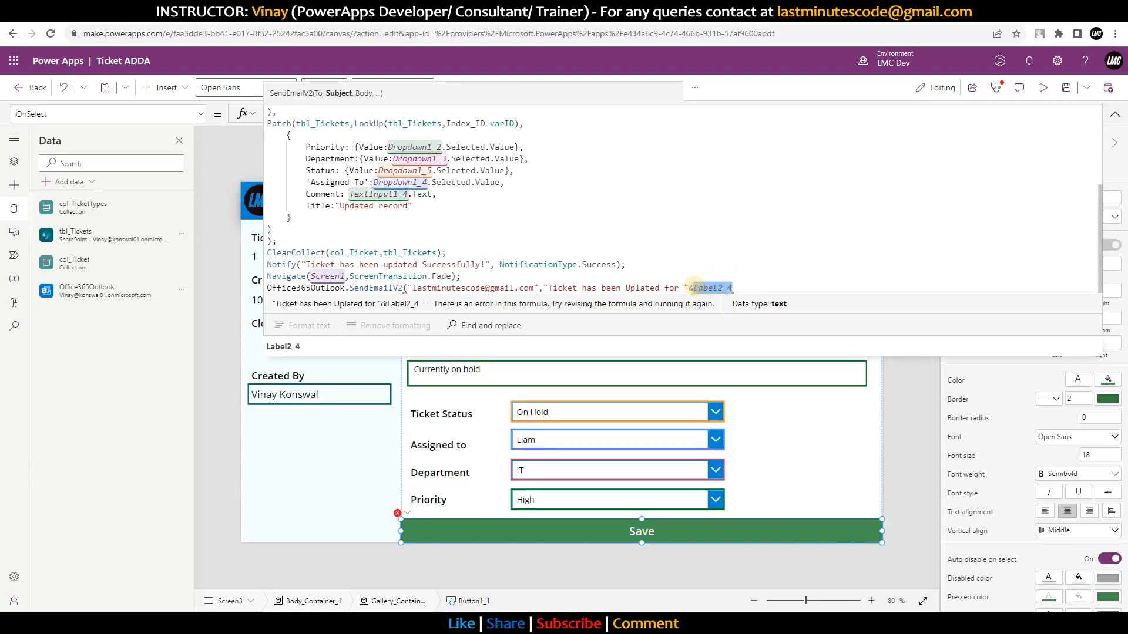
{"action": "key", "text": "BackSpace"}
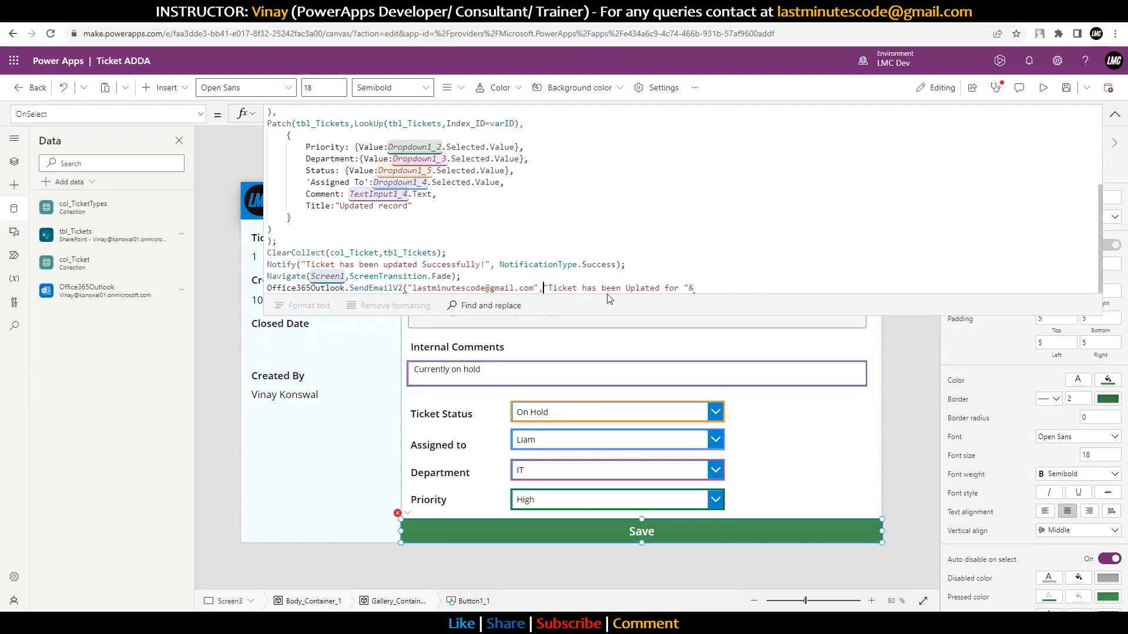
{"action": "key", "text": "ctrl+v"}
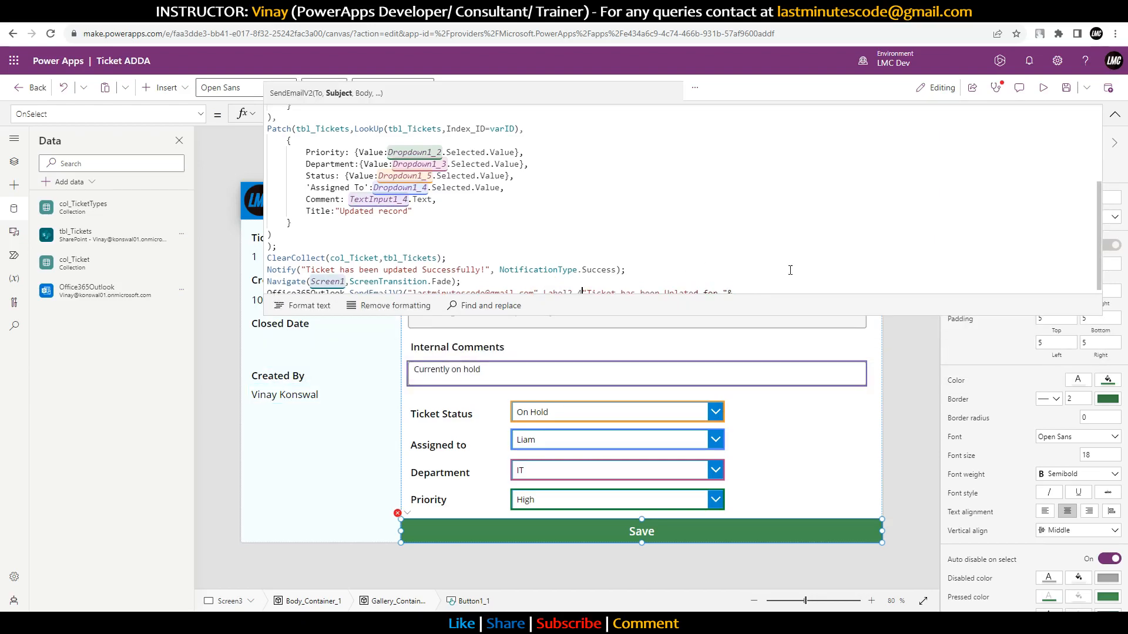
{"action": "type", "text": "&"}
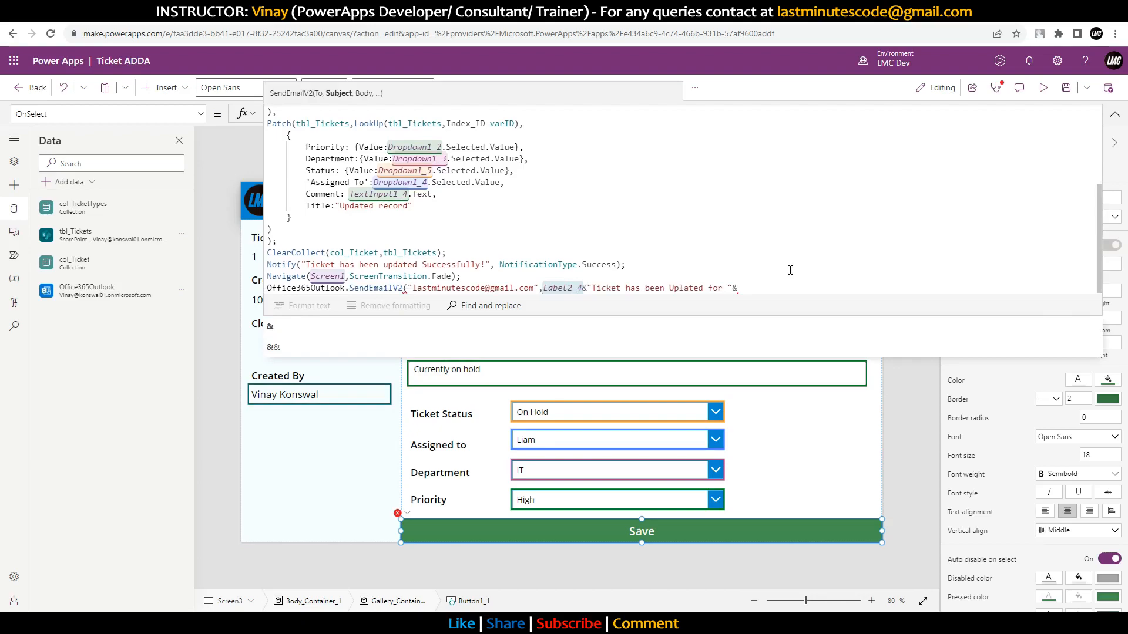
{"action": "key", "text": "Right"}
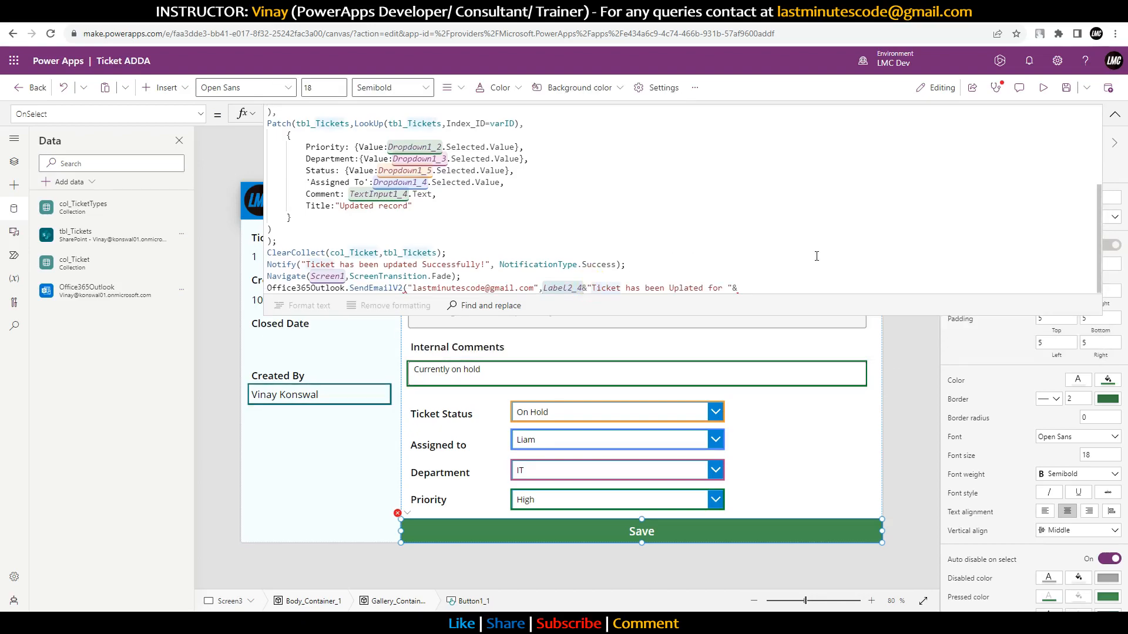
{"action": "type", "text": "'s"}
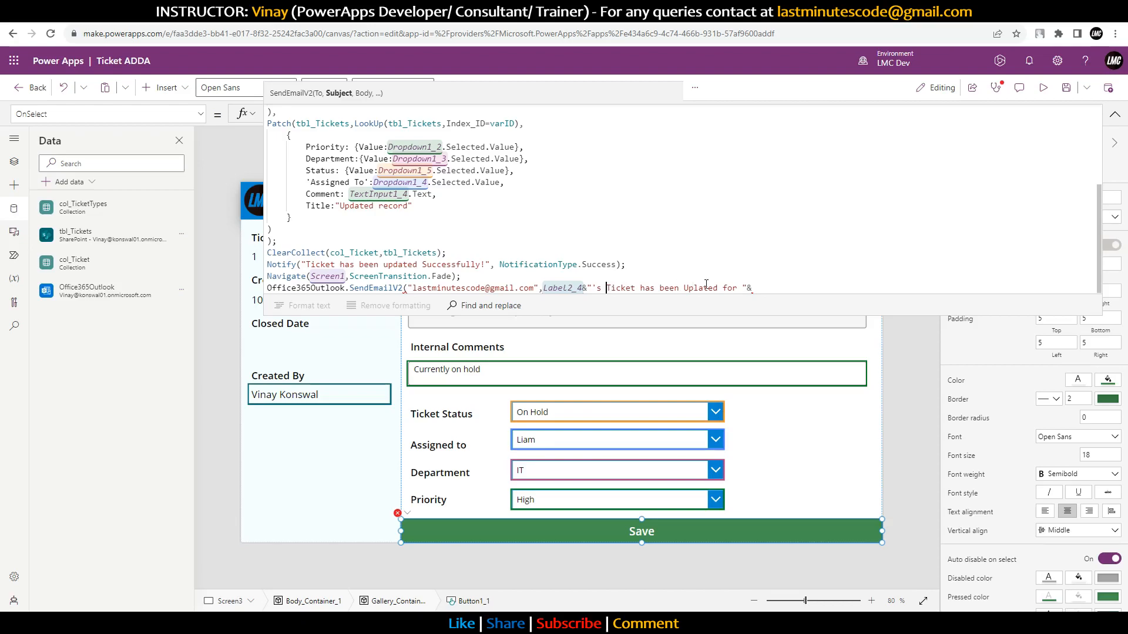
Step: Delete 'for' so the subject ends 'Uplated!', and replace the trailing & with a comma
{"action": "double_click", "coordinate": [728, 288]}
{"action": "key", "text": "Delete"}
{"action": "key", "text": "Delete"}
{"action": "key", "text": "BackSpace"}
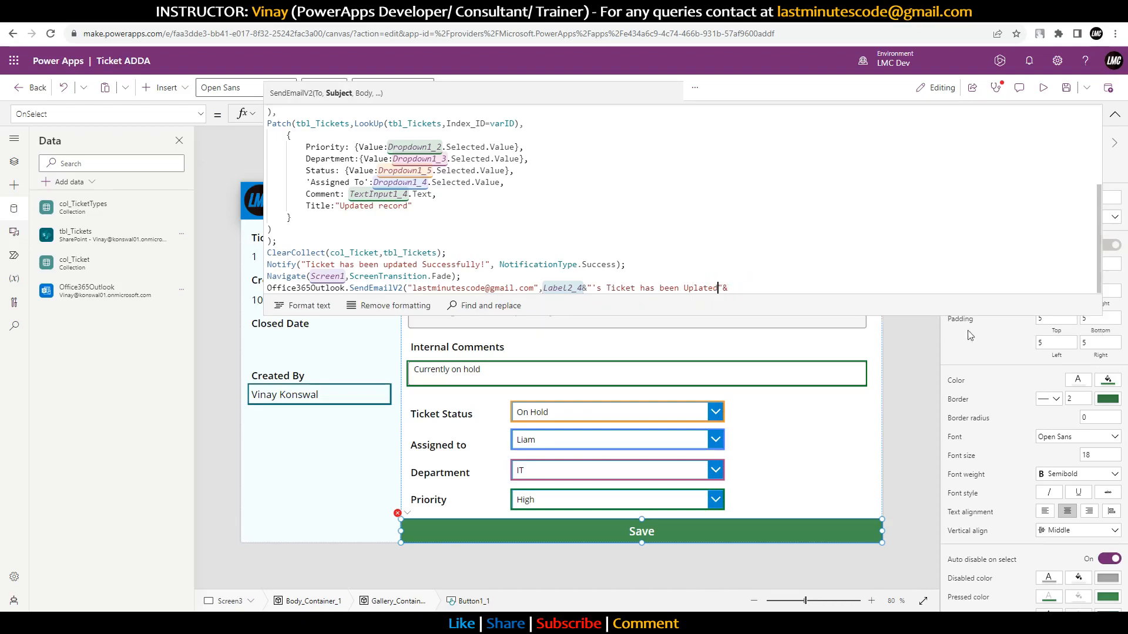
{"action": "type", "text": "!"}
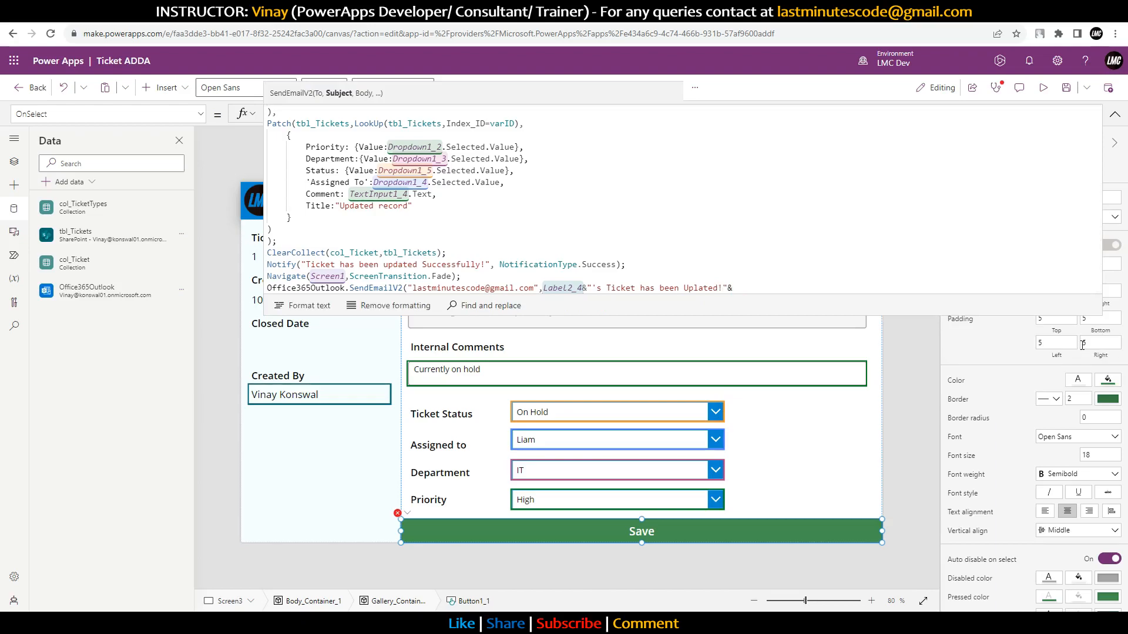
{"action": "left_click", "coordinate": [756, 285]}
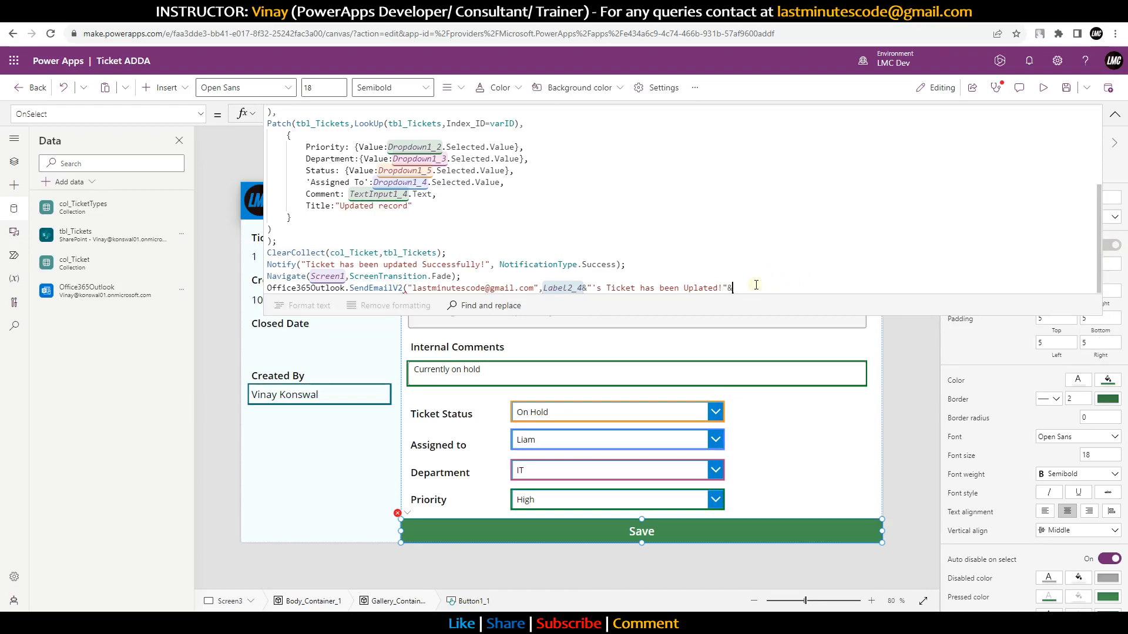
{"action": "key", "text": "BackSpace"}
{"action": "type", "text": ","}
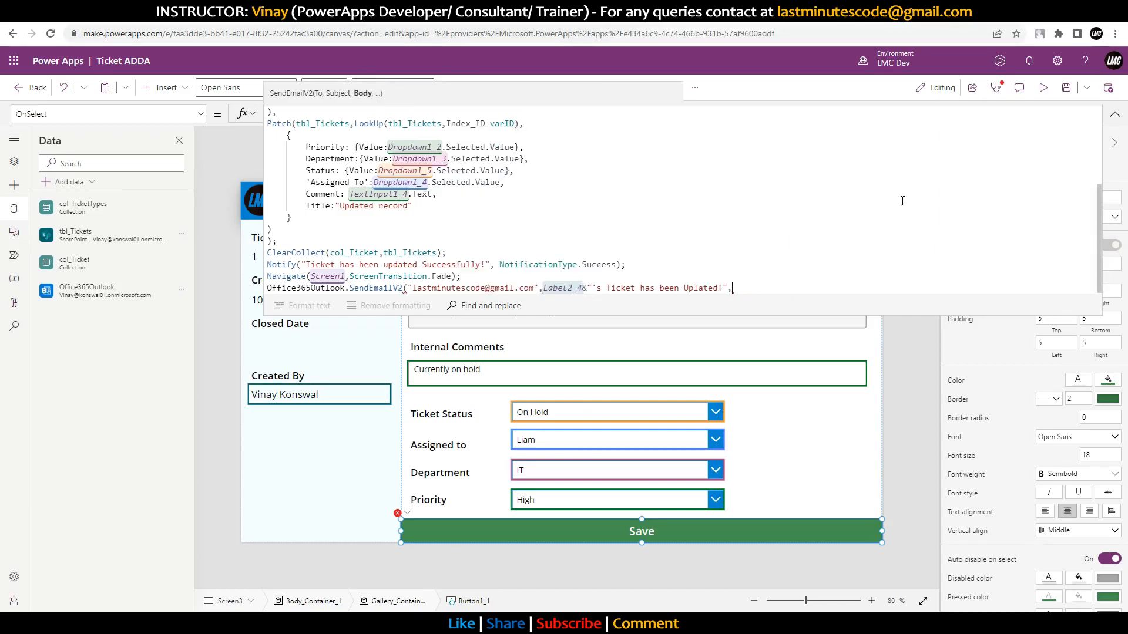
Step: Change the subject reference to Label2_4.Text and start the body with Label2_4.Text
{"action": "type", "text": "\"\""}
{"action": "key", "text": "Left"}
{"action": "key", "text": "BackSpace"}
{"action": "key", "text": "Delete"}
{"action": "type", "text": "Label2_4"}
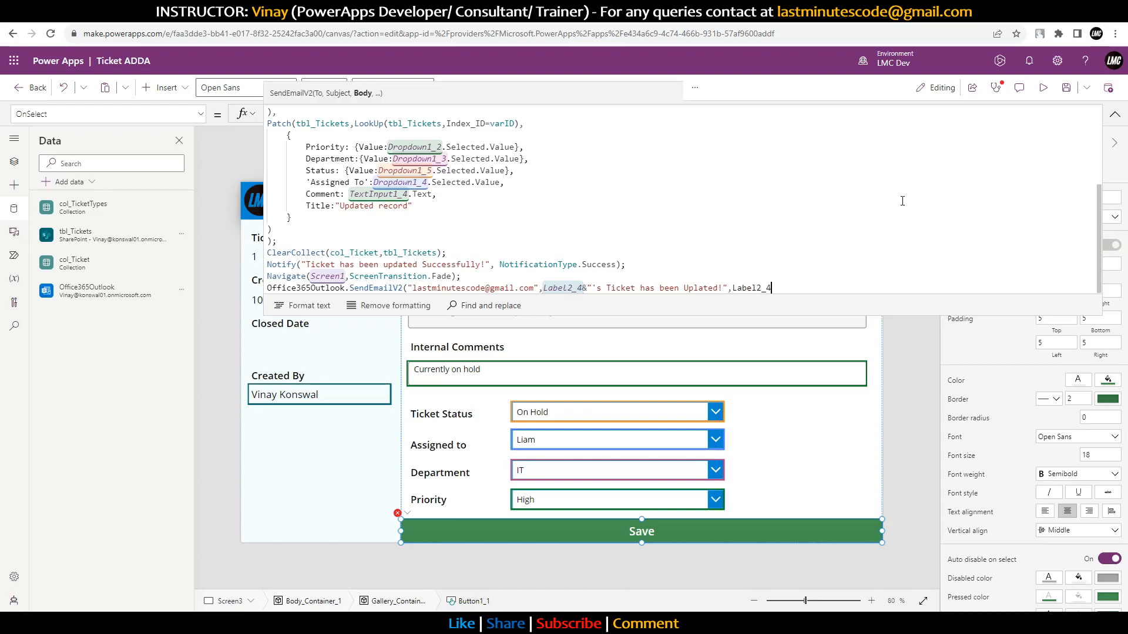
{"action": "type", "text": ".Tex"}
{"action": "key", "text": "Left"}
{"action": "key", "text": "Left"}
{"action": "key", "text": "Left"}
{"action": "key", "text": "Left"}
{"action": "key", "text": "Left"}
{"action": "key", "text": "Left"}
{"action": "key", "text": "Left"}
{"action": "key", "text": "Left"}
{"action": "key", "text": "Left"}
{"action": "key", "text": "Left"}
{"action": "key", "text": "Left"}
{"action": "key", "text": "Left"}
{"action": "key", "text": "Left"}
{"action": "key", "text": "Left"}
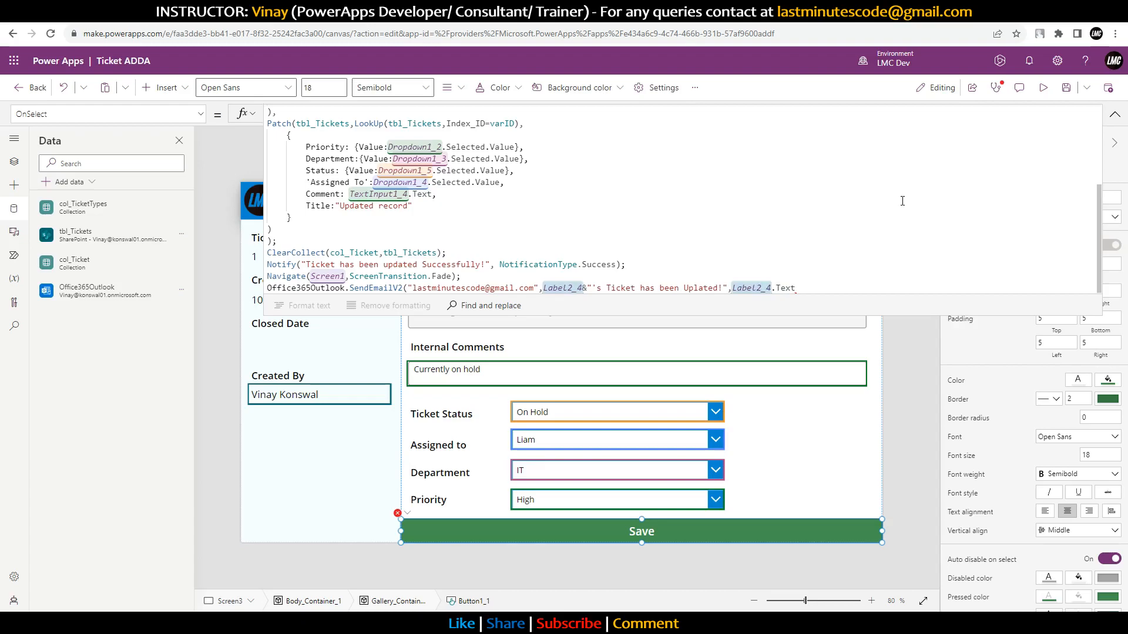
{"action": "type", "text": ".Text"}
{"action": "key", "text": "Right"}
{"action": "key", "text": "Right"}
{"action": "key", "text": "Right"}
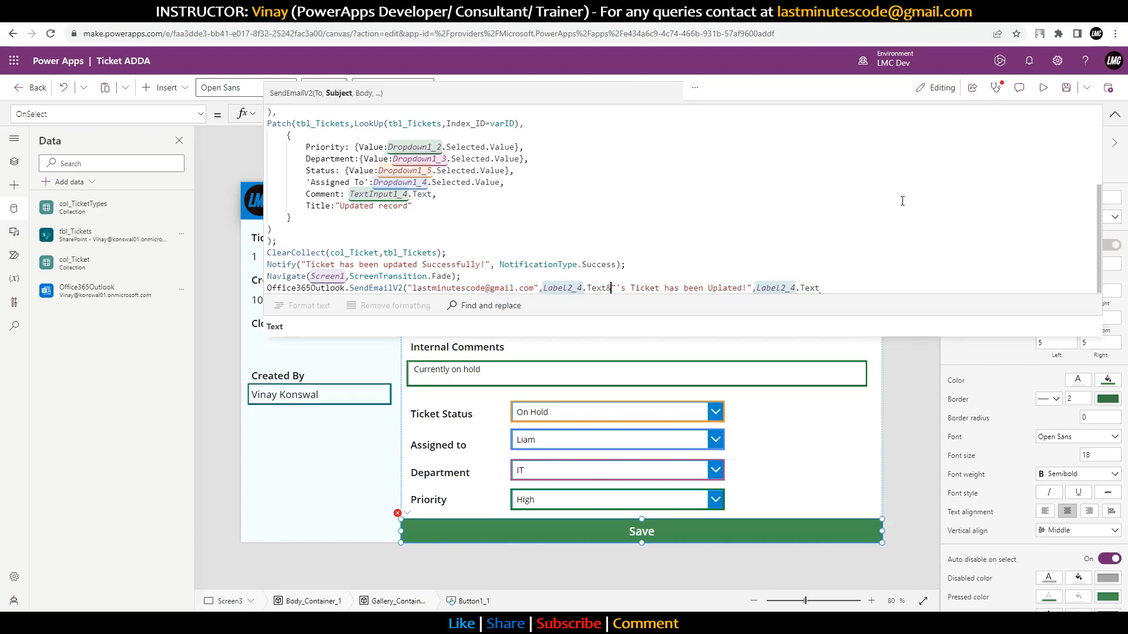
{"action": "key", "text": "Right"}
{"action": "key", "text": "Right"}
{"action": "key", "text": "Right"}
{"action": "key", "text": "Right"}
{"action": "key", "text": "Right"}
{"action": "key", "text": "Right"}
{"action": "key", "text": "Right"}
{"action": "key", "text": "Right"}
{"action": "key", "text": "Right"}
{"action": "key", "text": "Right"}
{"action": "key", "text": "Right"}
{"action": "key", "text": "Right"}
{"action": "key", "text": "Right"}
{"action": "key", "text": "Right"}
{"action": "key", "text": "Right"}
{"action": "key", "text": "Right"}
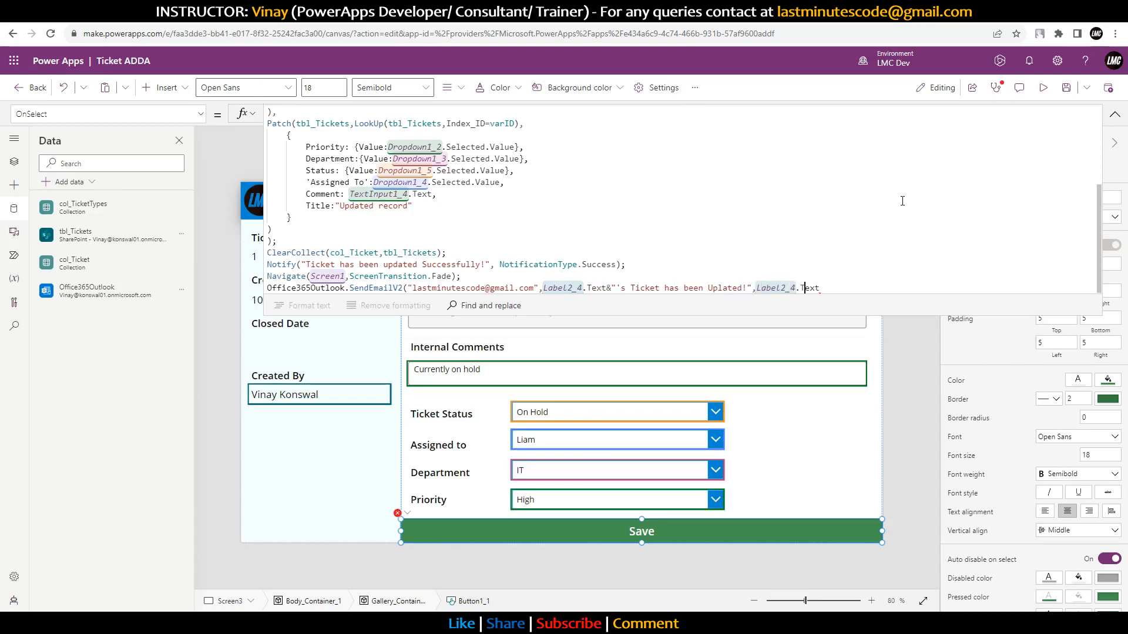
{"action": "key", "text": "Left"}
{"action": "key", "text": "Left"}
{"action": "key", "text": "Left"}
{"action": "key", "text": "Left"}
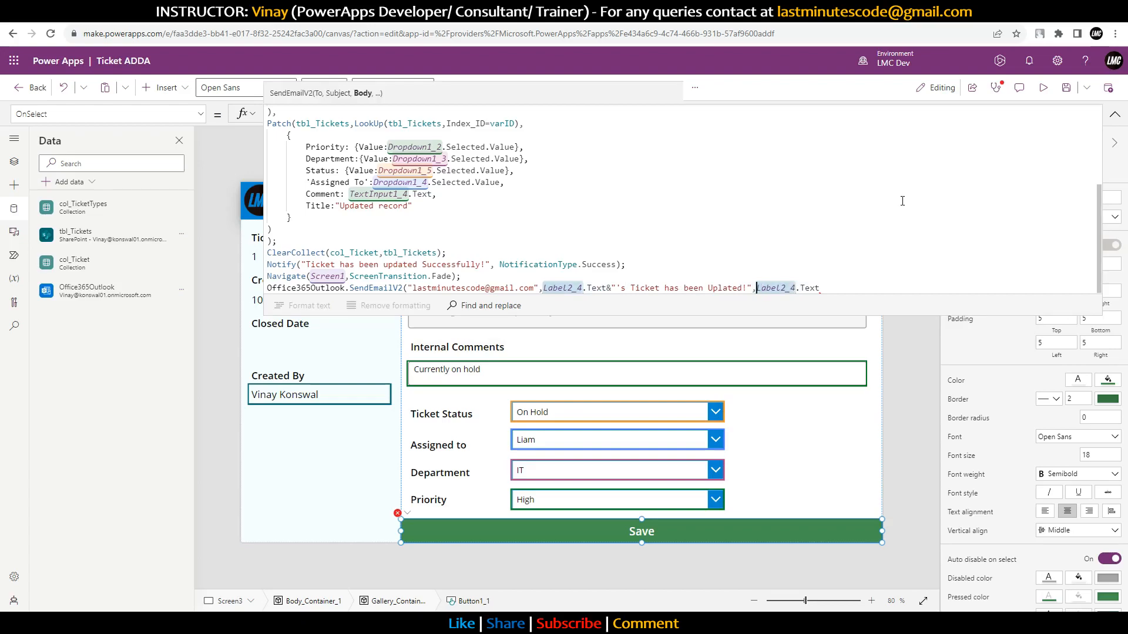
Step: Write the body: greeting by name, 'Ticket for' & label & 'has been updated. Now the new priority is'
{"action": "type", "text": "\",\""}
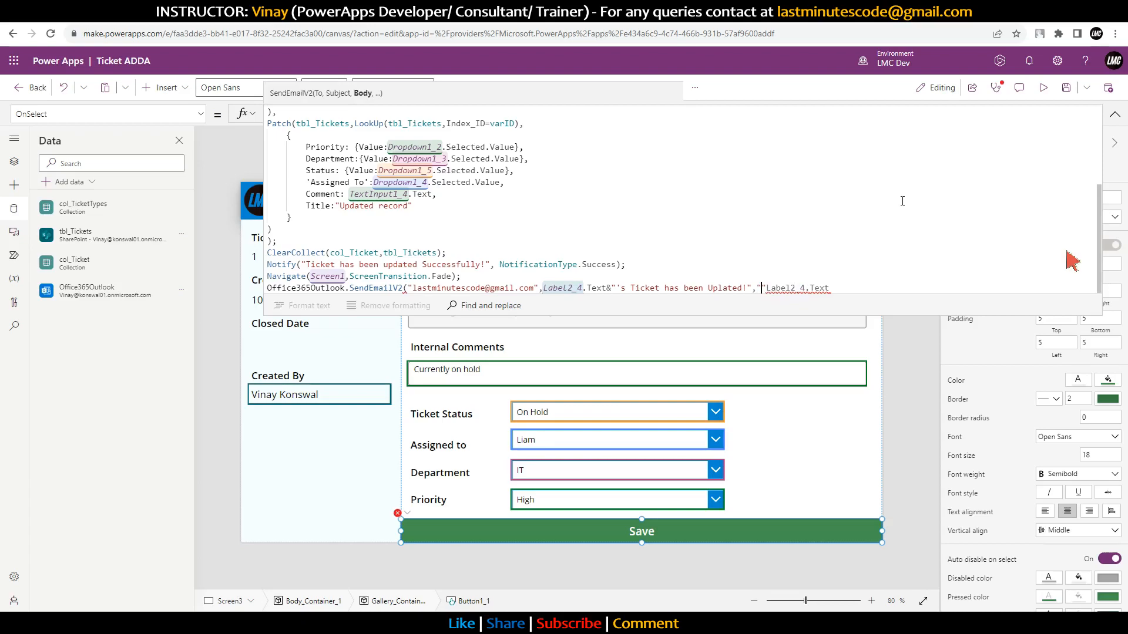
{"action": "type", "text": "Hi "}
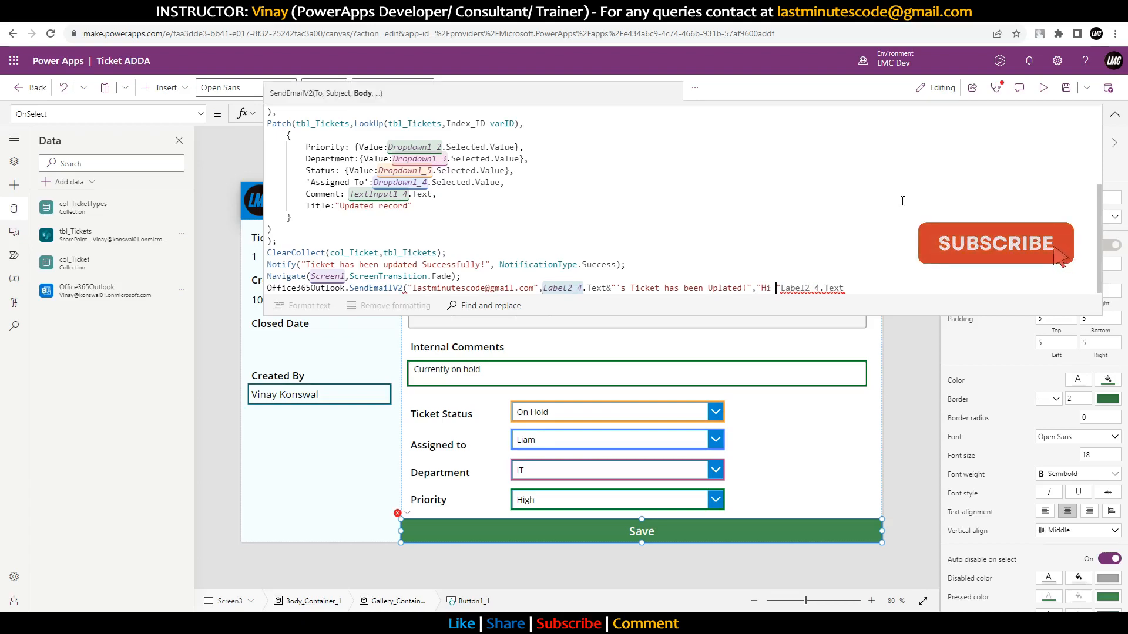
{"action": "type", "text": "Akash"}
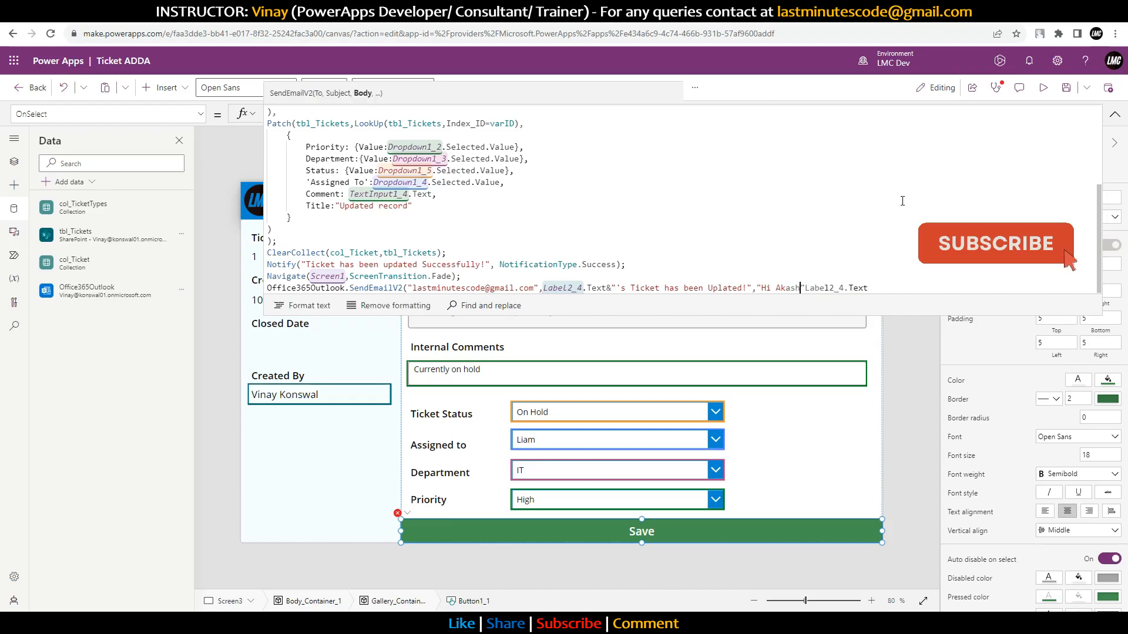
{"action": "type", "text": ","}
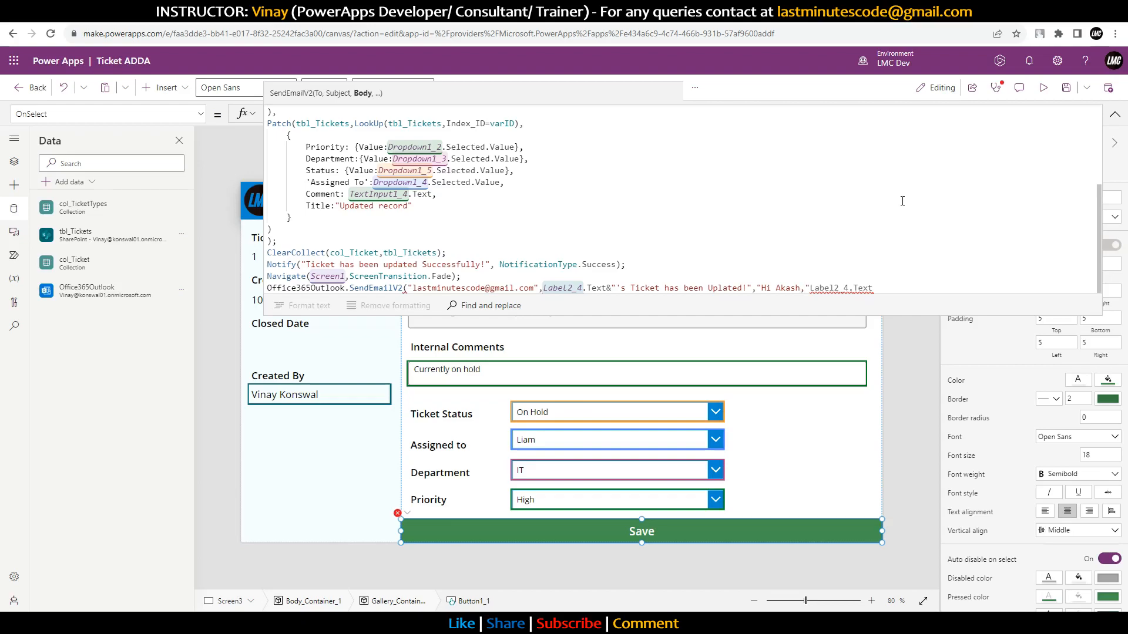
{"action": "type", "text": "Ticket for"}
{"action": "key", "text": "Right"}
{"action": "type", "text": "&"}
{"action": "key", "text": "Right"}
{"action": "key", "text": "Right"}
{"action": "key", "text": "Right"}
{"action": "key", "text": "Right"}
{"action": "key", "text": "Right"}
{"action": "key", "text": "Right"}
{"action": "key", "text": "Right"}
{"action": "key", "text": "Right"}
{"action": "key", "text": "Right"}
{"action": "key", "text": "Right"}
{"action": "key", "text": "Right"}
{"action": "key", "text": "Right"}
{"action": "key", "text": "Right"}
{"action": "type", "text": "&\" \""}
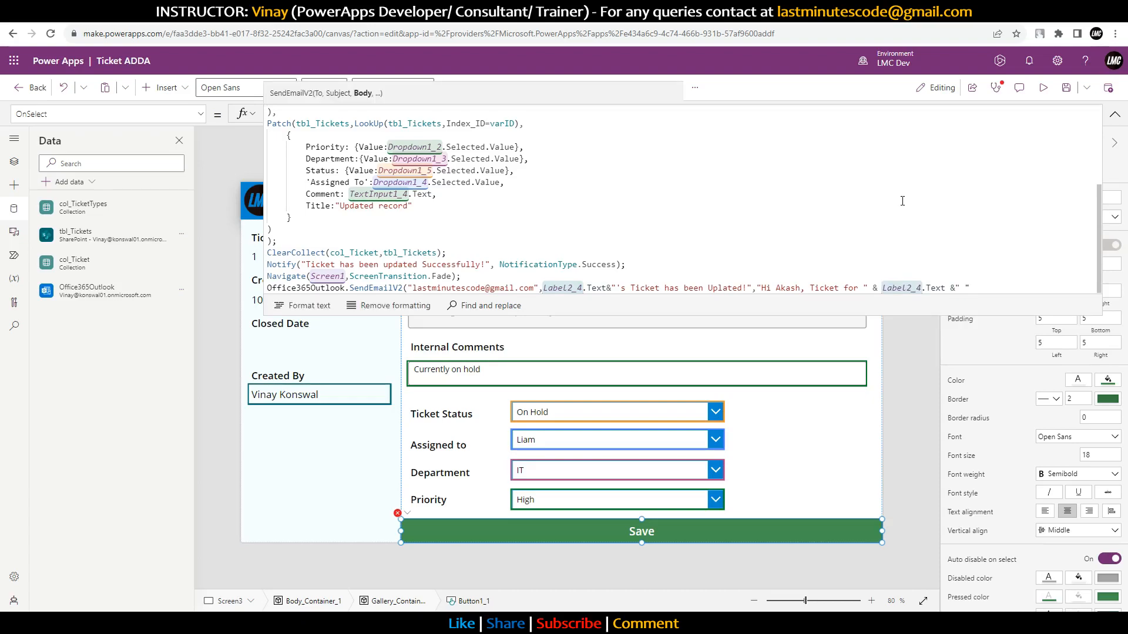
{"action": "type", "text": "has been updated. Now the new "}
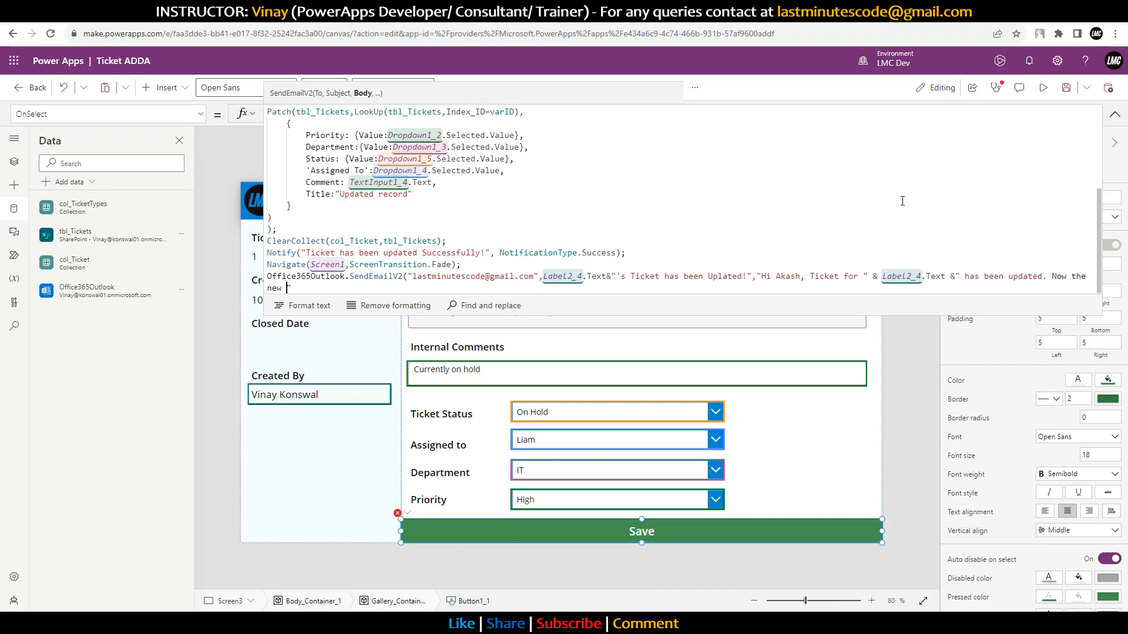
{"action": "type", "text": "priority is"}
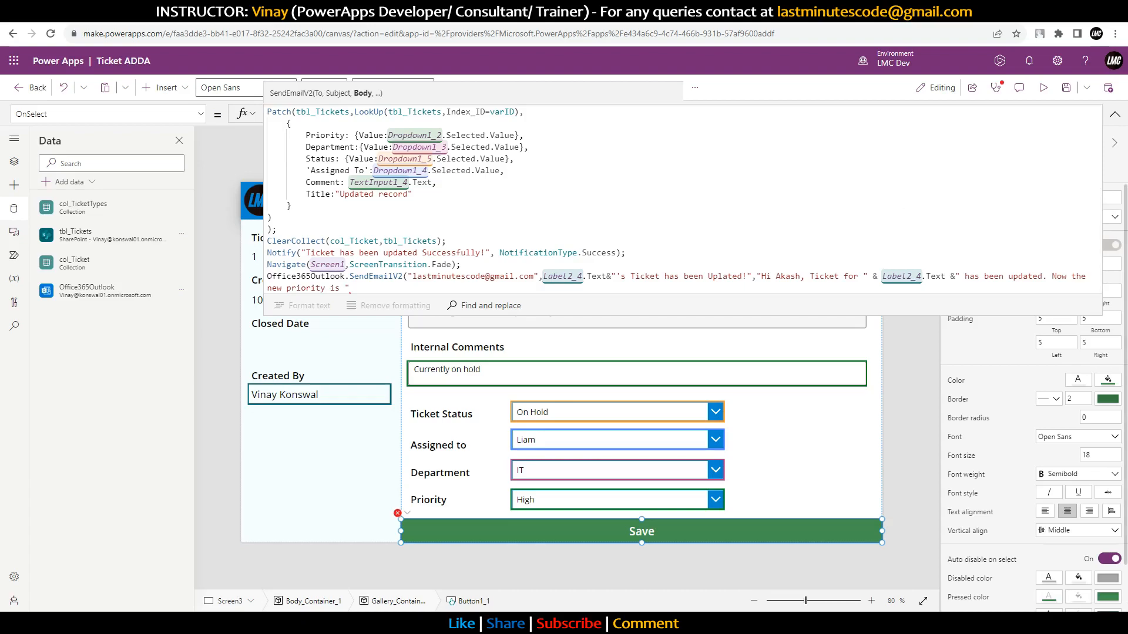
Step: Check the Priority dropdown's control name, then return to the Save button's full formula
{"action": "left_click", "coordinate": [597, 494]}
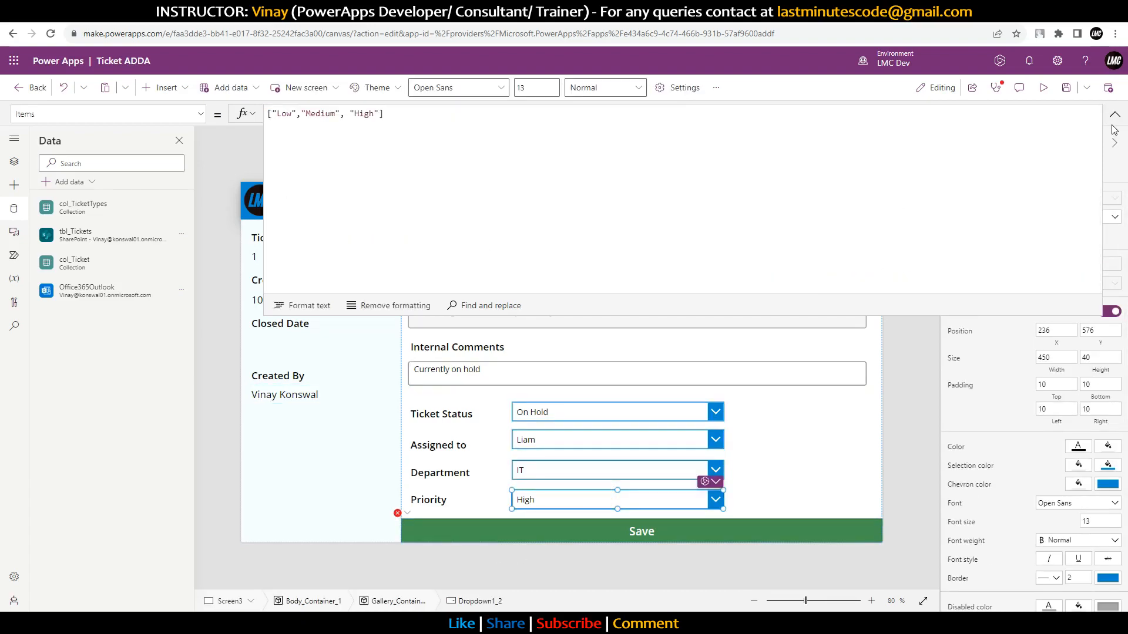
{"action": "left_click", "coordinate": [993, 155]}
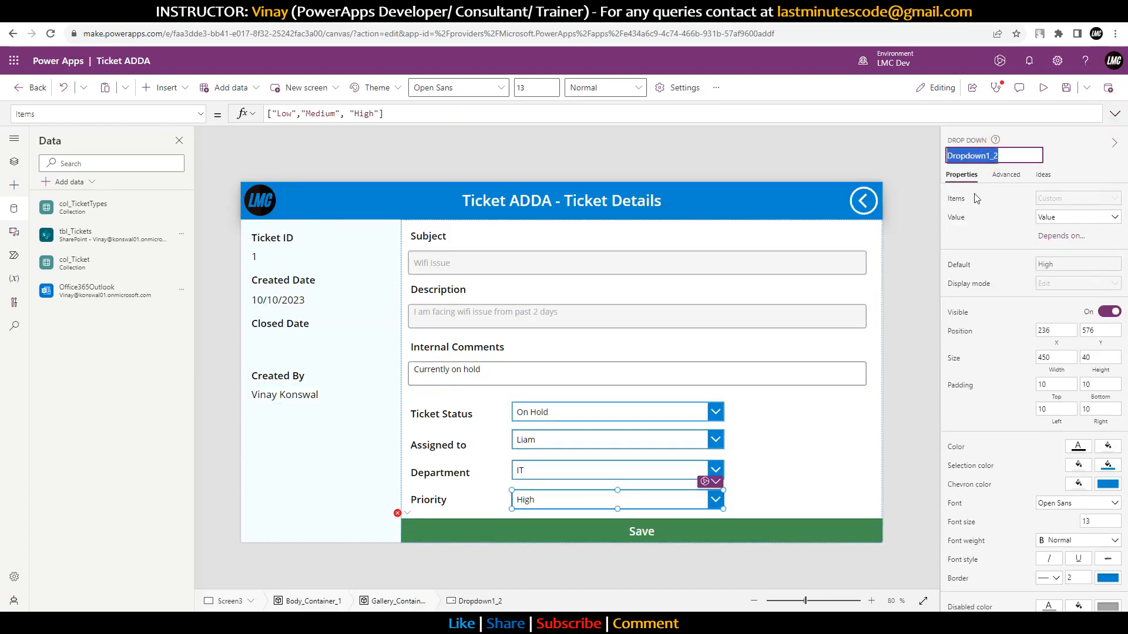
{"action": "left_click", "coordinate": [738, 527]}
{"action": "left_click", "coordinate": [1115, 113]}
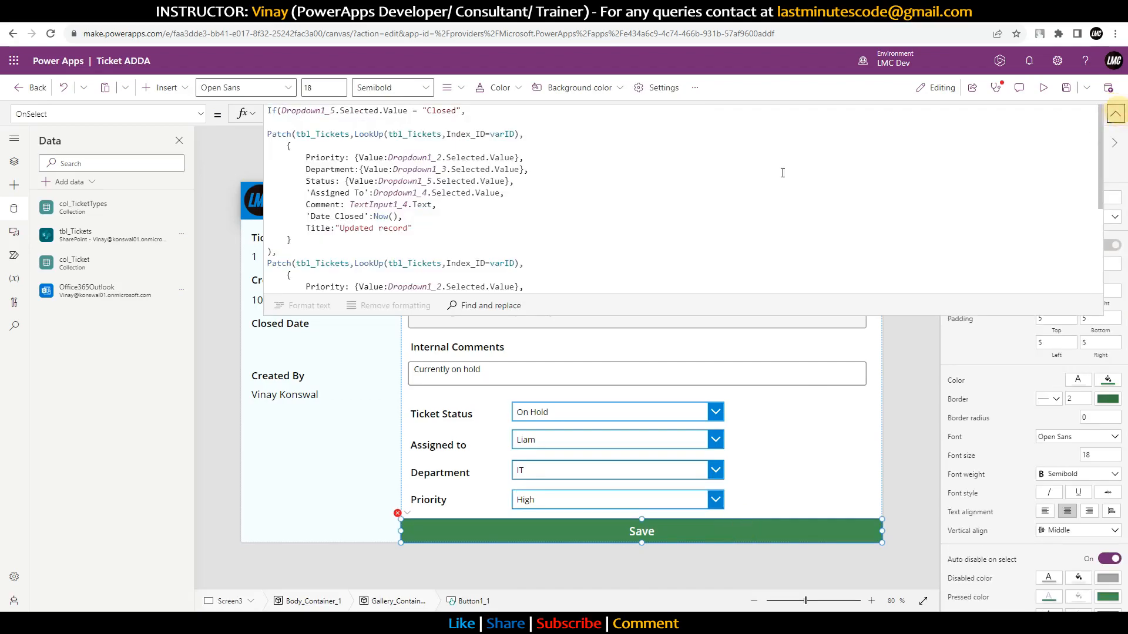
{"action": "scroll", "coordinate": [608, 266], "scroll_direction": "down", "scroll_amount": 5}
Step: Append Dropdown1_2.Selected.Value and '. THe Ticket has been Assigned to ' &, then check the Assigned to dropdown's name
{"action": "left_click", "coordinate": [384, 287]}
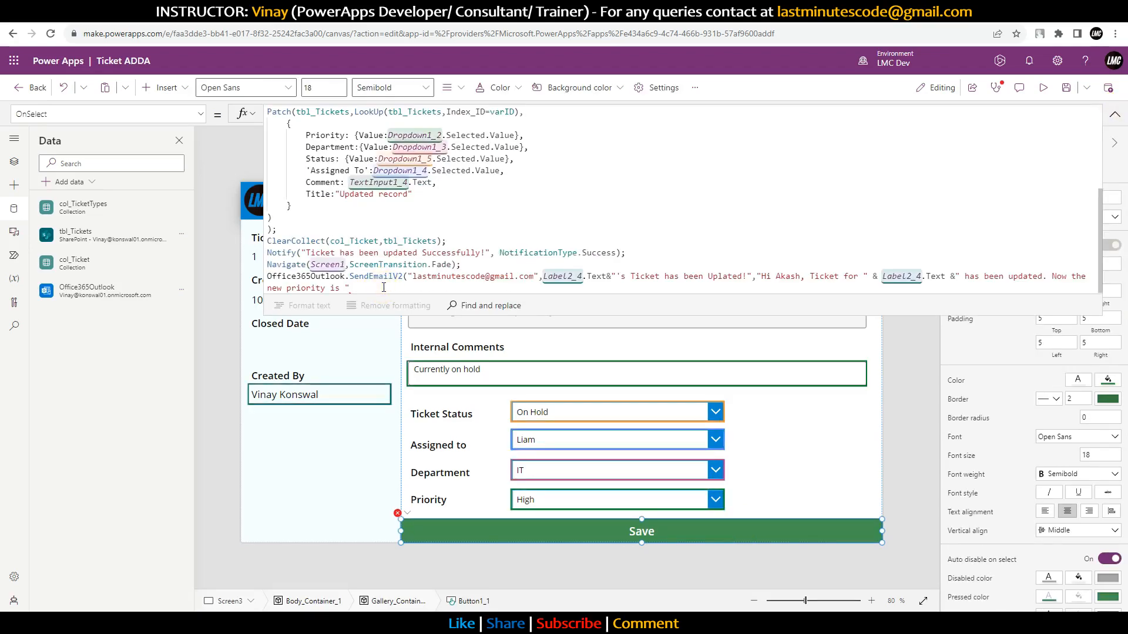
{"action": "type", "text": "&Dropdown1_2.Se"}
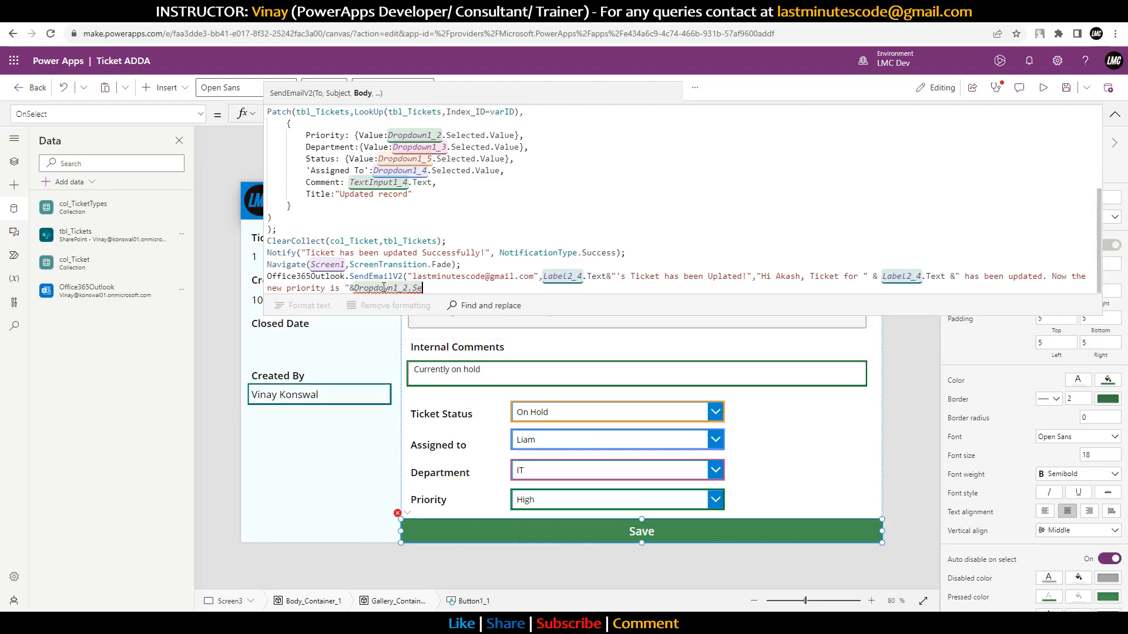
{"action": "type", "text": "lected.Value"}
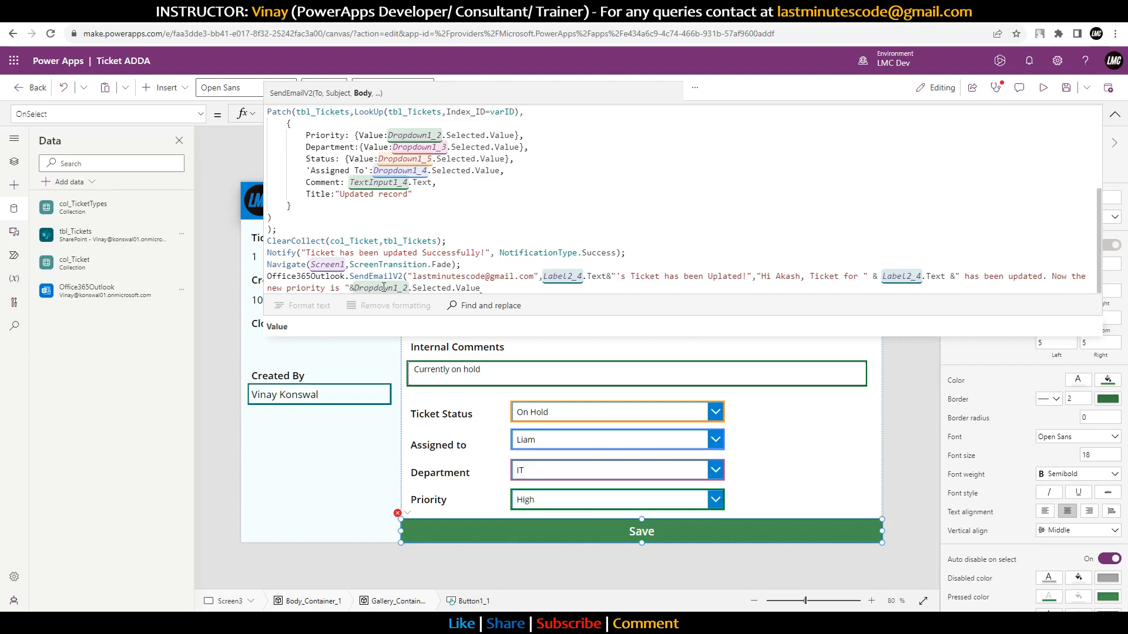
{"action": "type", "text": "& \"\". THe Ti"}
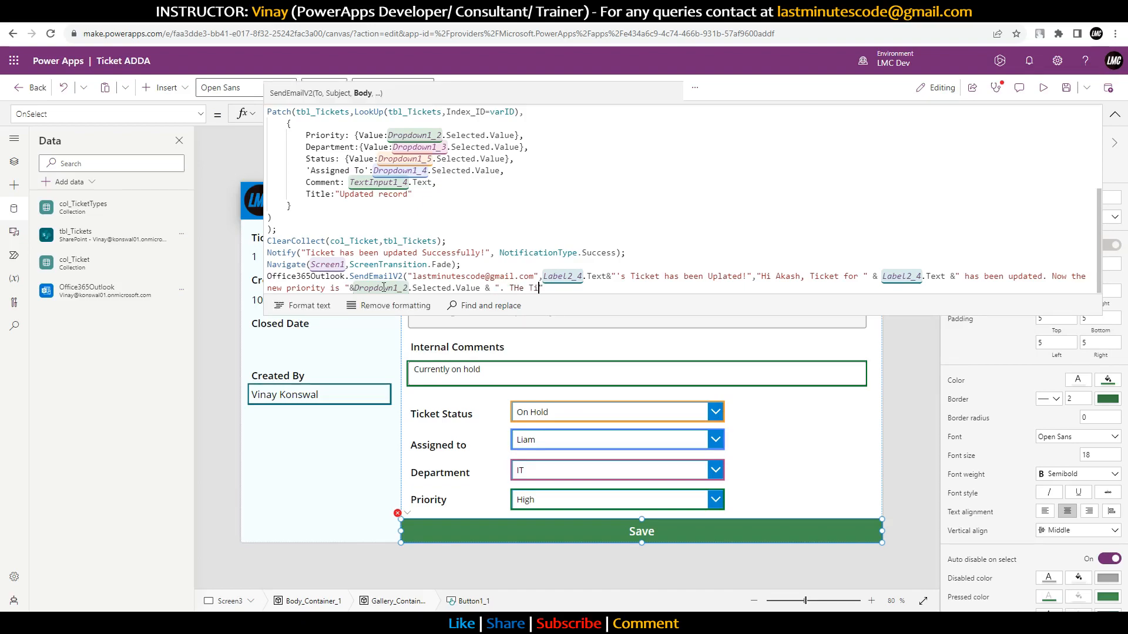
{"action": "type", "text": "cket has been Assigned to"}
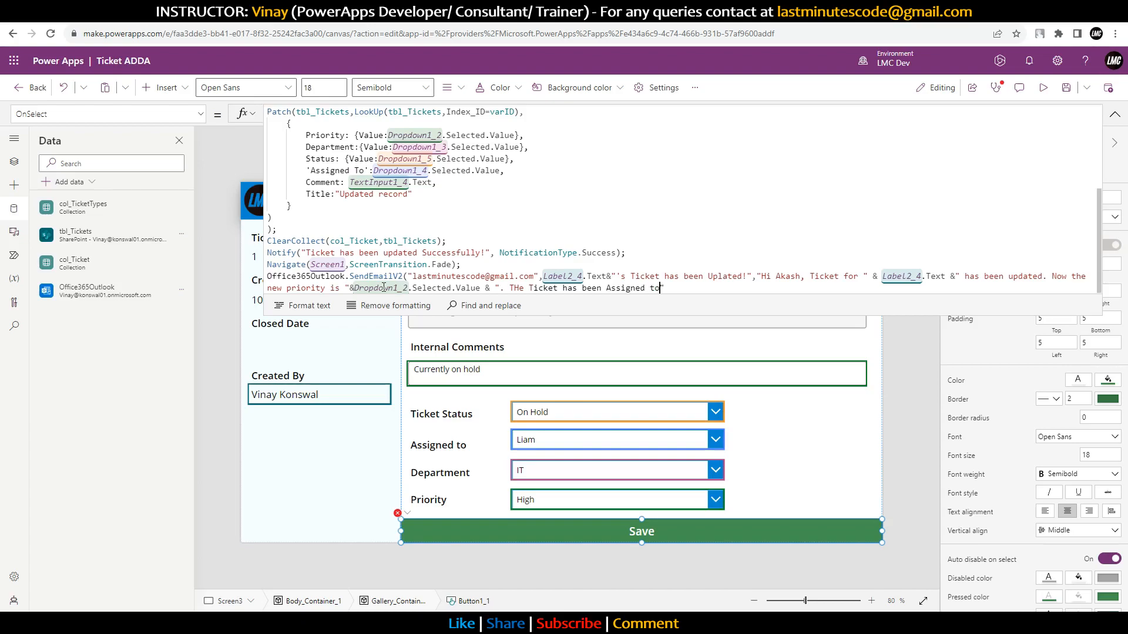
{"action": "type", "text": ":"}
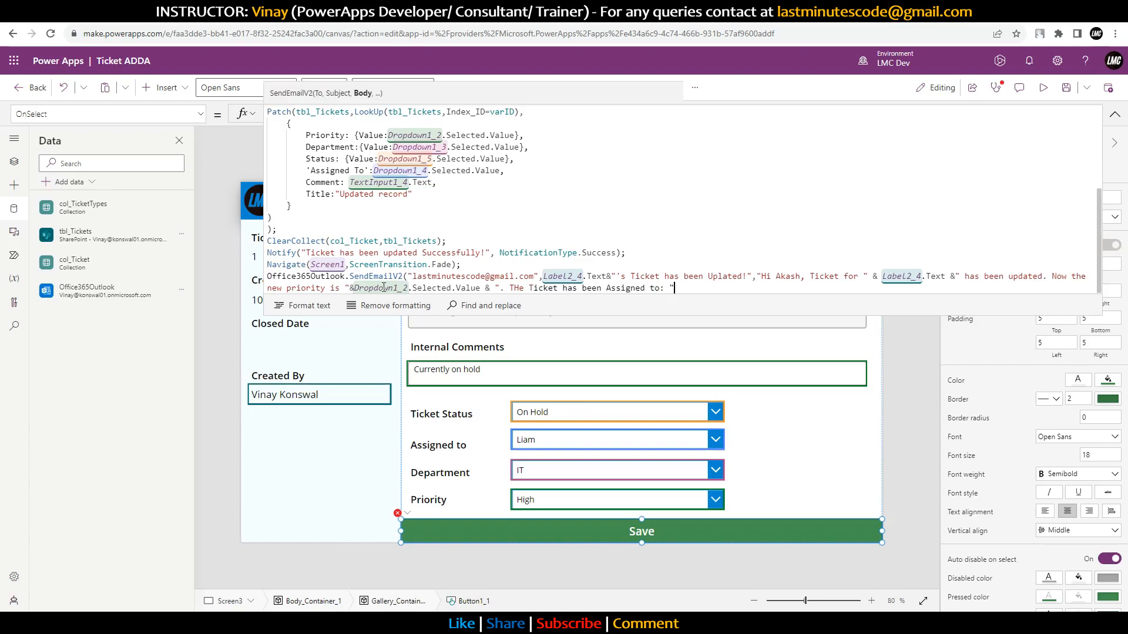
{"action": "key", "text": "Left"}
{"action": "key", "text": "BackSpace"}
{"action": "key", "text": "Right"}
{"action": "key", "text": "Right"}
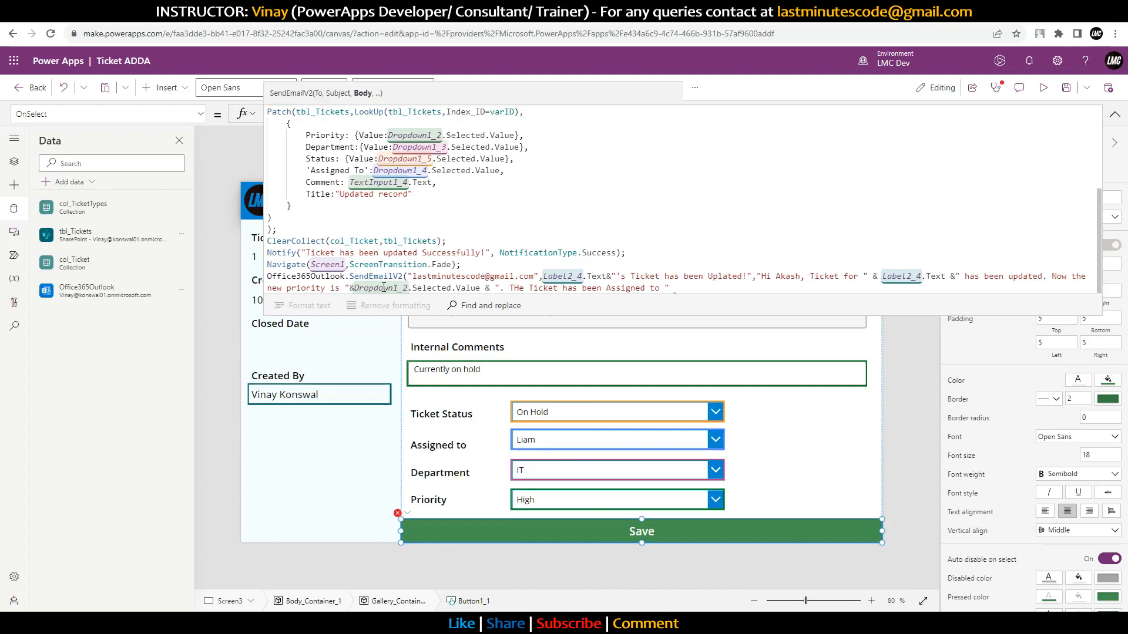
{"action": "type", "text": "&"}
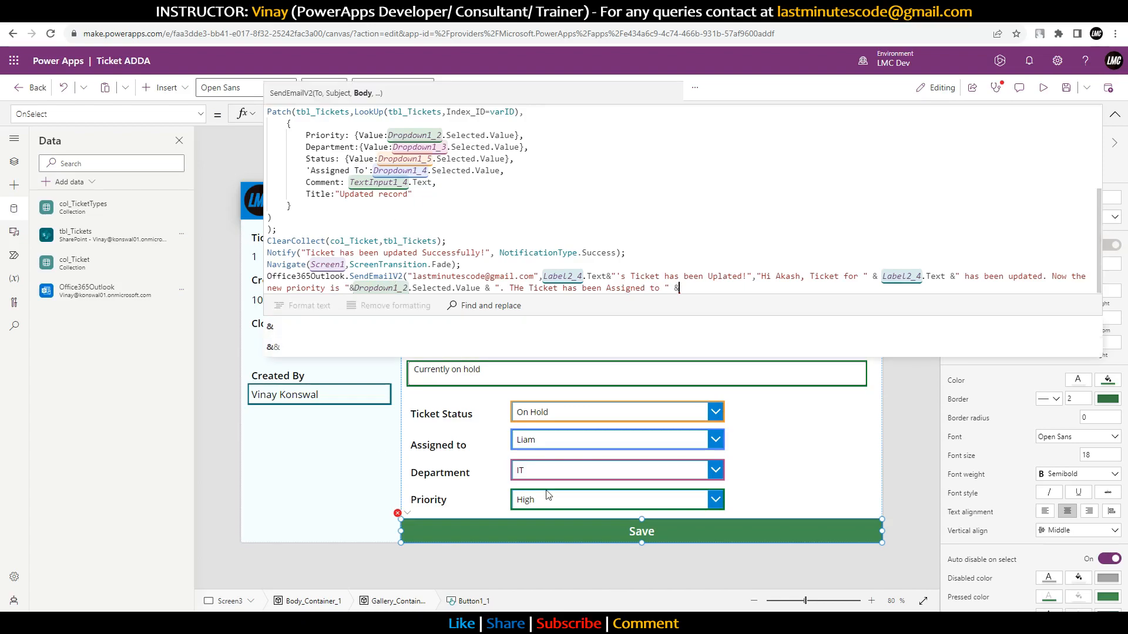
{"action": "left_click", "coordinate": [578, 440]}
{"action": "left_click", "coordinate": [995, 154]}
{"action": "key", "text": "ctrl+c"}
Step: Append Dropdown1_4.Selected.Value & "Thank You" to the Save formula's email body
{"action": "left_click", "coordinate": [802, 528]}
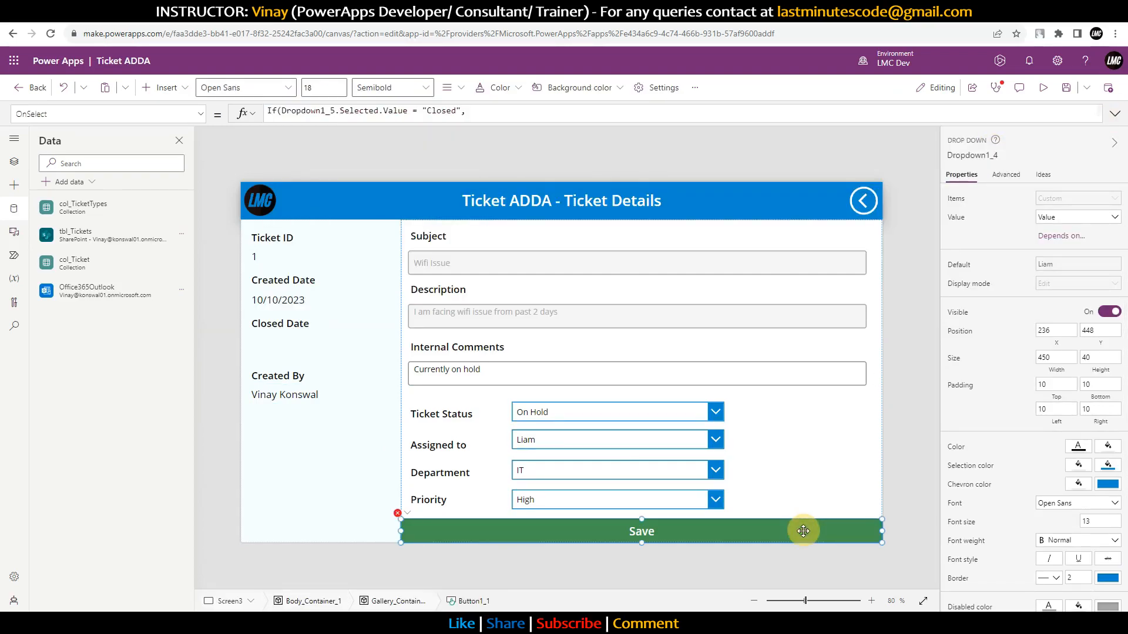
{"action": "left_click", "coordinate": [1115, 113]}
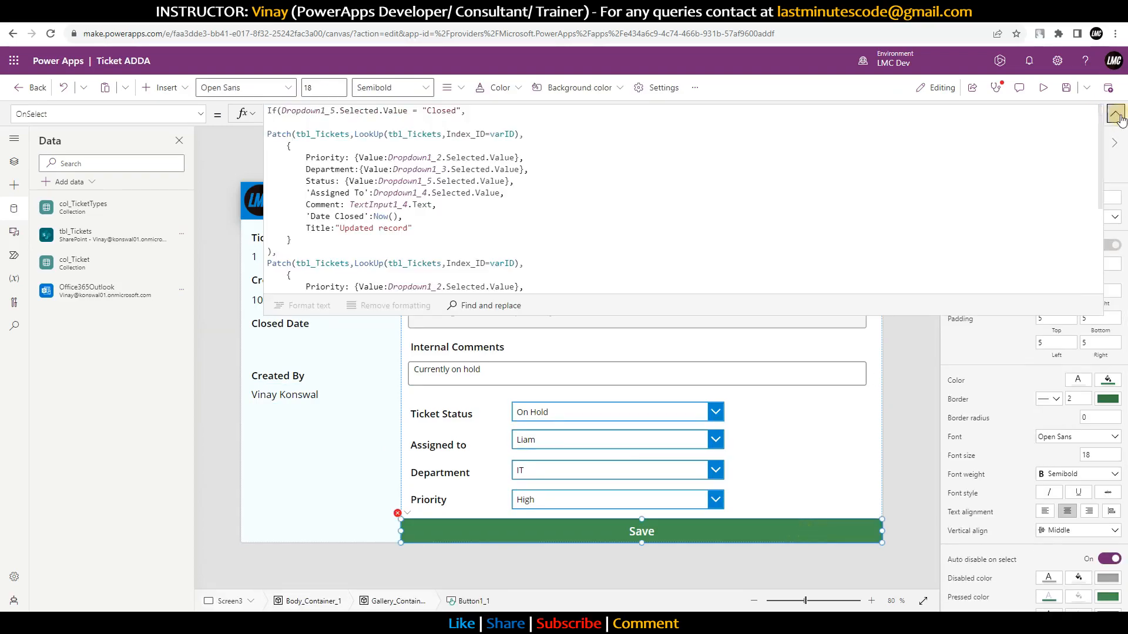
{"action": "scroll", "coordinate": [756, 188], "scroll_direction": "down", "scroll_amount": 4}
{"action": "left_click", "coordinate": [700, 287]}
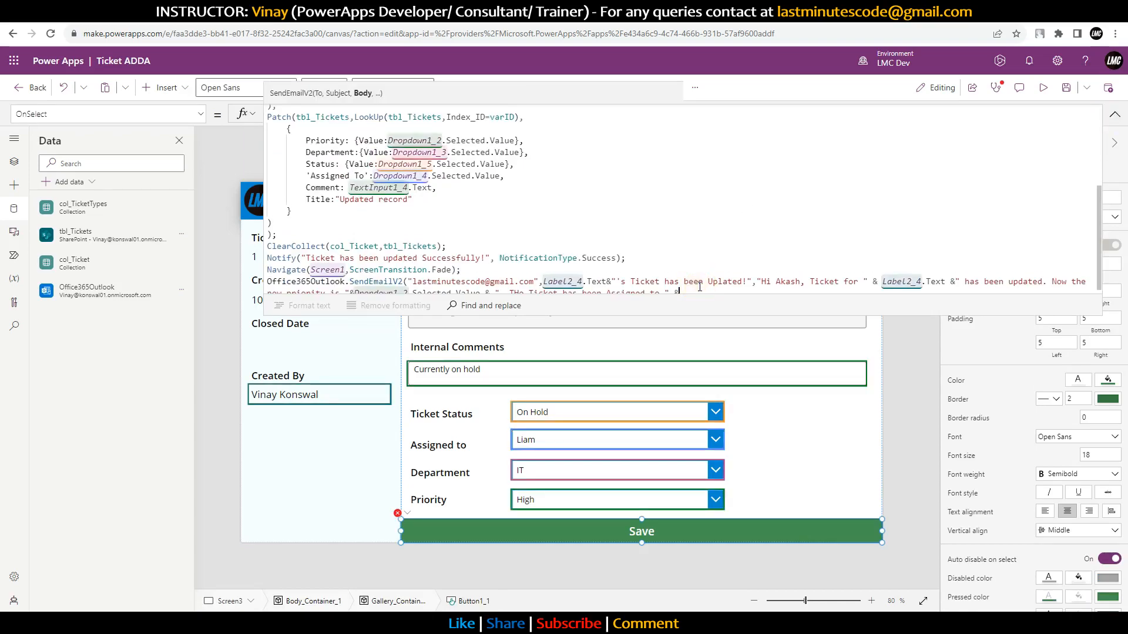
{"action": "key", "text": "ctrl+v"}
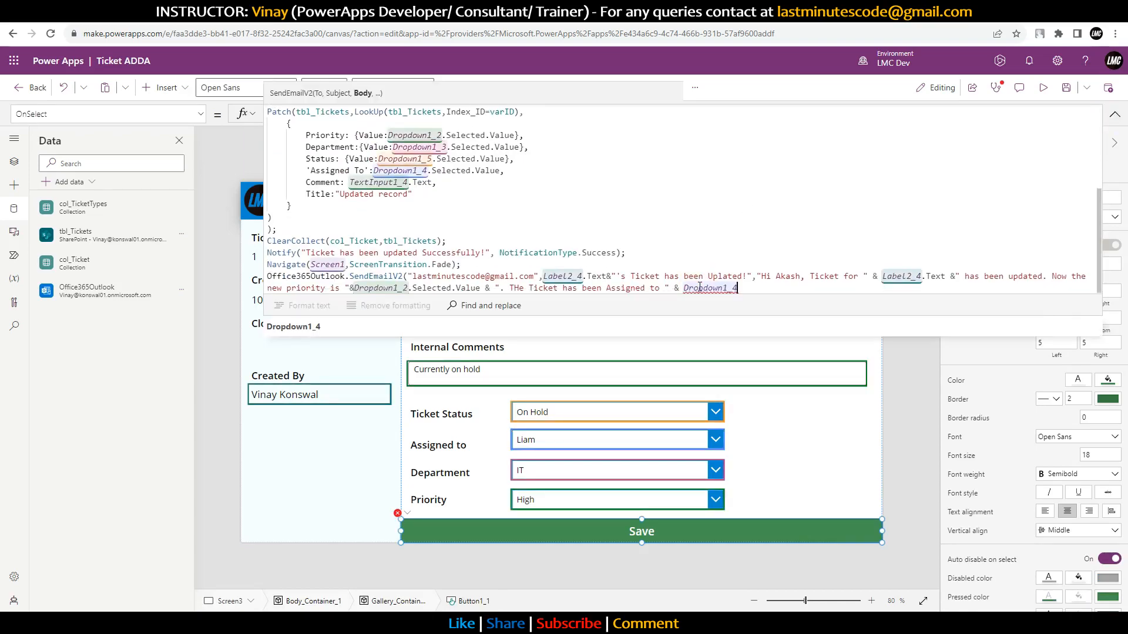
{"action": "type", "text": ".Selected"}
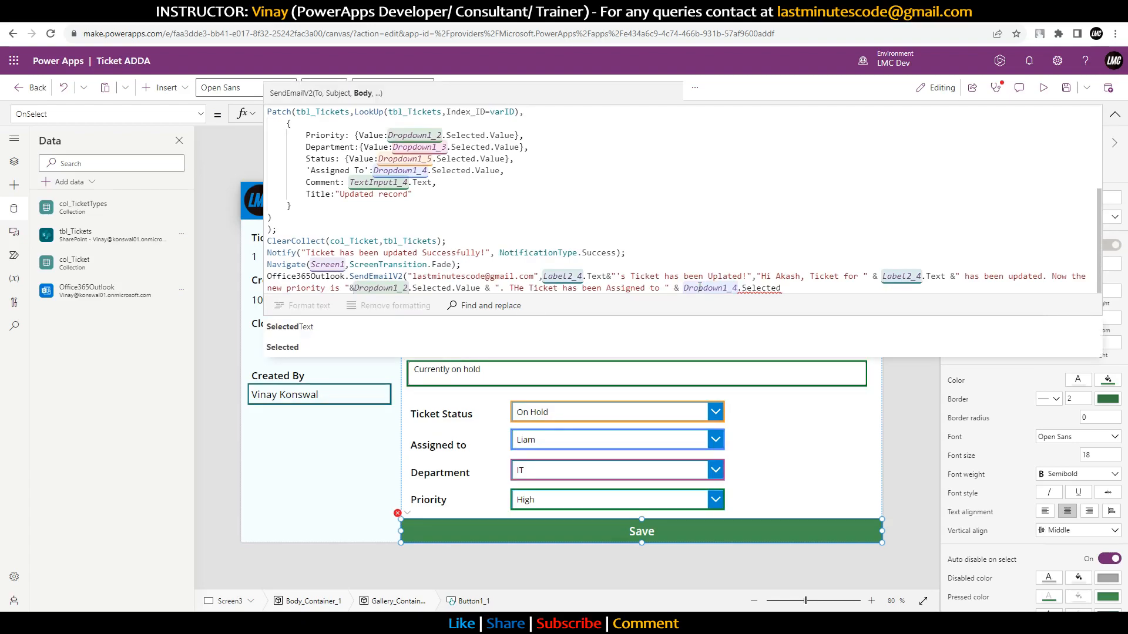
{"action": "type", "text": ".Value"}
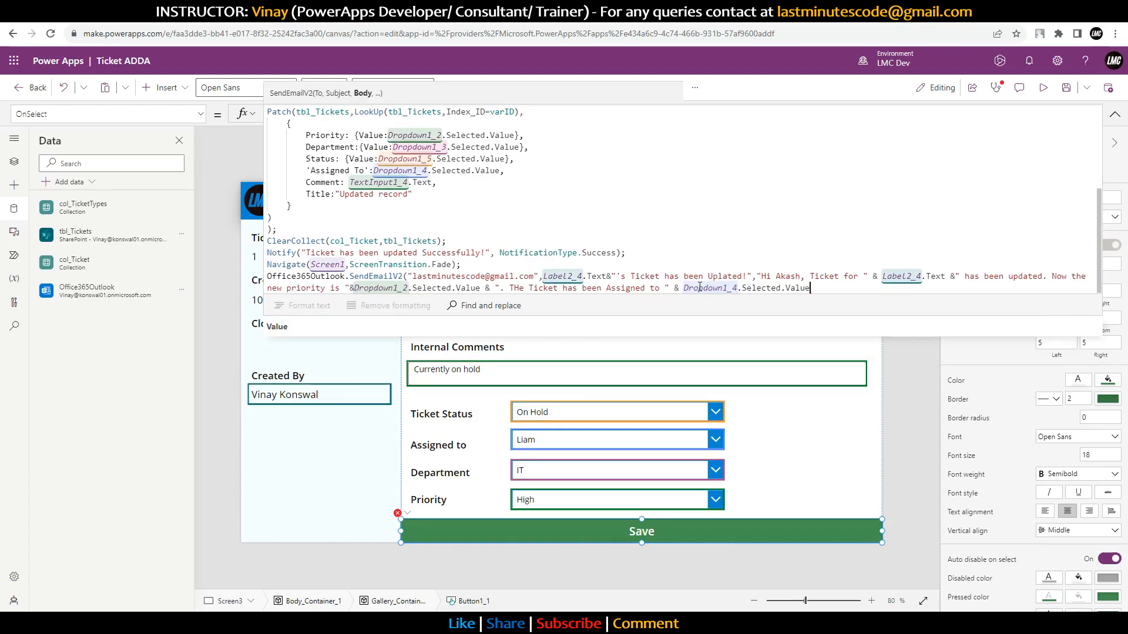
{"action": "type", "text": ")"}
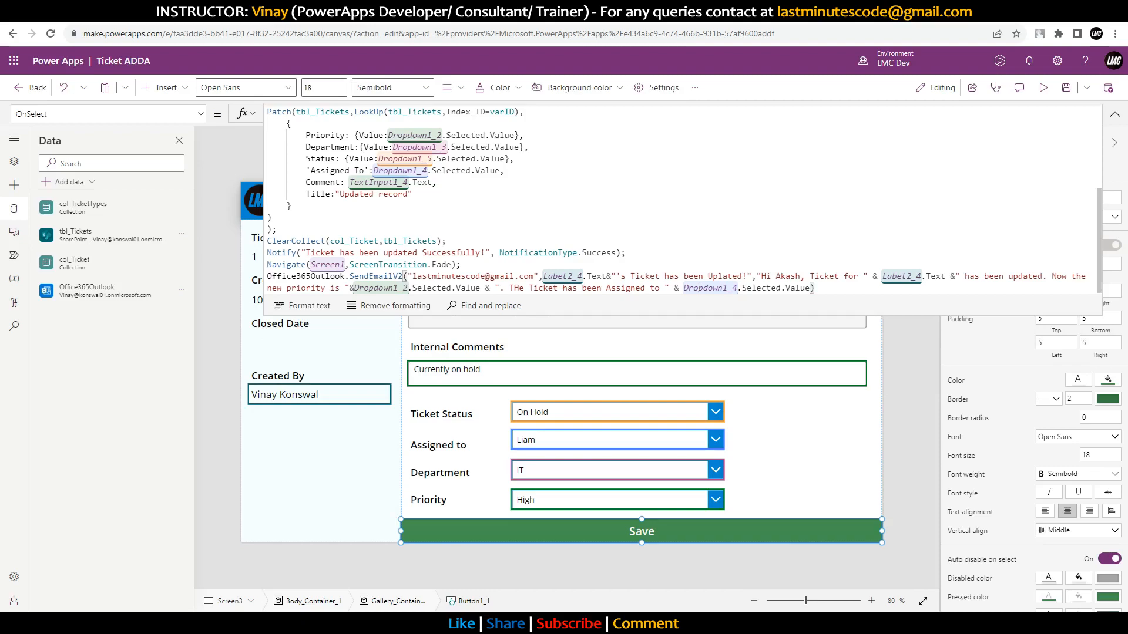
{"action": "left_click", "coordinate": [811, 288]}
{"action": "type", "text": "& \"Thank You"}
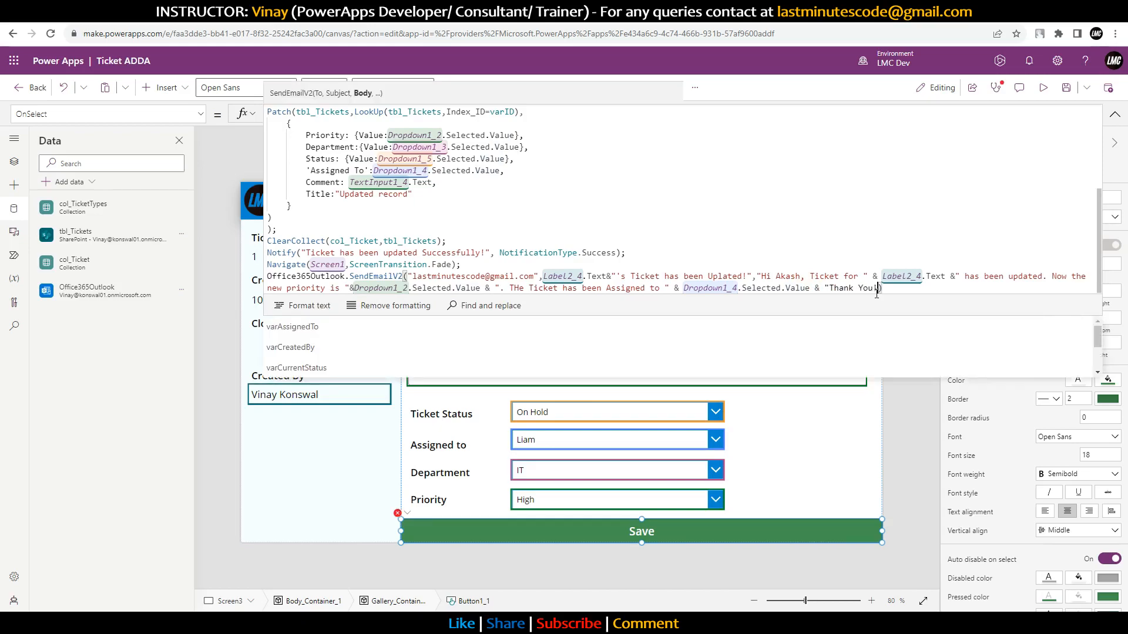
{"action": "type", "text": "\""}
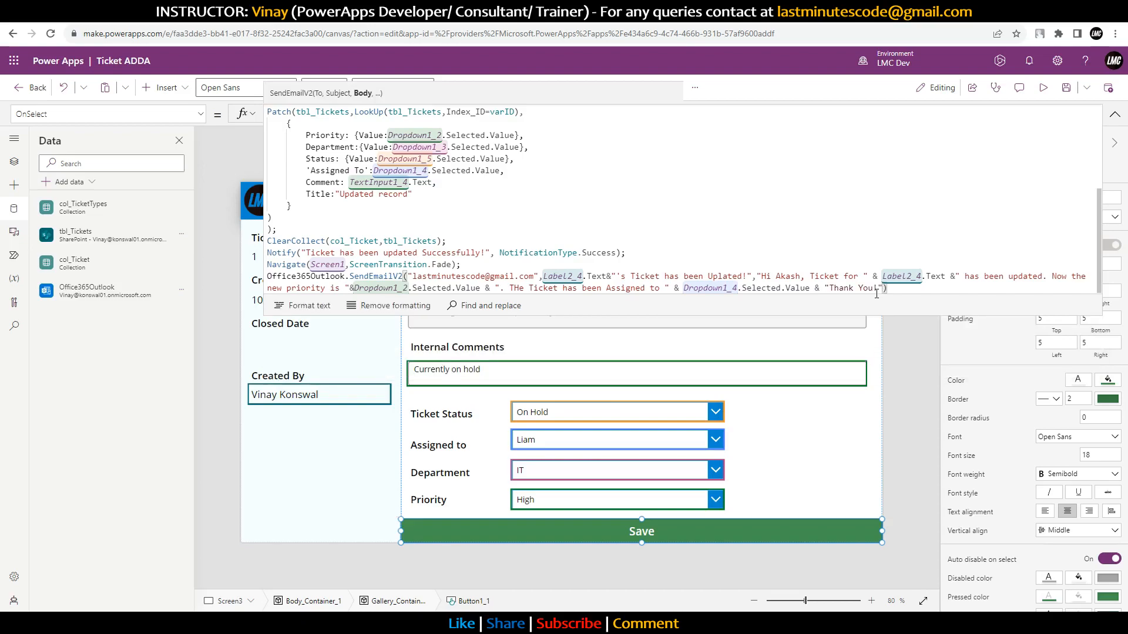
{"action": "left_click", "coordinate": [830, 287]}
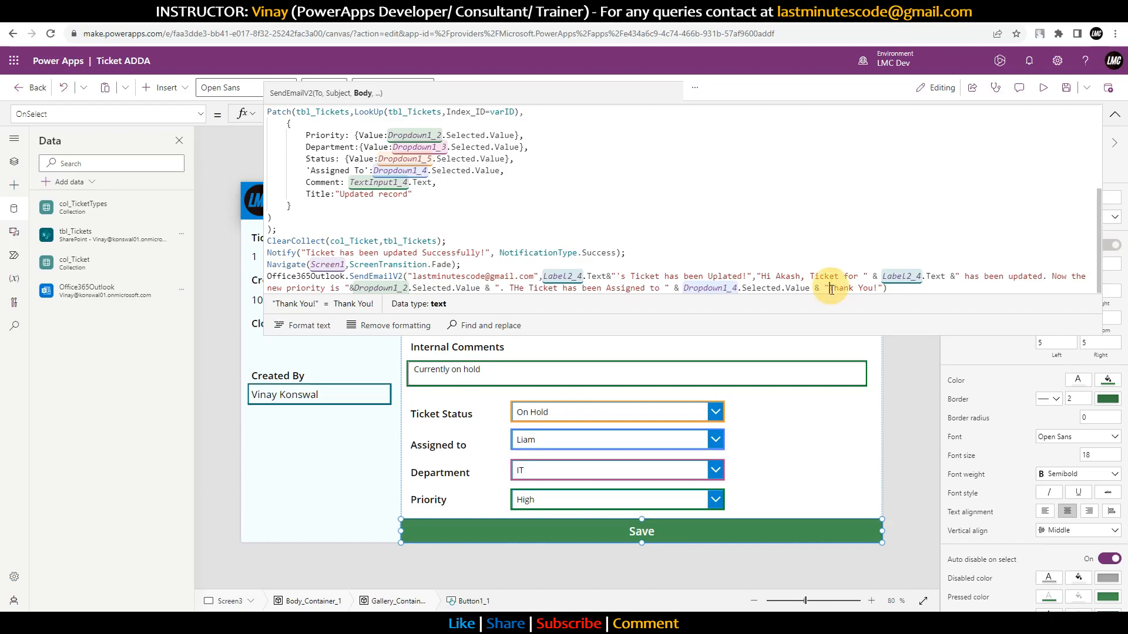
Step: Save the app, preview it, and give ticket 1 a different assignee and Medium priority
{"action": "left_click", "coordinate": [1065, 89]}
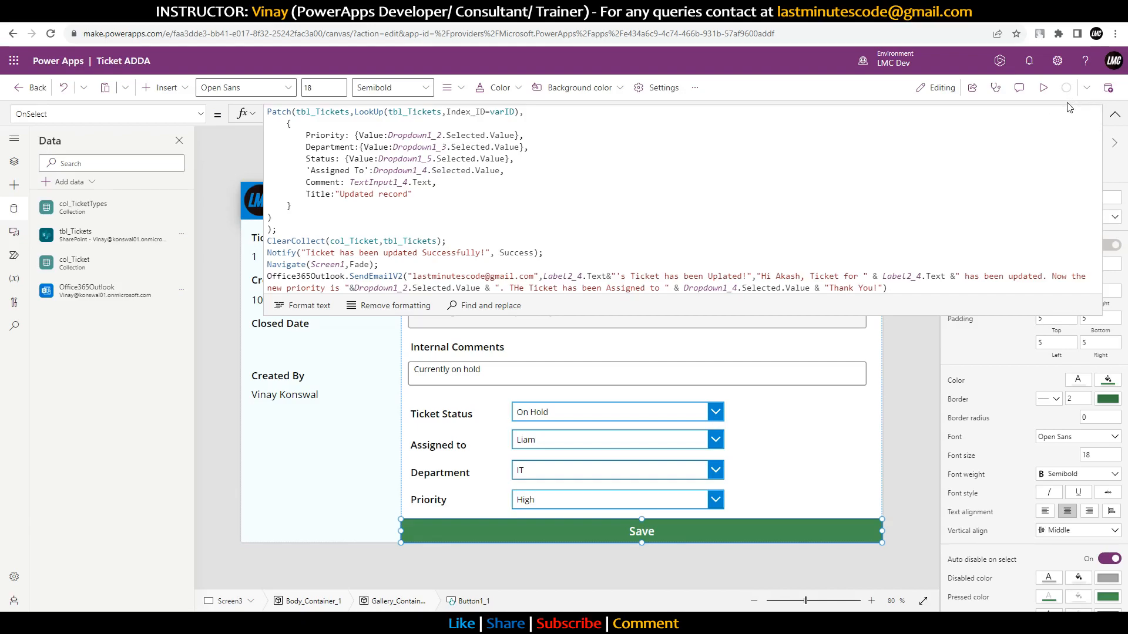
{"action": "left_click", "coordinate": [1043, 88]}
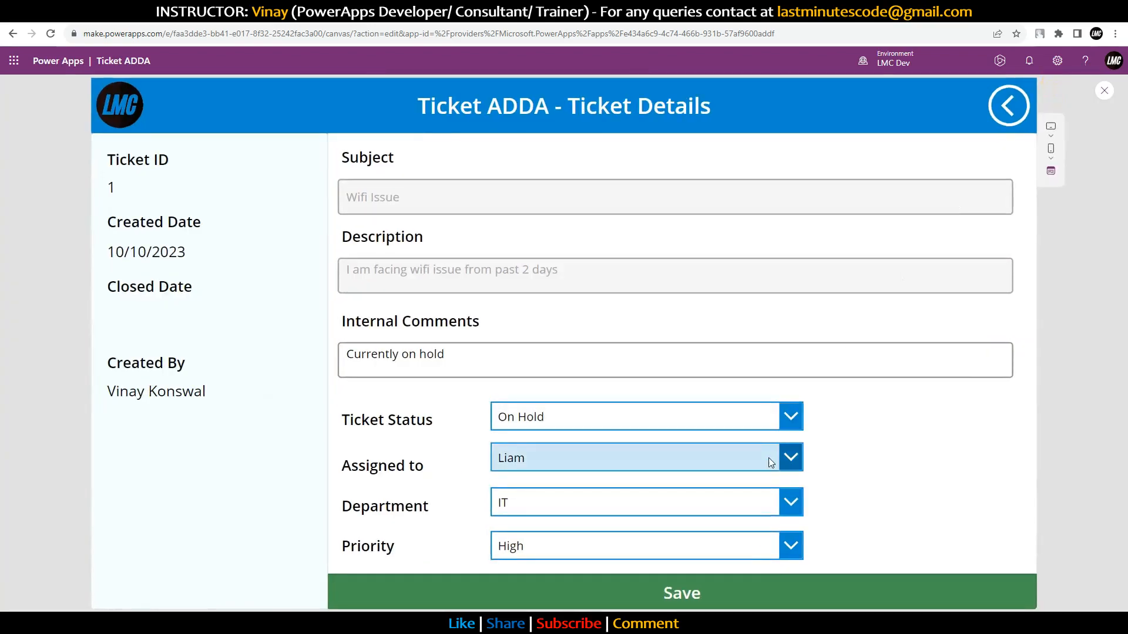
{"action": "left_click", "coordinate": [765, 458]}
{"action": "left_click", "coordinate": [529, 337]}
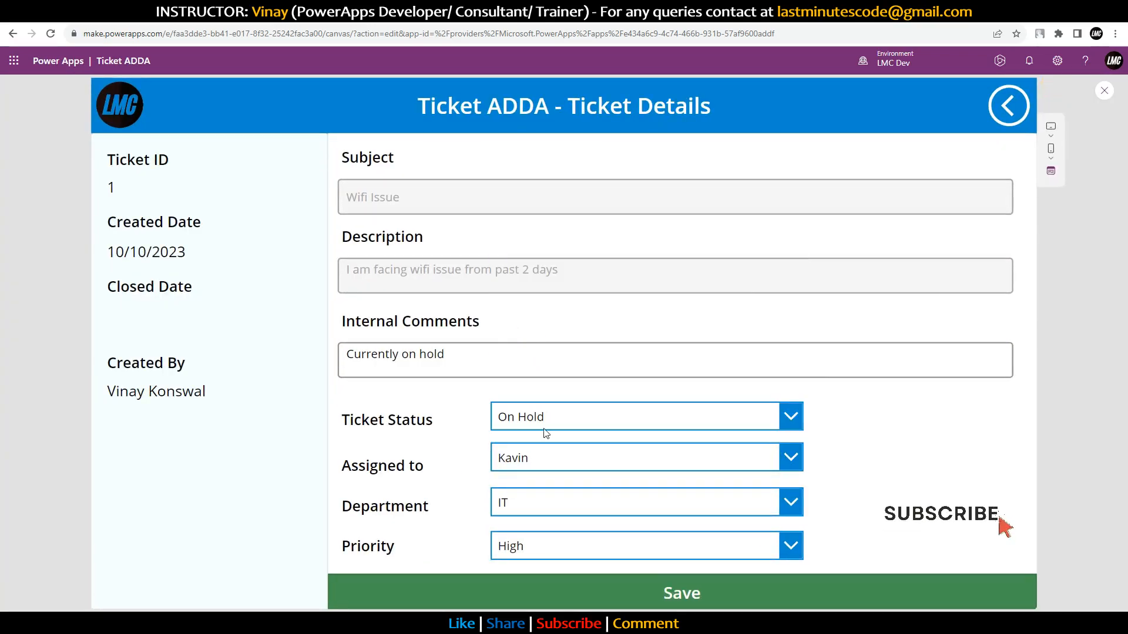
{"action": "left_click", "coordinate": [557, 550]}
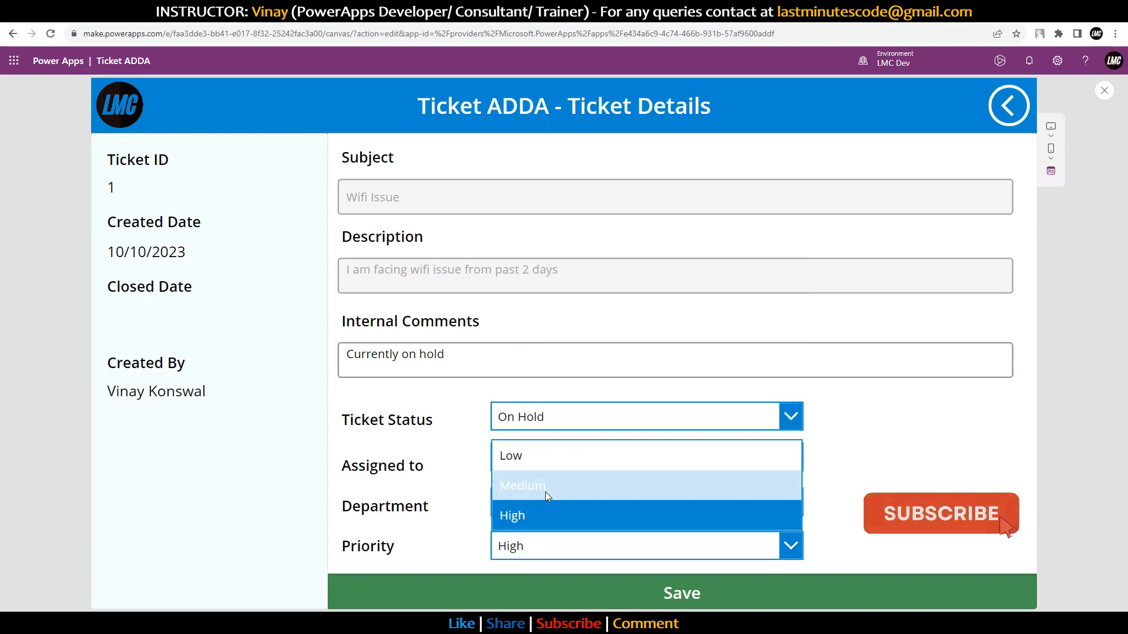
{"action": "left_click", "coordinate": [546, 493]}
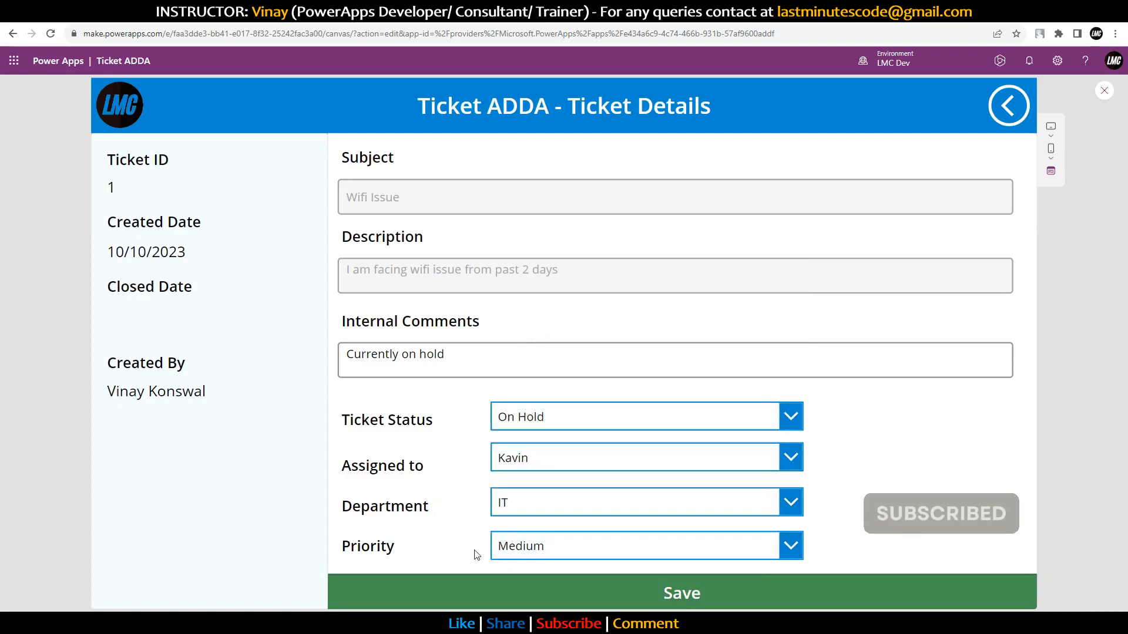
Step: Save the ticket changes to send the update email, then open gmail.com in a new tab
{"action": "left_click", "coordinate": [651, 594]}
{"action": "key", "text": "ctrl+t"}
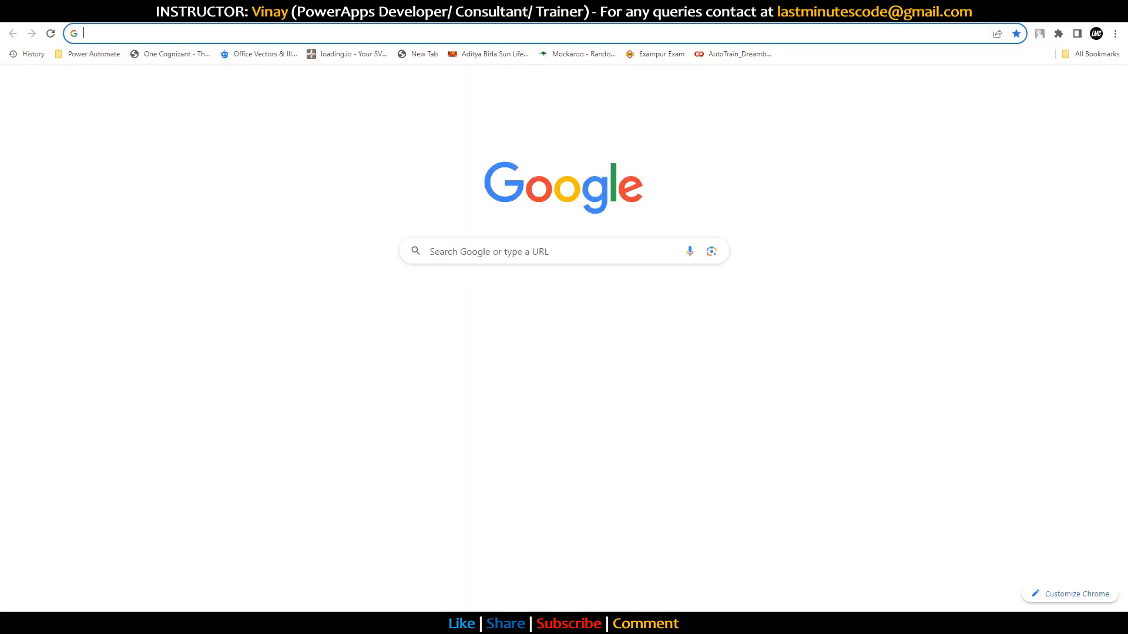
{"action": "type", "text": "gm"}
{"action": "type", "text": "l.com"}
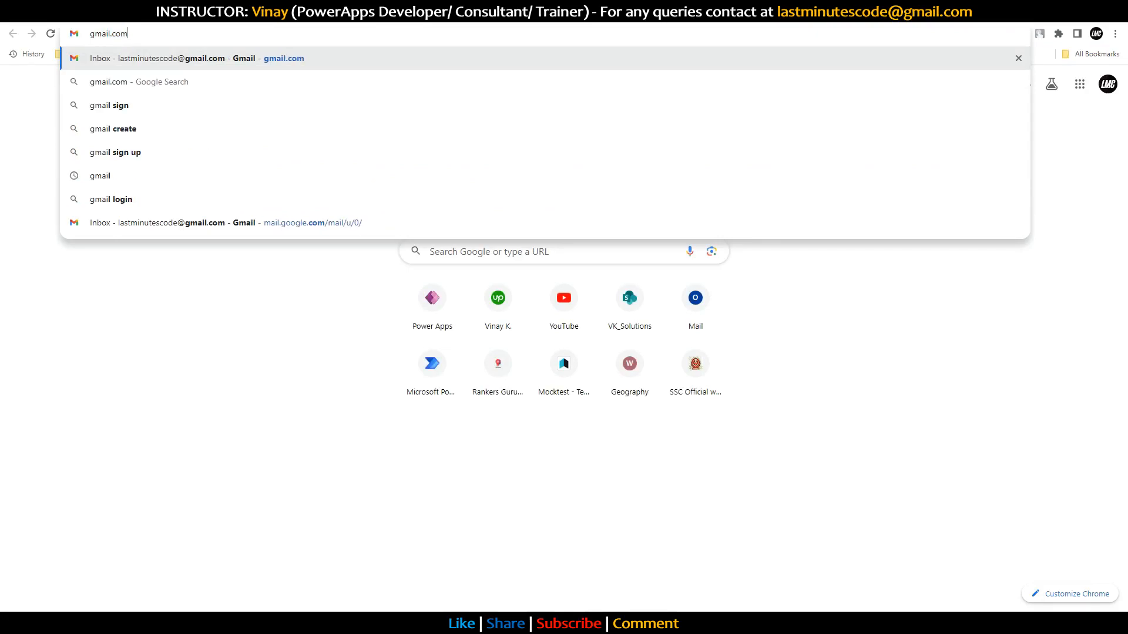
{"action": "key", "text": "Return"}
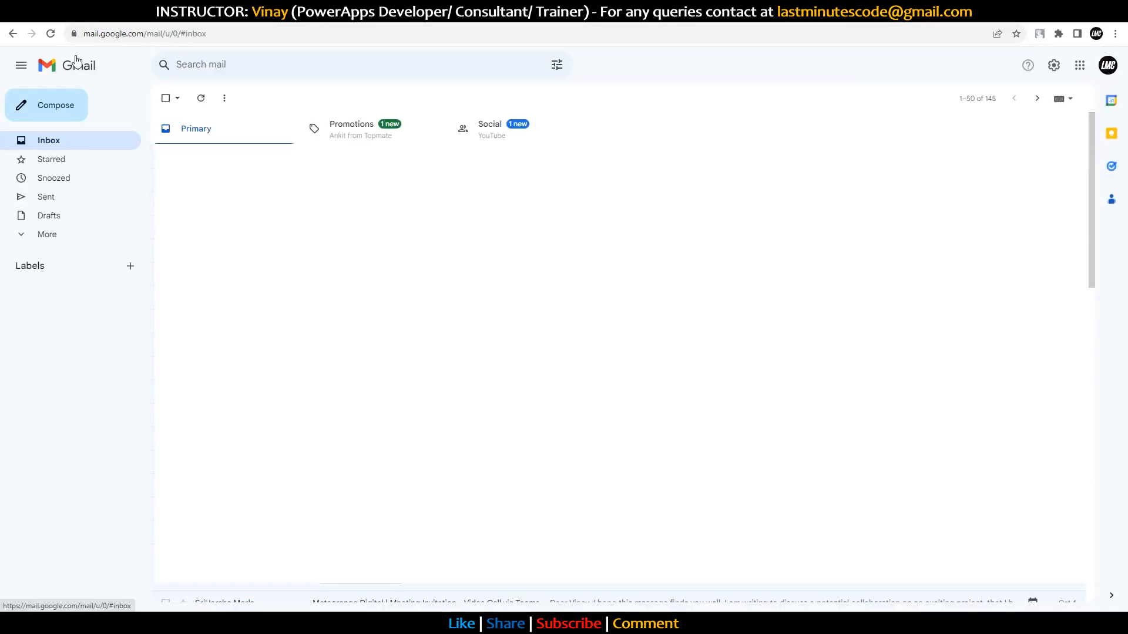
Step: Reload the inbox until the ticket update email arrives, then open it
{"action": "left_click", "coordinate": [51, 35]}
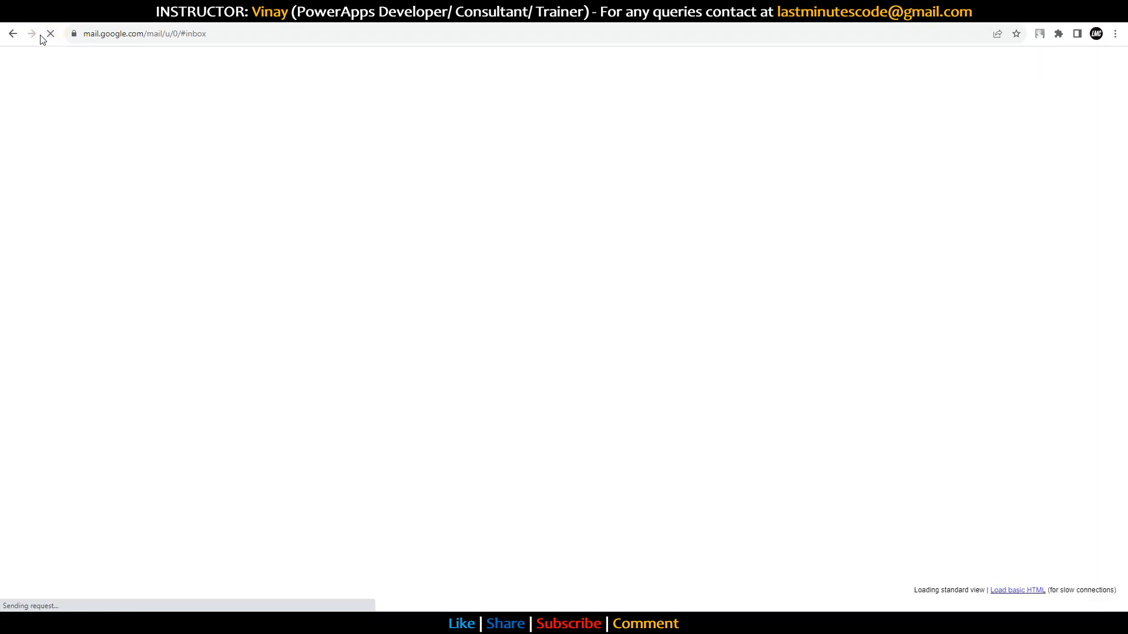
{"action": "left_click", "coordinate": [37, 37]}
{"action": "left_click", "coordinate": [49, 35]}
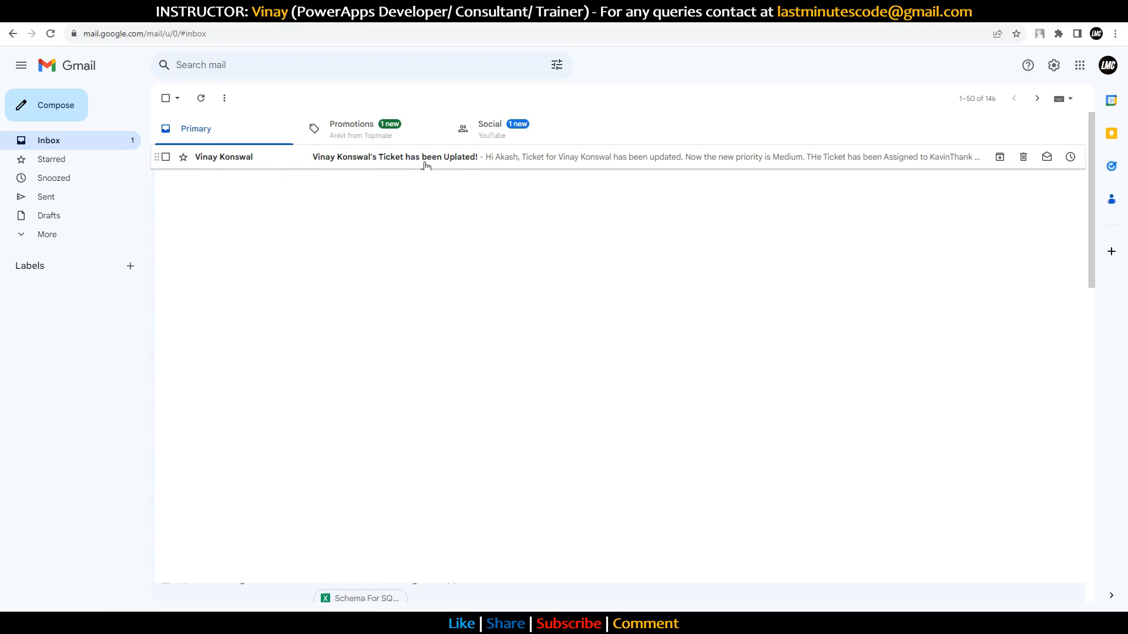
{"action": "left_click", "coordinate": [426, 166]}
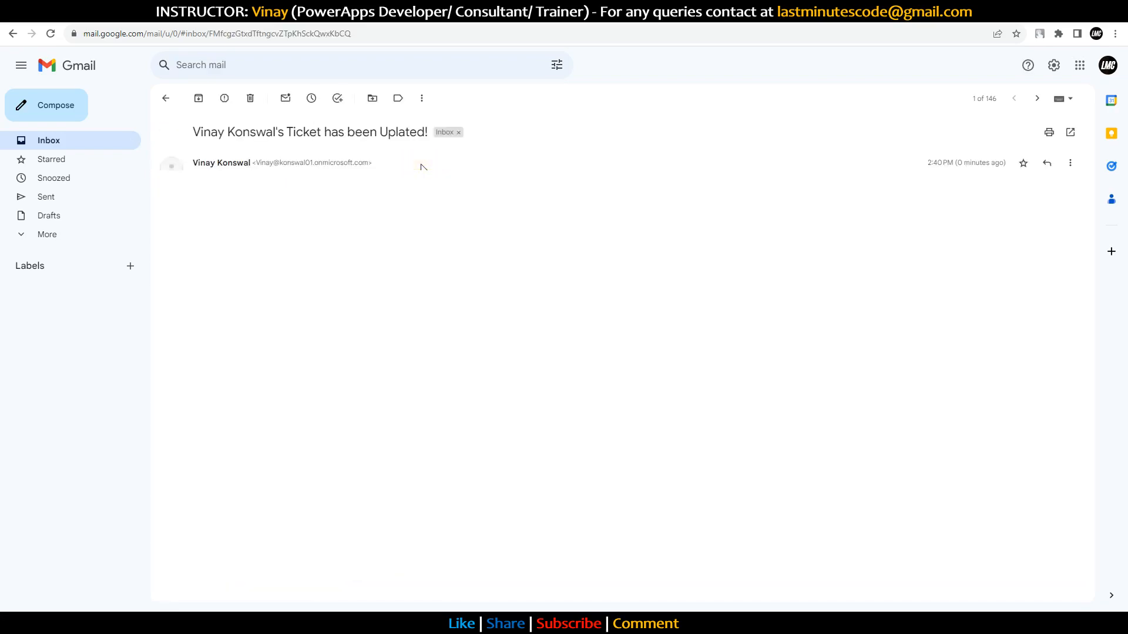
Step: Highlight the email's subject, the Medium priority and the new assignee name in the body
{"action": "left_click_drag", "start_coordinate": [200, 194], "coordinate": [309, 193]}
{"action": "left_click", "coordinate": [264, 193]}
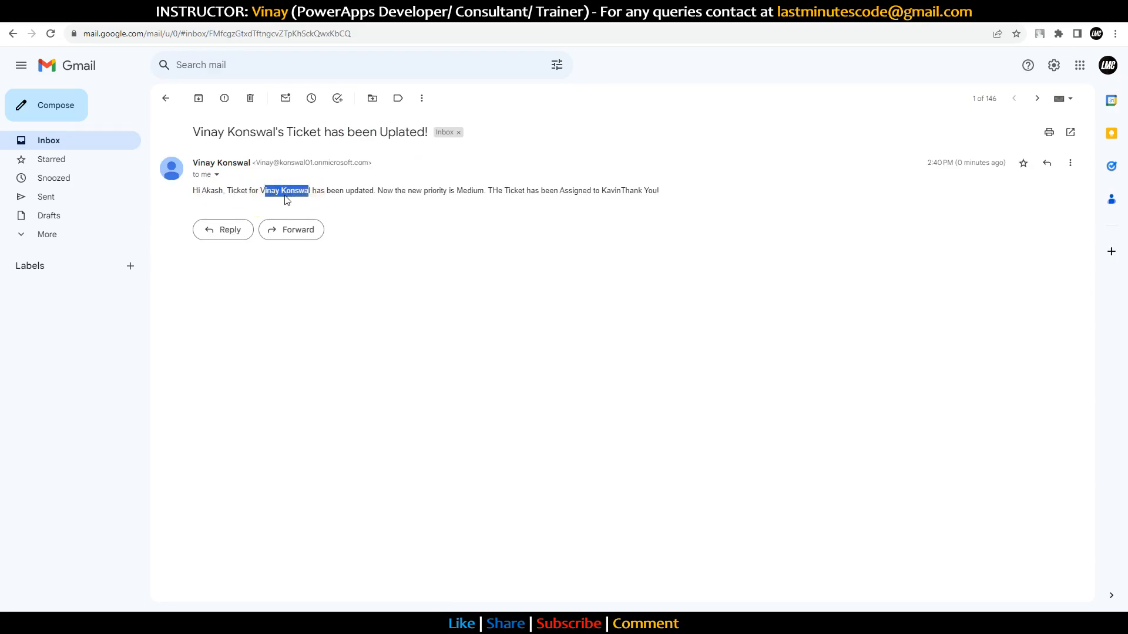
{"action": "left_click_drag", "start_coordinate": [200, 133], "coordinate": [449, 129]}
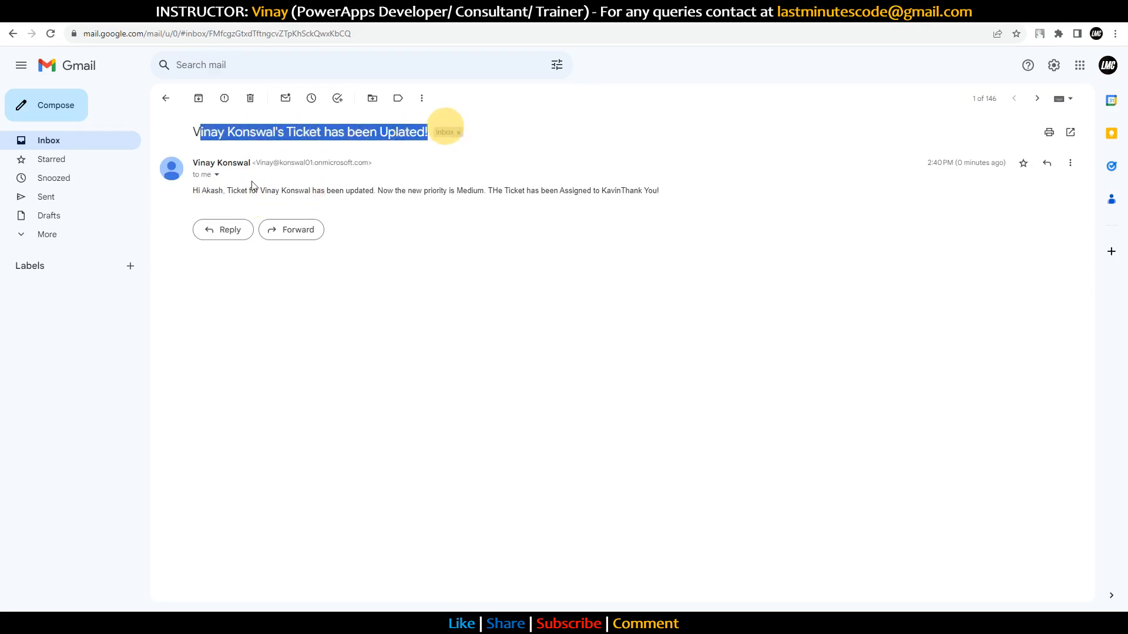
{"action": "left_click_drag", "start_coordinate": [237, 193], "coordinate": [594, 191]}
{"action": "double_click", "coordinate": [460, 191]}
{"action": "double_click", "coordinate": [610, 191]}
{"action": "left_click", "coordinate": [688, 191]}
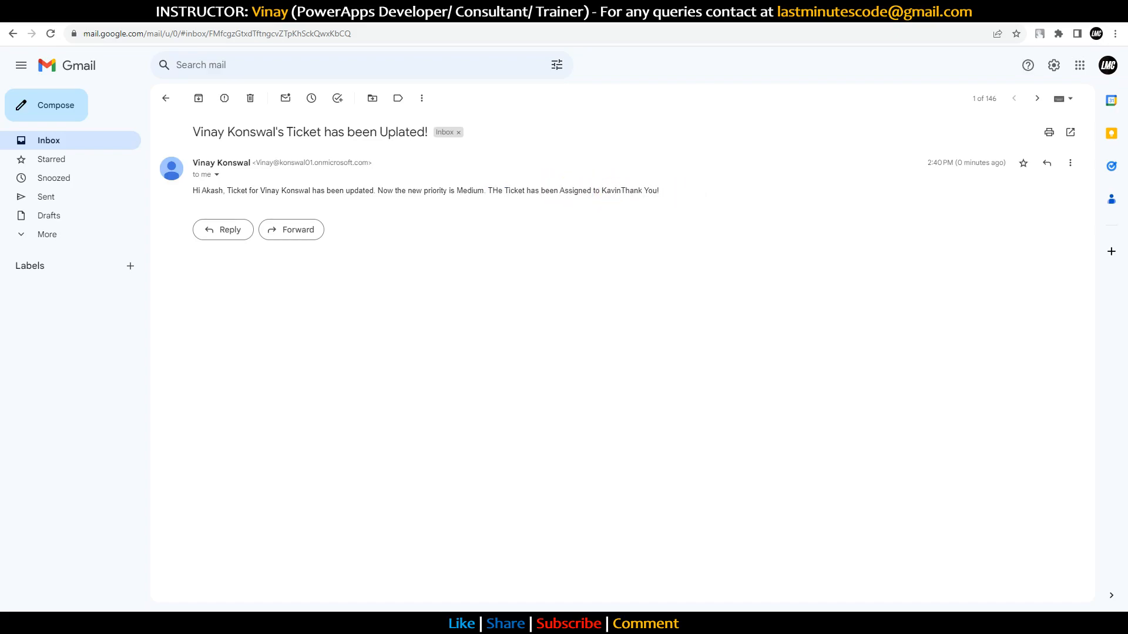
{"action": "left_click_drag", "start_coordinate": [195, 191], "coordinate": [705, 200]}
{"action": "left_click", "coordinate": [756, 190]}
Step: Return to the ticket list, close the preview and publish this version of Ticket ADDA
{"action": "left_click", "coordinate": [570, 12]}
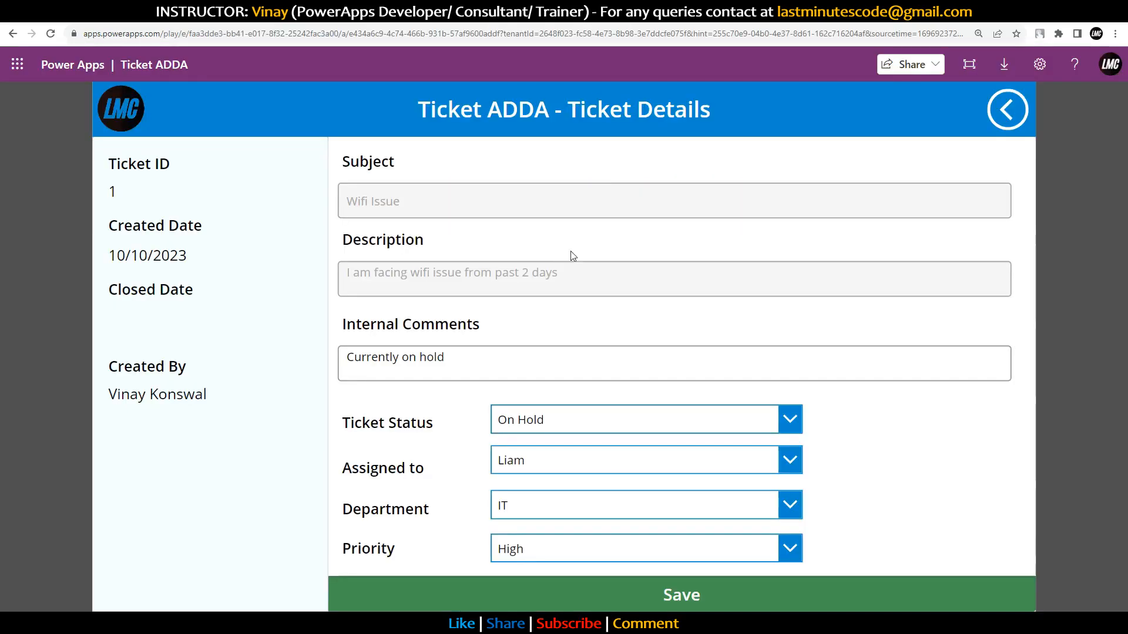
{"action": "left_click", "coordinate": [1001, 124]}
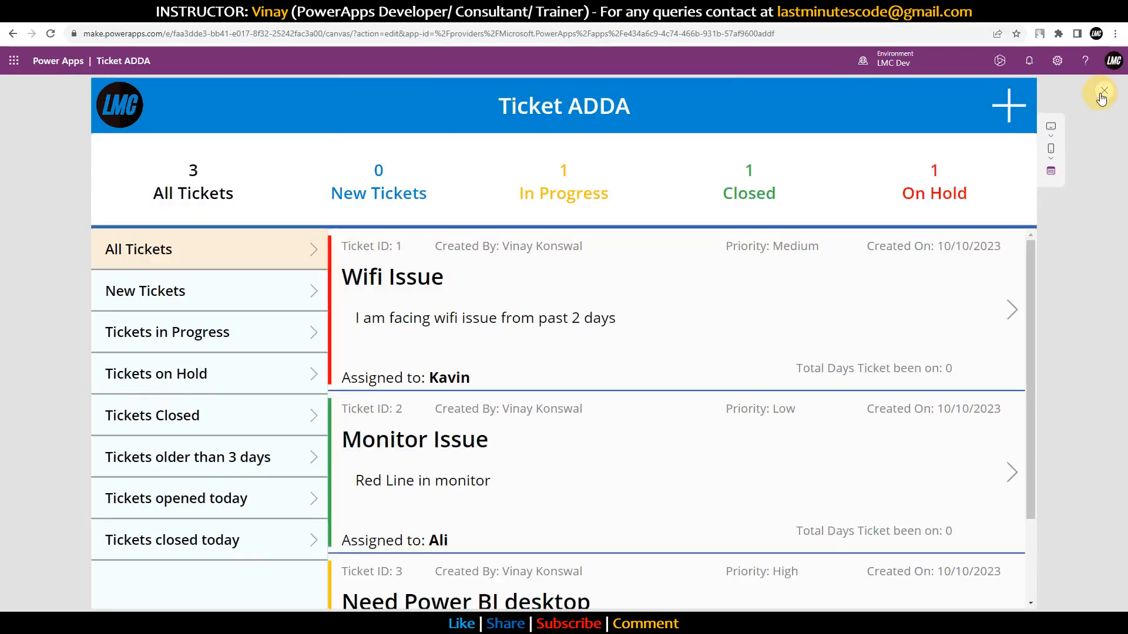
{"action": "left_click", "coordinate": [1103, 95]}
{"action": "left_click", "coordinate": [1115, 114]}
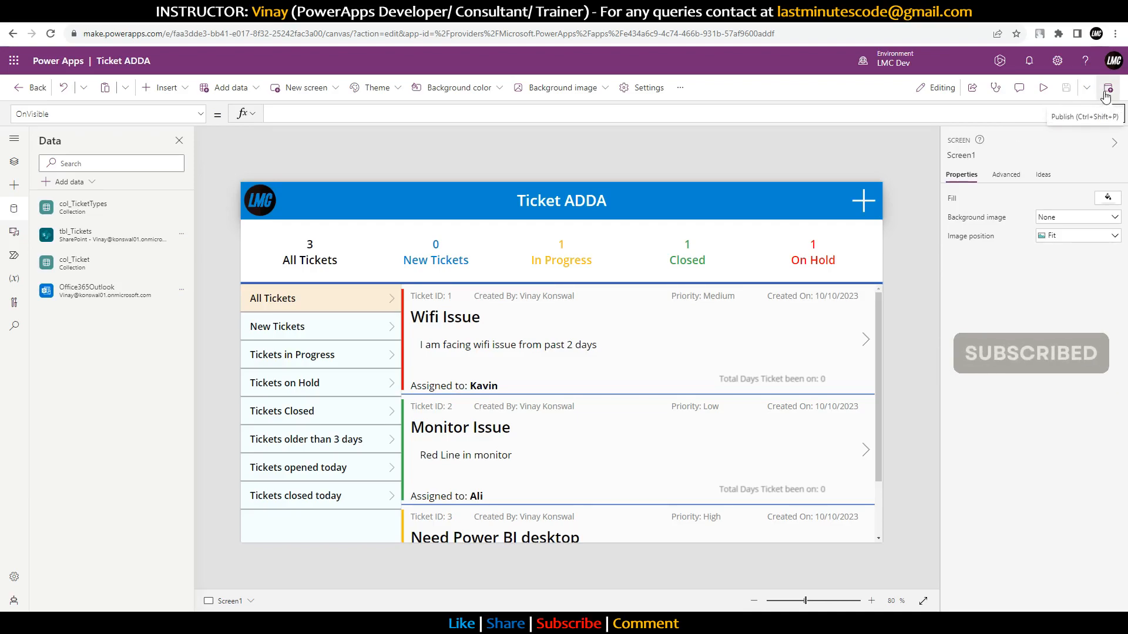
{"action": "left_click", "coordinate": [1107, 93]}
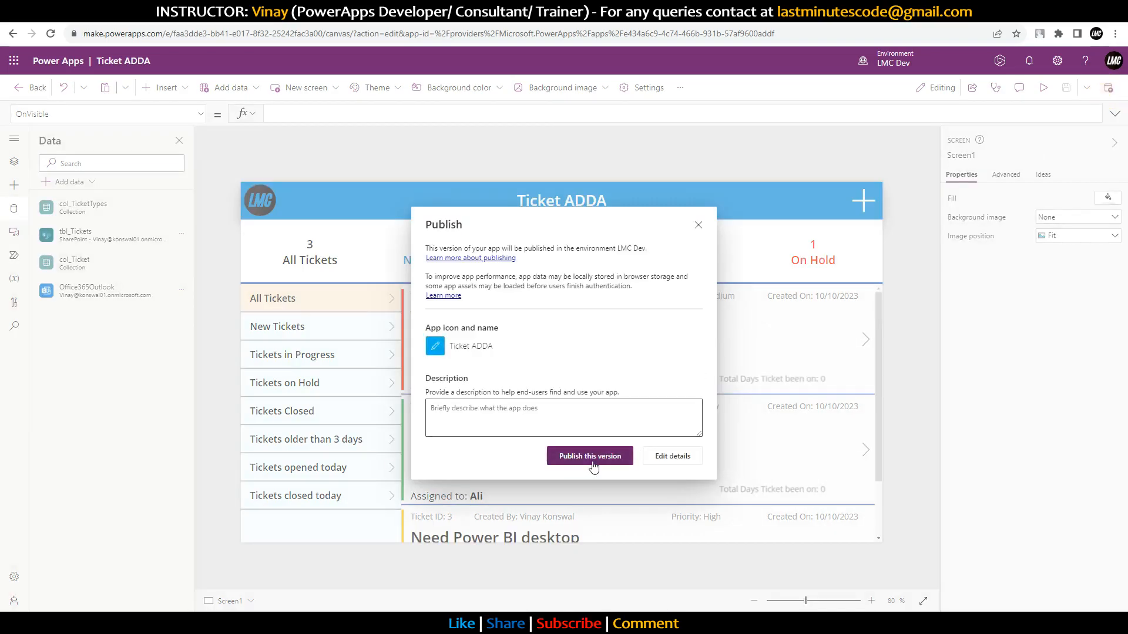
{"action": "left_click", "coordinate": [590, 456]}
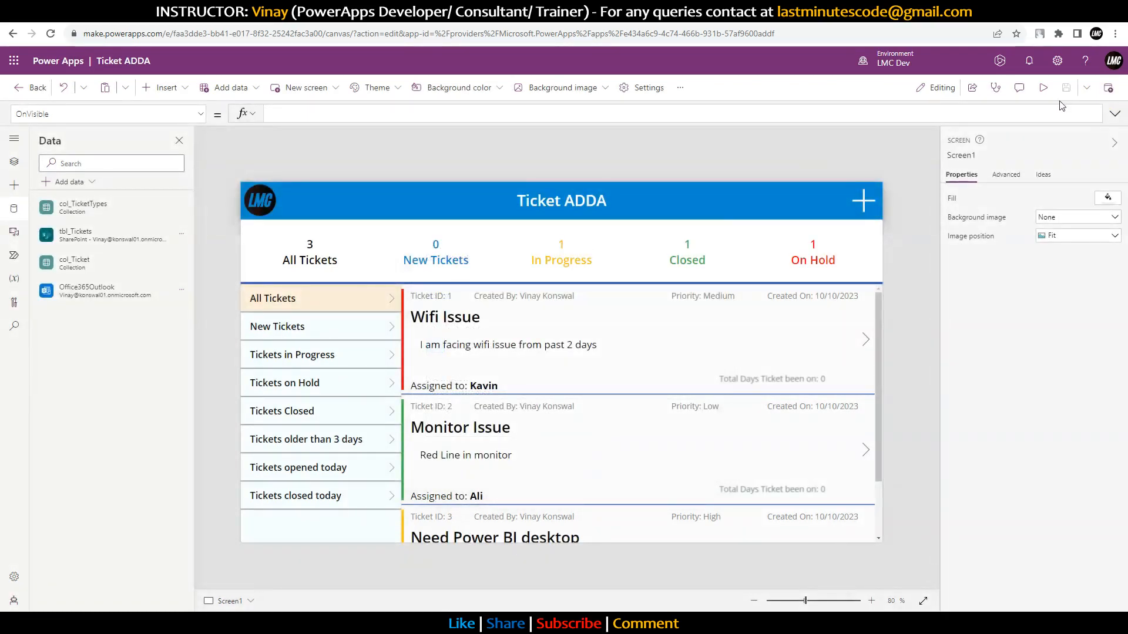